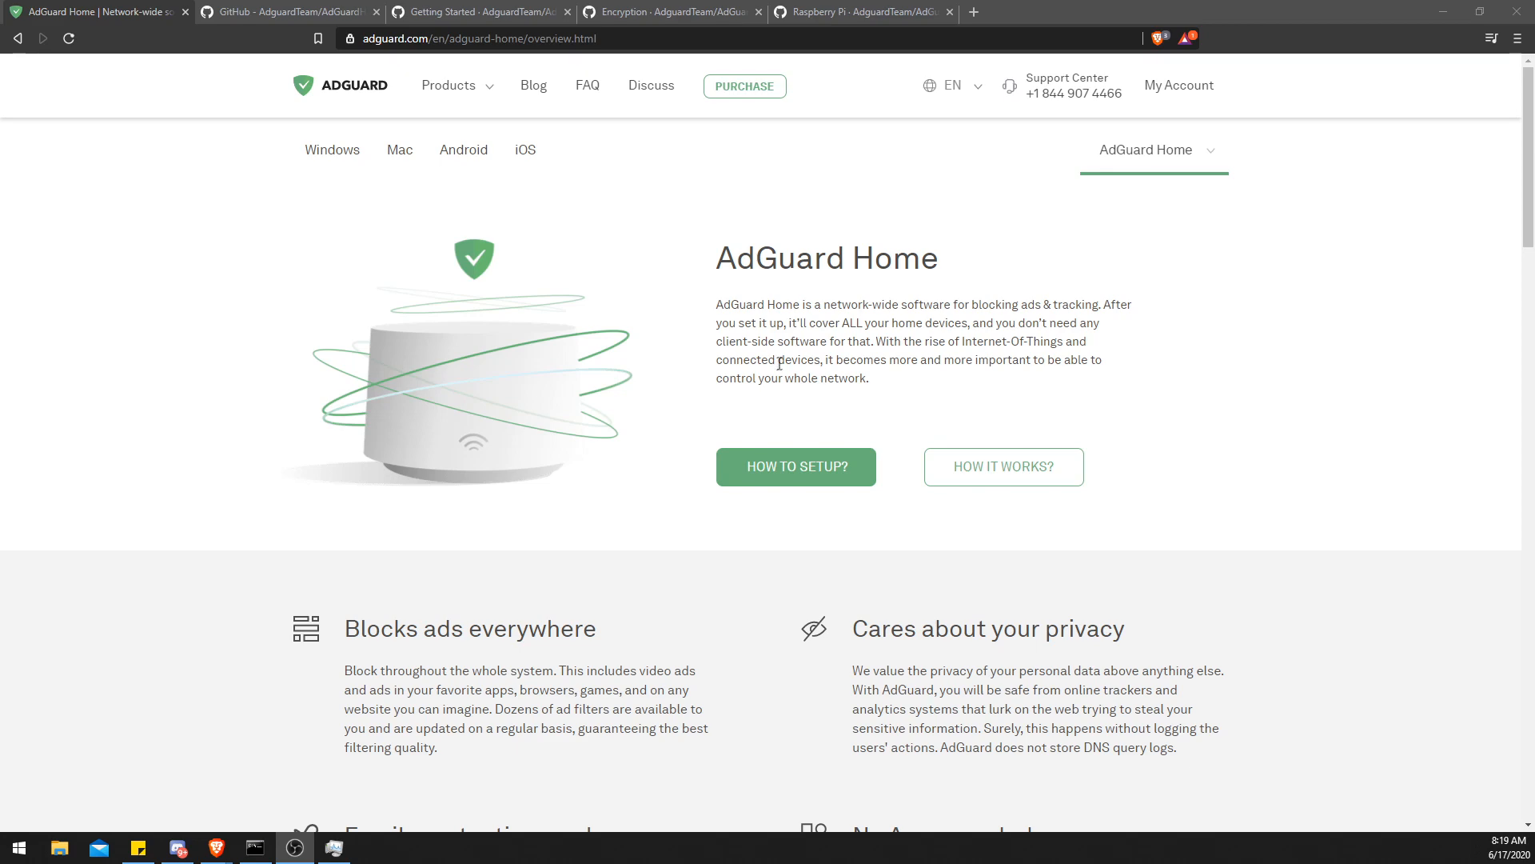
- Read the AdGuard Home overview page and its feature highlights
scroll(774, 376, "down", 1)
left_click_drag(852, 548, 1141, 548)
scroll(1140, 549, "down", 2)
left_click_drag(605, 595, 342, 596)
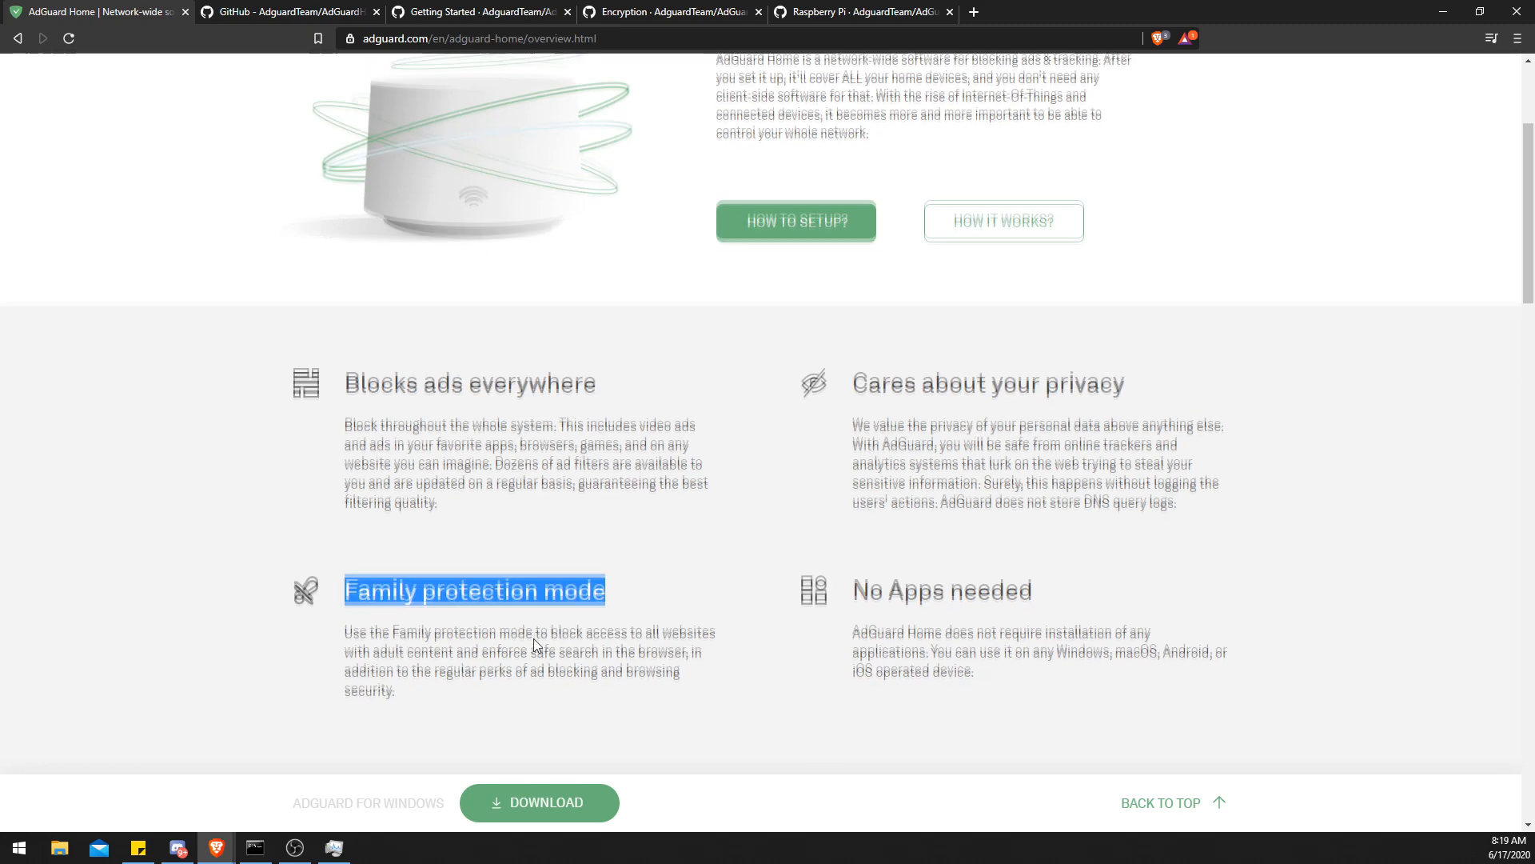
scroll(744, 531, "down", 2)
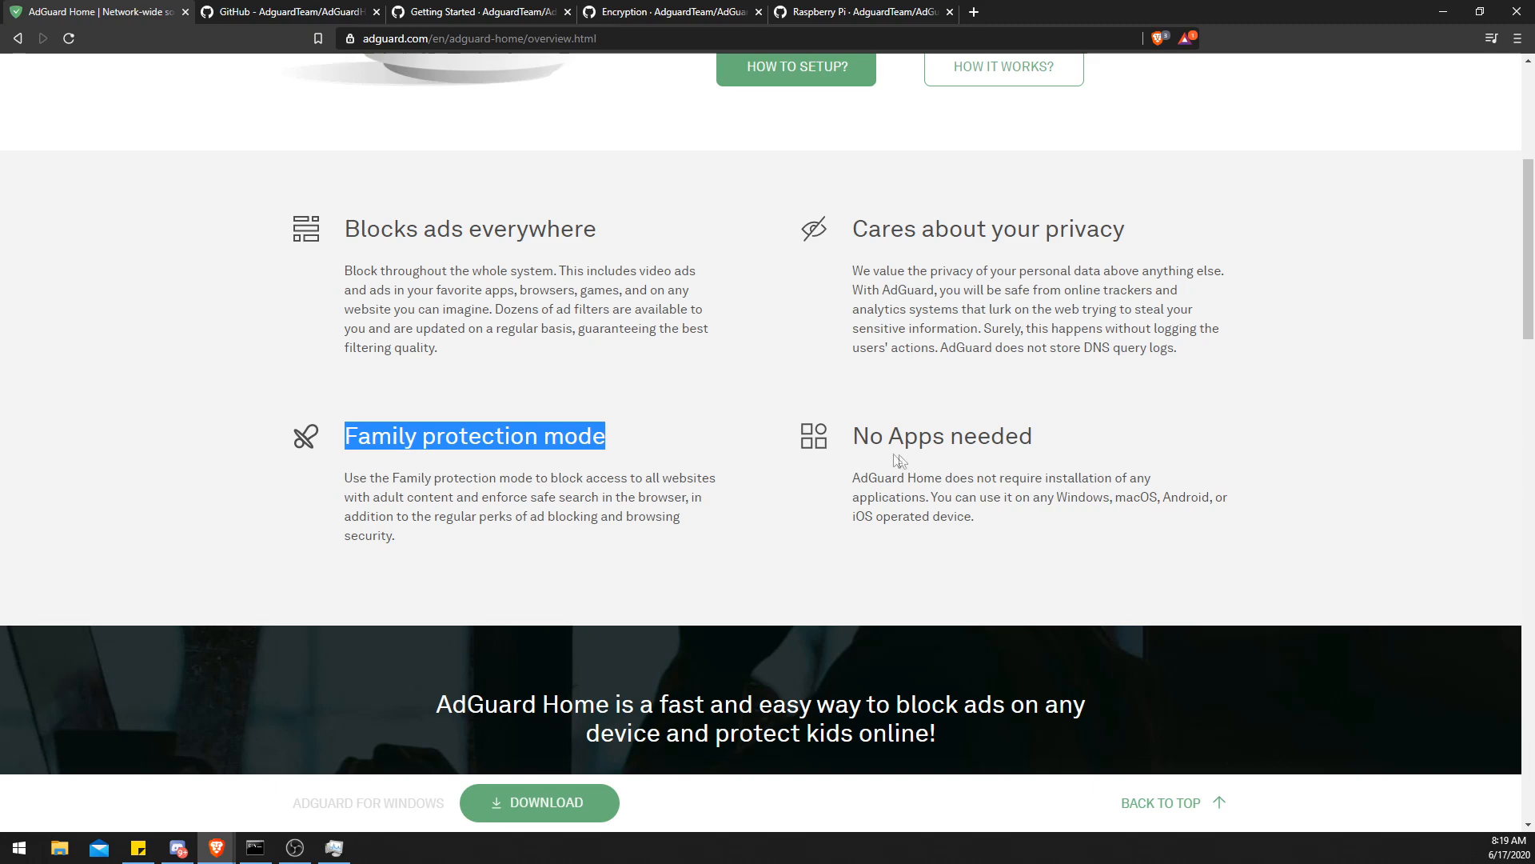
scroll(868, 460, "up", 5)
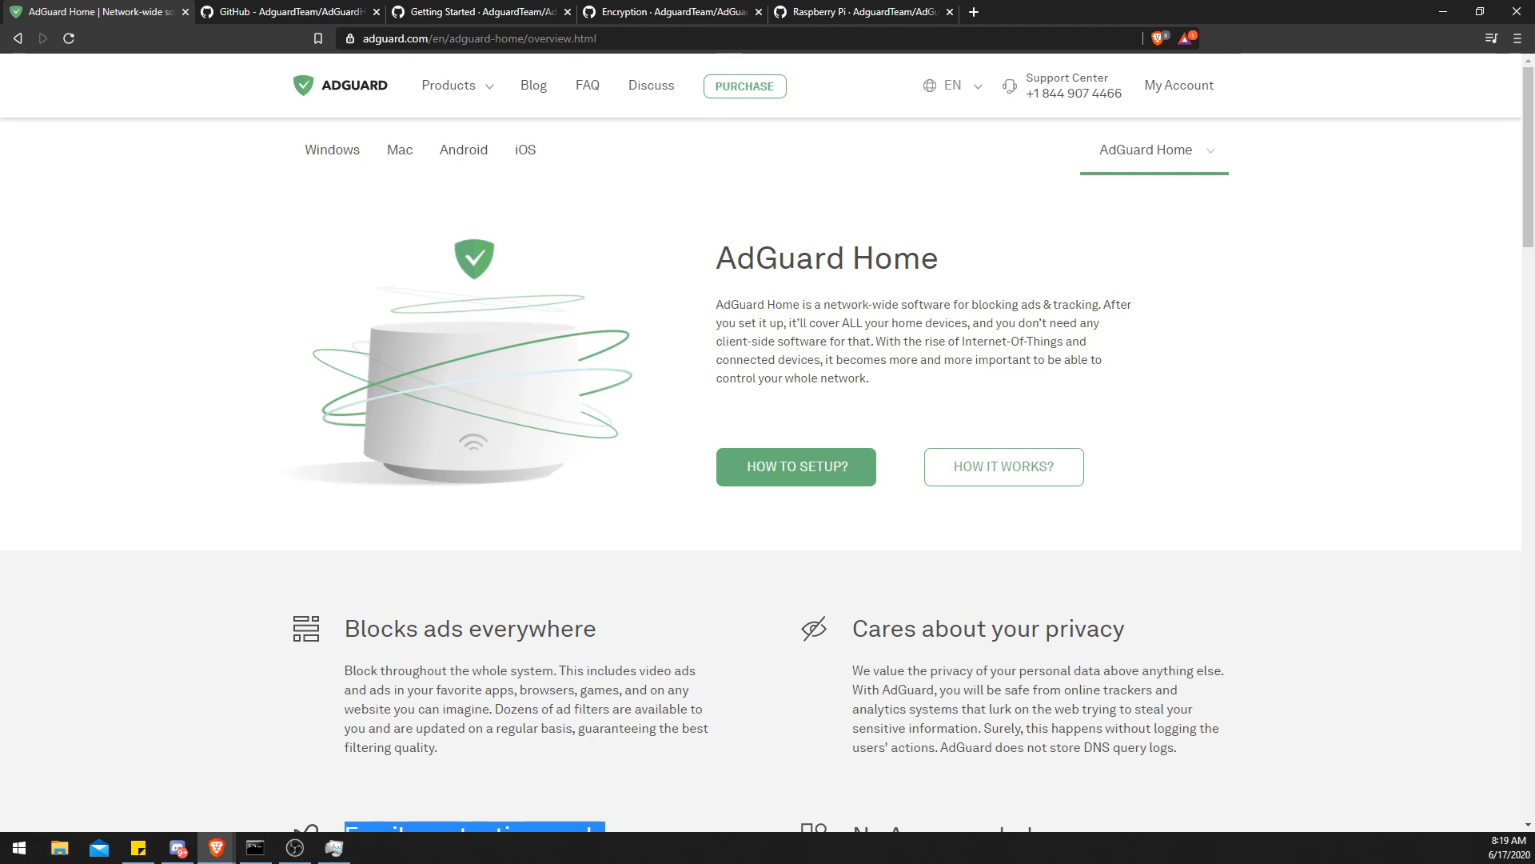
- Examine the AdGuard Home versus Pi-Hole feature comparison table on the GitHub repository page
left_click(240, 12)
left_click(184, 283)
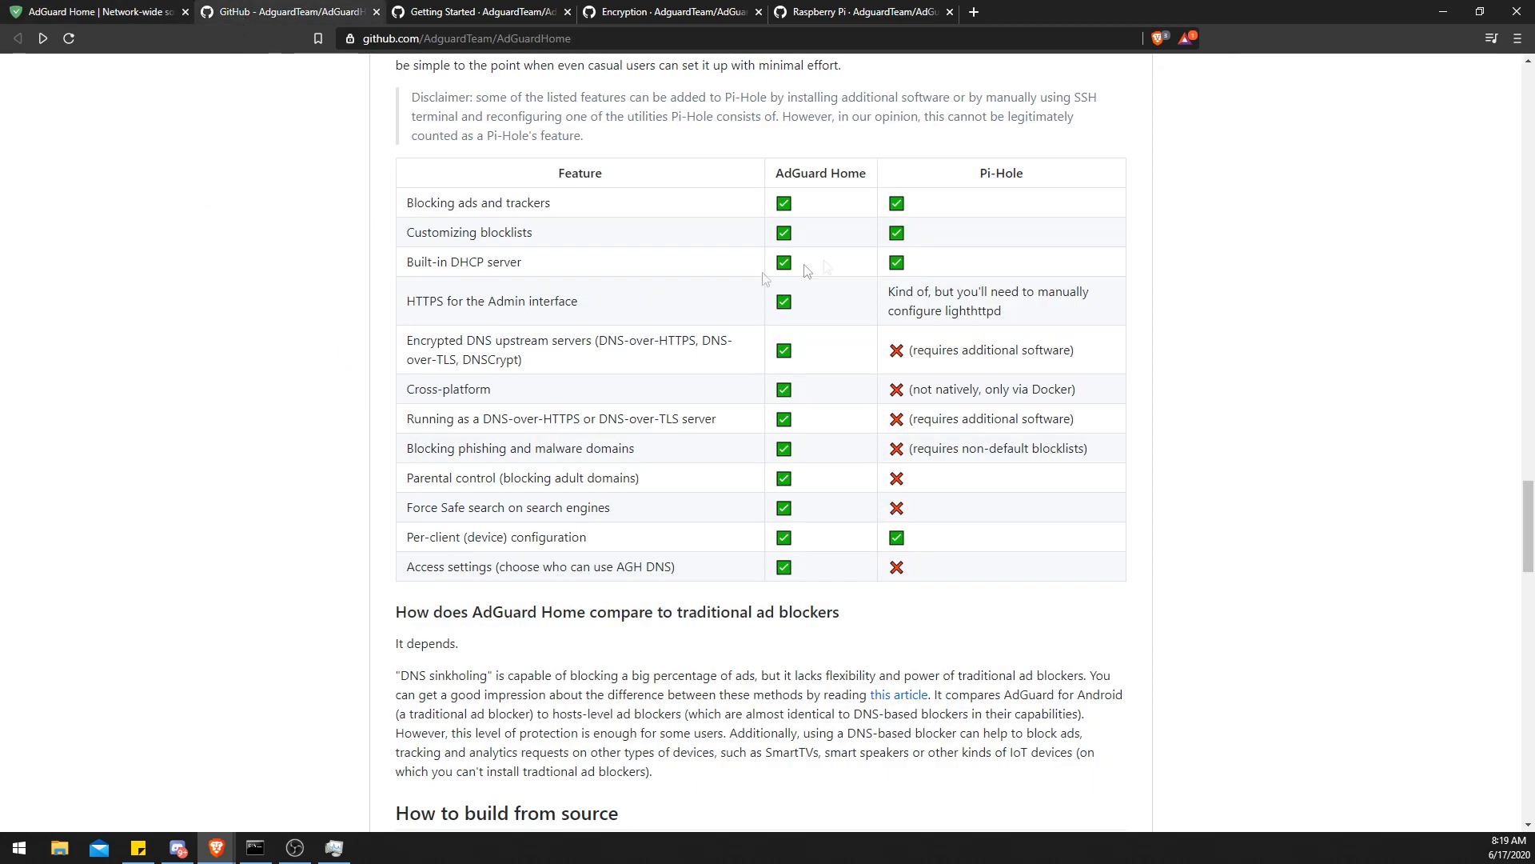
left_click_drag(421, 232, 539, 243)
left_click(537, 244)
left_click_drag(440, 262, 422, 260)
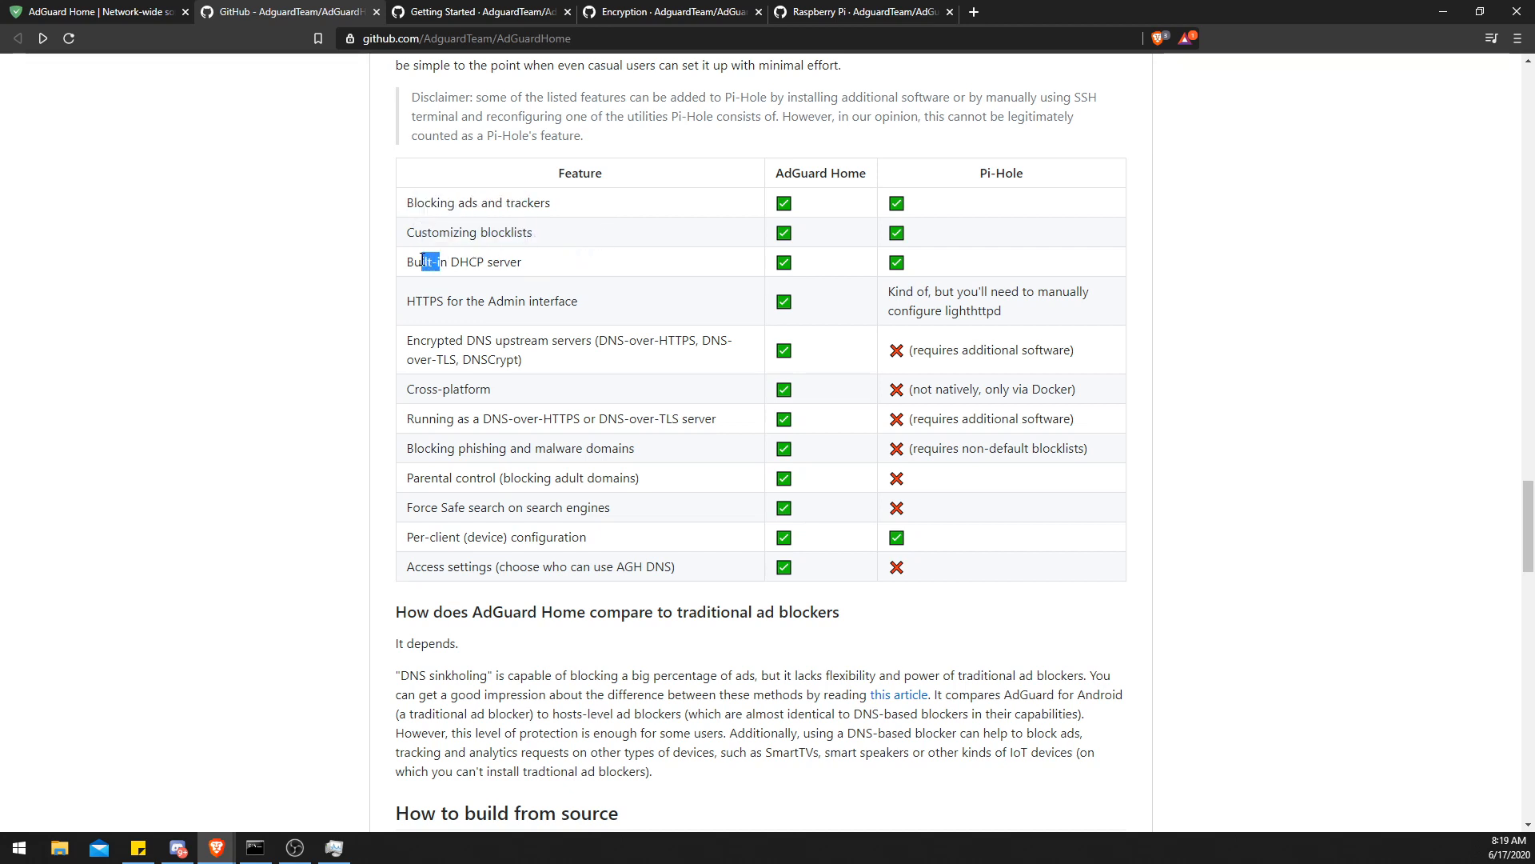
left_click(462, 263)
left_click_drag(408, 308, 890, 293)
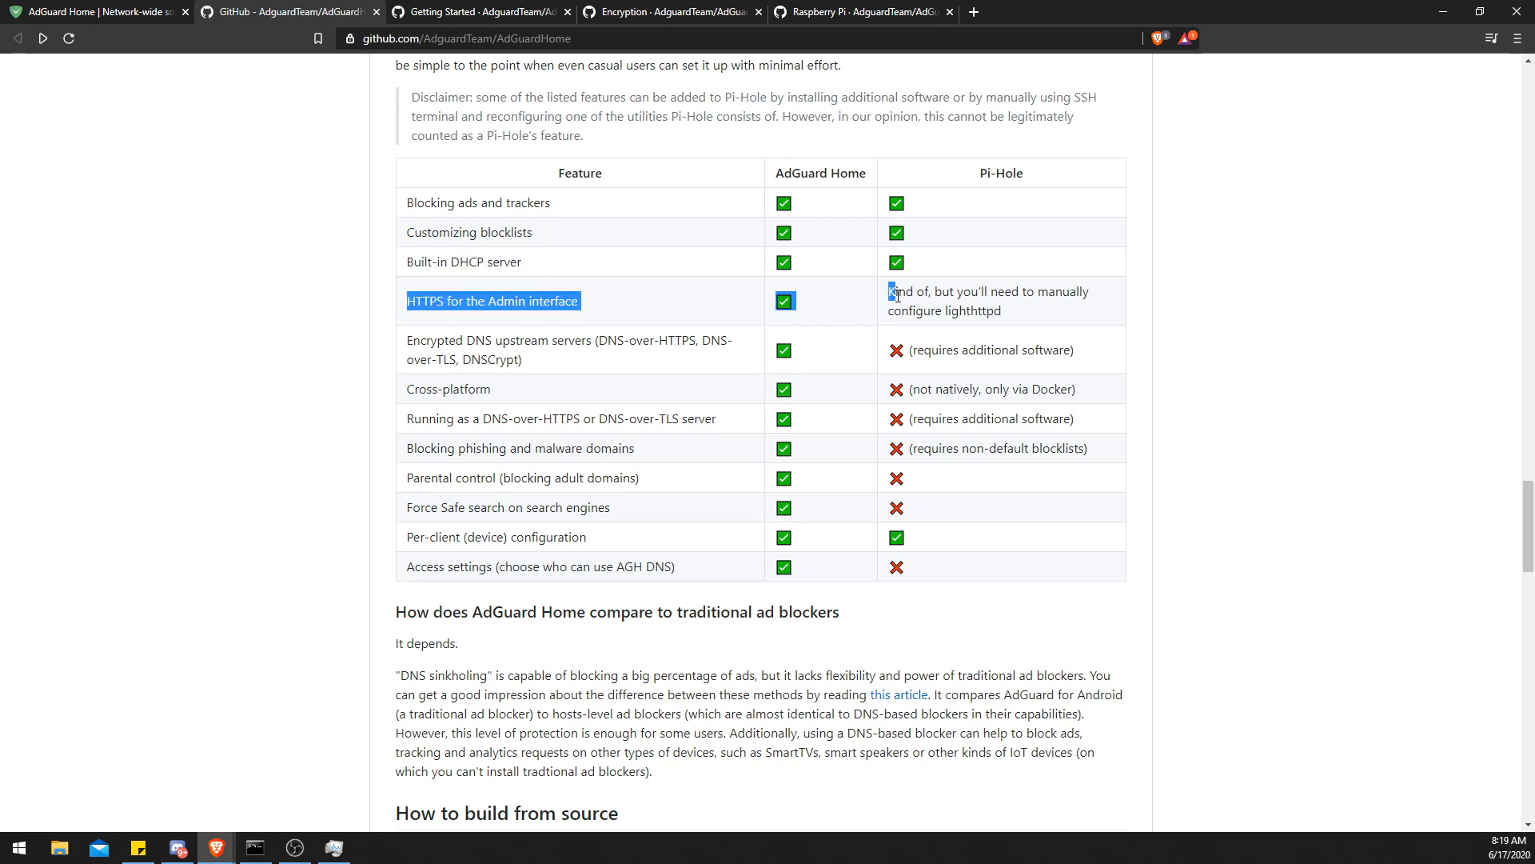
left_click(643, 336)
left_click_drag(413, 340, 460, 332)
left_click(468, 341)
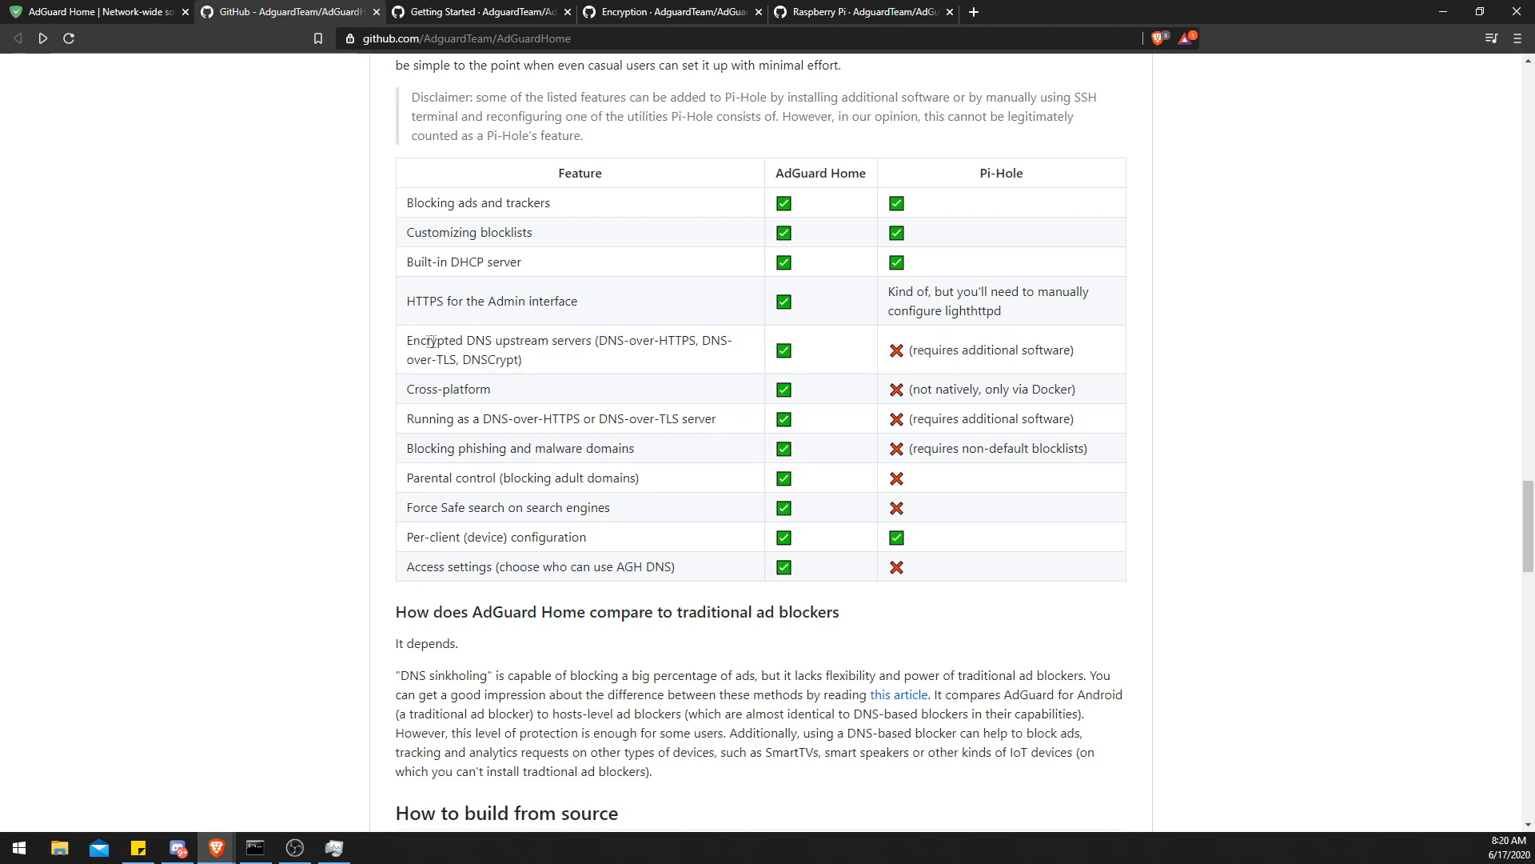
left_click_drag(473, 340, 454, 367)
left_click_drag(888, 349, 1072, 355)
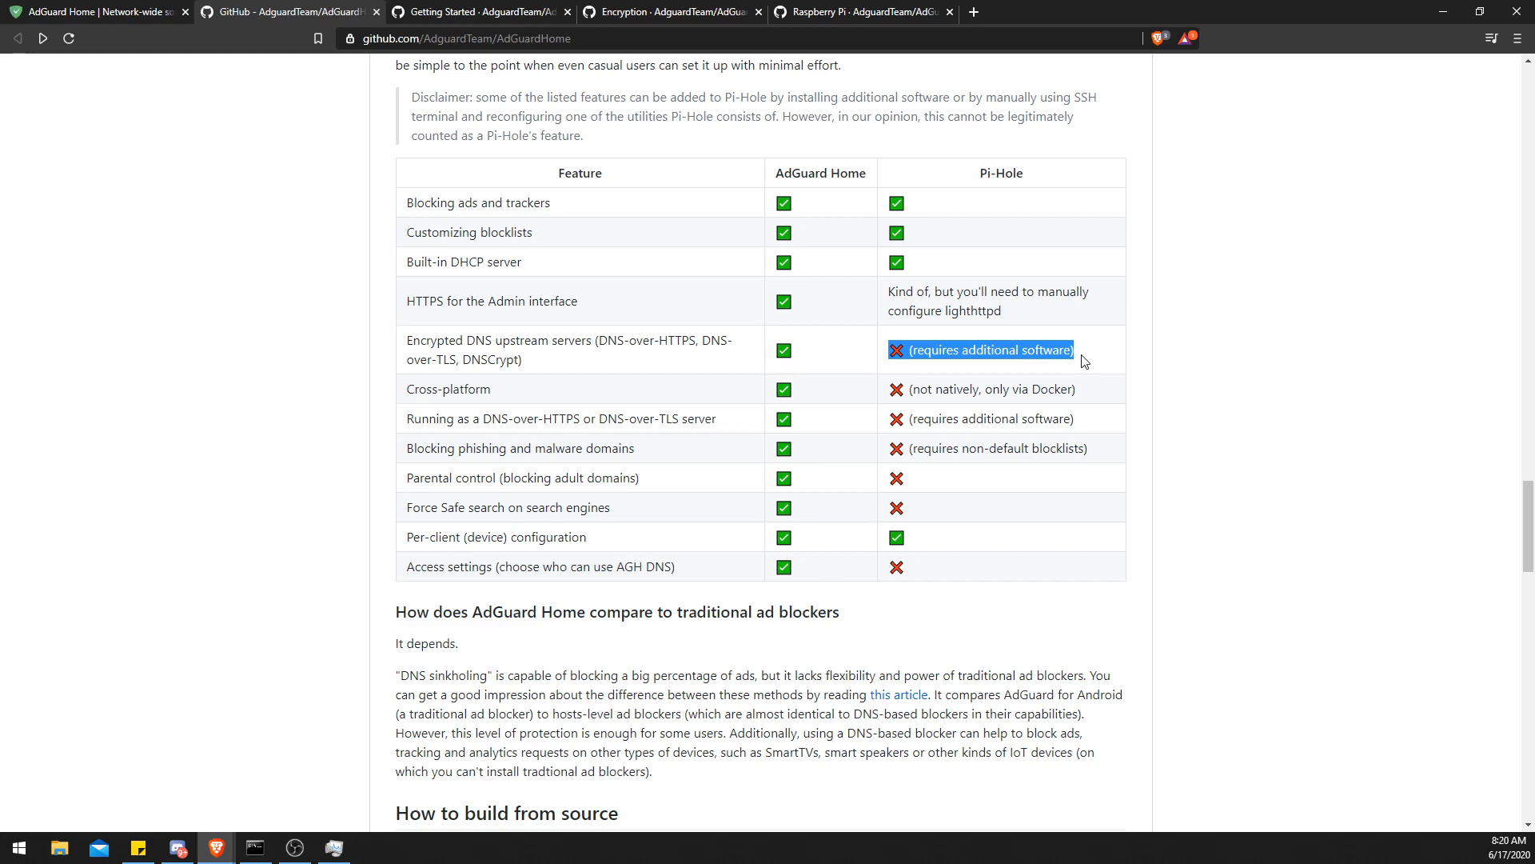
scroll(585, 419, "down", 1)
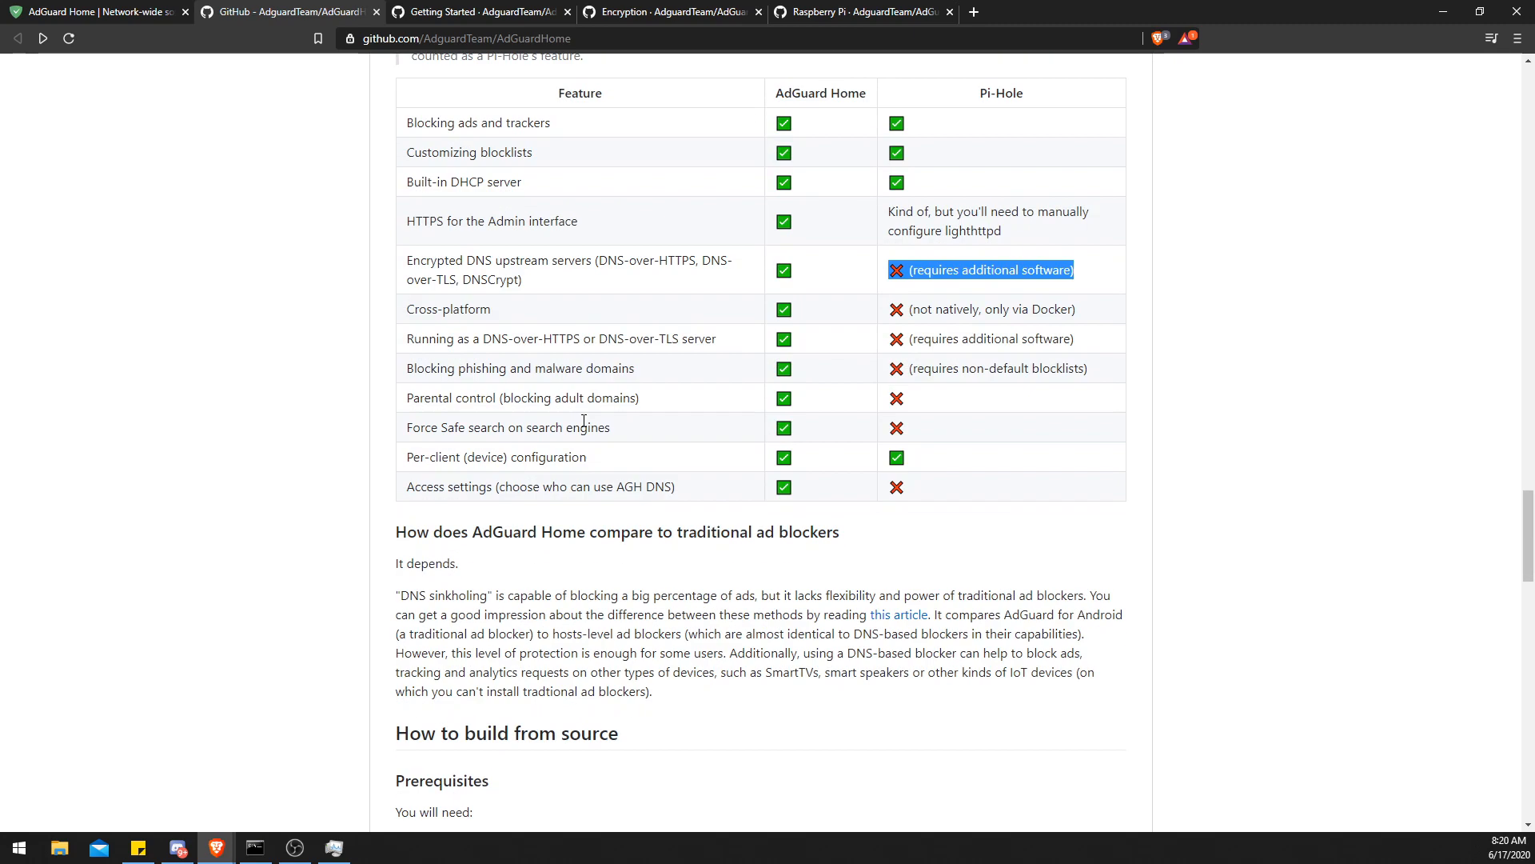
left_click_drag(415, 316, 534, 323)
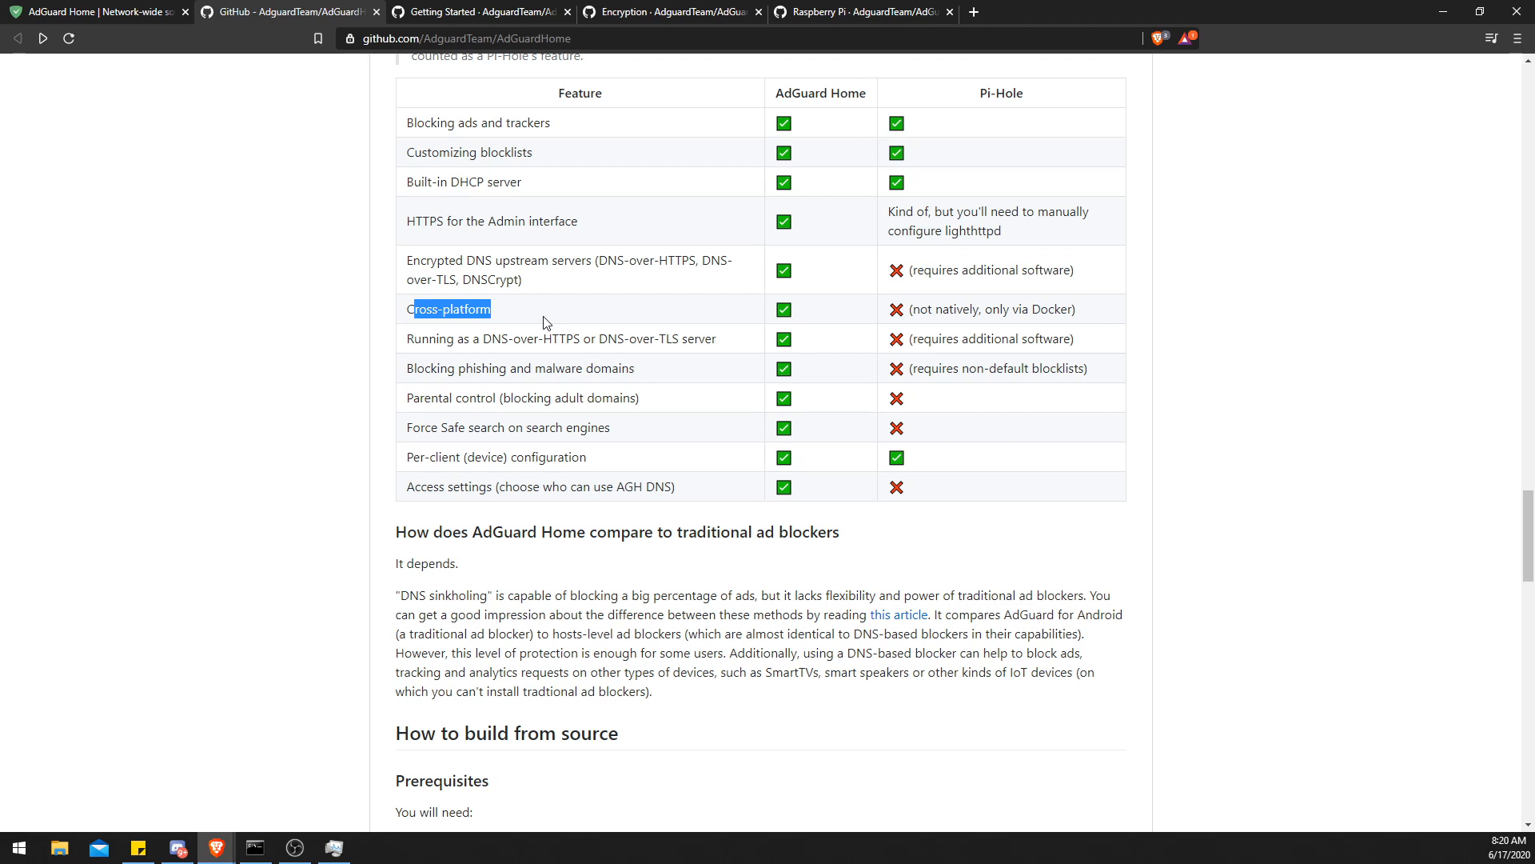
left_click(543, 317)
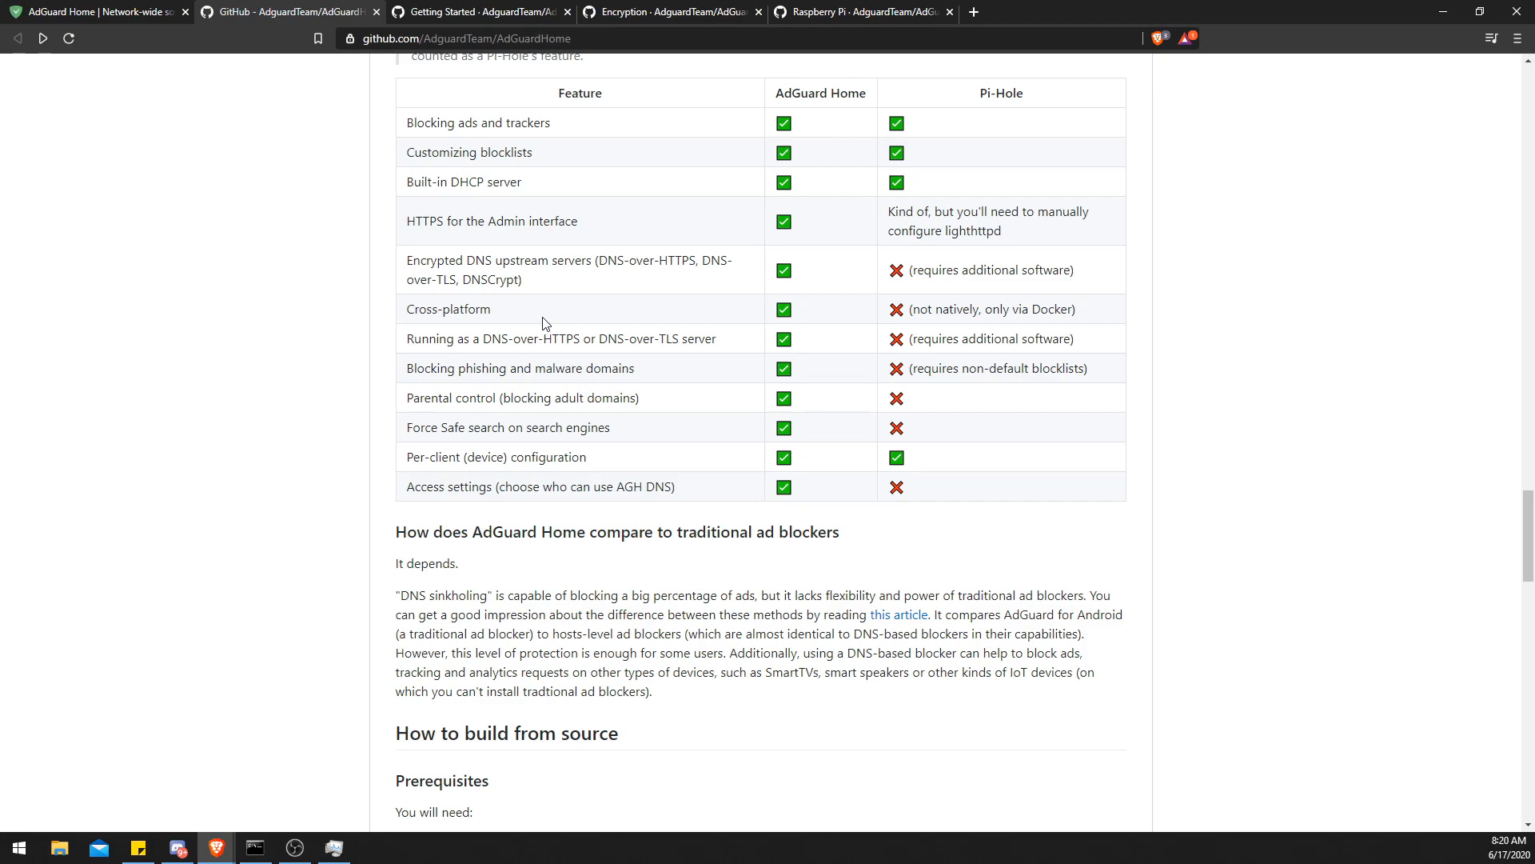
left_click_drag(543, 316, 359, 316)
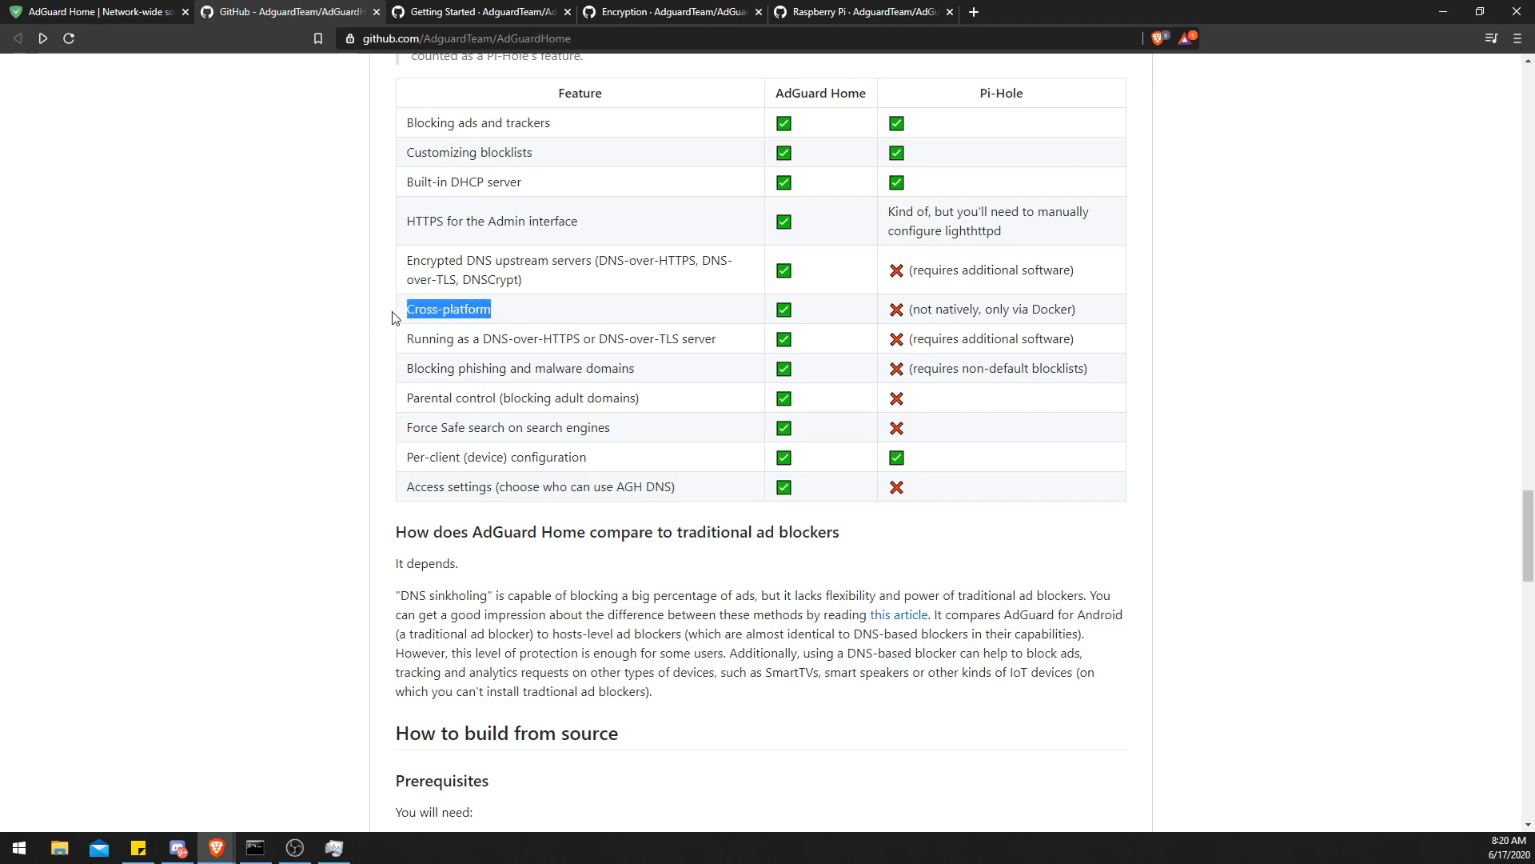
- Scroll through the rest of the repository README, including the beta builds list
scroll(640, 340, "up", 4)
scroll(632, 352, "down", 2)
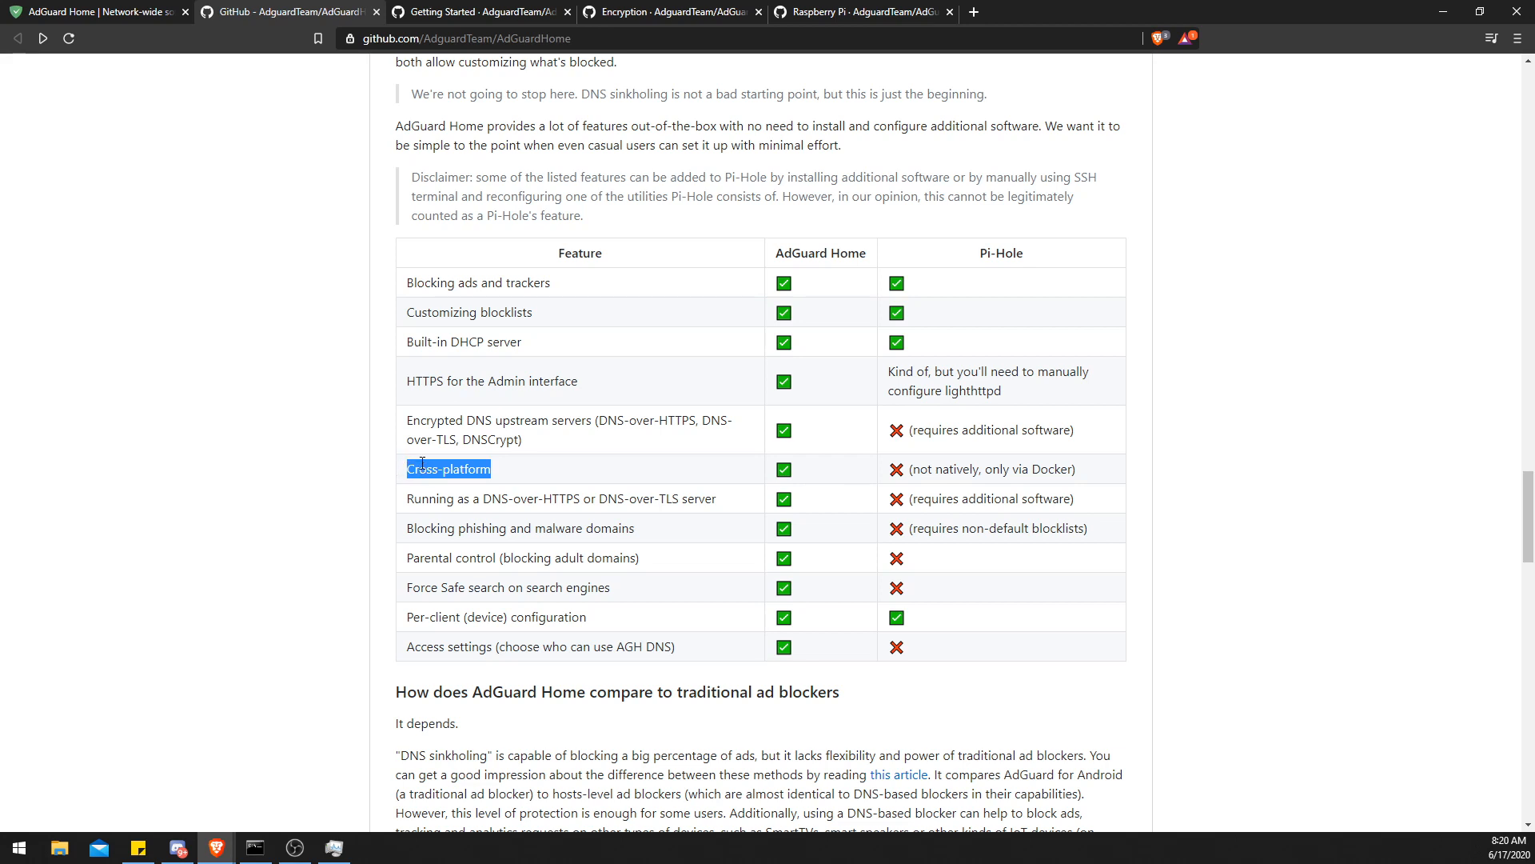
scroll(560, 505, "down", 3)
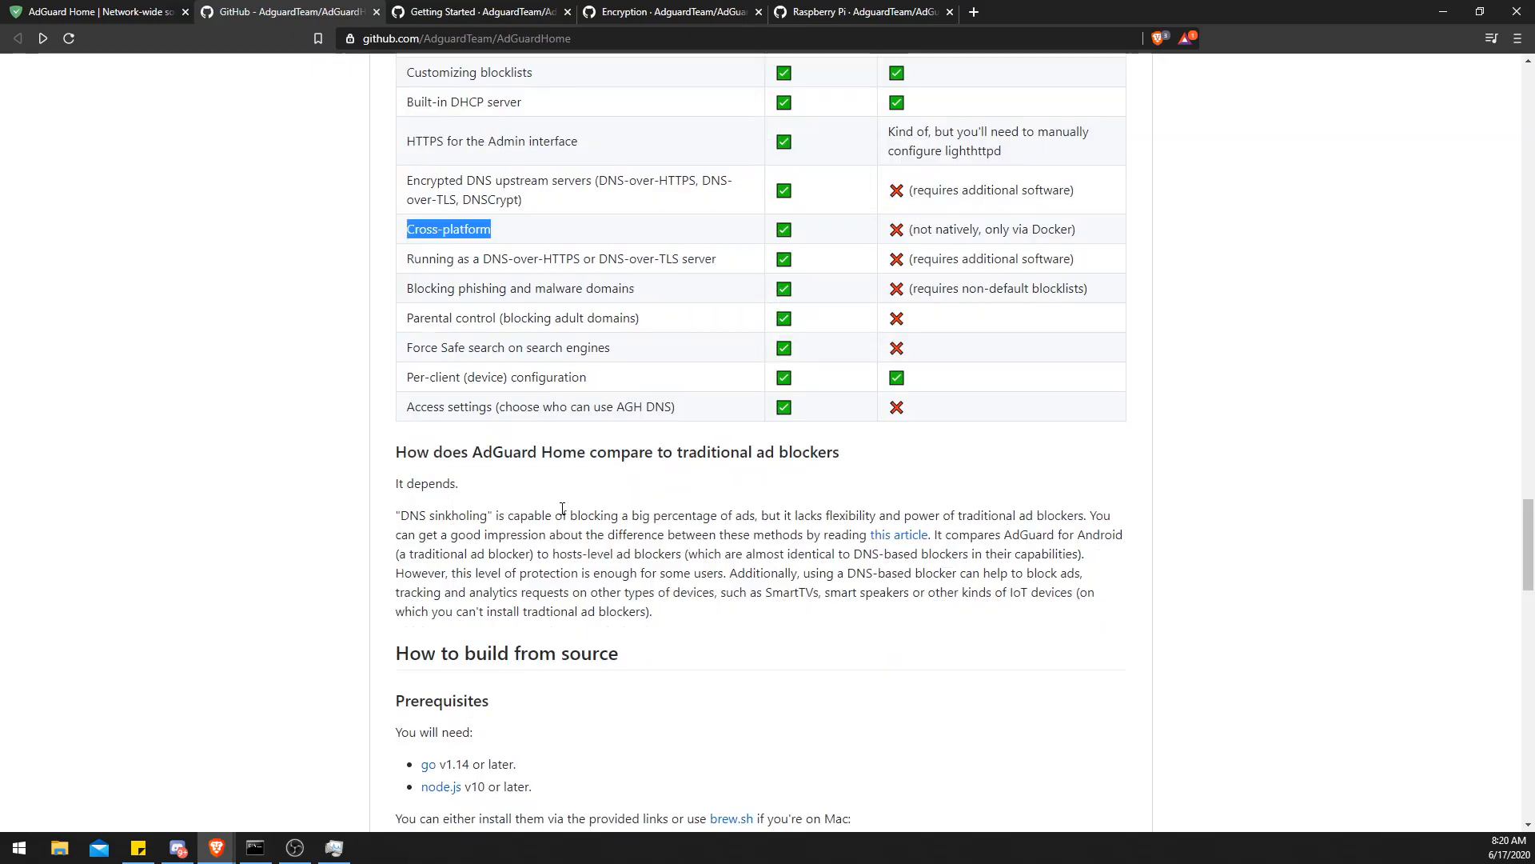
scroll(563, 509, "down", 12)
scroll(565, 513, "up", 9)
scroll(563, 515, "down", 11)
left_click_drag(562, 518, 420, 202)
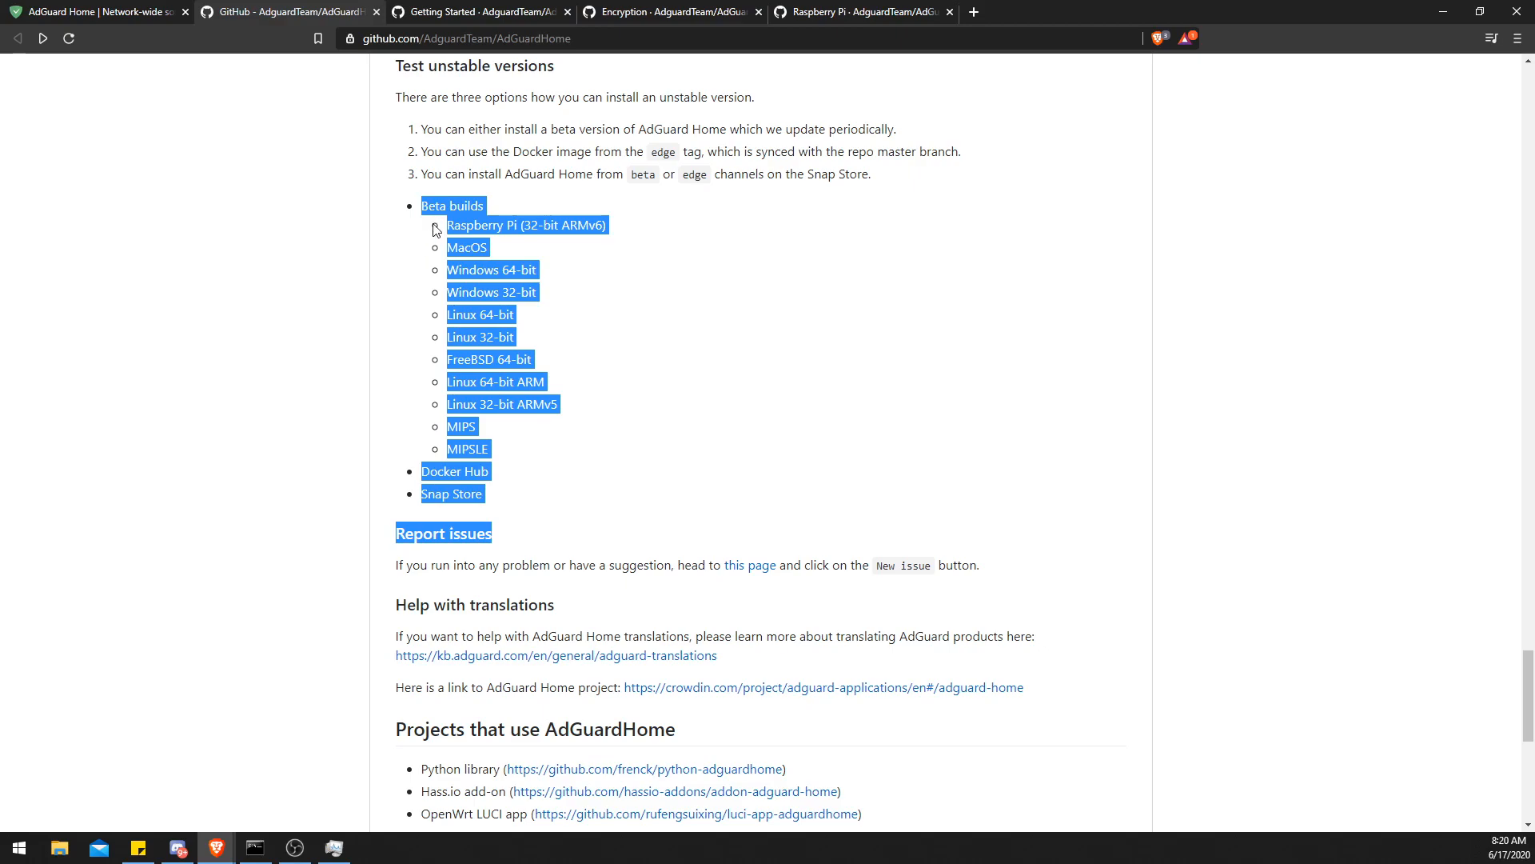
scroll(639, 564, "up", 8)
scroll(639, 565, "down", 10)
scroll(632, 563, "up", 20)
scroll(636, 552, "up", 15)
- Read the Getting Started wiki page covering installation, first run and running as a service
left_click(500, 12)
scroll(309, 308, "up", 3)
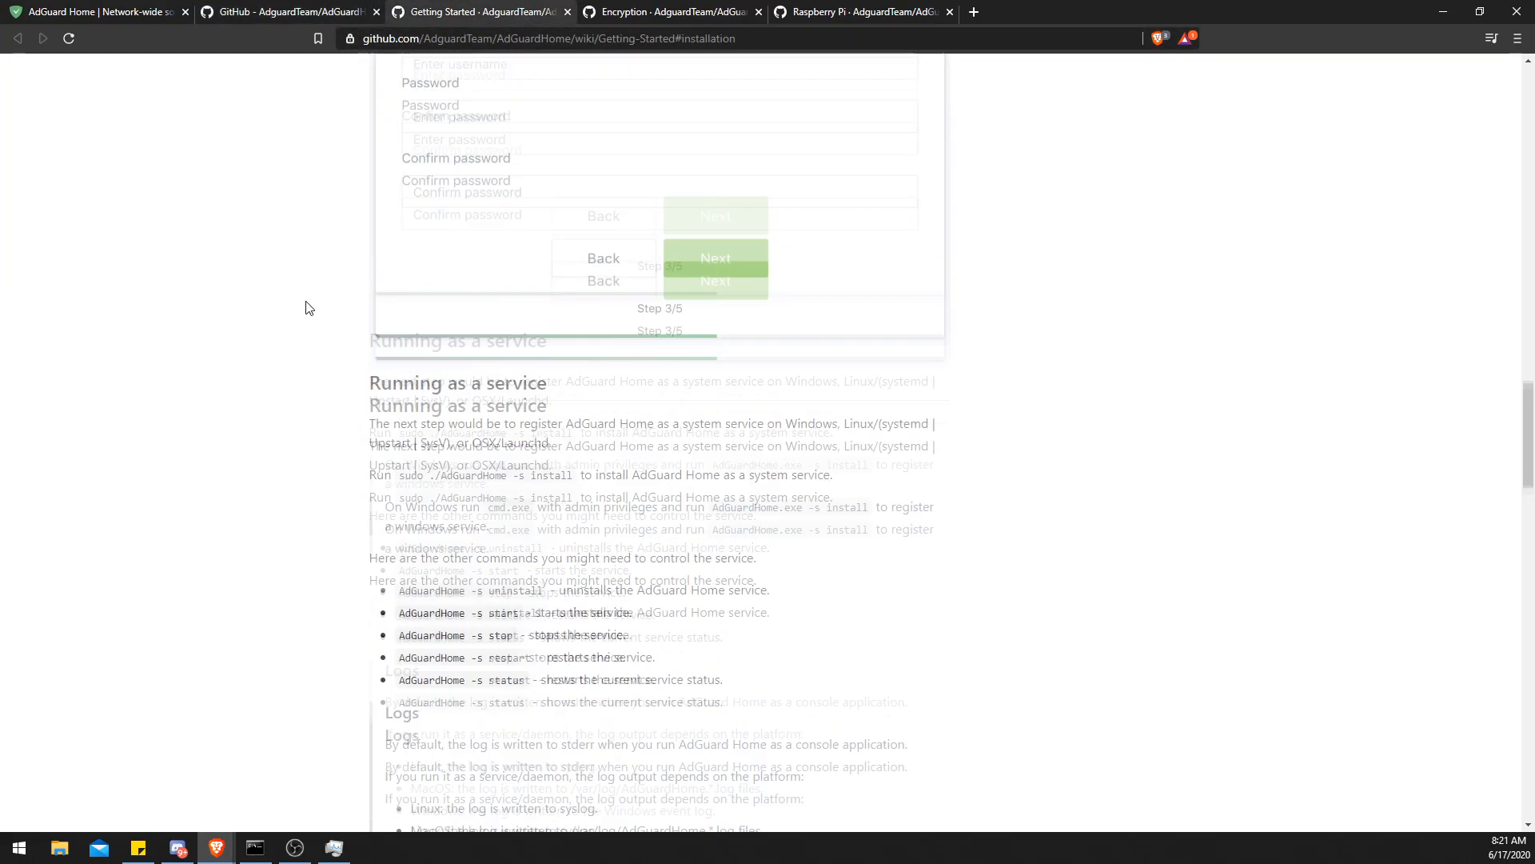
scroll(309, 310, "up", 15)
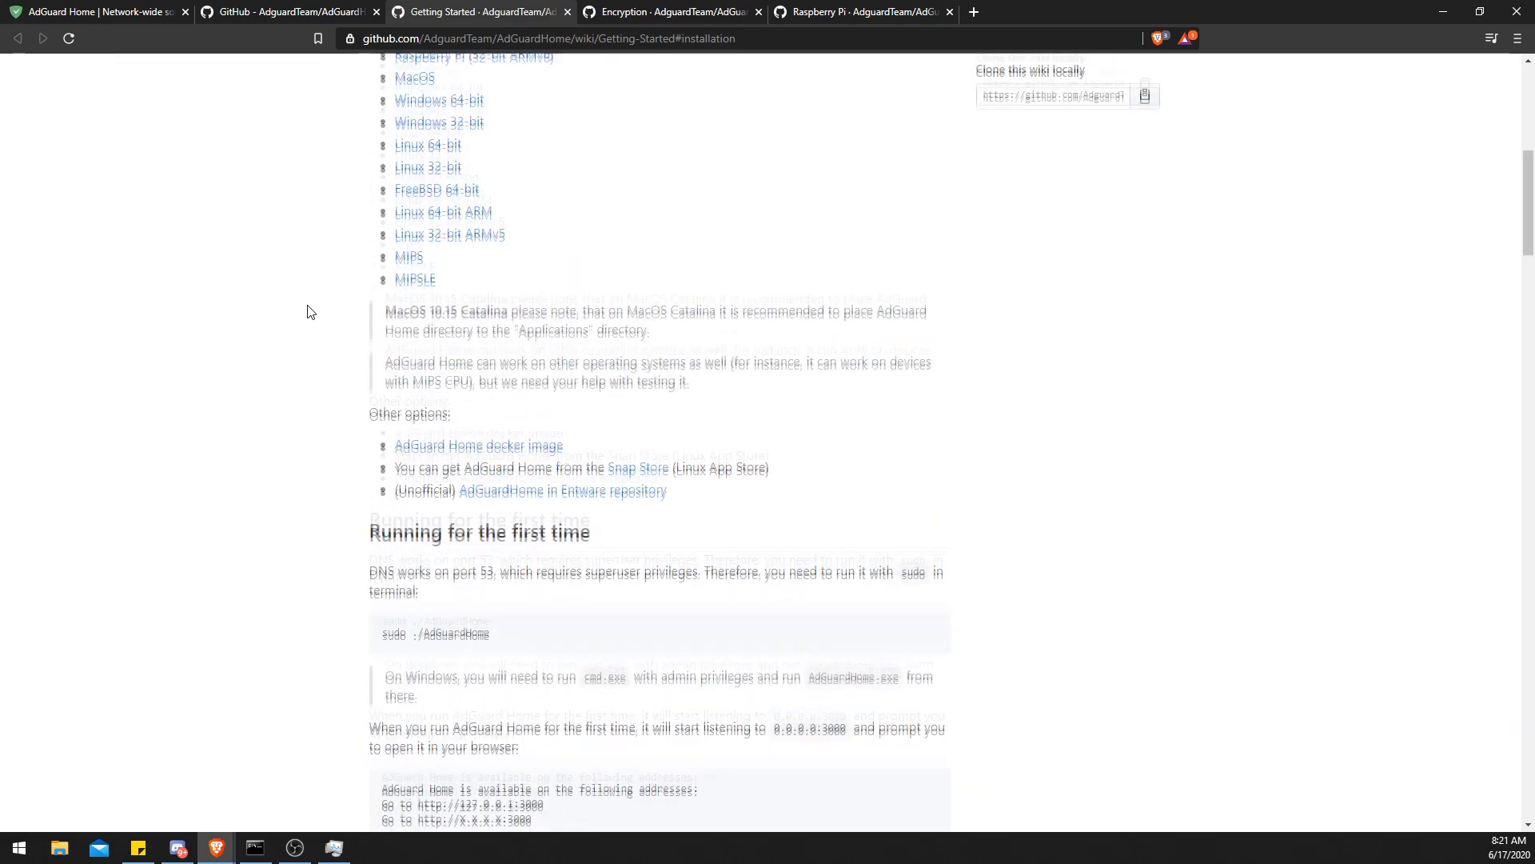
scroll(311, 312, "up", 8)
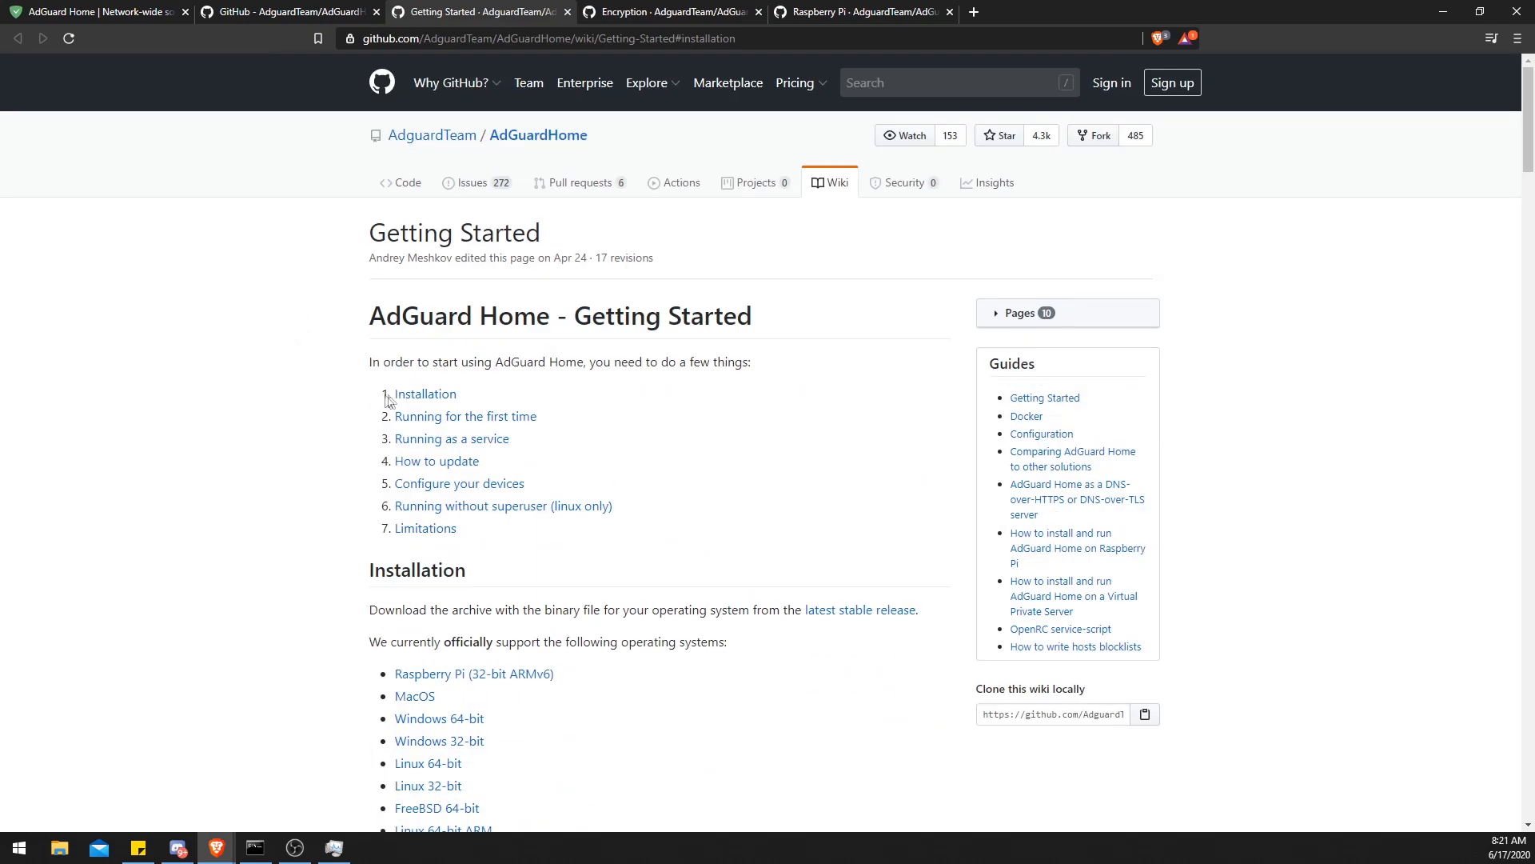
scroll(326, 475, "down", 12)
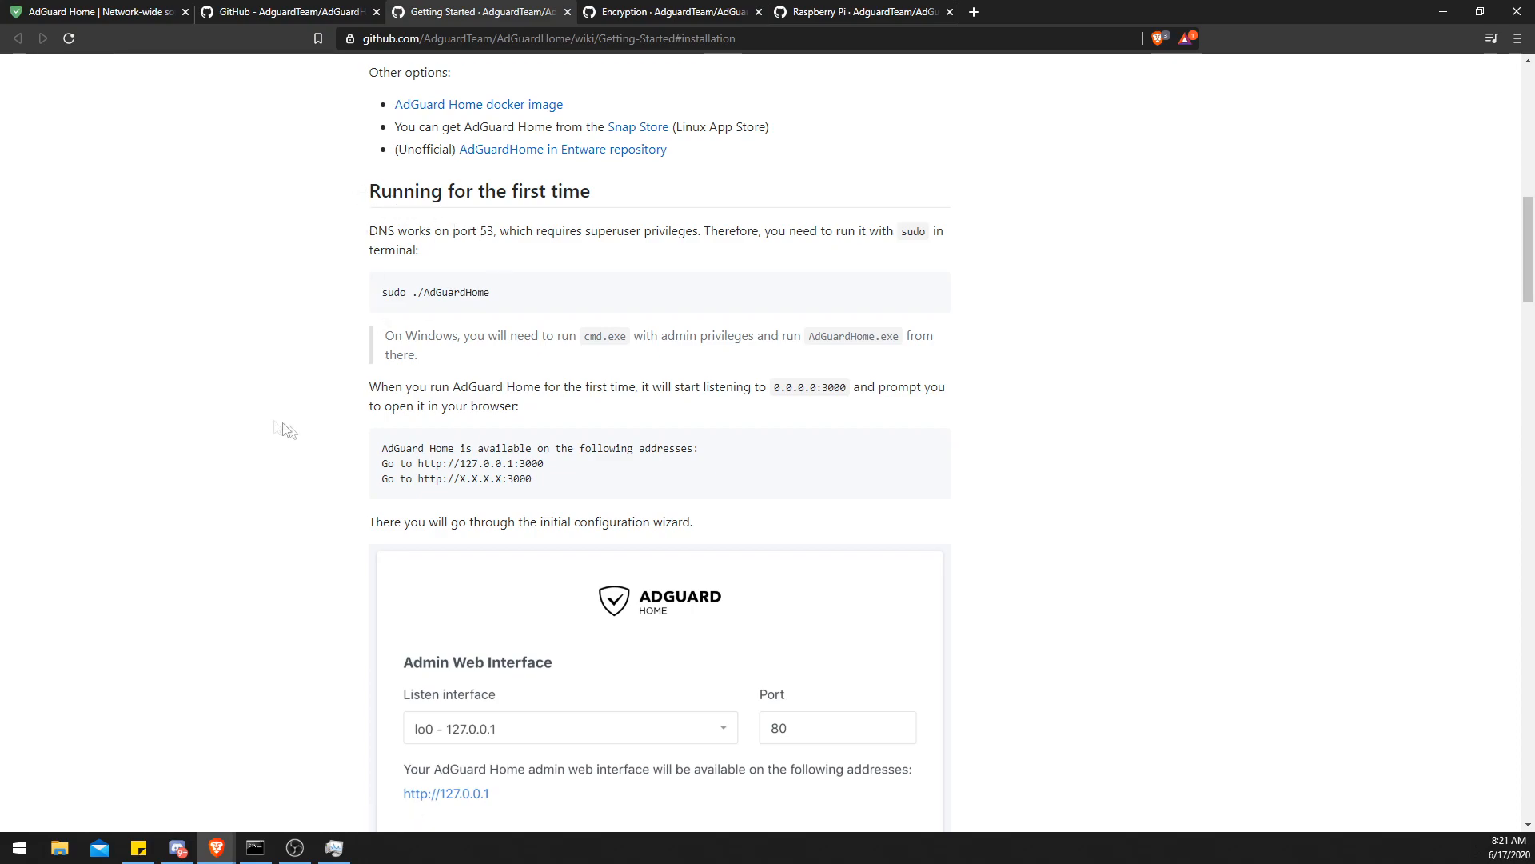
scroll(247, 424, "down", 20)
scroll(256, 436, "down", 20)
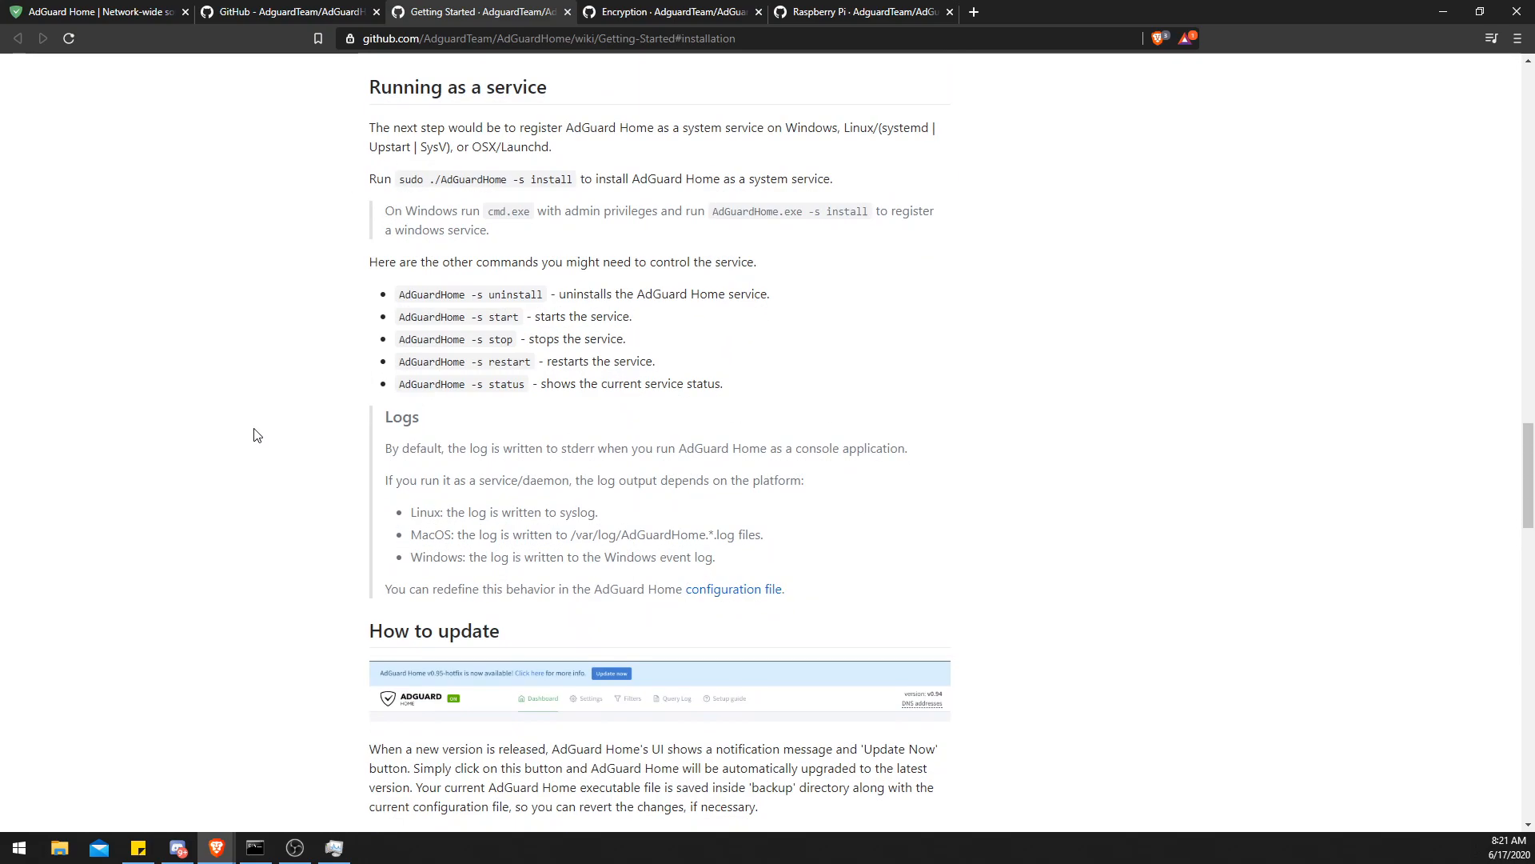
scroll(257, 439, "up", 10)
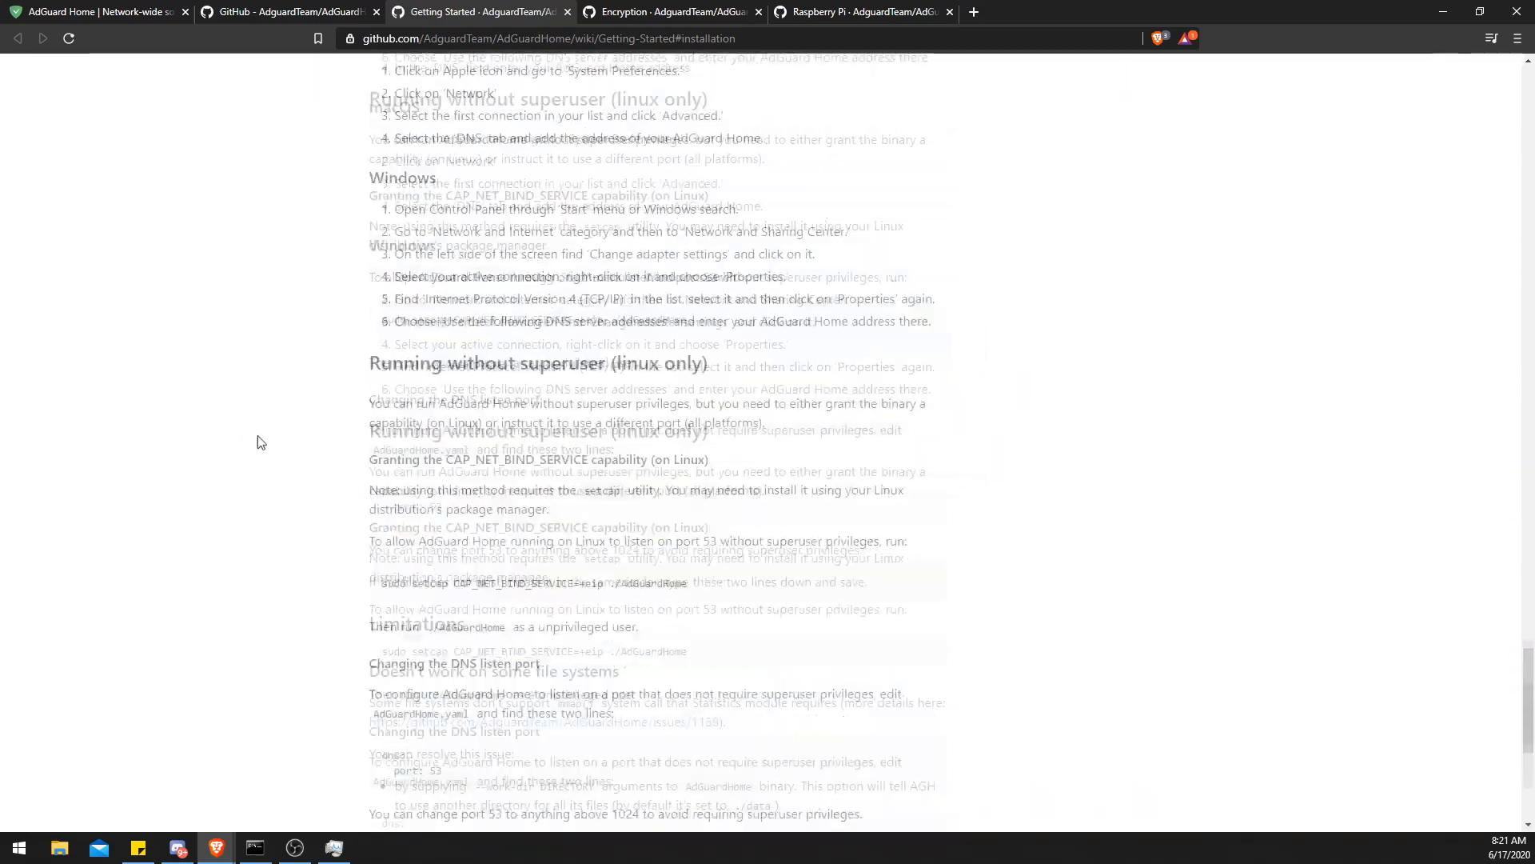
scroll(569, 335, "up", 15)
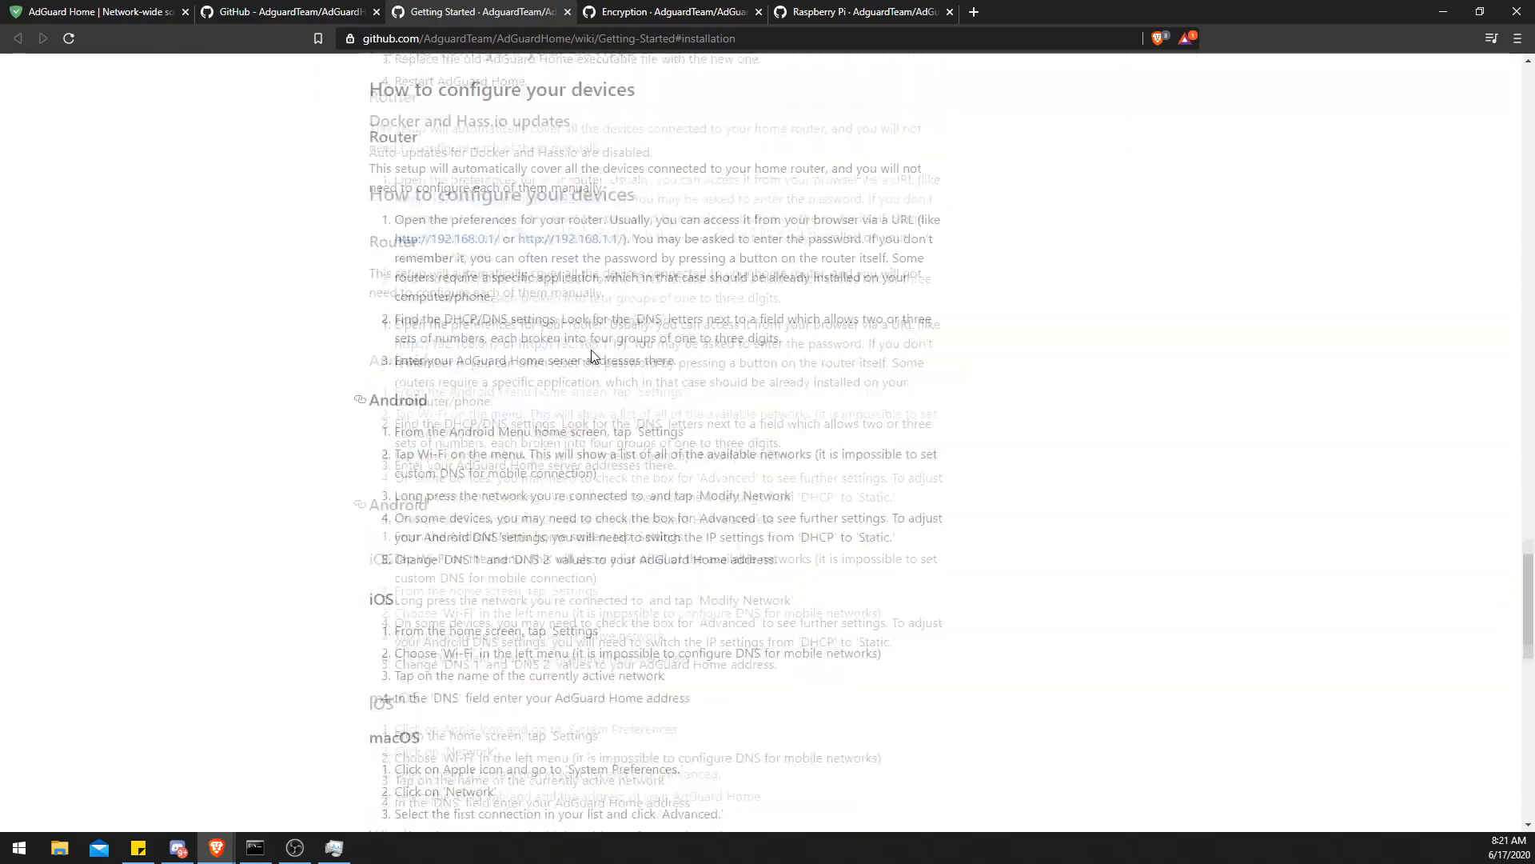
- Move the Raspberry Pi wiki tab next to the first tab and read its setup instructions
left_click_drag(814, 14, 276, 19)
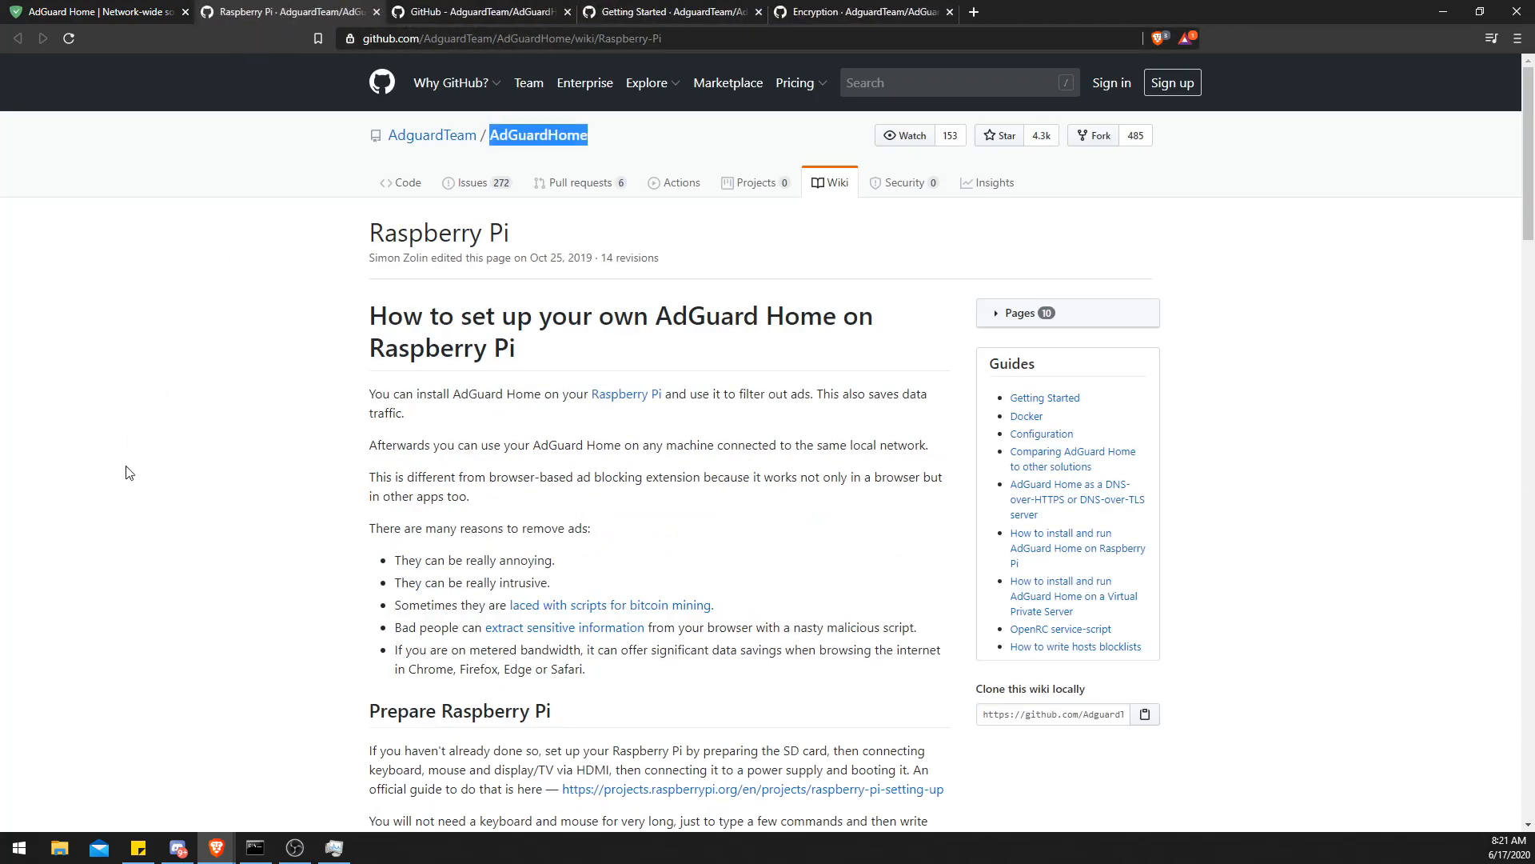
scroll(126, 469, "down", 7)
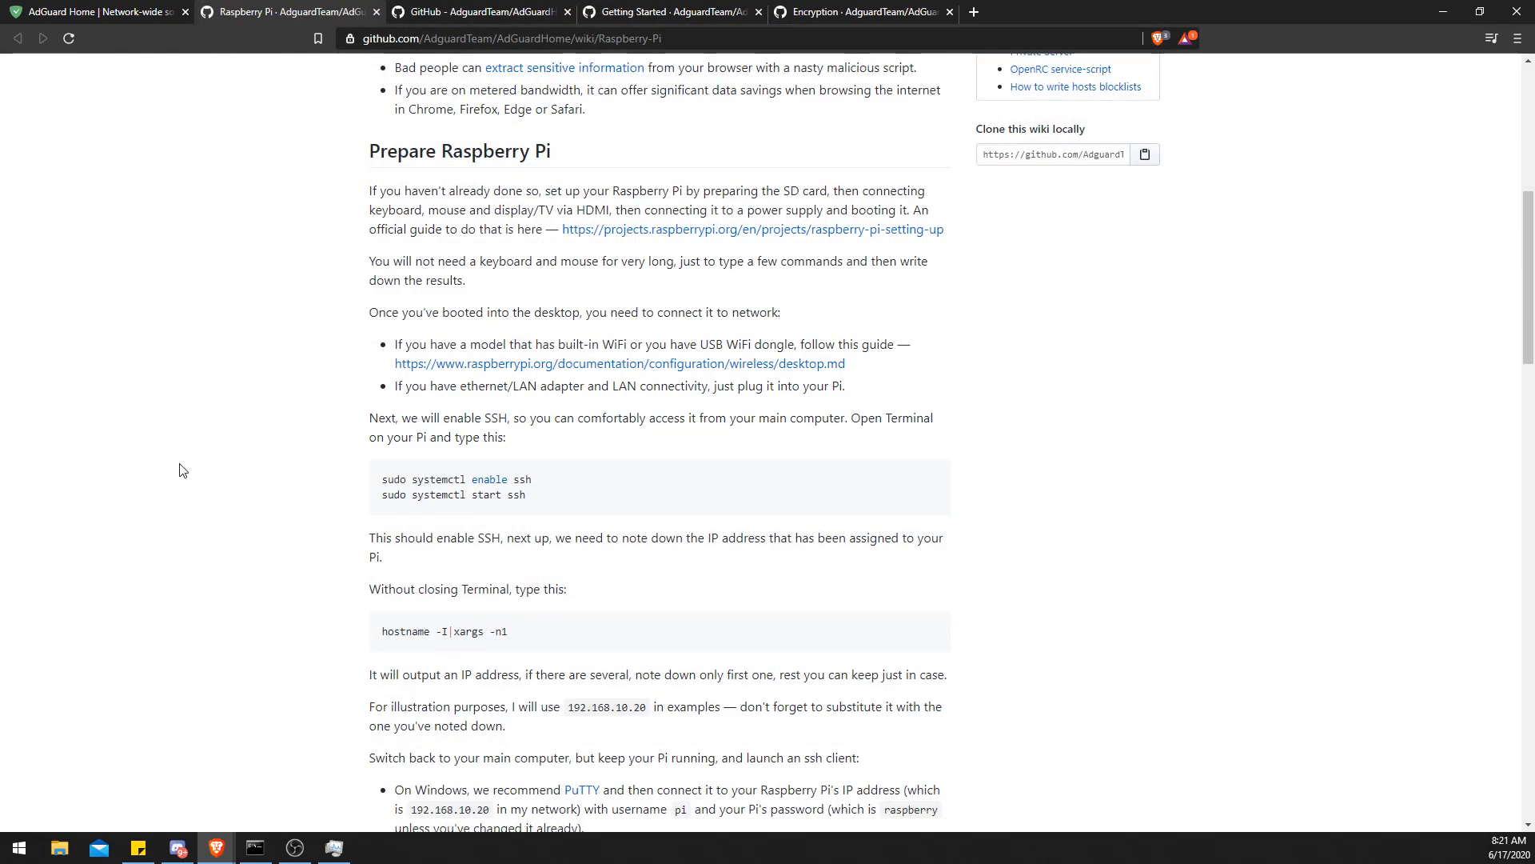
scroll(180, 472, "down", 6)
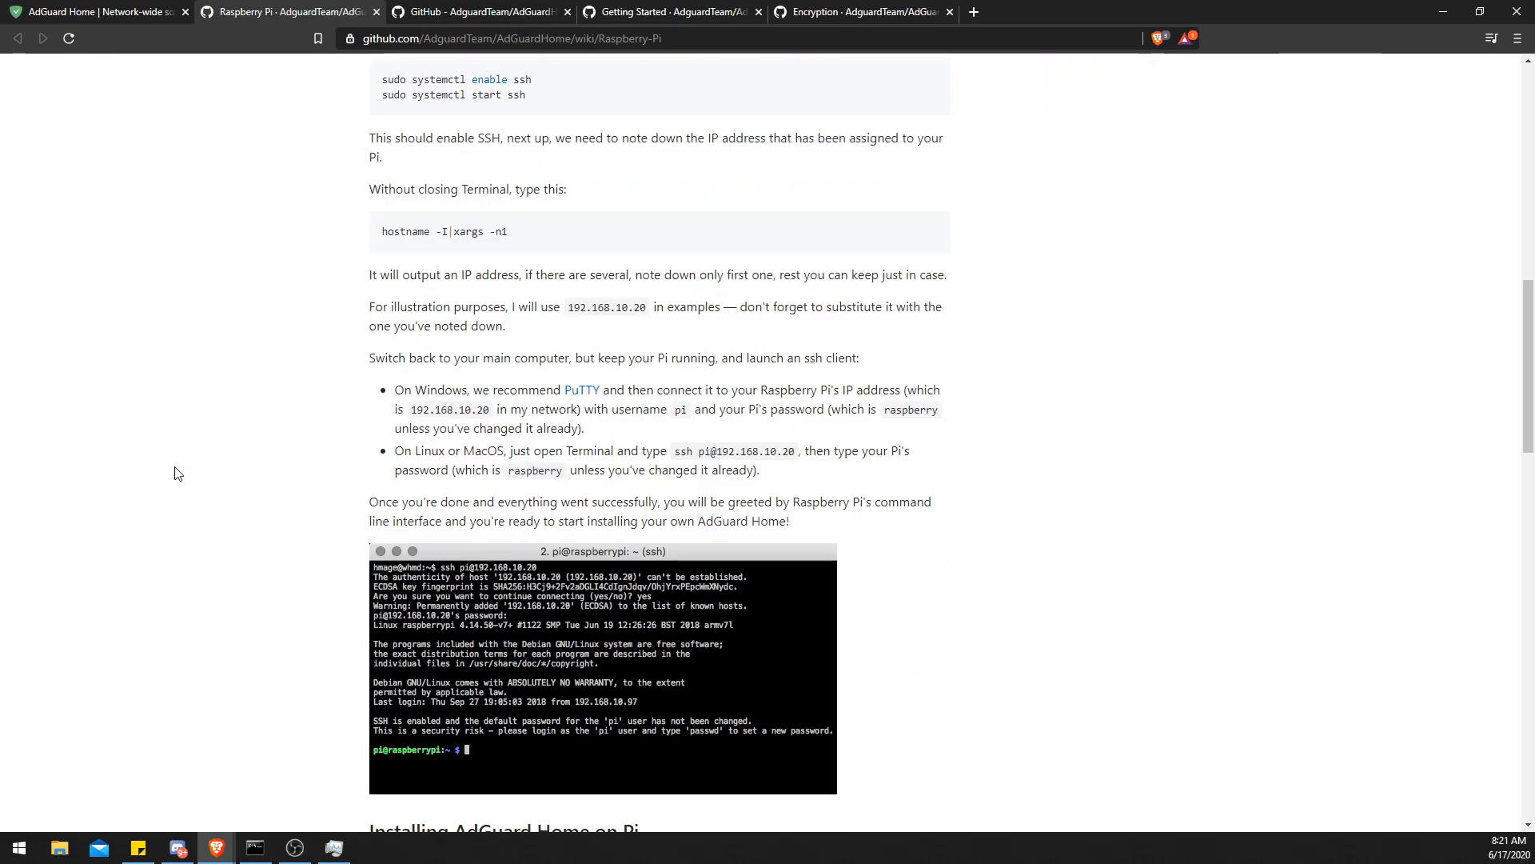
scroll(178, 474, "down", 5)
scroll(175, 474, "down", 2)
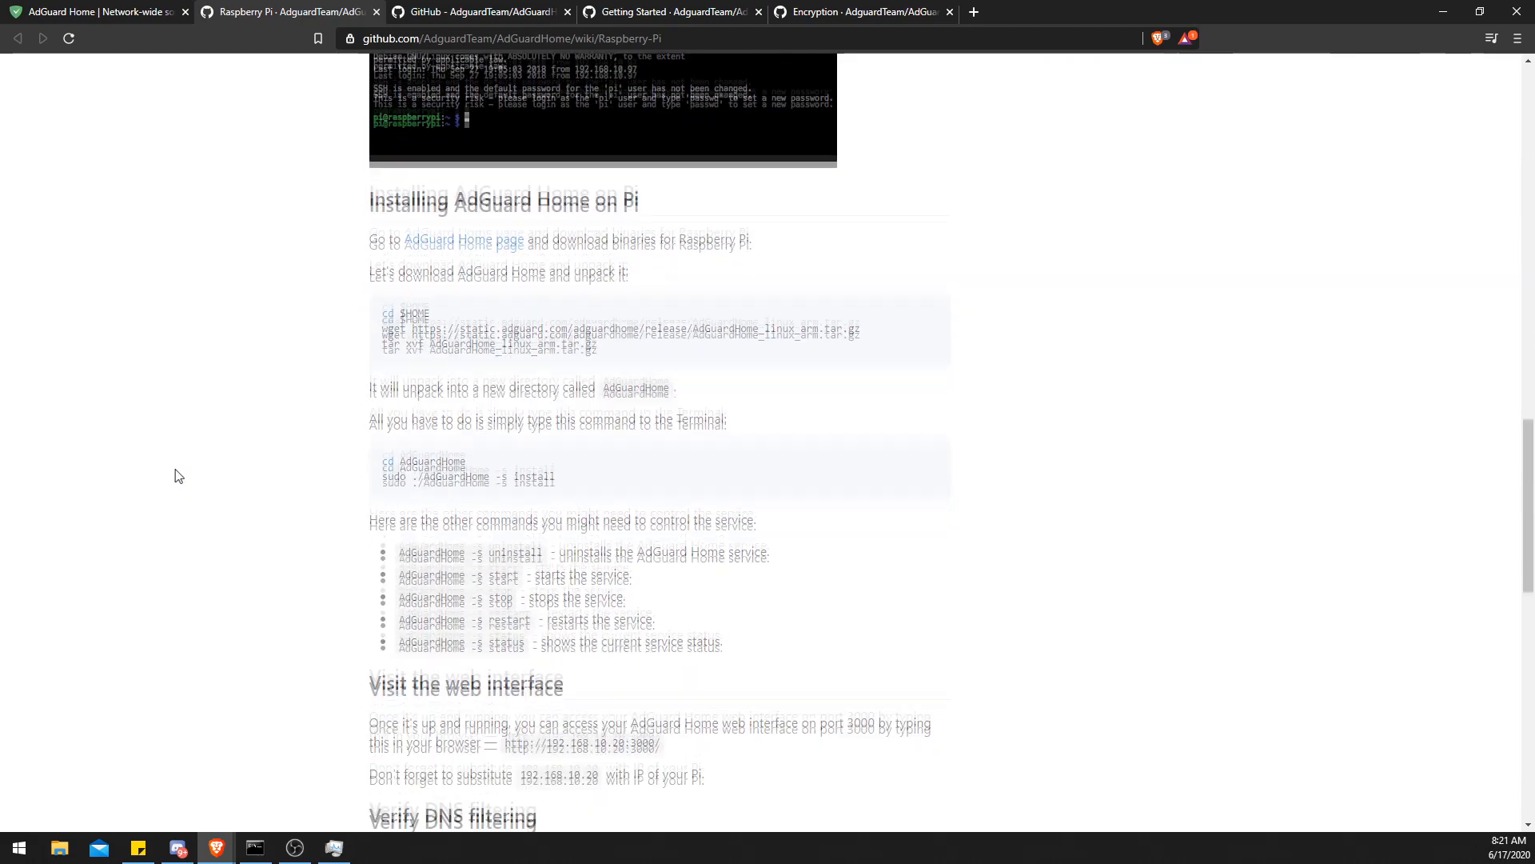
- Copy the wget download command for AdGuardHome_linux_arm.tar.gz from the wiki and run it in the terminal
left_click_drag(381, 306, 439, 313)
triple_click(410, 321)
right_click(411, 322)
left_click(428, 333)
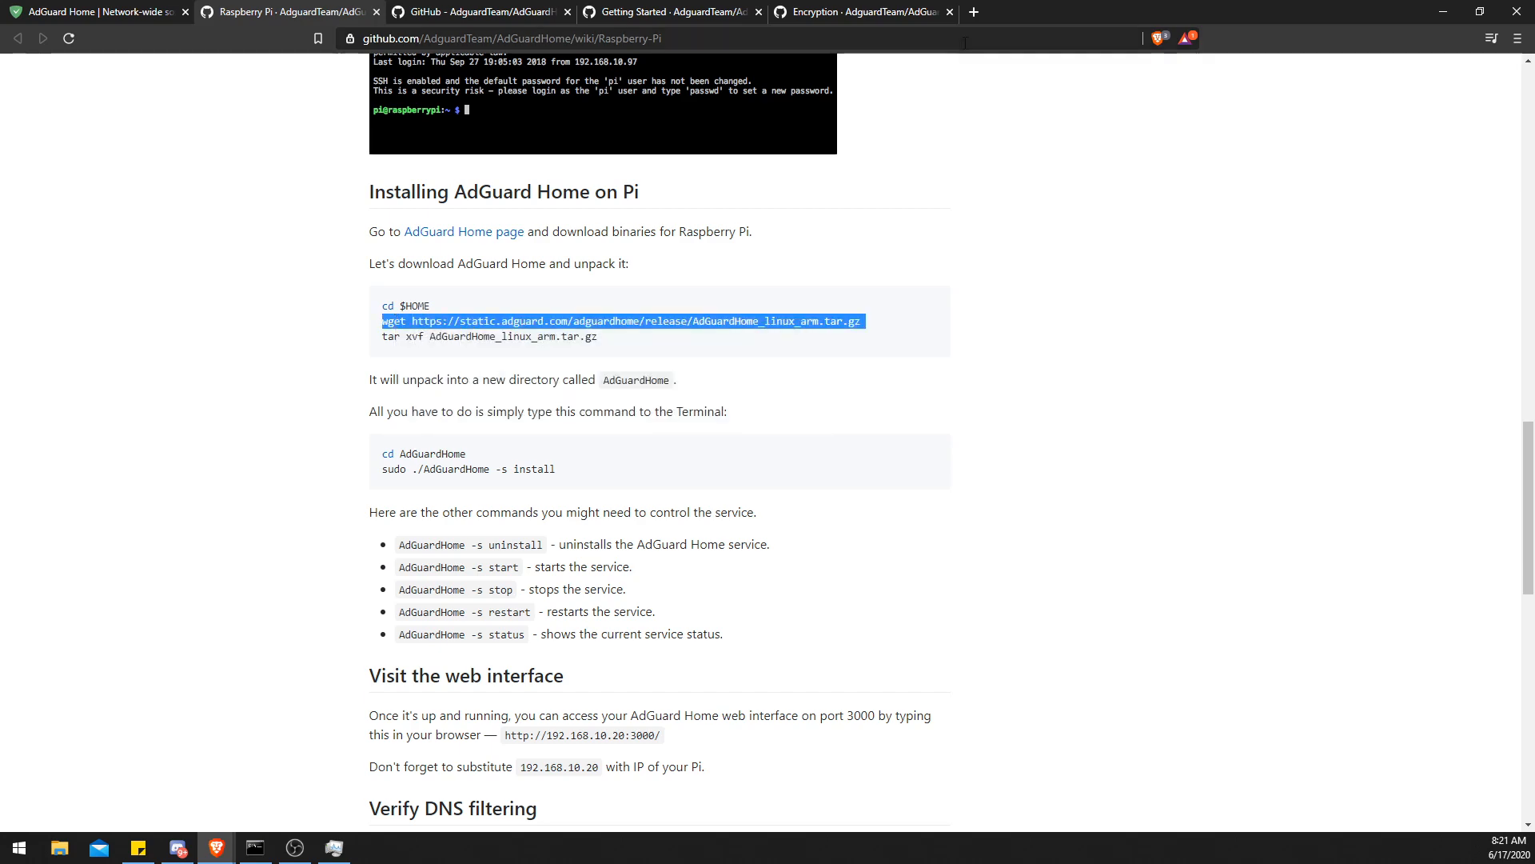
double_click(1041, 8)
left_click_drag(167, 61, 178, 122)
right_click(250, 192)
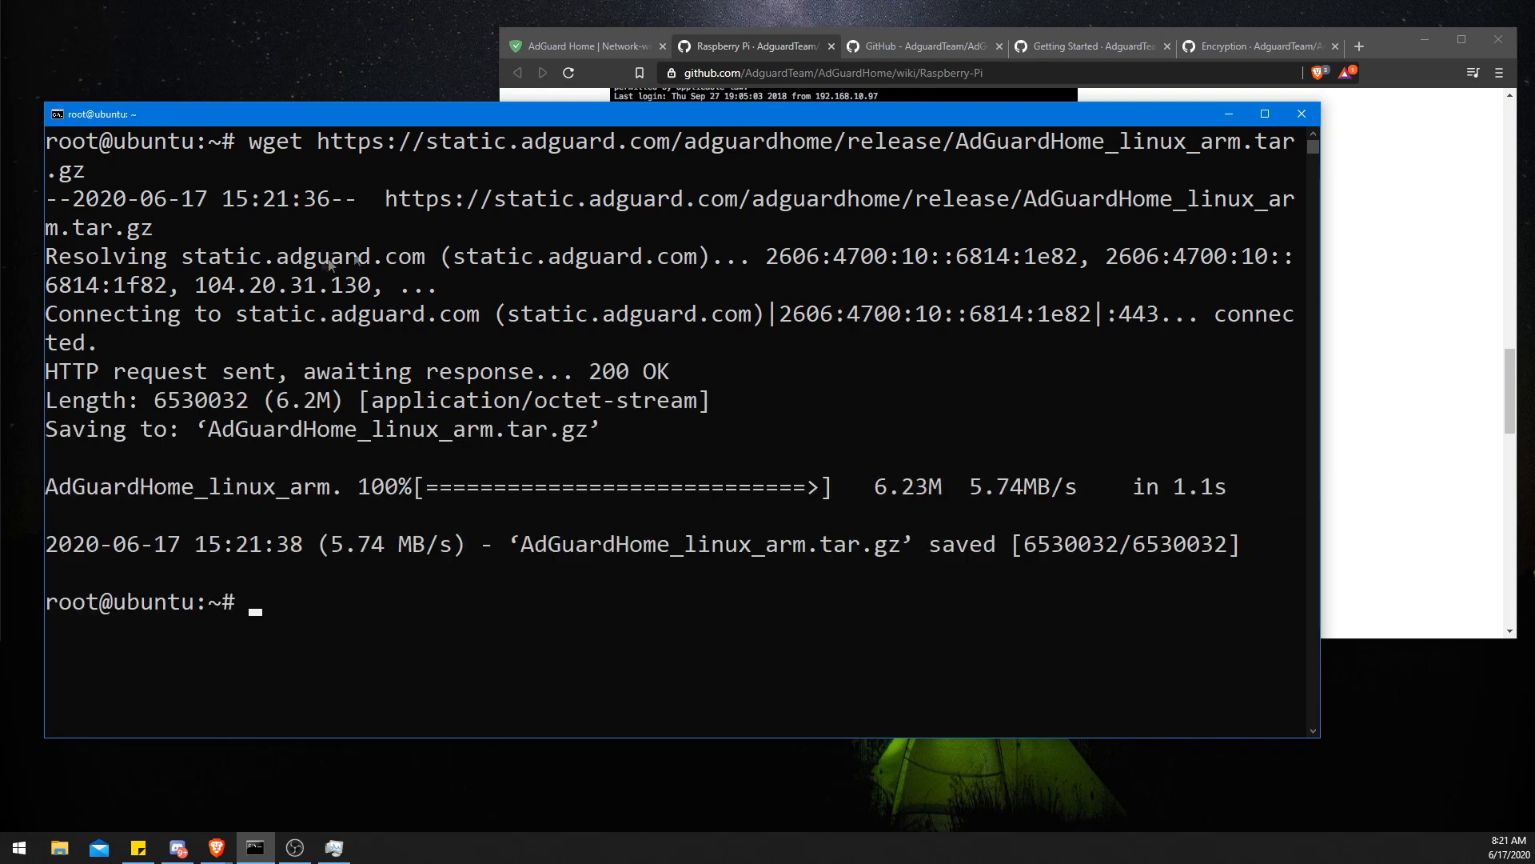
- Copy the tar xvf AdGuardHome_linux_arm.tar.gz command and run it in the terminal to unpack the archive
left_click(744, 98)
triple_click(631, 369)
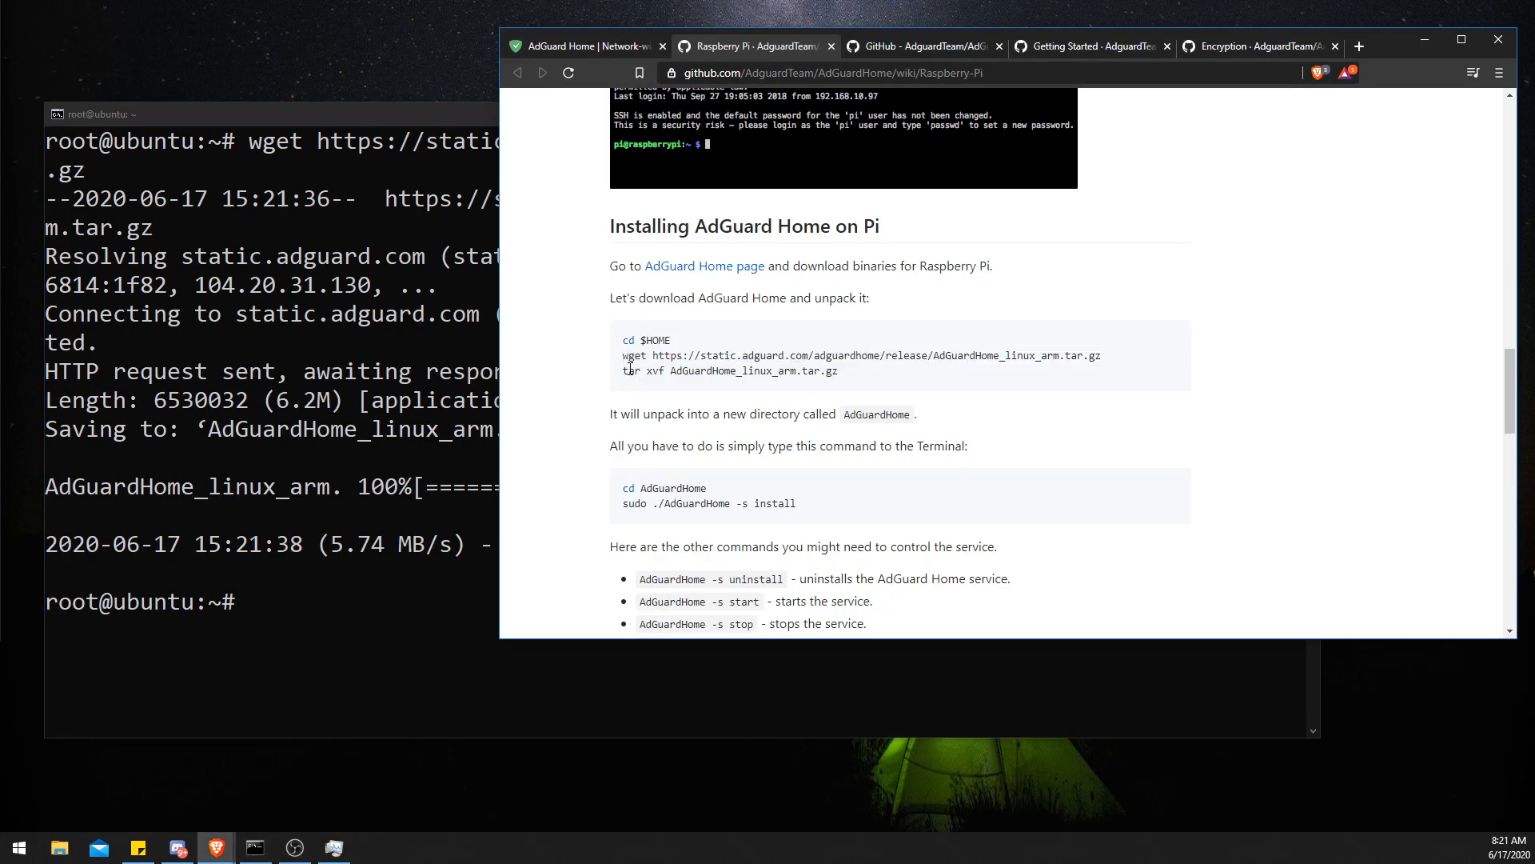
right_click(633, 371)
left_click(663, 385)
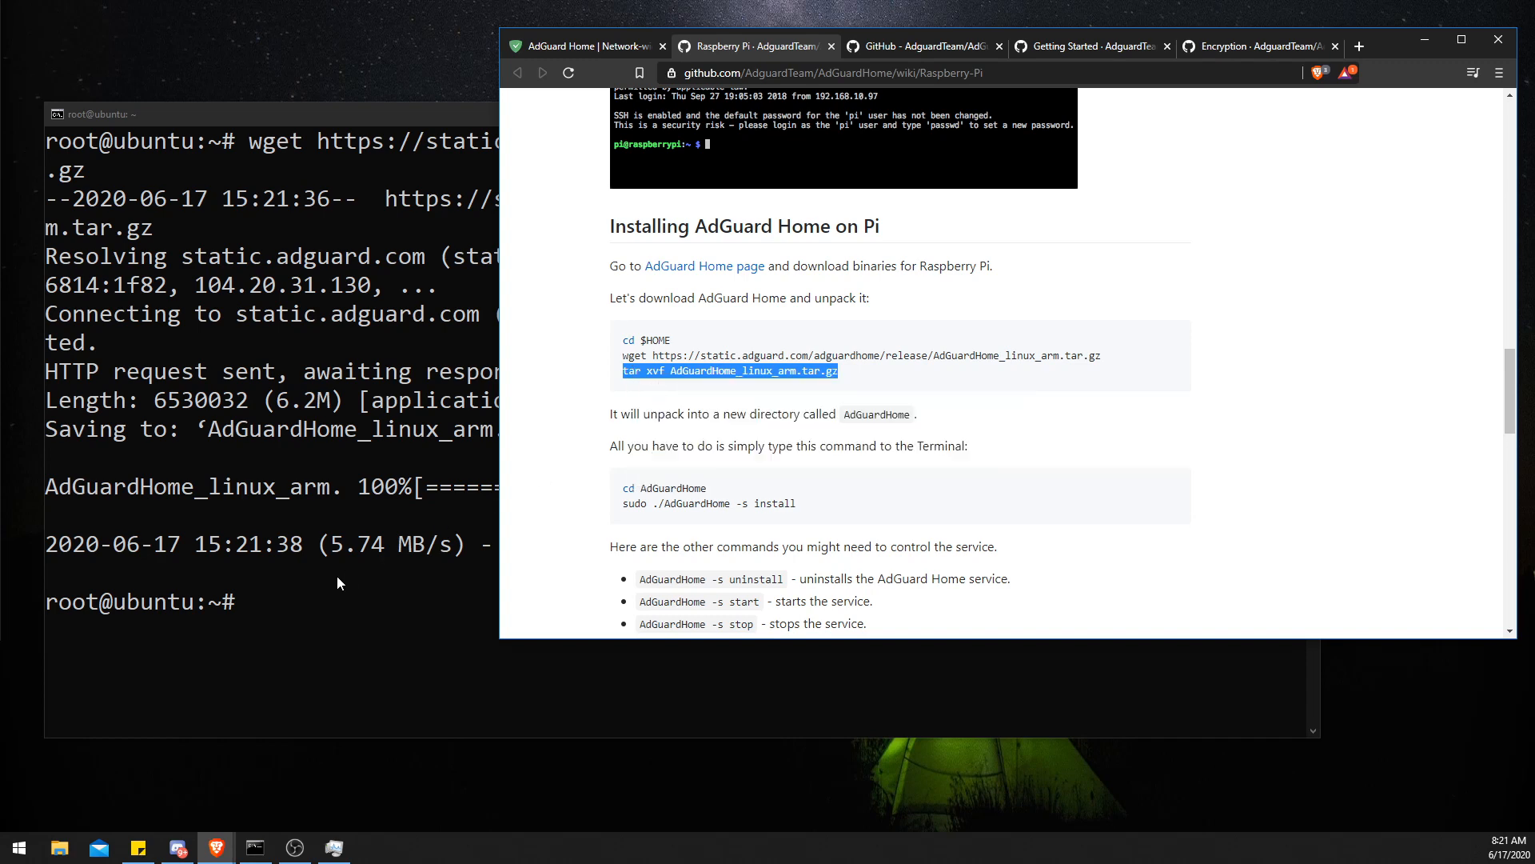
left_click(339, 574)
right_click(339, 579)
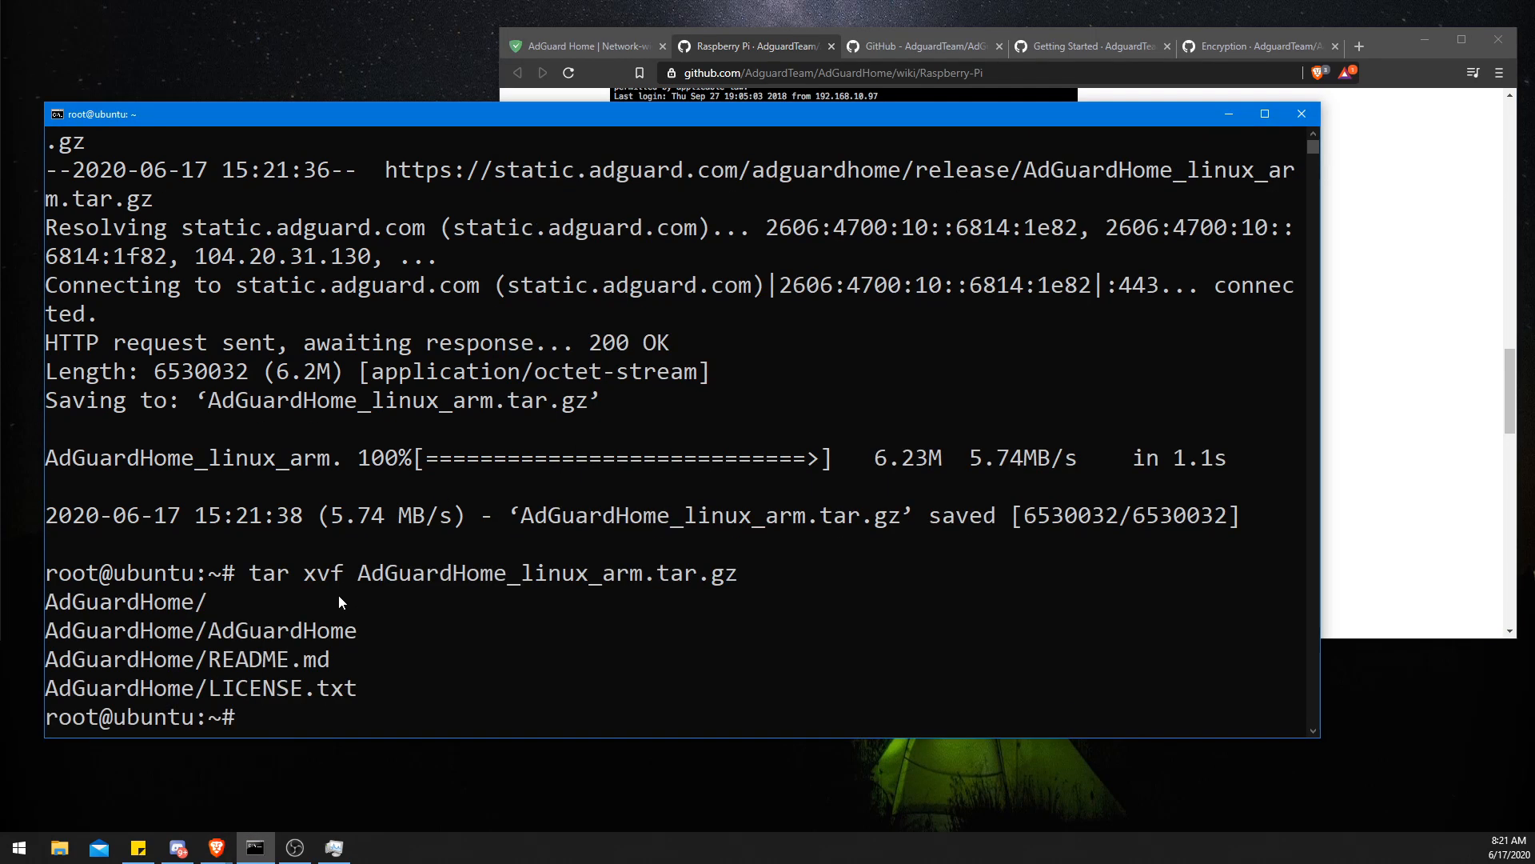
- Copy the cd AdGuardHome command and run it in the terminal
left_click(765, 33)
triple_click(628, 489)
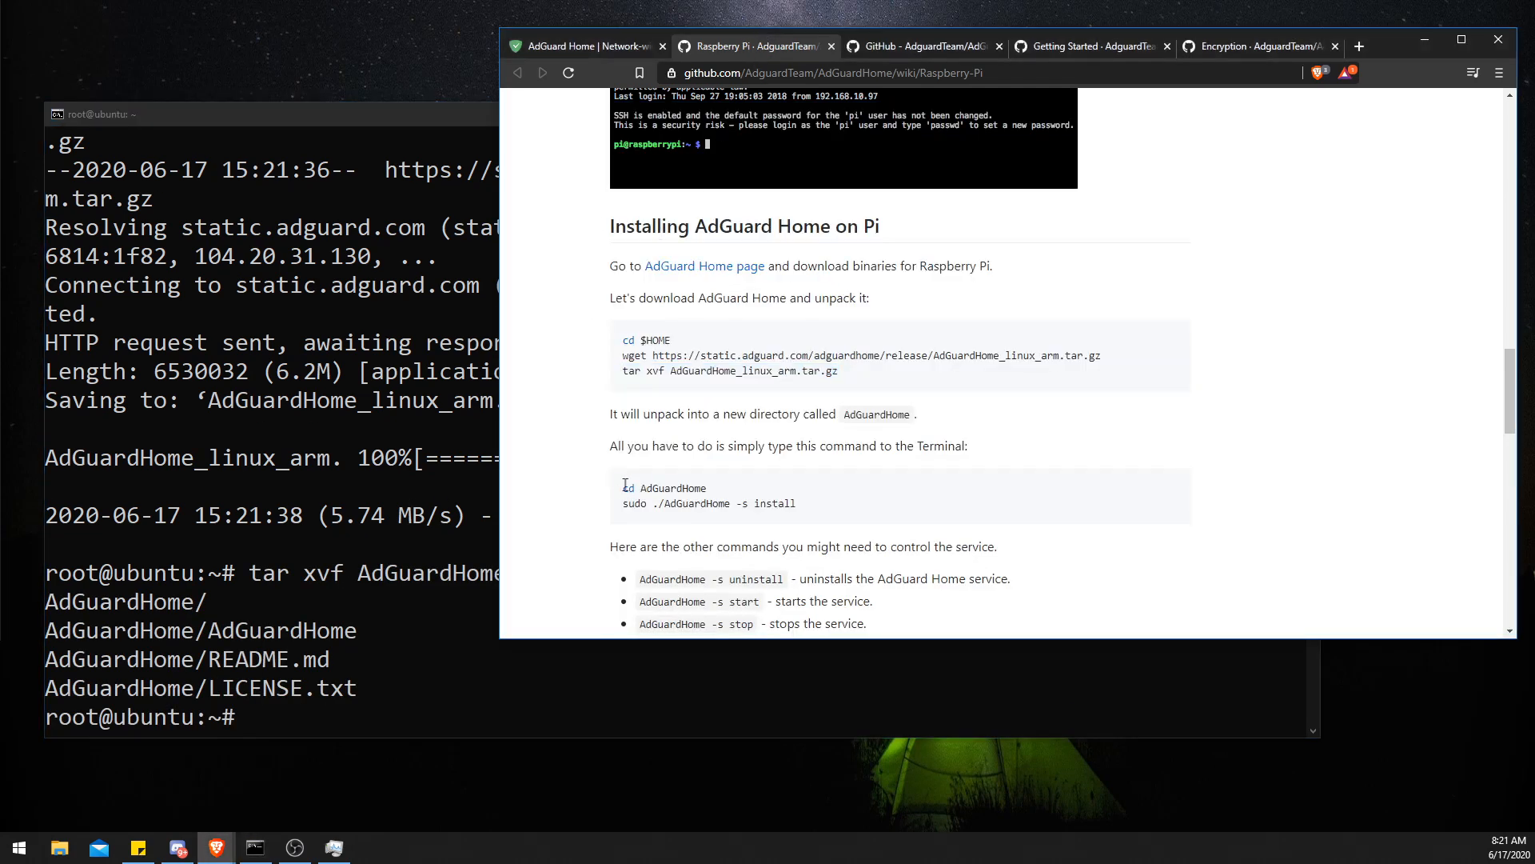
right_click(629, 490)
left_click(646, 497)
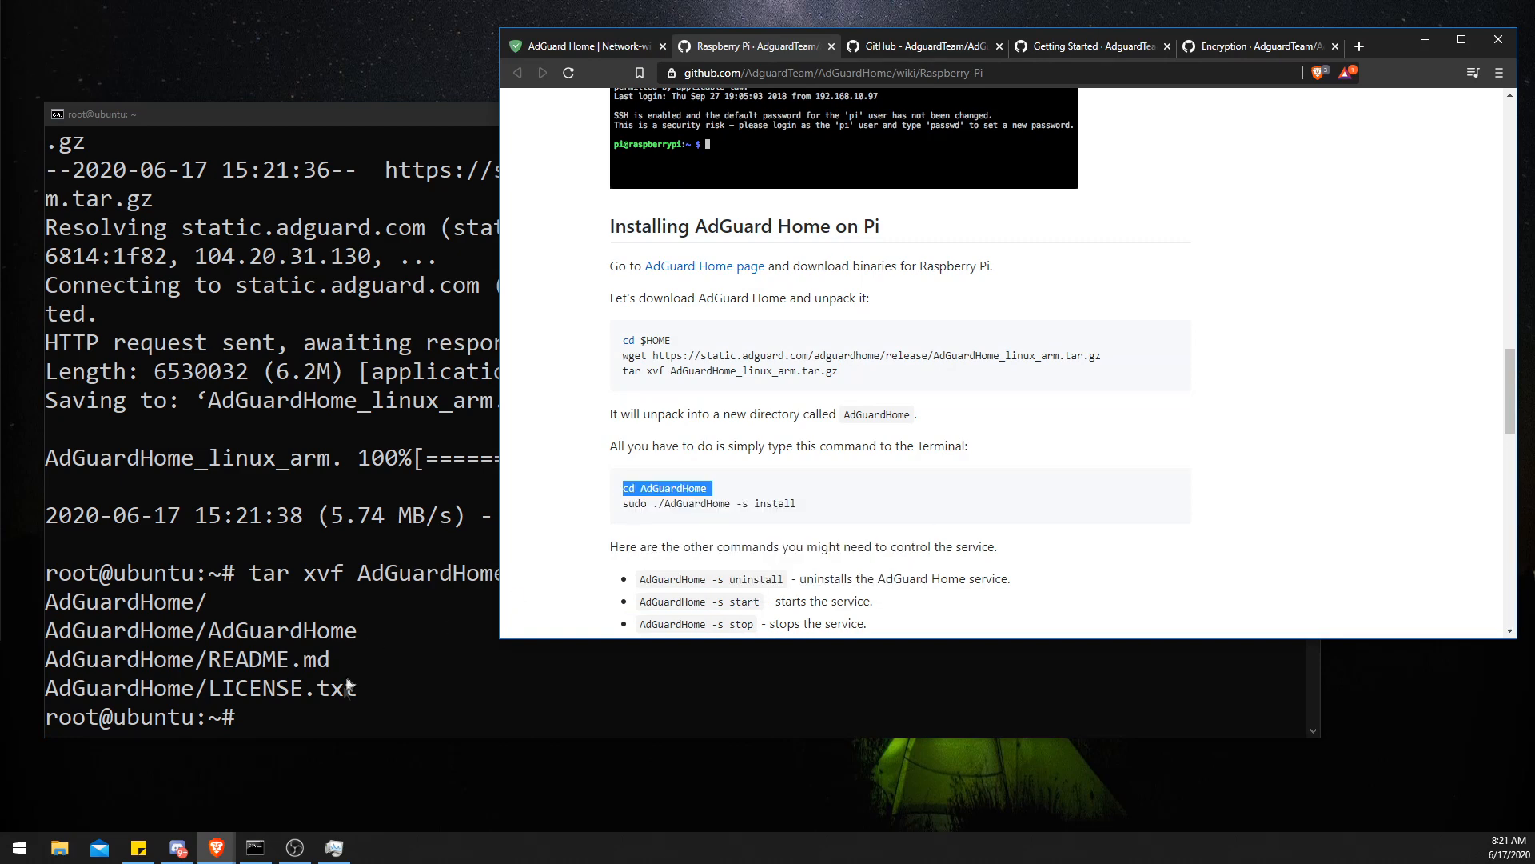
left_click(319, 726)
right_click(319, 726)
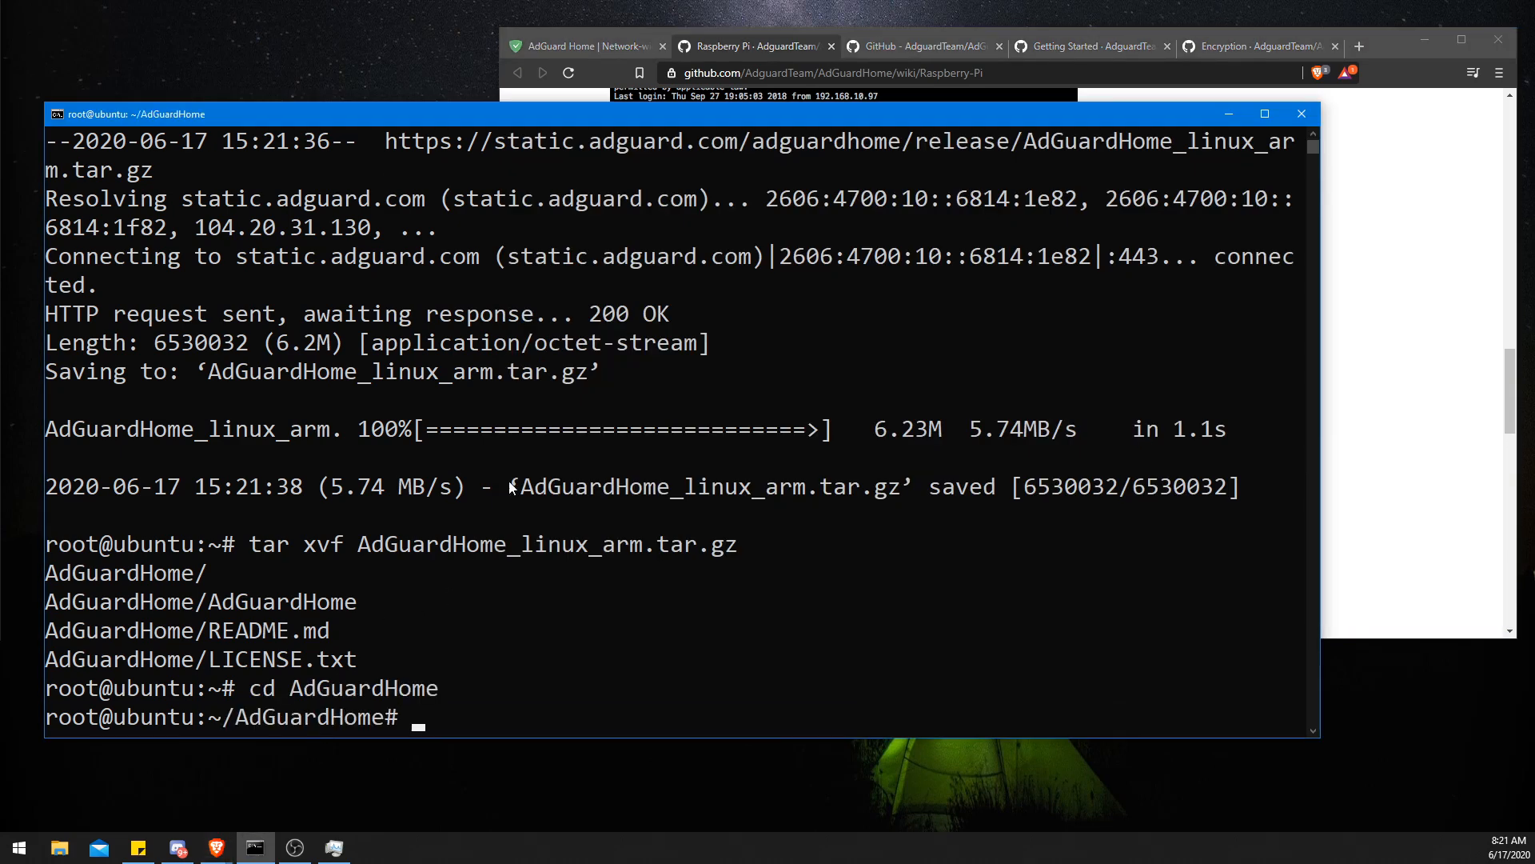
- Copy sudo ./AdGuardHome -s install from the wiki and run it in the terminal to install the service
left_click(742, 36)
triple_click(651, 504)
right_click(652, 509)
left_click(676, 521)
left_click(461, 577)
right_click(440, 714)
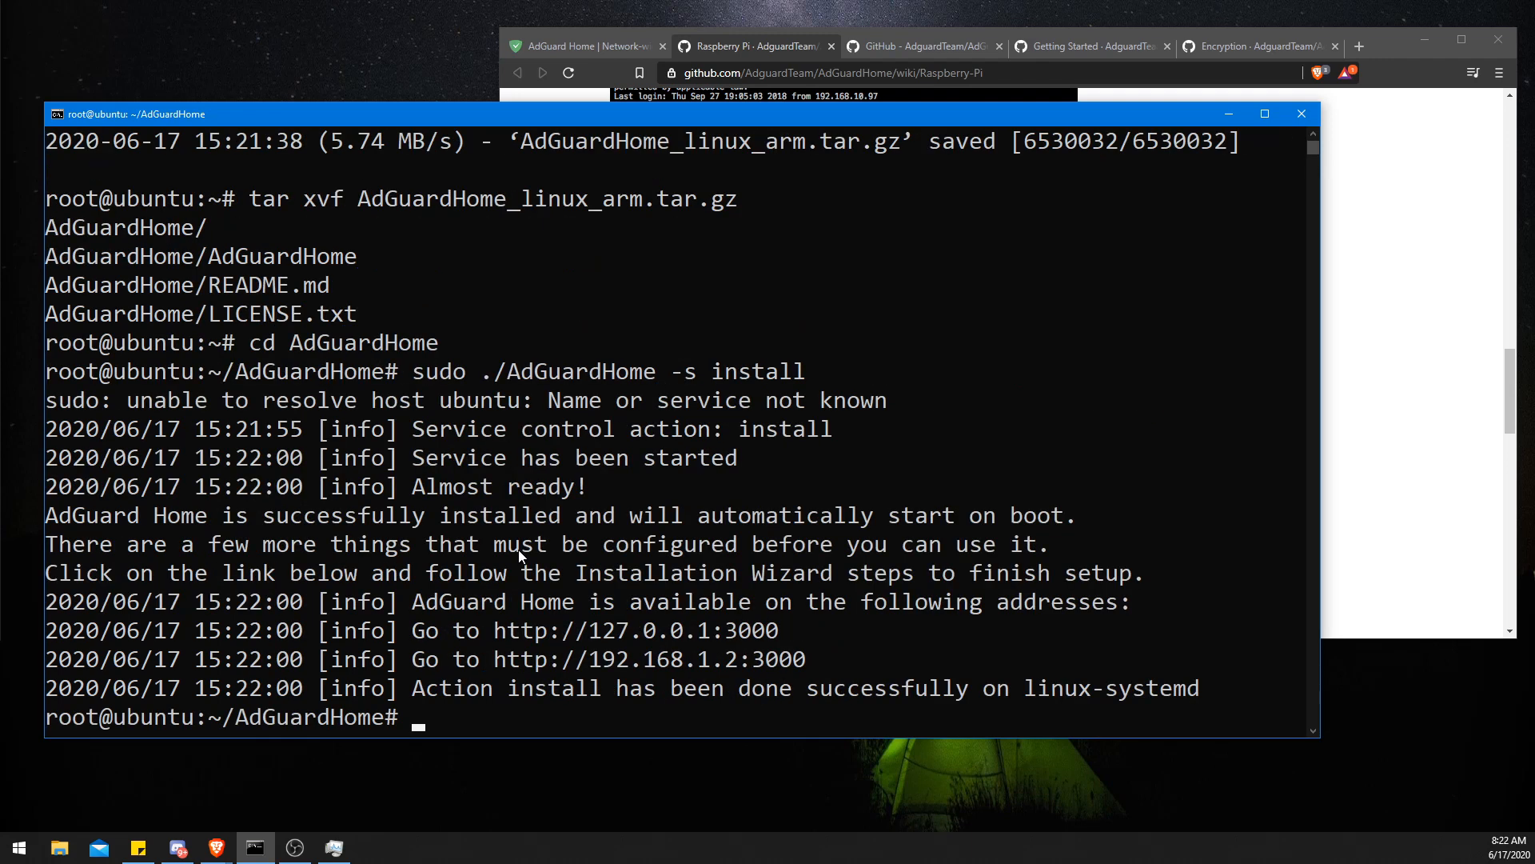
left_click_drag(498, 631, 771, 634)
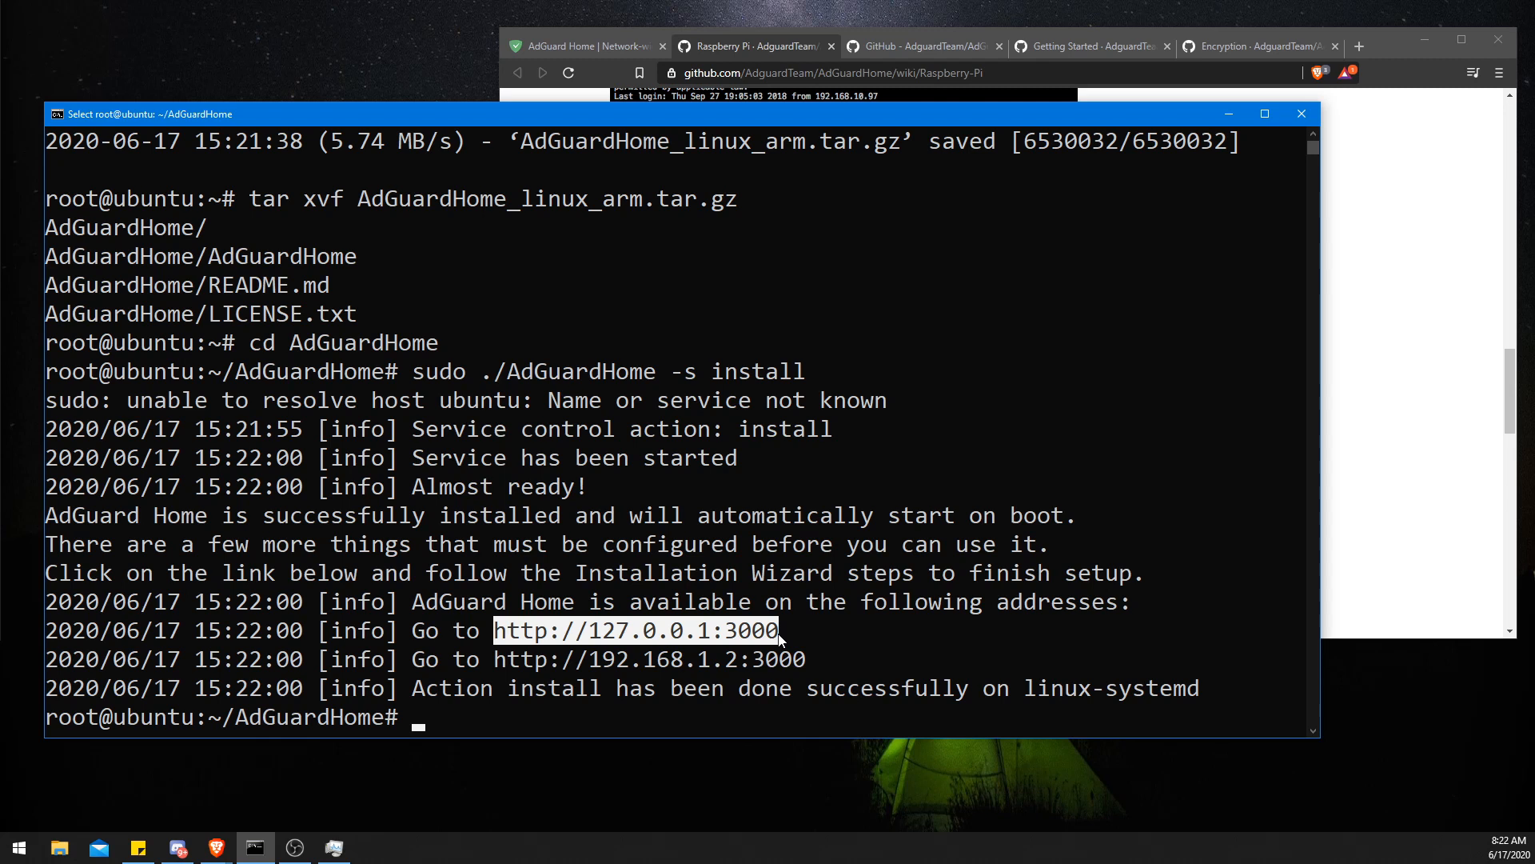
right_click(780, 636)
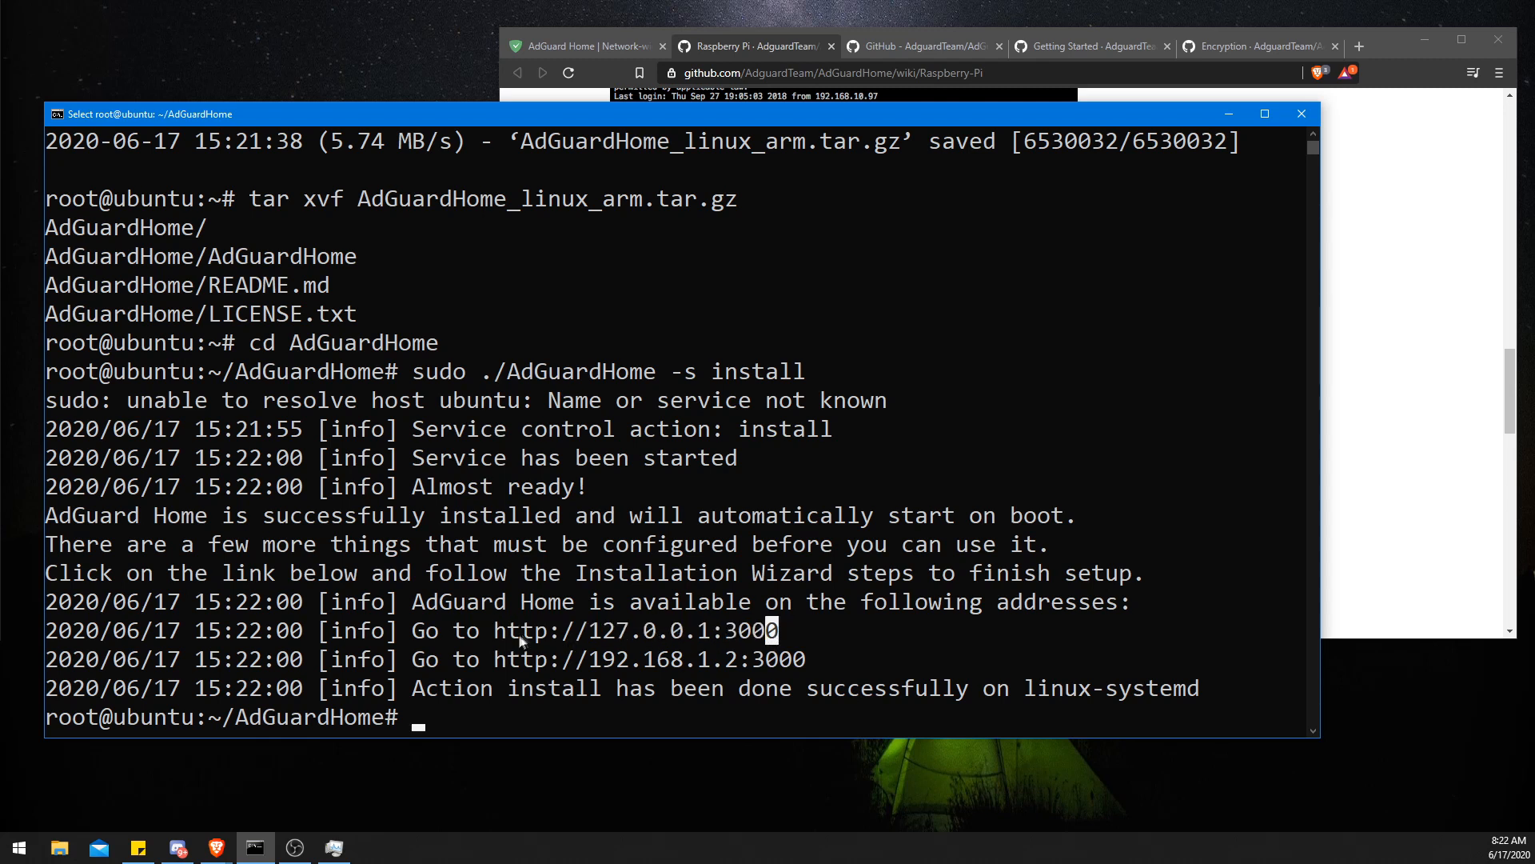
left_click_drag(496, 660, 806, 662)
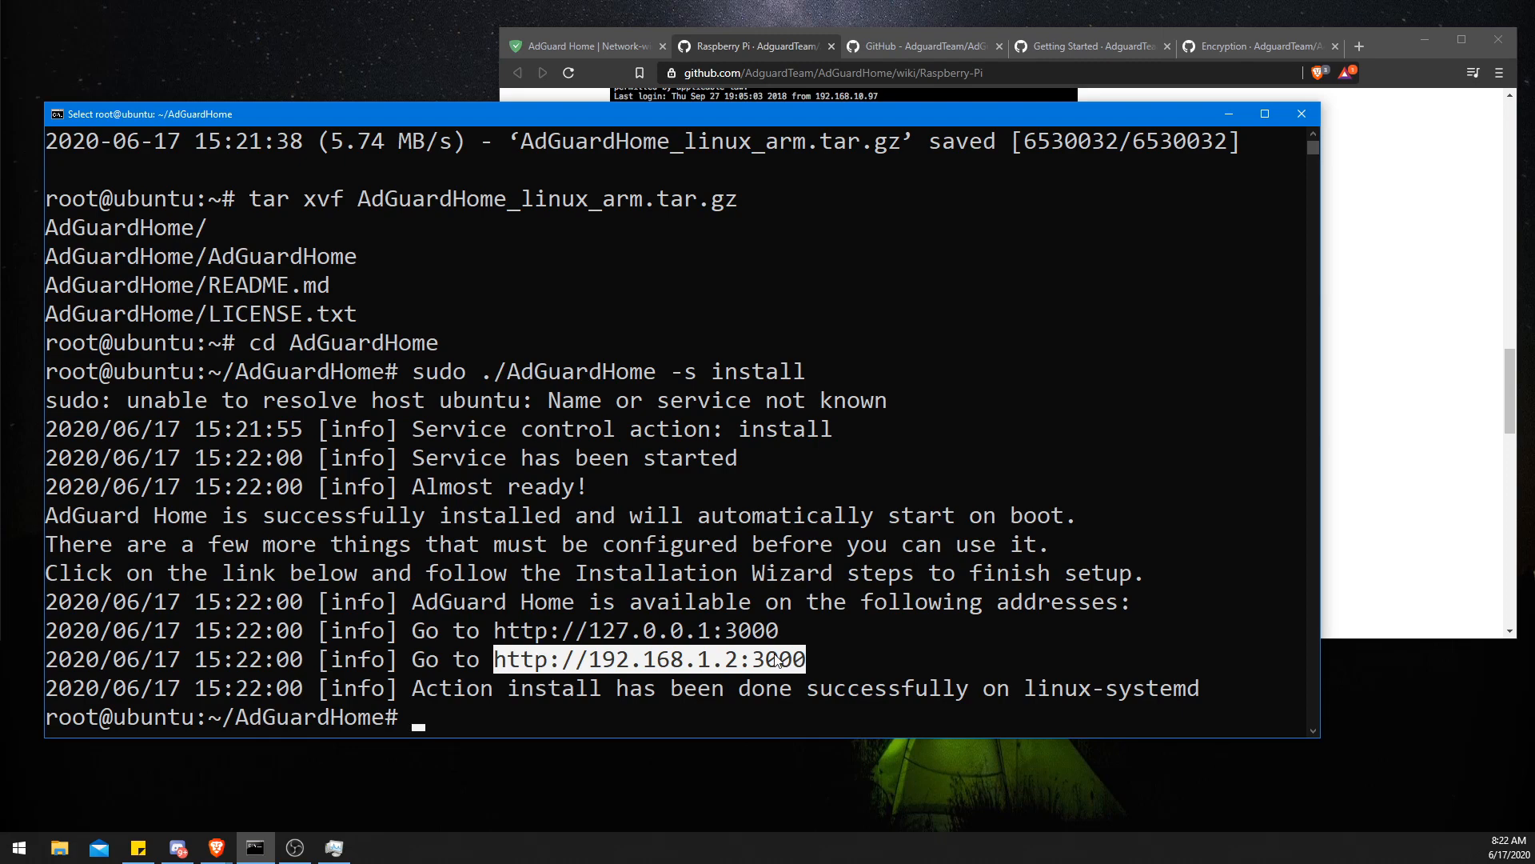
left_click(1369, 430)
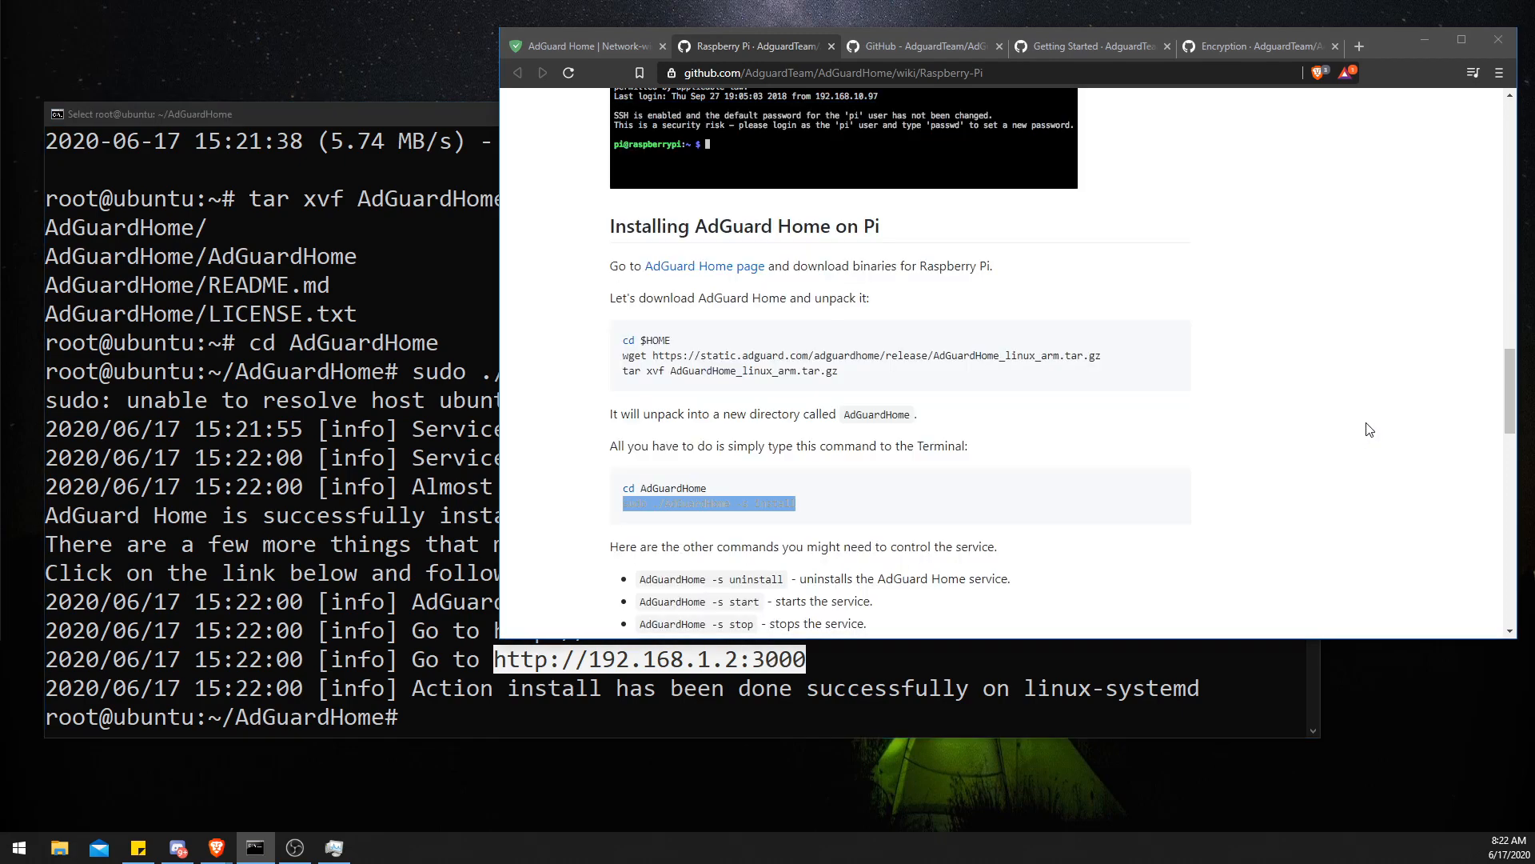
- Read through the Raspberry Pi wiki, the GitHub project page and the Getting Started page's service section
scroll(1280, 436, "down", 7)
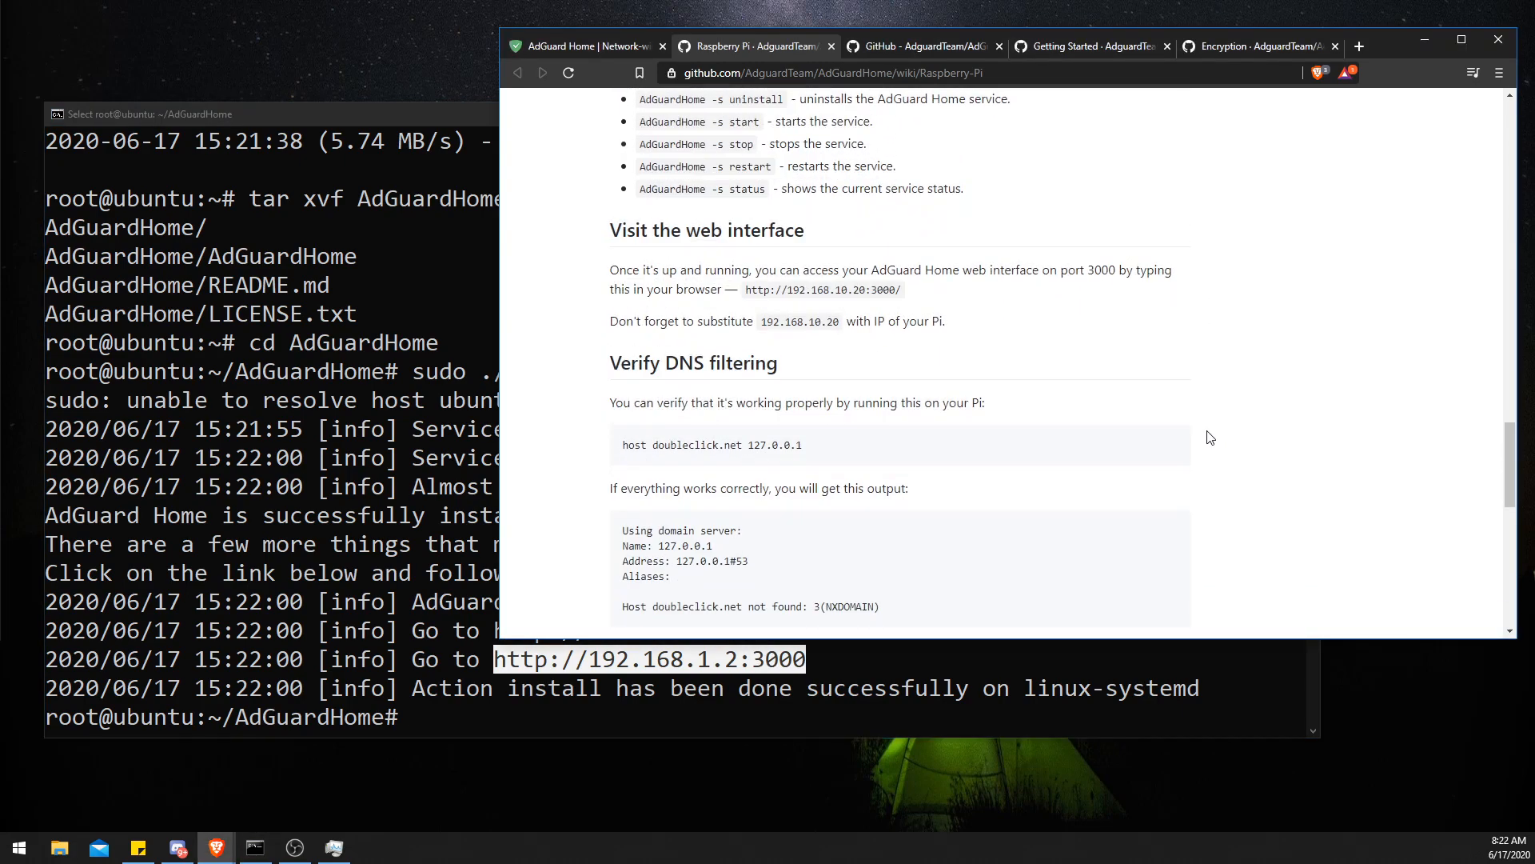
scroll(1210, 437, "down", 5)
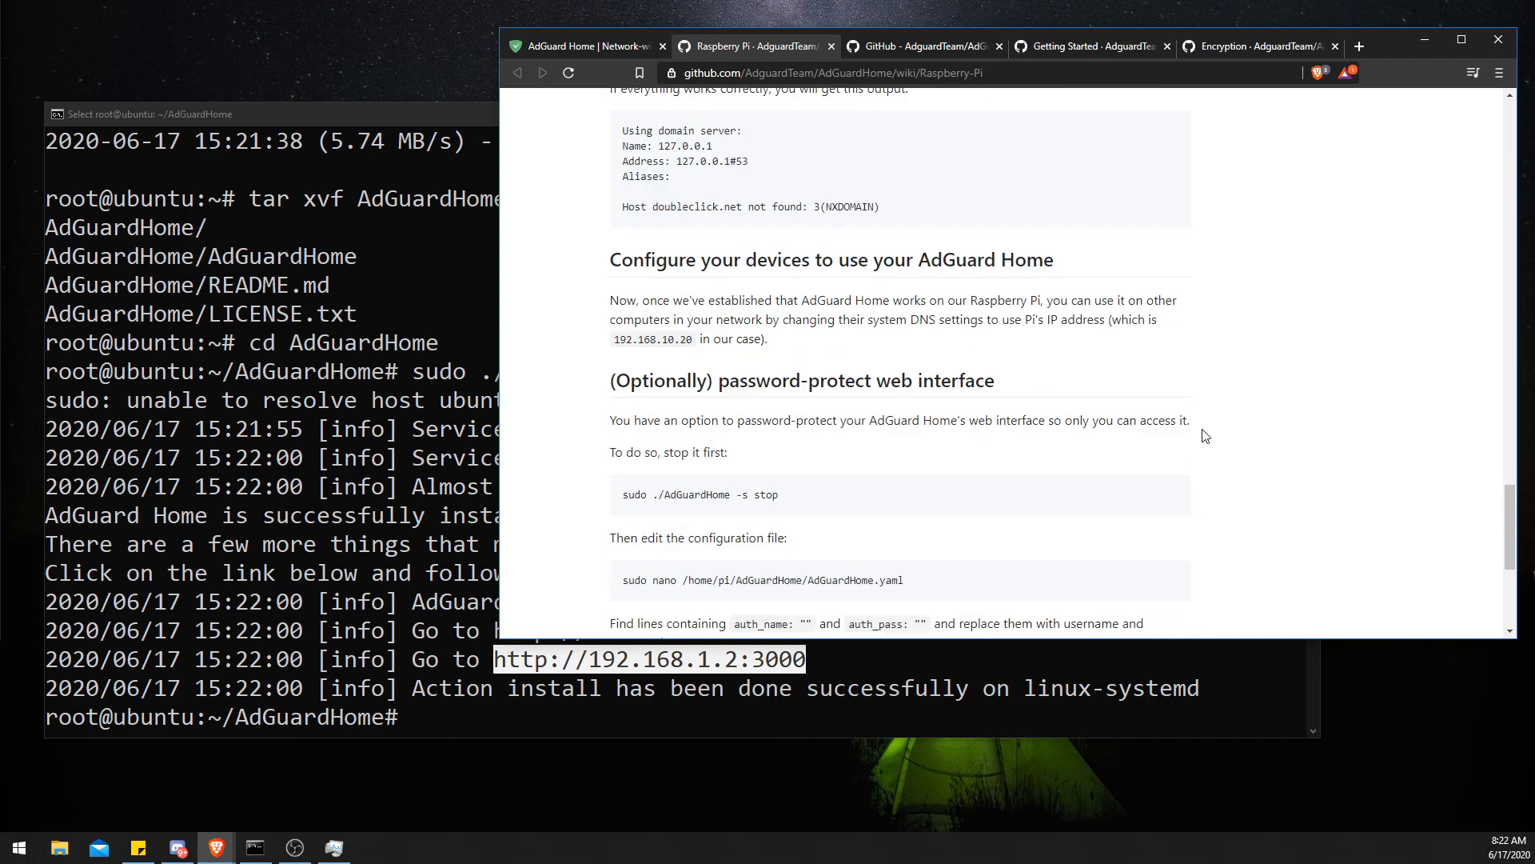
scroll(1206, 435, "down", 4)
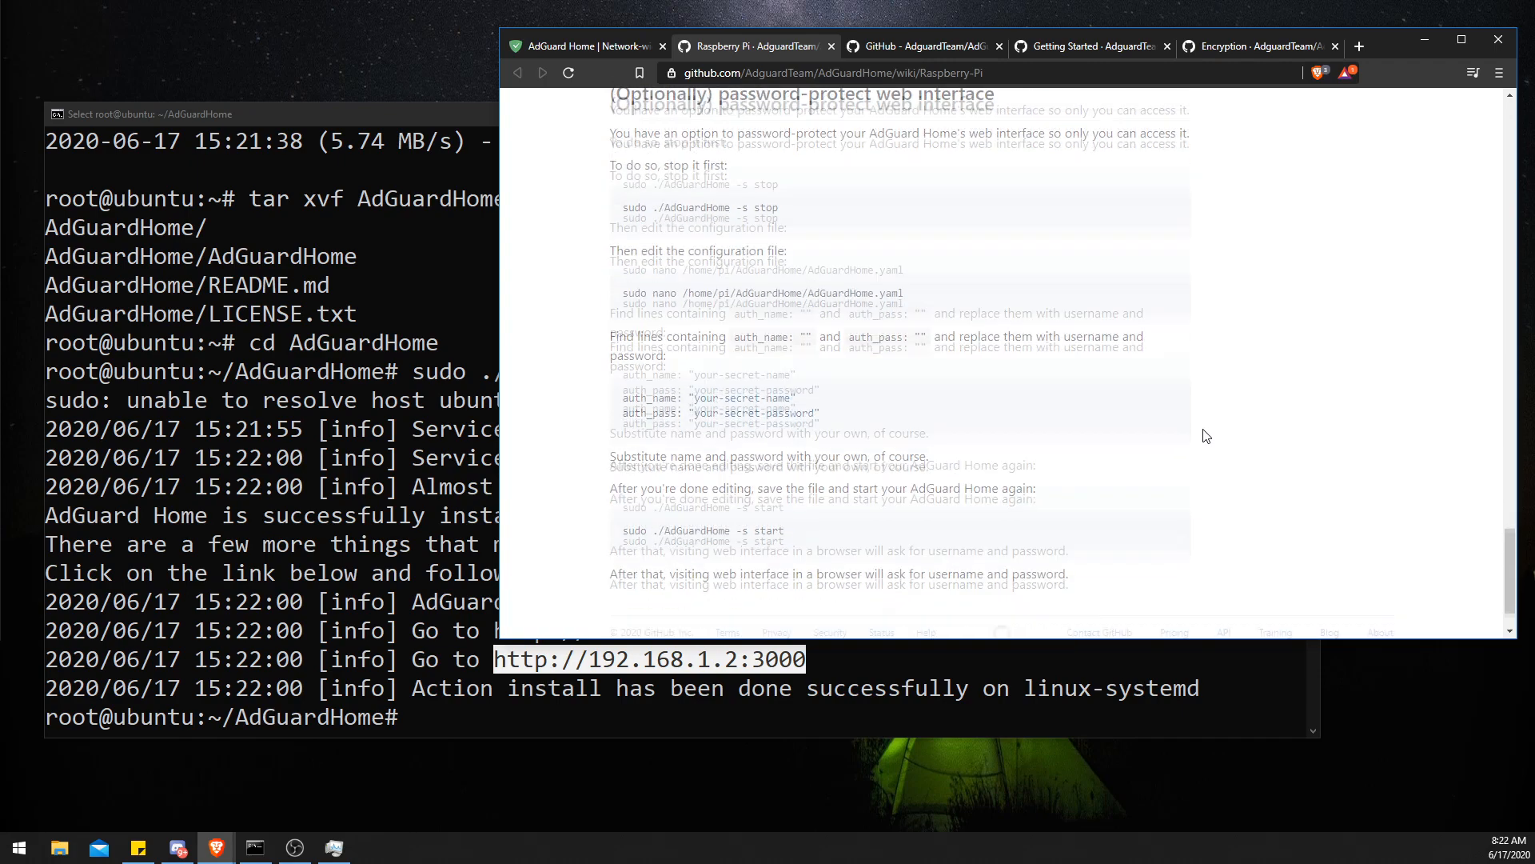
scroll(1206, 436, "down", 2)
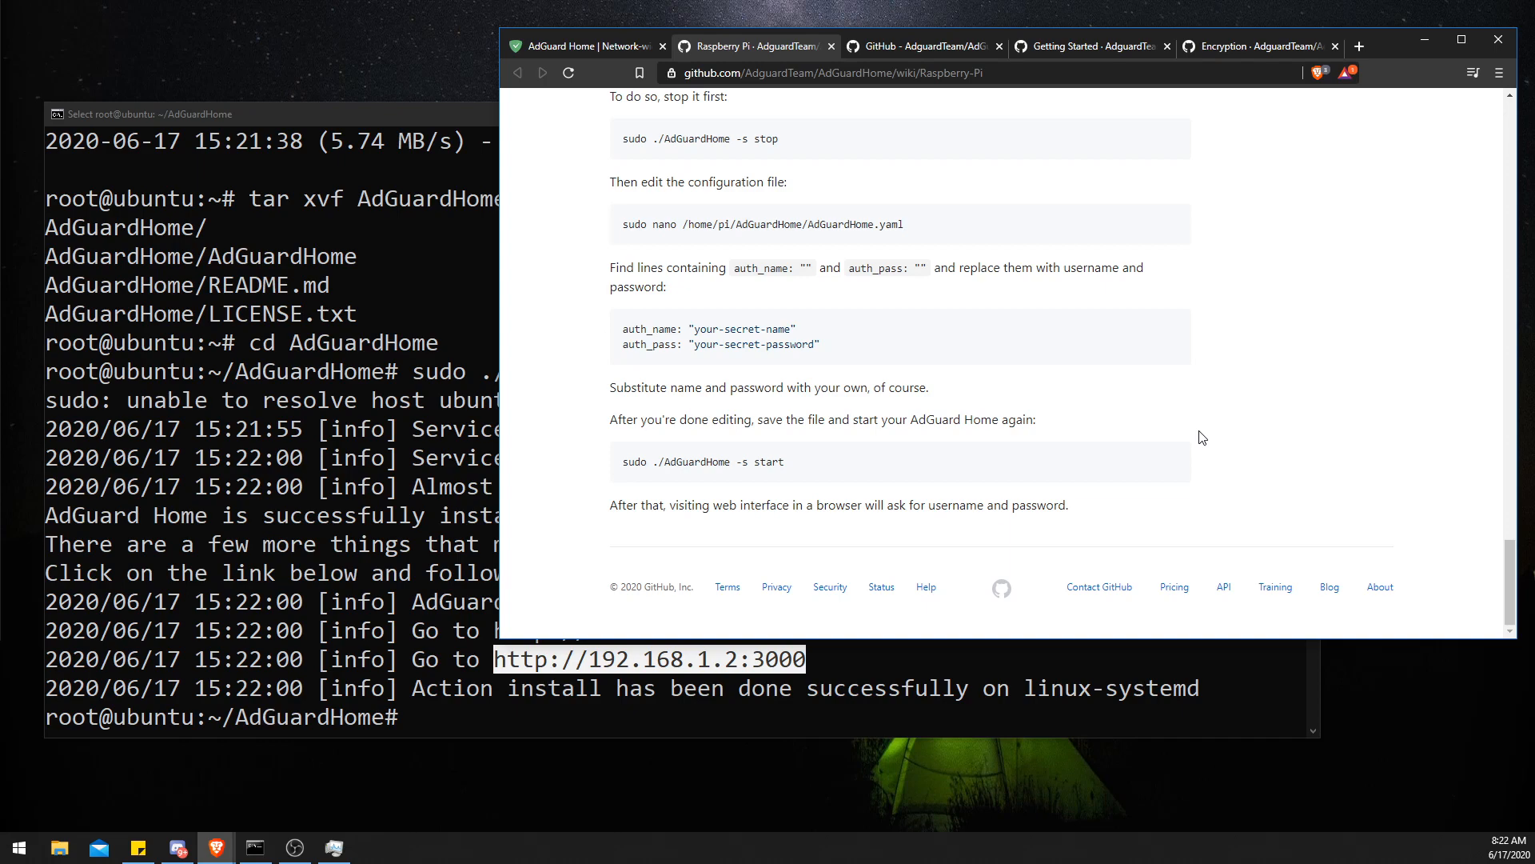
scroll(1201, 436, "up", 12)
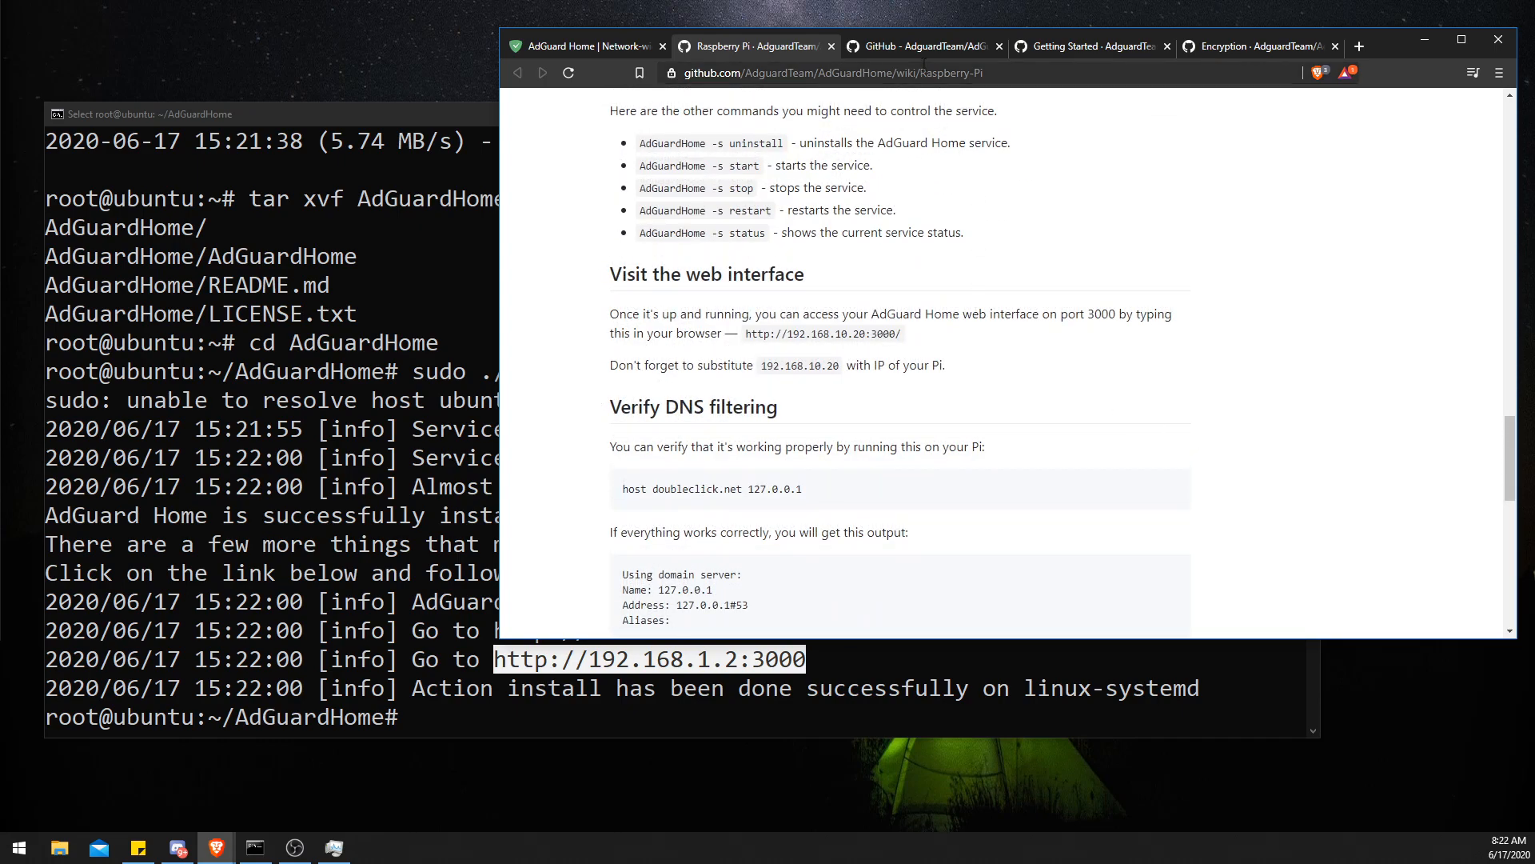
scroll(919, 267, "up", 3)
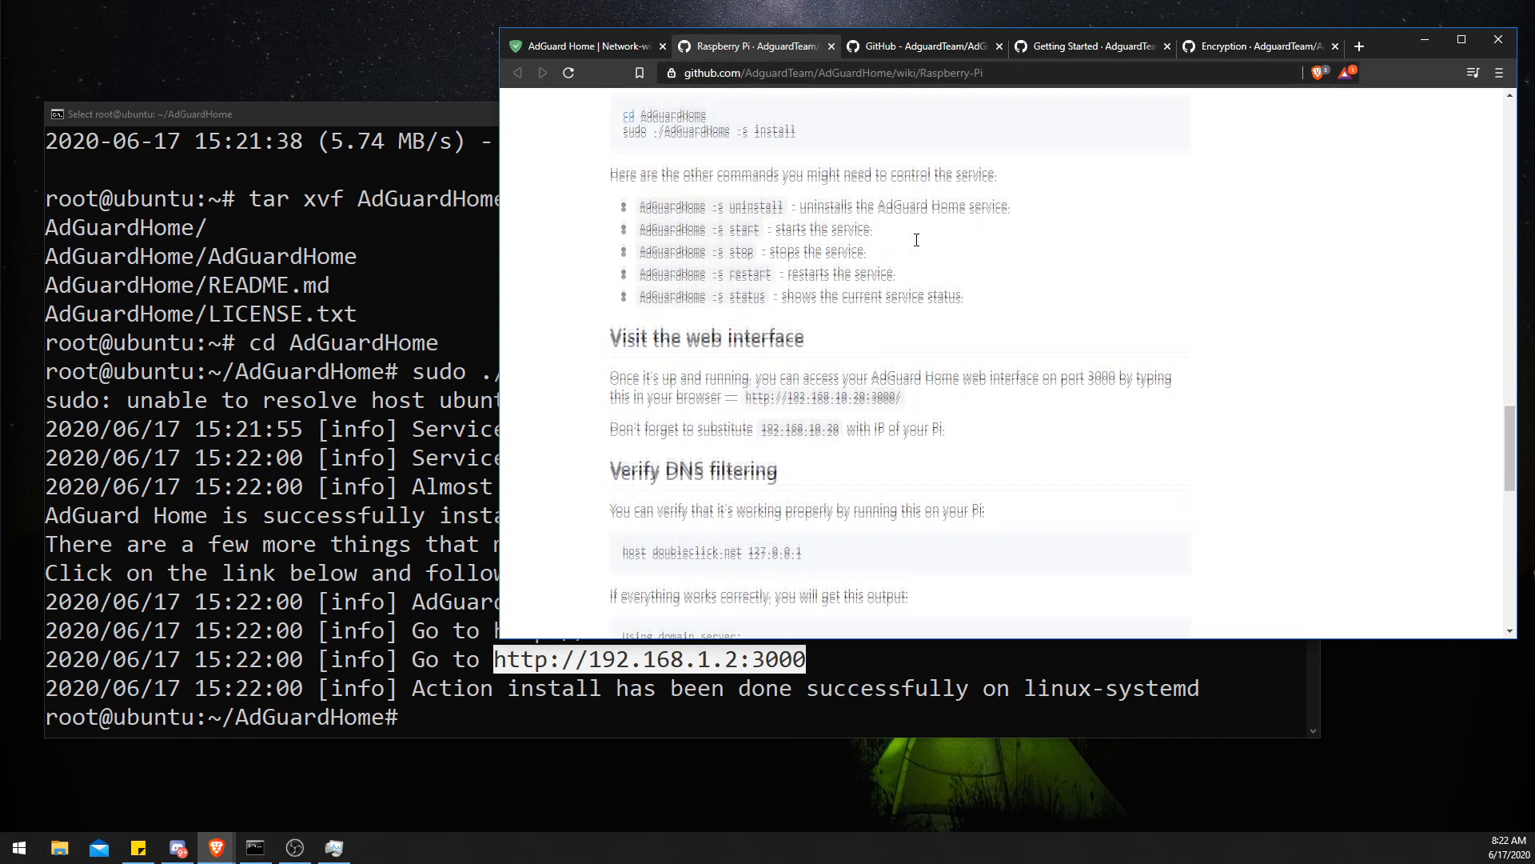
left_click(981, 51)
scroll(605, 479, "down", 5)
scroll(608, 473, "down", 20)
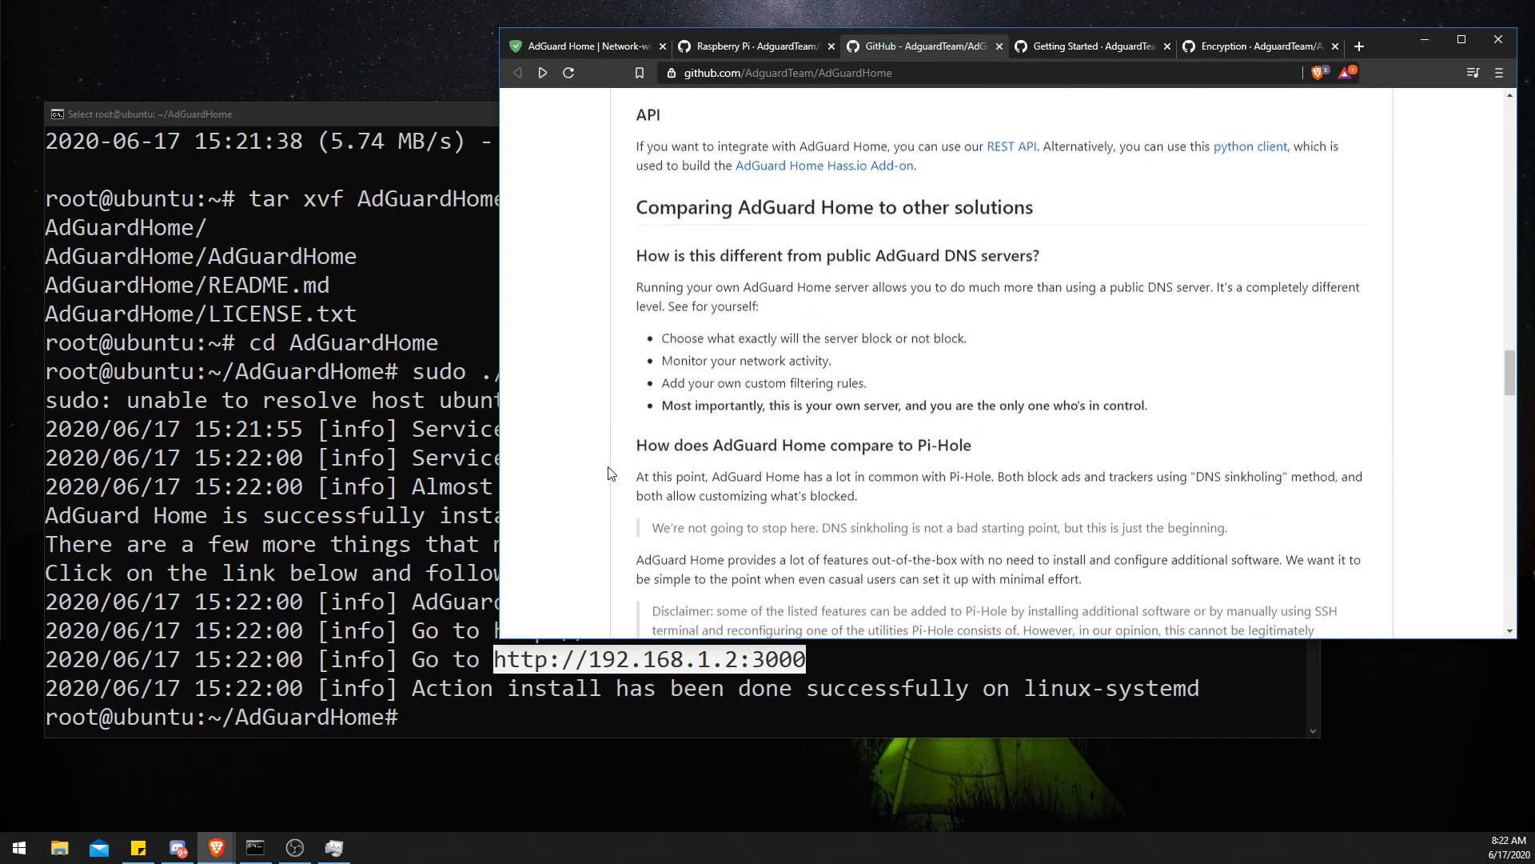
scroll(614, 467, "down", 3)
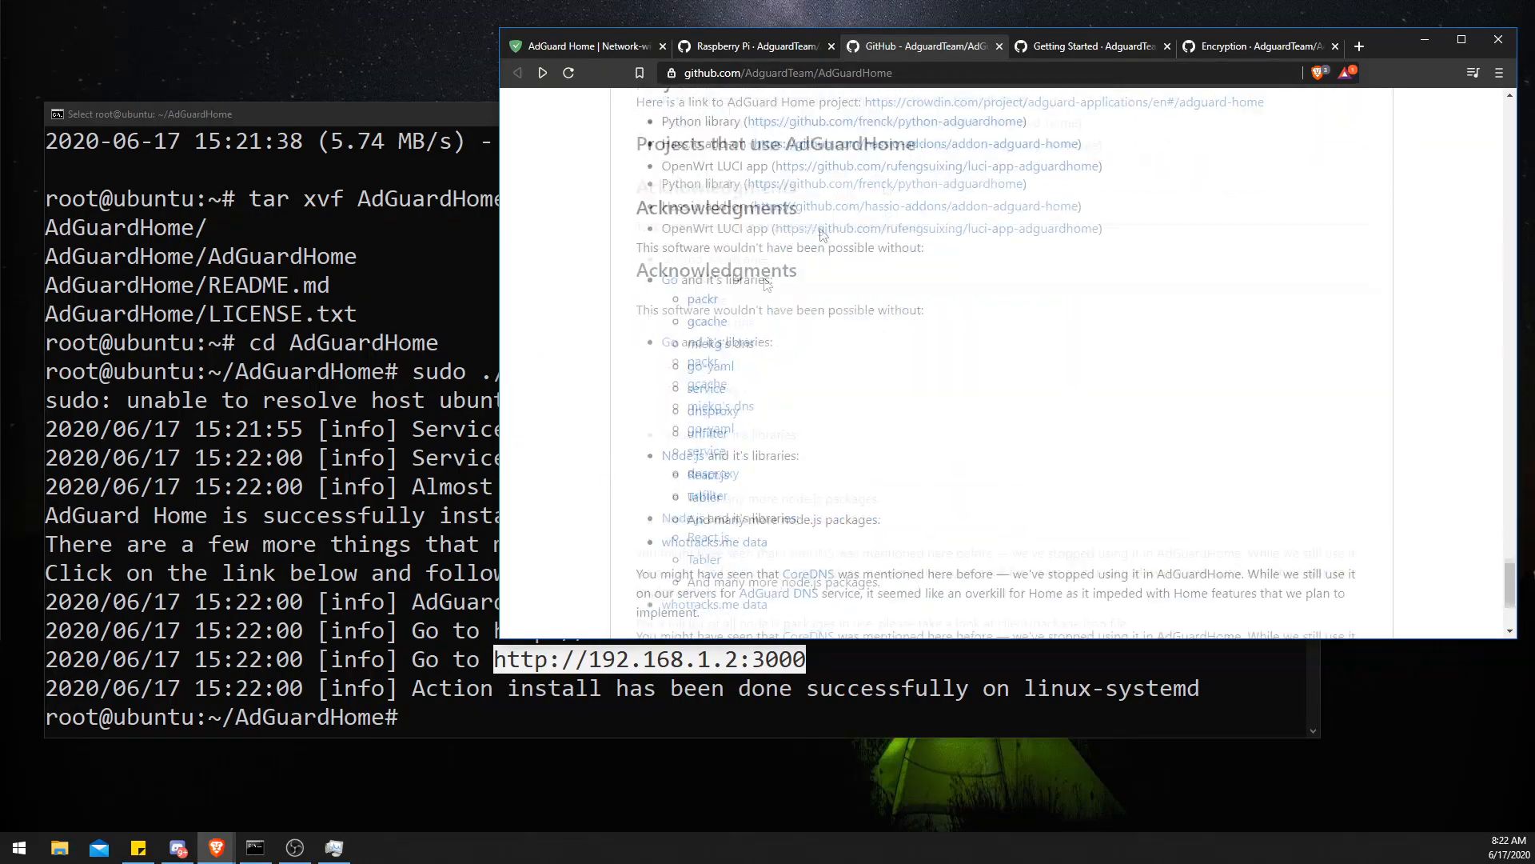
left_click(1066, 52)
scroll(912, 433, "down", 6)
scroll(913, 433, "up", 2)
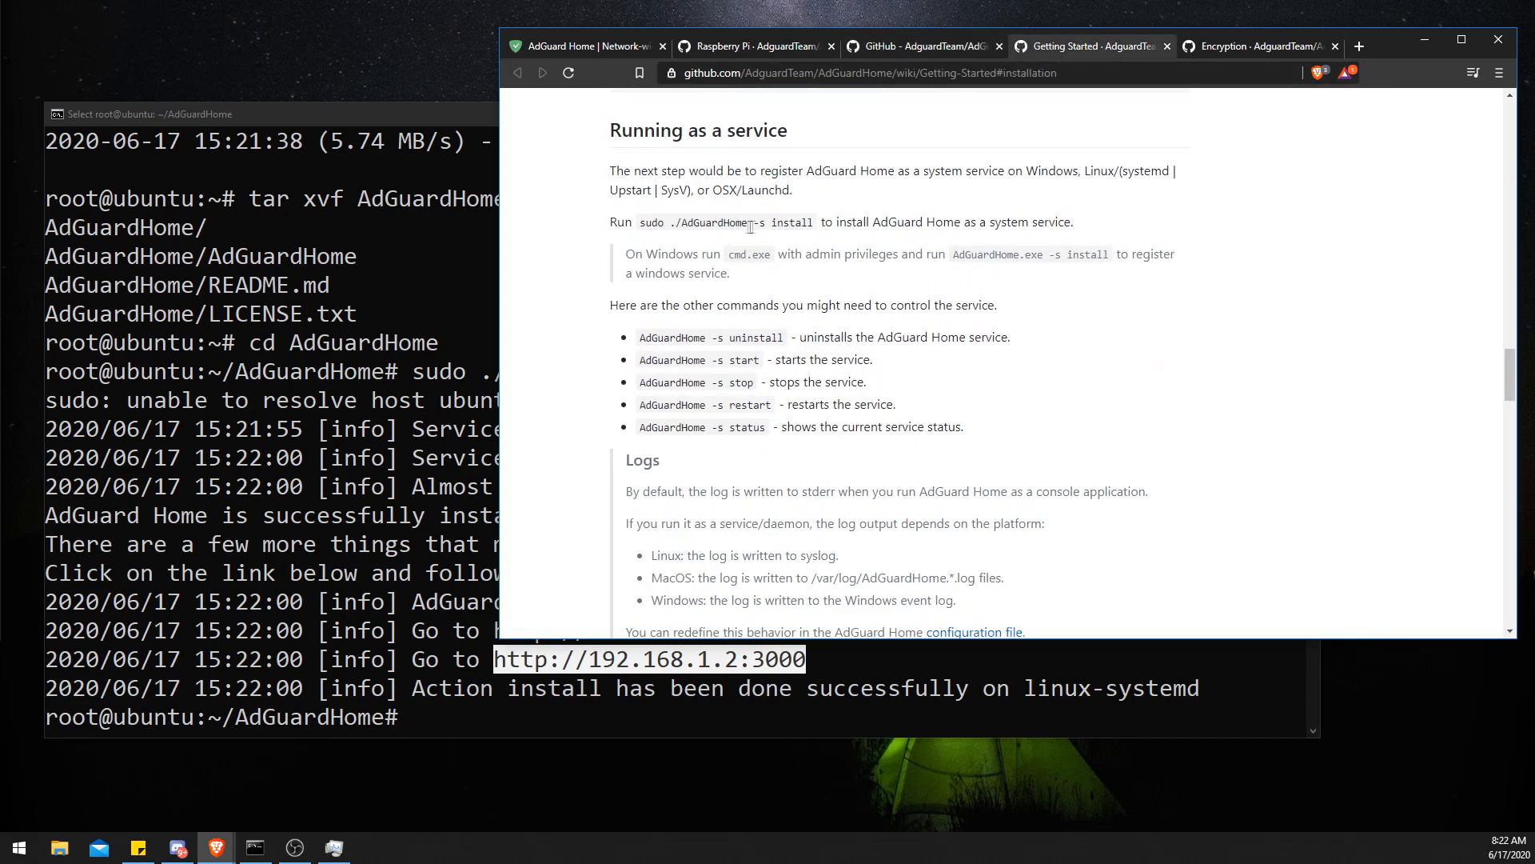
- Try to paste the ./AdGuardHome -s install command from the Getting Started page into the terminal
left_click_drag(674, 222, 814, 223)
right_click(786, 223)
left_click(809, 237)
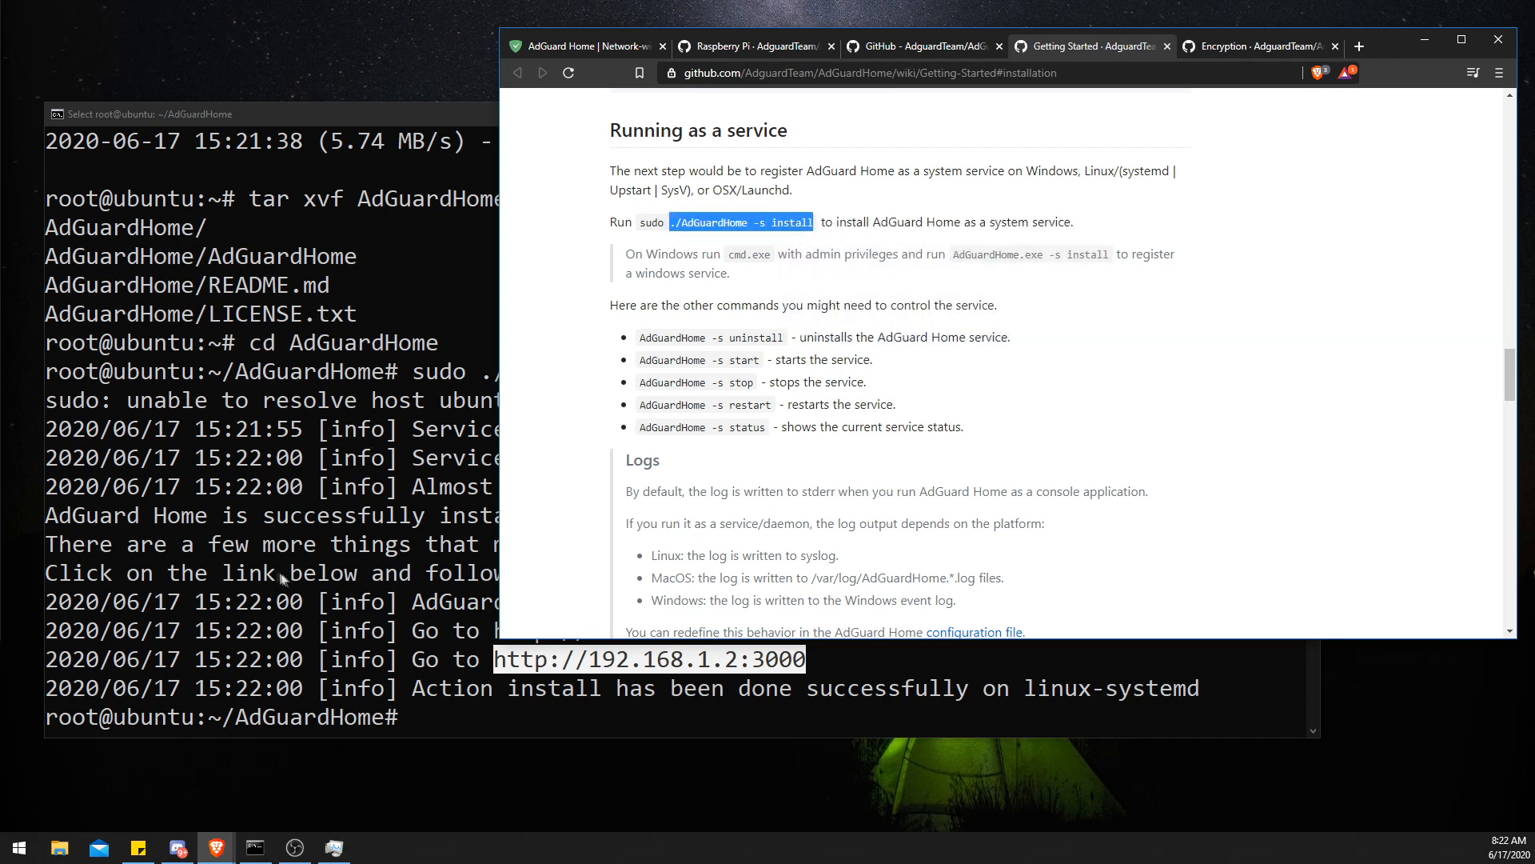
right_click(410, 715)
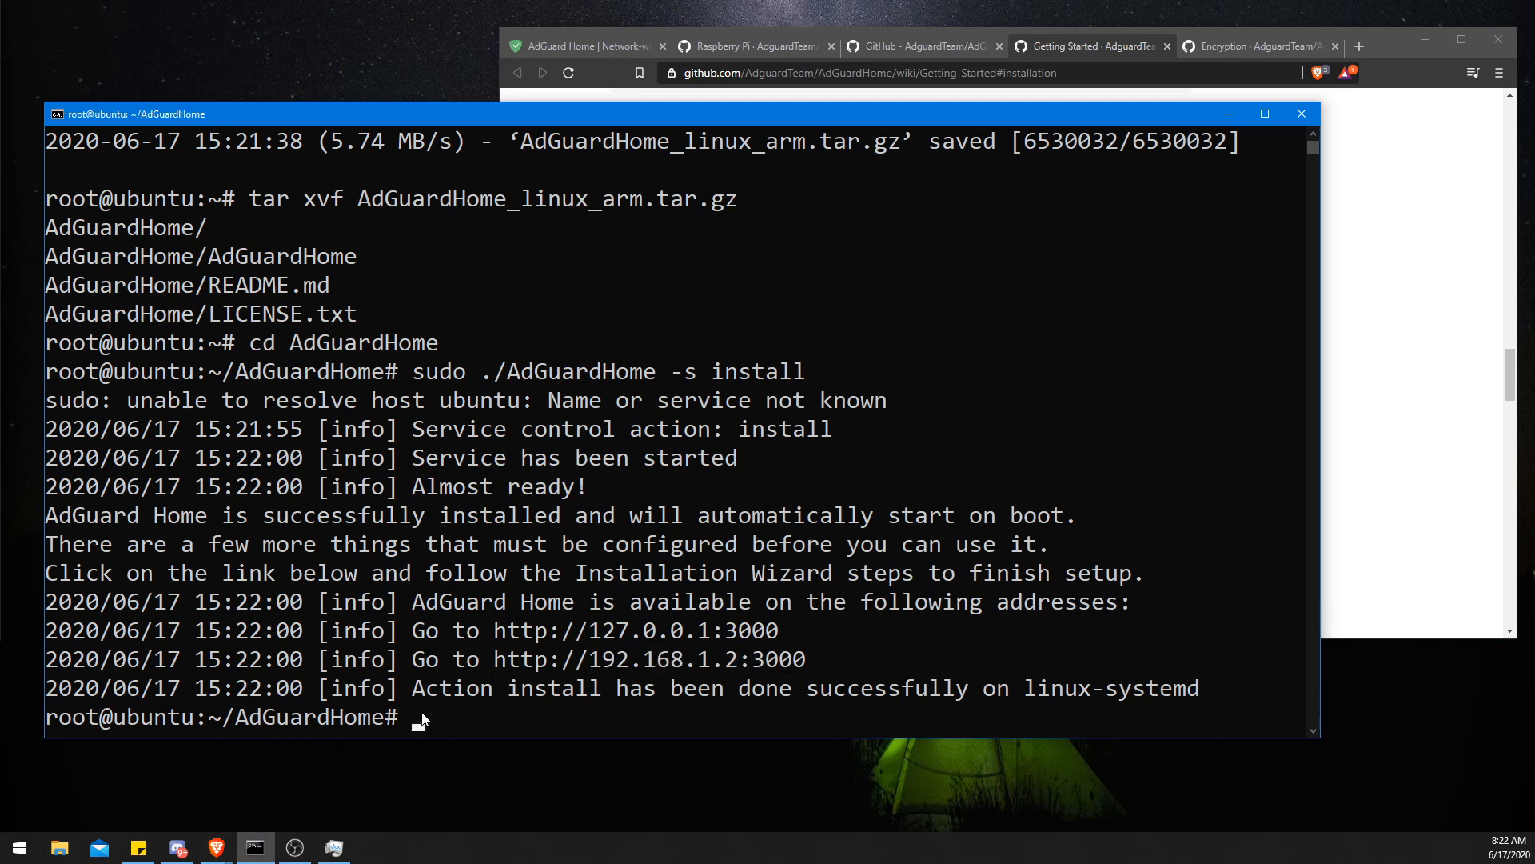
right_click(413, 715)
- Copy ./AdGuardHome -s install again, clear the terminal's command line, paste the command and run it
left_click(1407, 293)
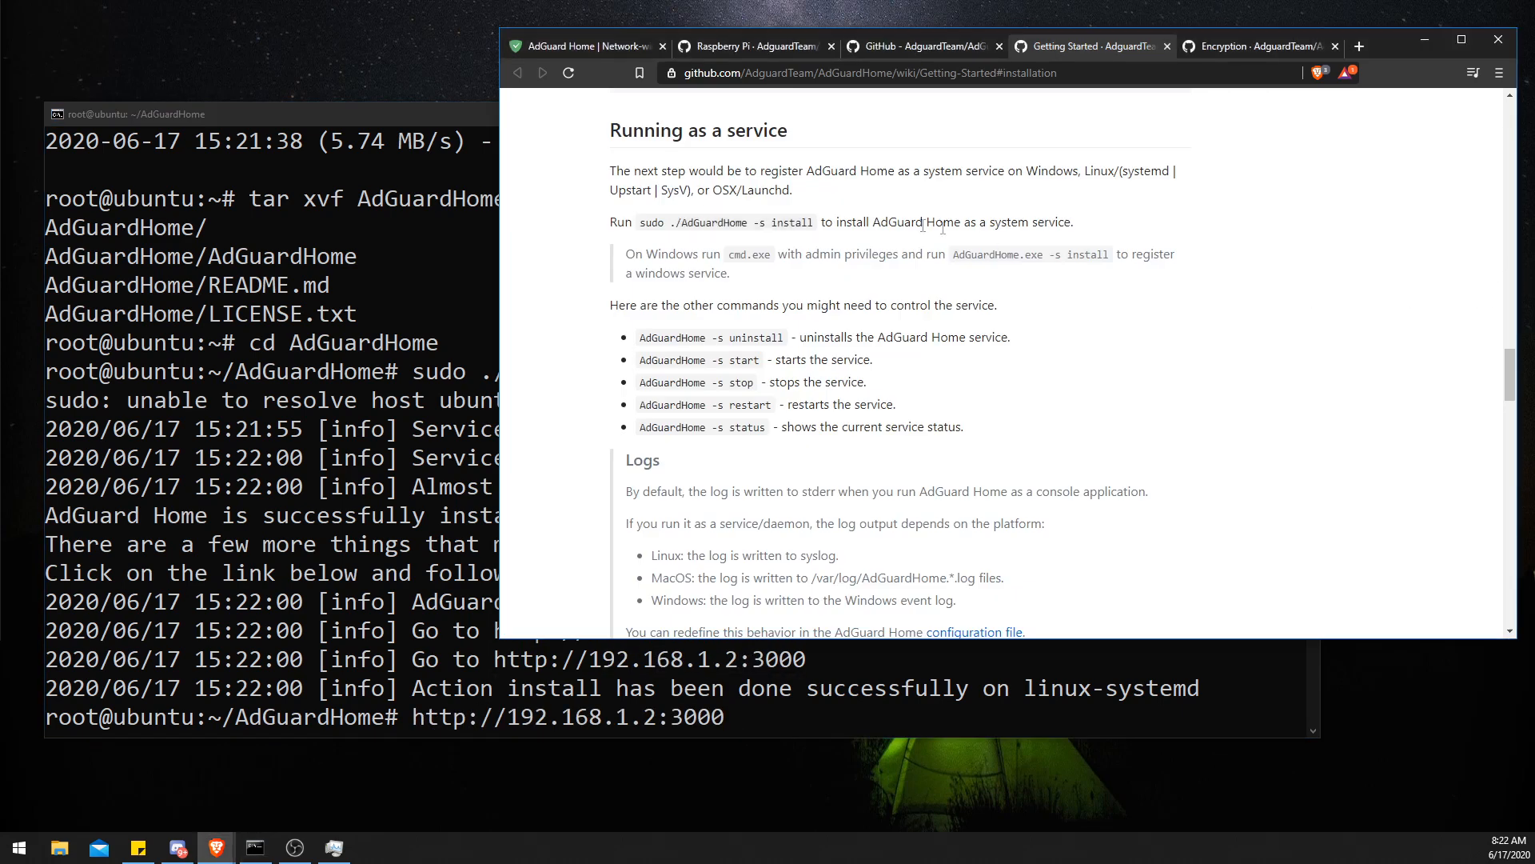
left_click_drag(672, 223, 820, 215)
right_click(785, 219)
left_click(804, 237)
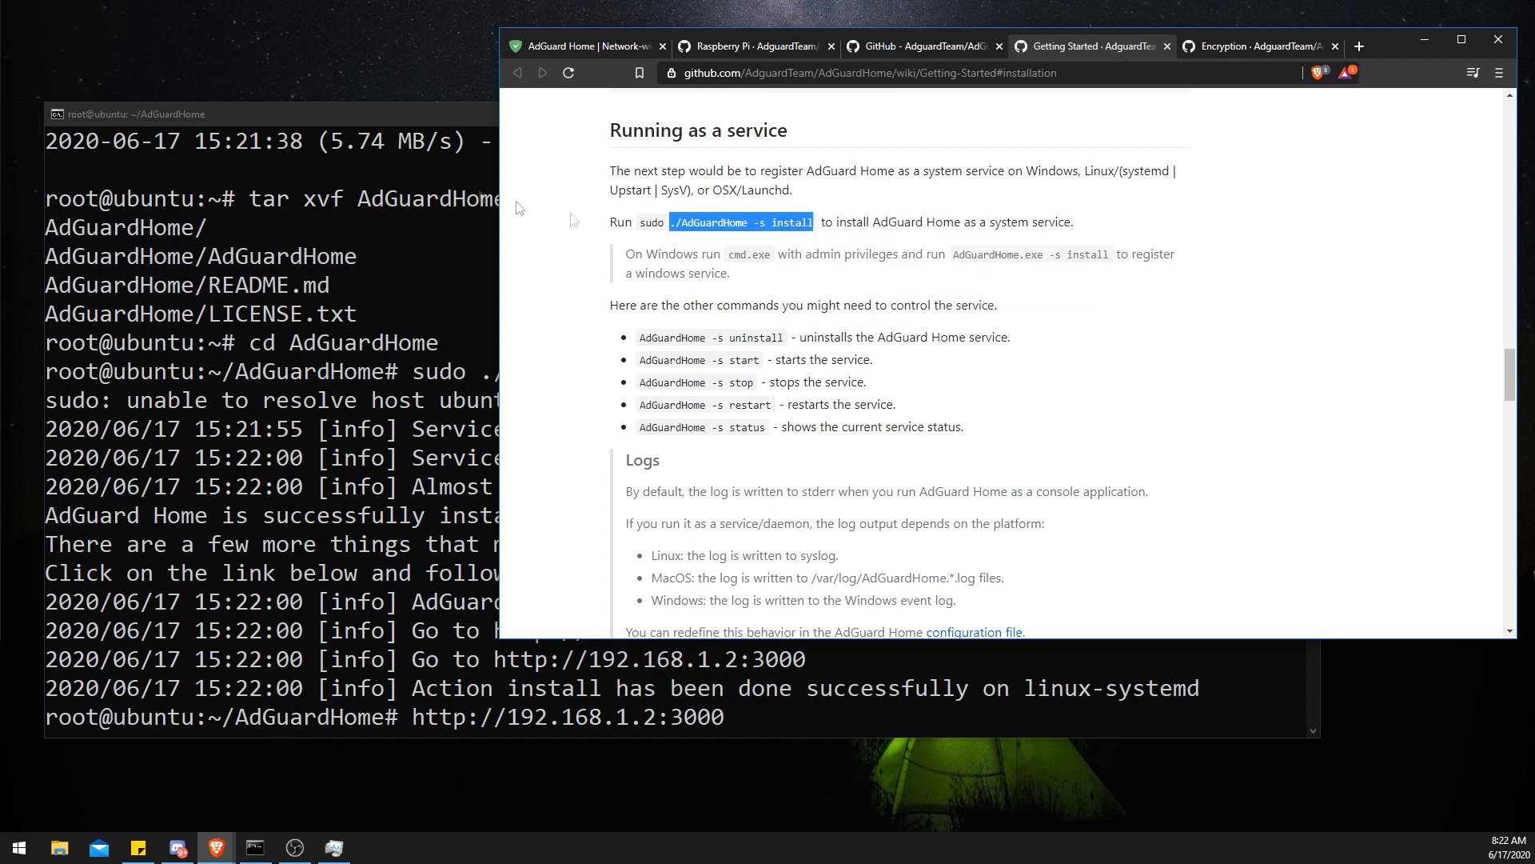
left_click(419, 122)
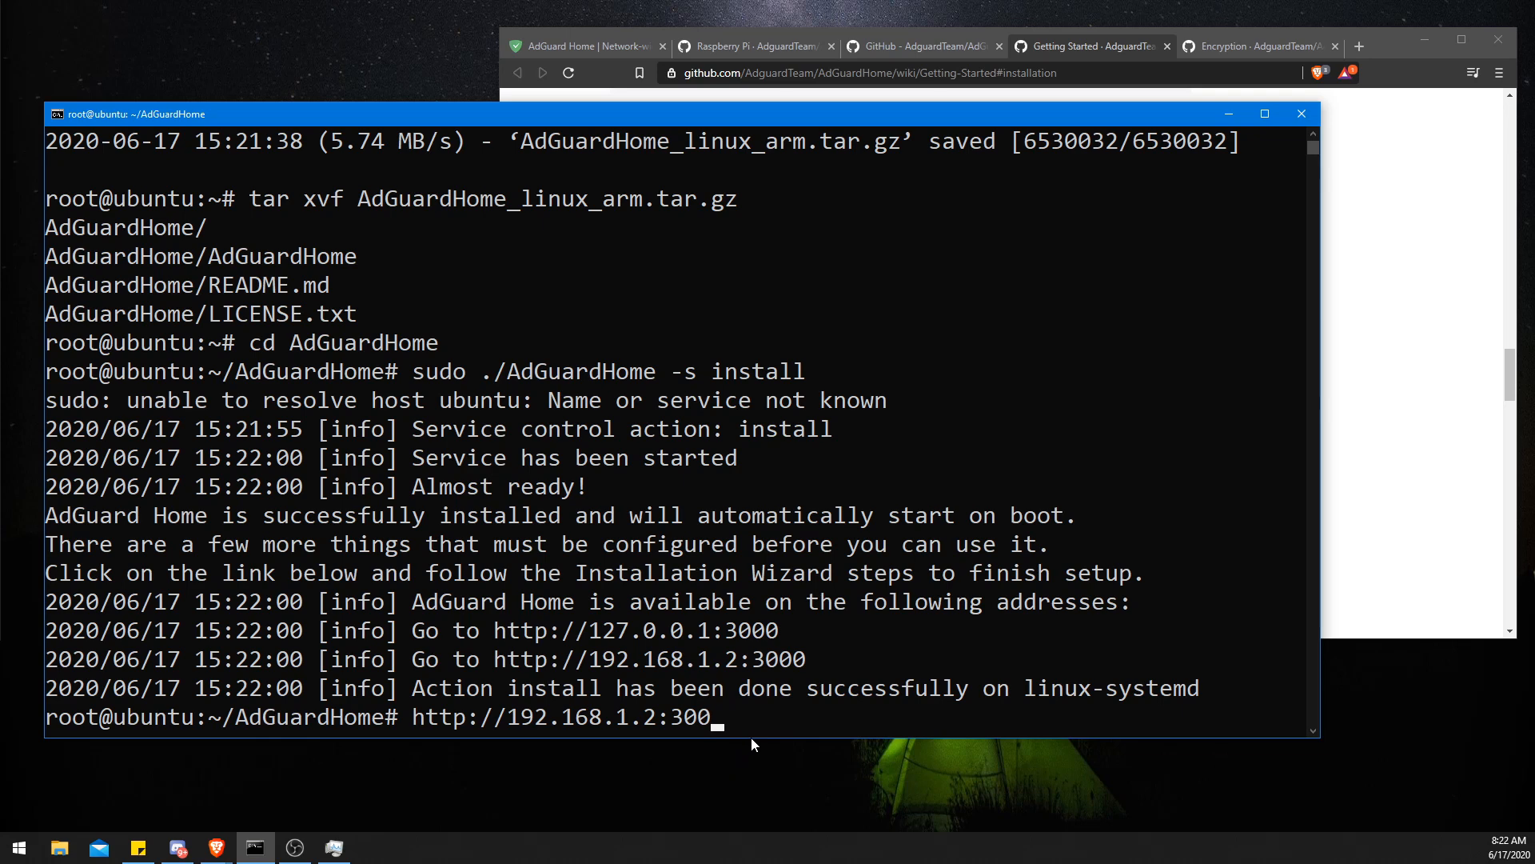
key("BackSpace")
key("BackSpace")
key("BackSpace")
key("BackSpace")
key("BackSpace")
key("BackSpace")
key("BackSpace")
key("BackSpace")
key("BackSpace")
key("BackSpace")
key("BackSpace")
key("BackSpace")
key("BackSpace")
key("BackSpace")
key("BackSpace")
key("BackSpace")
key("BackSpace")
key("BackSpace")
key("BackSpace")
key("BackSpace")
right_click(459, 714)
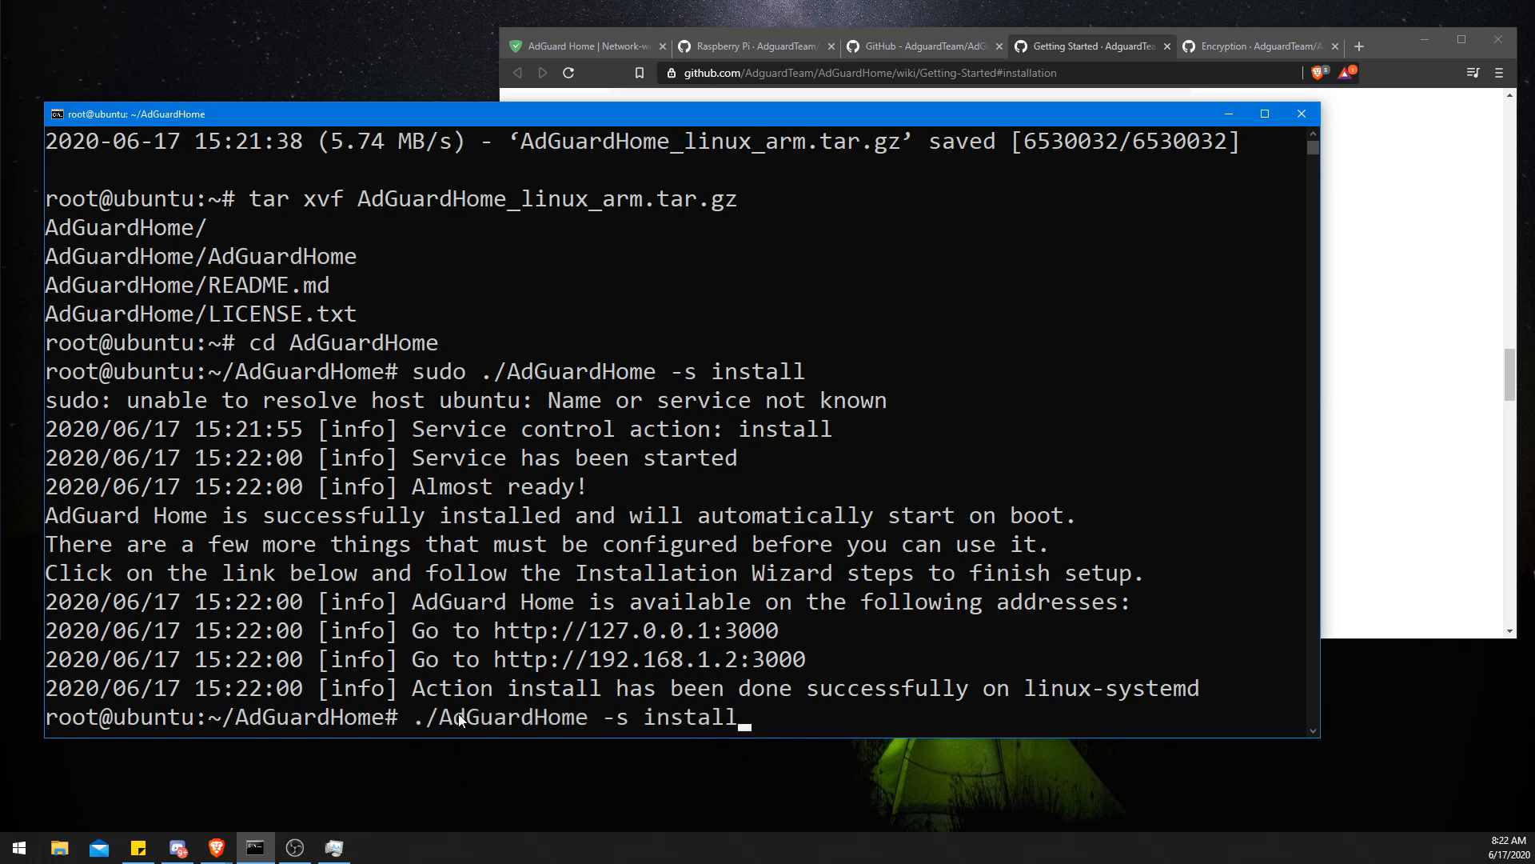
key("Return")
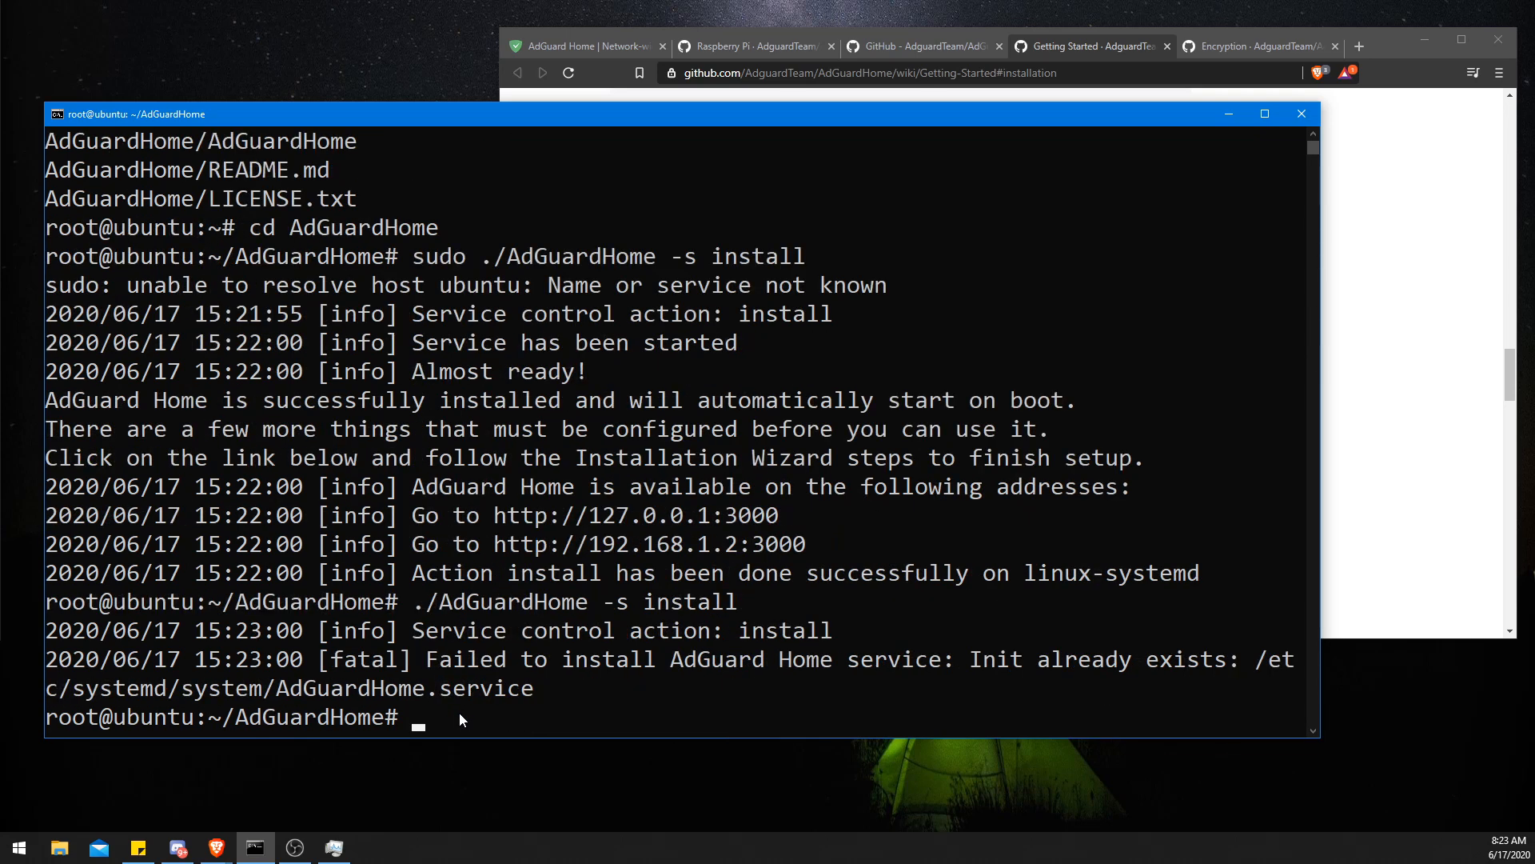
- Highlight the fatal install error message in the terminal output
left_click_drag(440, 661, 951, 664)
left_click(1044, 663)
left_click(1193, 664)
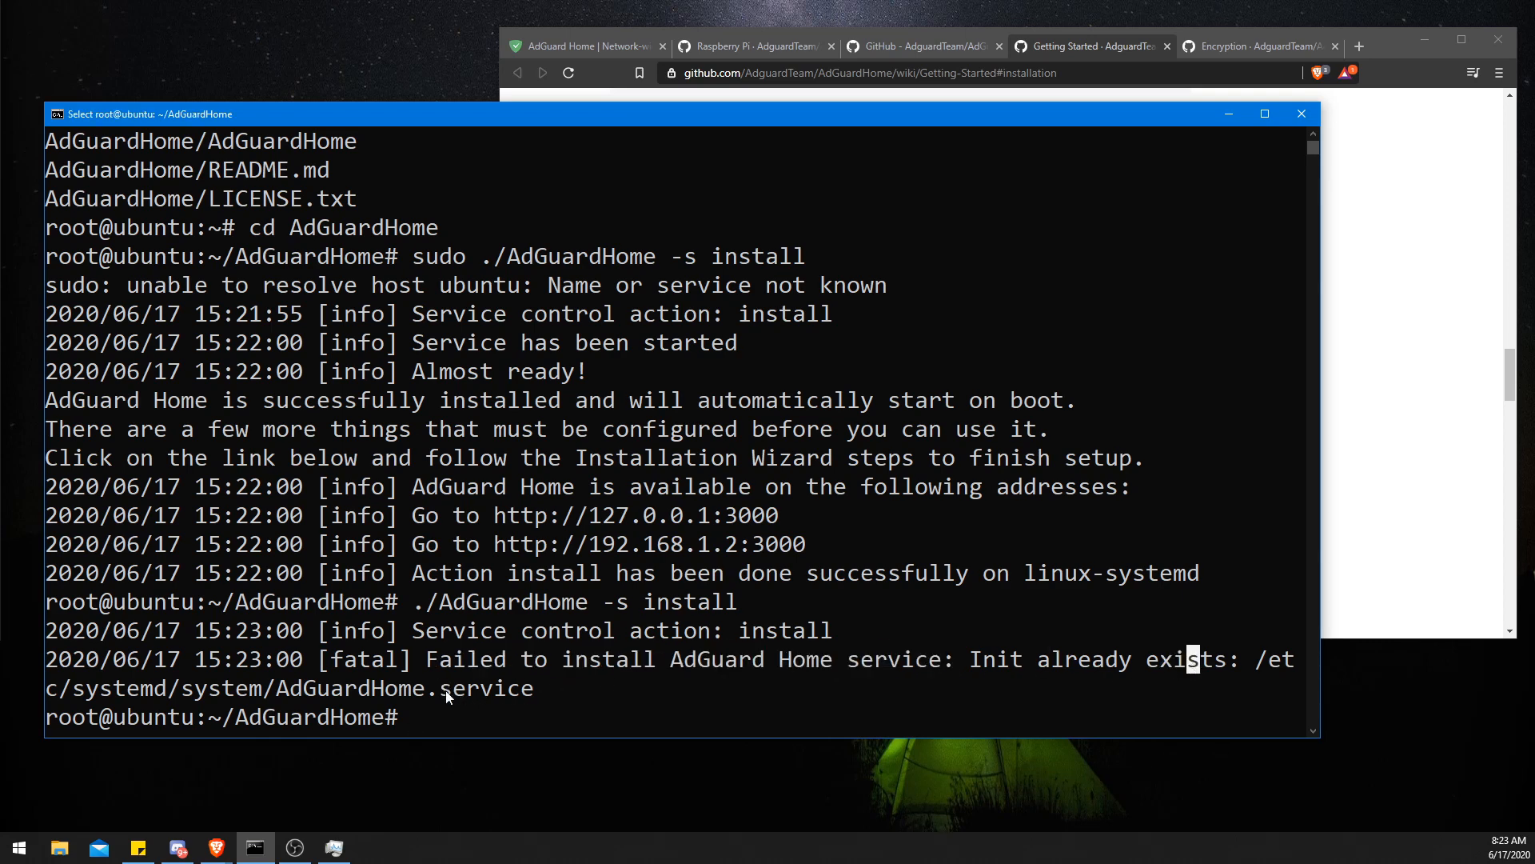
- Reboot the remote machine with the reboot command
left_click(460, 716)
type("reboot")
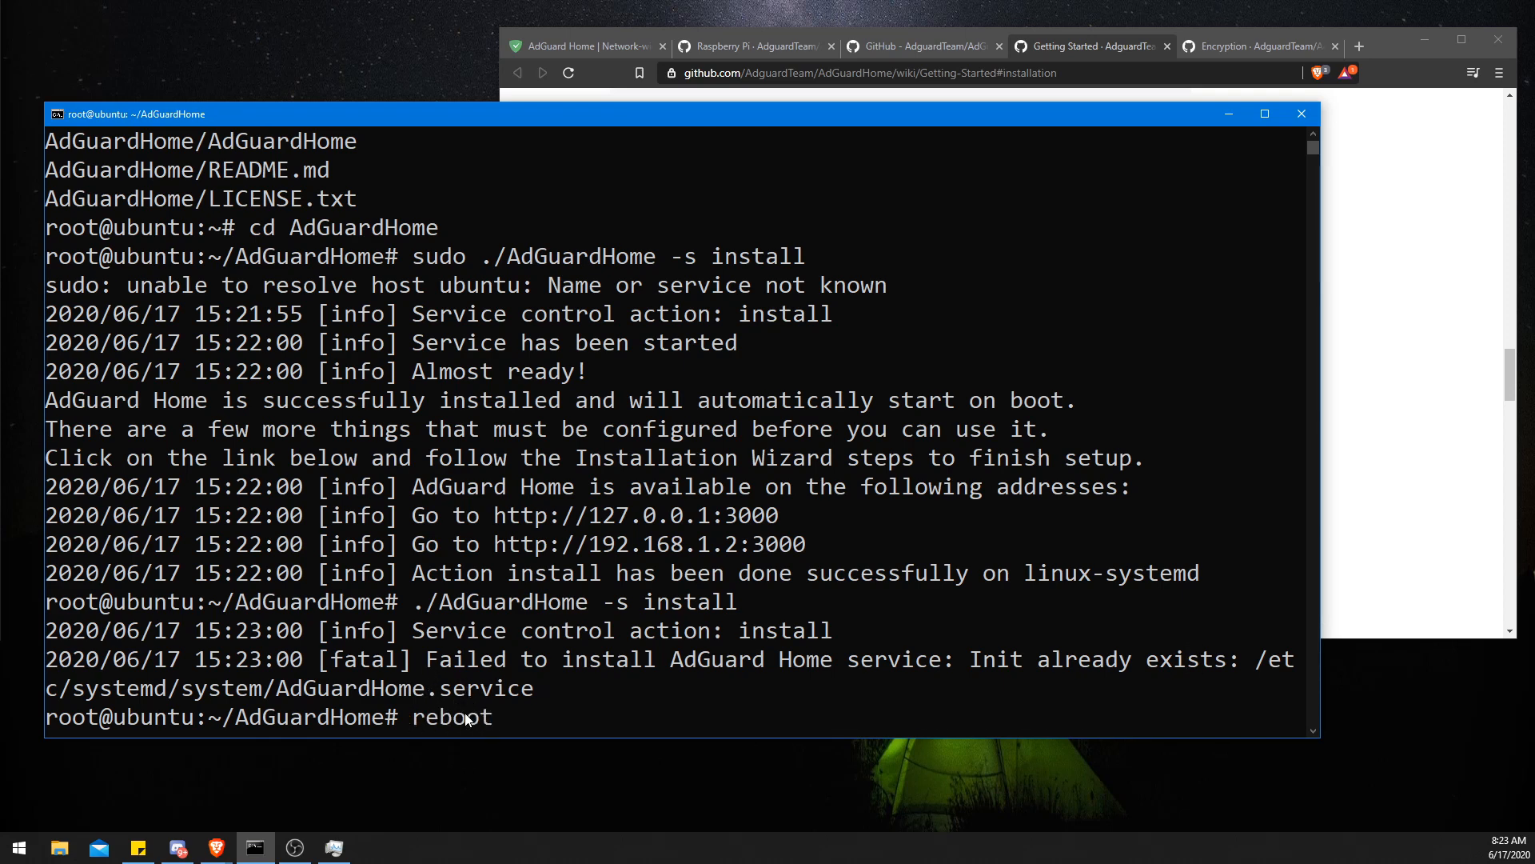
key("Return")
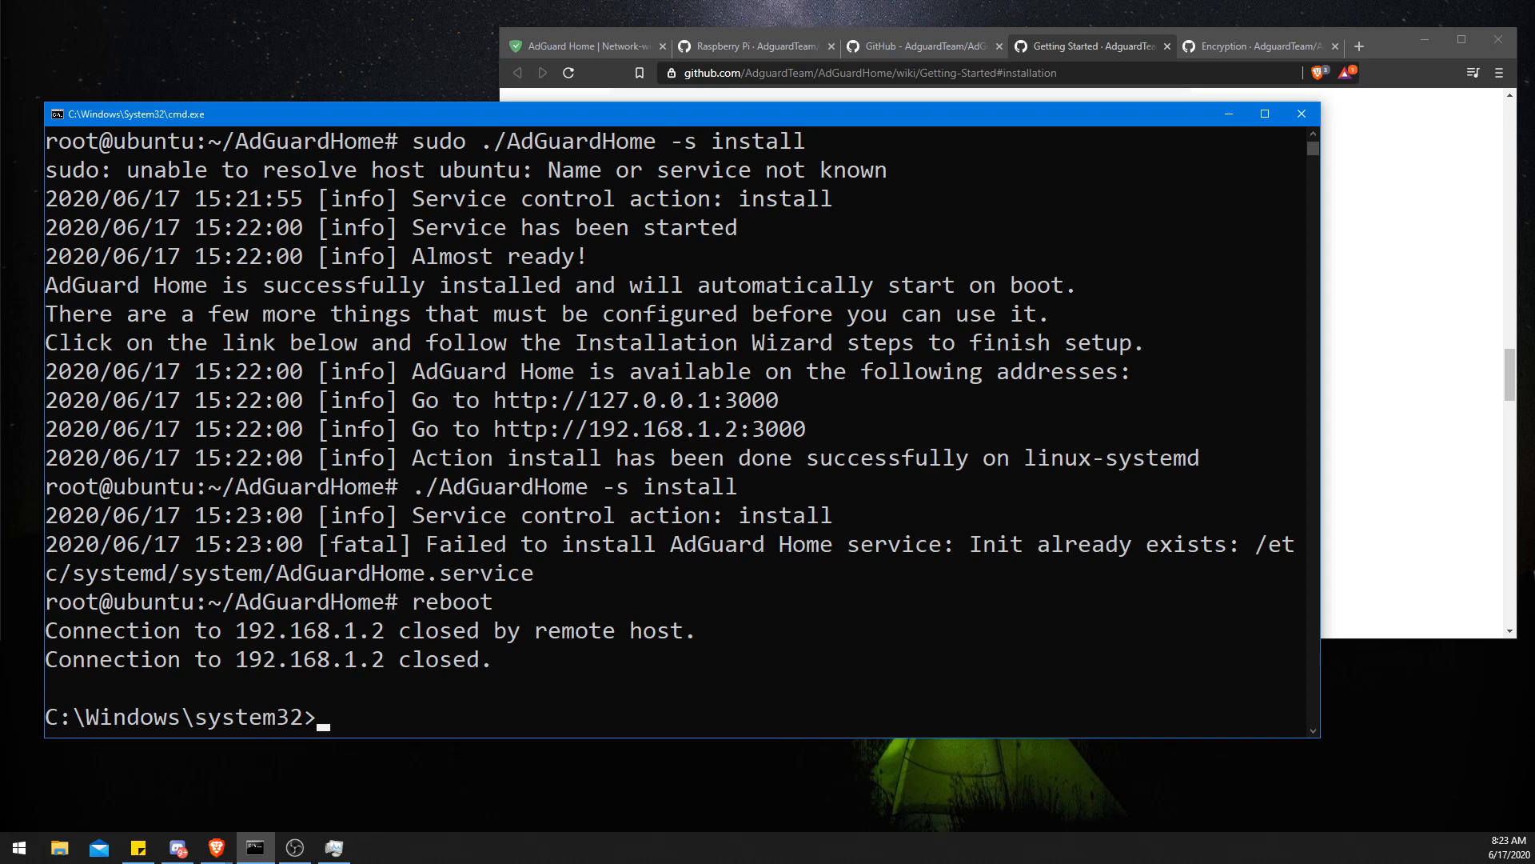
- Switch to the AdGuard Home setup page at 192.168.1.2:3000 and maximize the browser window
key("alt+Tab")
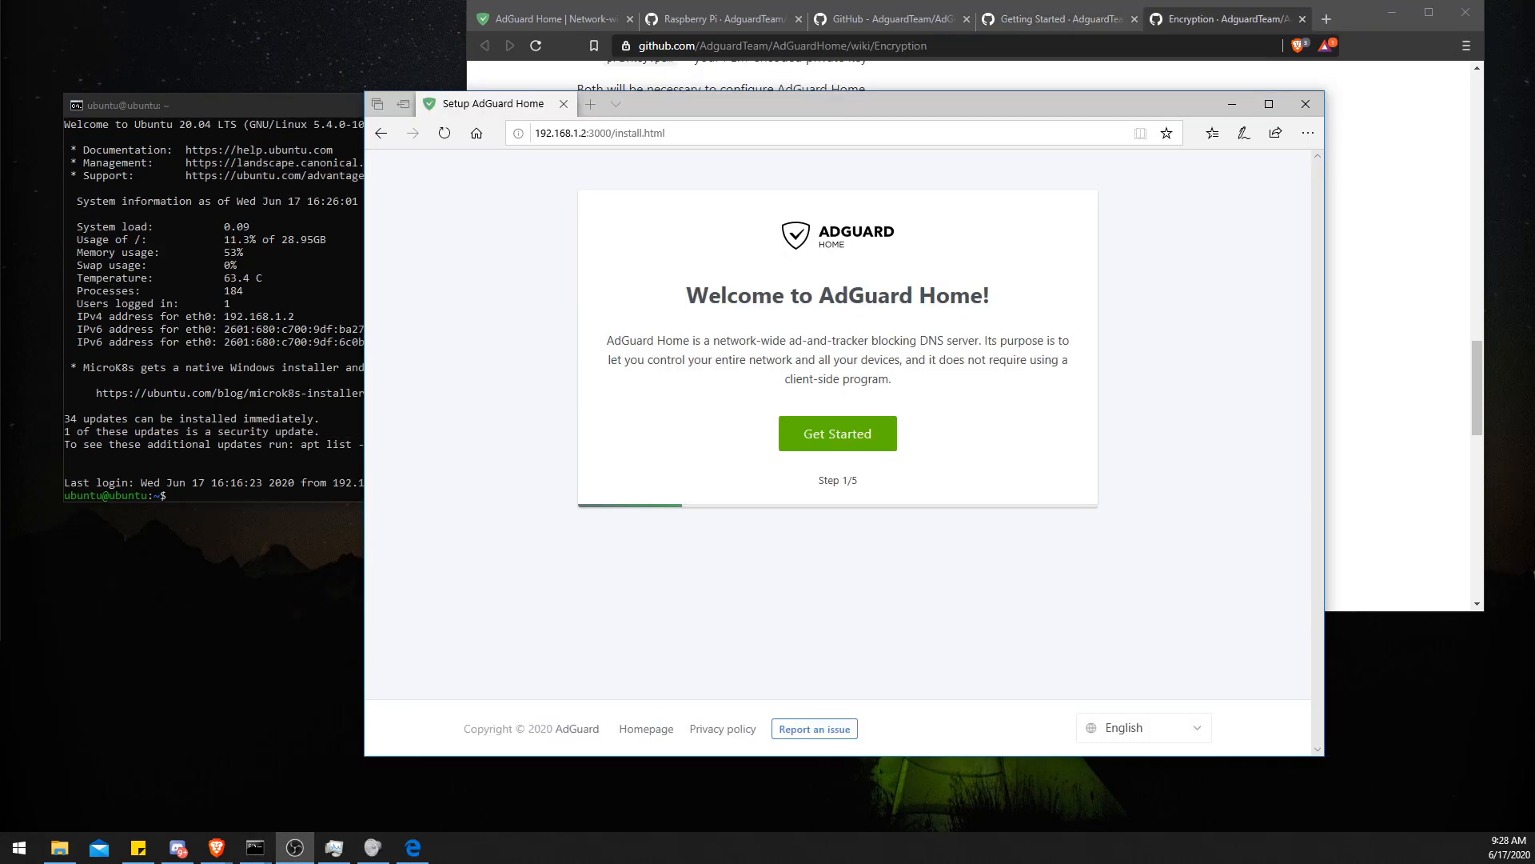
left_click_drag(656, 94, 616, 121)
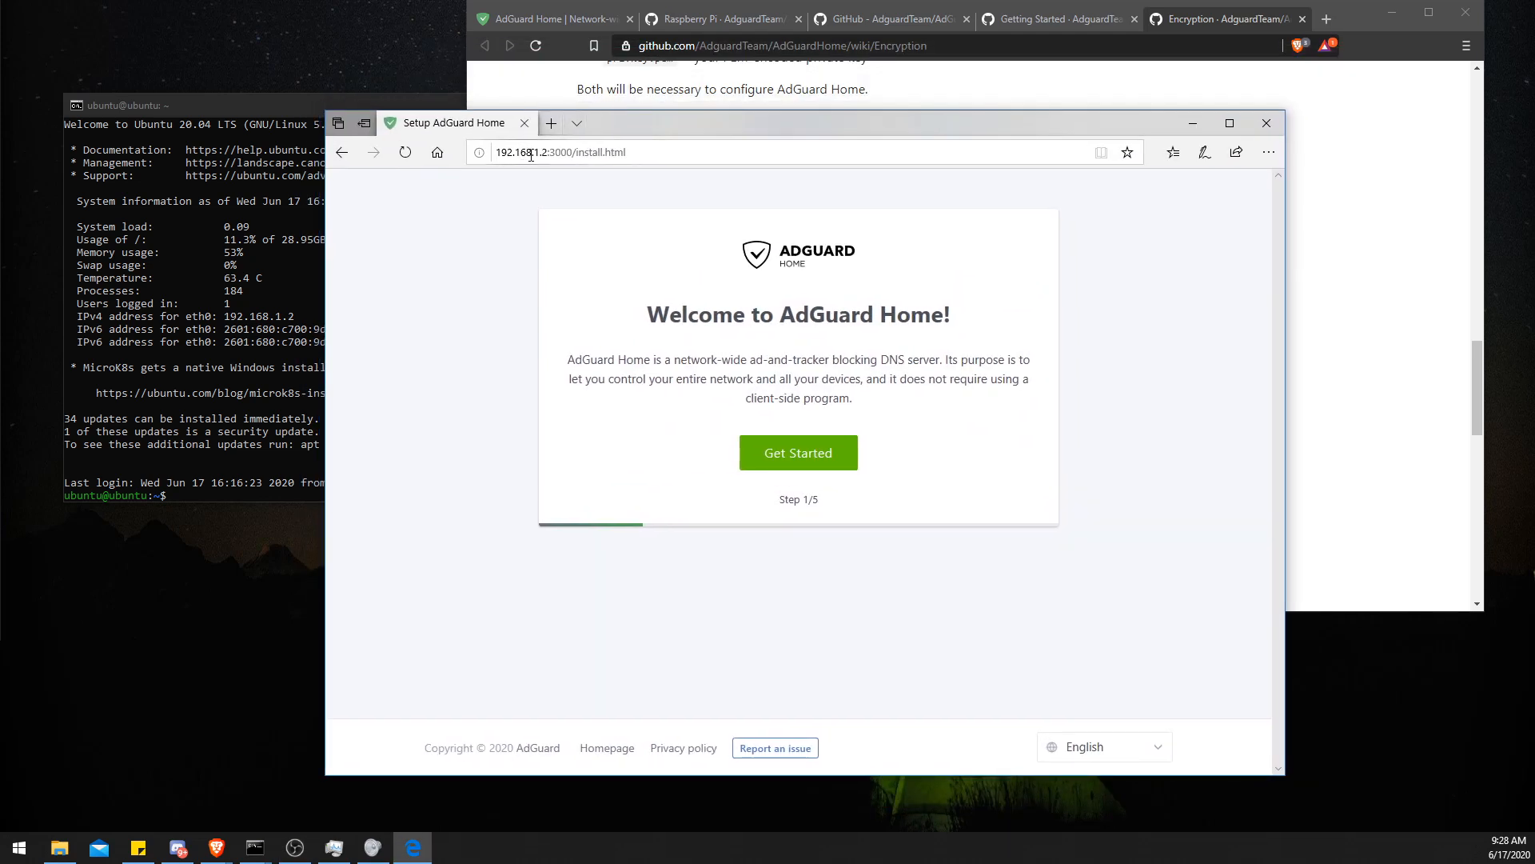
left_click(546, 152)
mouse_move(549, 152)
left_mouse_down()
mouse_move(507, 152)
mouse_move(567, 153)
left_mouse_up()
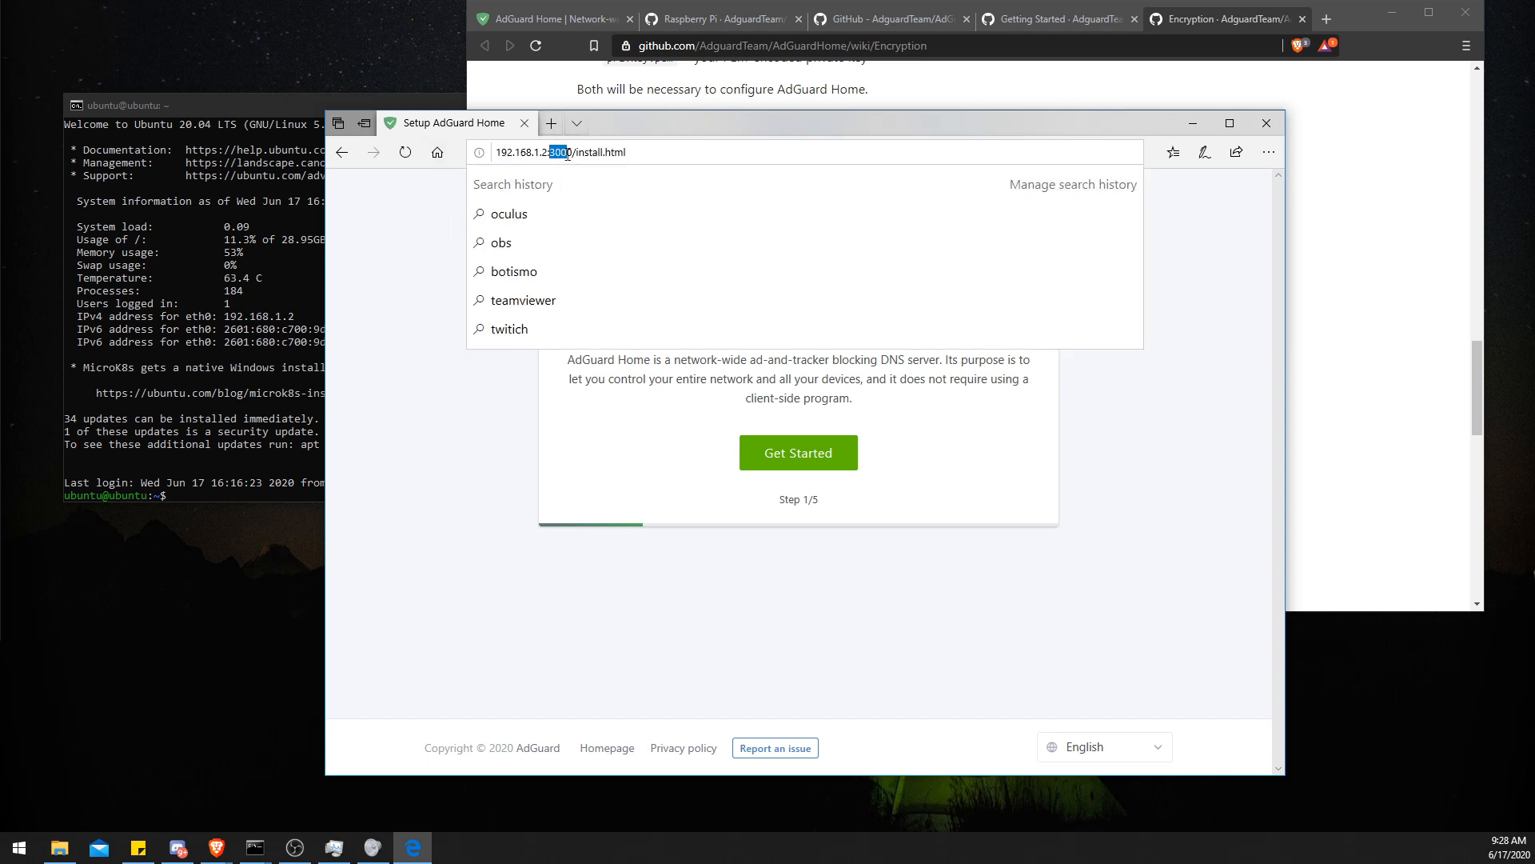
left_click(440, 252)
double_click(833, 127)
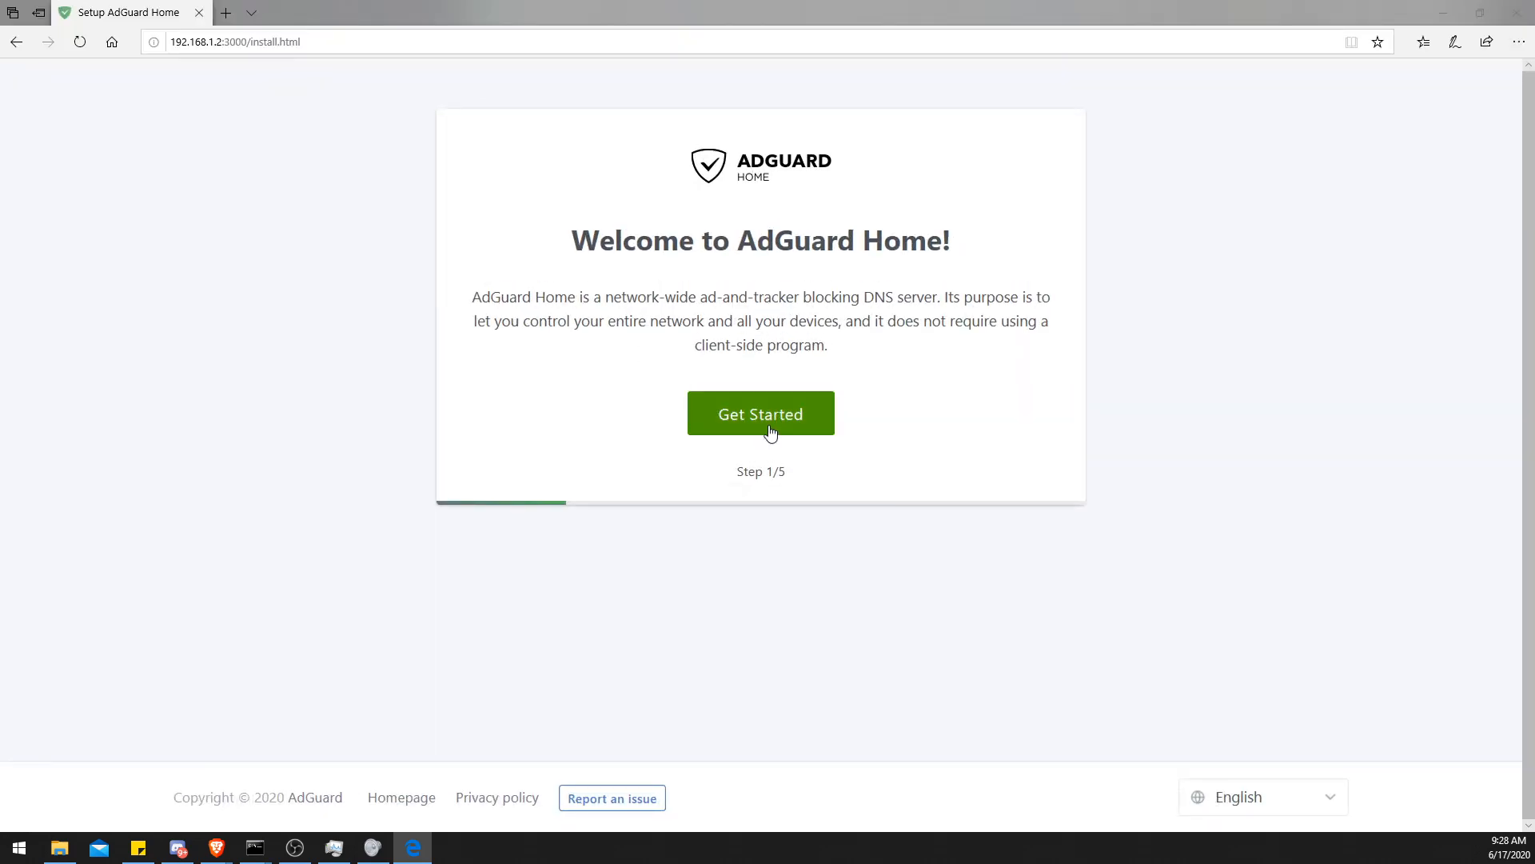
- Start the setup wizard and look at the admin web interface's listen interface options
left_click(770, 433)
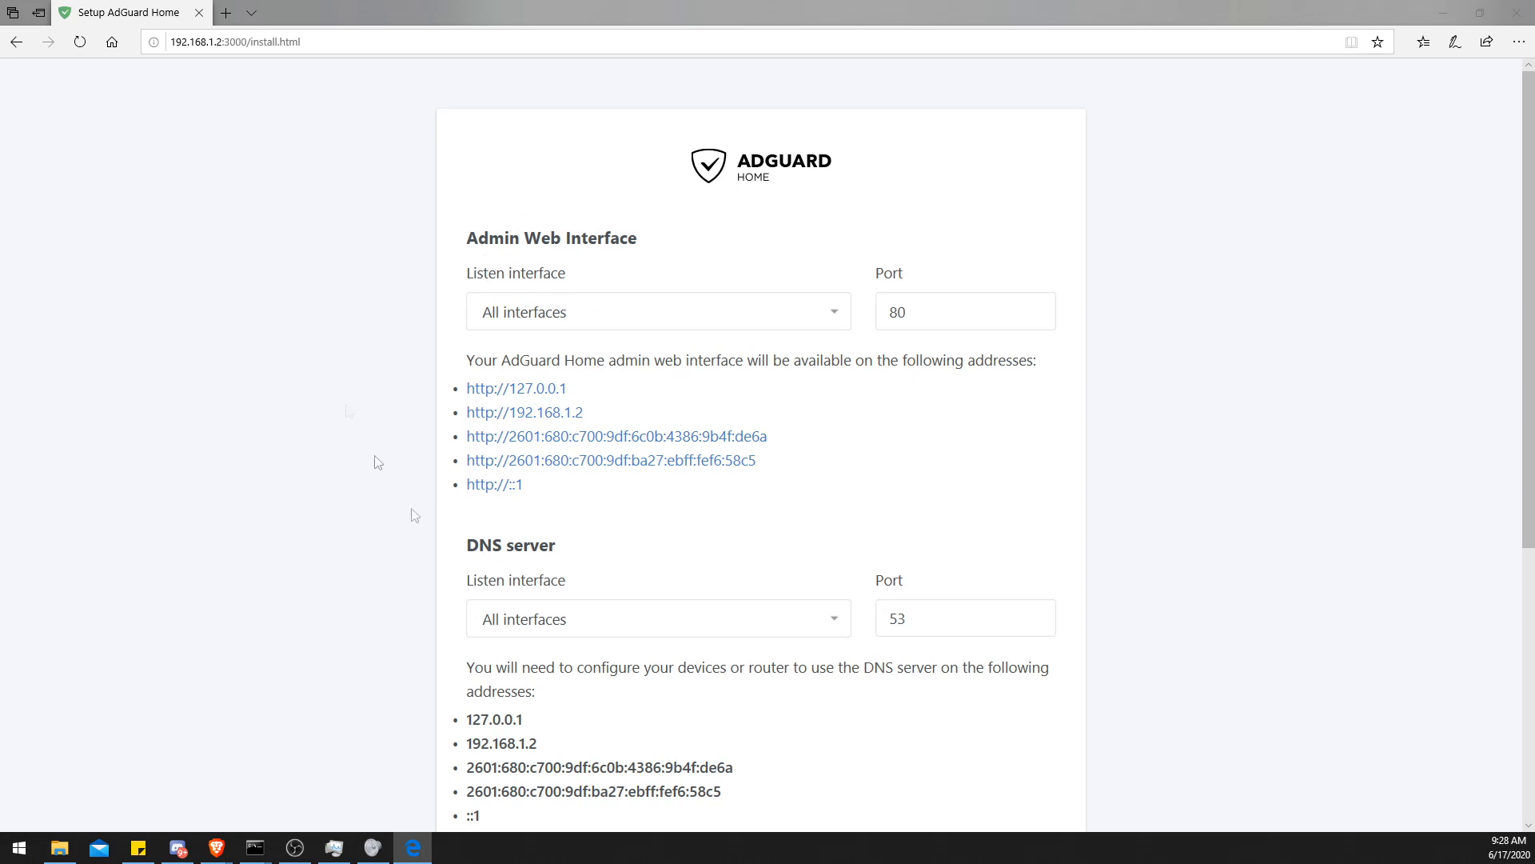
left_click(634, 318)
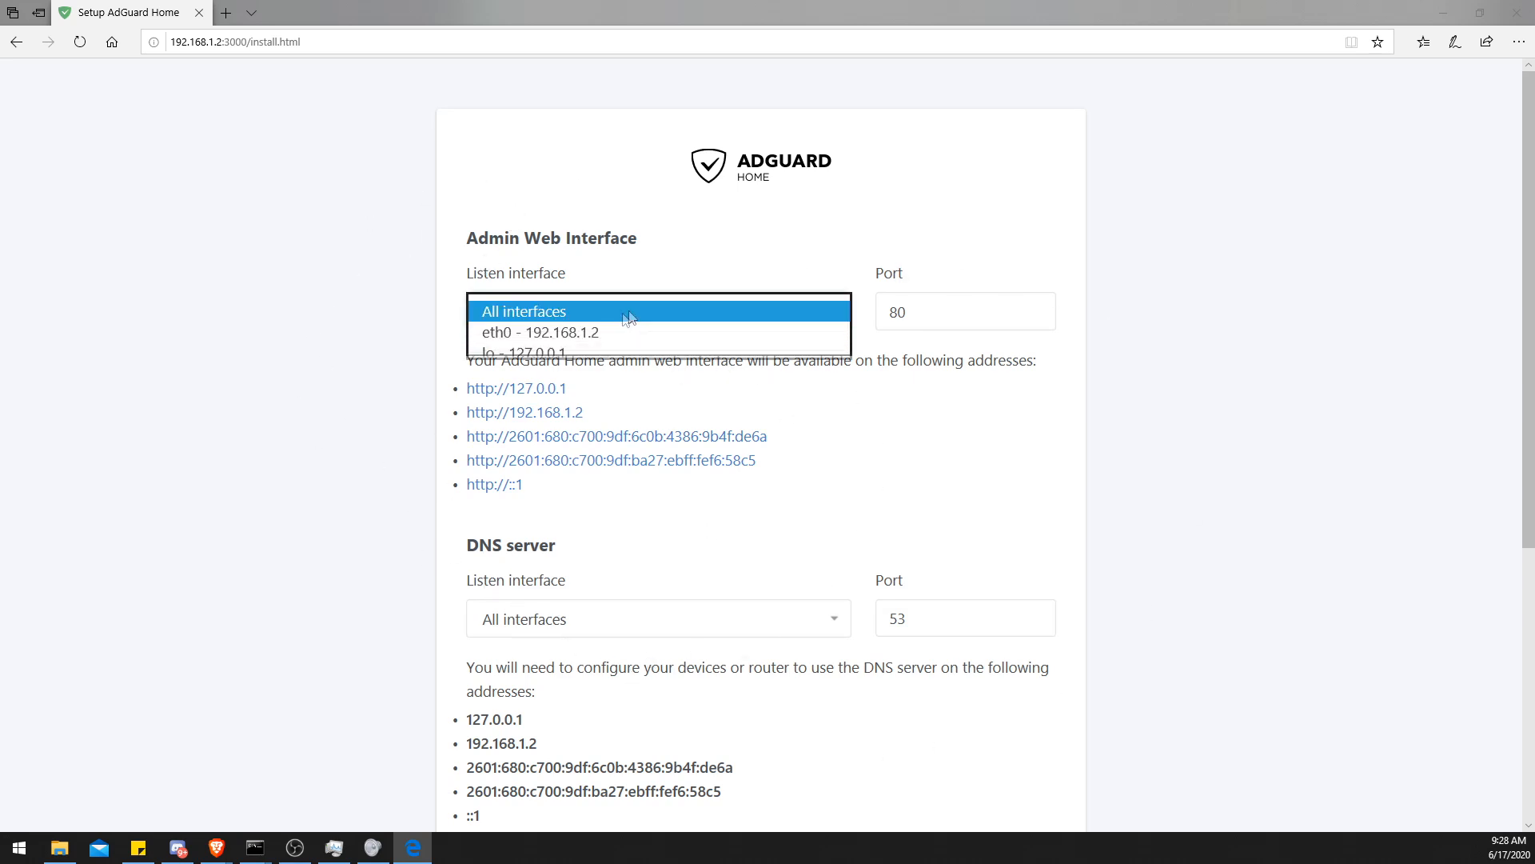
left_click(445, 327)
- Look at the DNS server's listen interface options, leaving All interfaces selected
scroll(384, 392, "down", 3)
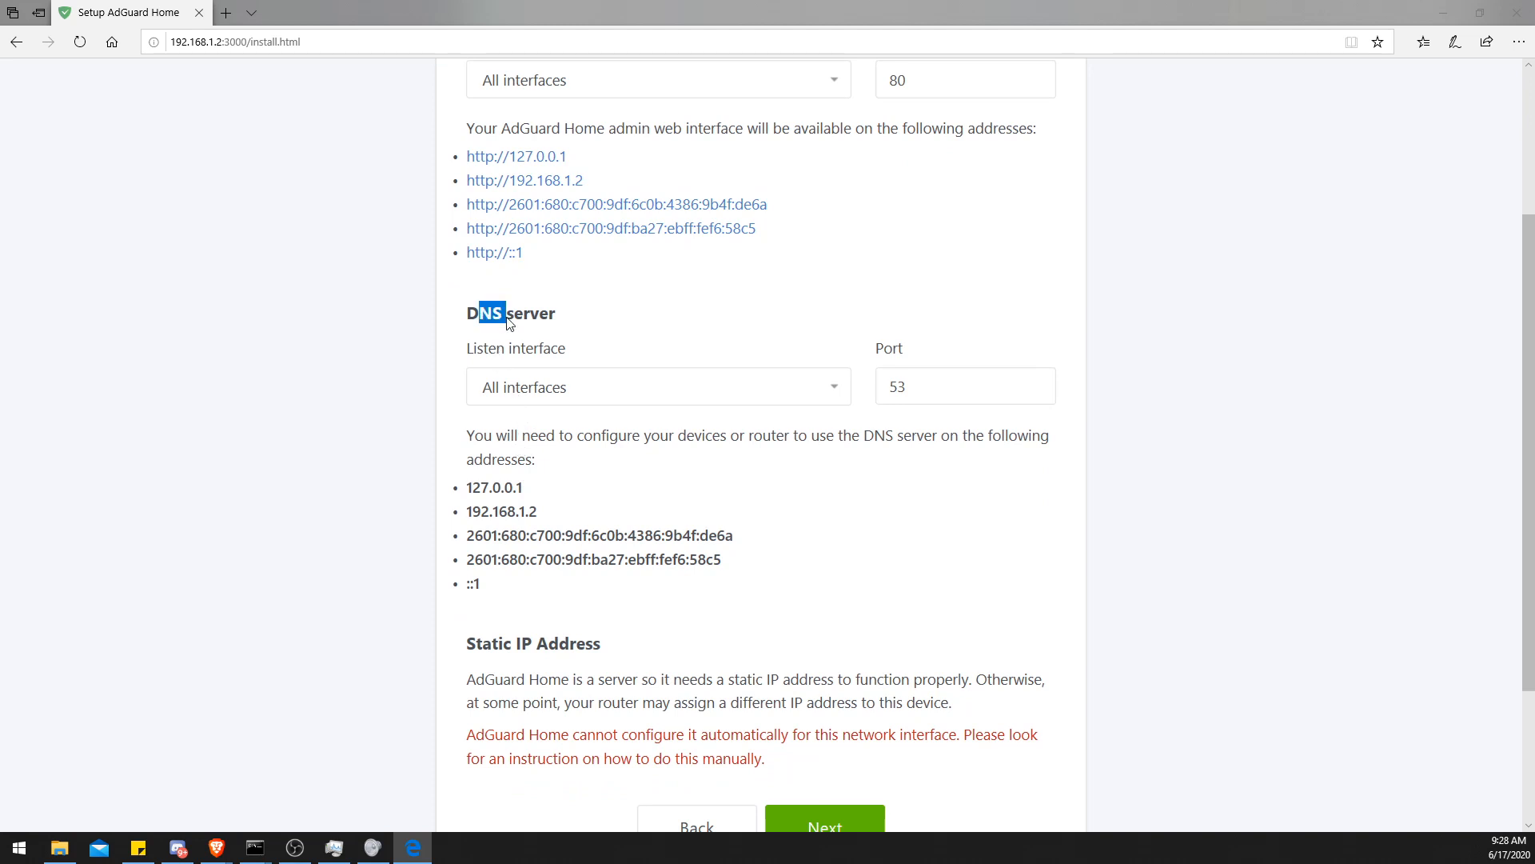
left_click(538, 387)
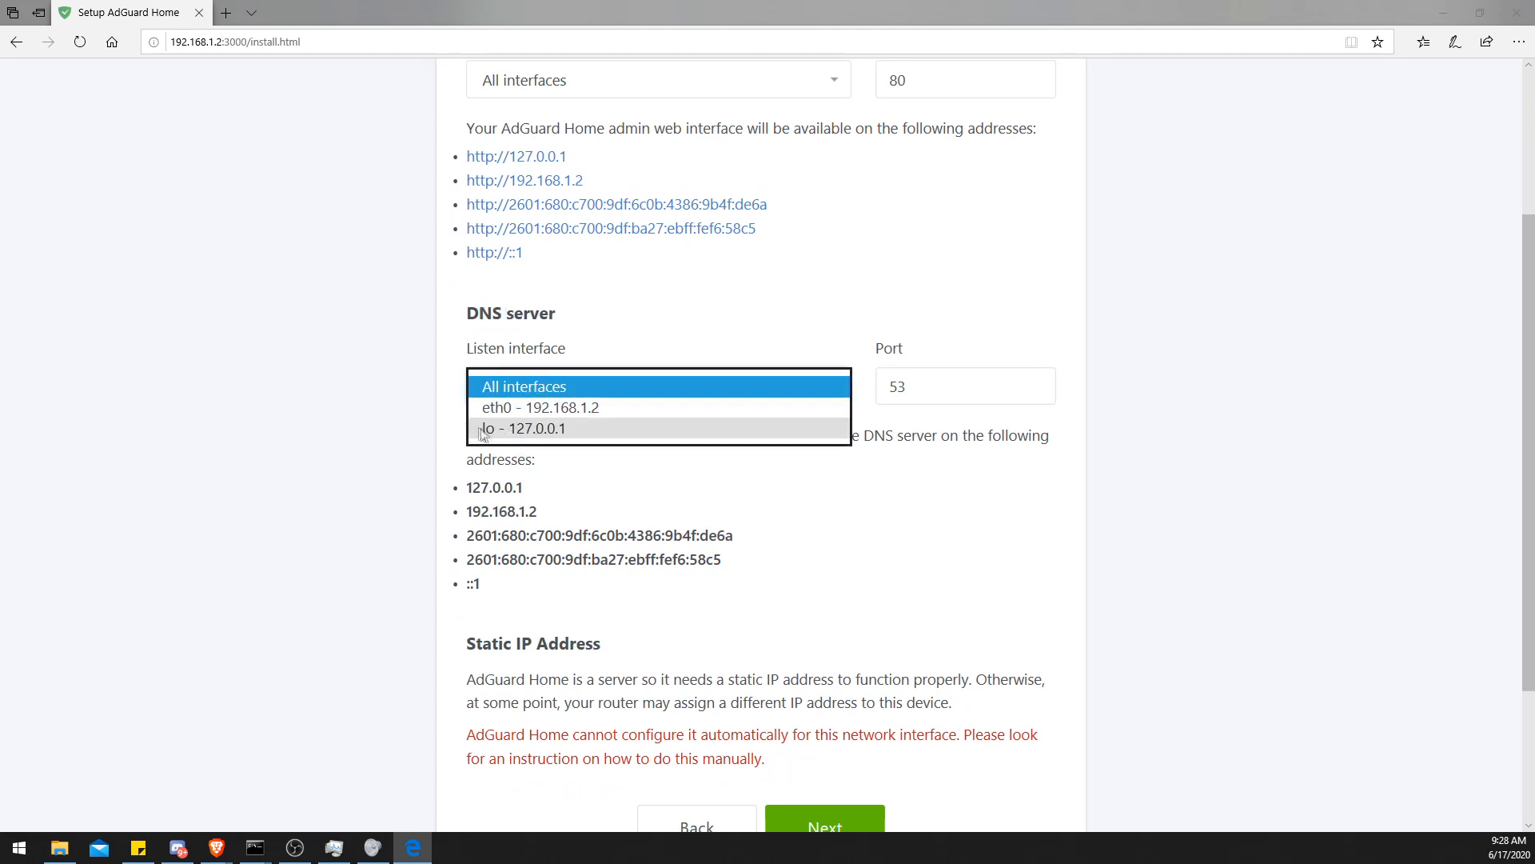
left_click(415, 452)
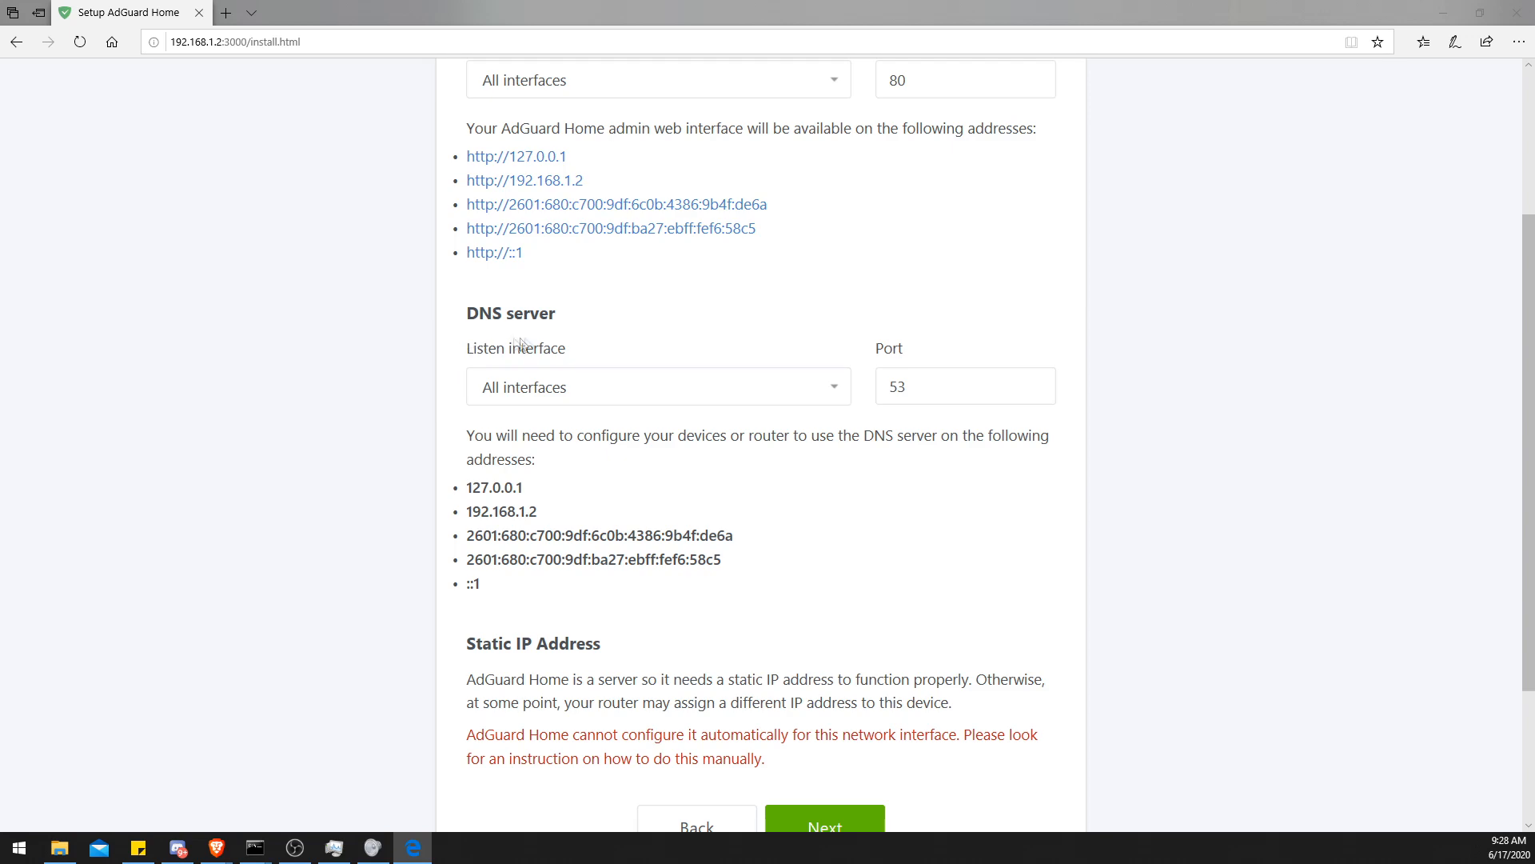
- Review the admin web interface, DNS server and static IP sections of the wizard step
scroll(414, 400, "up", 3)
scroll(414, 314, "down", 5)
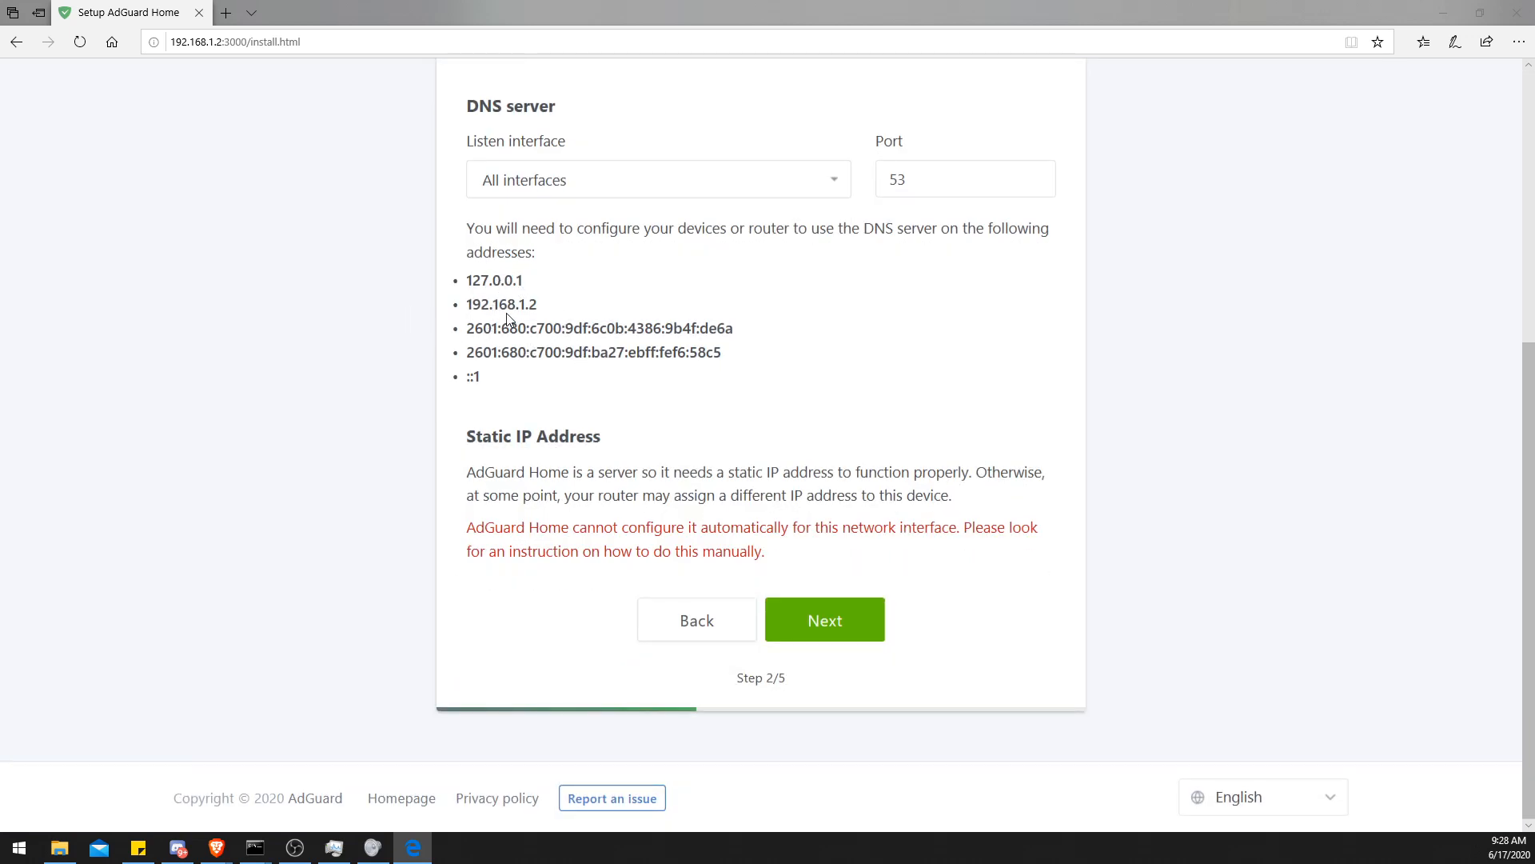
scroll(581, 353, "up", 4)
left_click_drag(494, 254, 832, 267)
left_click(690, 241)
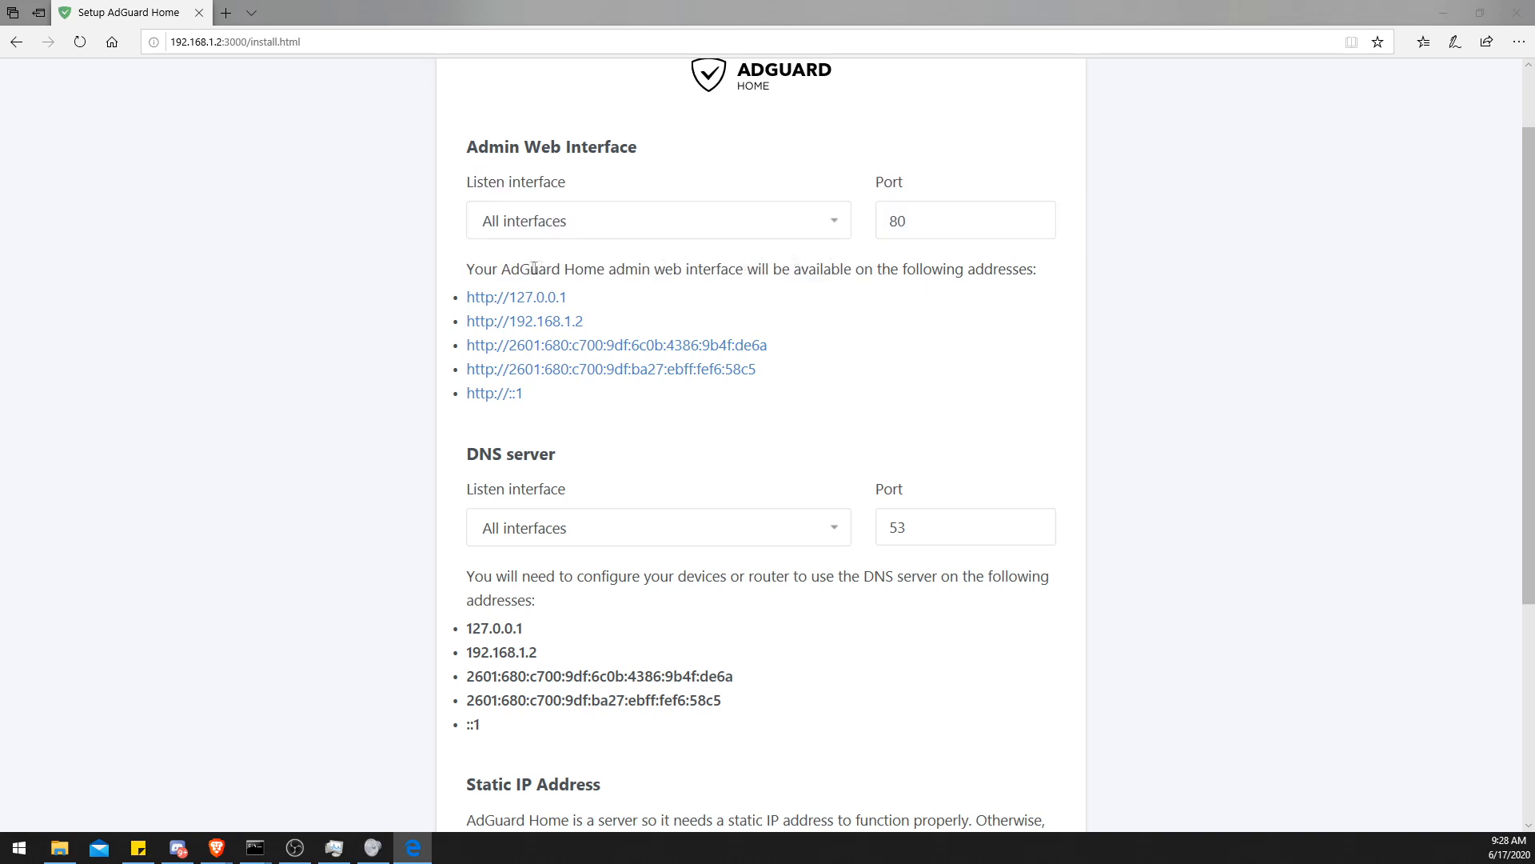
left_click_drag(910, 222, 868, 263)
left_click(870, 260)
scroll(900, 232, "down", 3)
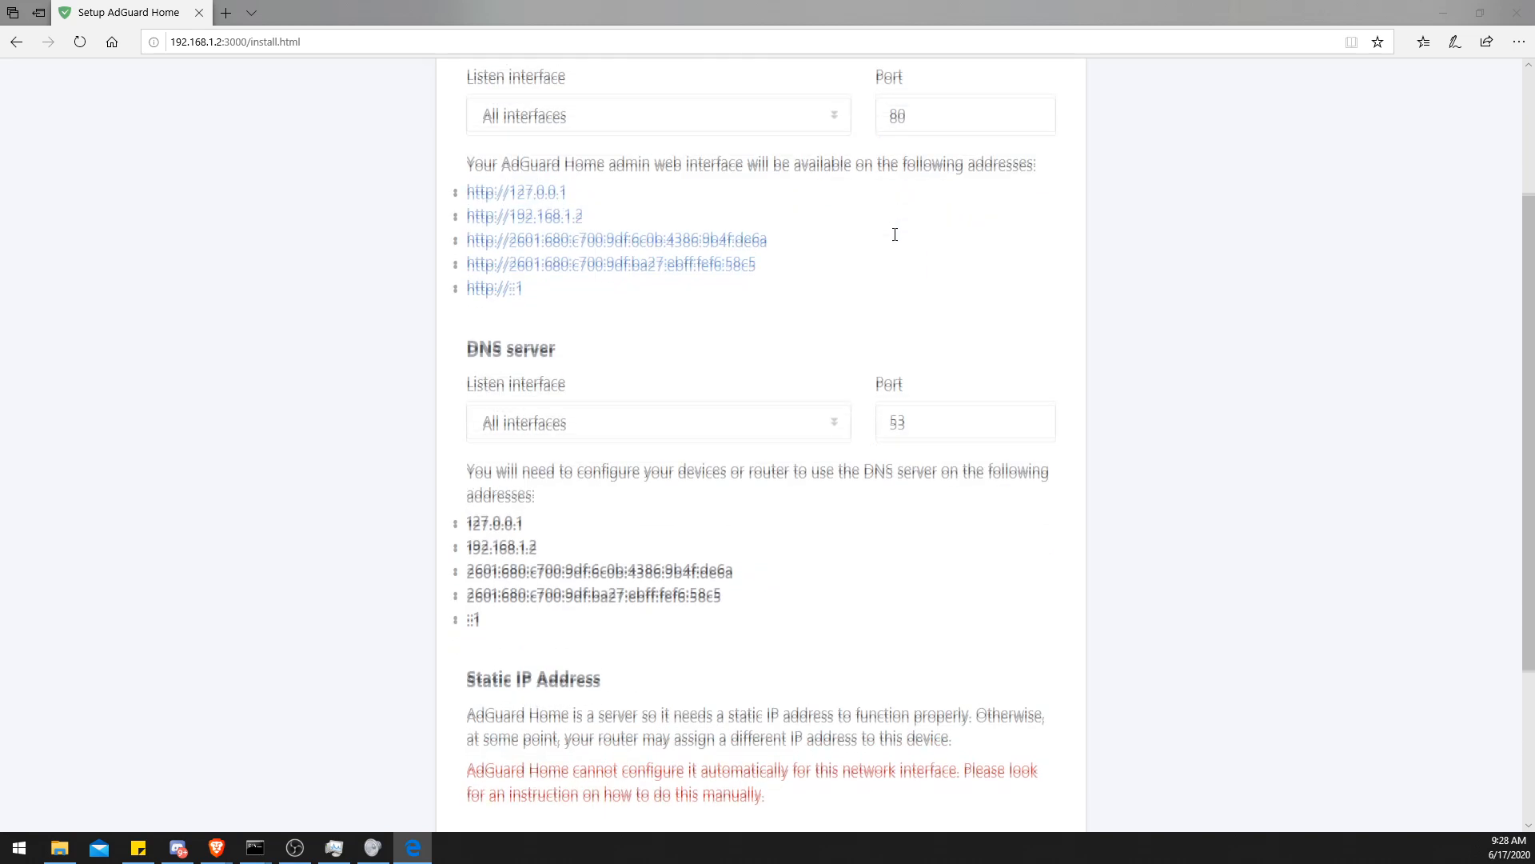
- Keep the DNS server on port 53 with all interfaces and advance to the authentication step
double_click(909, 292)
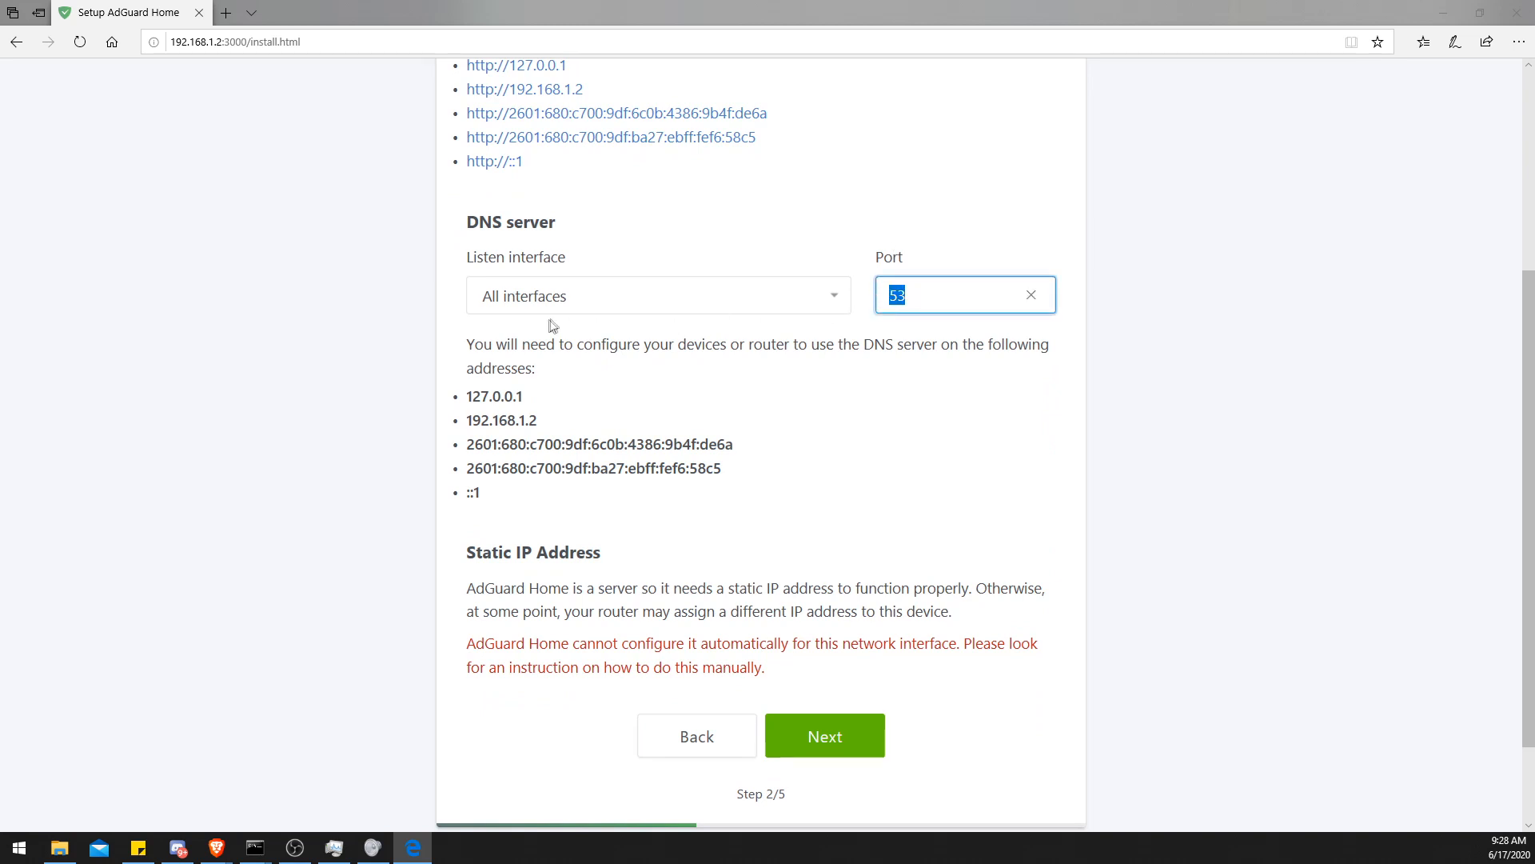
left_click(900, 295)
scroll(767, 366, "down", 2)
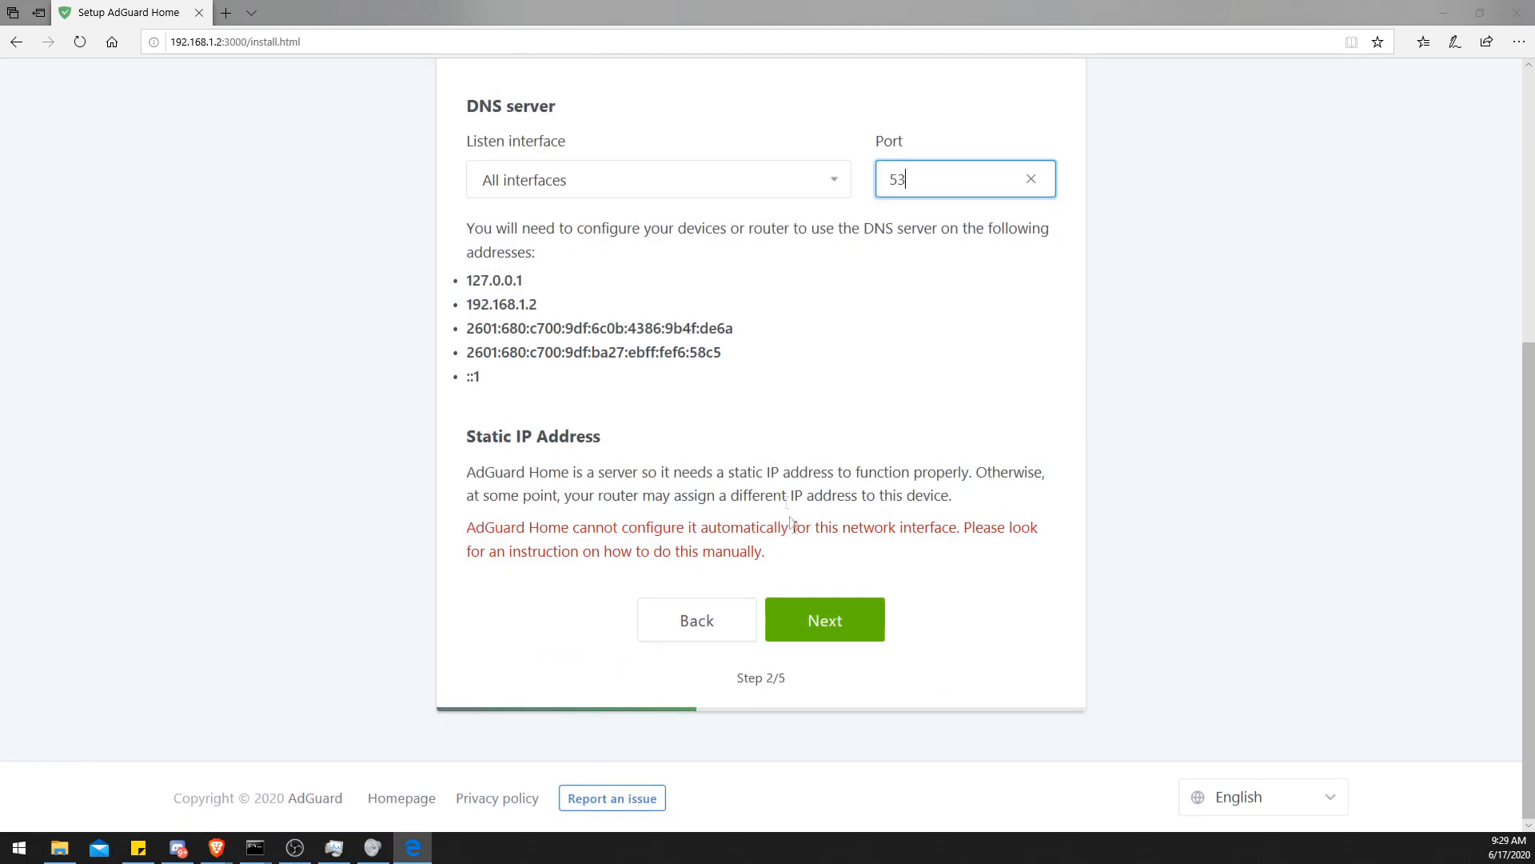
left_click(827, 623)
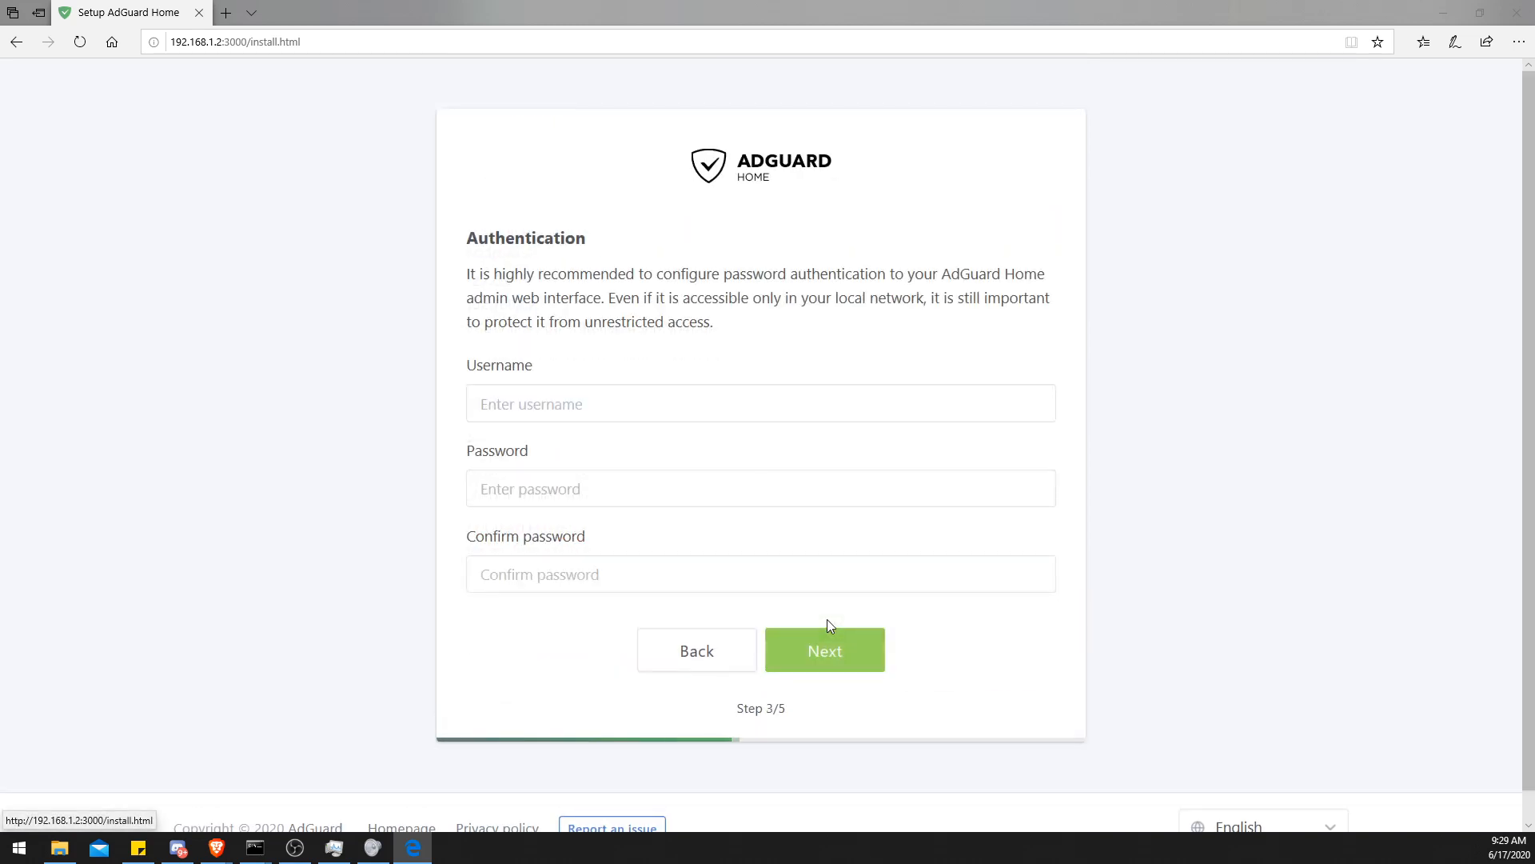
- Set the admin username to admin, enter and confirm the account password, and continue the wizard
left_click(605, 407)
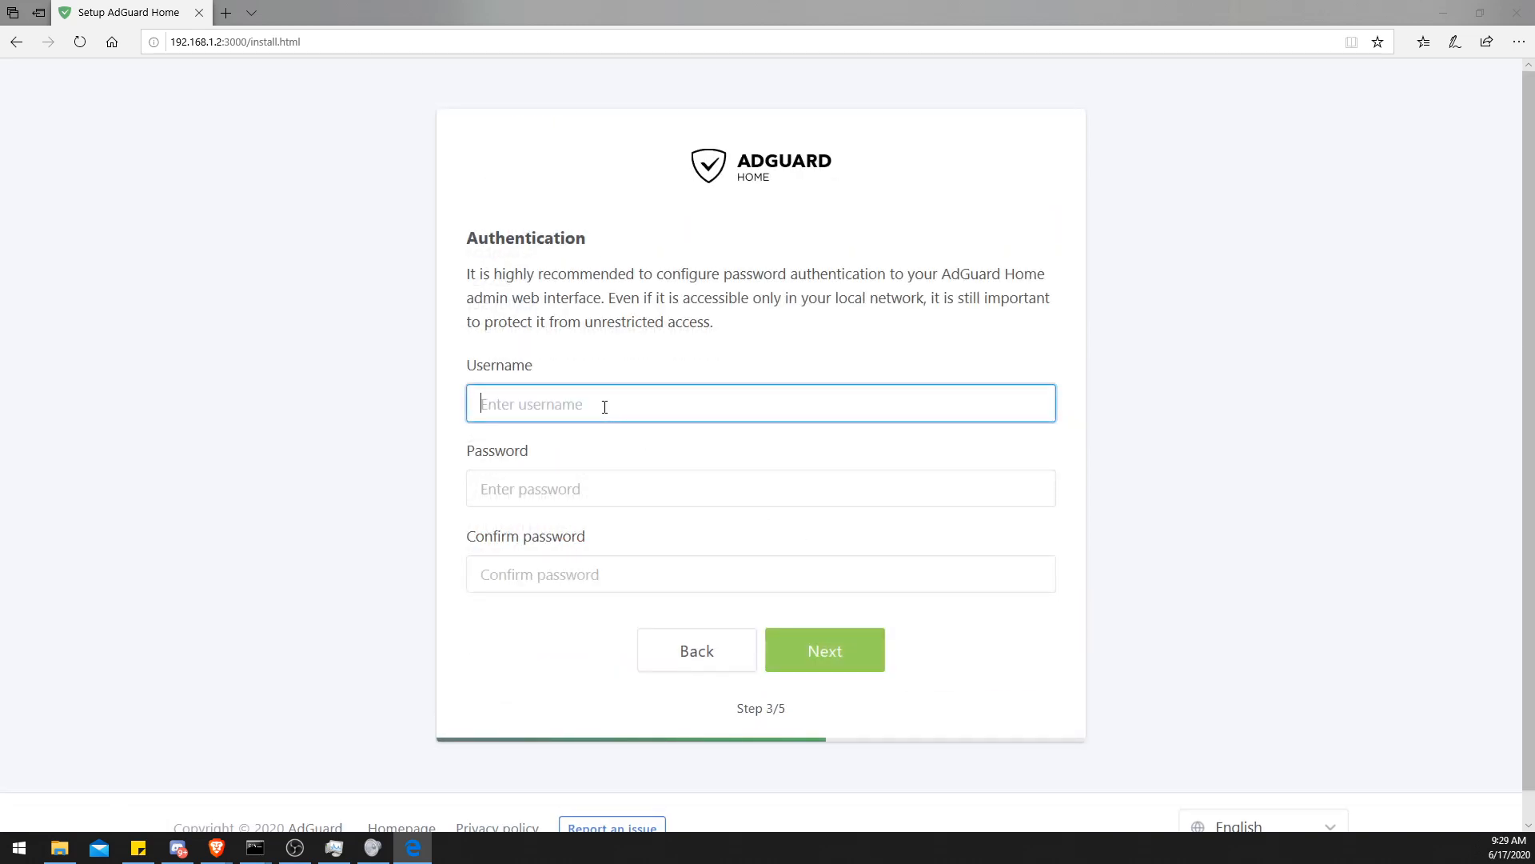
type("admin")
key("Tab")
type("admin")
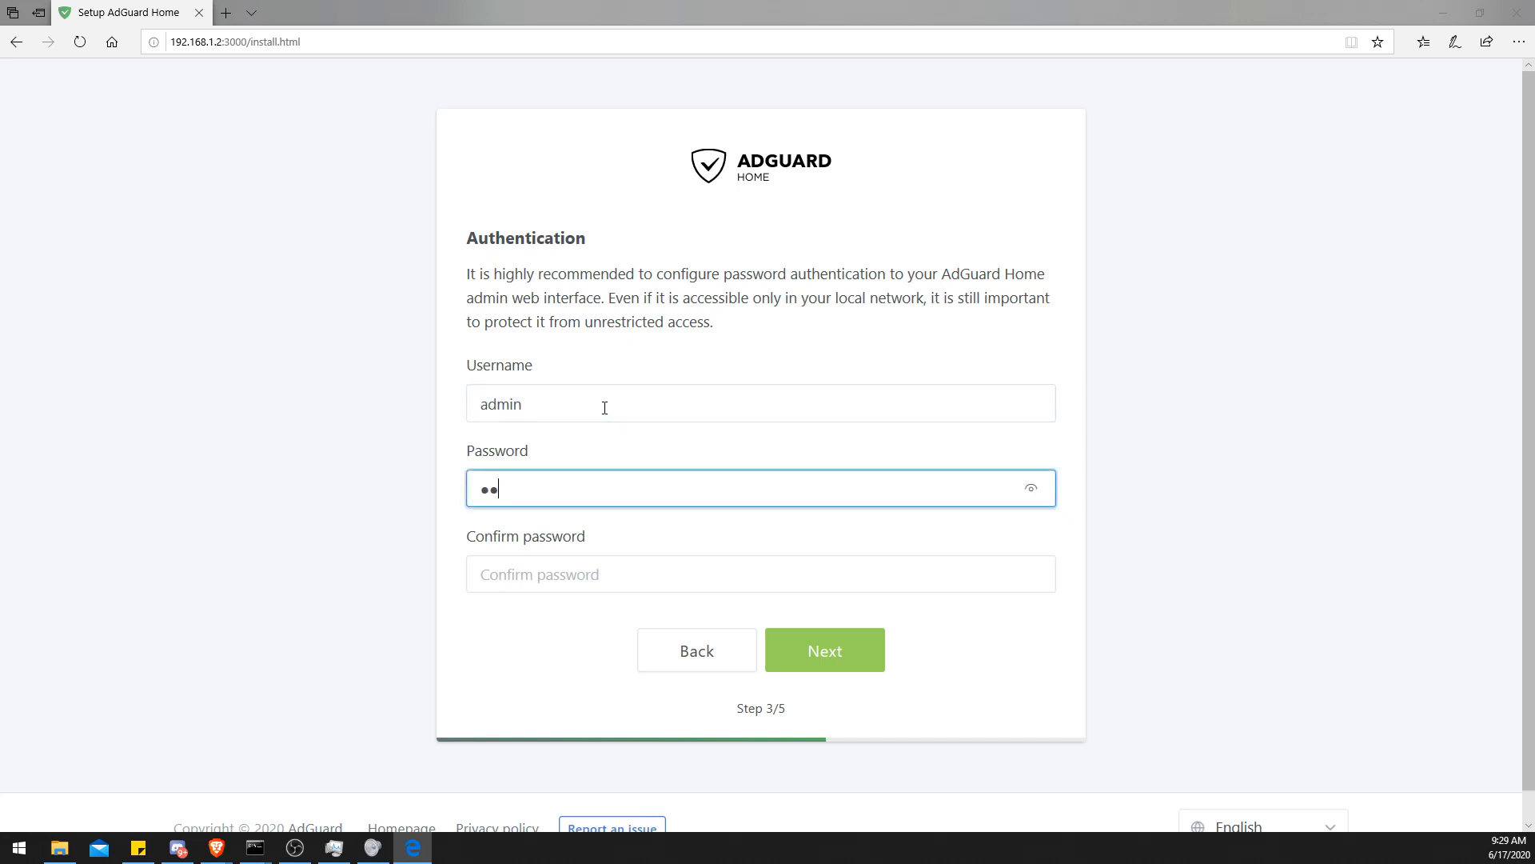
key("Tab")
type("password")
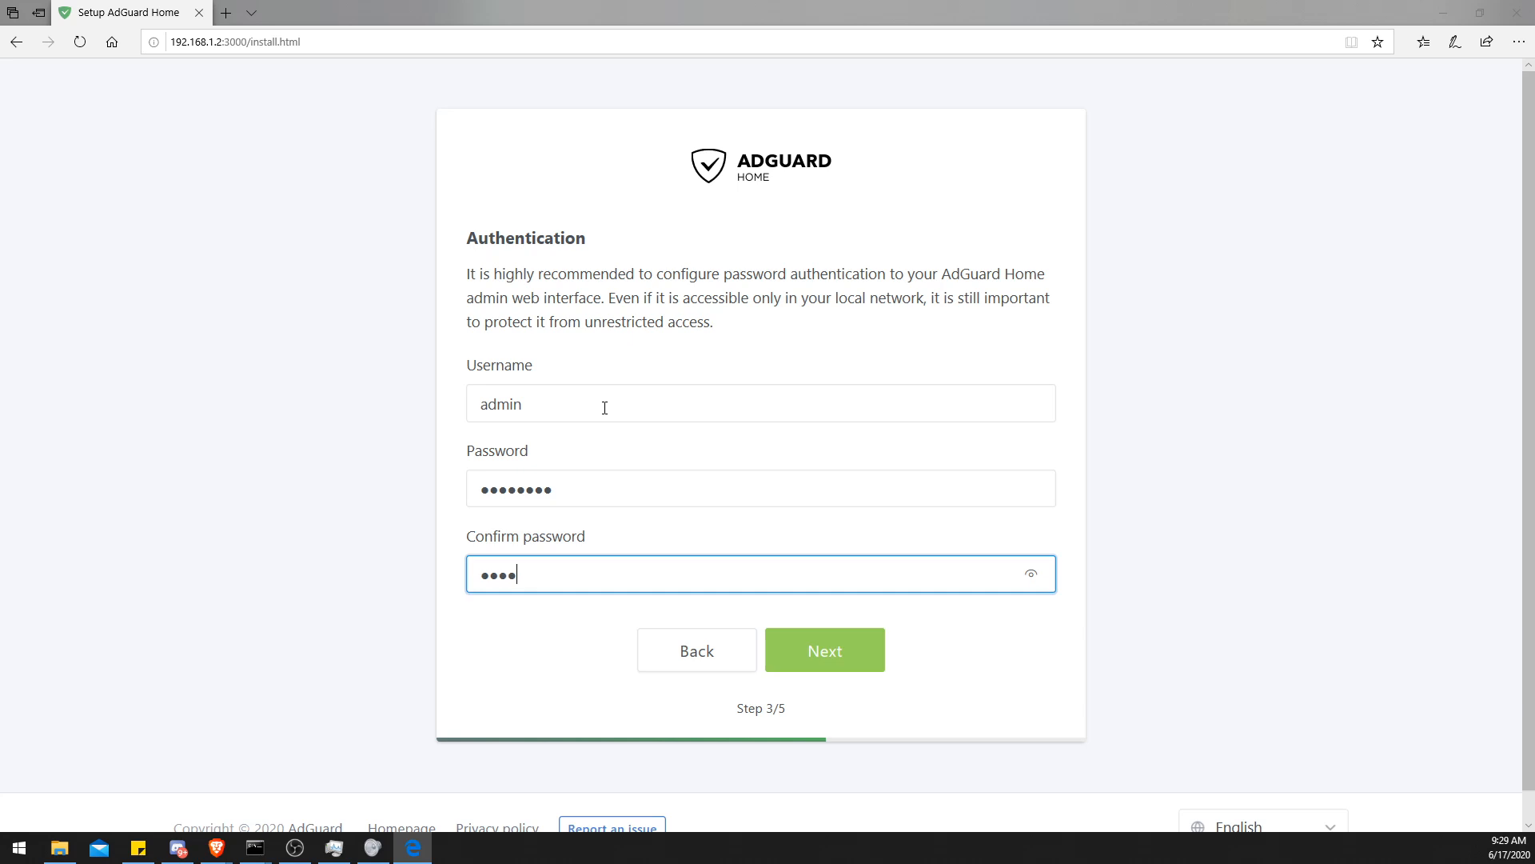
left_click(823, 675)
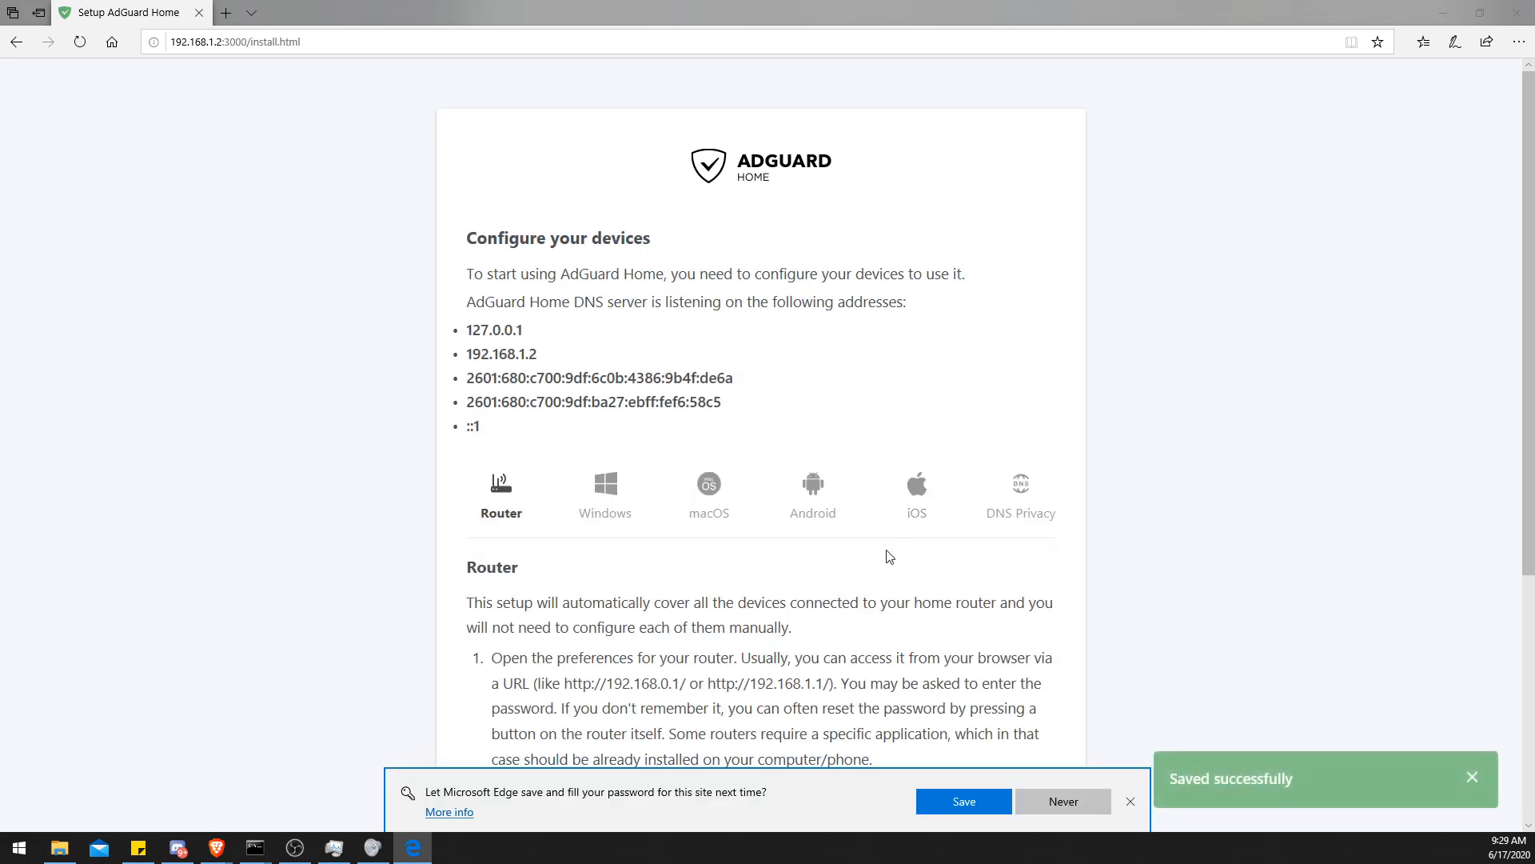
- Dismiss the browser's save-password prompt and open the Windows device configuration instructions
scroll(888, 555, "down", 2)
left_click(1134, 800)
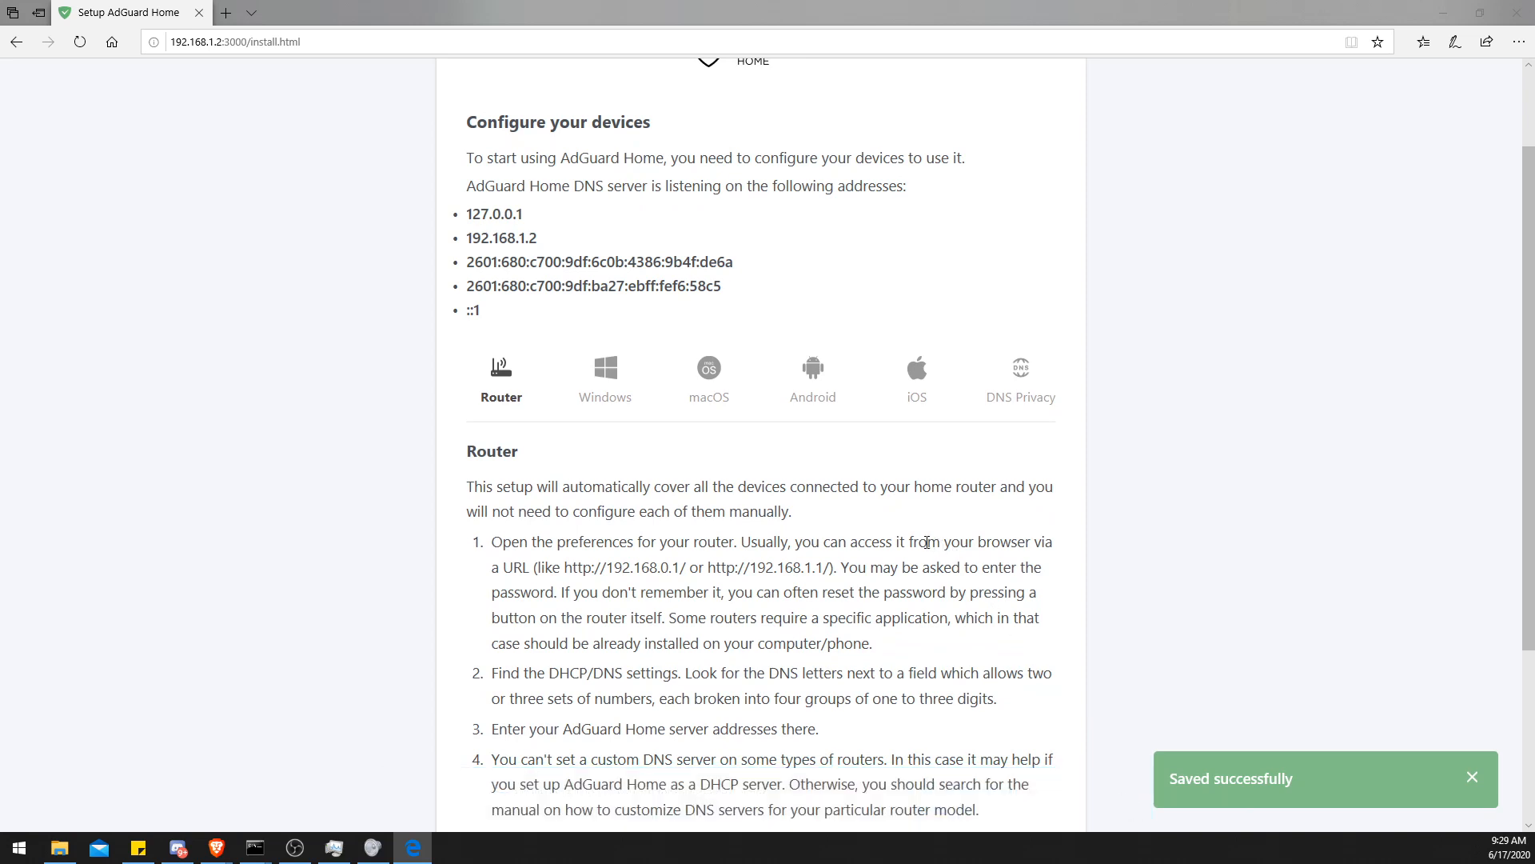
scroll(927, 542, "down", 2)
scroll(927, 542, "up", 2)
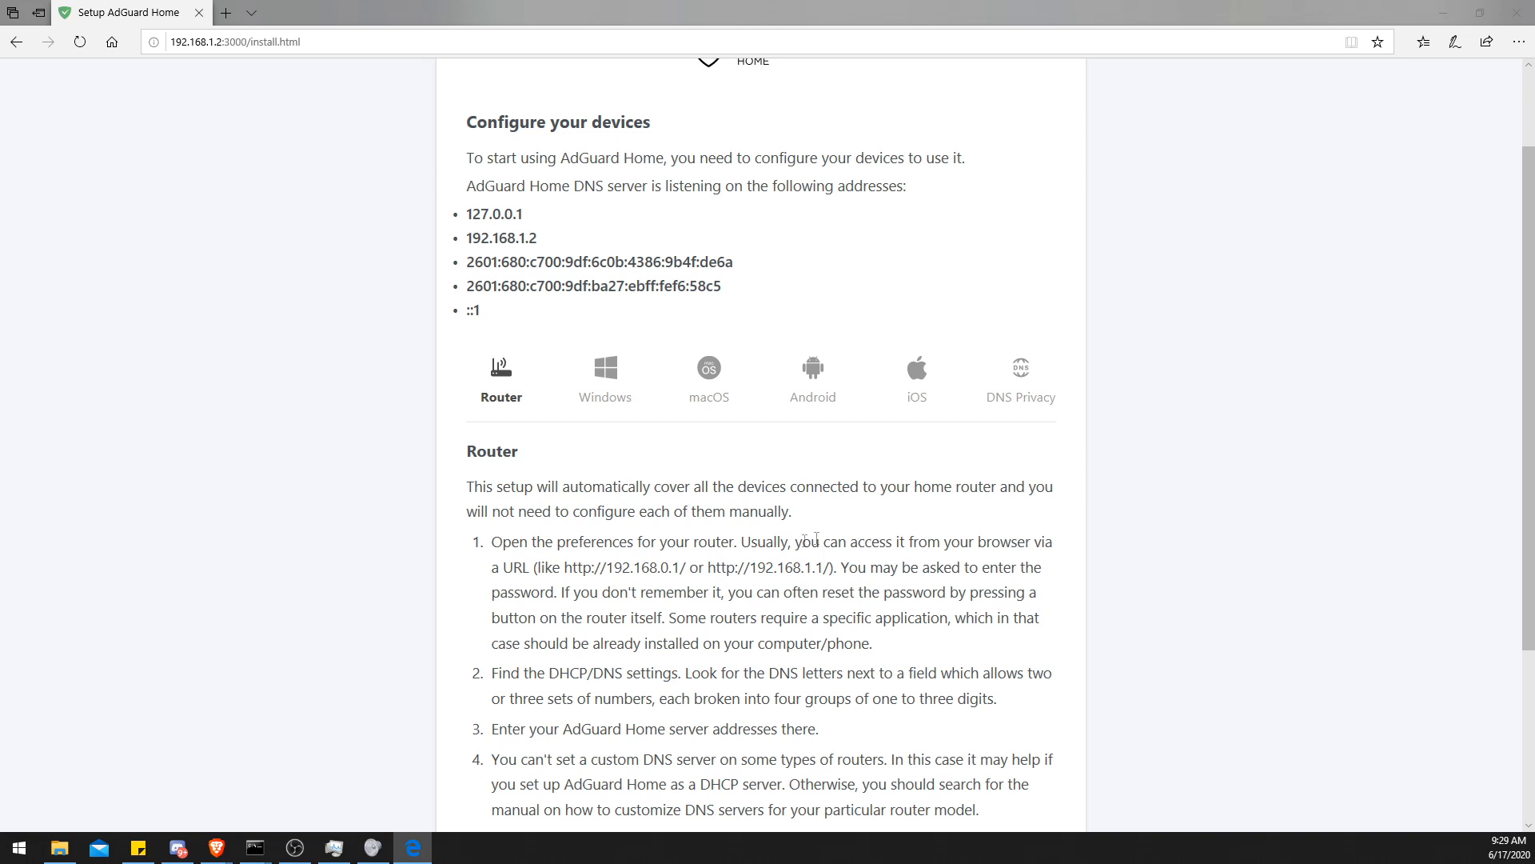
left_click(602, 384)
scroll(610, 381, "down", 2)
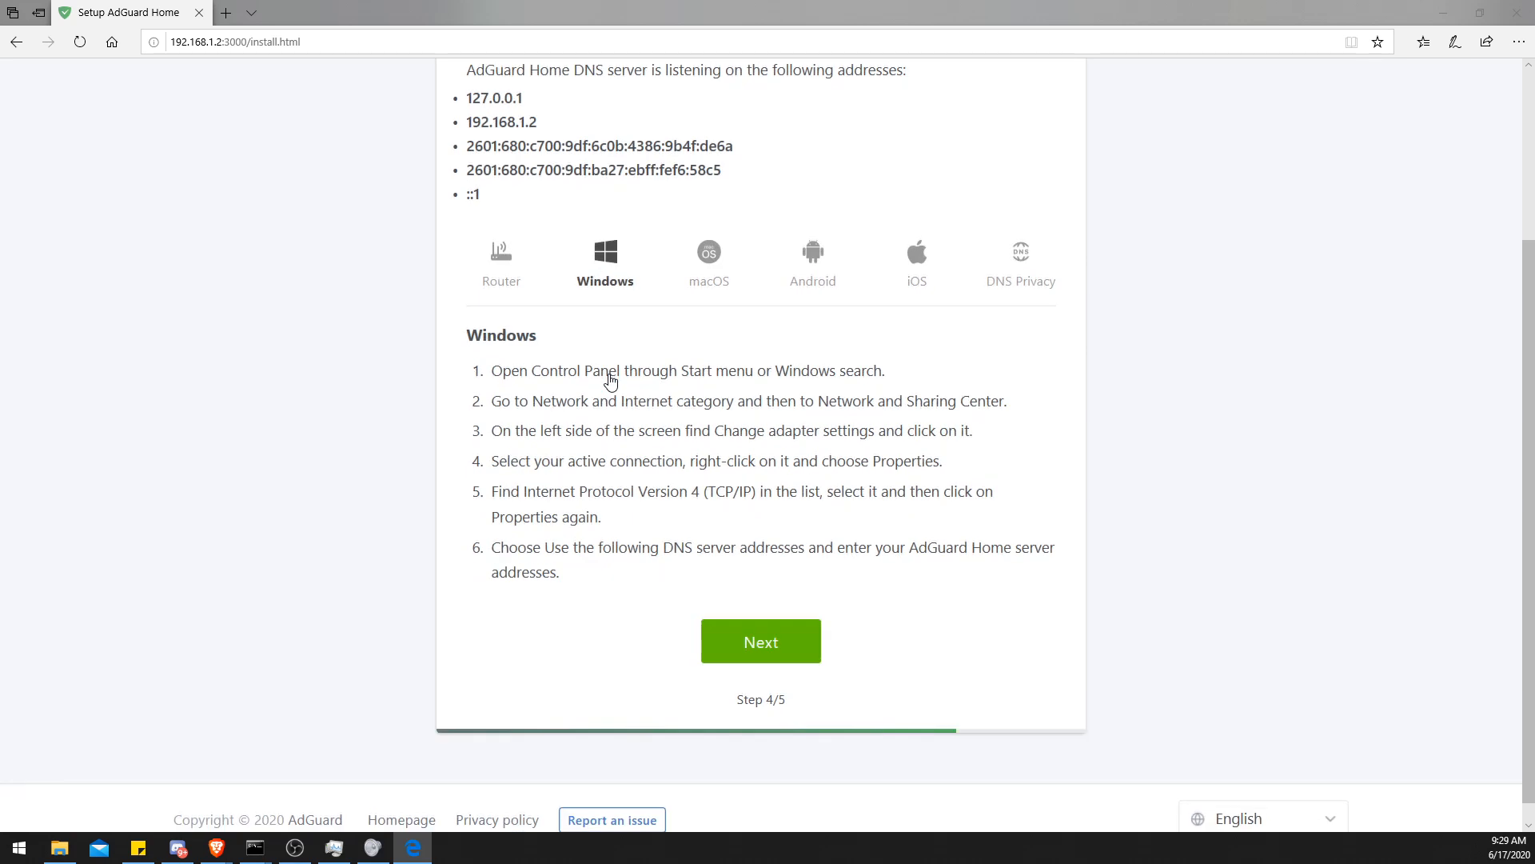
left_click_drag(531, 370, 627, 370)
- Open the Internet Protocol Version 4 properties of the Ethernet adapter from the network settings
left_click(579, 397)
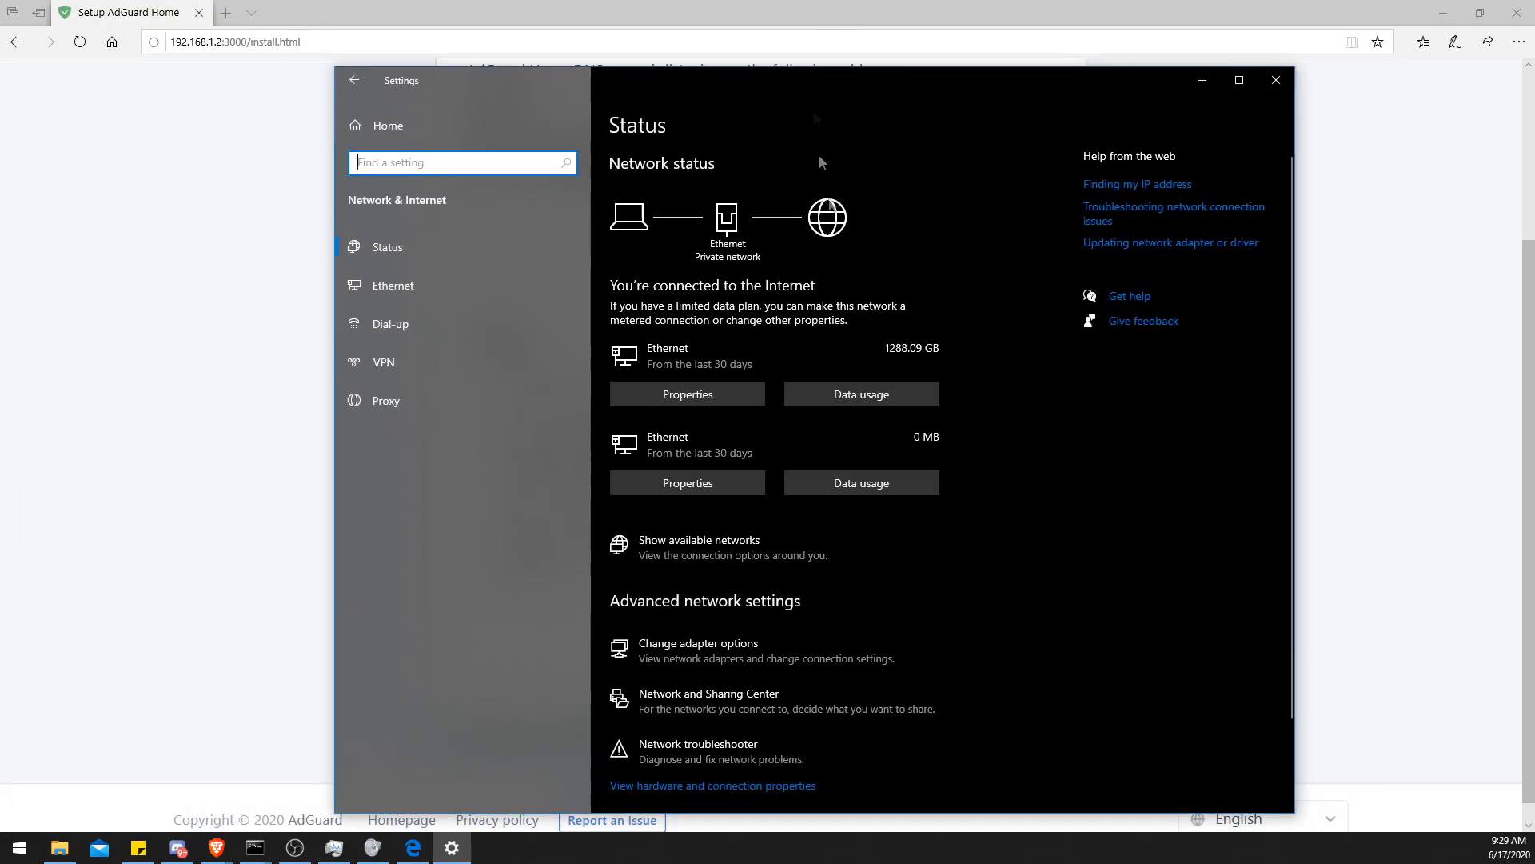
left_click(683, 648)
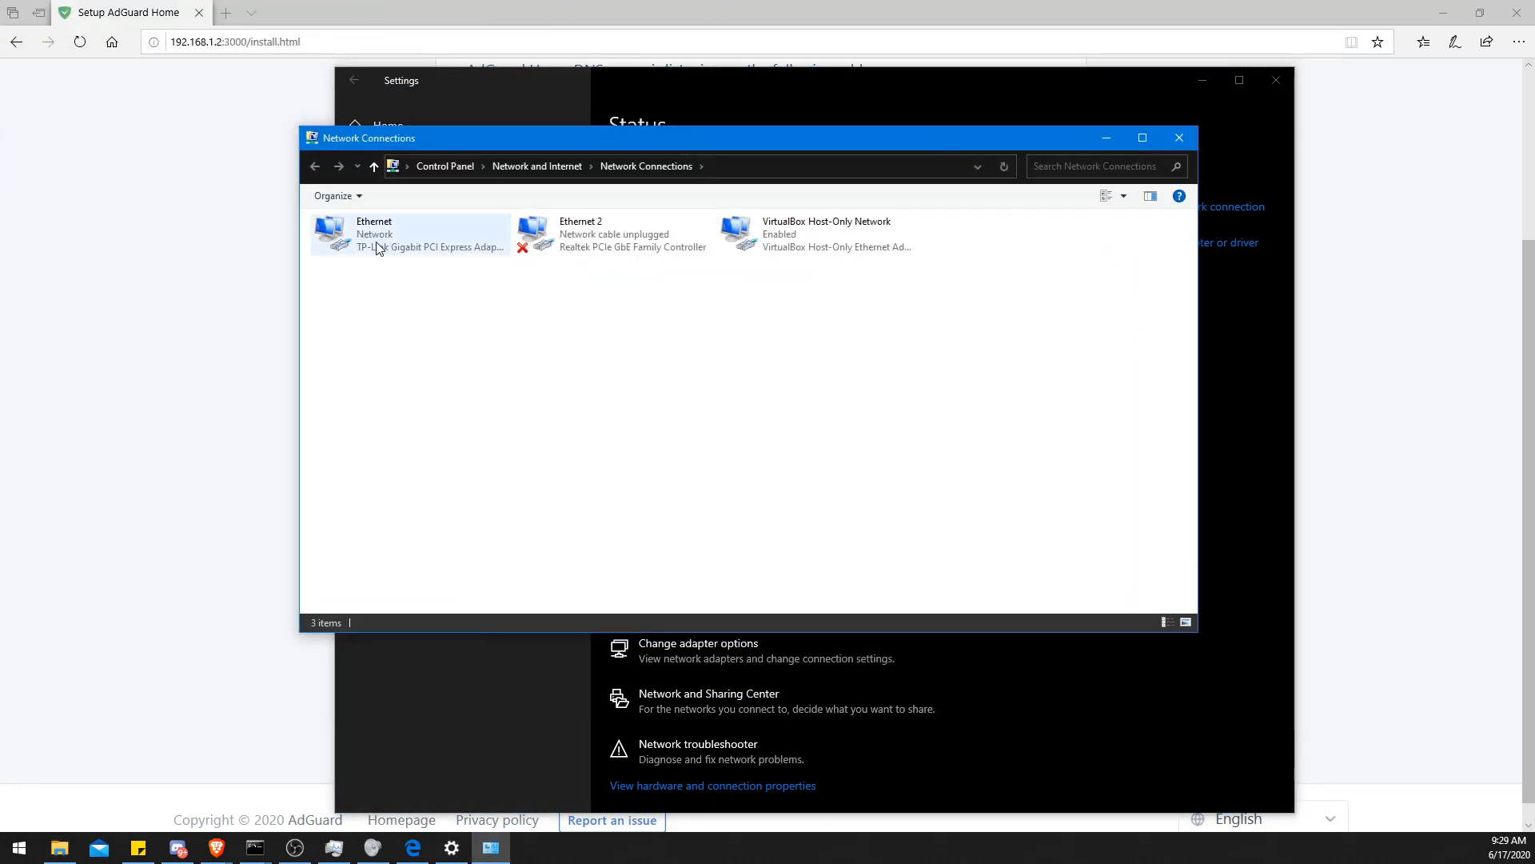
right_click(378, 241)
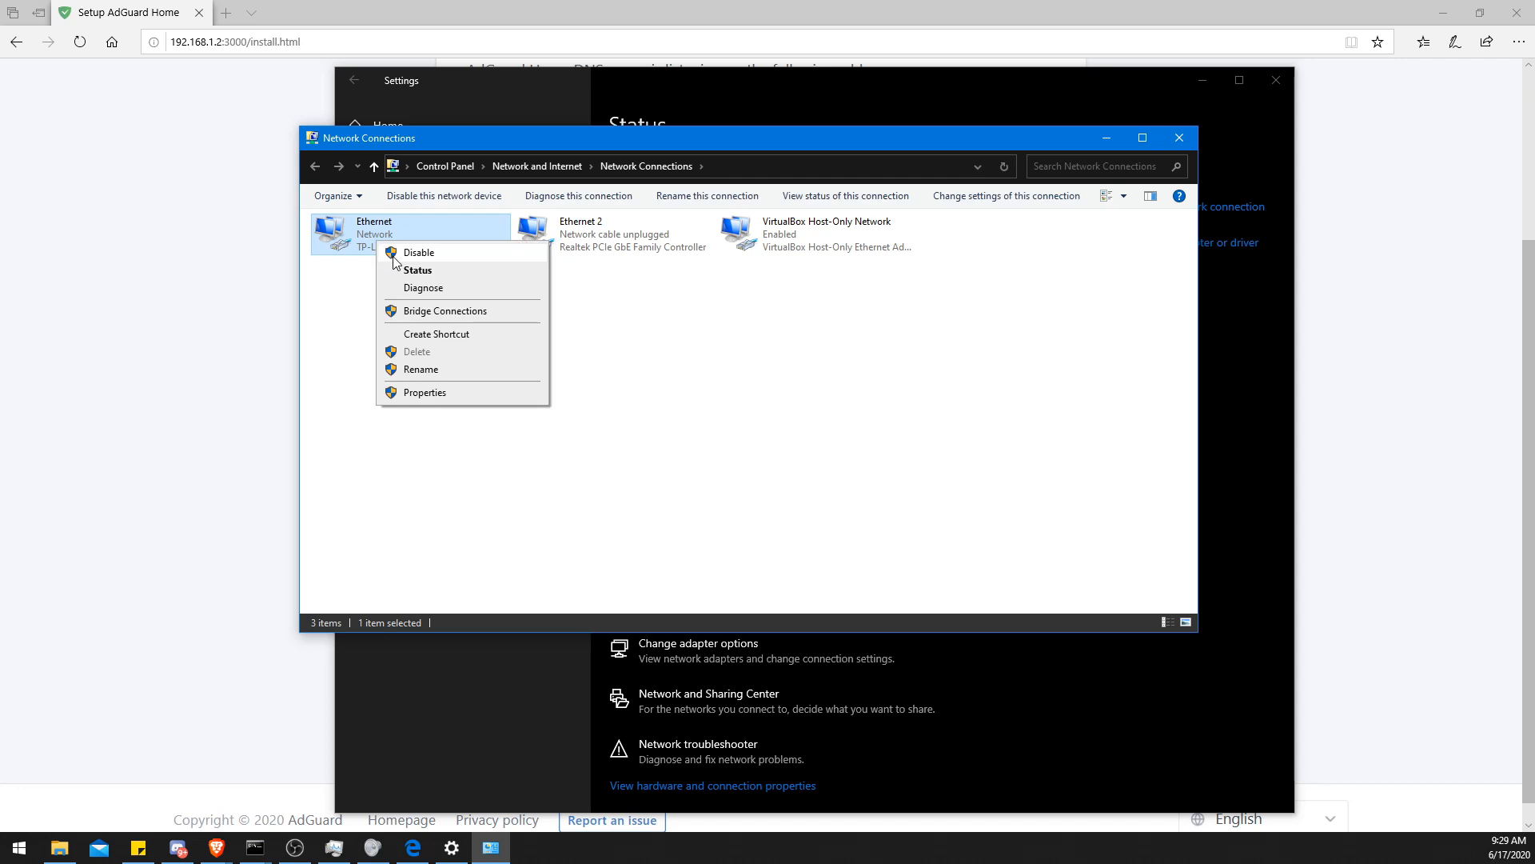
left_click(424, 392)
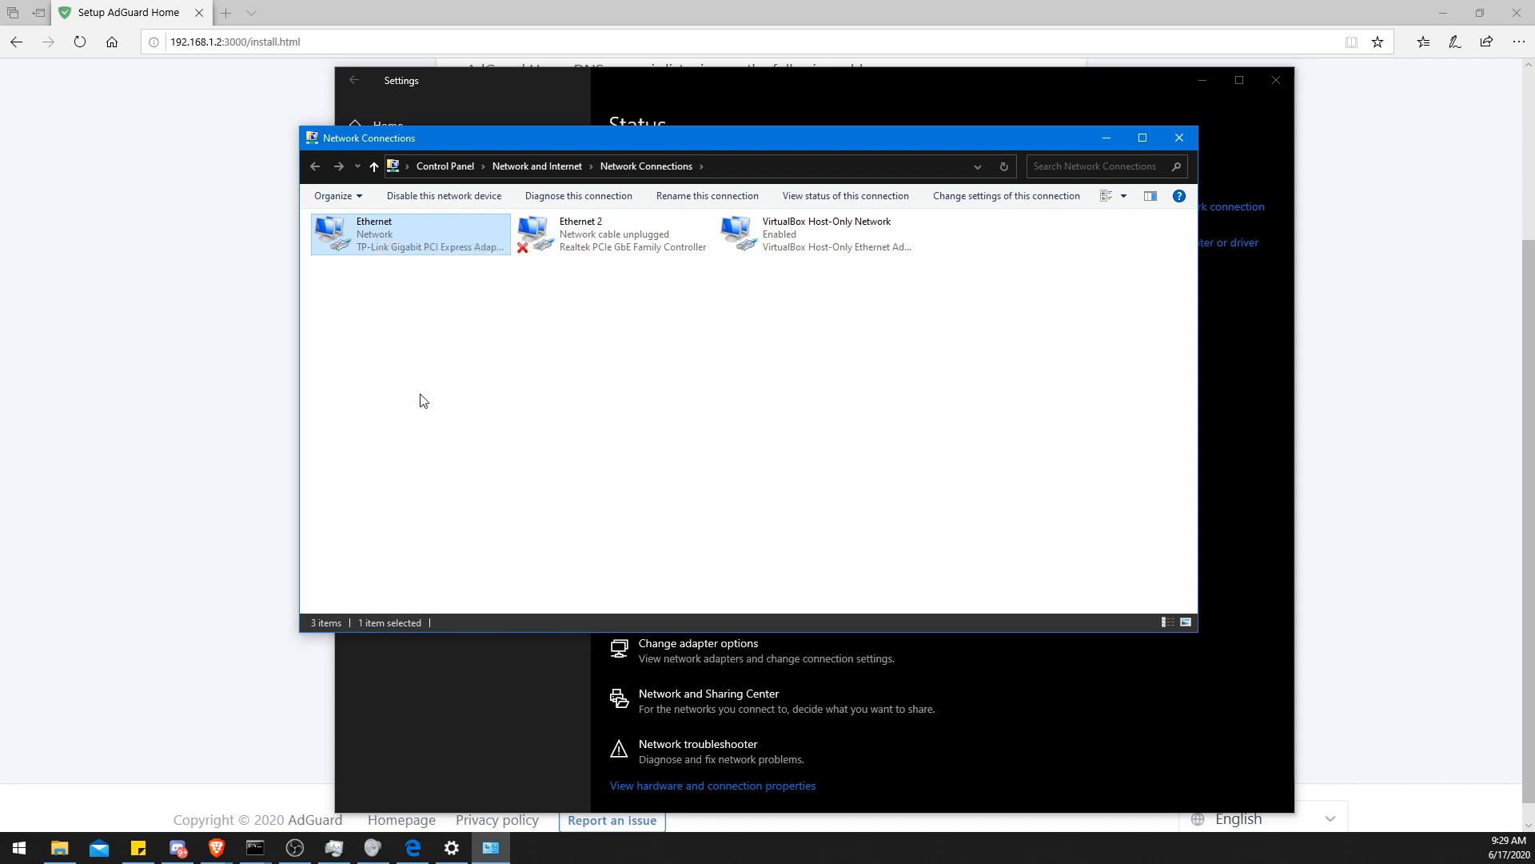
scroll(464, 400, "down", 1)
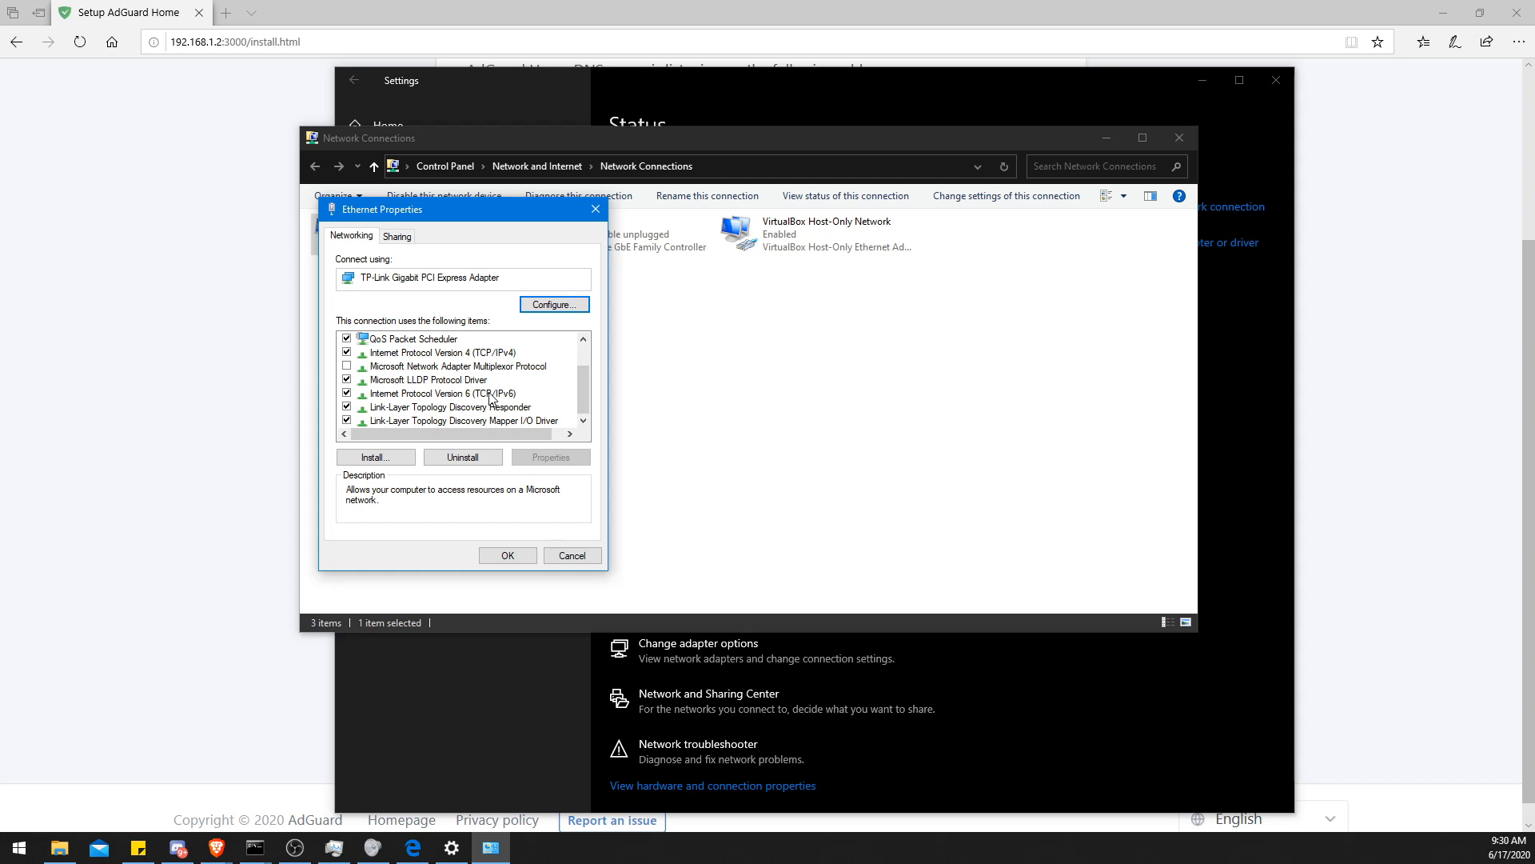
double_click(494, 353)
- Try setting the preferred DNS server to 192.168.1.2, then cancel and close the network windows
left_click_drag(514, 270, 778, 225)
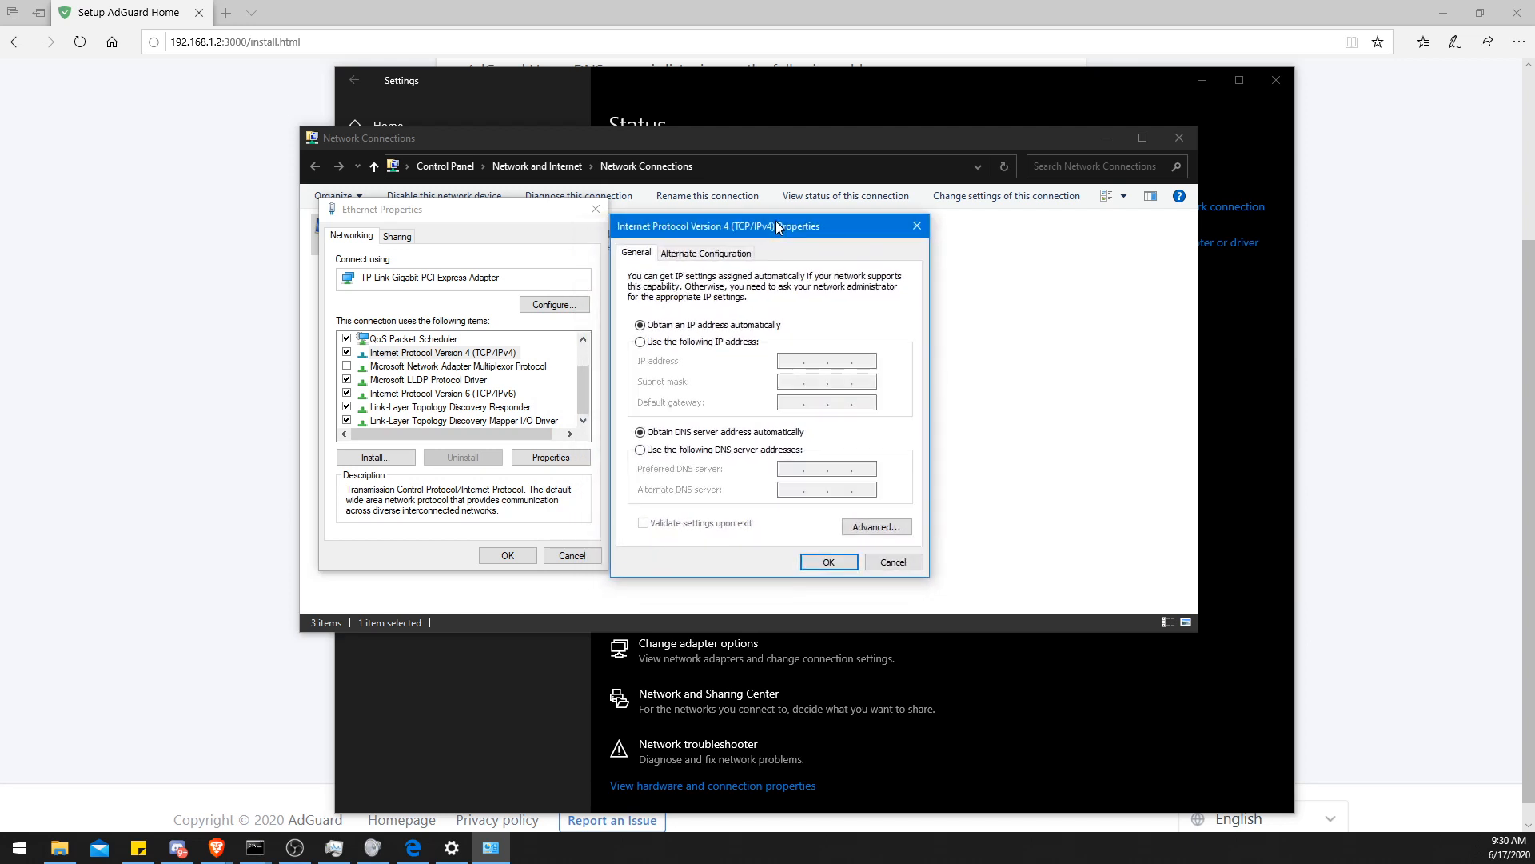
left_click(677, 450)
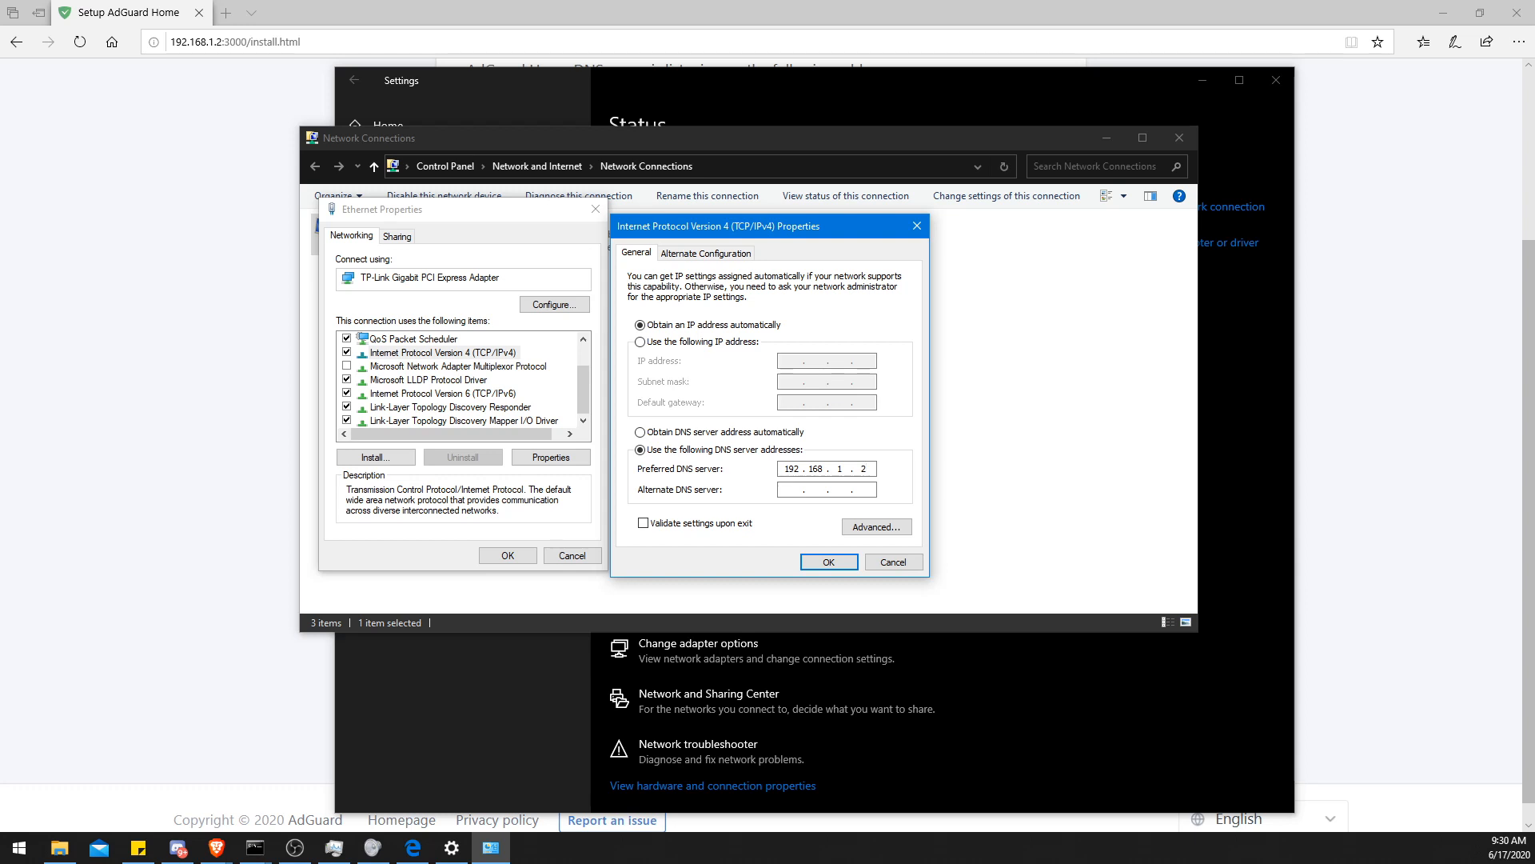
left_click(872, 565)
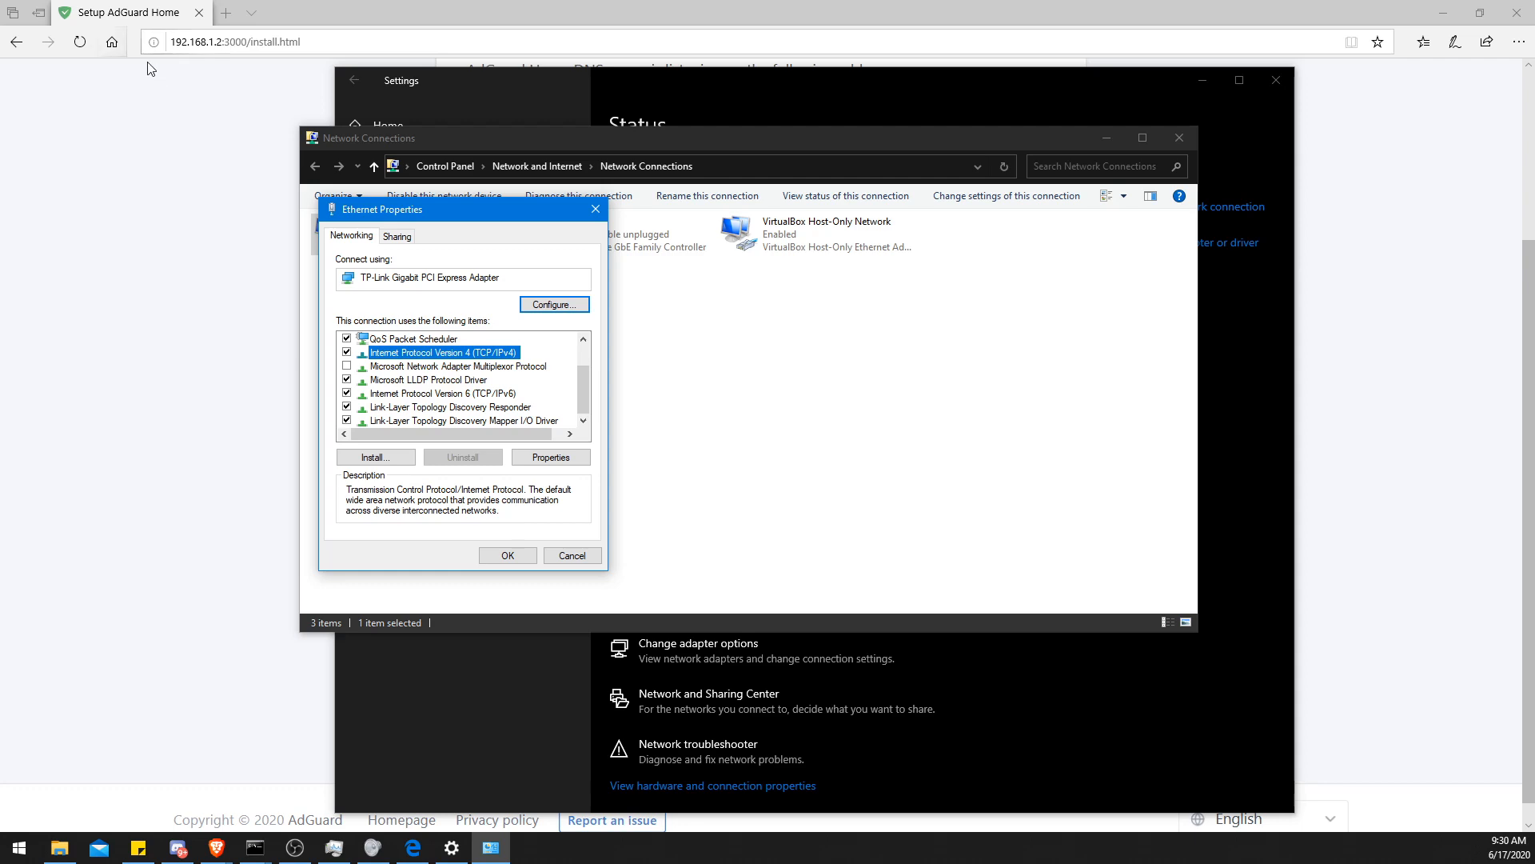
left_click(595, 208)
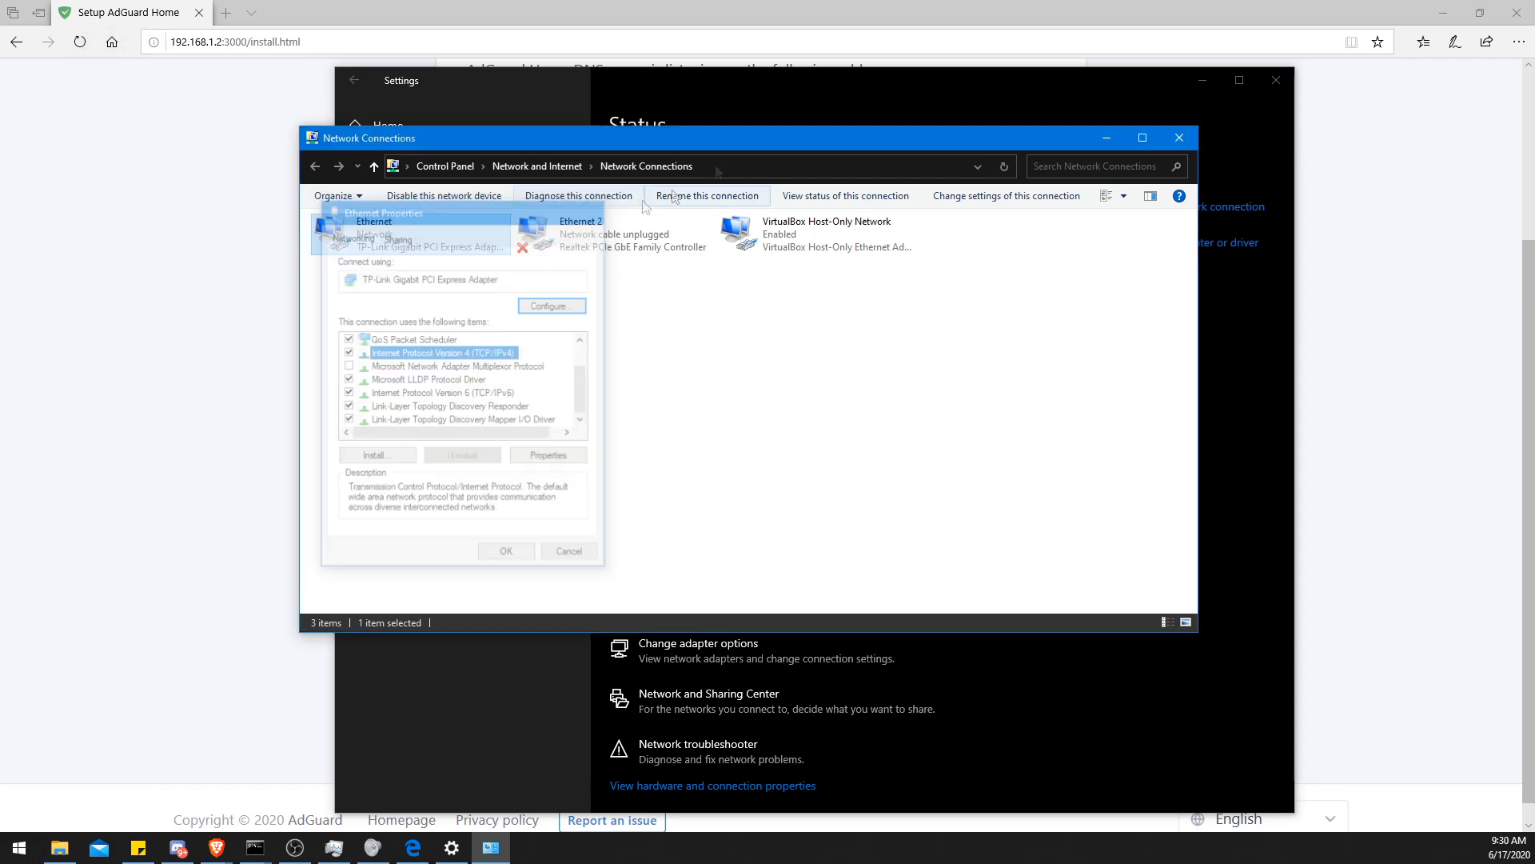
left_click(1179, 137)
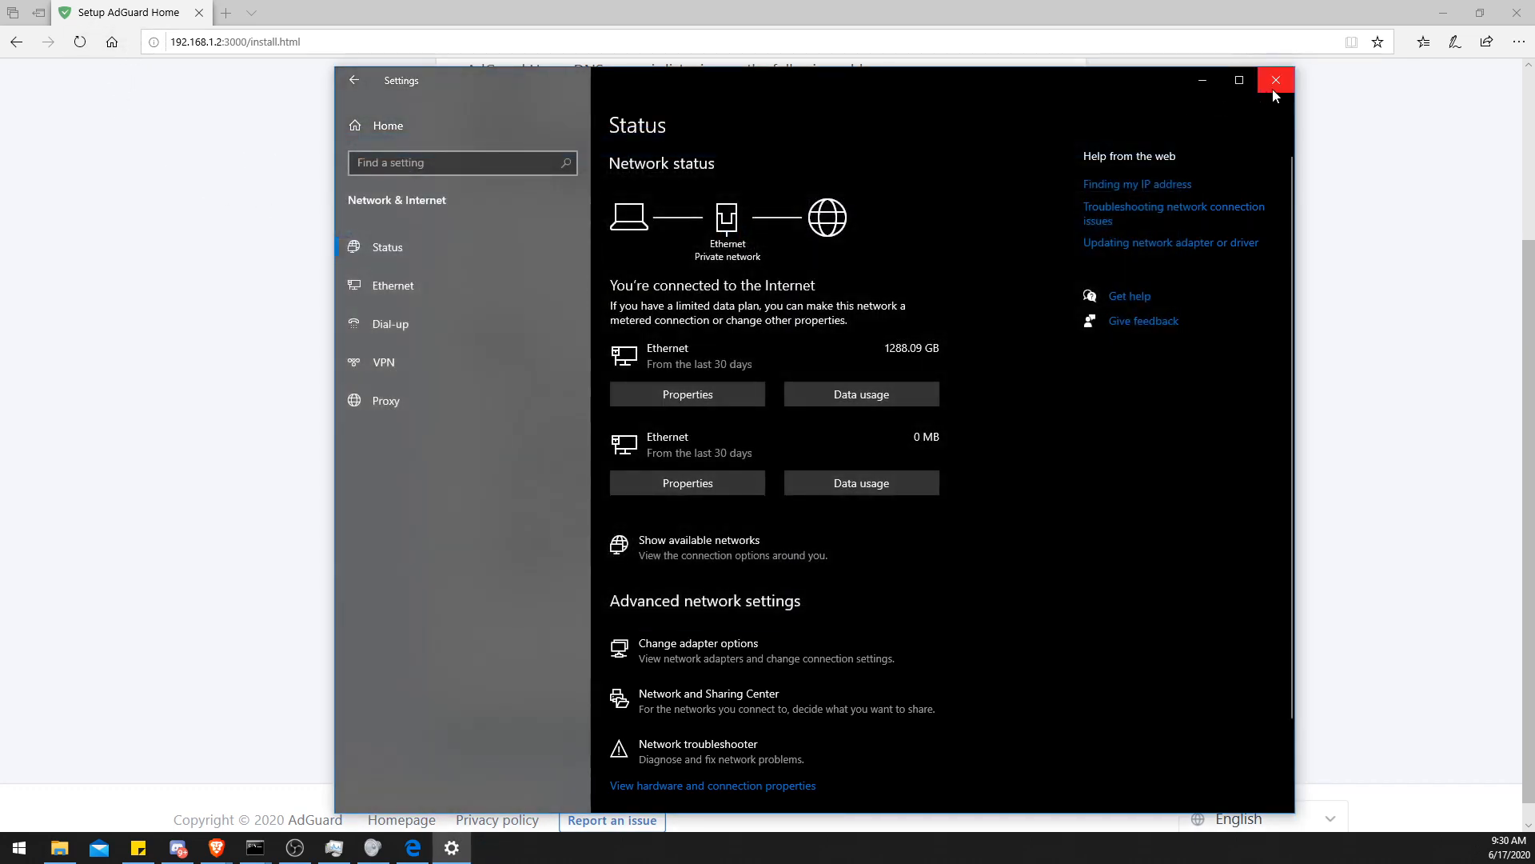
left_click(1275, 90)
- Switch to the router's WAN port settings and set the Preferred IPv4 DNS to 192.168.1.2
scroll(320, 478, "up", 2)
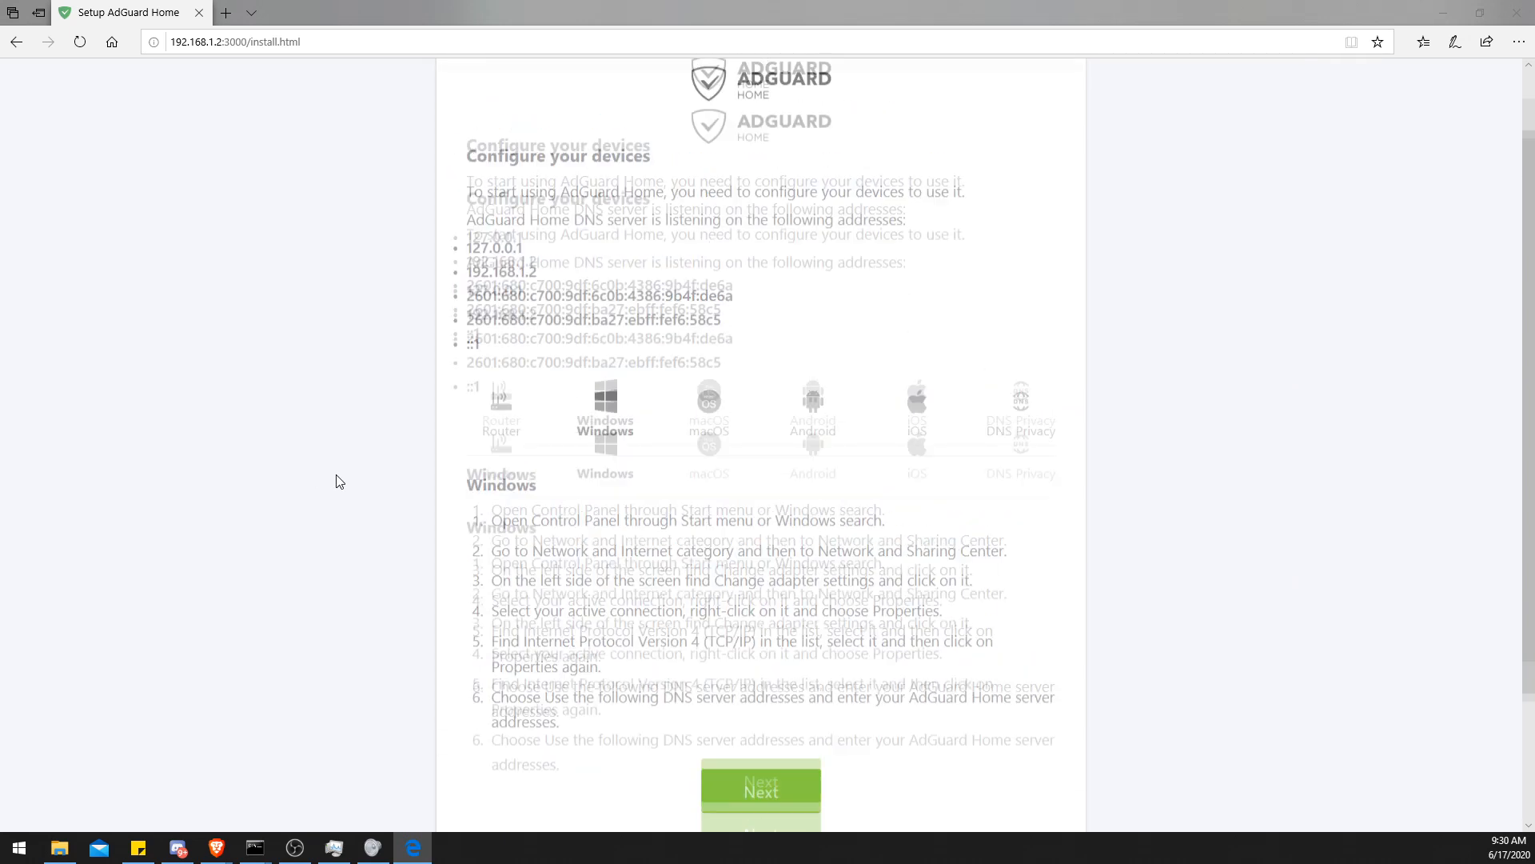
left_click(226, 12)
left_click_drag(285, 27, 664, 77)
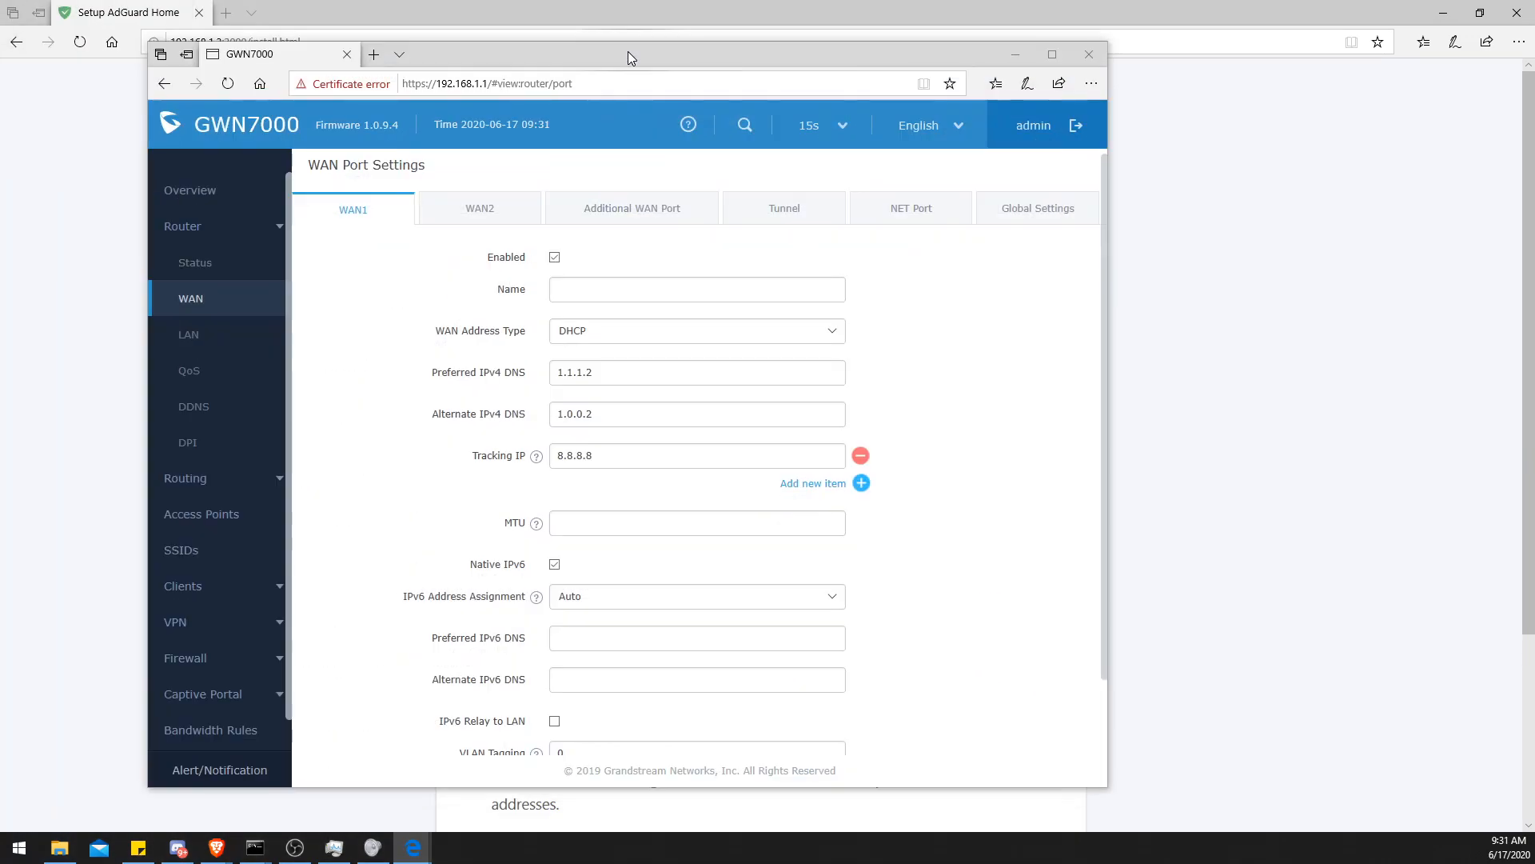
double_click(627, 51)
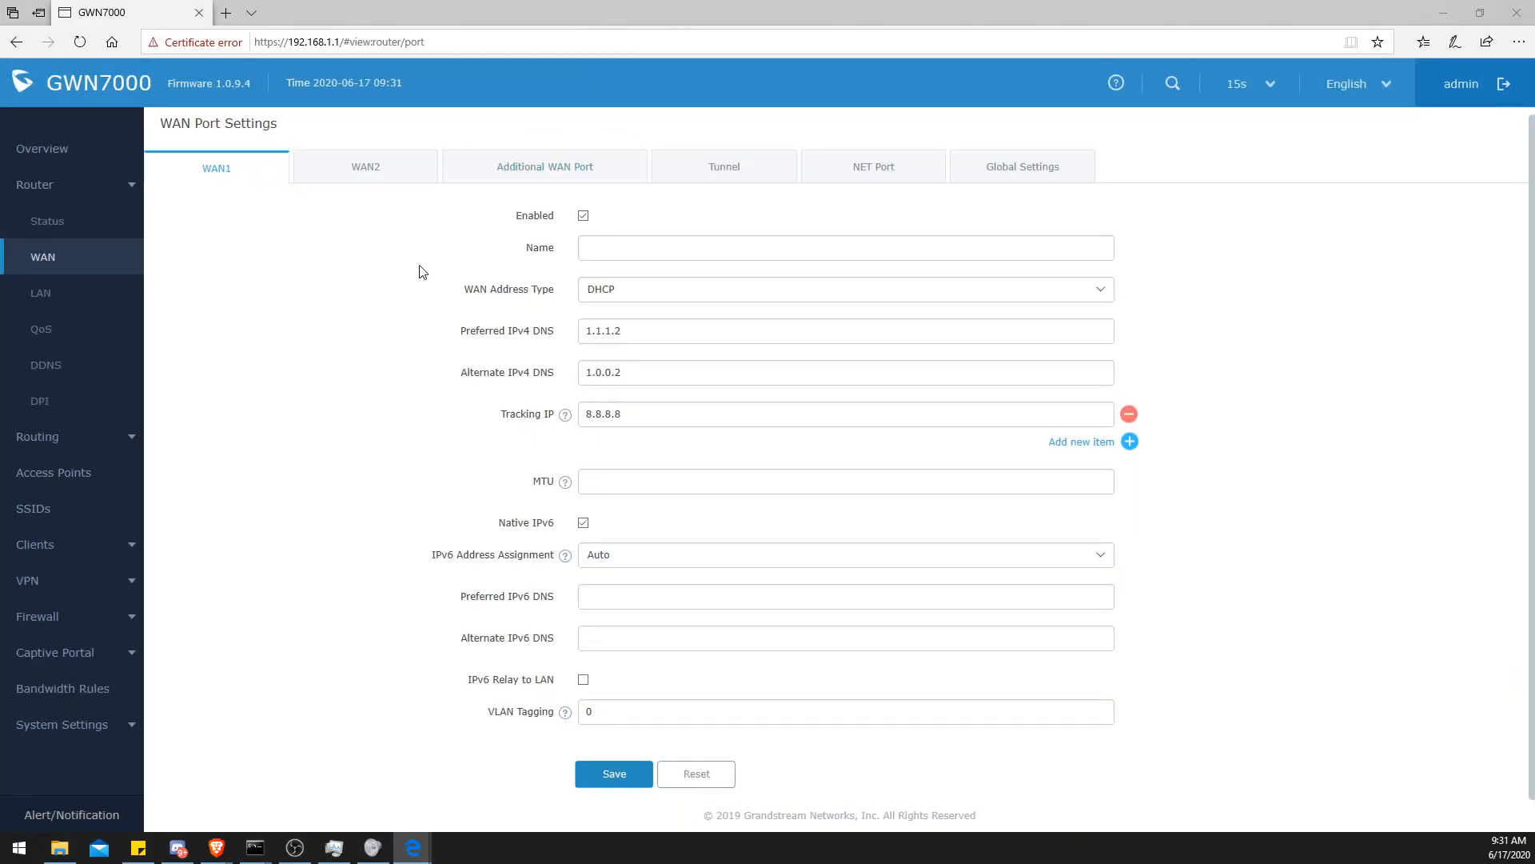
left_click_drag(463, 332, 560, 335)
double_click(622, 329)
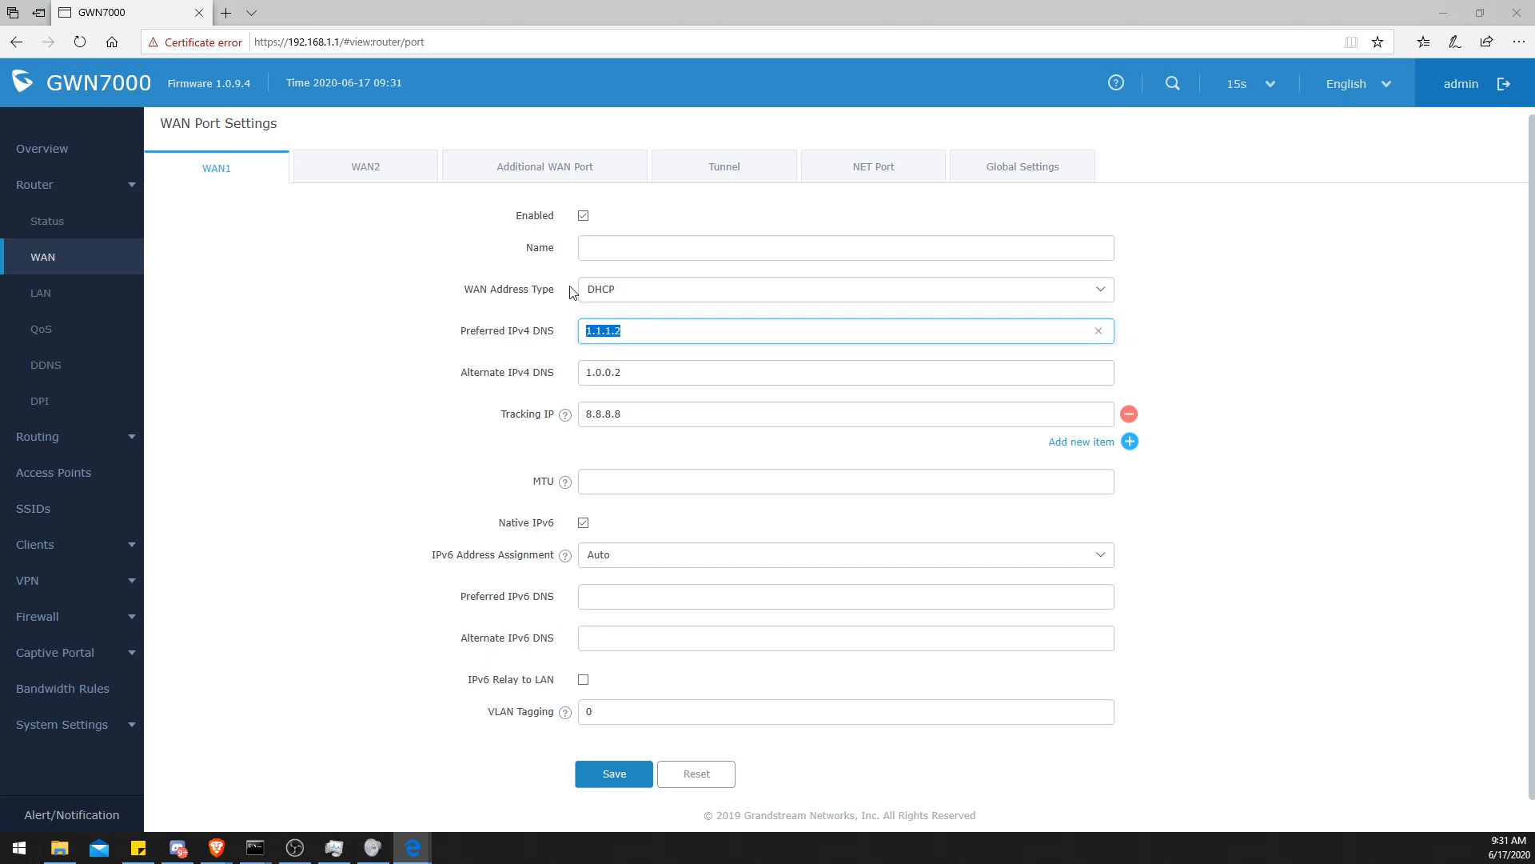
type("192.168.1.")
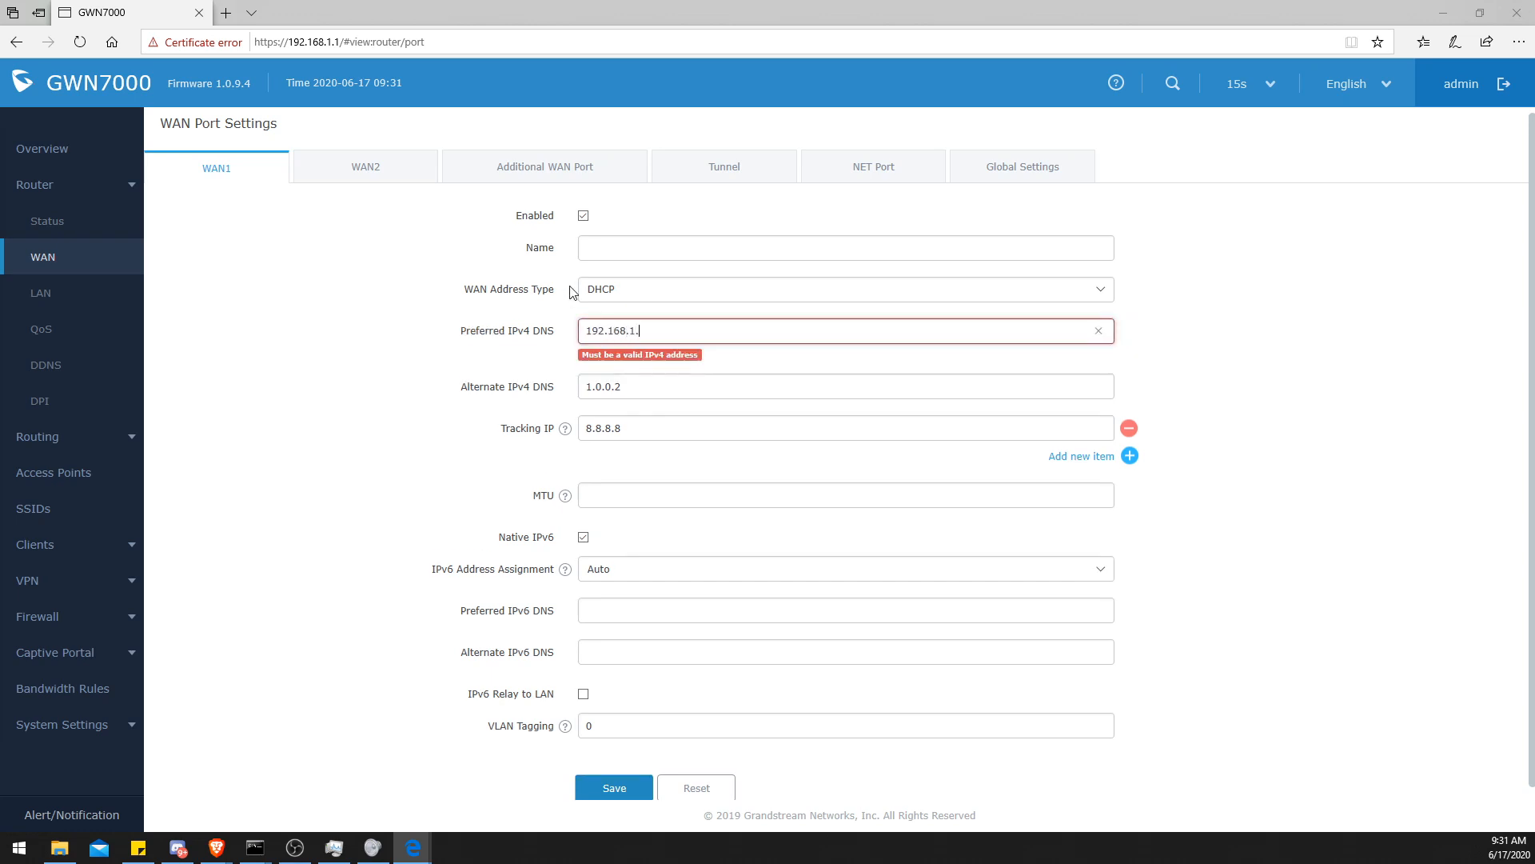
type("2")
- Clear the Alternate IPv4 DNS, then save and apply the WAN port settings
double_click(640, 375)
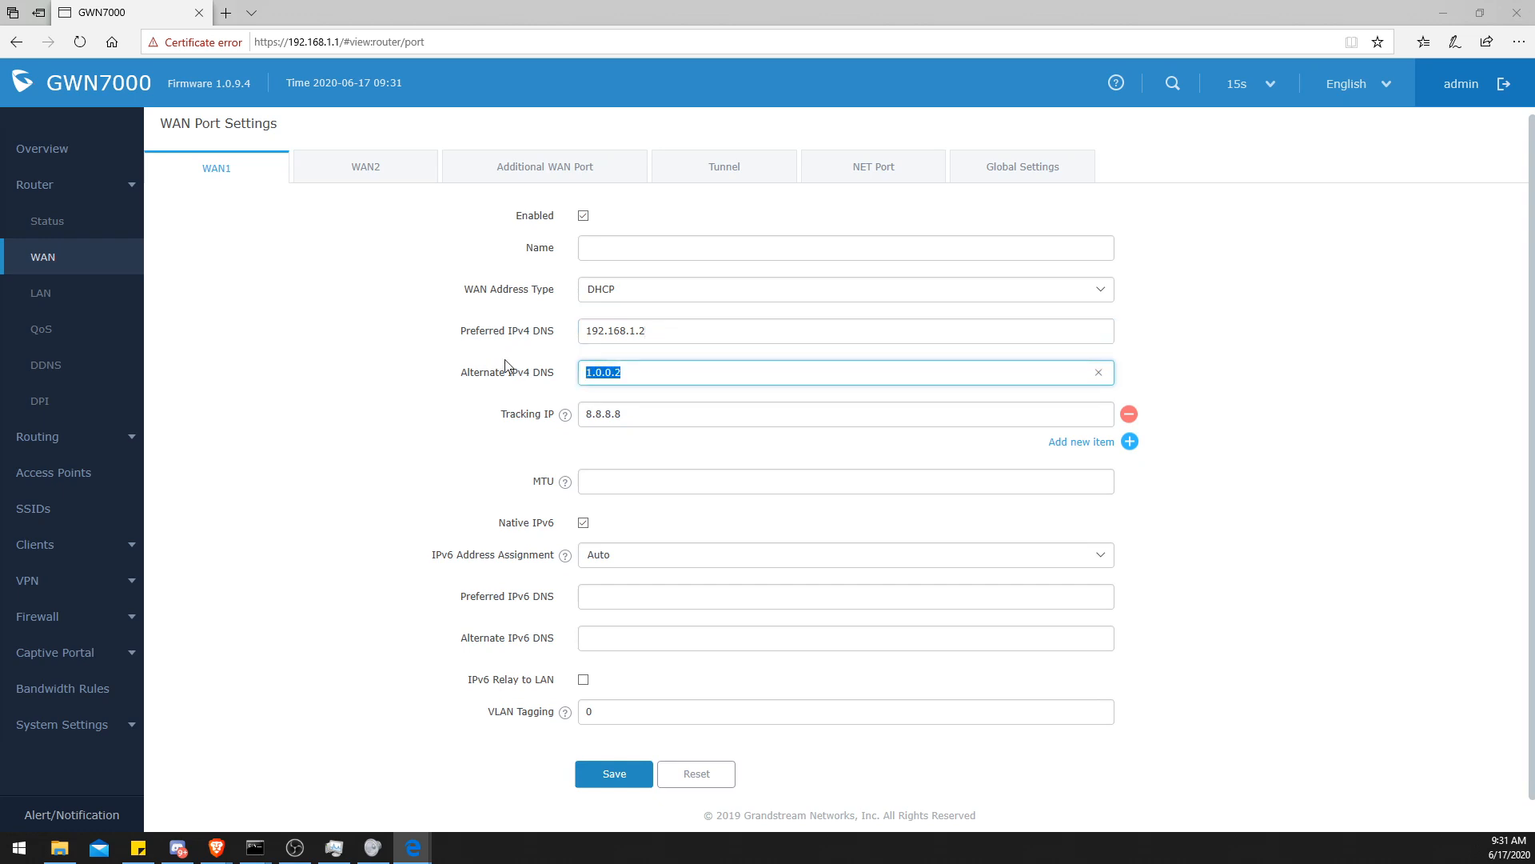
key("BackSpace")
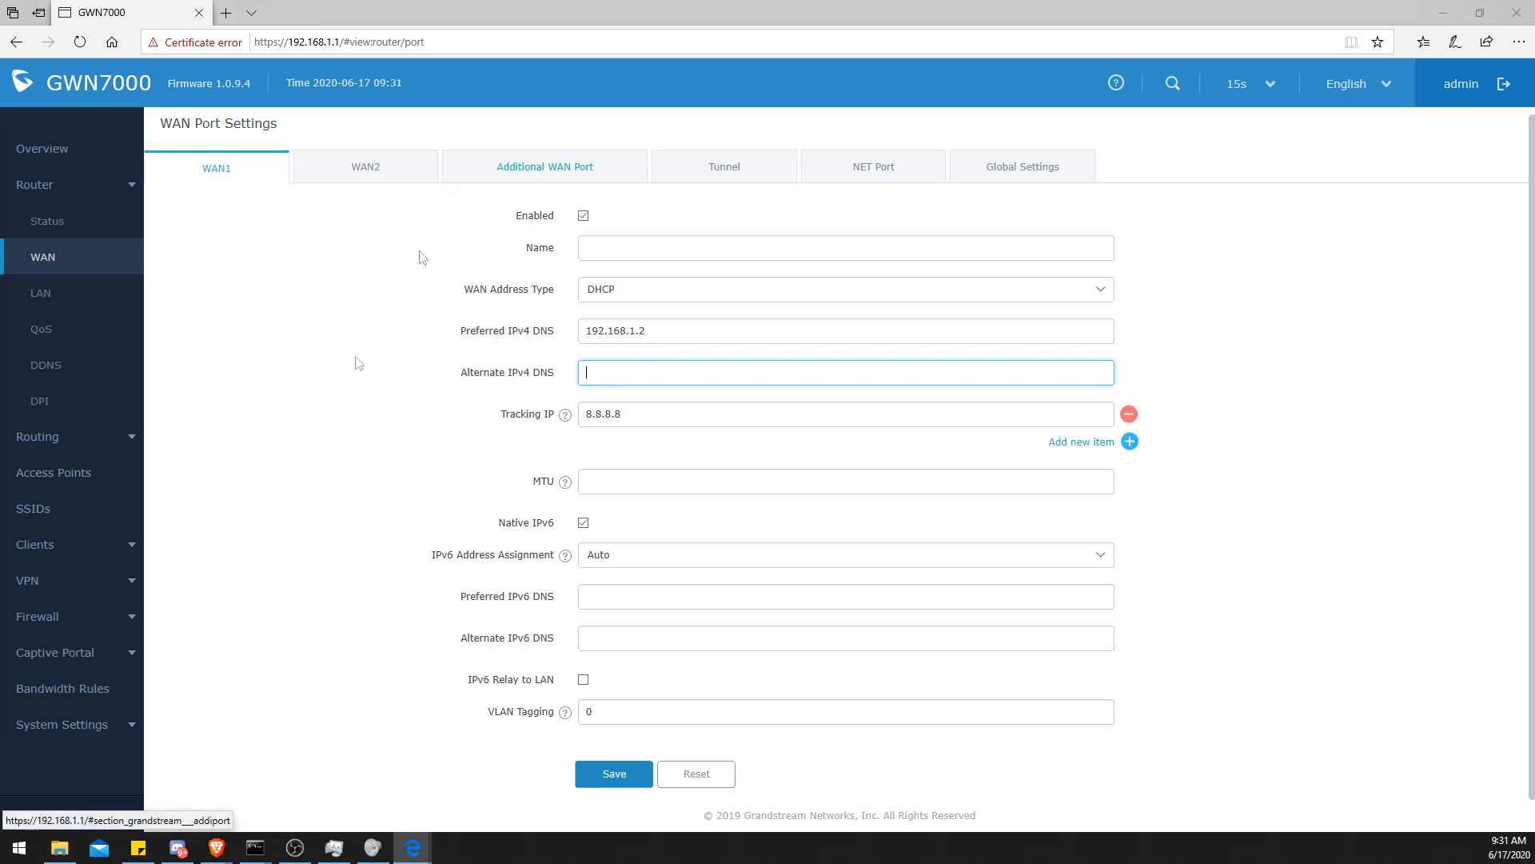
left_click(456, 459)
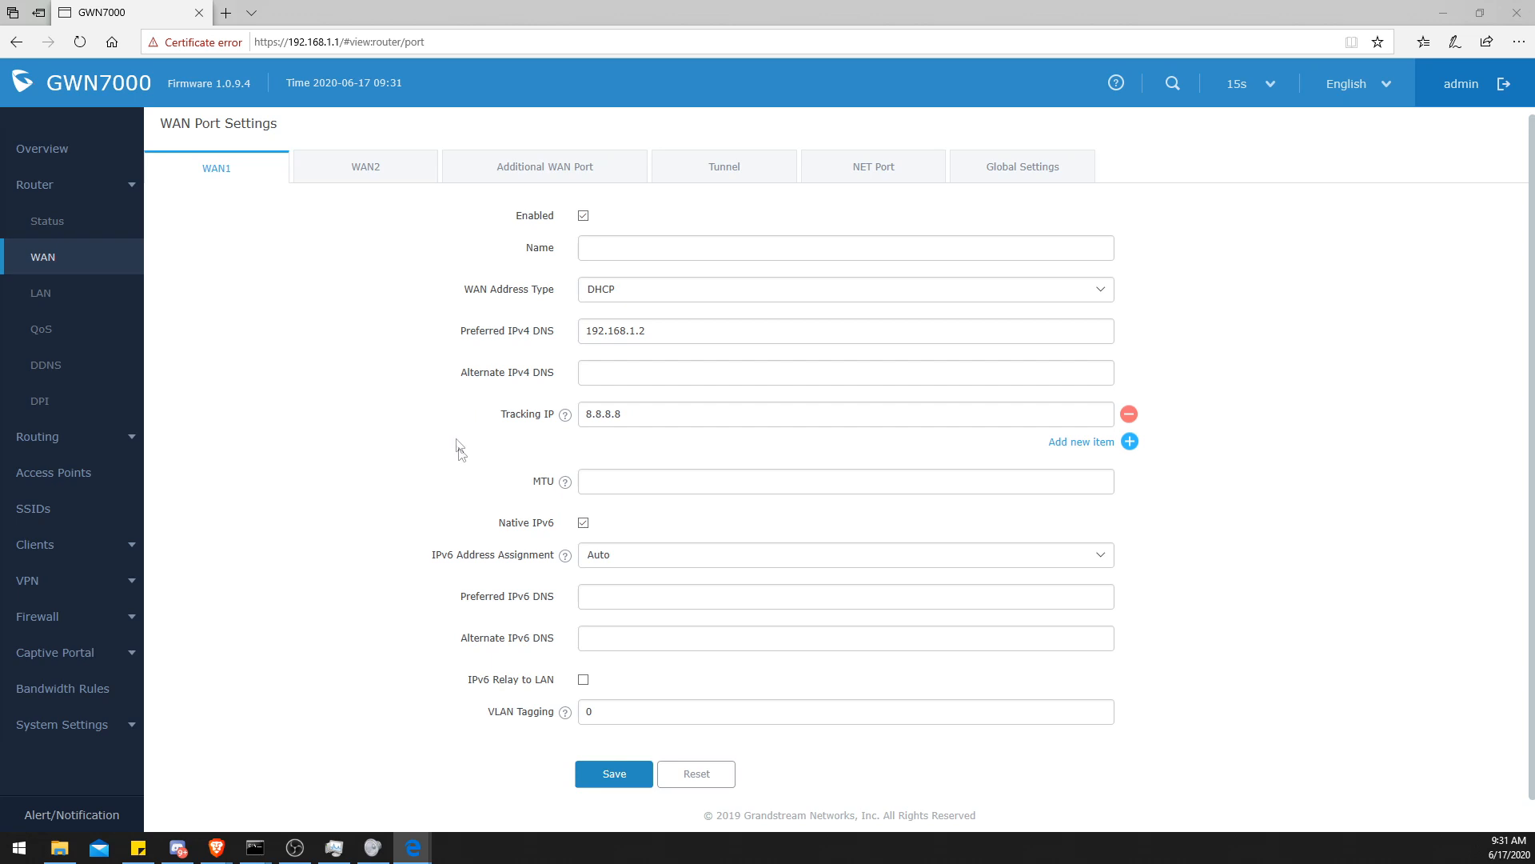
left_click(612, 775)
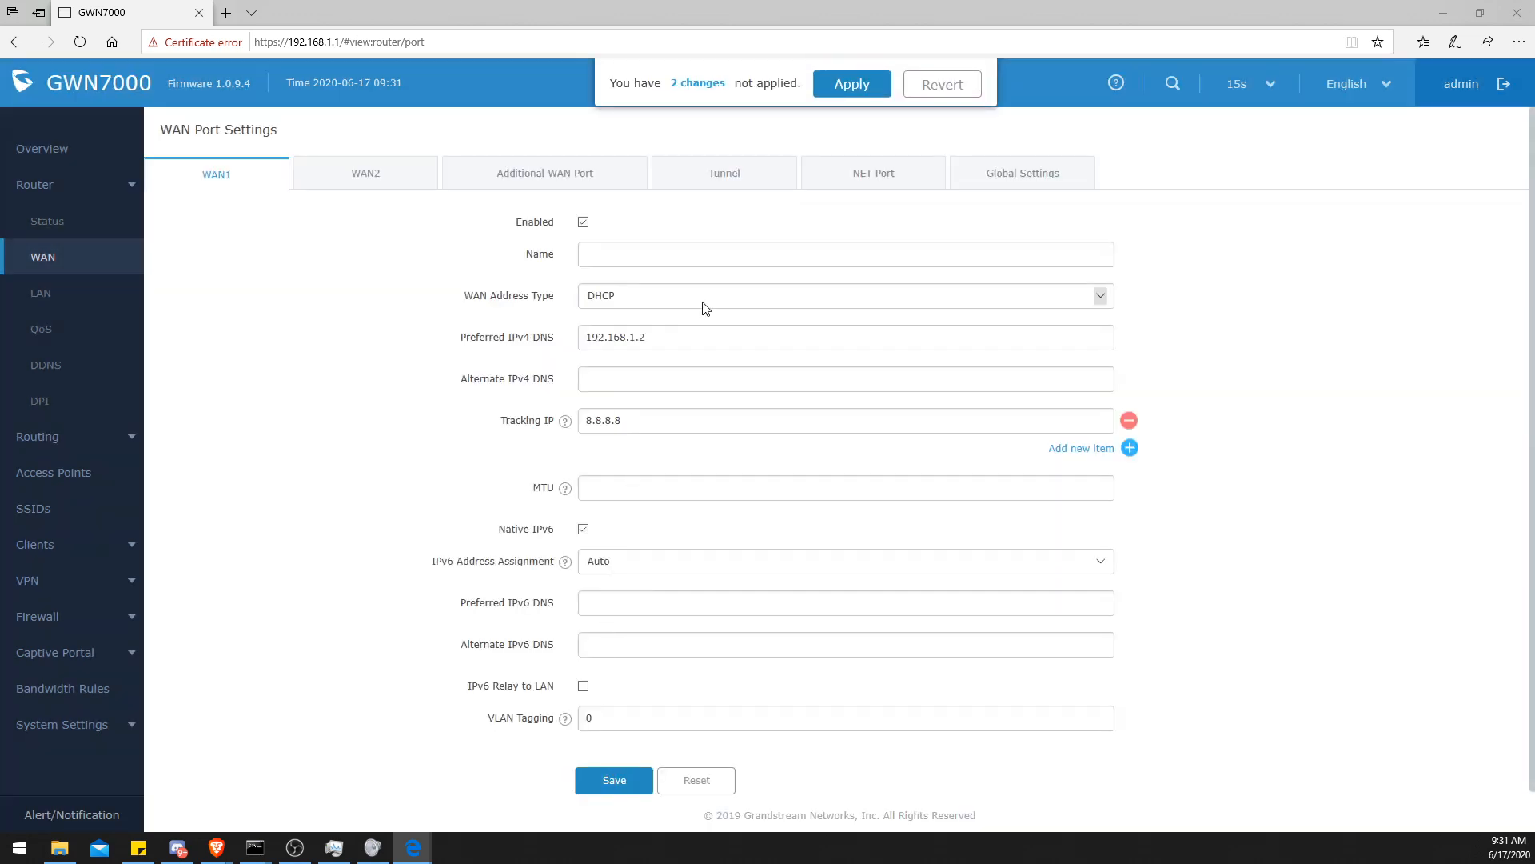
left_click(852, 83)
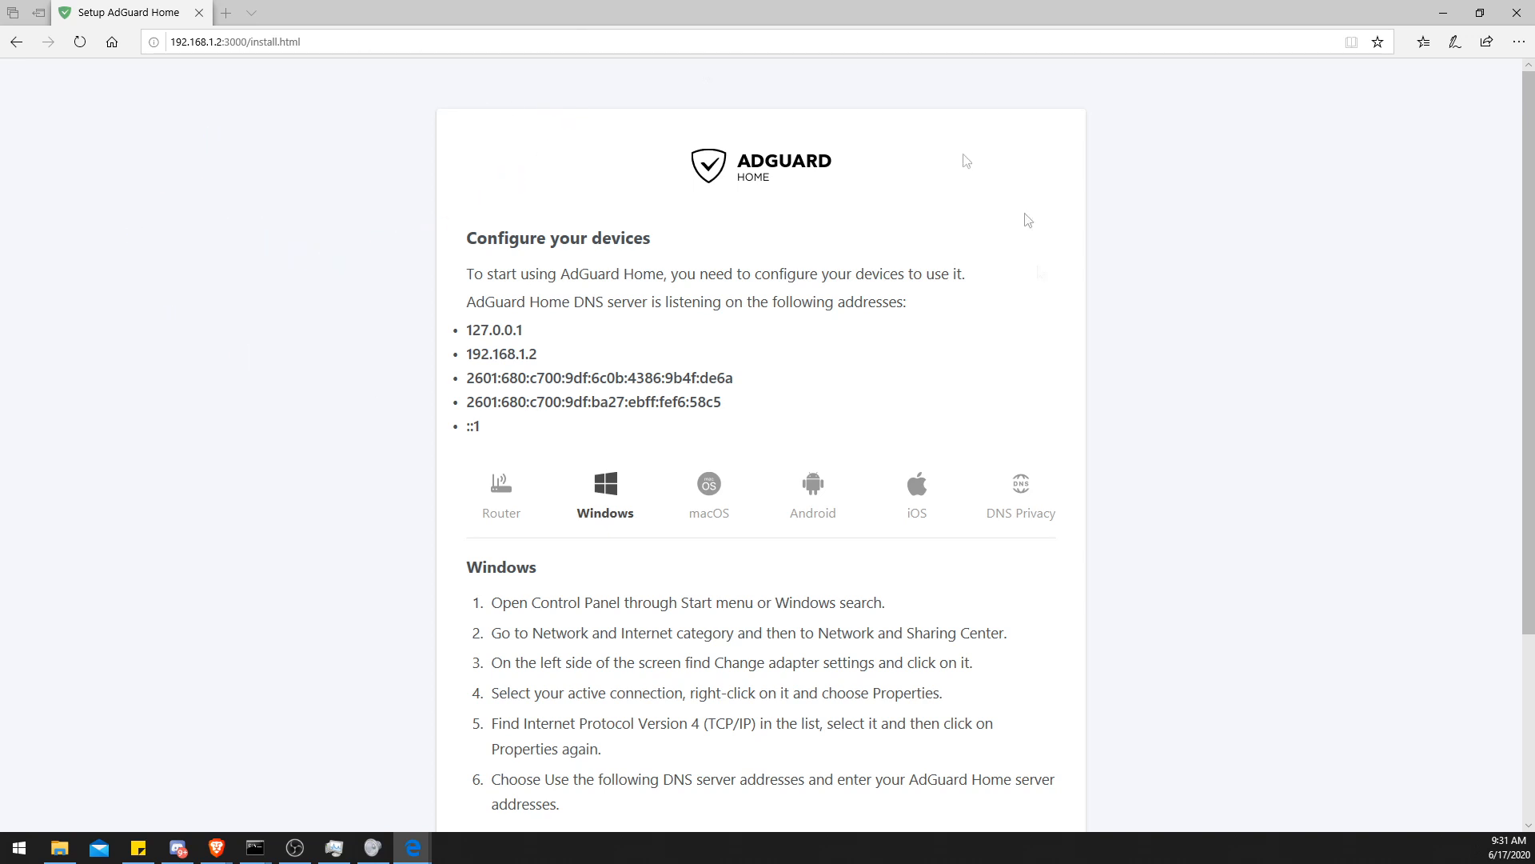
- Finish the setup wizard and open the AdGuard Home dashboard
scroll(480, 383, "down", 3)
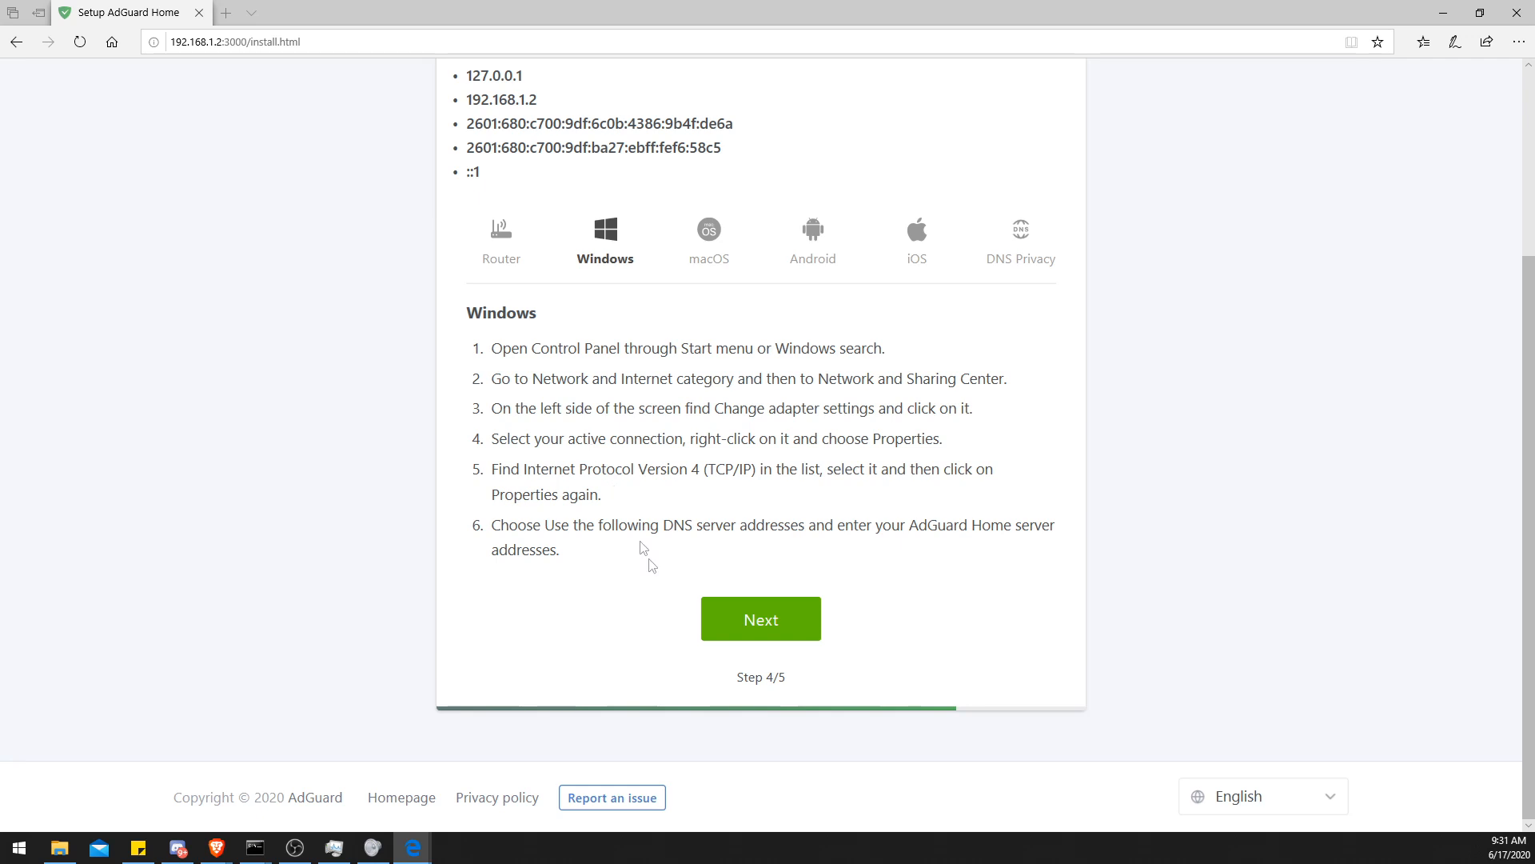
left_click(784, 624)
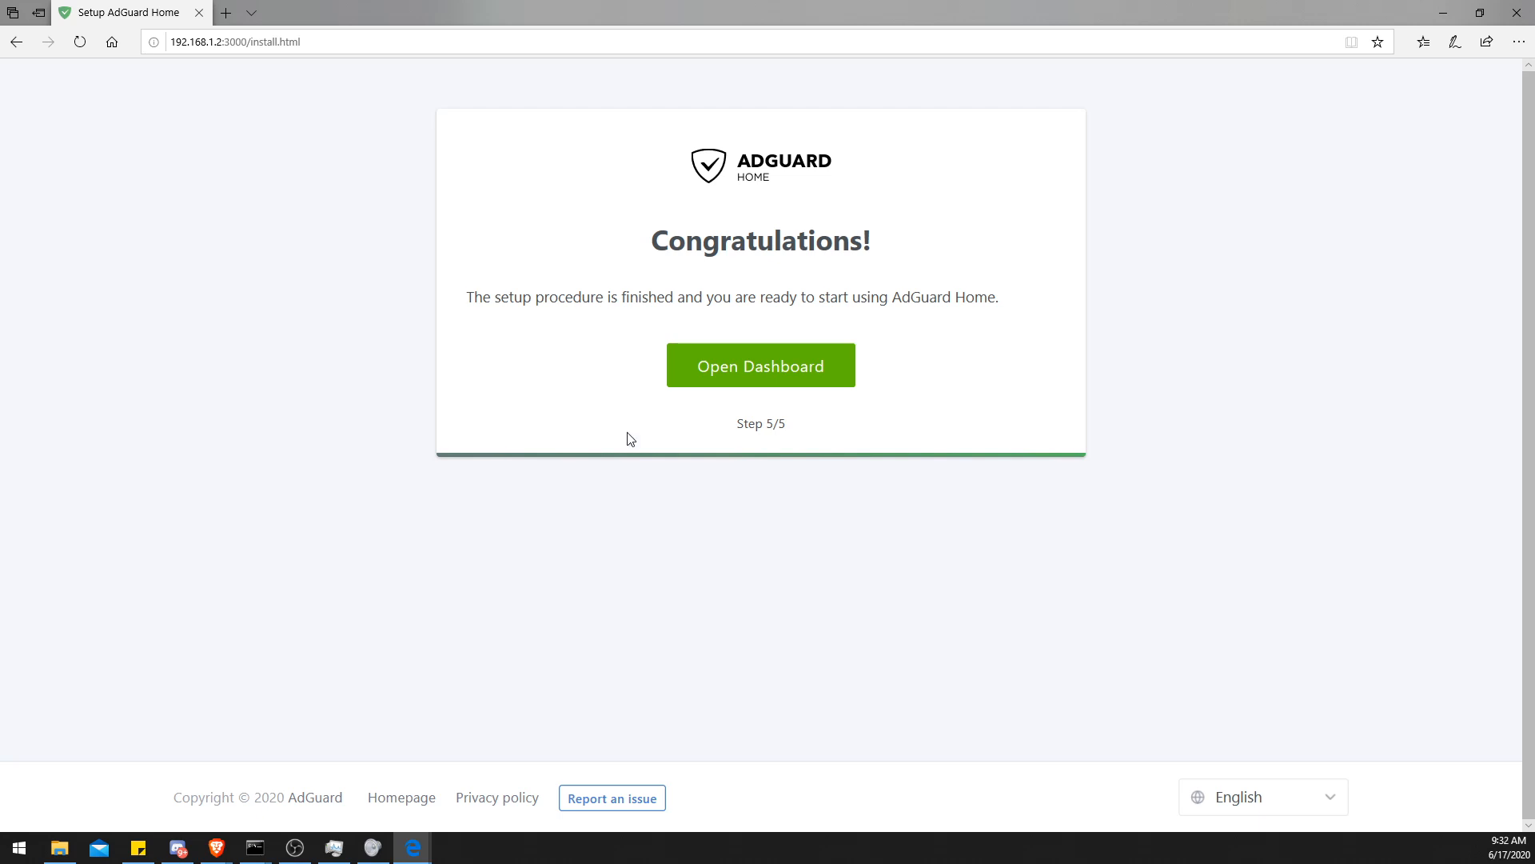
left_click(720, 375)
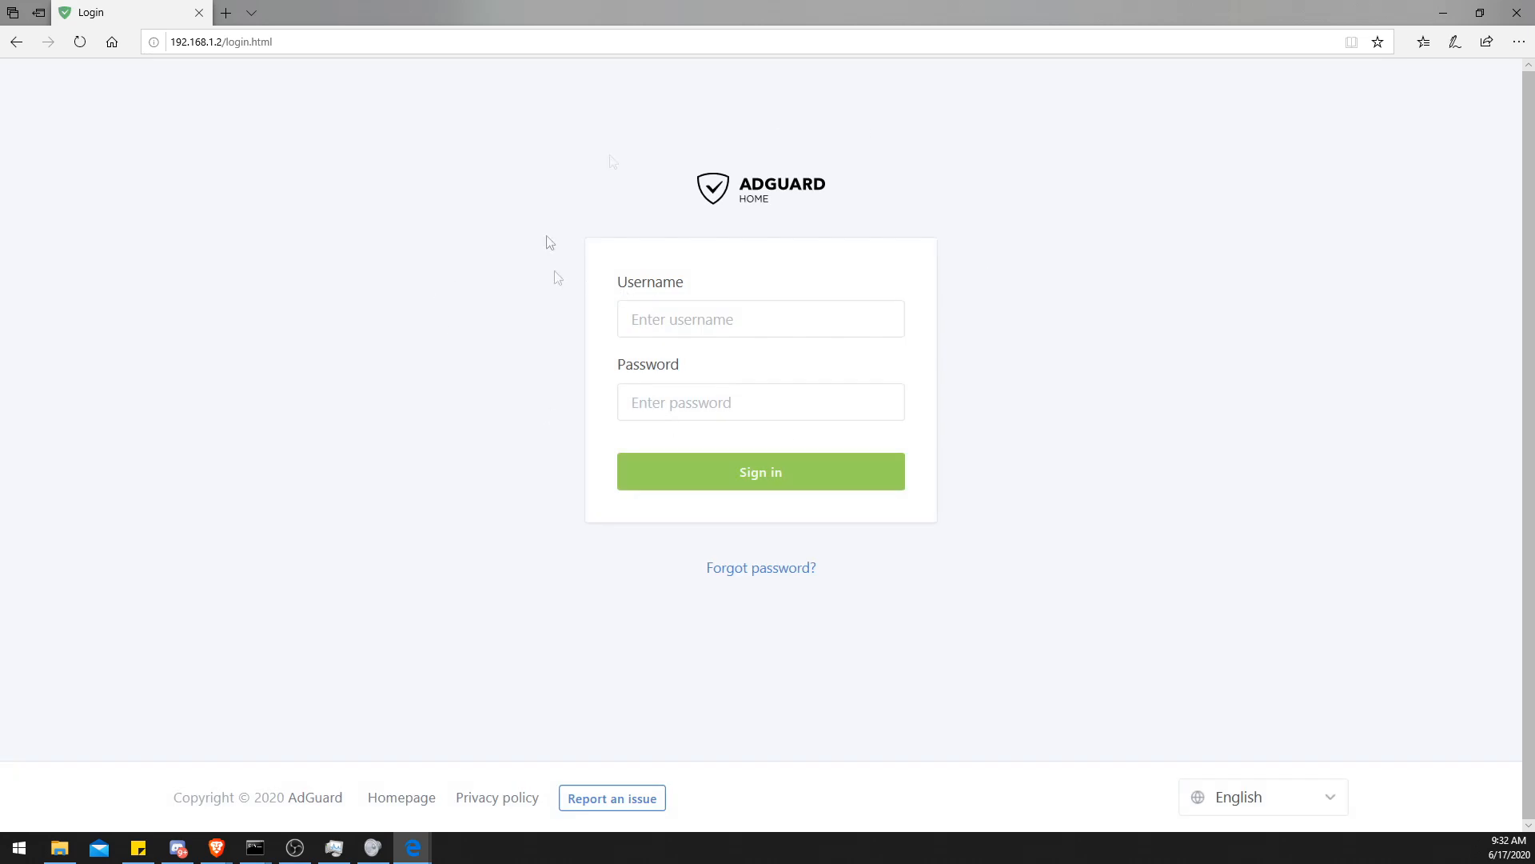
- Sign in with username admin and the account password, and dismiss the browser's save-password prompt
left_click(695, 314)
type("admin")
key("Tab")
type("••••")
key("BackSpace")
key("BackSpace")
key("BackSpace")
key("BackSpace")
key("BackSpace")
type("•••••••••")
key("Return")
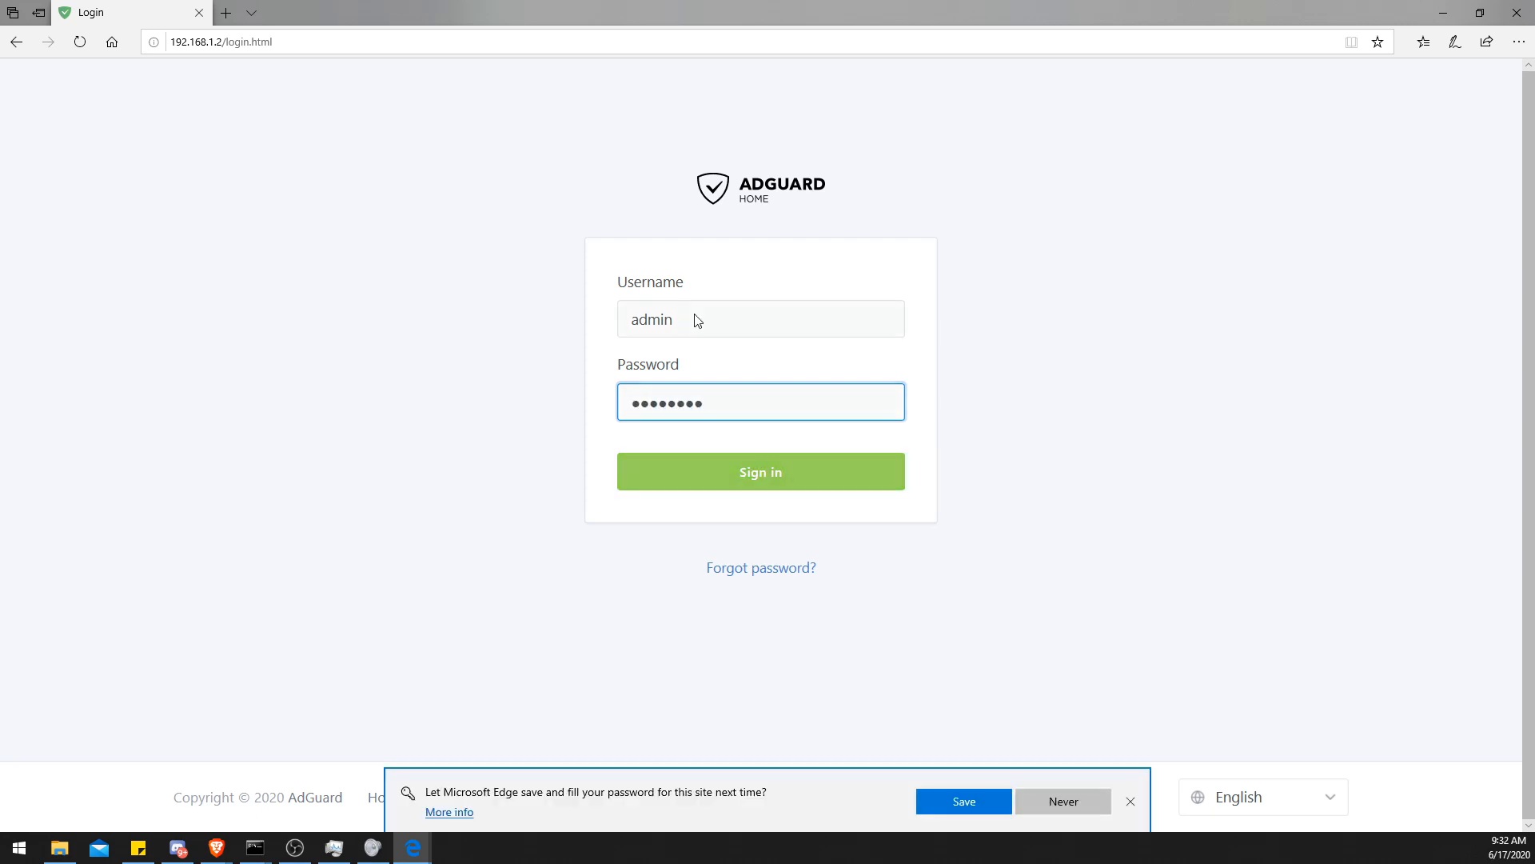
left_click(1130, 801)
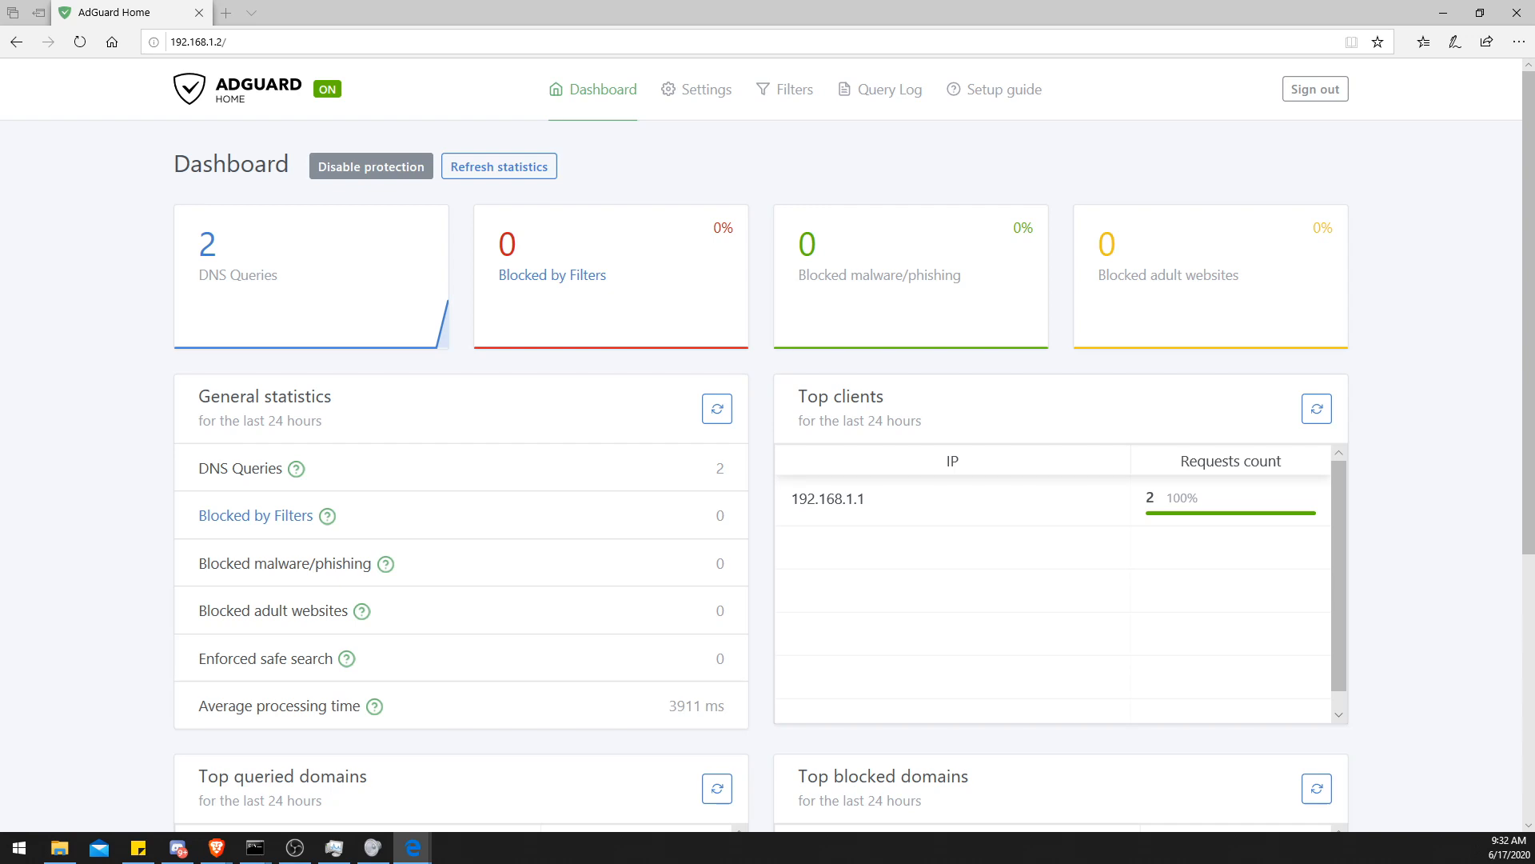
- Reload the dashboard and review its query statistics, top clients and top queried domains
scroll(103, 256, "down", 3)
scroll(103, 256, "up", 3)
left_click(79, 43)
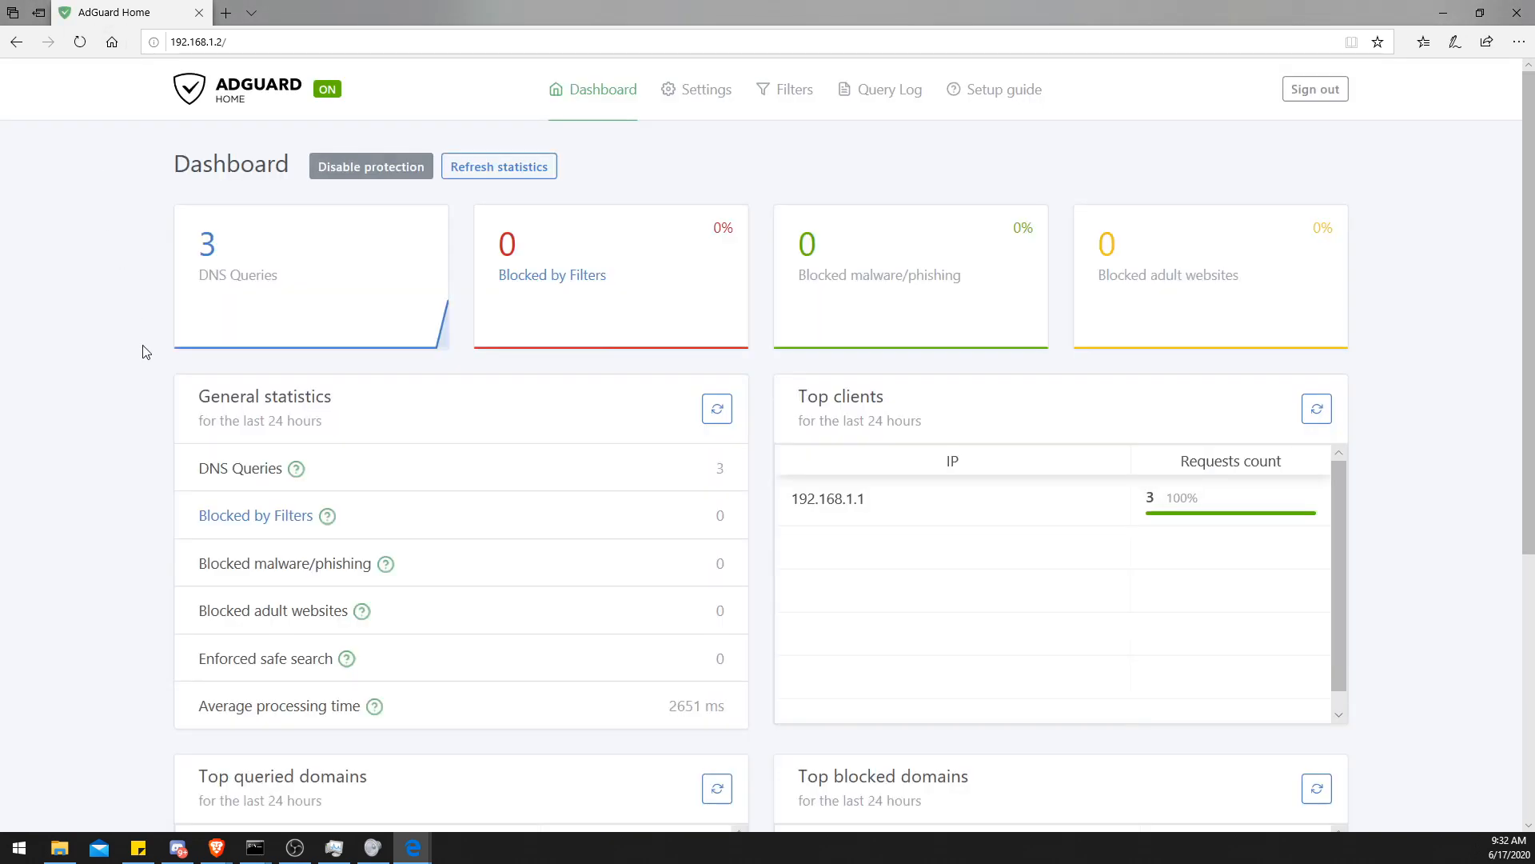
scroll(146, 352, "down", 5)
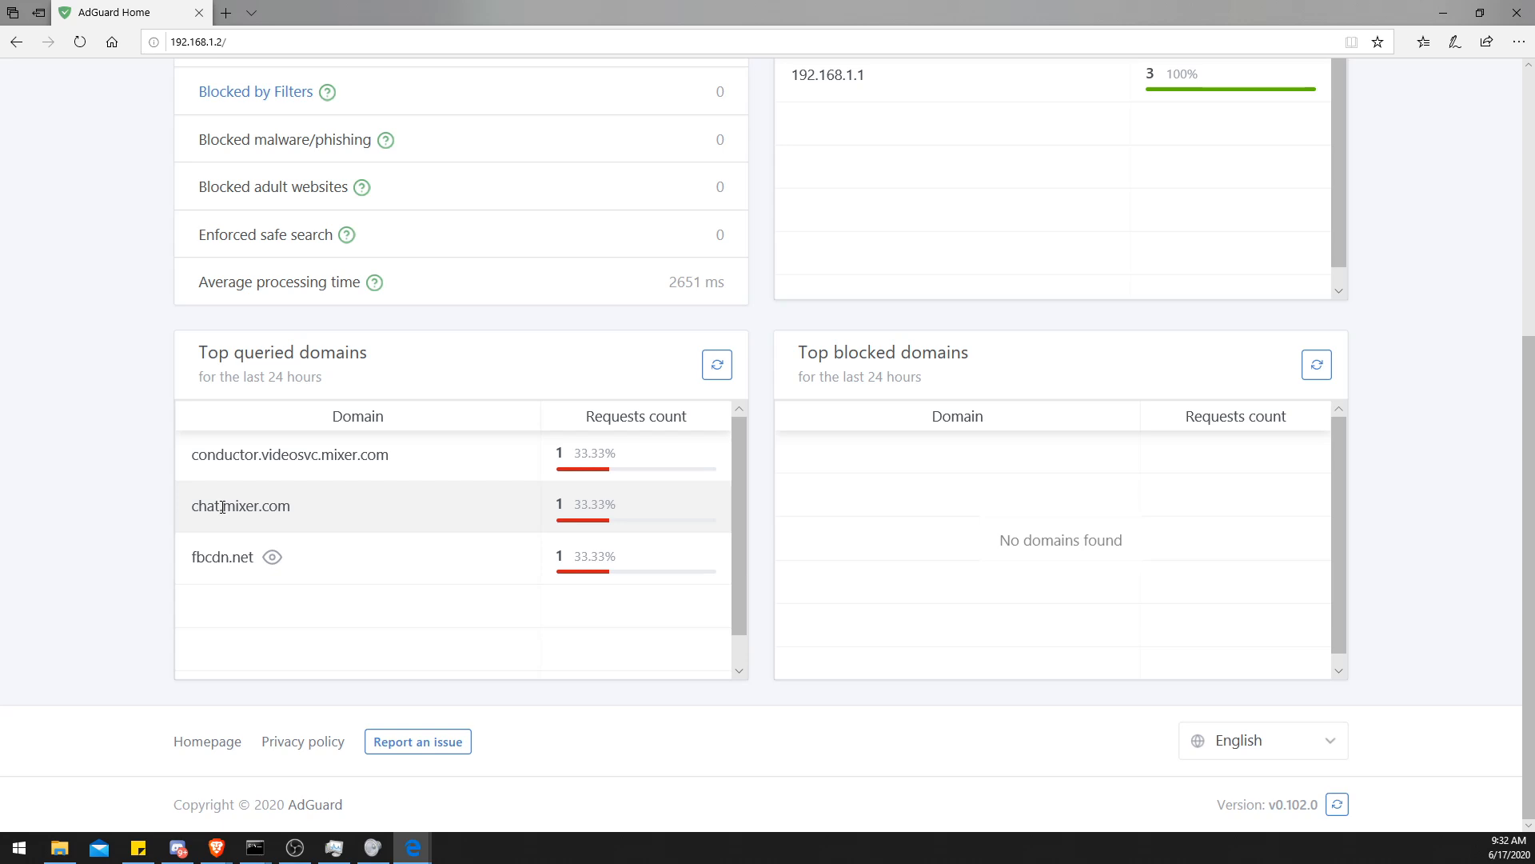
scroll(228, 504, "up", 5)
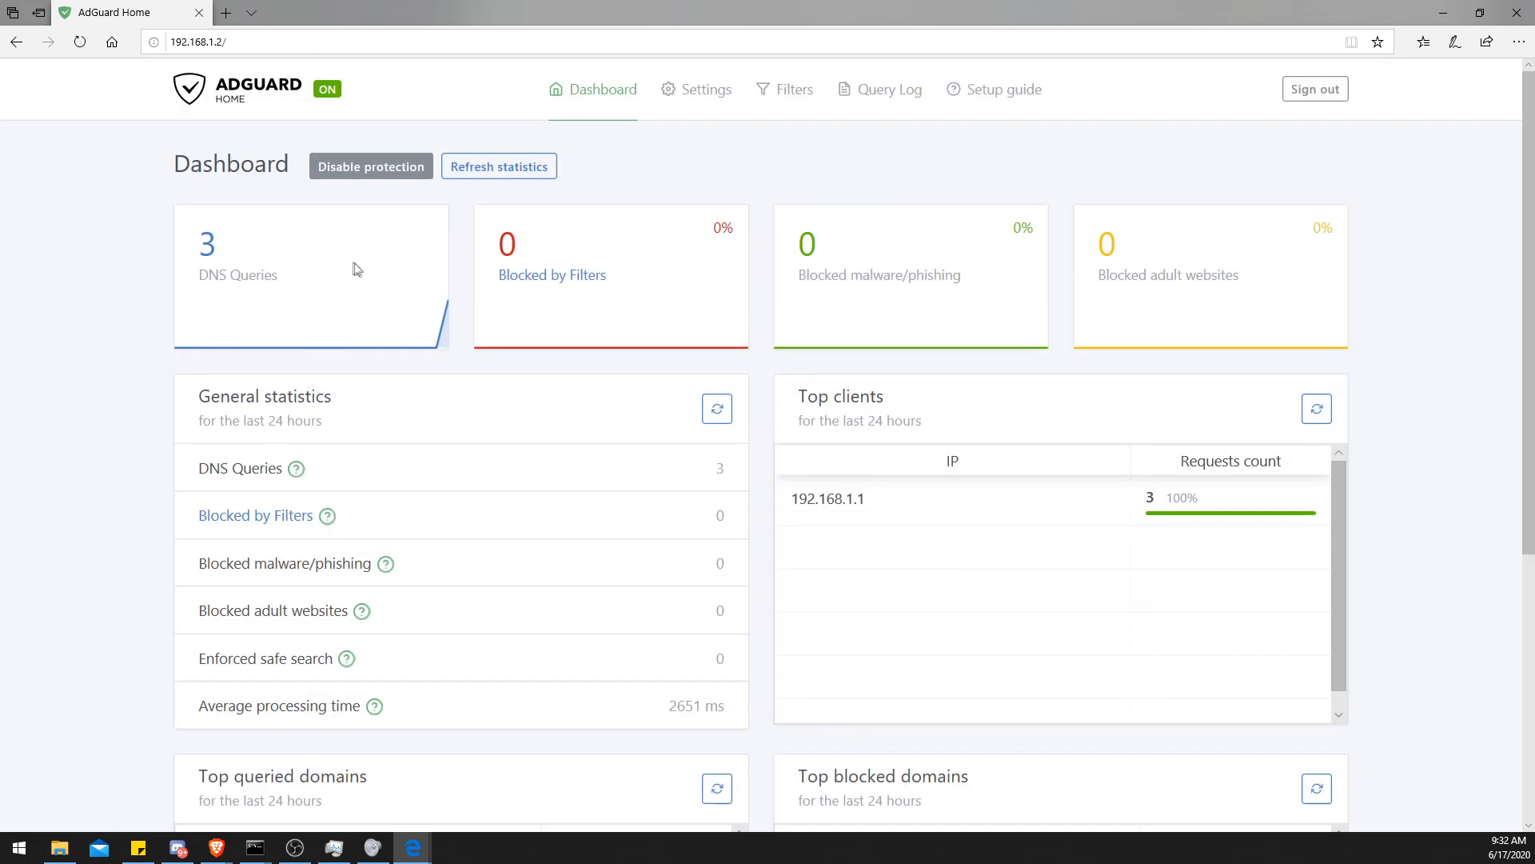
scroll(447, 289, "down", 5)
scroll(450, 288, "up", 3)
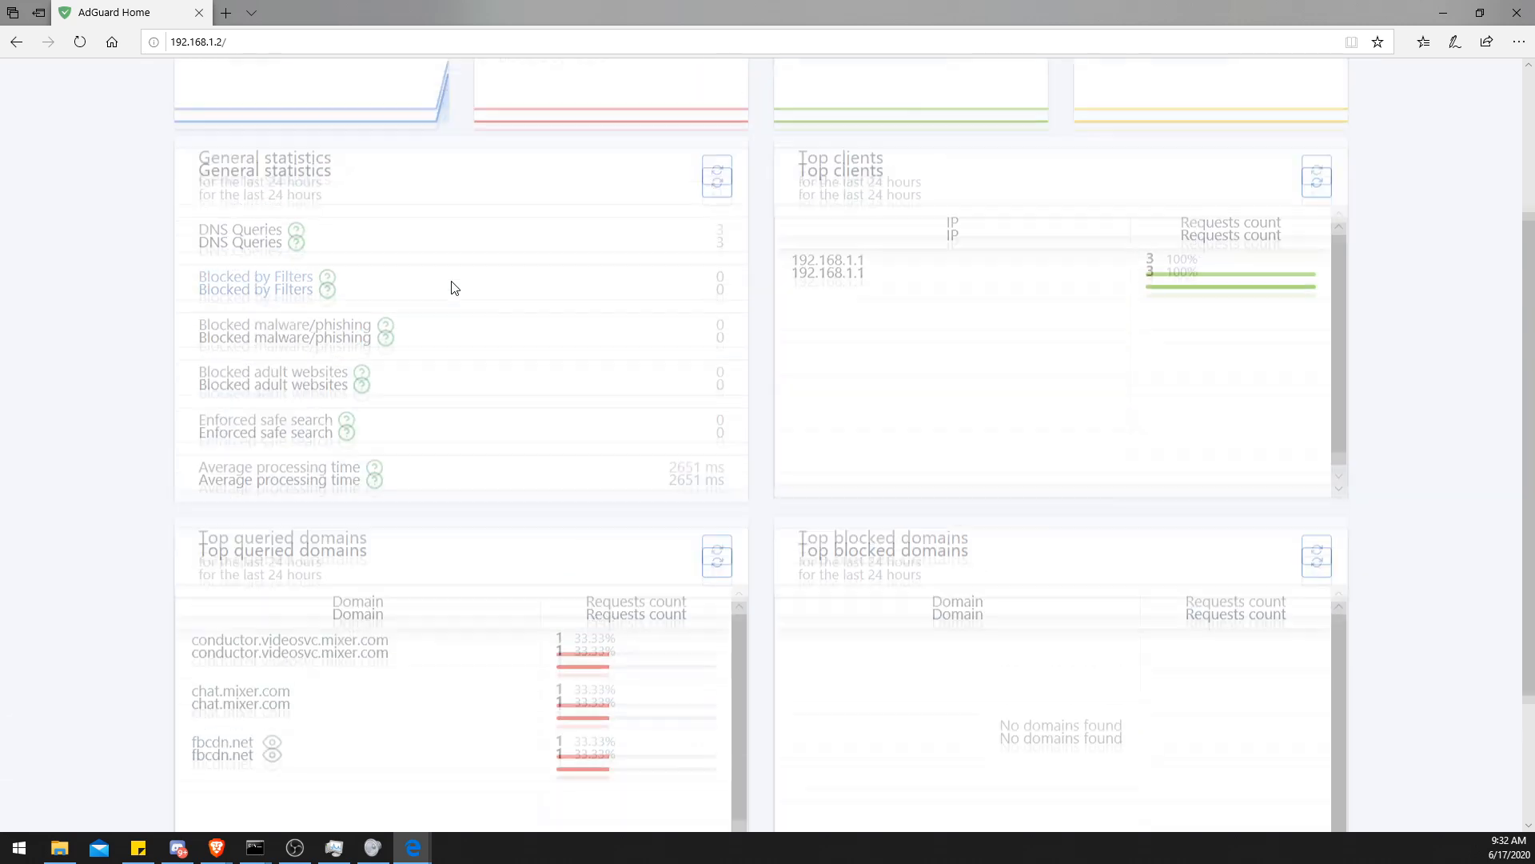
scroll(870, 320, "up", 3)
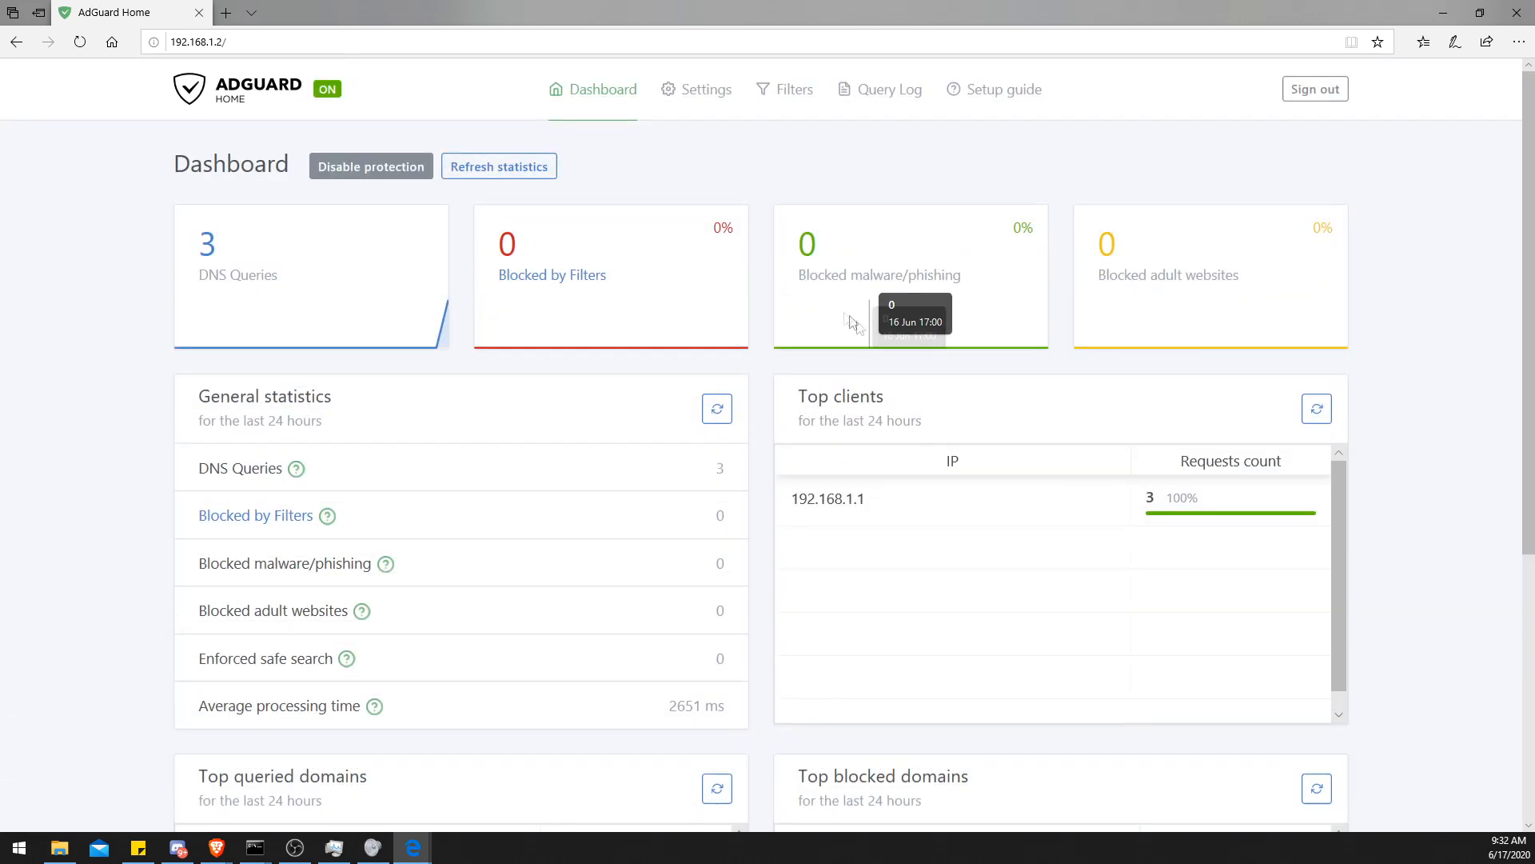
- Open the DNS settings page and review the upstream, bootstrap and access settings
left_click(684, 98)
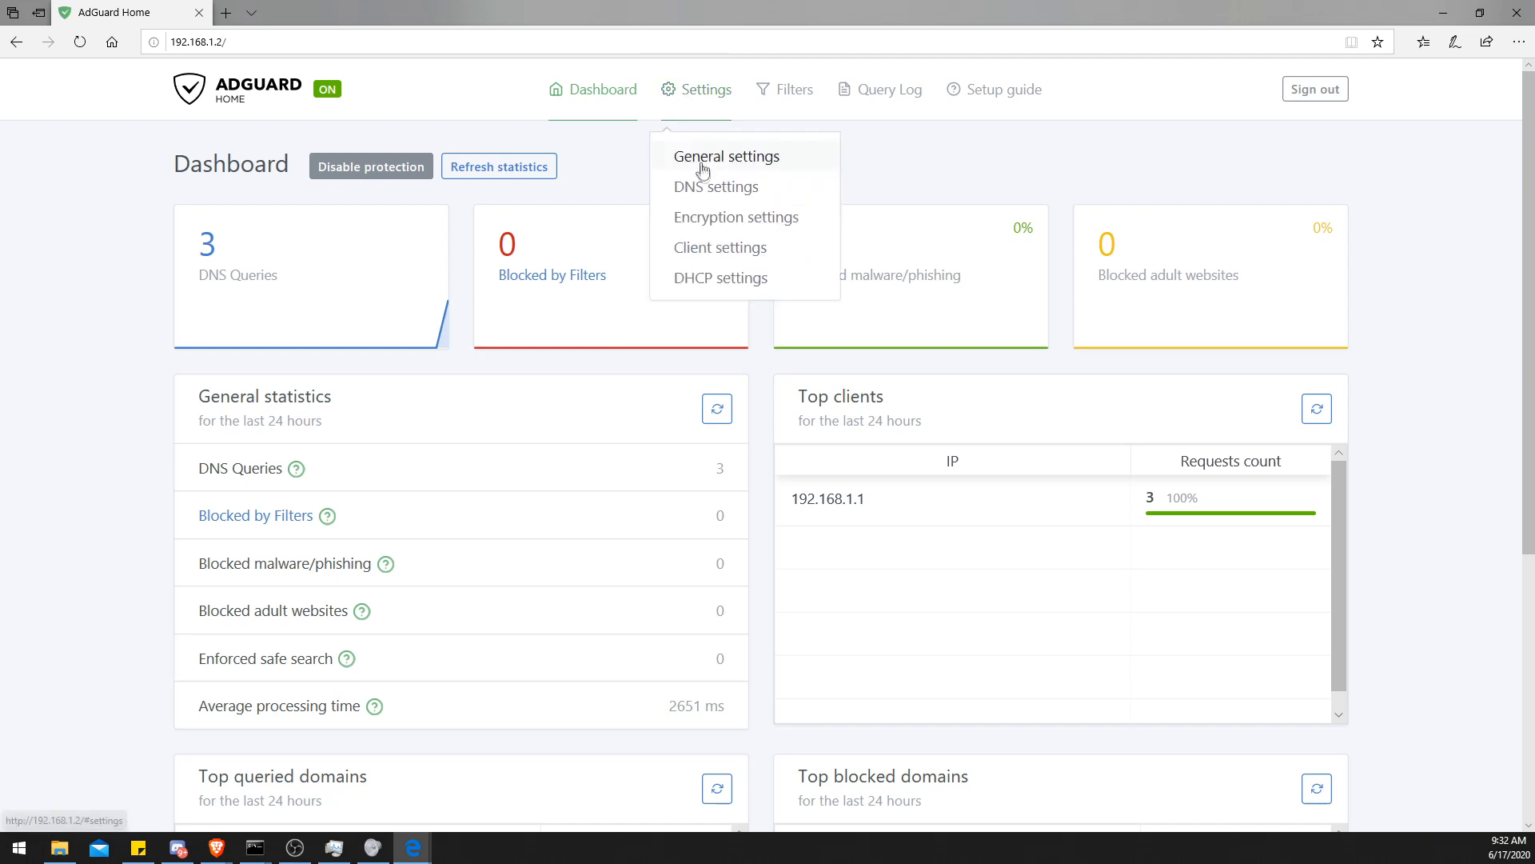
left_click(704, 189)
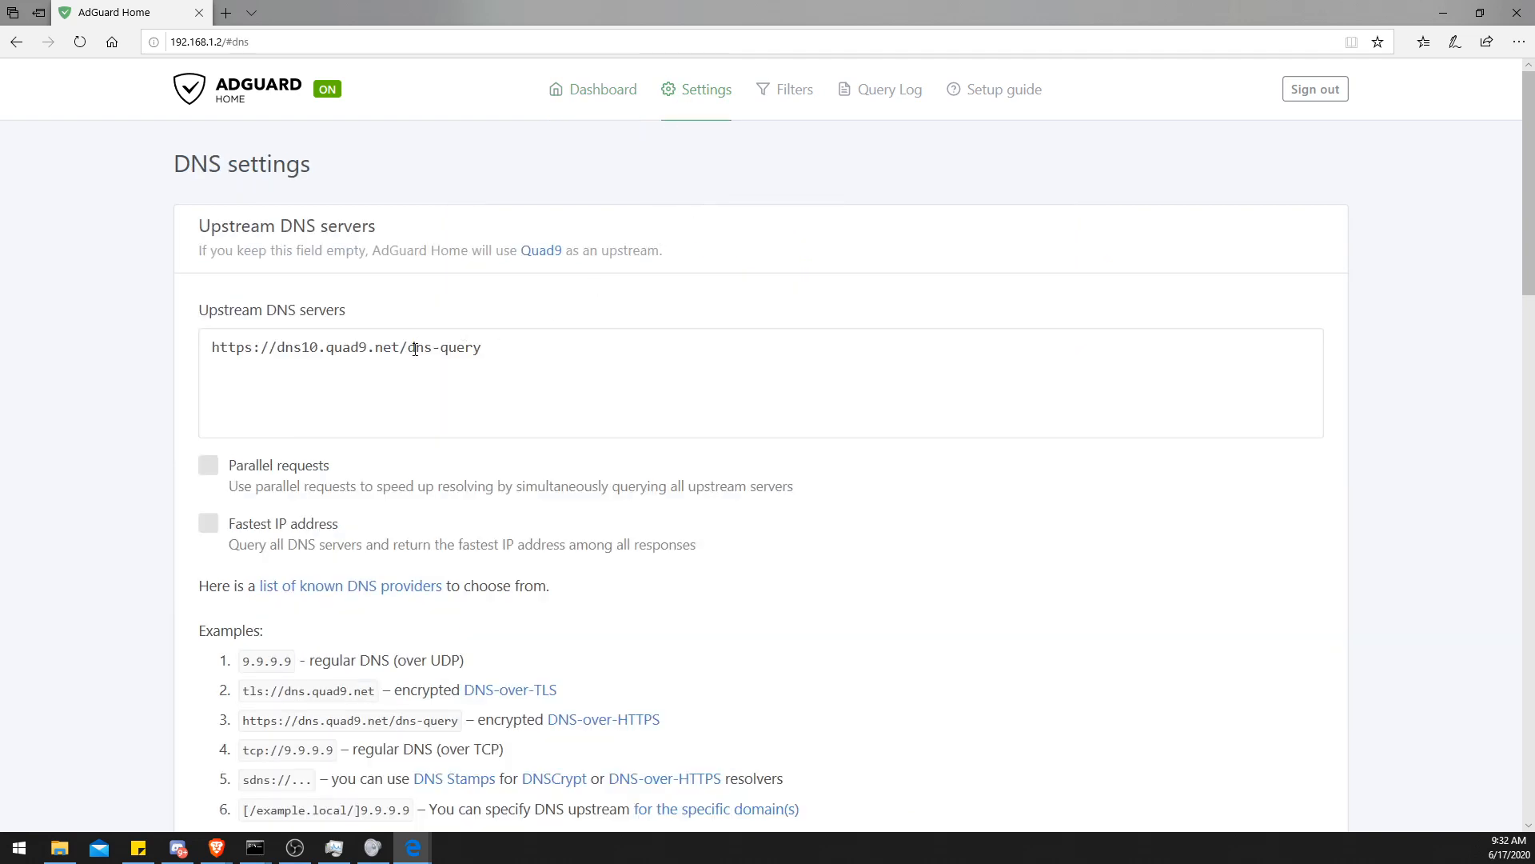
scroll(288, 369, "down", 7)
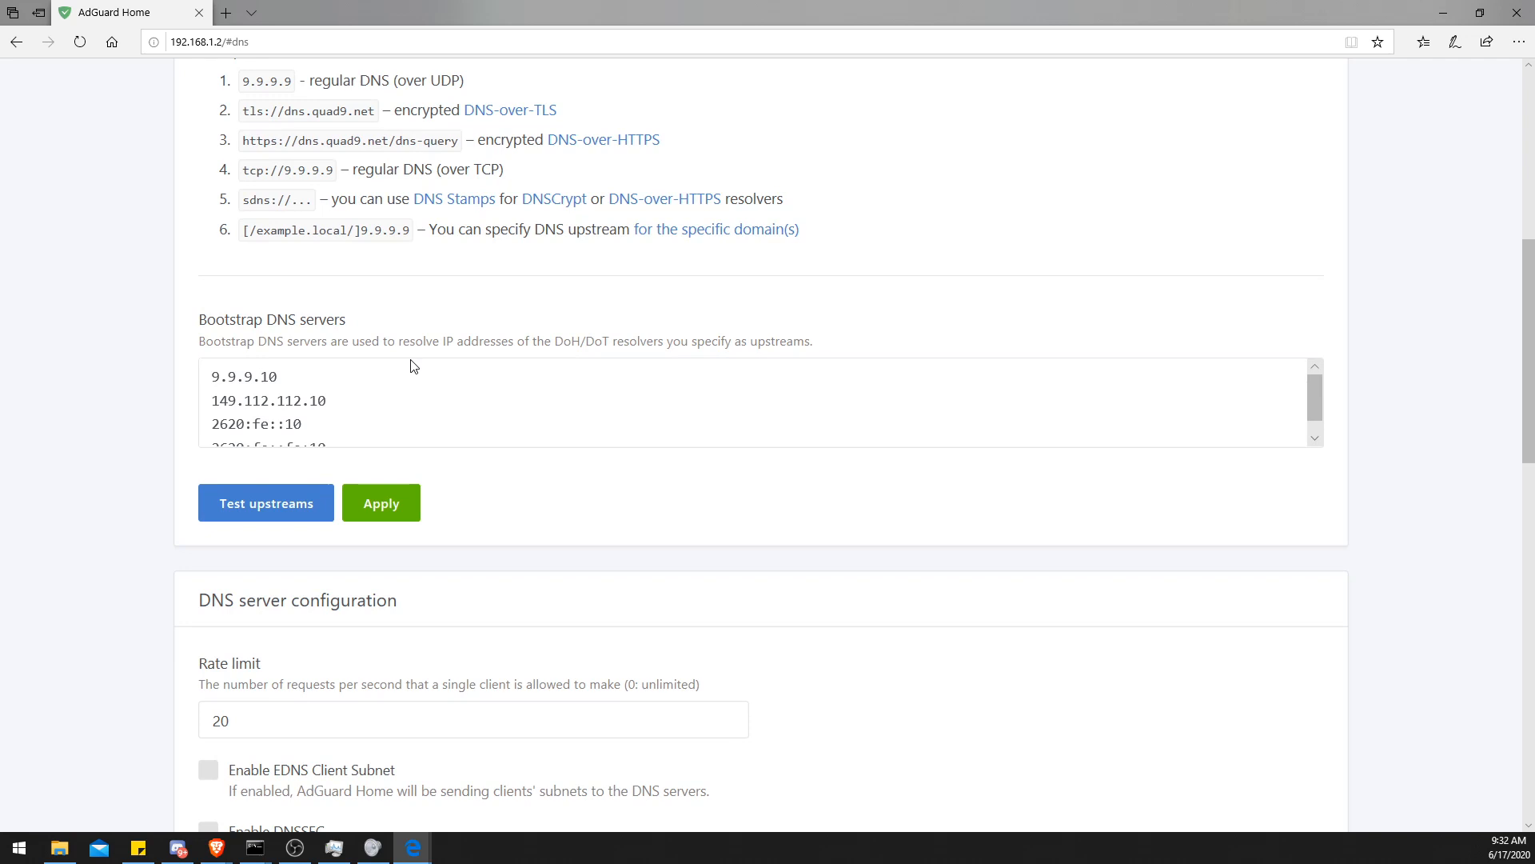
scroll(411, 360, "up", 3)
scroll(242, 488, "down", 1)
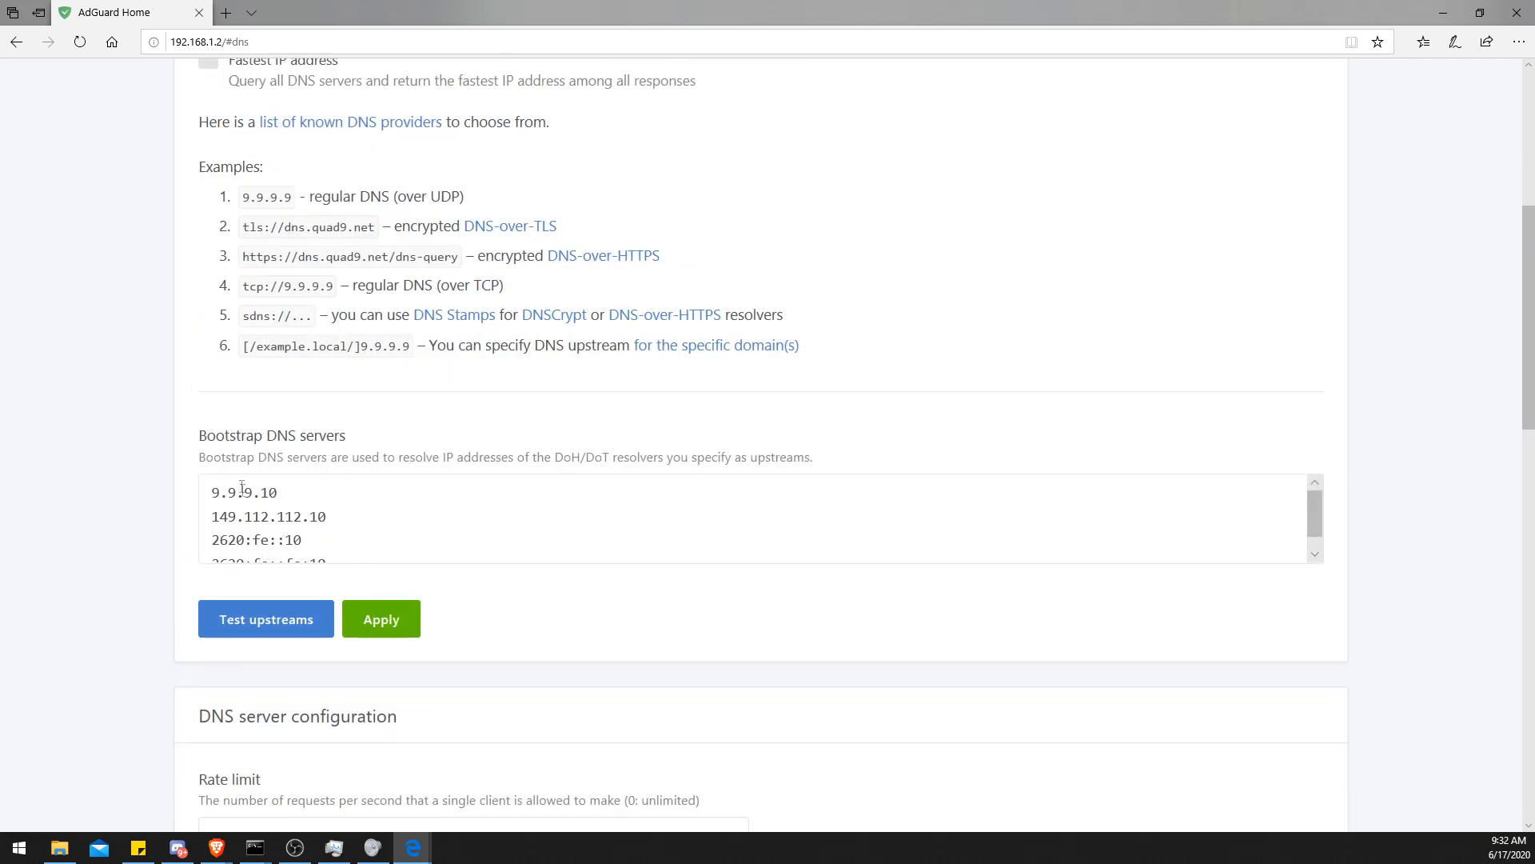
scroll(210, 374, "up", 5)
left_click(365, 351)
scroll(365, 351, "down", 5)
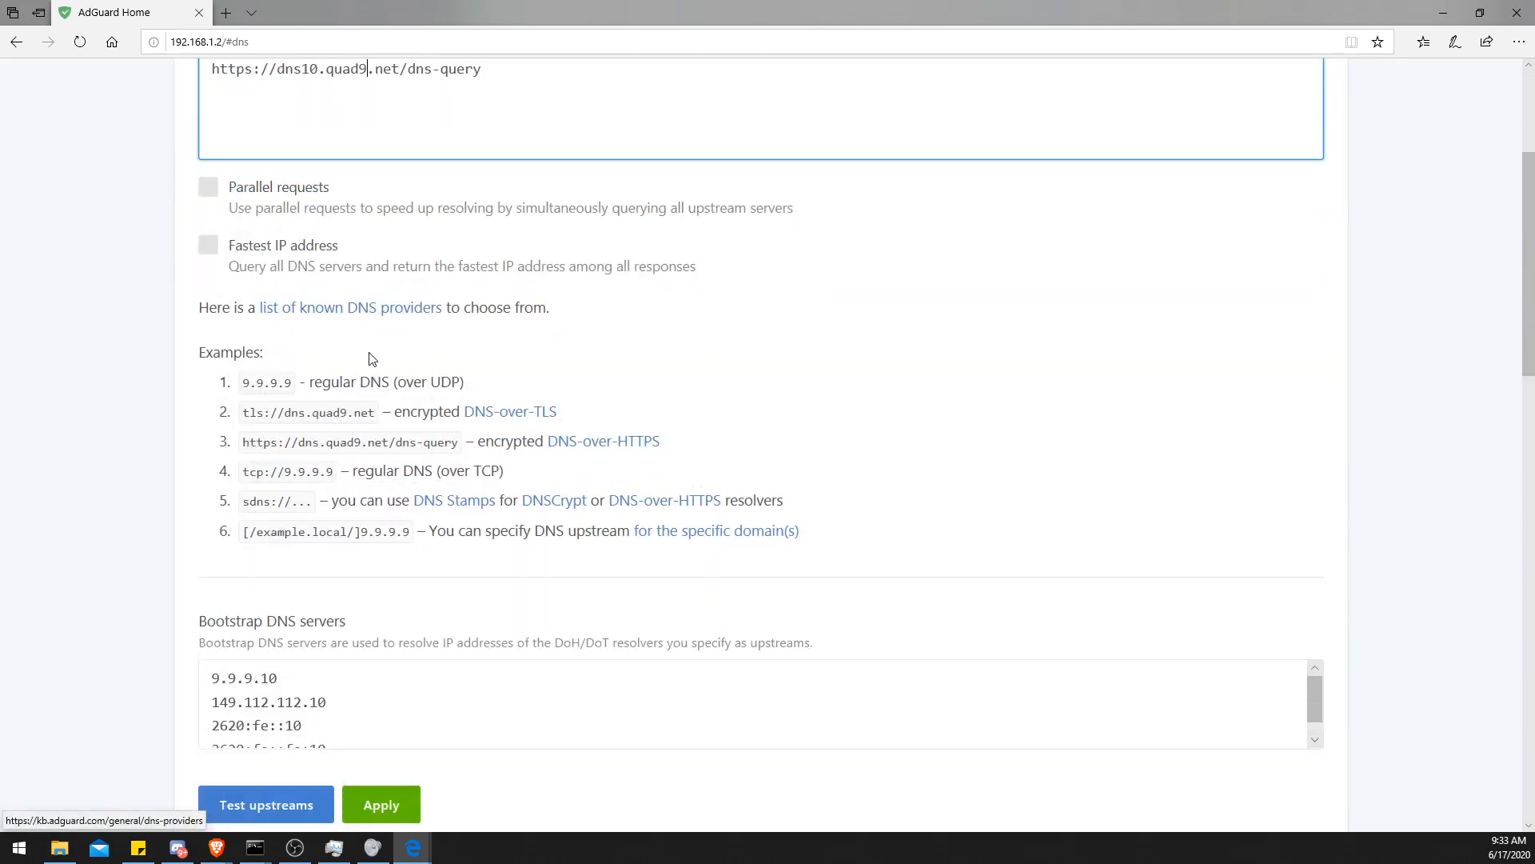
scroll(176, 336, "down", 12)
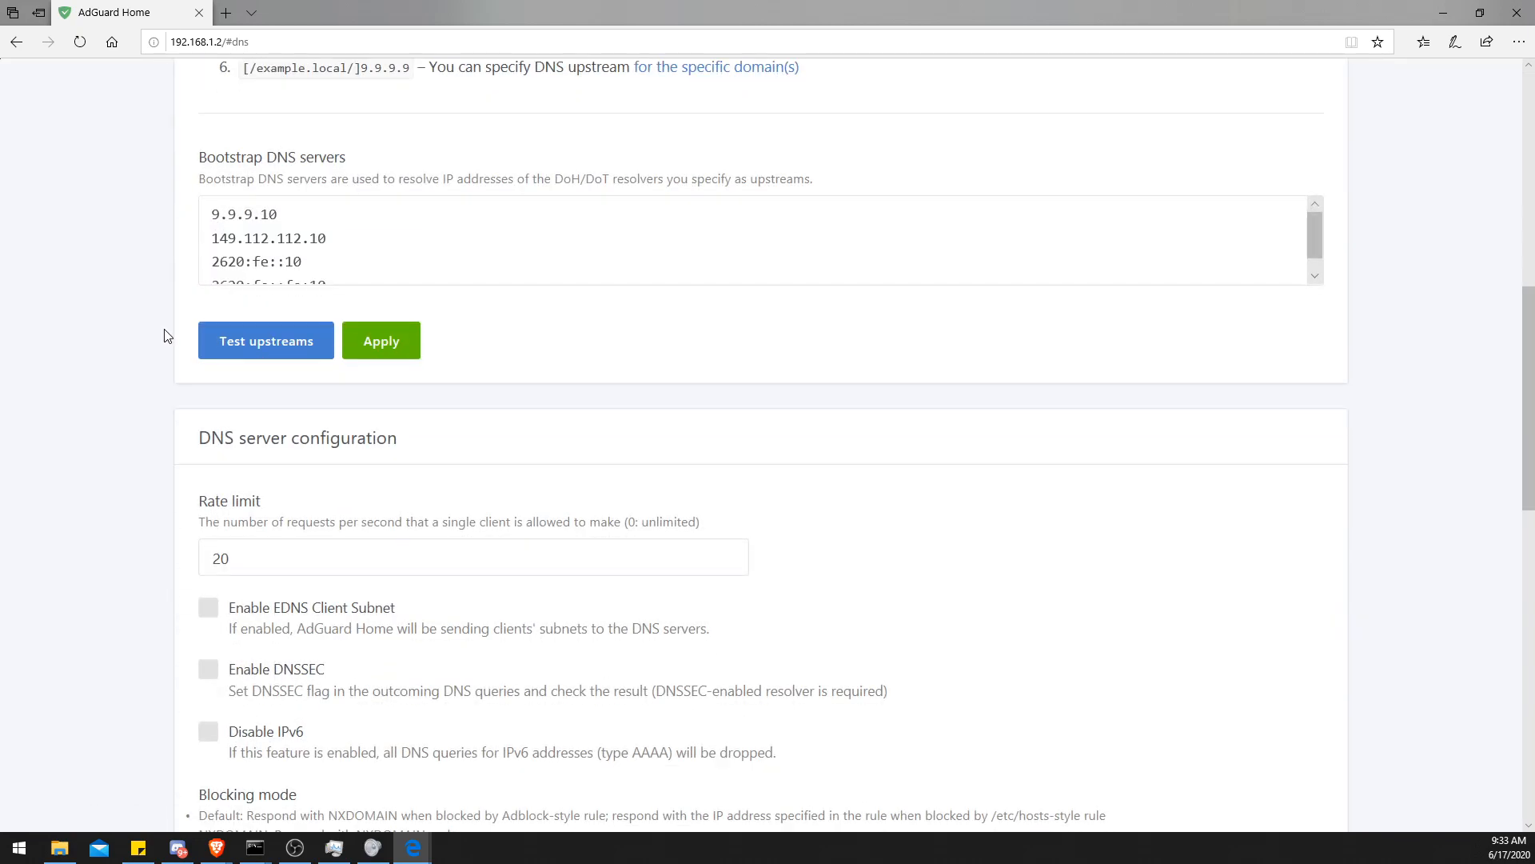
scroll(166, 335, "down", 6)
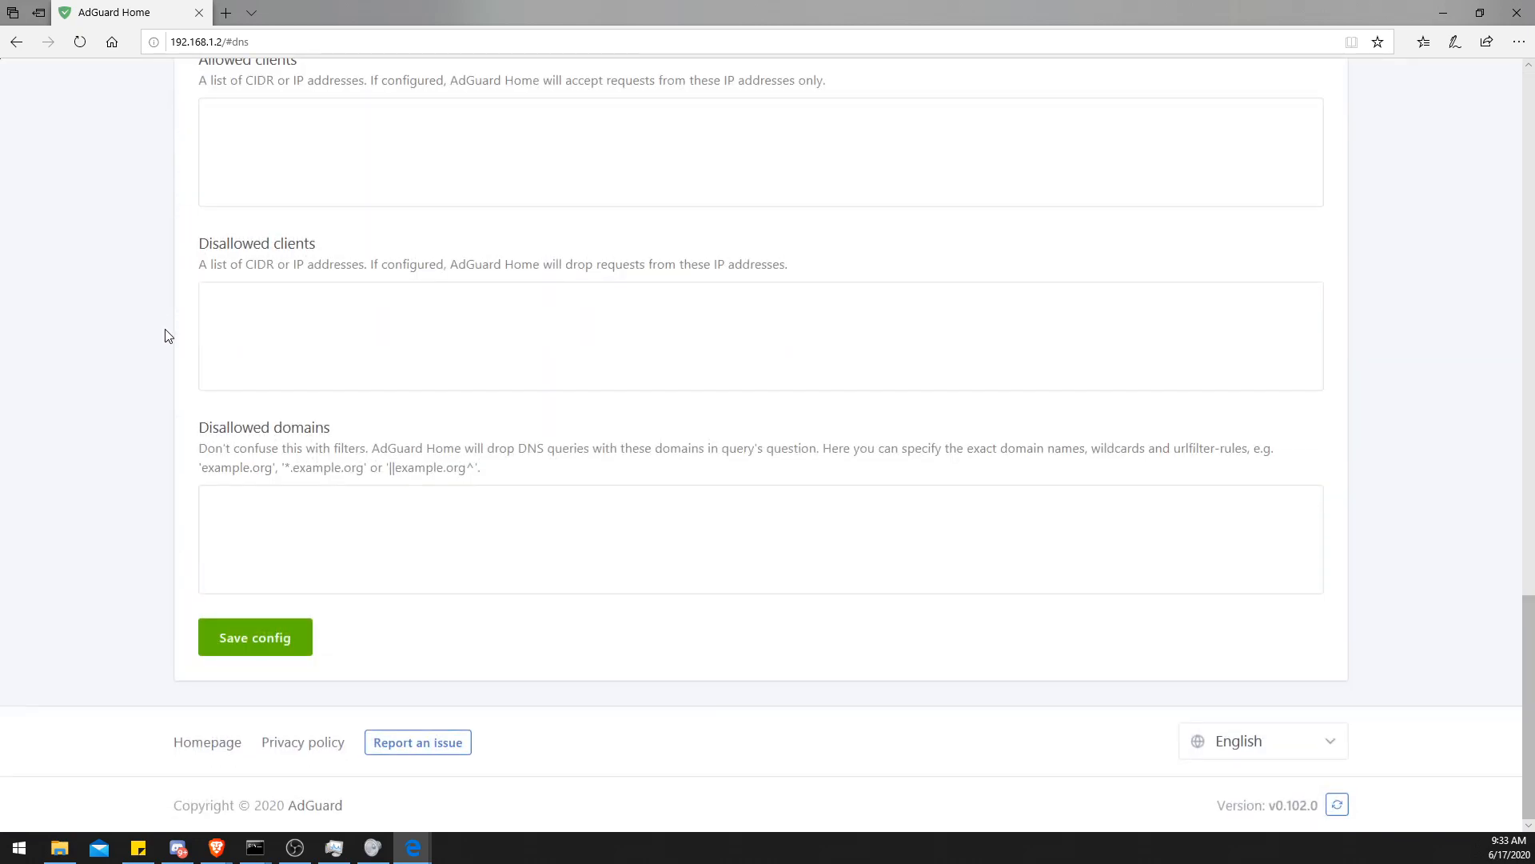
scroll(167, 335, "up", 18)
scroll(167, 335, "up", 4)
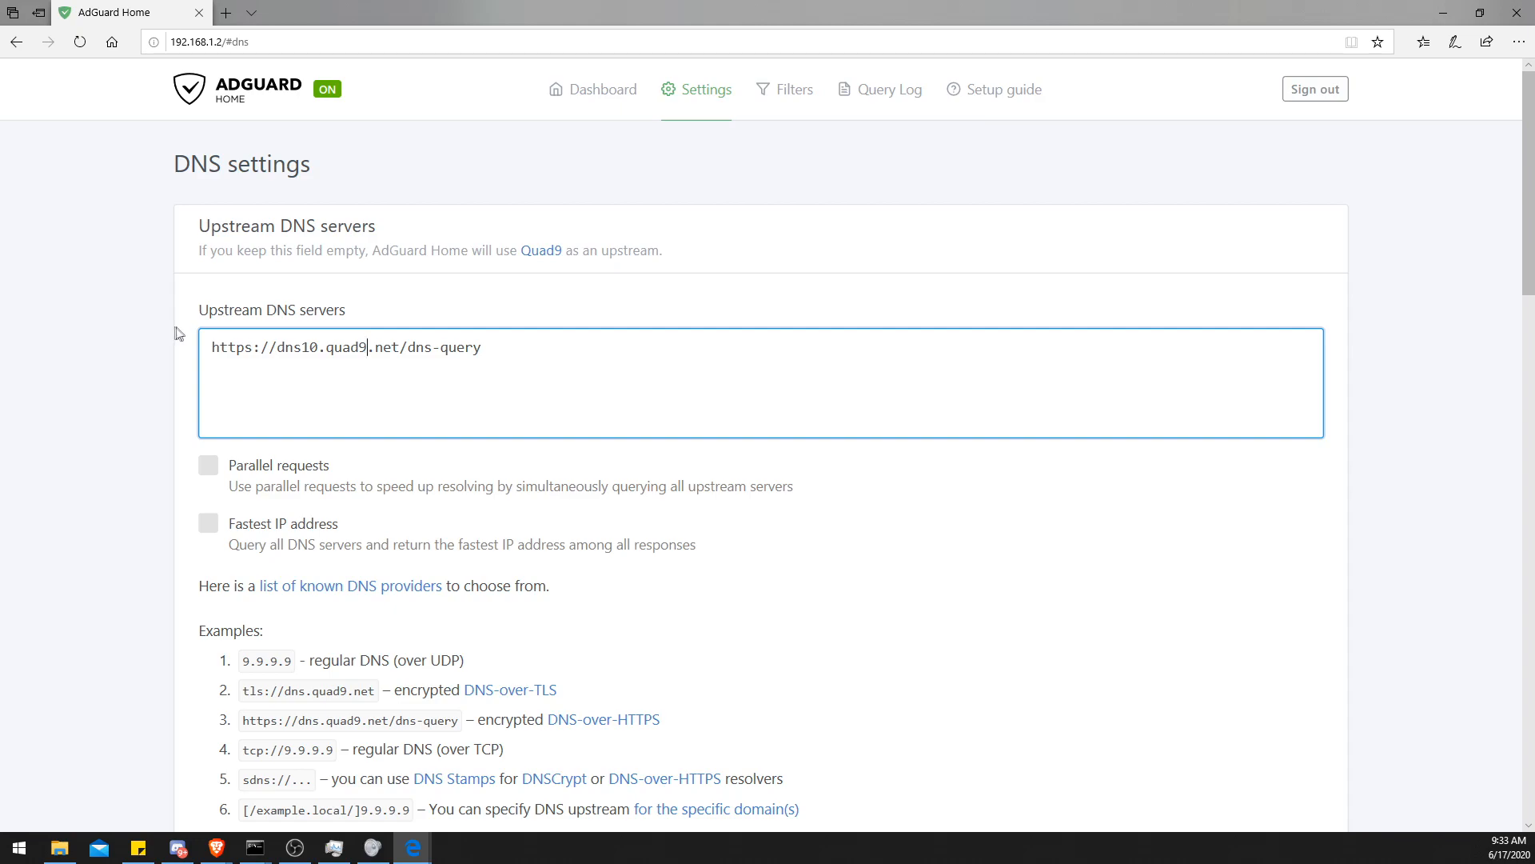
scroll(169, 329, "down", 19)
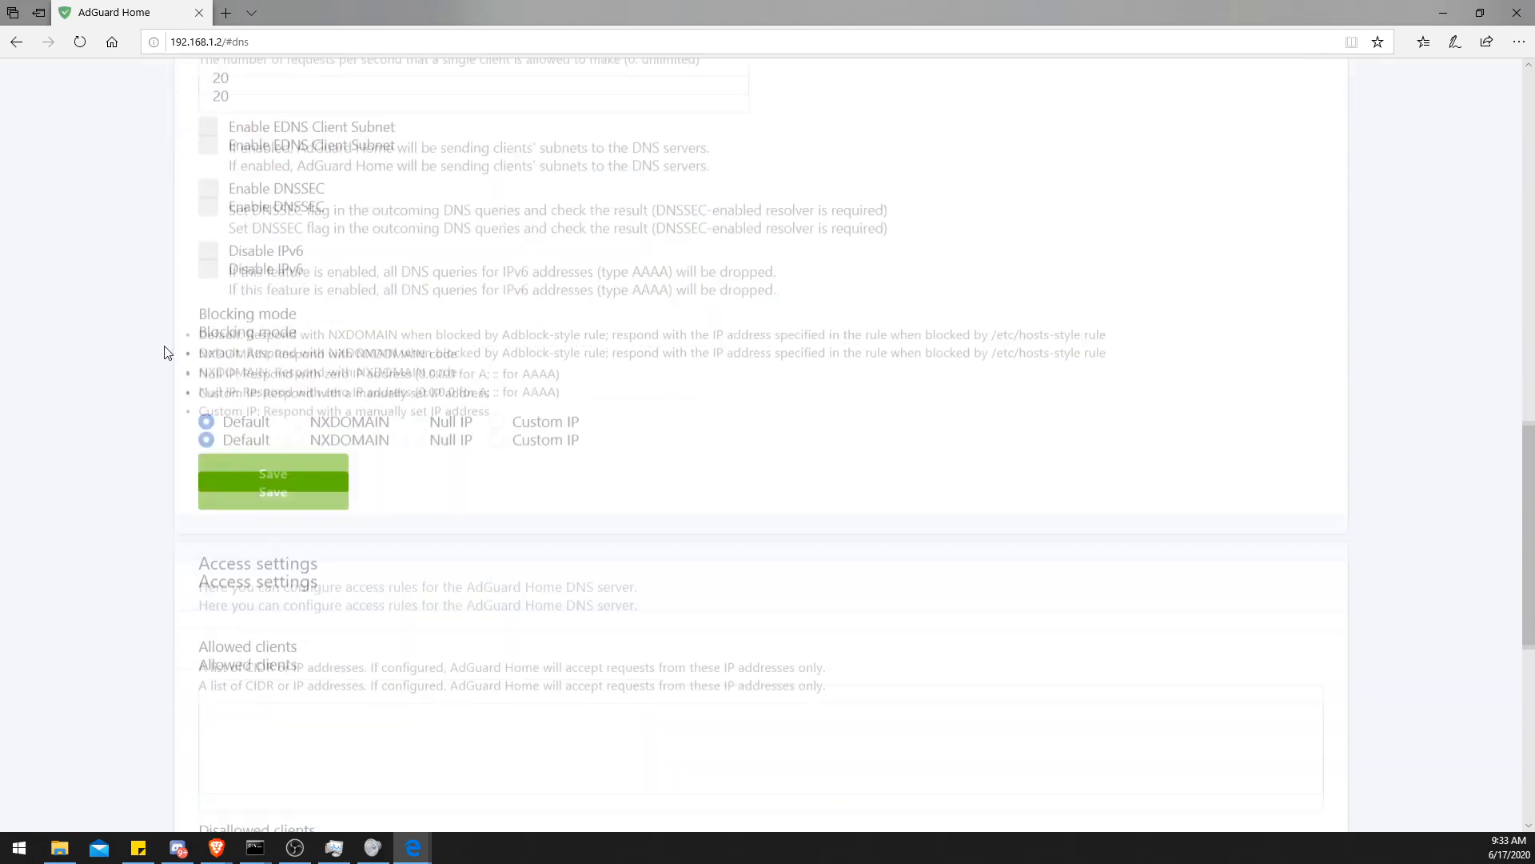
scroll(164, 360, "up", 20)
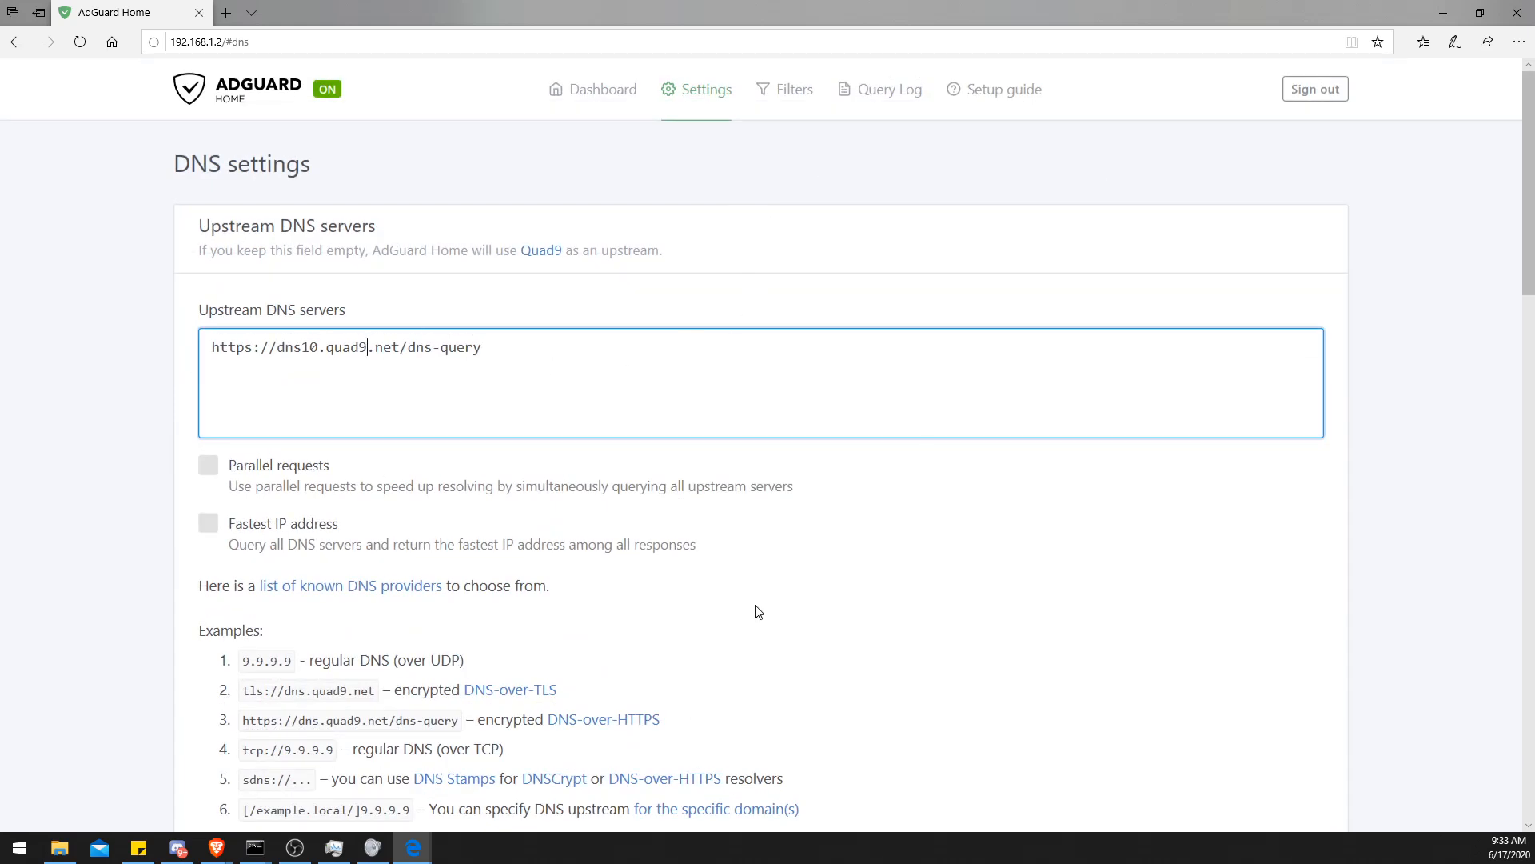
scroll(758, 612, "down", 7)
scroll(758, 612, "up", 7)
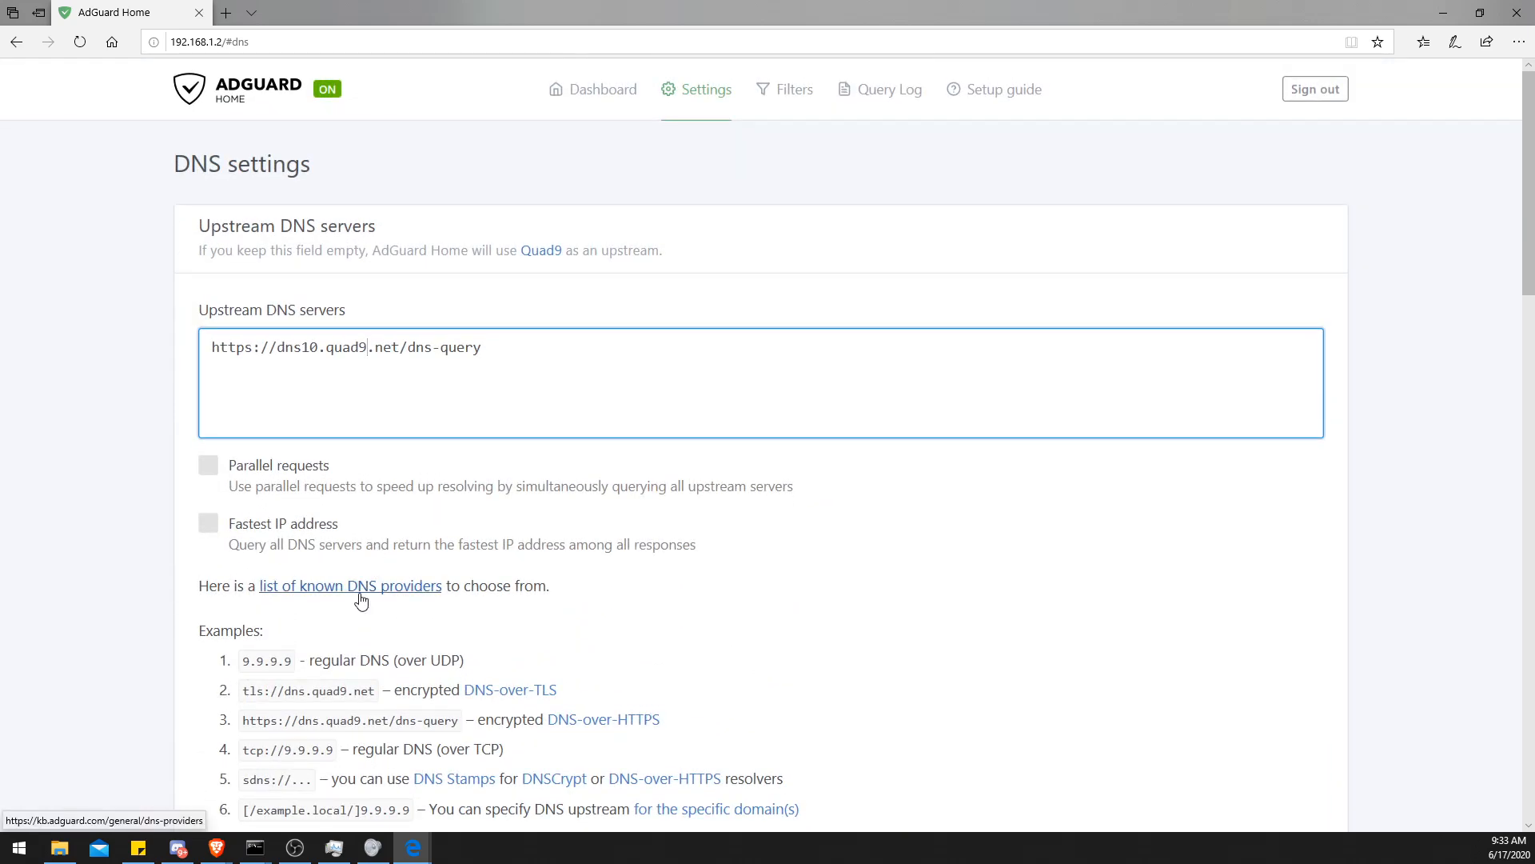
- Open the list of known DNS providers and jump to the Cloudflare DNS section
left_click(359, 596)
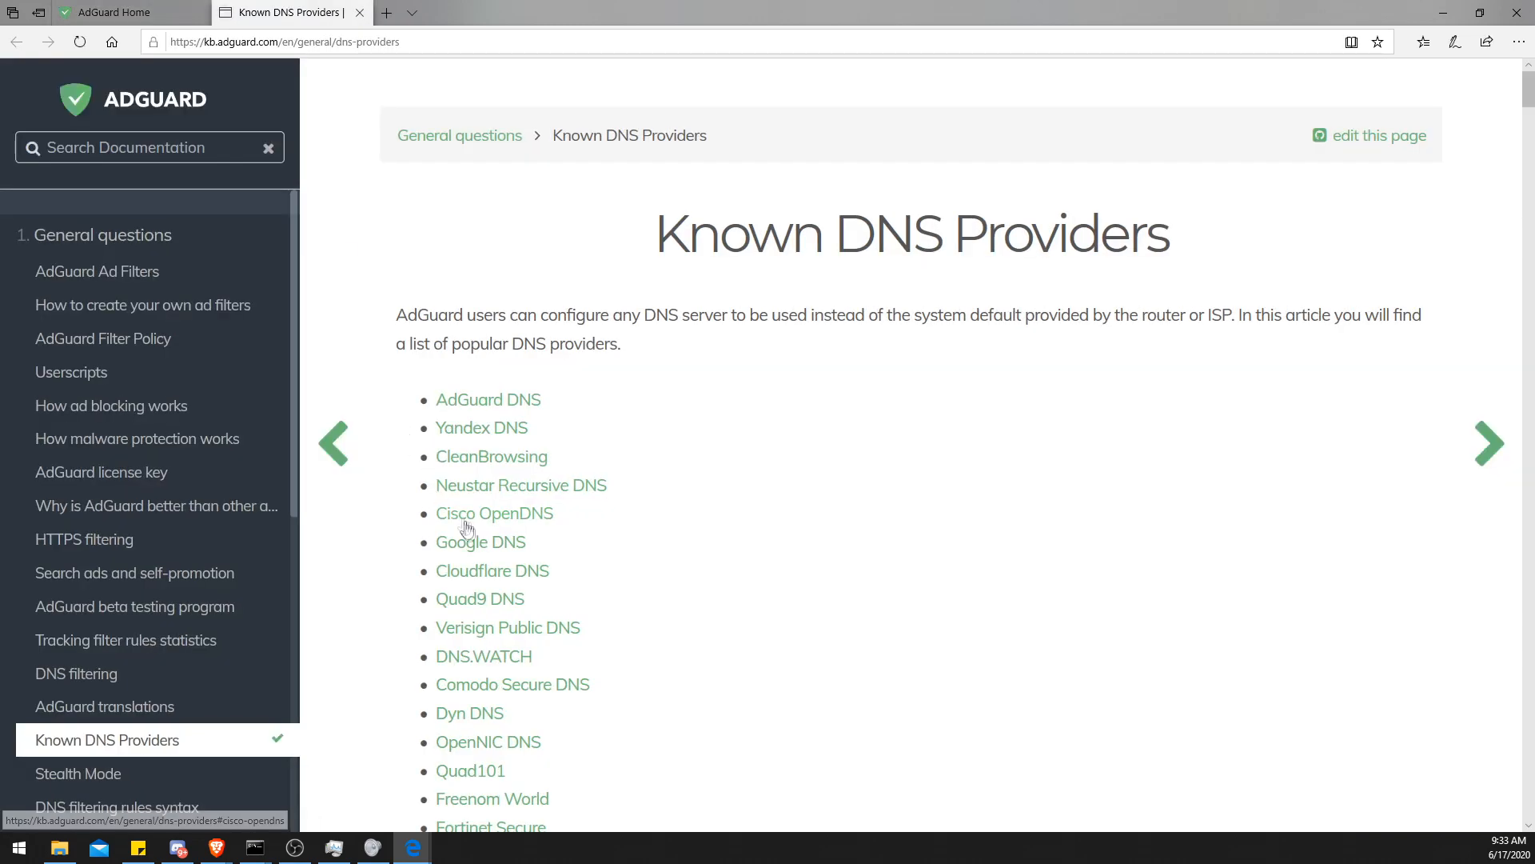
scroll(603, 555, "down", 6)
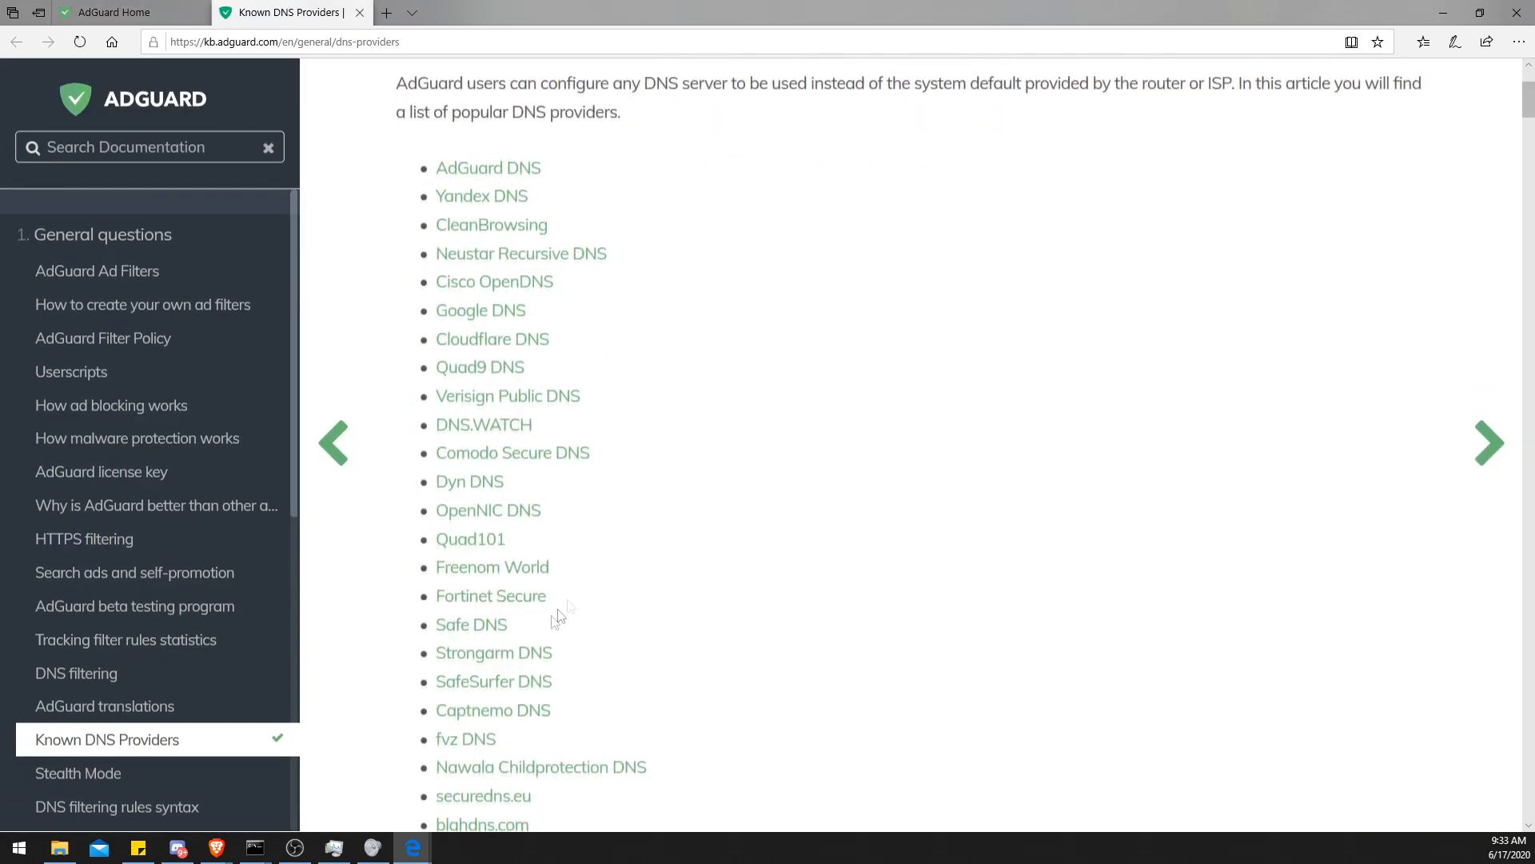
scroll(504, 560, "up", 4)
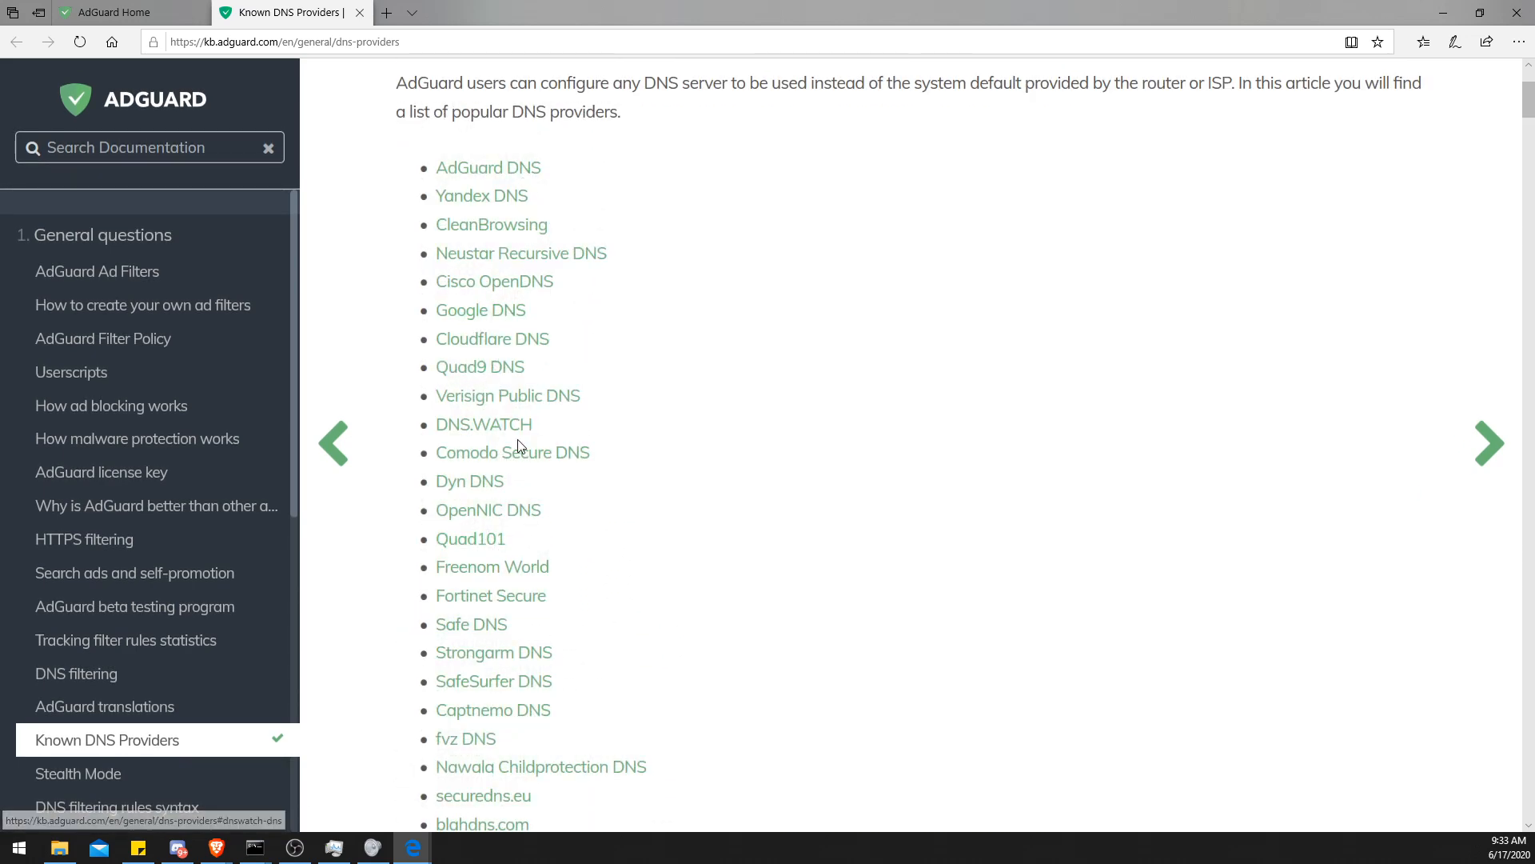
left_click(491, 340)
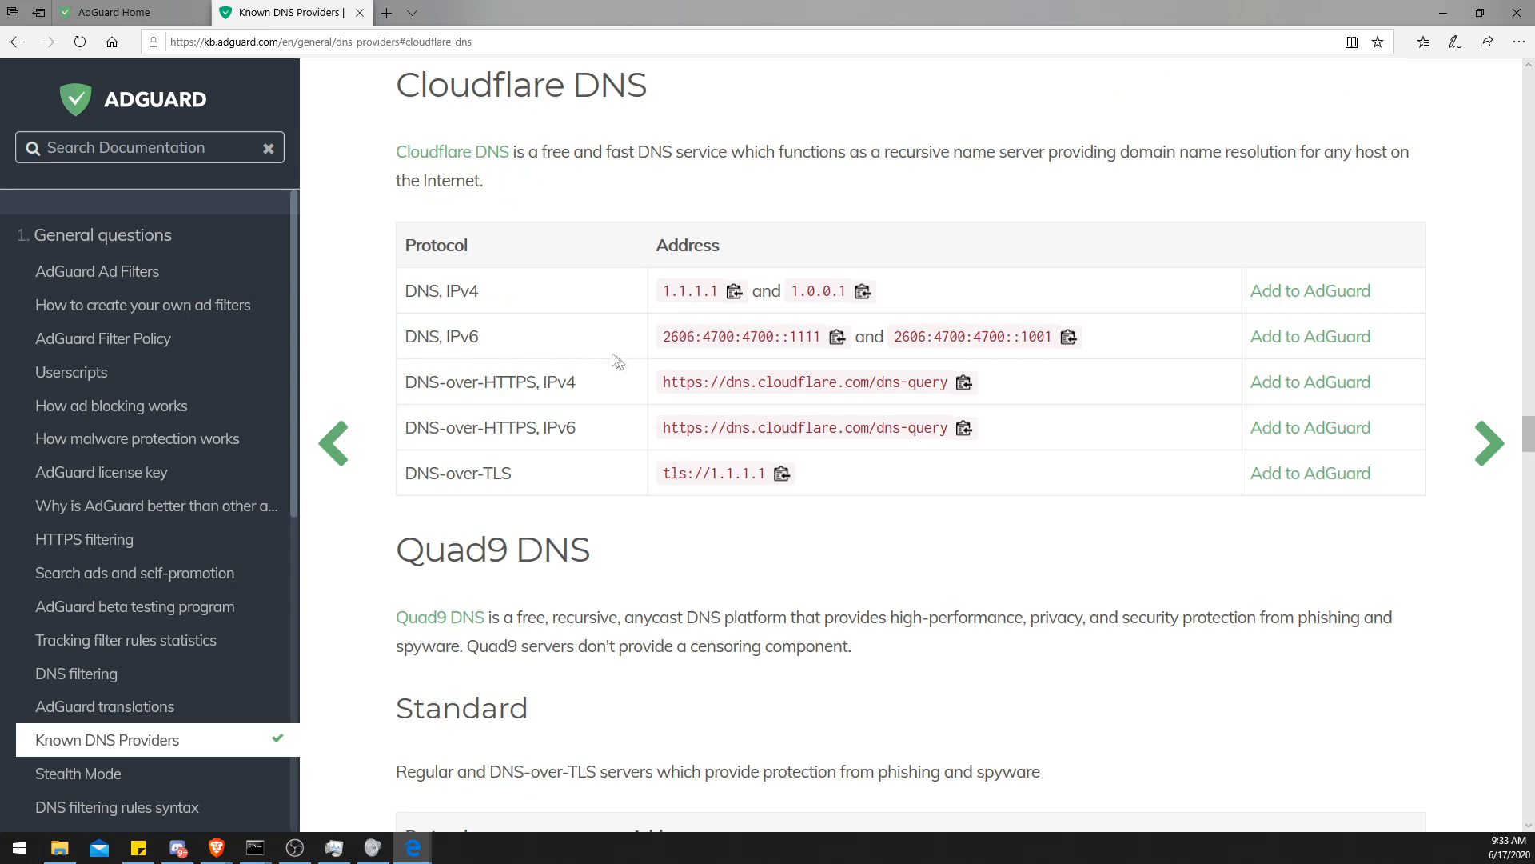
- Copy Cloudflare's DNS-over-HTTPS IPv4 address and paste it into the Upstream DNS servers field
triple_click(687, 380)
key("ctrl+c")
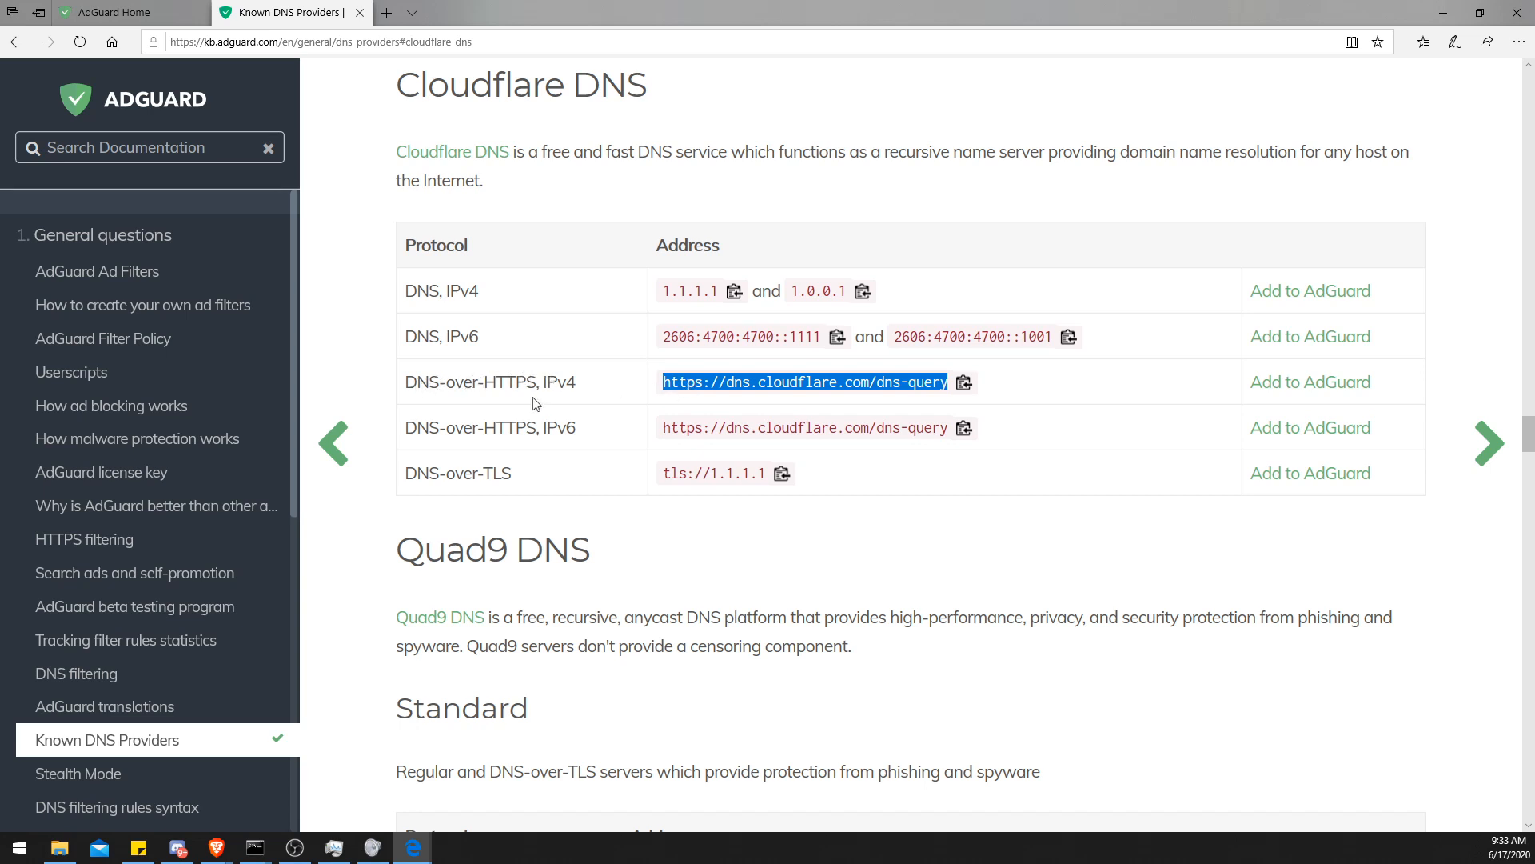
left_click(737, 433)
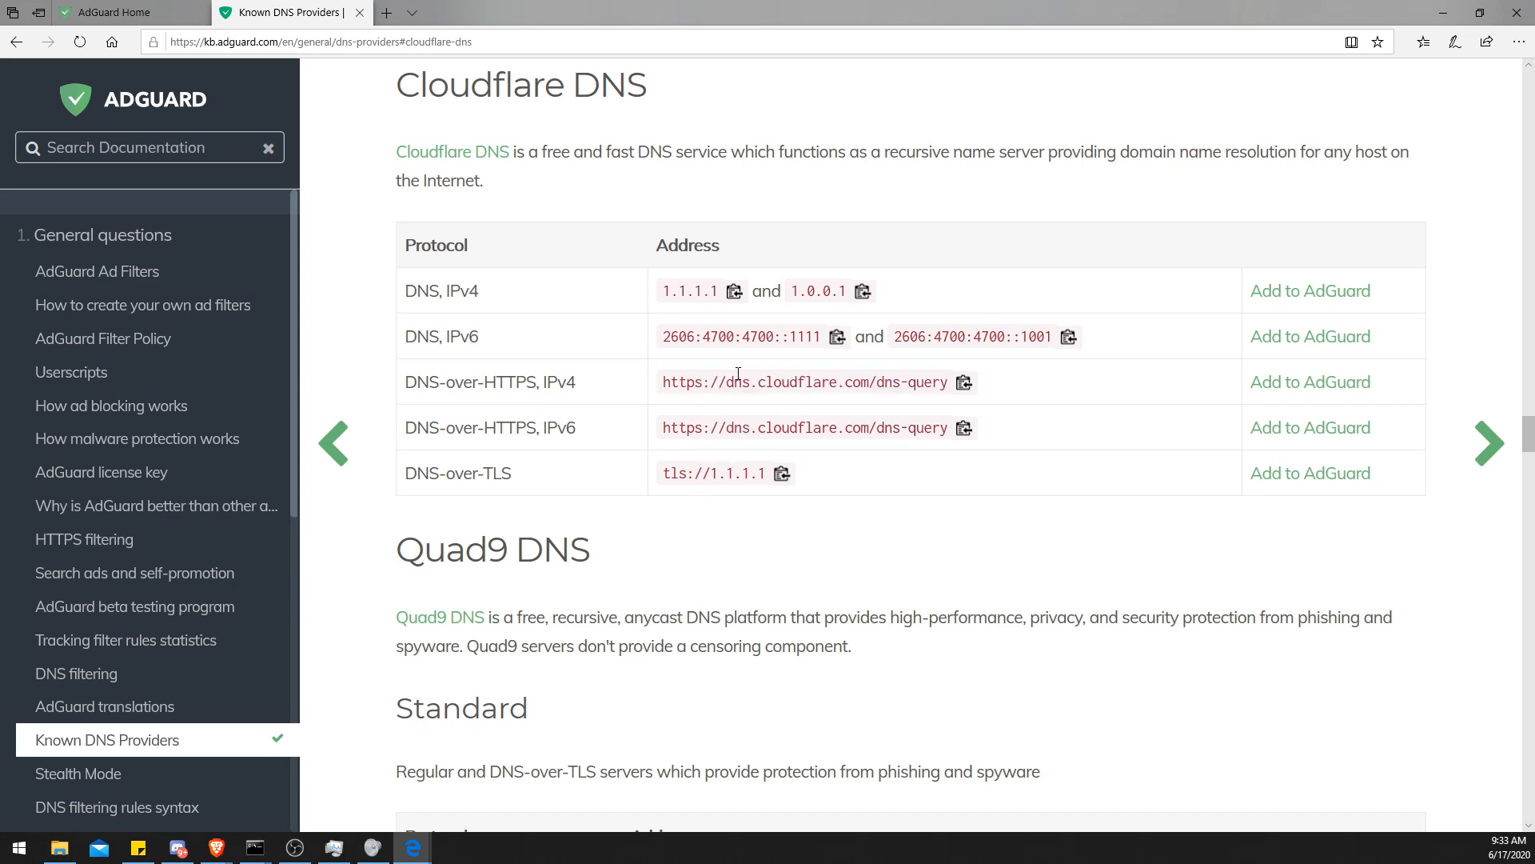
key("ctrl+Tab")
left_click_drag(508, 361, 180, 319)
key("ctrl+v")
scroll(431, 364, "down", 6)
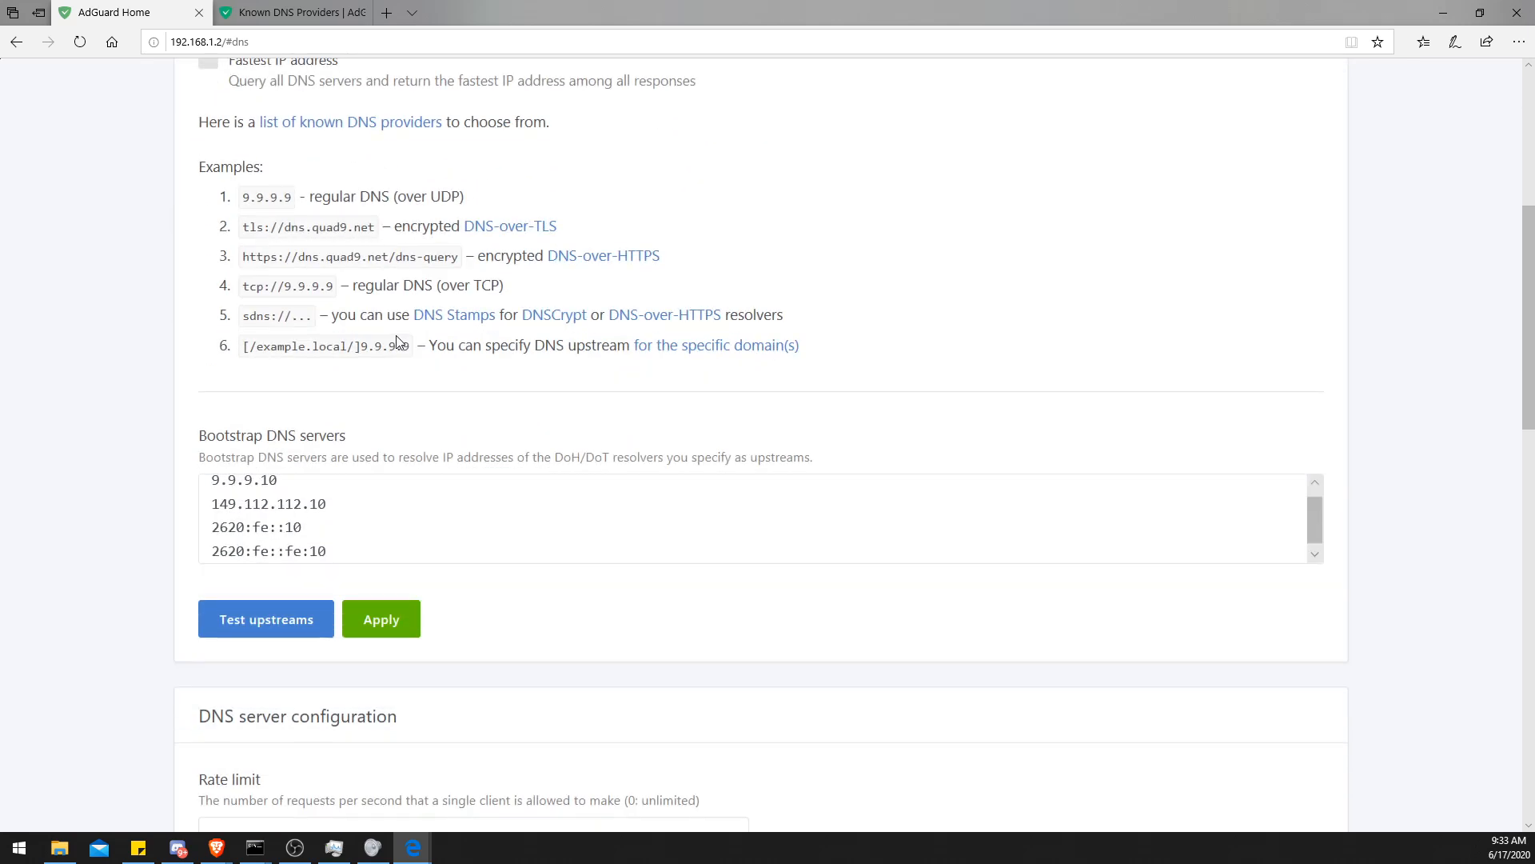
scroll(325, 506, "down", 1)
left_click_drag(339, 430, 161, 339)
scroll(161, 339, "up", 1)
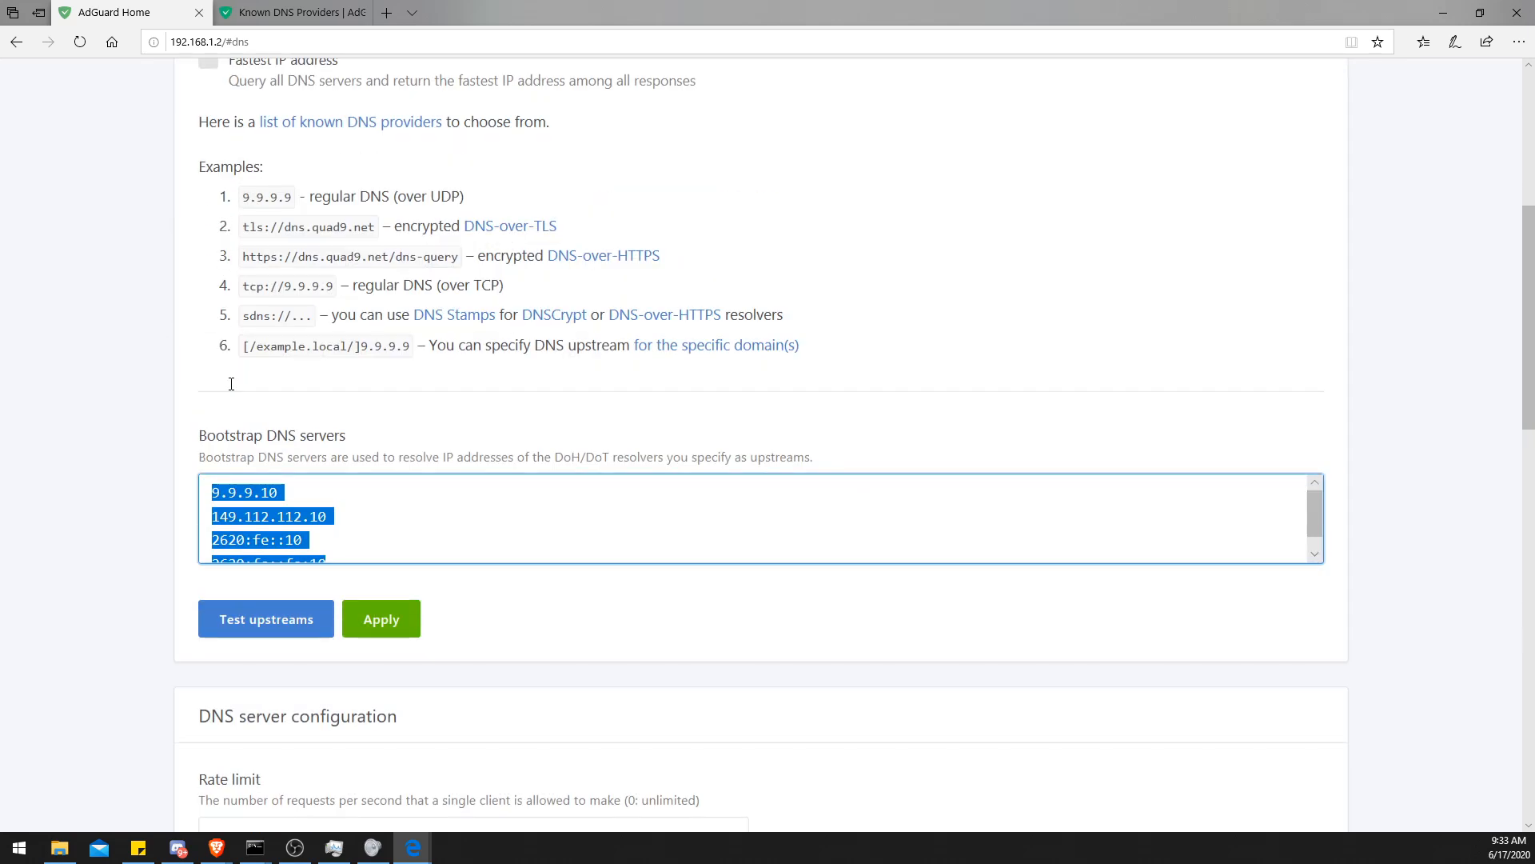
key("BackSpace")
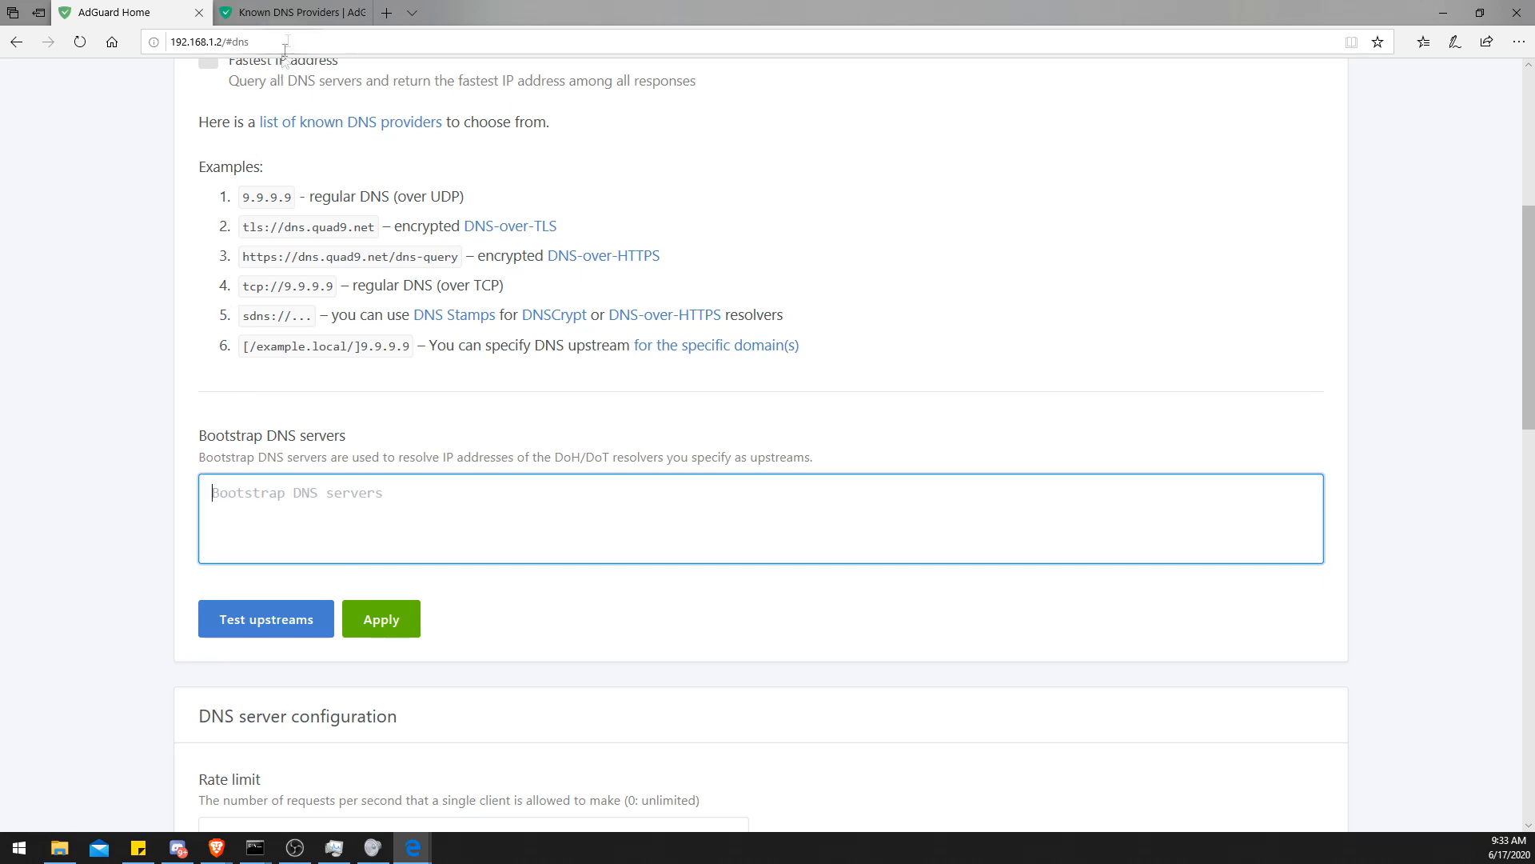
left_click(296, 13)
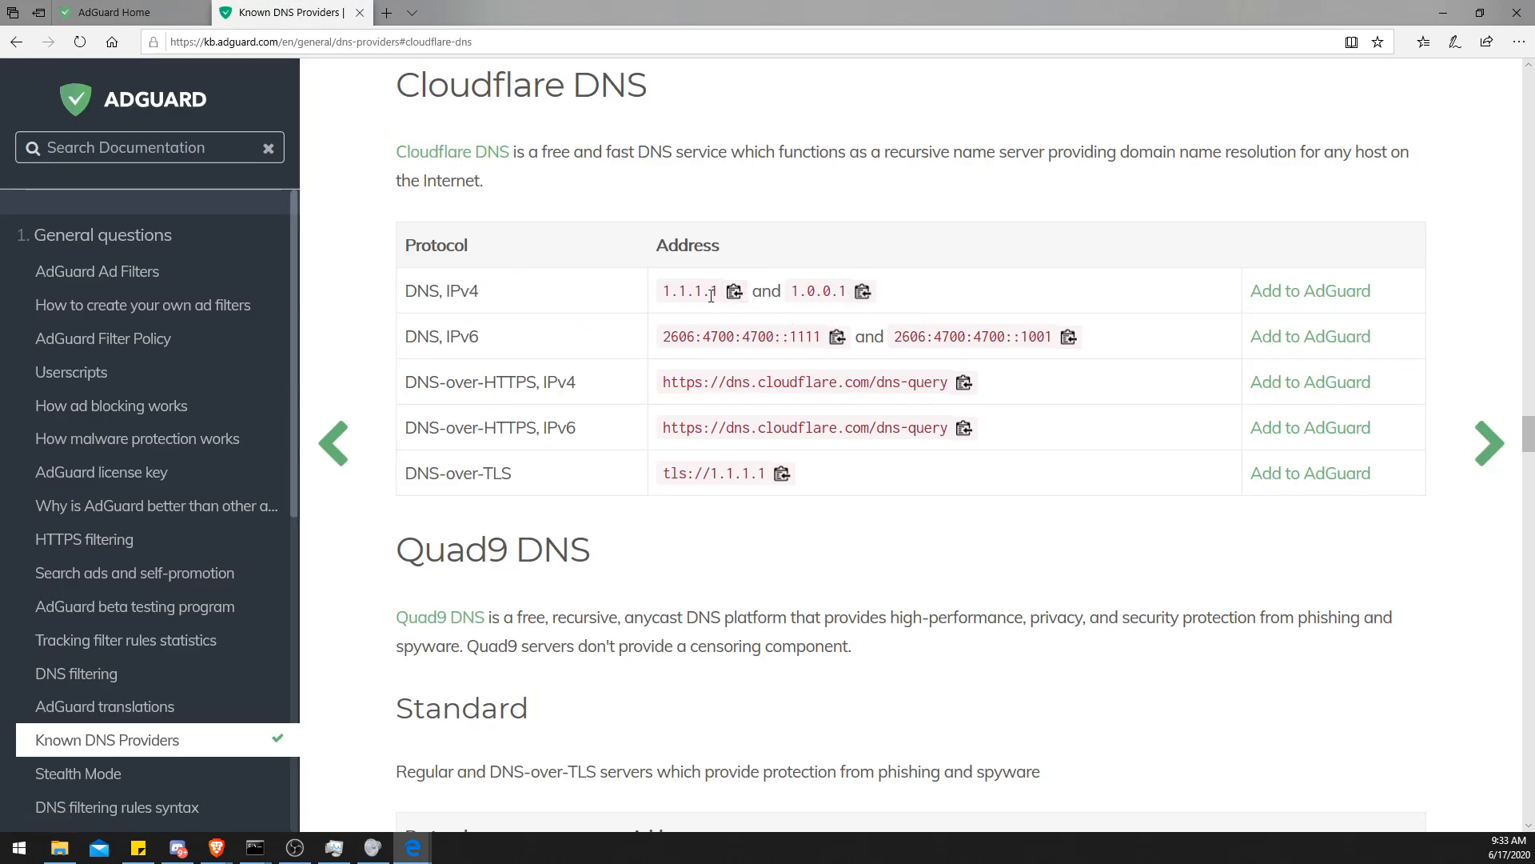
left_click(152, 13)
key("ctrl+z")
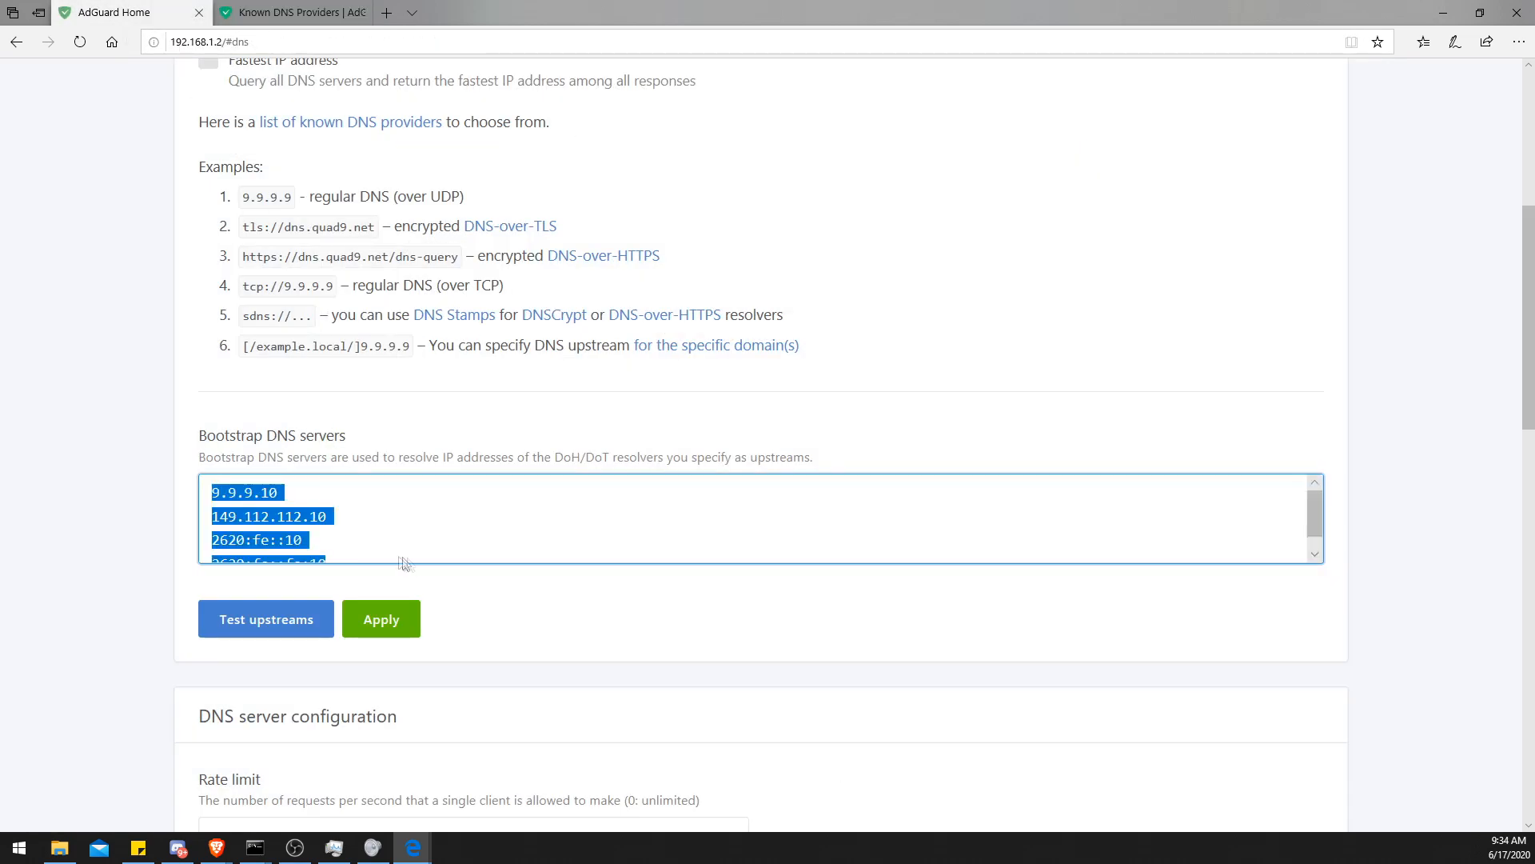
- Clear all entries from the Bootstrap DNS servers list
scroll(350, 530, "up", 1)
left_click_drag(304, 604, 320, 634)
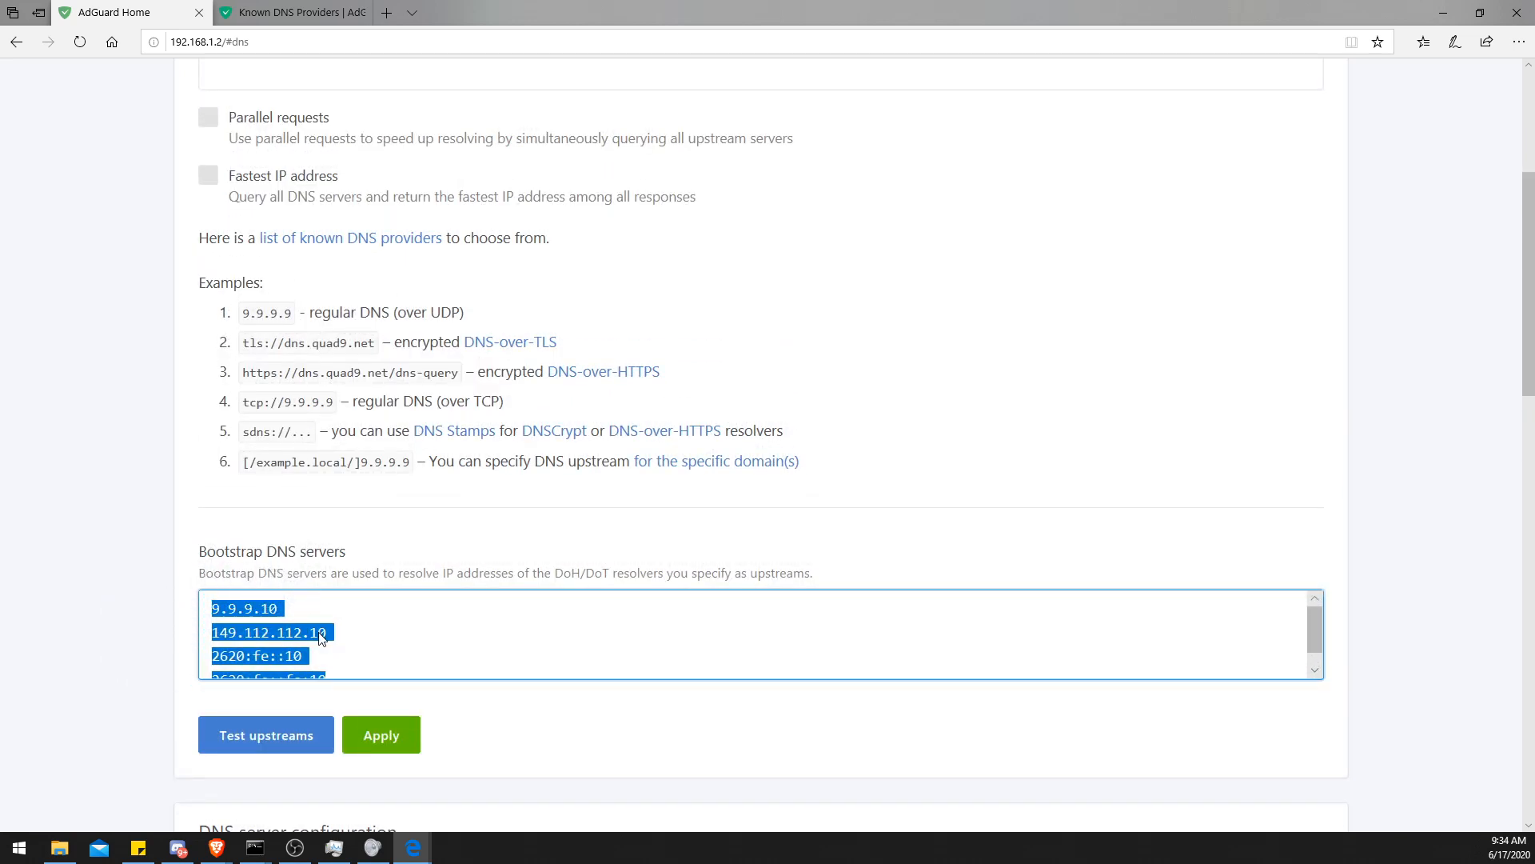
key("Delete")
- Move the Known DNS Providers tab into its own window and place it beside the AdGuard Home window
left_click_drag(296, 13, 574, 167)
left_click_drag(685, 24, 571, 71)
left_click(1135, 70)
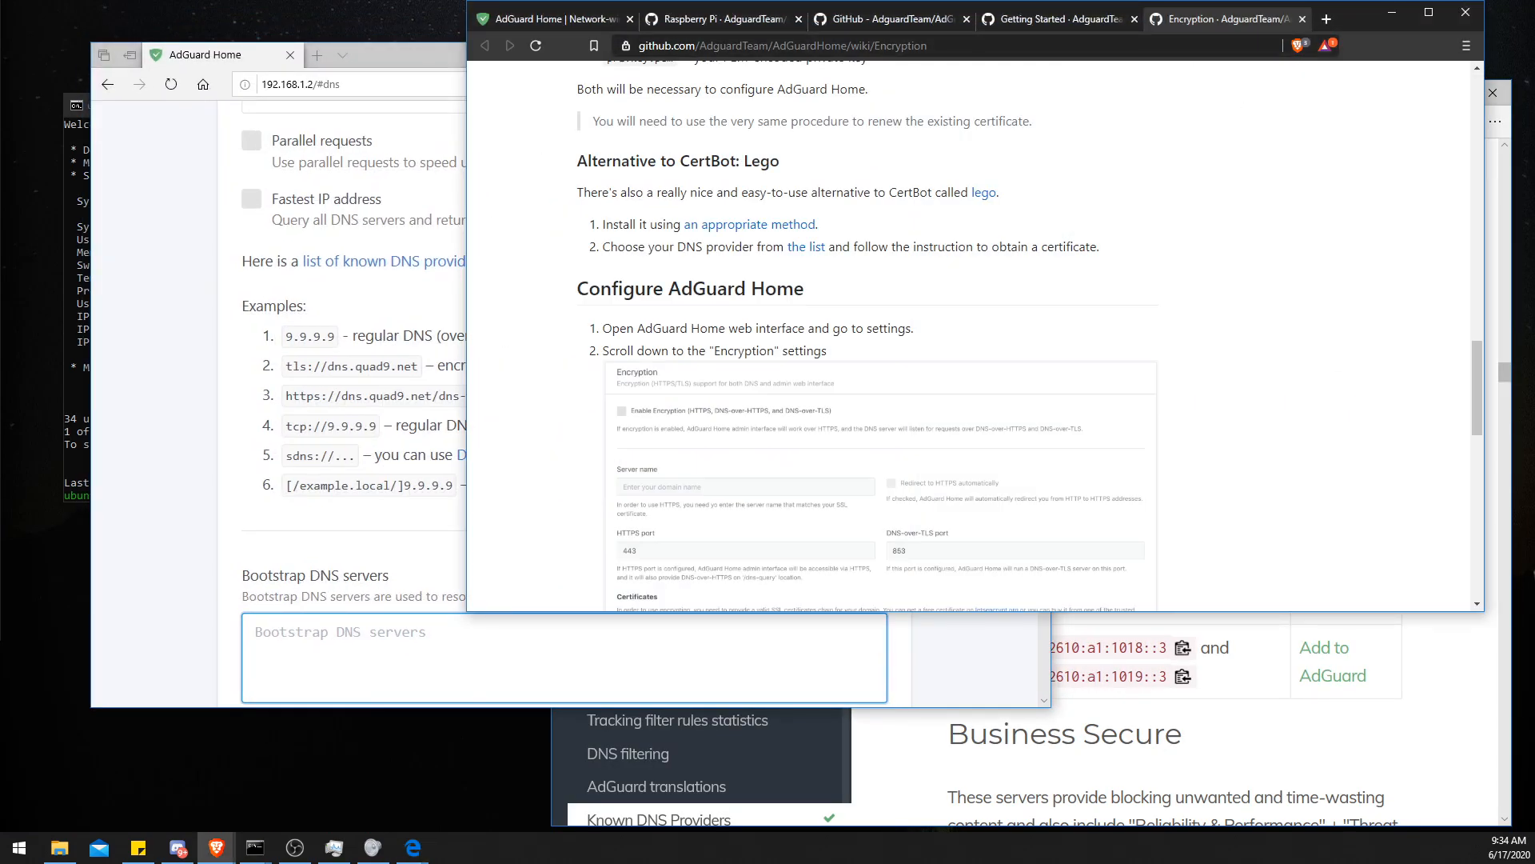
left_click(1152, 733)
left_click(377, 53)
left_click_drag(377, 53, 330, 77)
left_click(1173, 526)
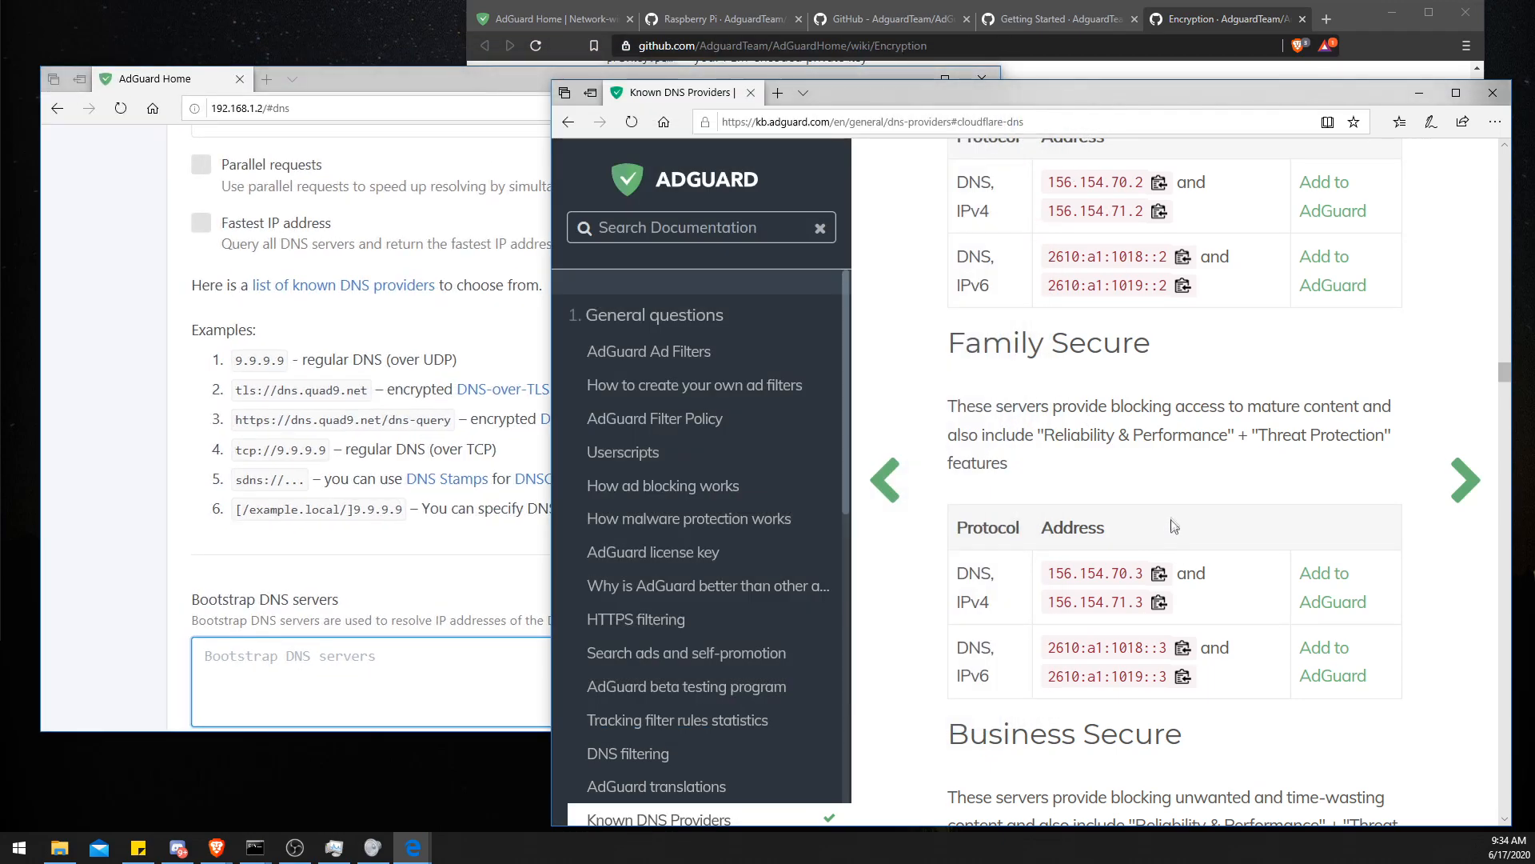
- Browse the known DNS providers list in the separate window, maximizing and restoring it
scroll(1173, 526, "up", 7)
scroll(1173, 521, "down", 7)
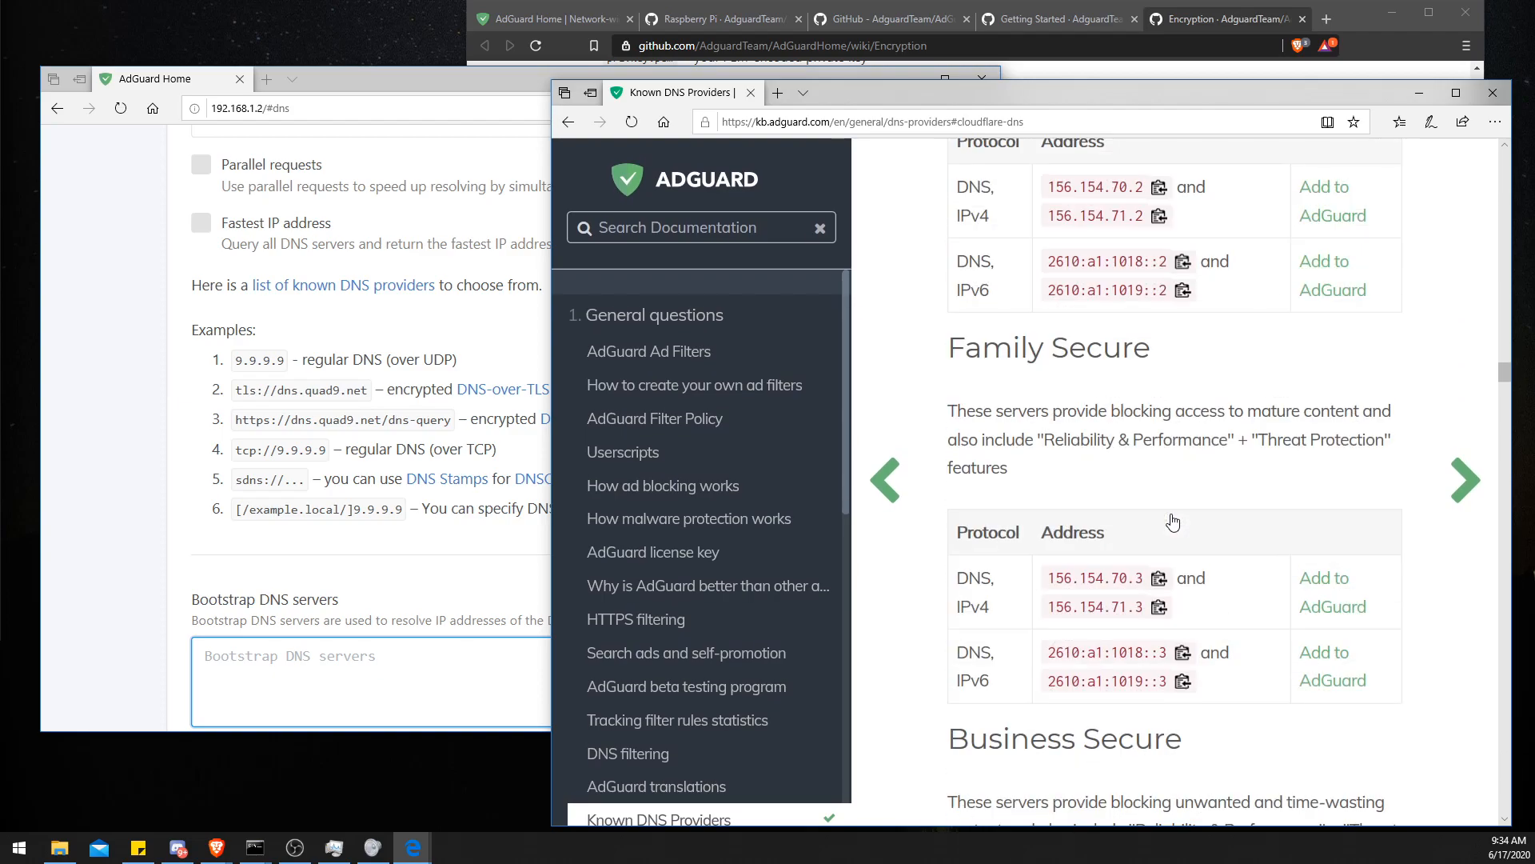
scroll(1173, 522, "up", 12)
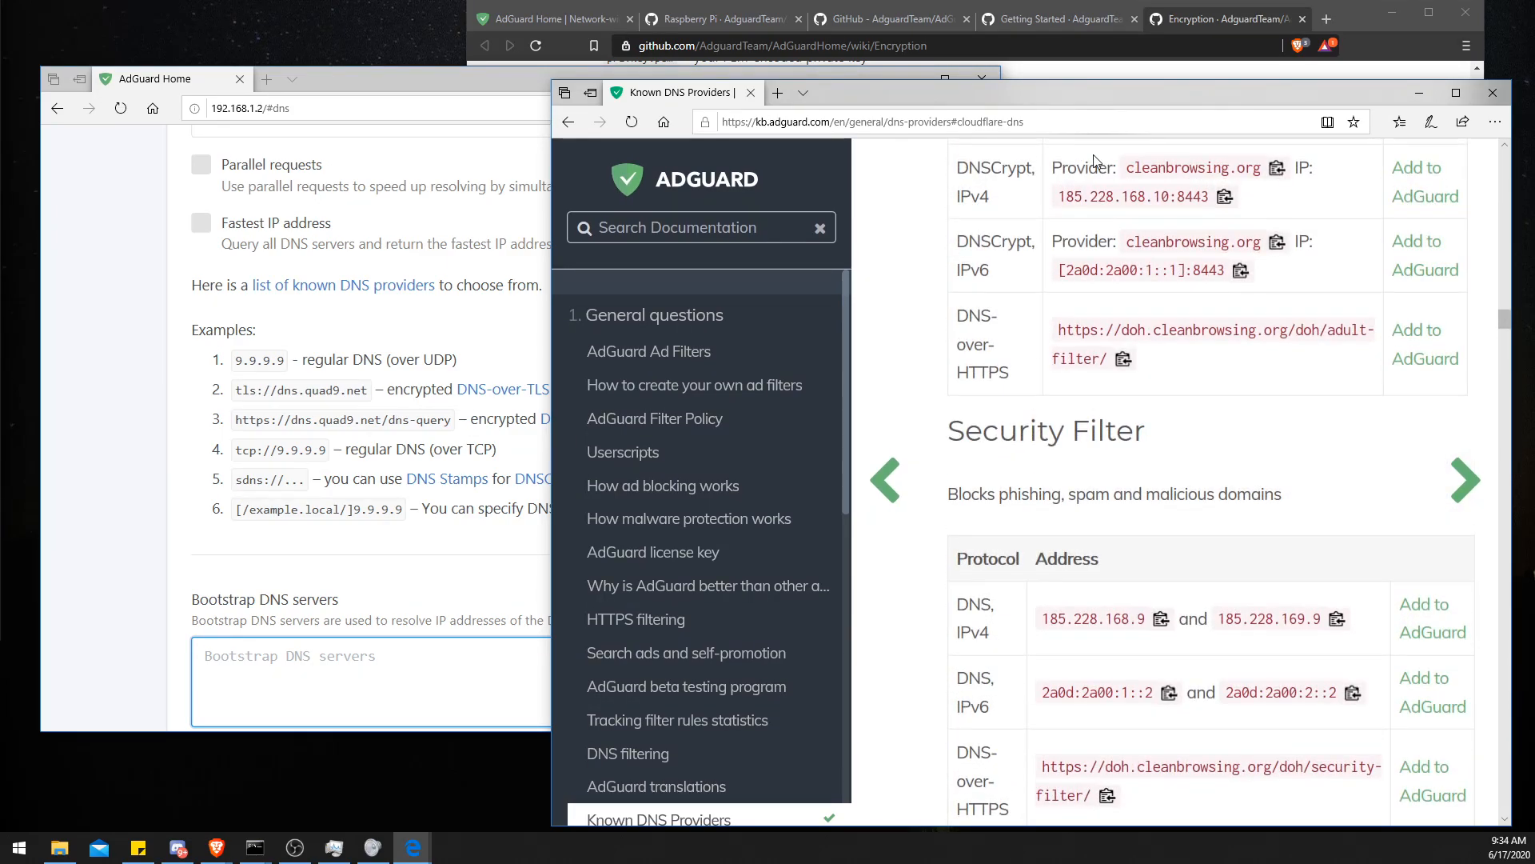
double_click(1070, 99)
scroll(920, 410, "down", 18)
scroll(920, 409, "up", 5)
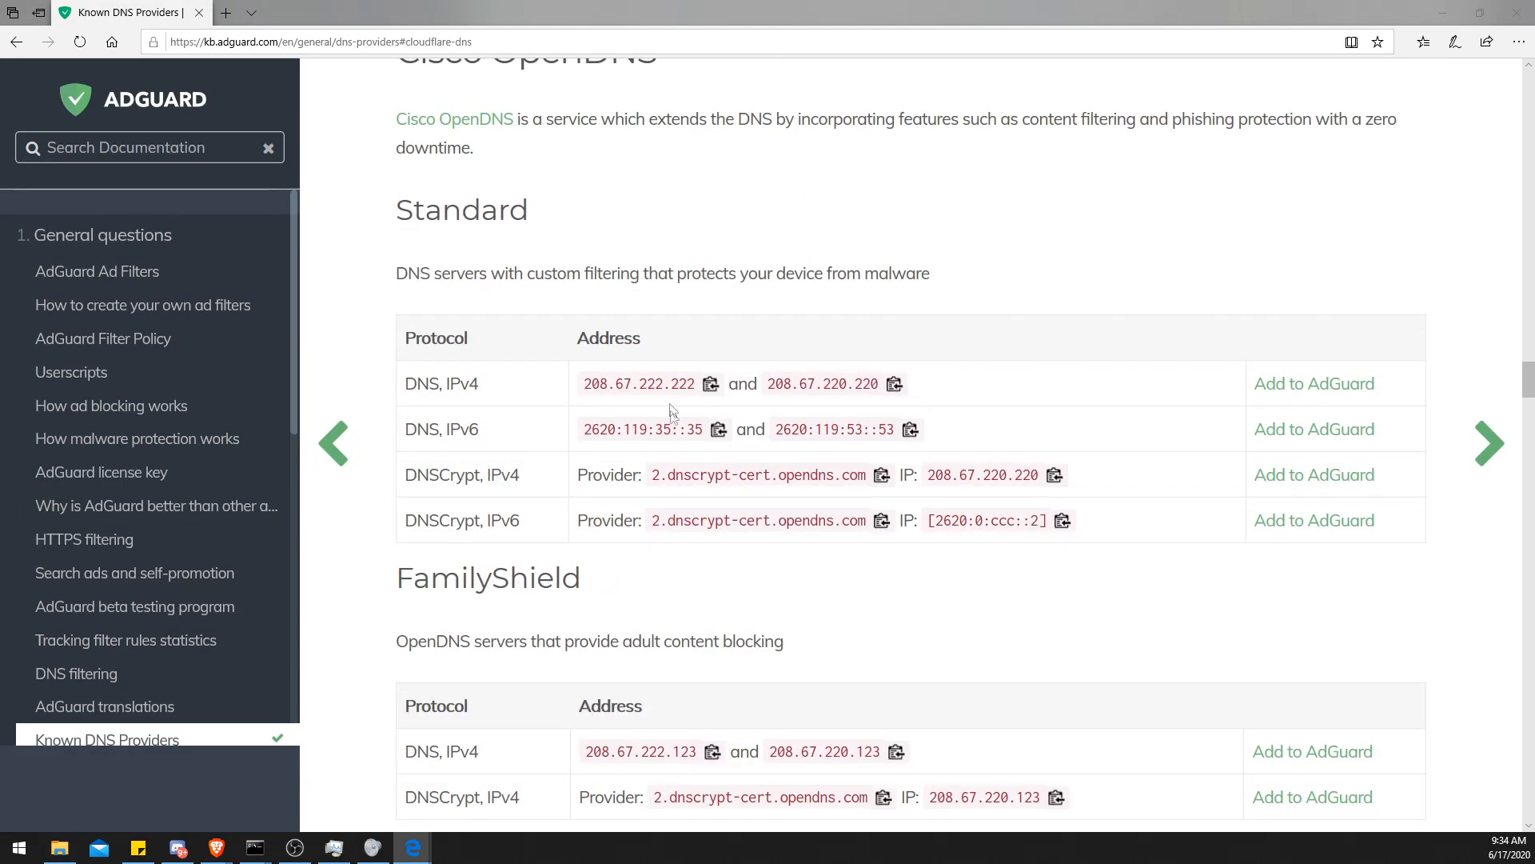
scroll(671, 412, "down", 14)
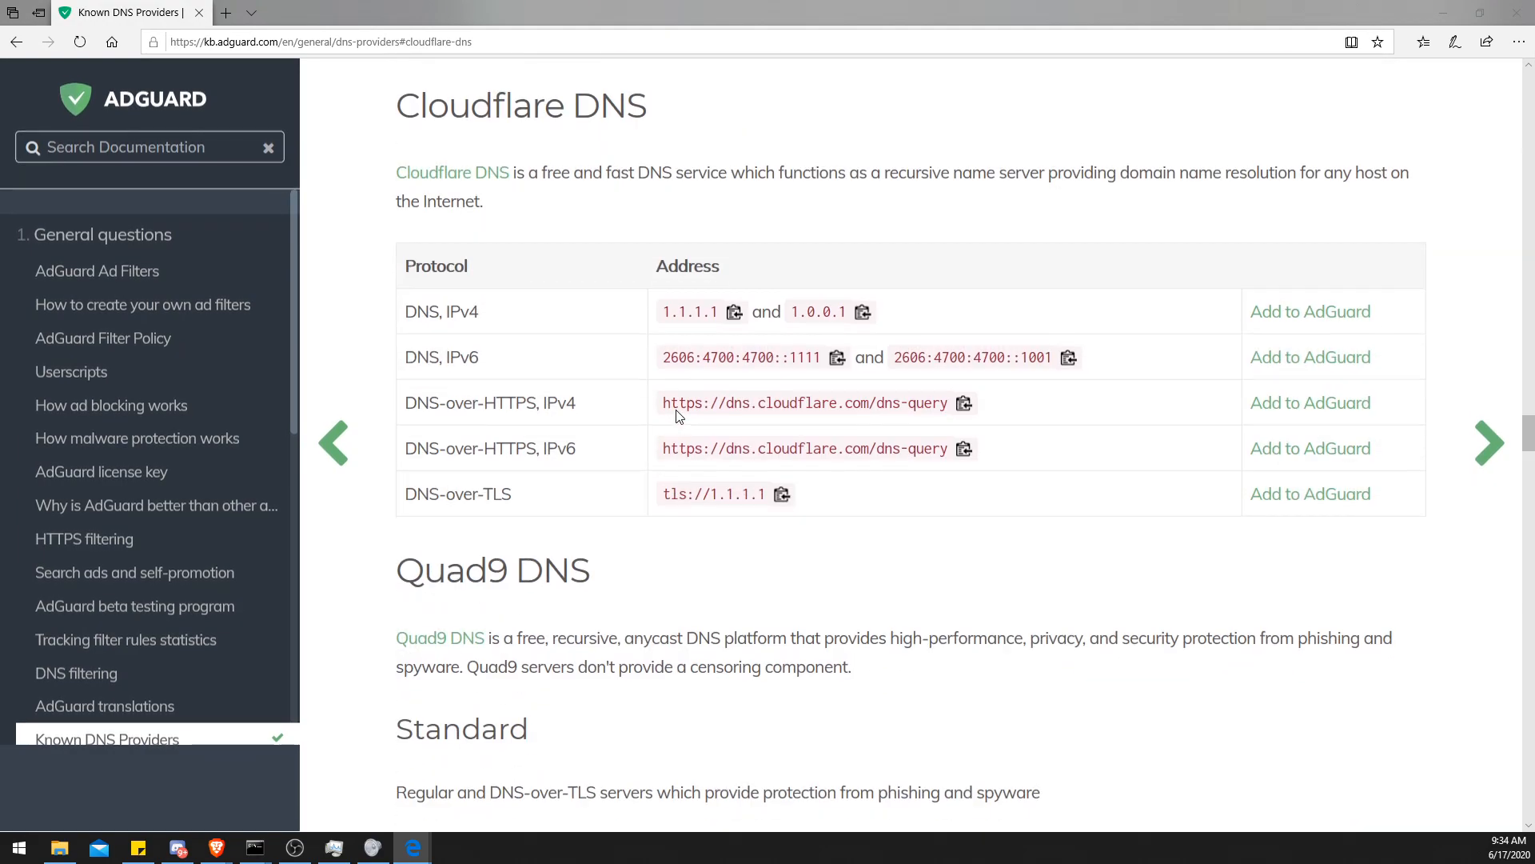
scroll(677, 415, "down", 2)
left_click_drag(648, 30, 972, 54)
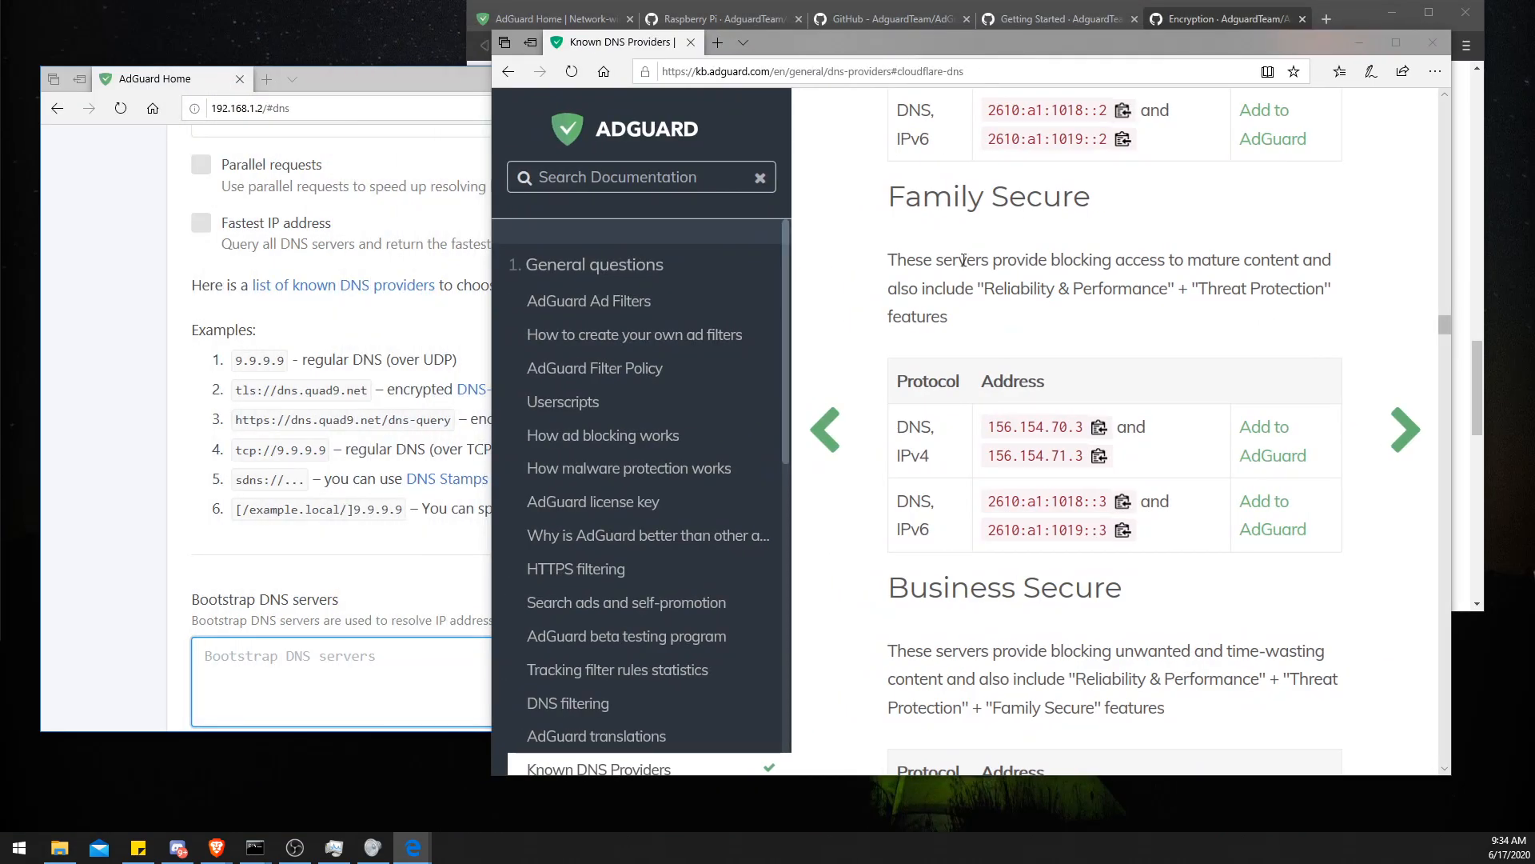
- Scroll the provider list to Cloudflare DNS and enter 1.1.1.2 as the first Bootstrap DNS server
scroll(964, 260, "down", 15)
scroll(961, 269, "down", 10)
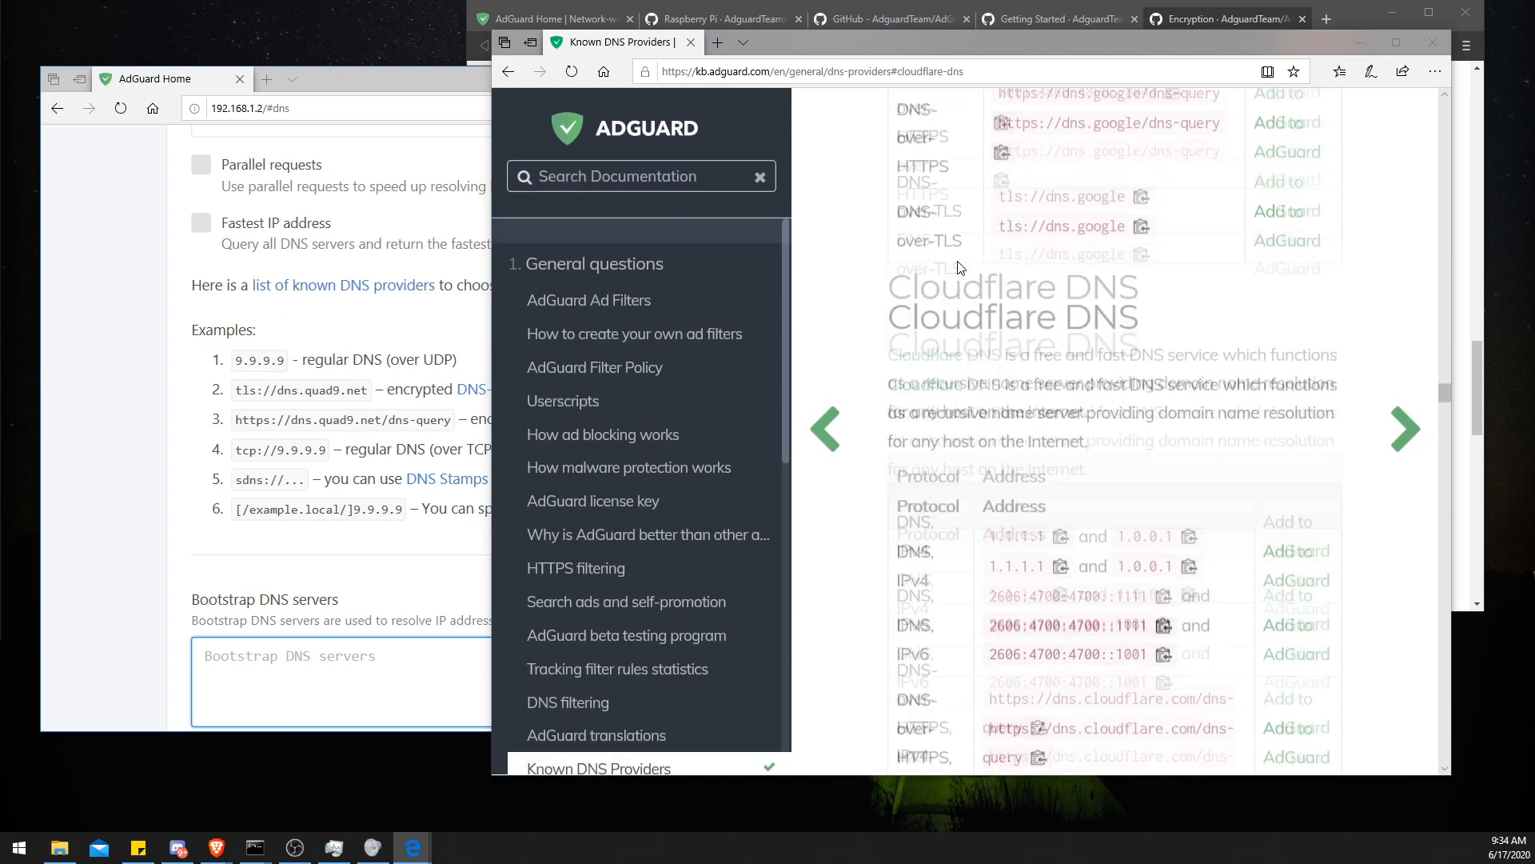
scroll(961, 269, "down", 3)
left_click(285, 652)
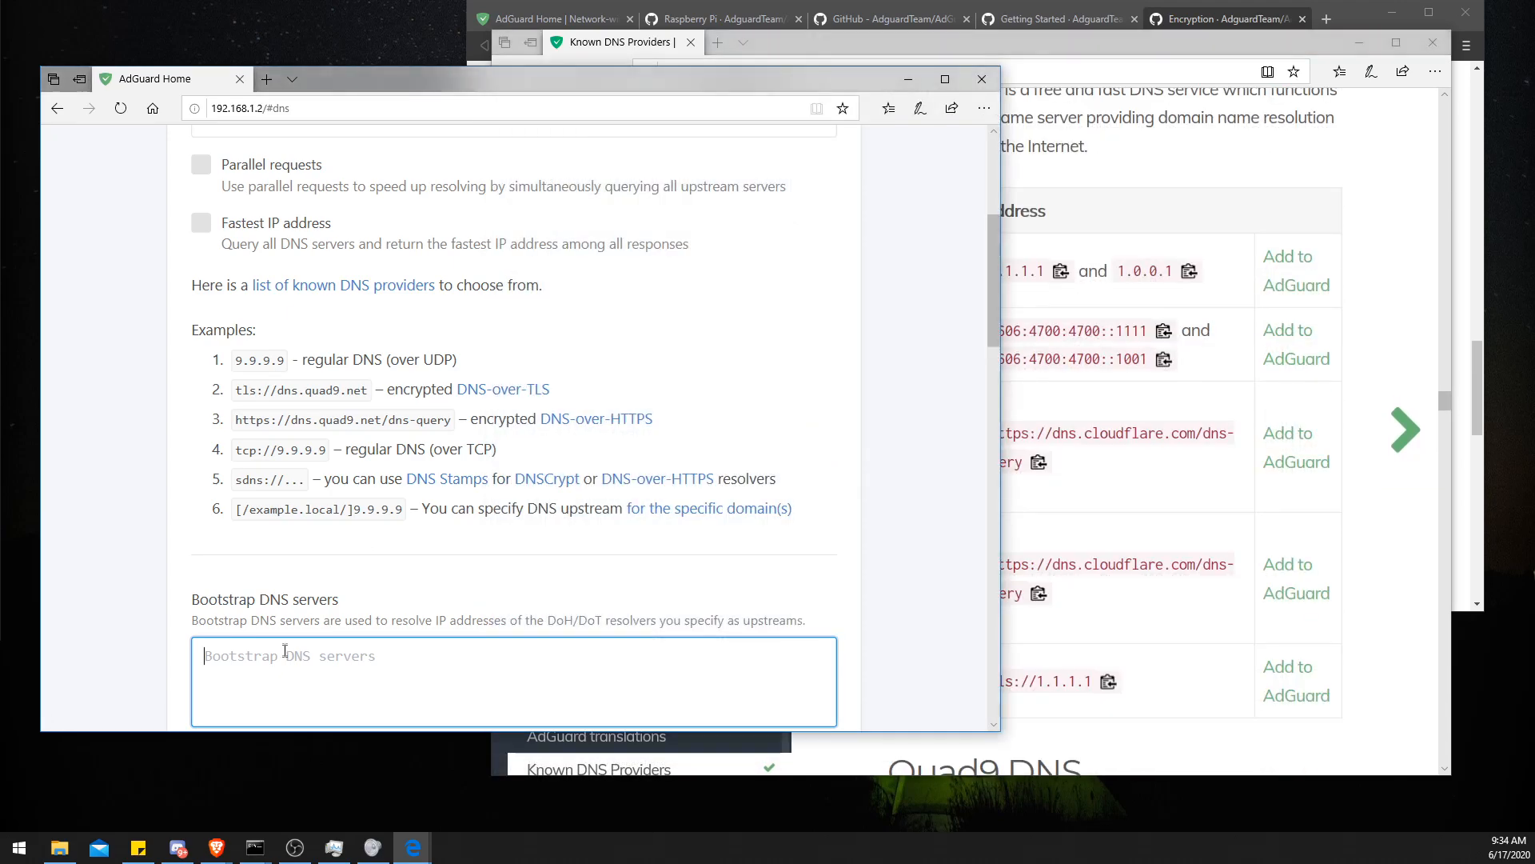
scroll(448, 507, "down", 1)
type("1.1.1.2")
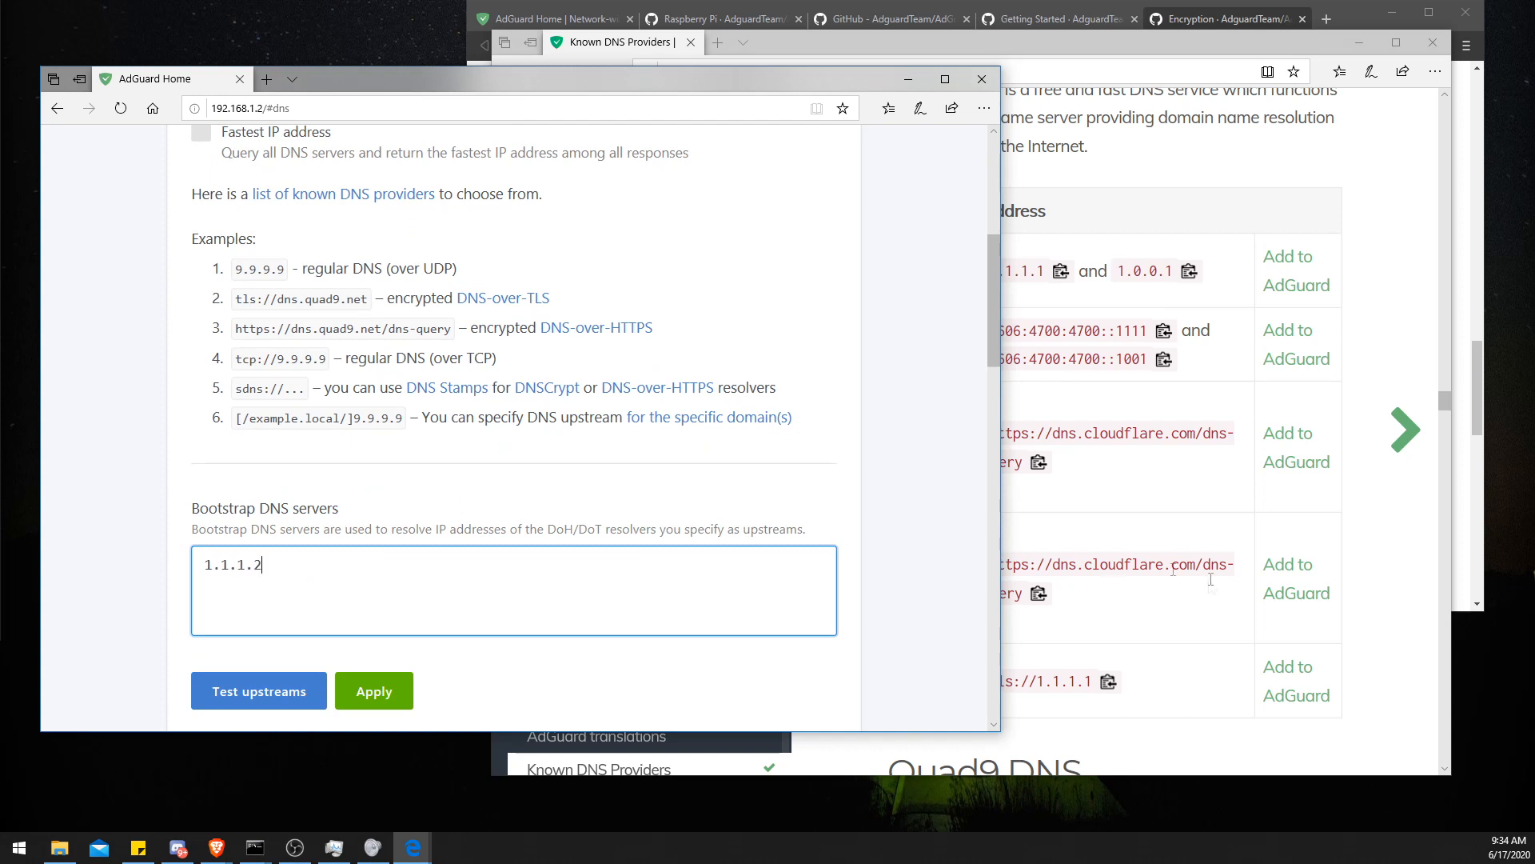
- Check Cloudflare's IPv4 addresses and add 1.0.0.2 as a second bootstrap server on a new line
left_click(1031, 267)
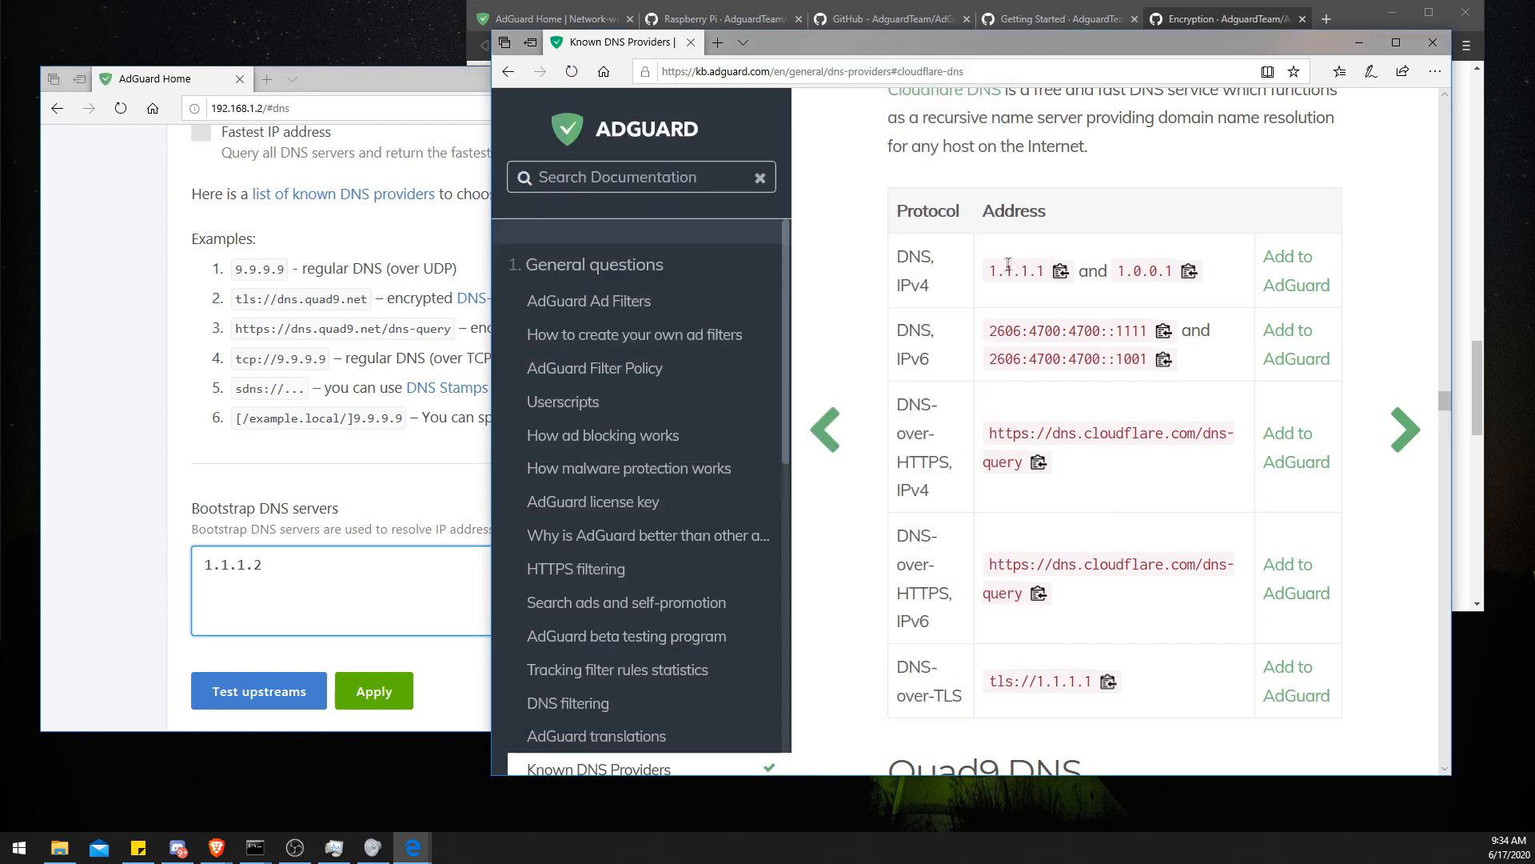
left_click_drag(1043, 270, 988, 274)
left_click(985, 274)
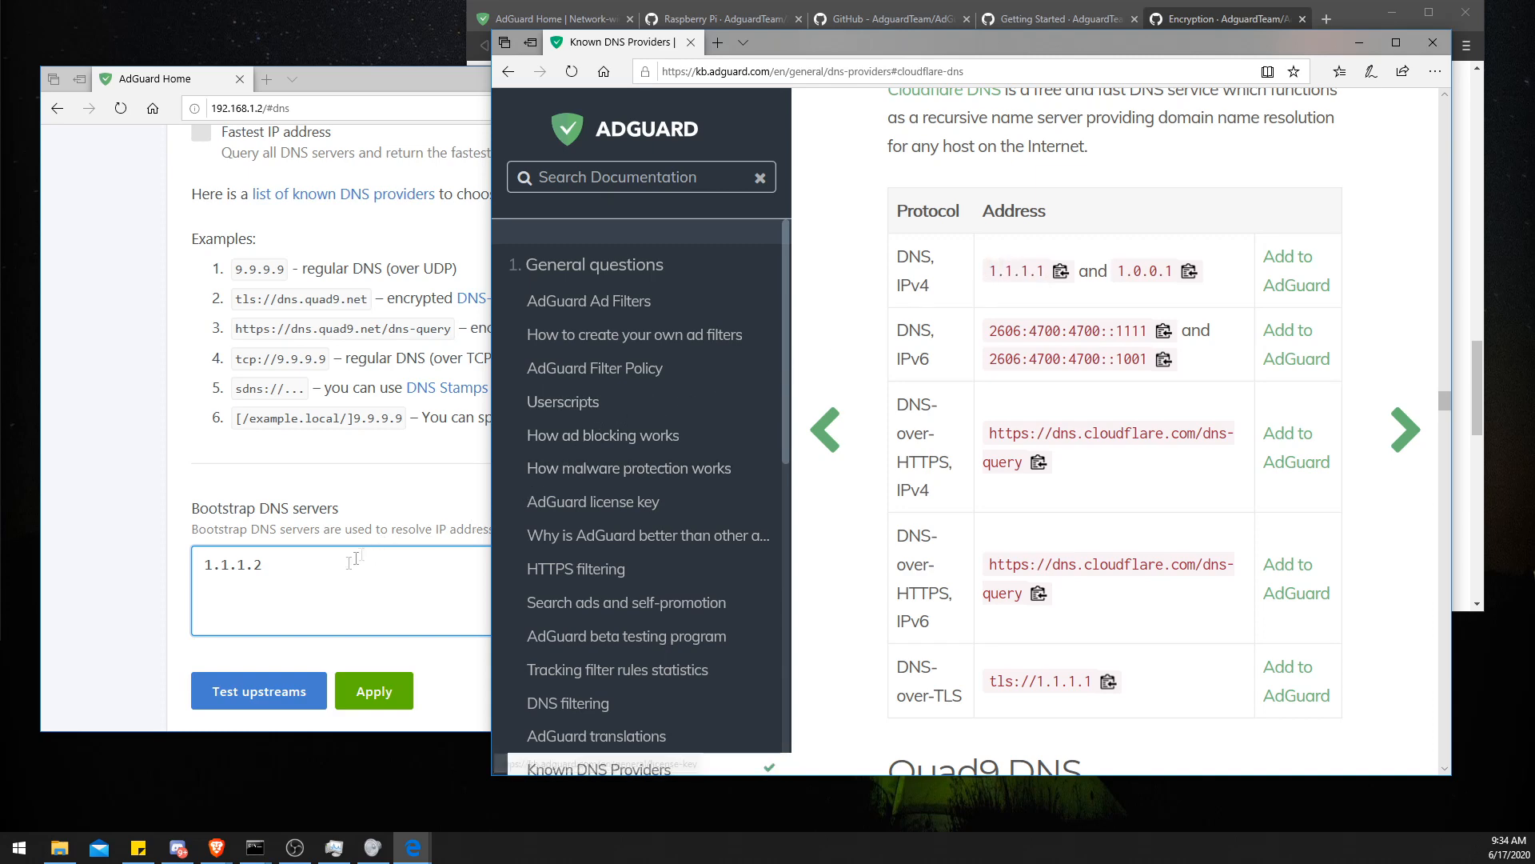
left_click(330, 574)
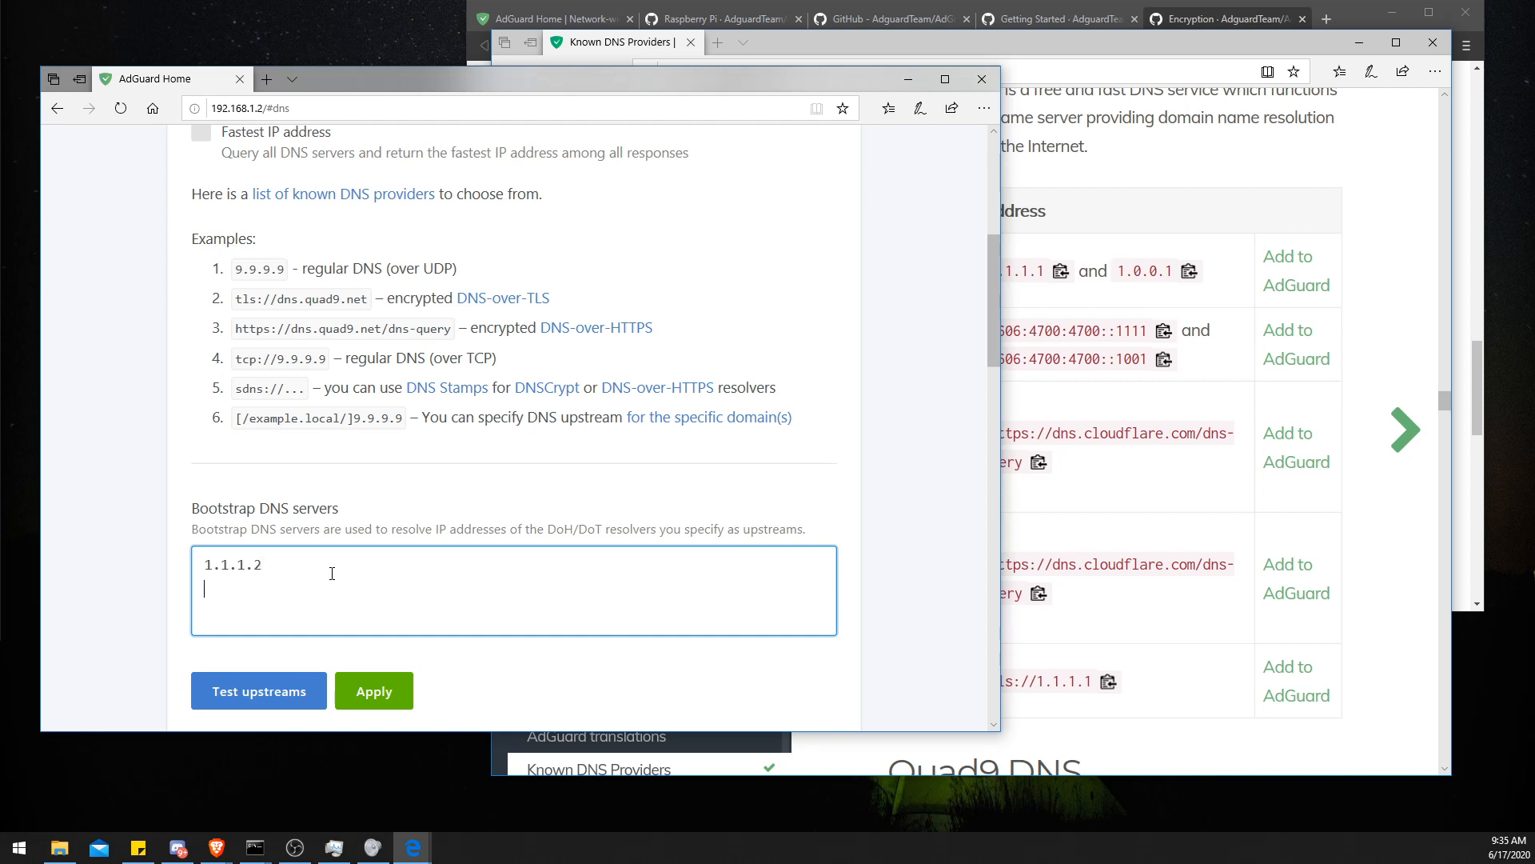
type("2")
- Copy Cloudflare's first IPv6 address and add 2606:4700:4700::1112 as a third bootstrap server
left_click(1013, 232)
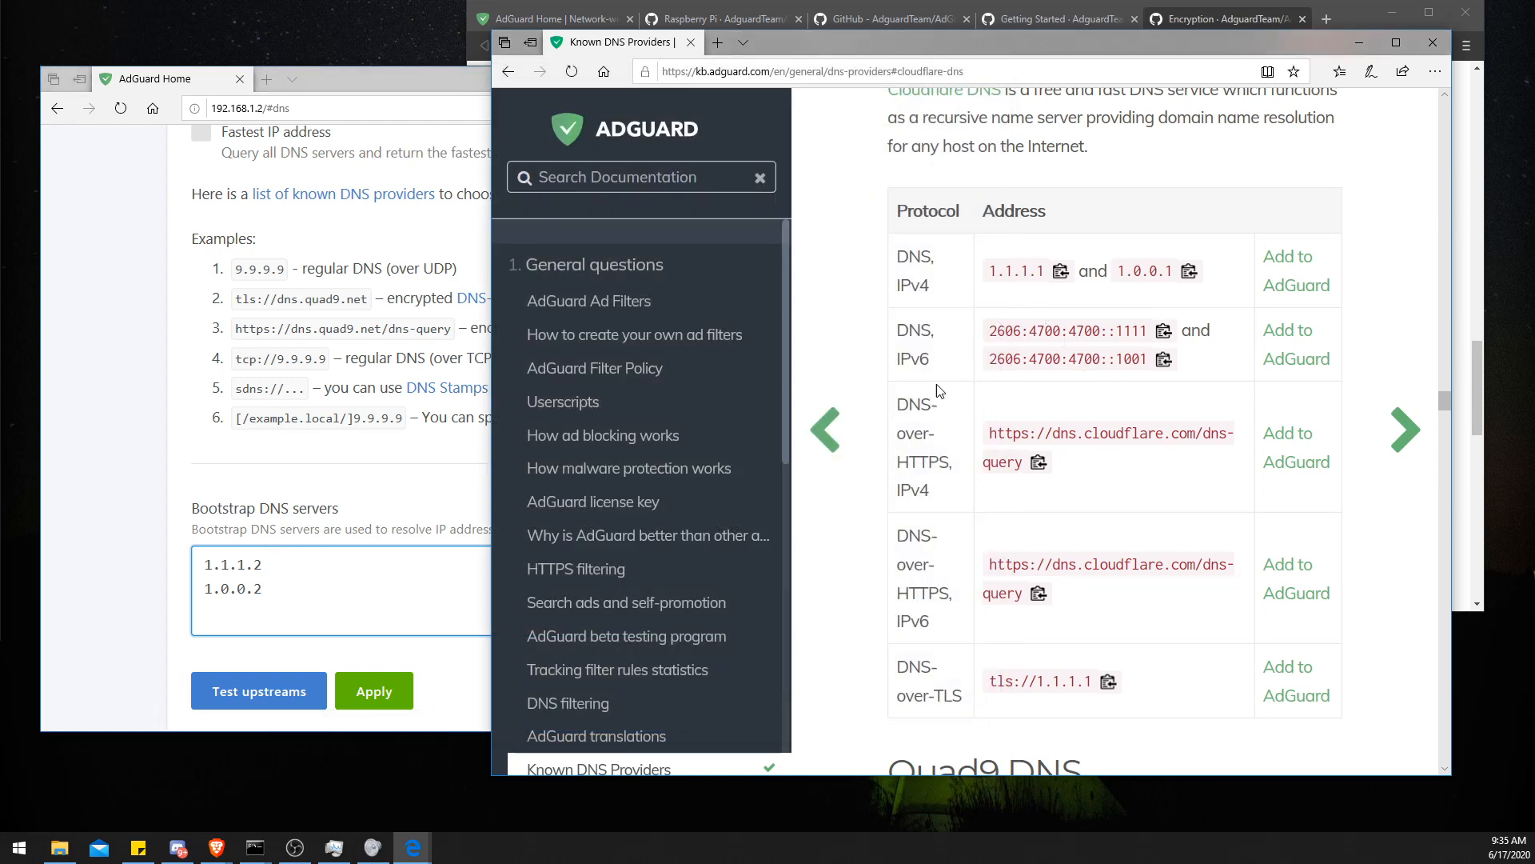
scroll(928, 405, "down", 1)
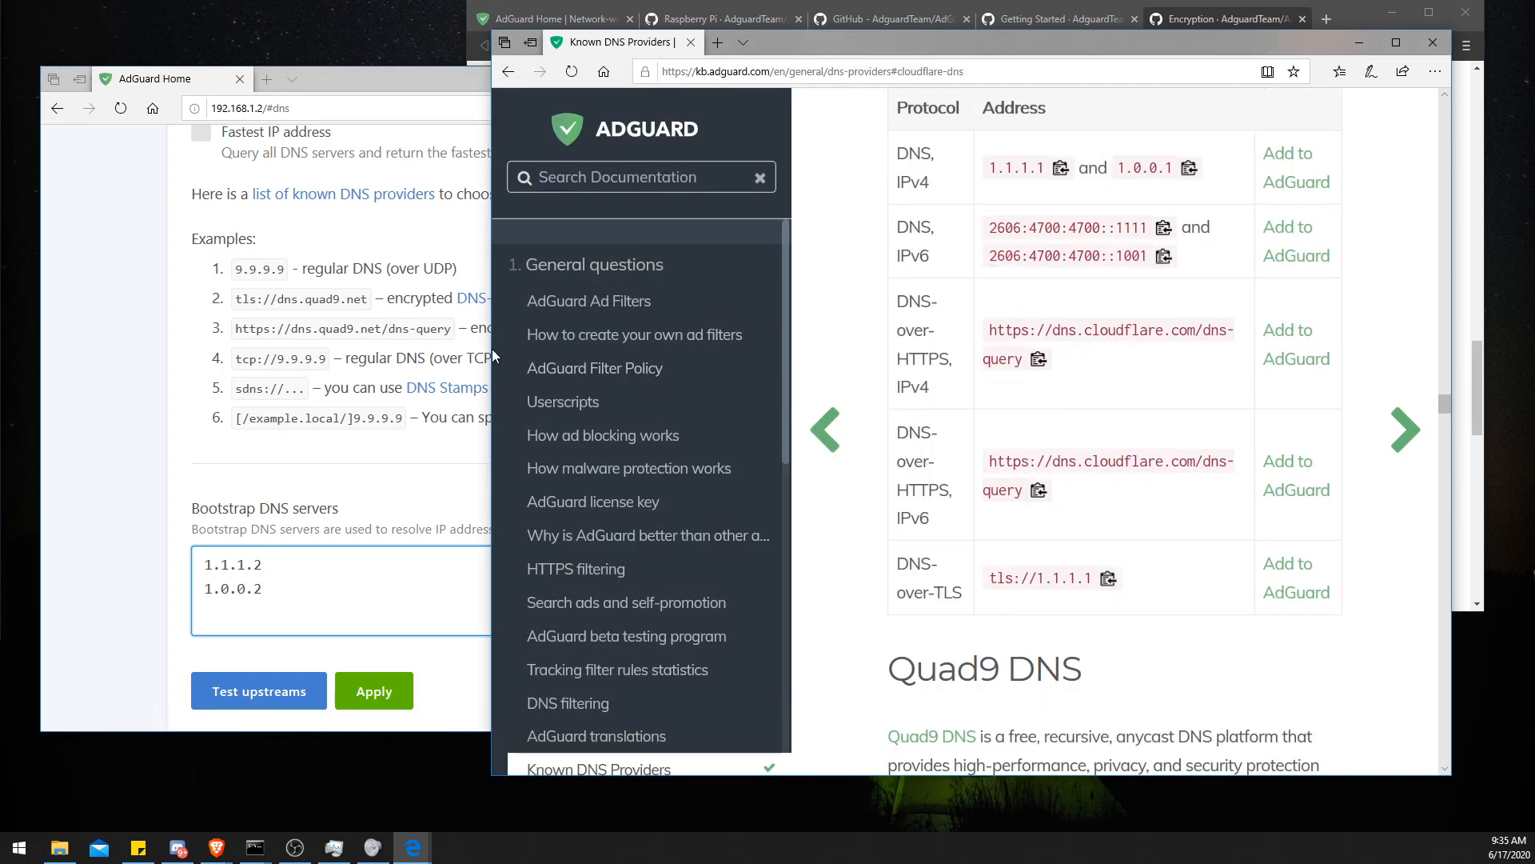
left_click_drag(491, 349, 306, 349)
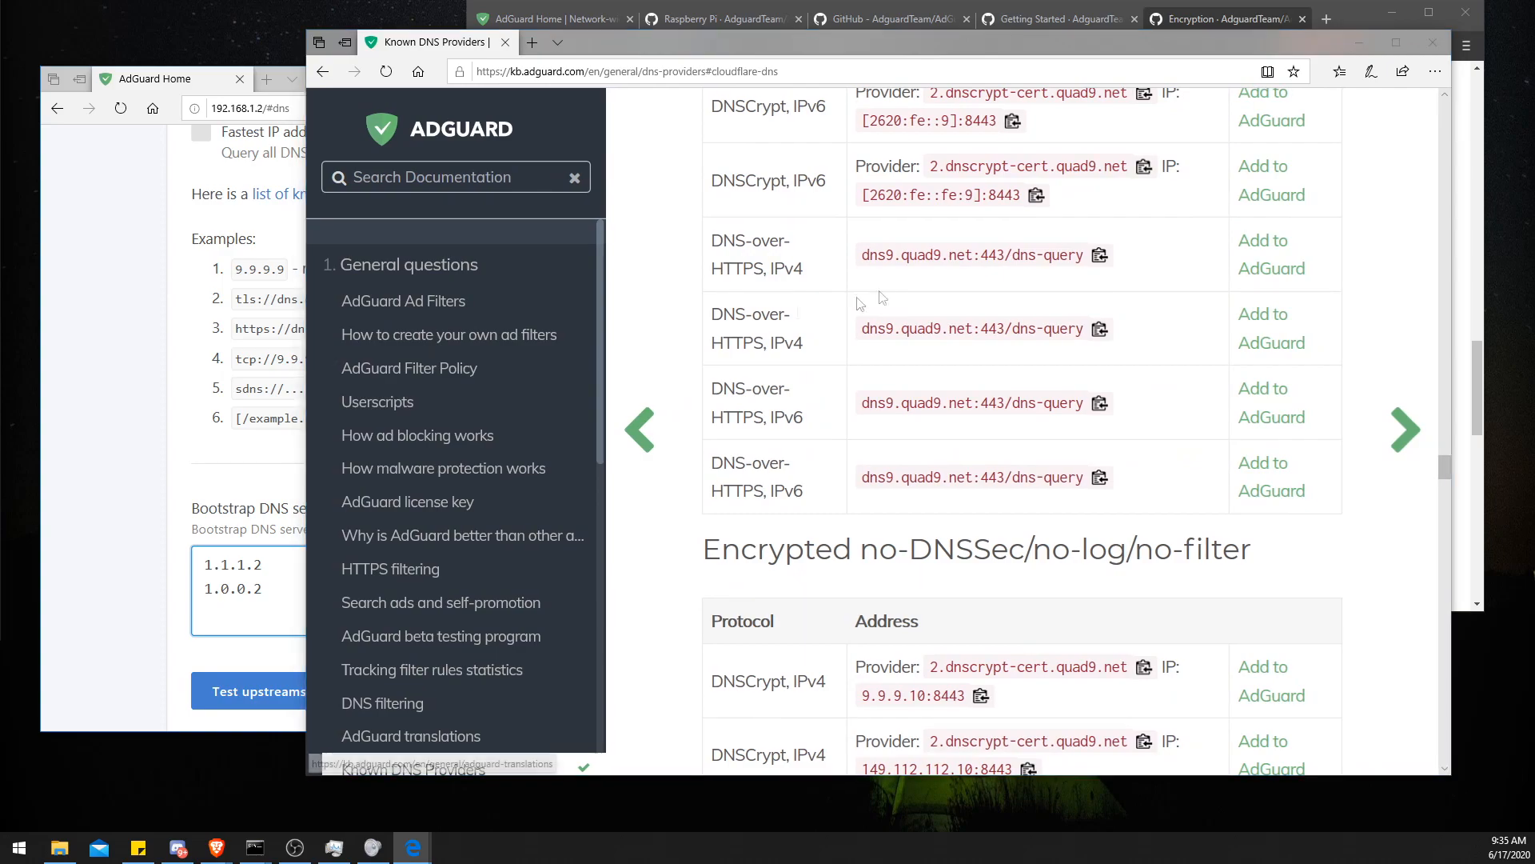
scroll(882, 300, "up", 1)
scroll(882, 299, "down", 4)
scroll(883, 293, "up", 4)
scroll(883, 294, "up", 13)
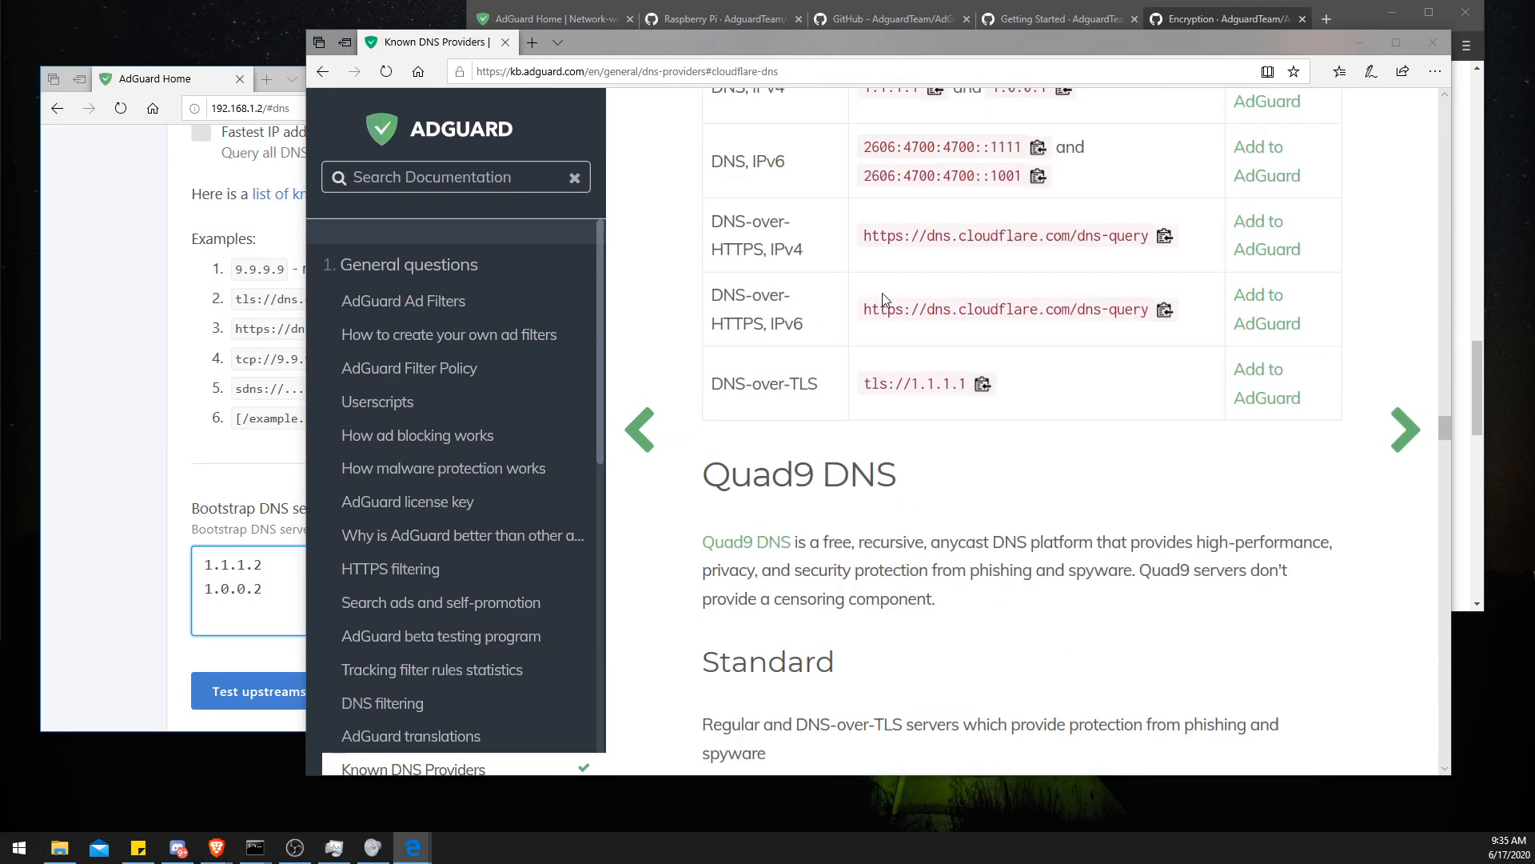
left_click_drag(864, 458, 1020, 458)
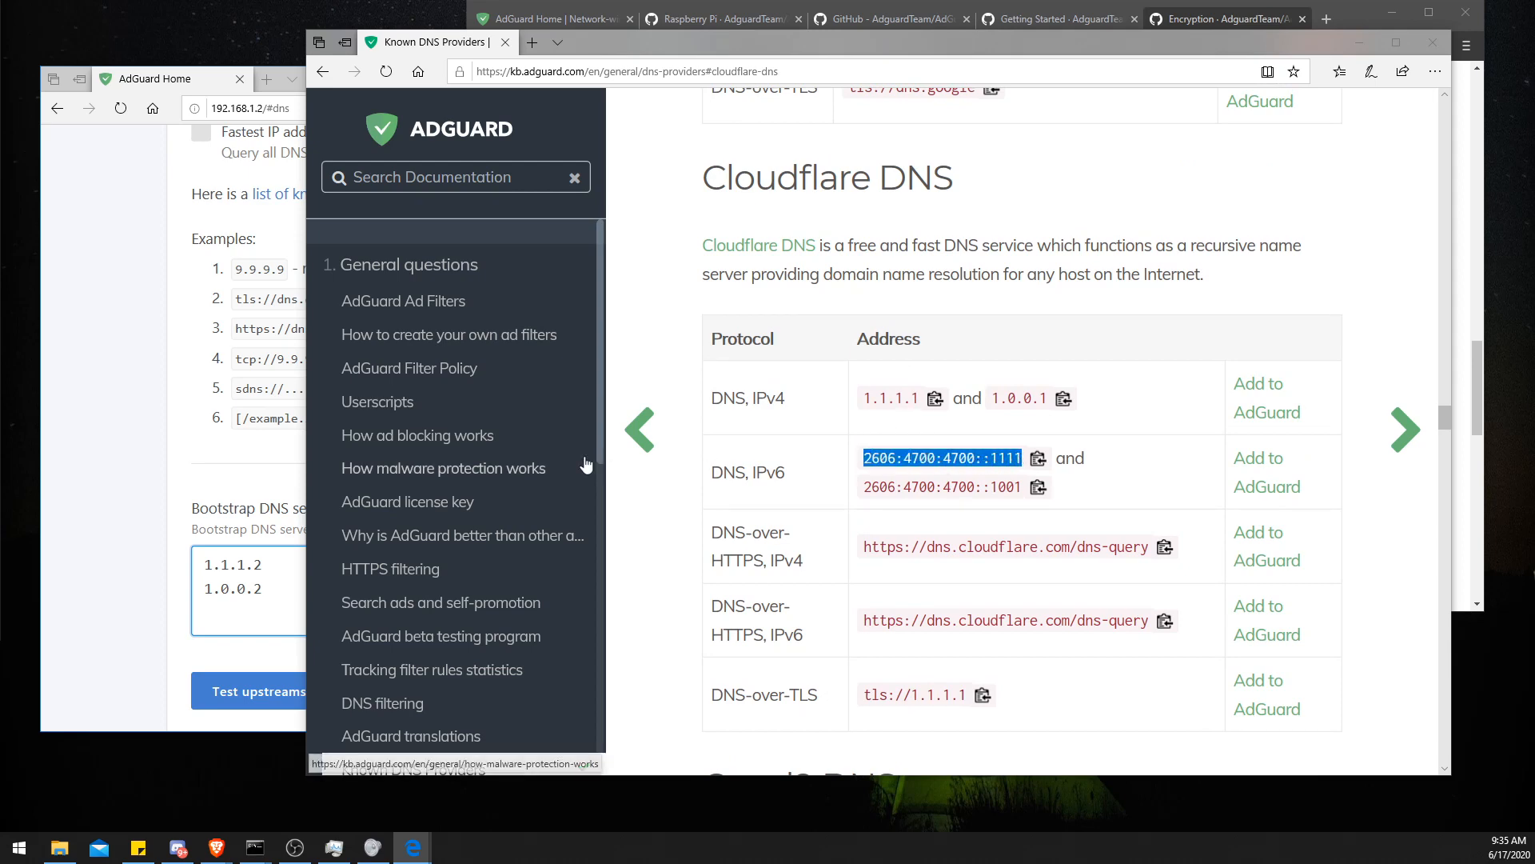
left_click(286, 602)
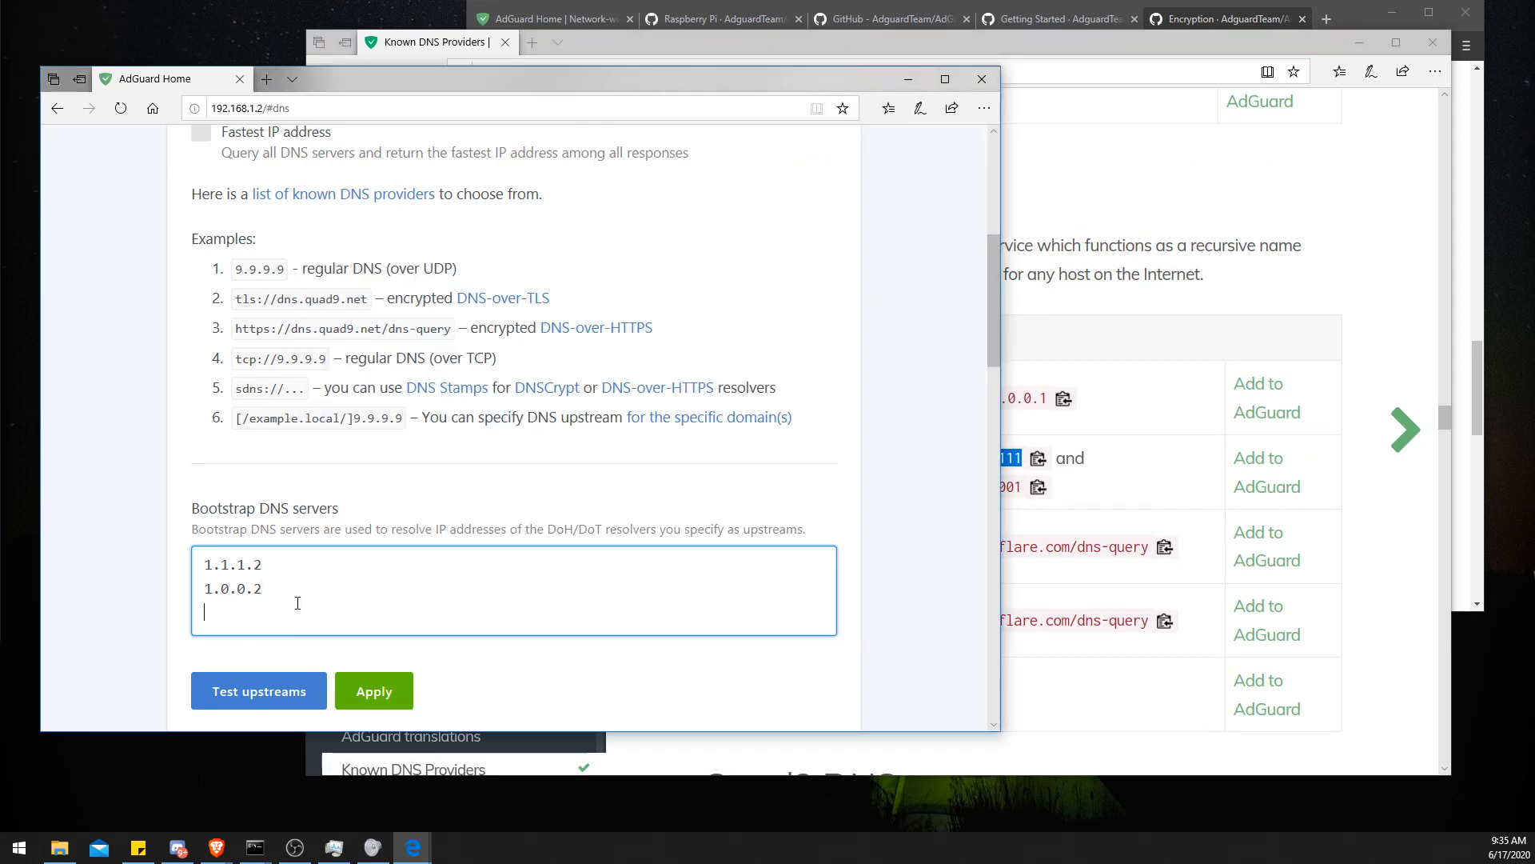
type("2606:4700:4700::1111")
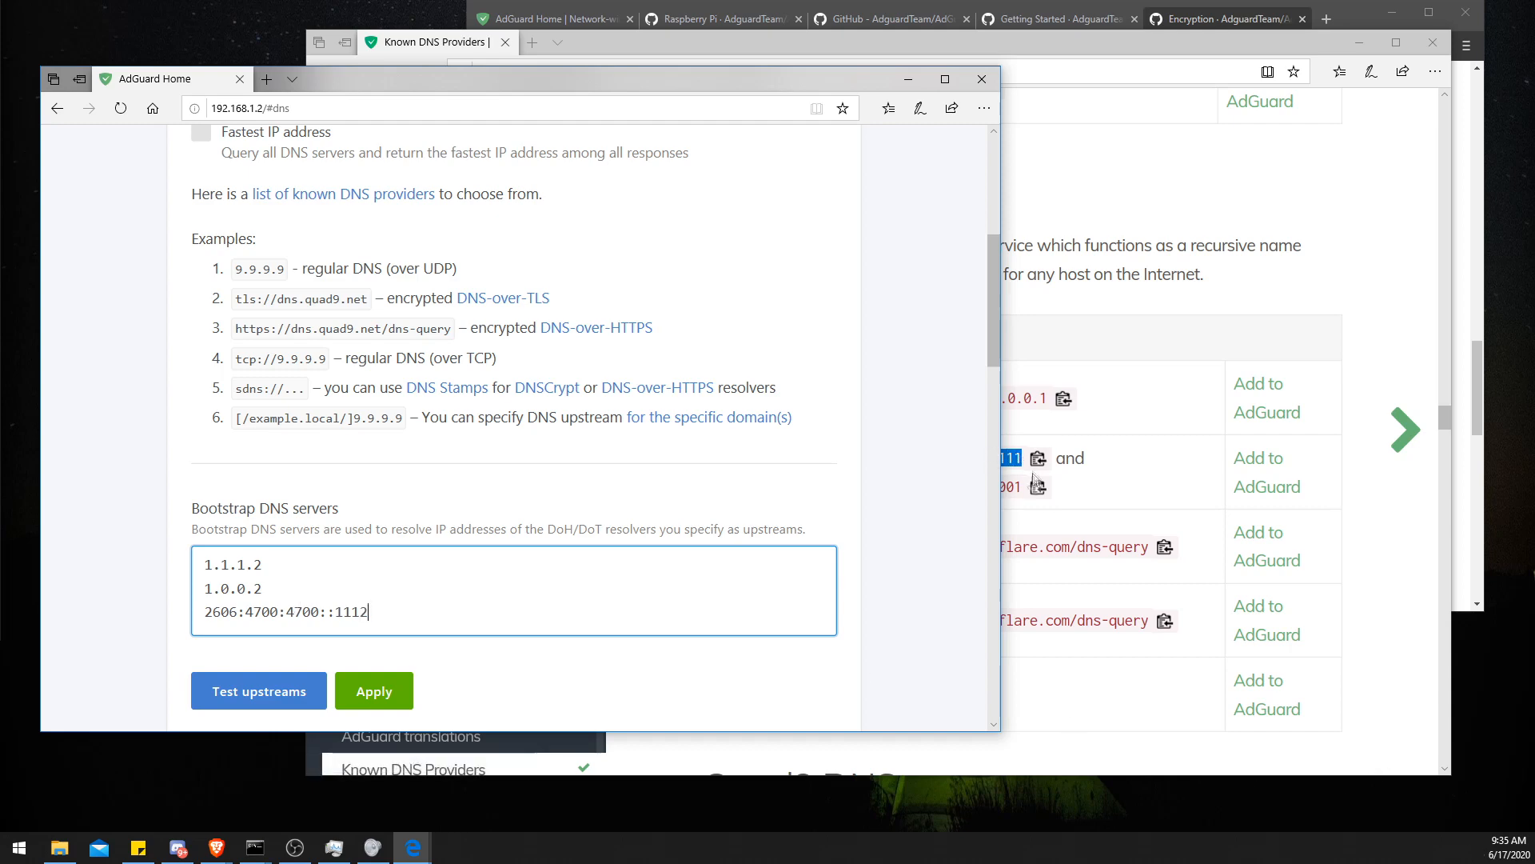
- Copy Cloudflare's second IPv6 address and add 2606:4700:4700::1002 as a fourth bootstrap server
left_click(1039, 489)
left_click(292, 612)
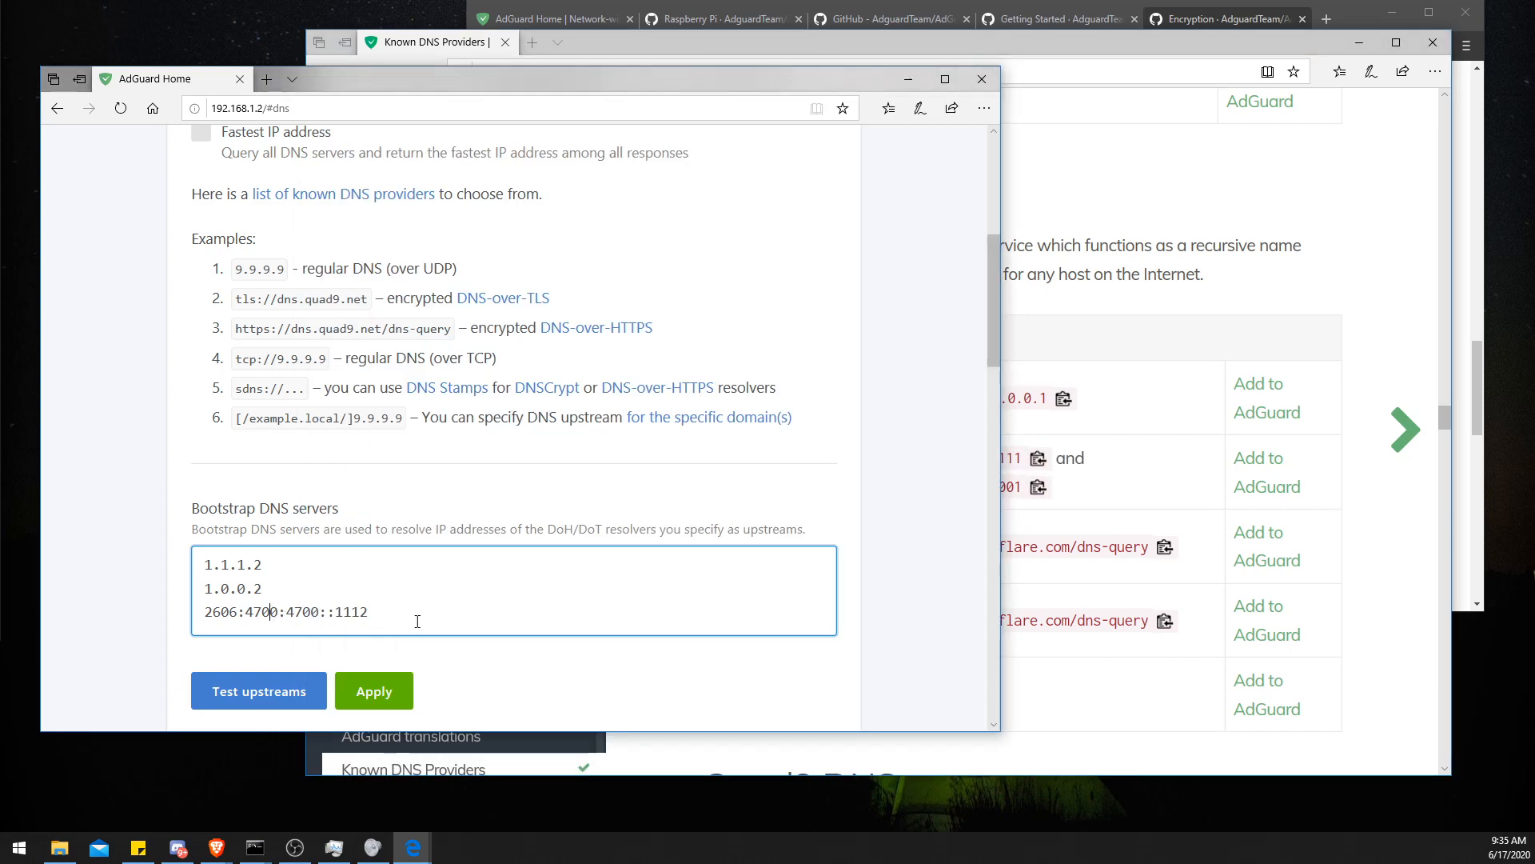
key("Return")
key("ctrl+v")
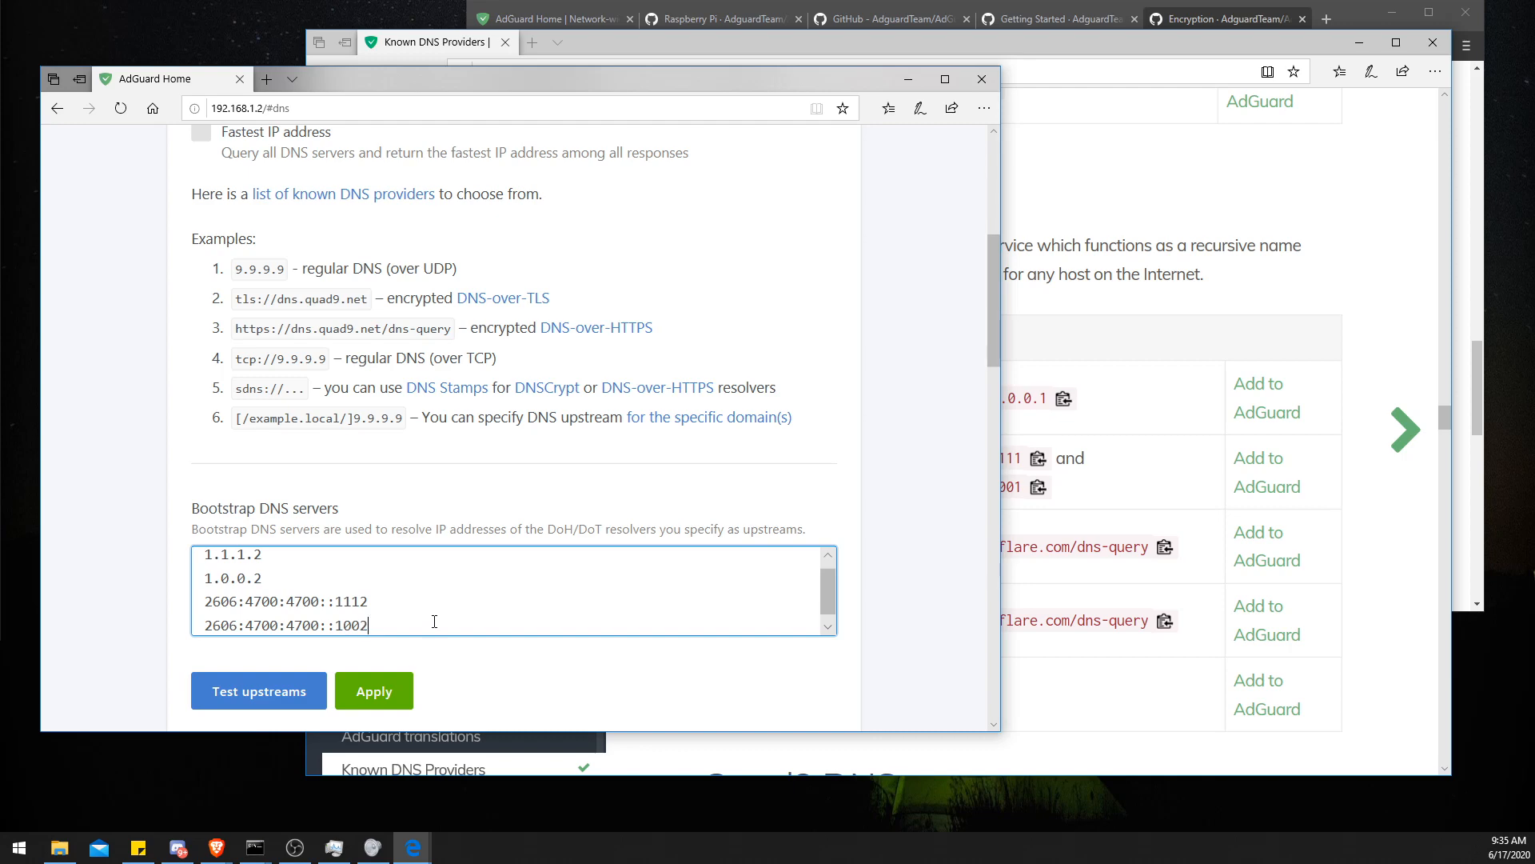
- Apply the upstream and bootstrap DNS settings, then test the upstream servers
left_click(368, 690)
scroll(317, 574, "down", 2)
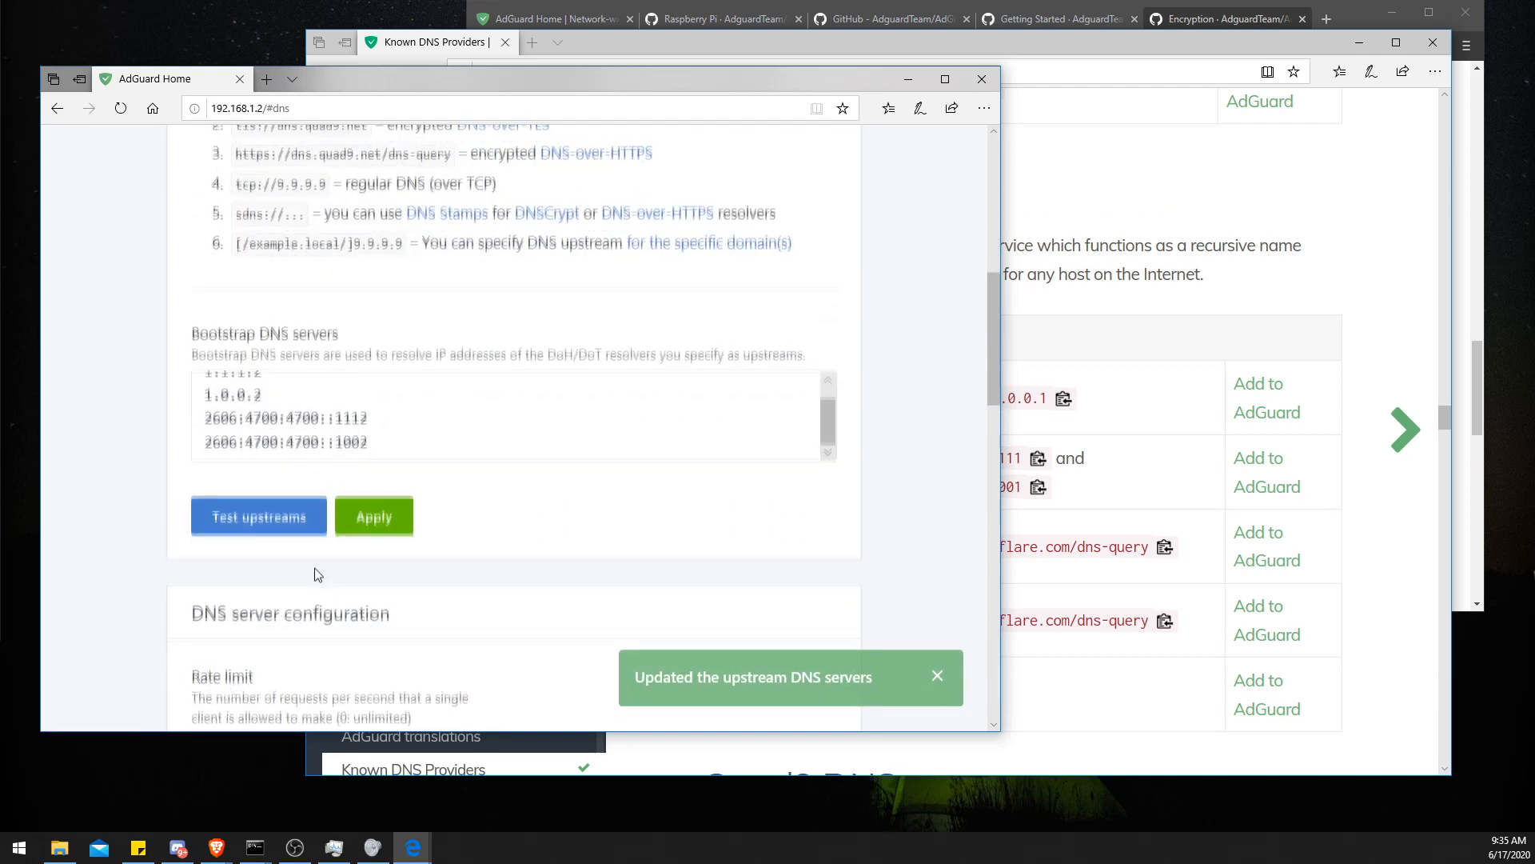
left_click(285, 509)
- Maximize the AdGuard Home window and save the access settings configuration at the bottom of the DNS settings page
scroll(346, 423, "up", 1)
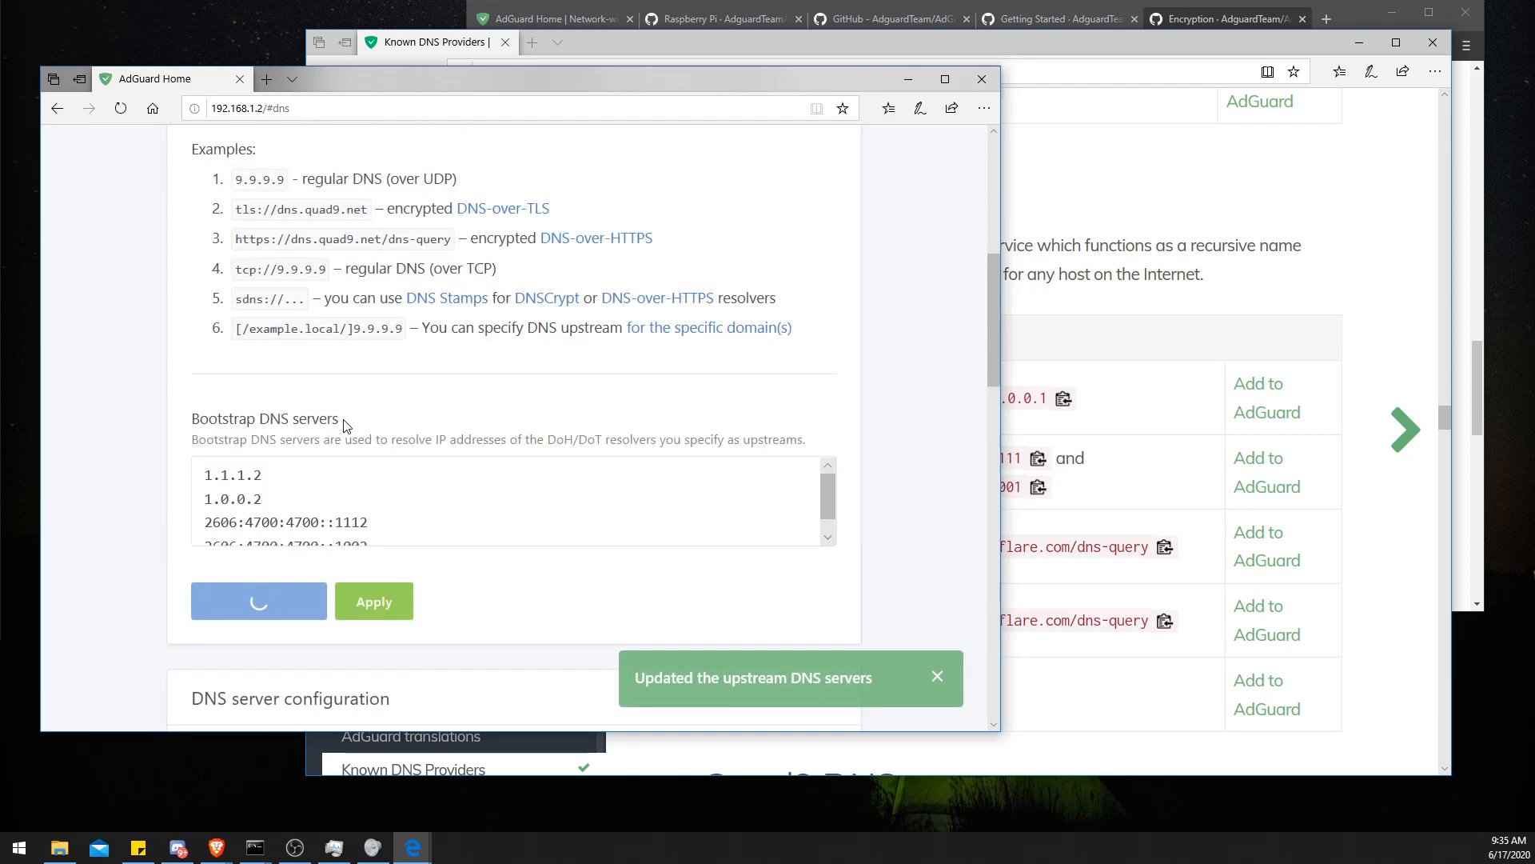
scroll(345, 424, "up", 7)
double_click(496, 83)
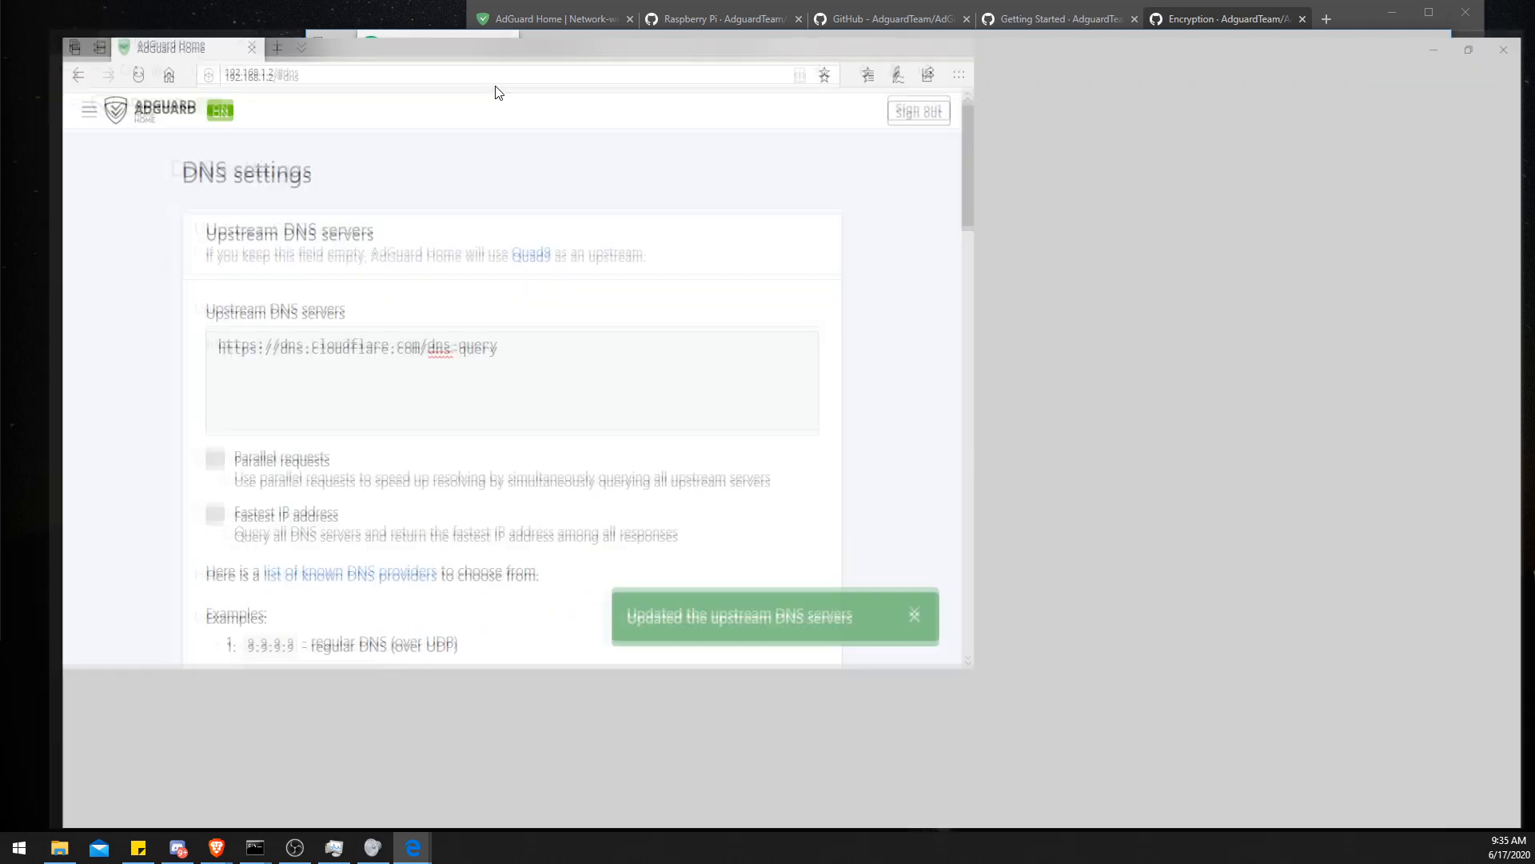
scroll(292, 379, "down", 9)
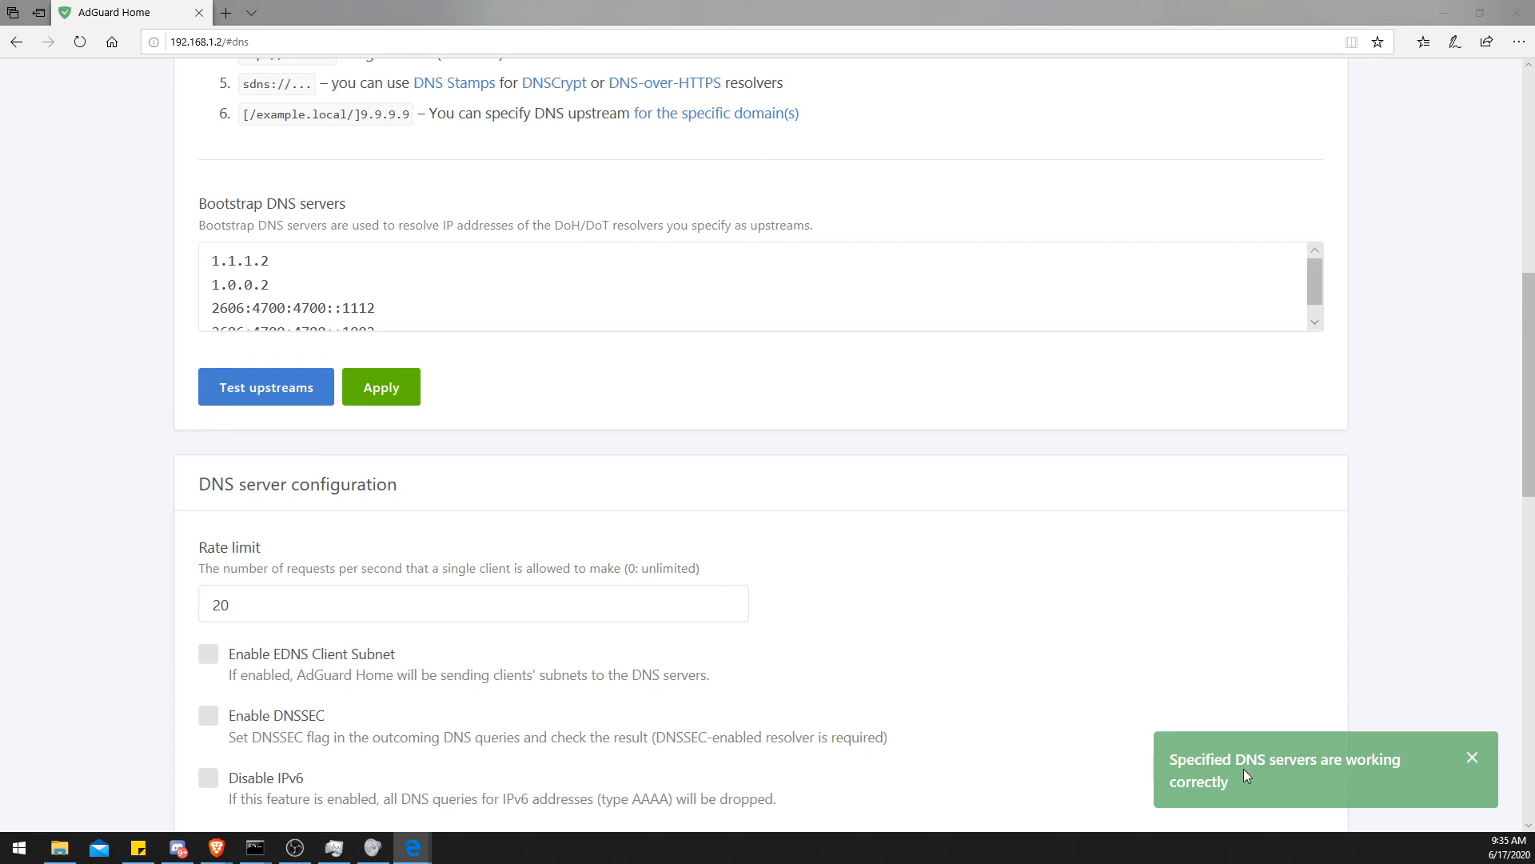
scroll(819, 542, "down", 15)
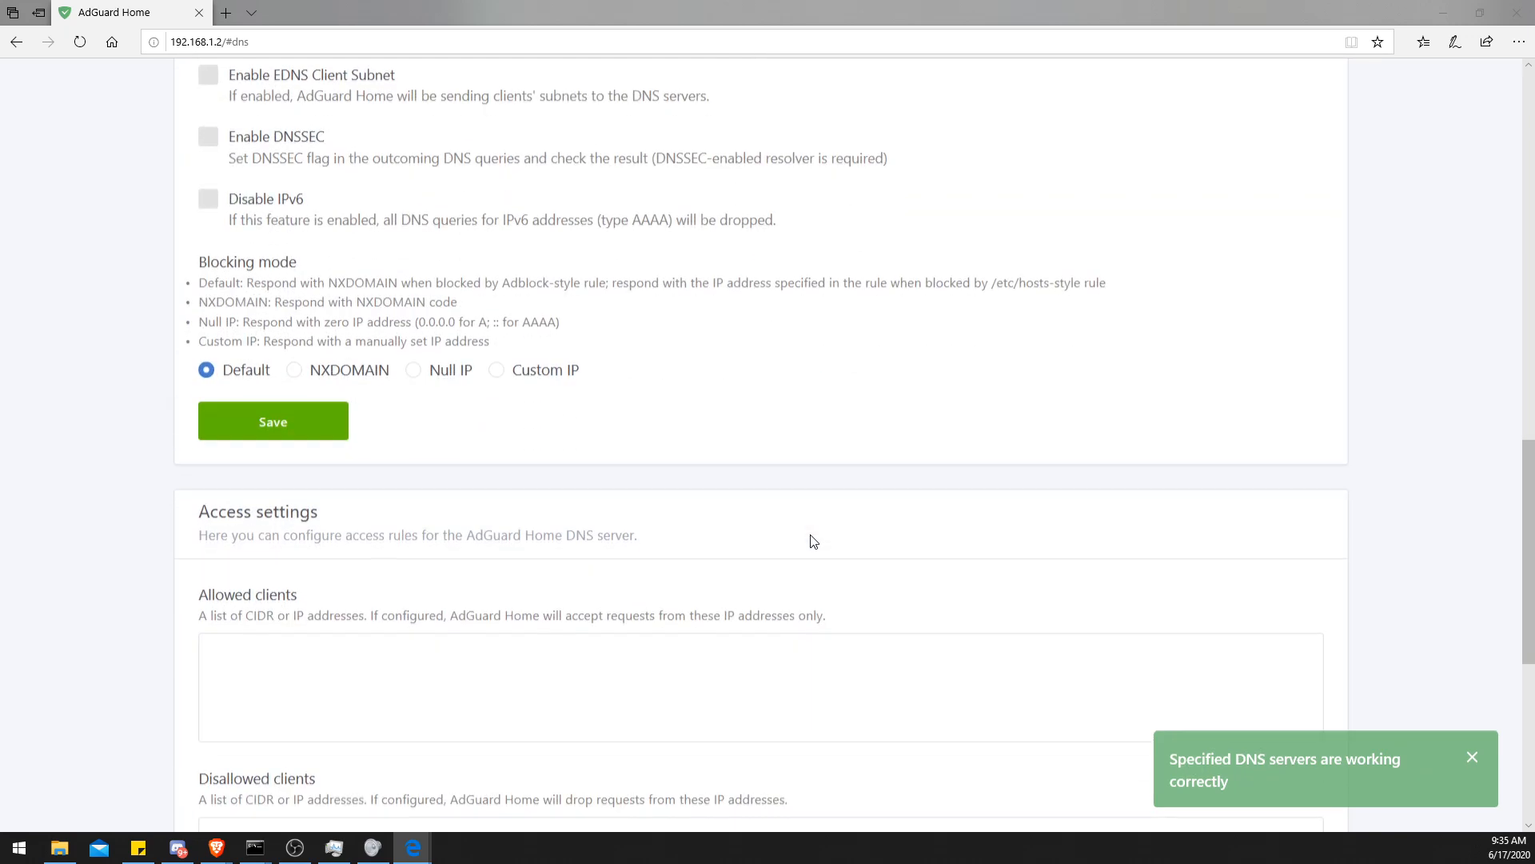
scroll(584, 503, "up", 8)
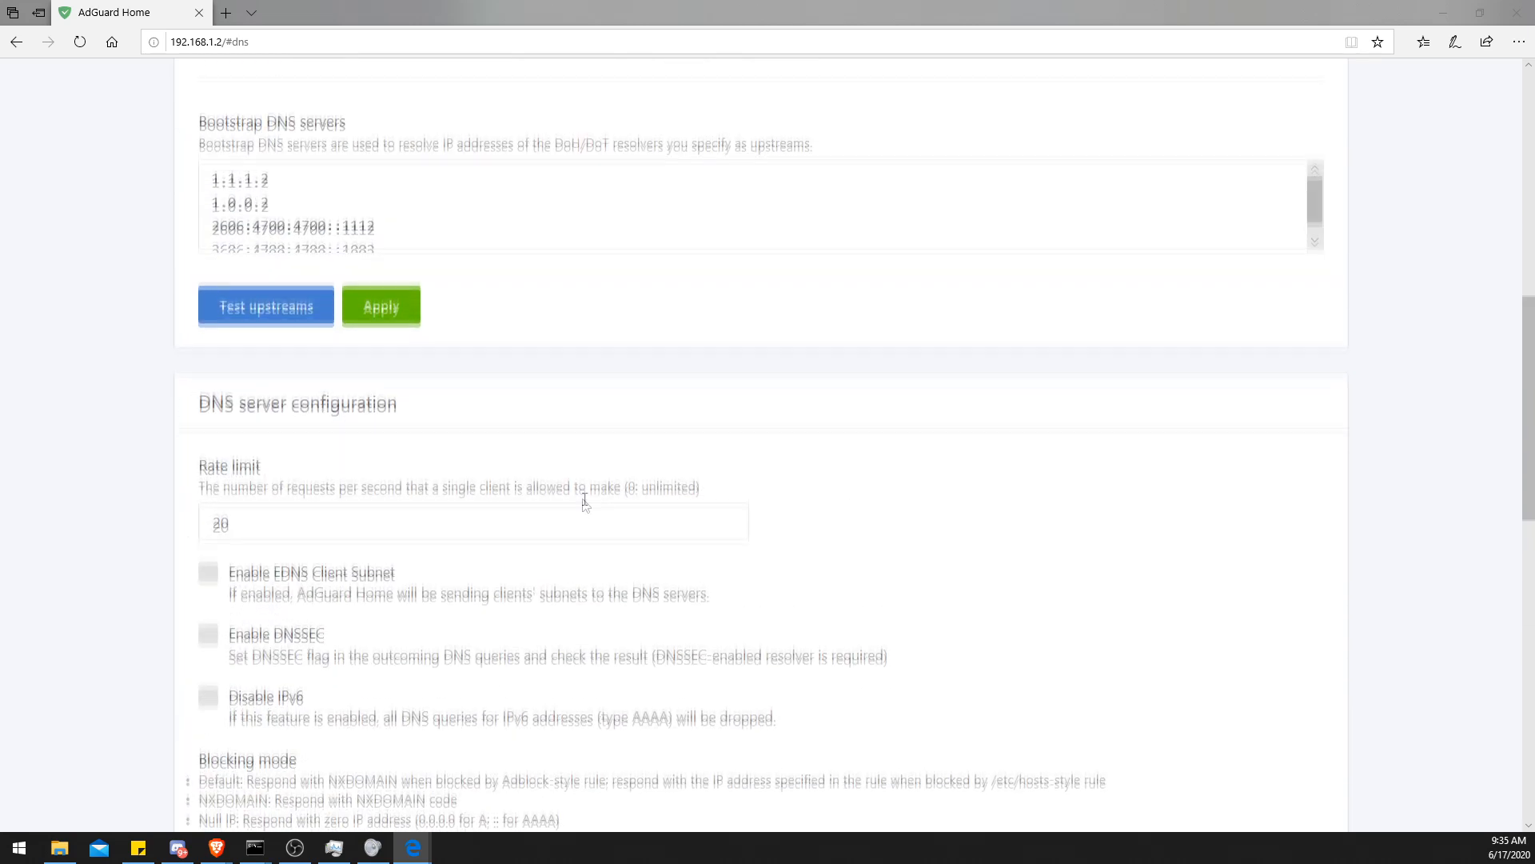
scroll(569, 504, "down", 8)
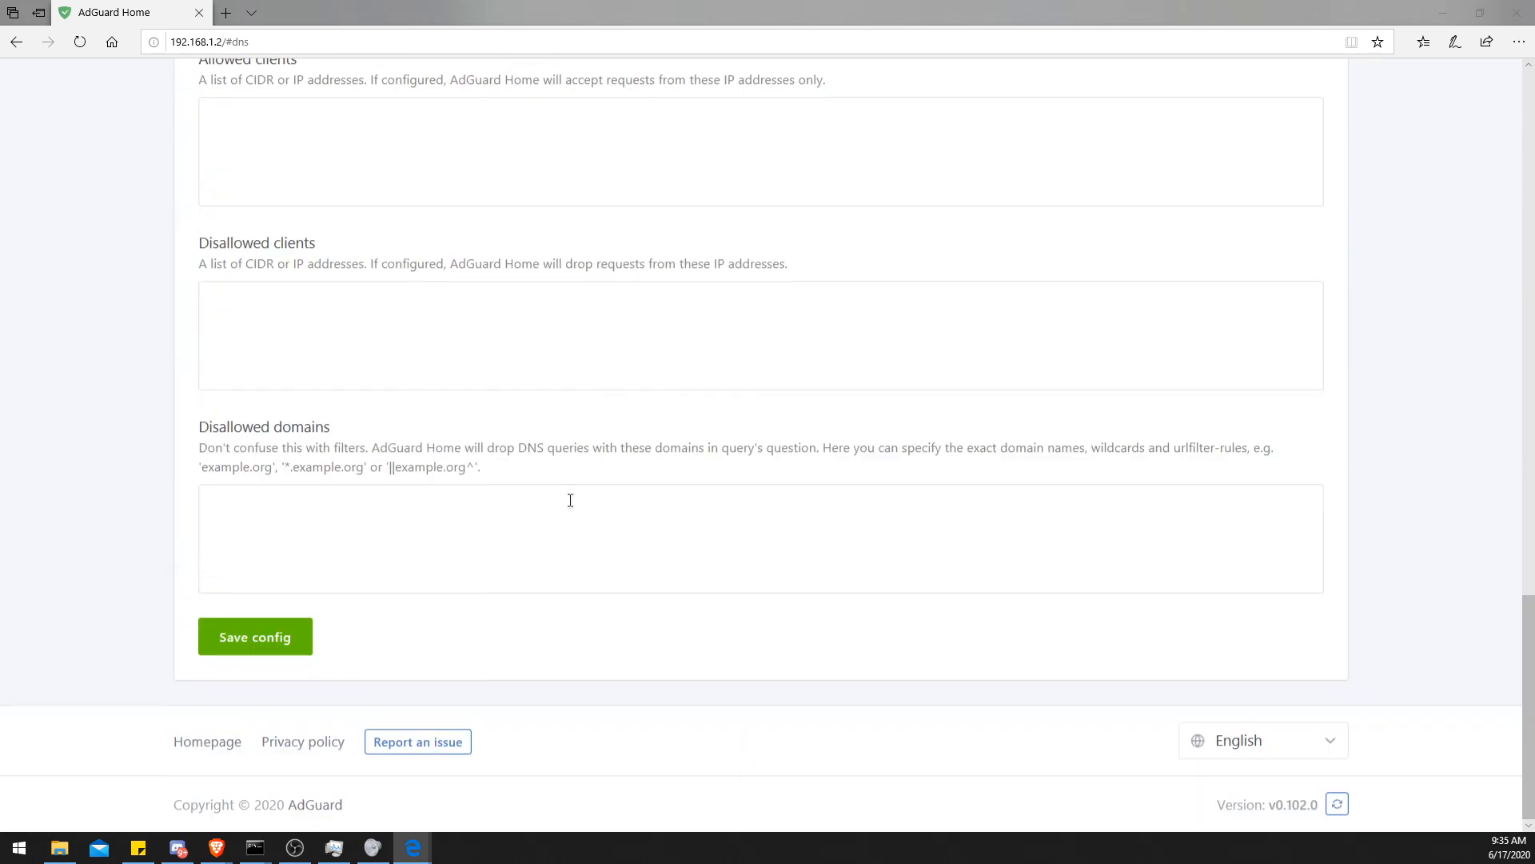
left_click(285, 644)
- Open the Query Log page from the AdGuard Home dashboard
scroll(591, 560, "up", 20)
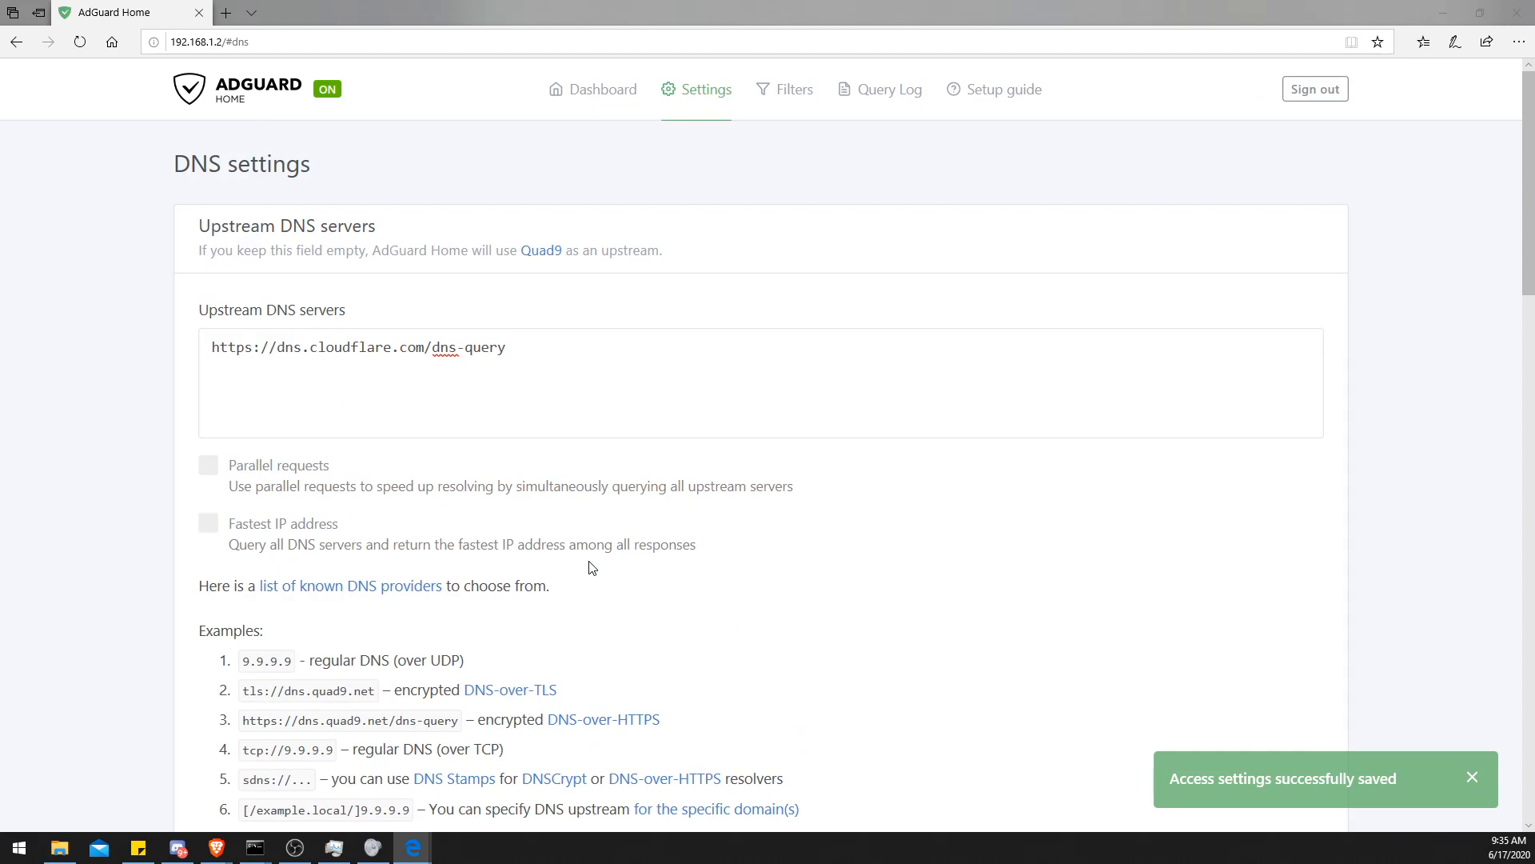
scroll(591, 568, "down", 10)
scroll(586, 568, "down", 3)
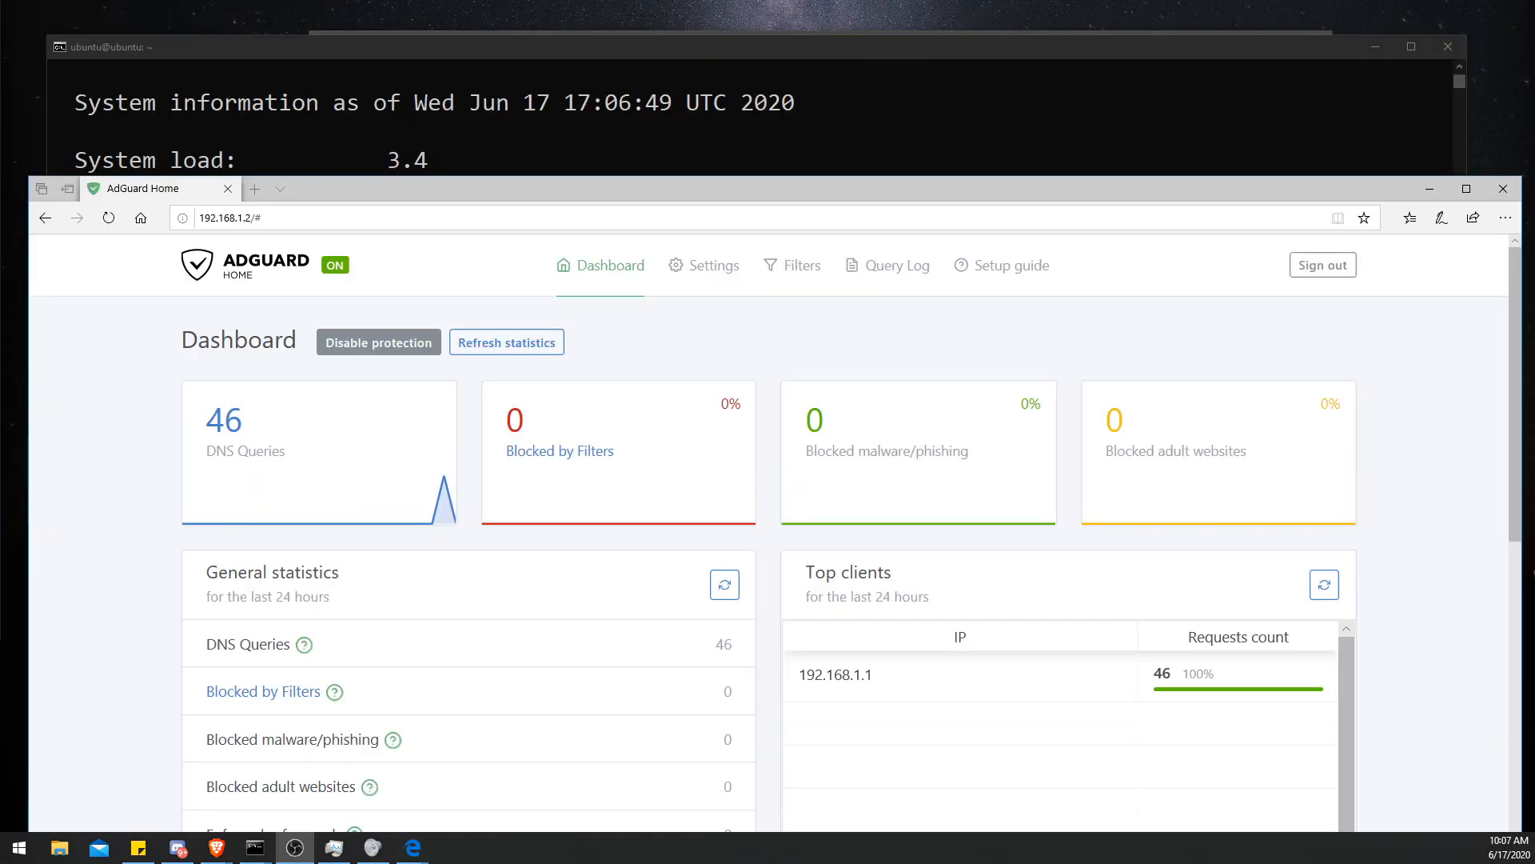
left_click_drag(365, 199, 353, 111)
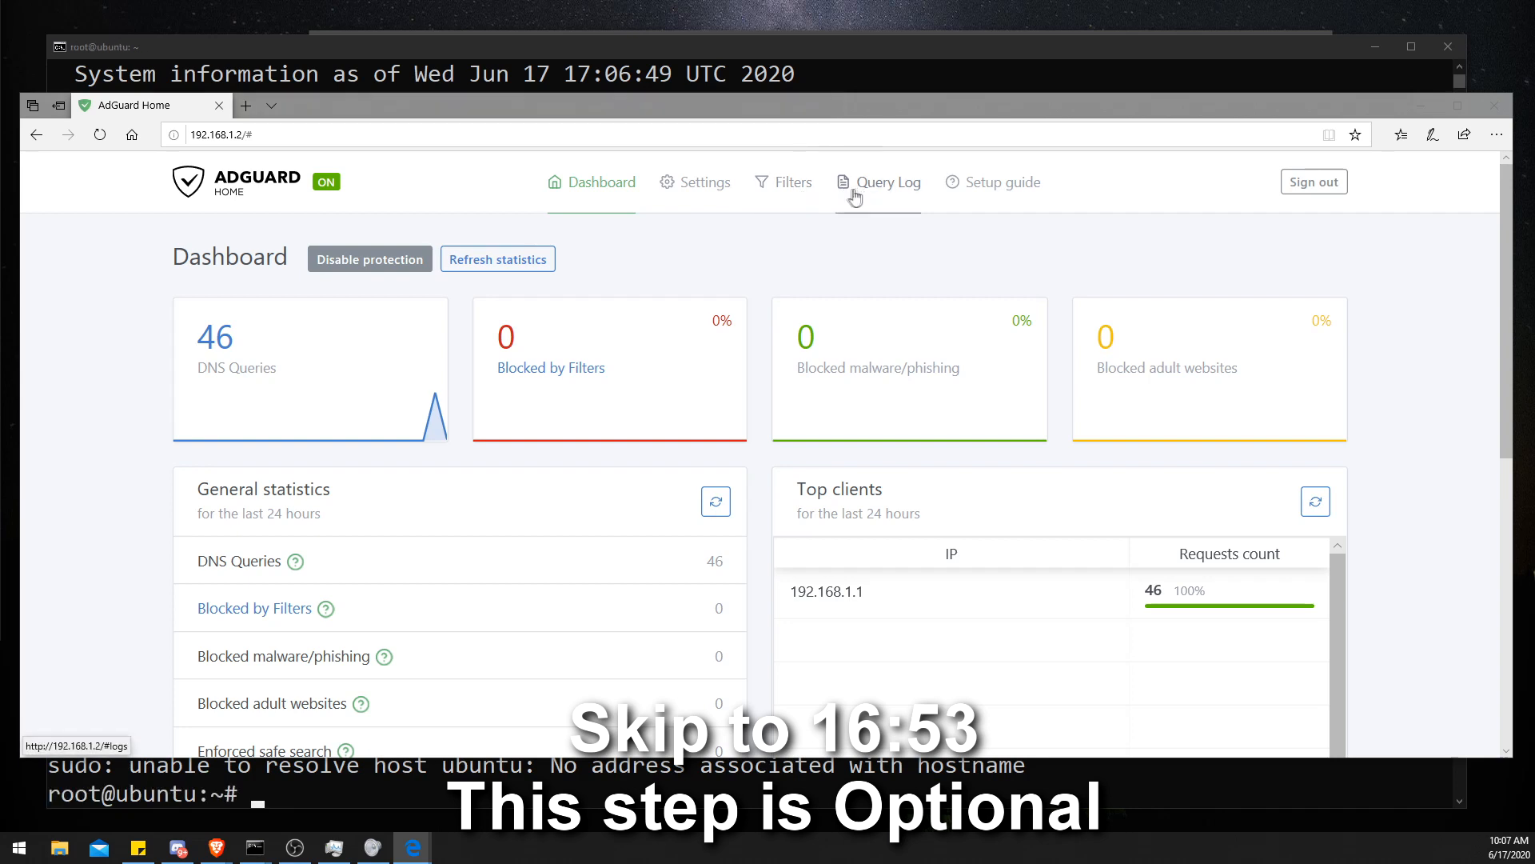
left_click(671, 183)
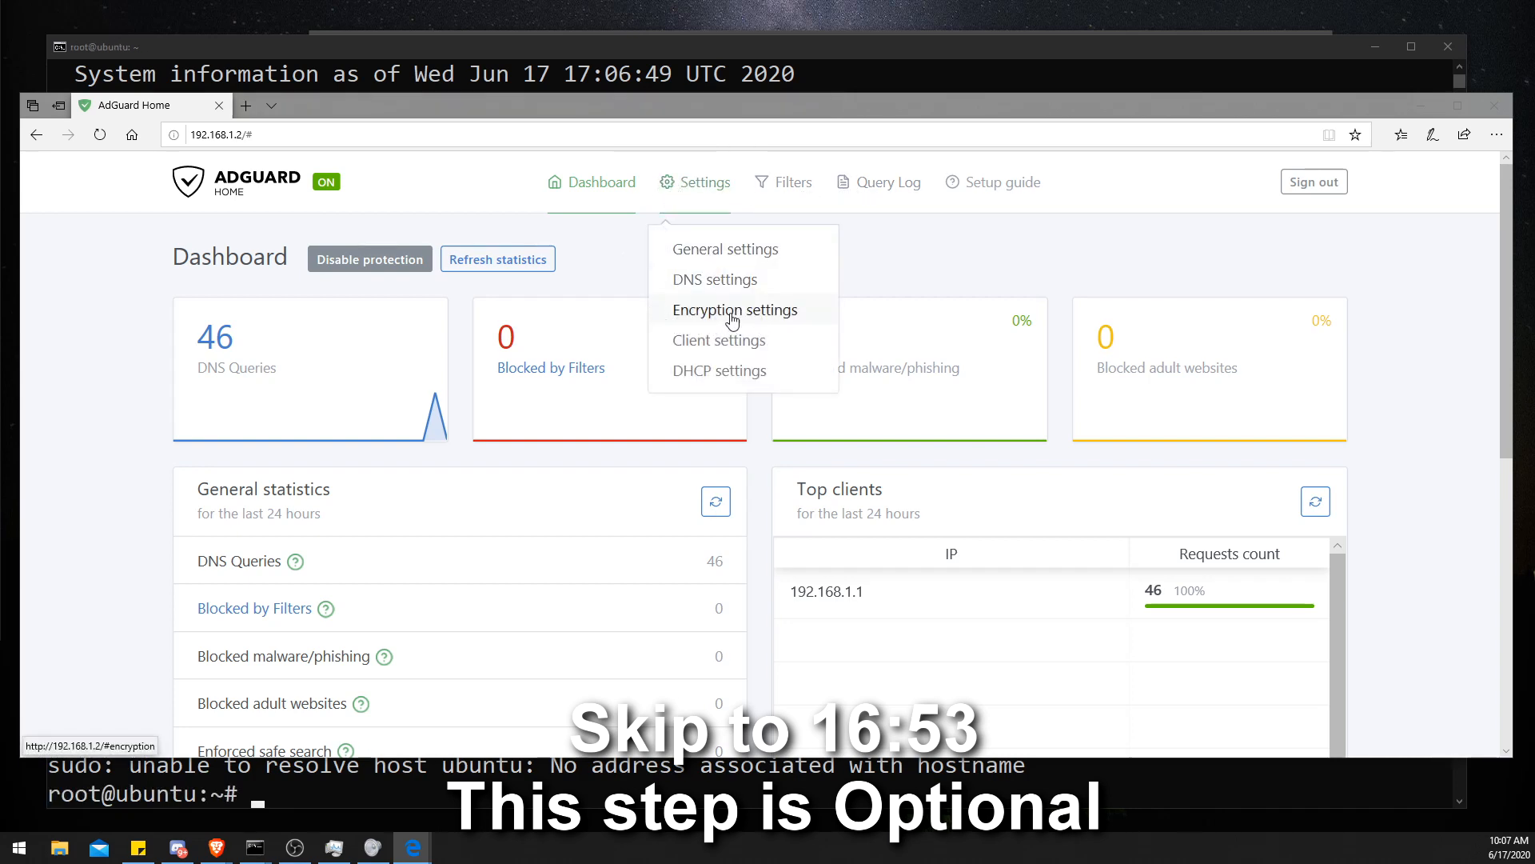
left_click(854, 197)
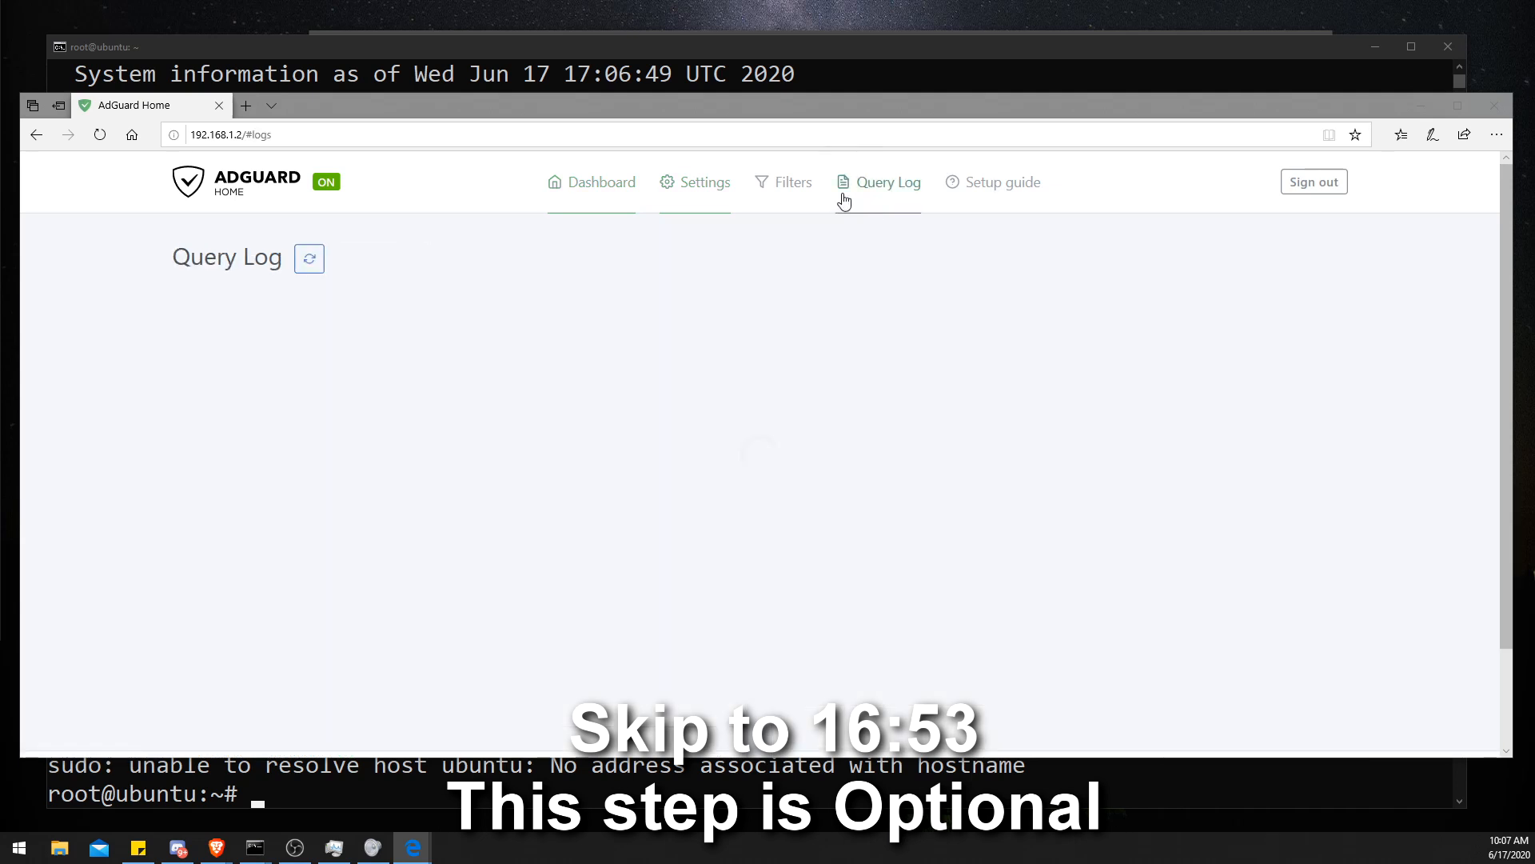
- Open the Encryption settings page
left_click(784, 188)
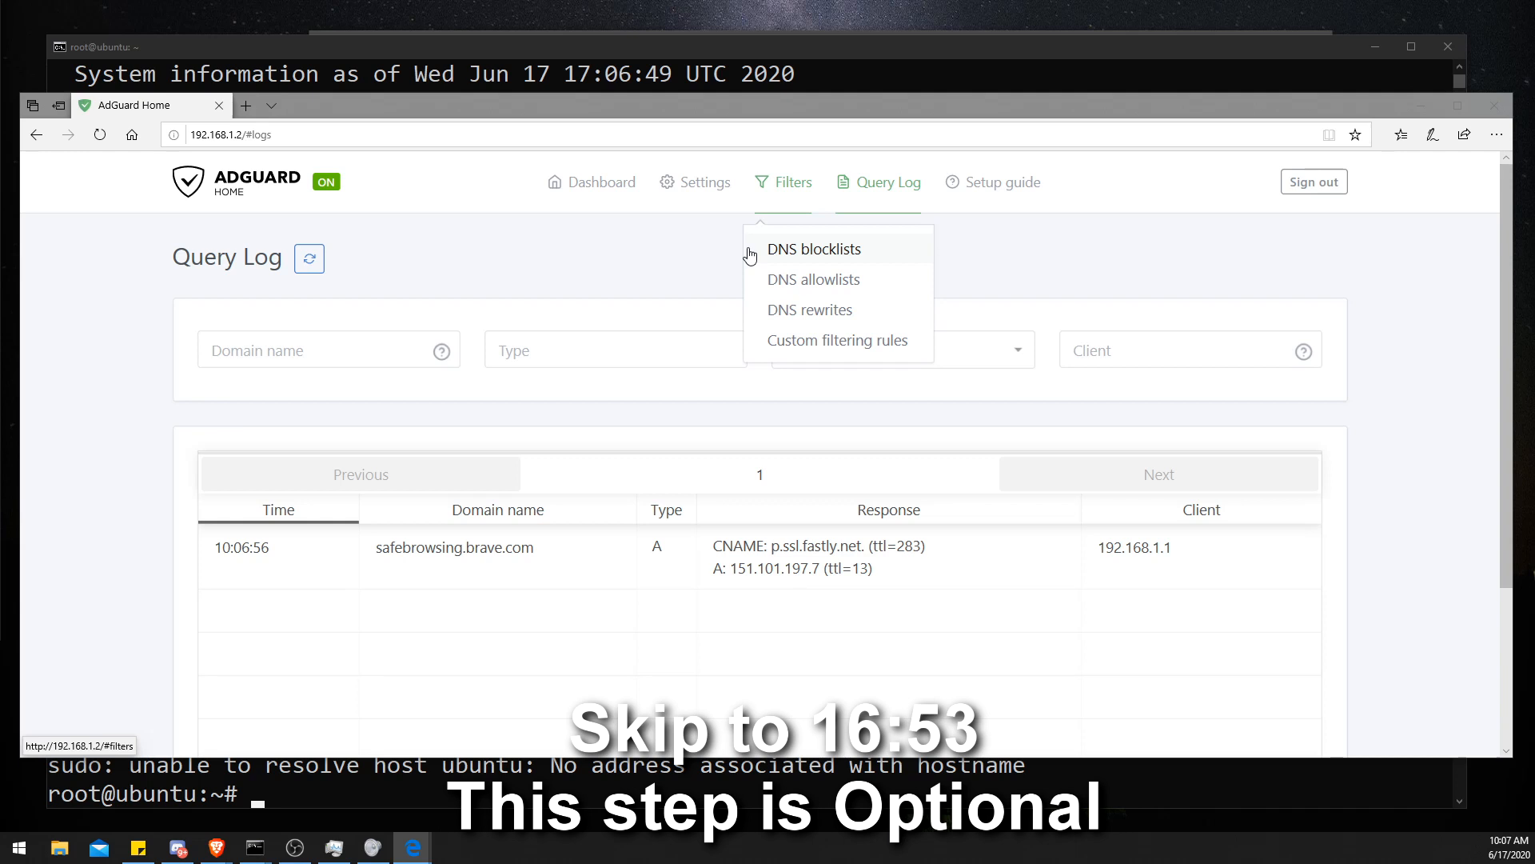
mouse_move(681, 201)
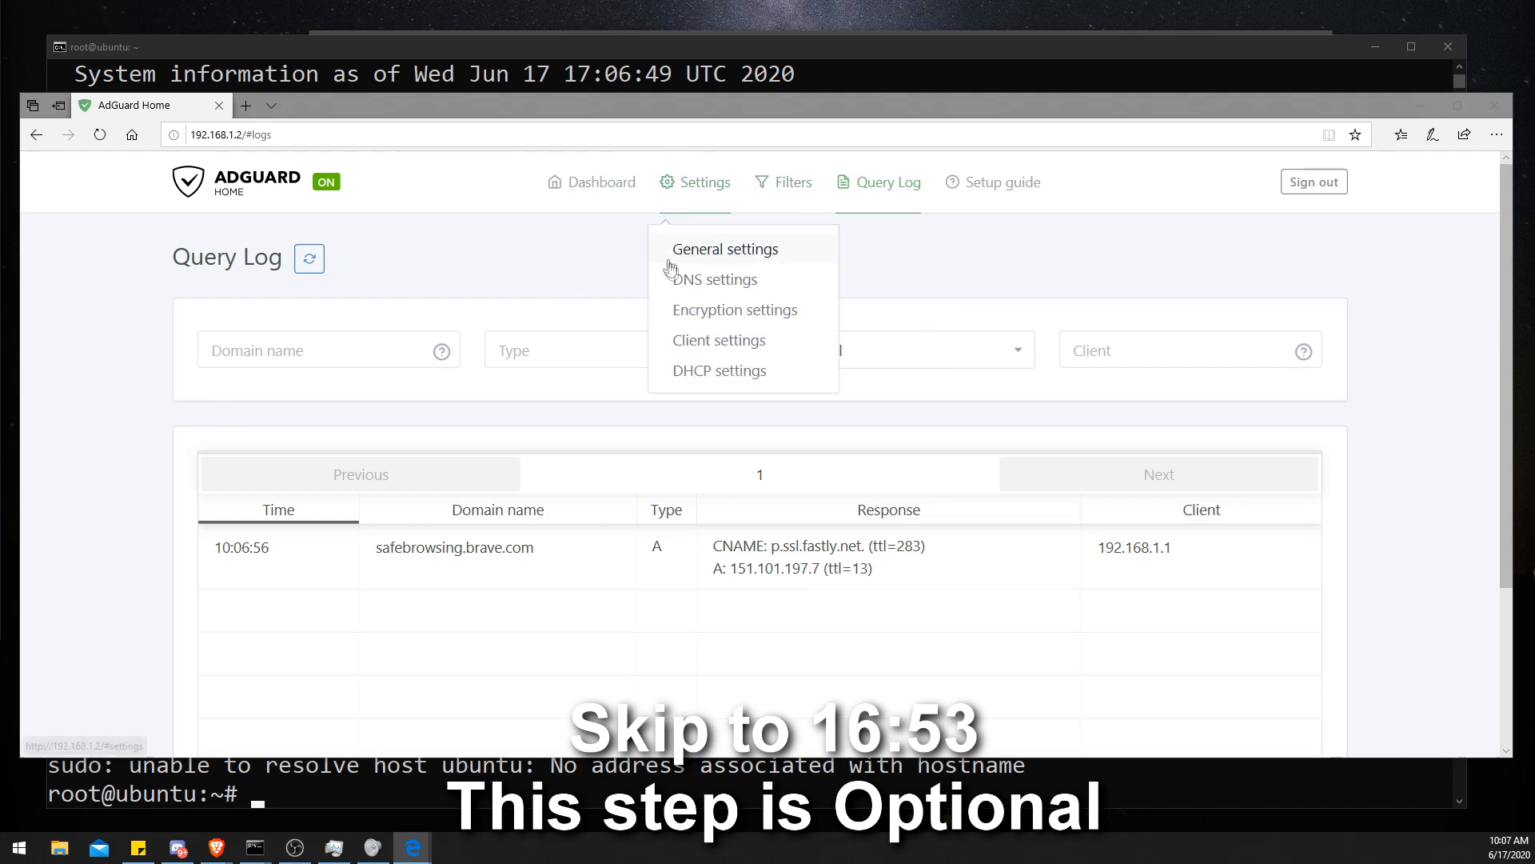
left_click(698, 314)
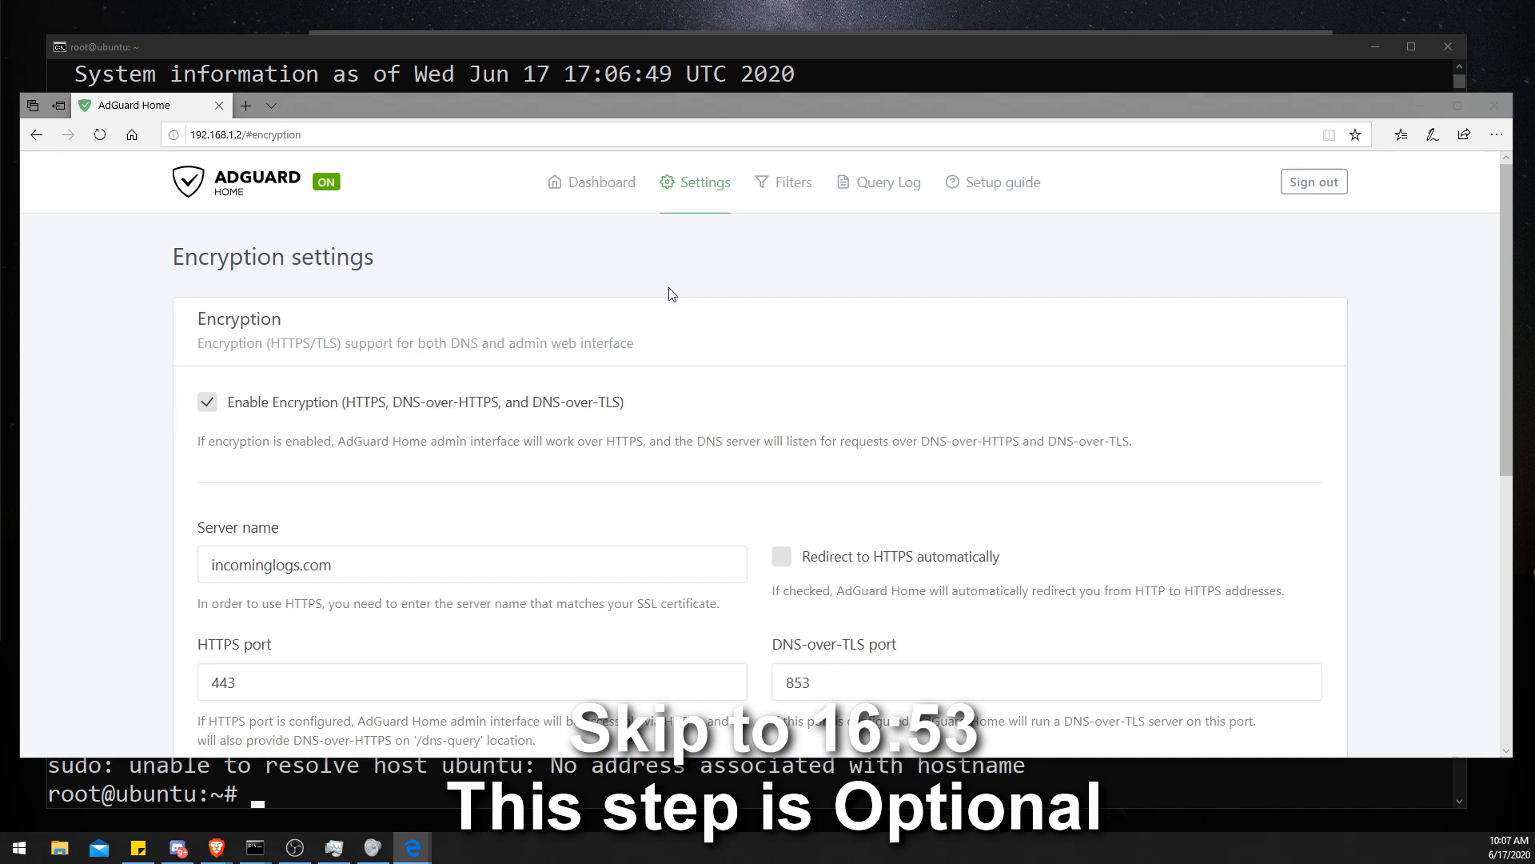
- Examine the encryption settings, including the server name, ports and certificate fields
left_click_drag(217, 320, 267, 323)
double_click(266, 324)
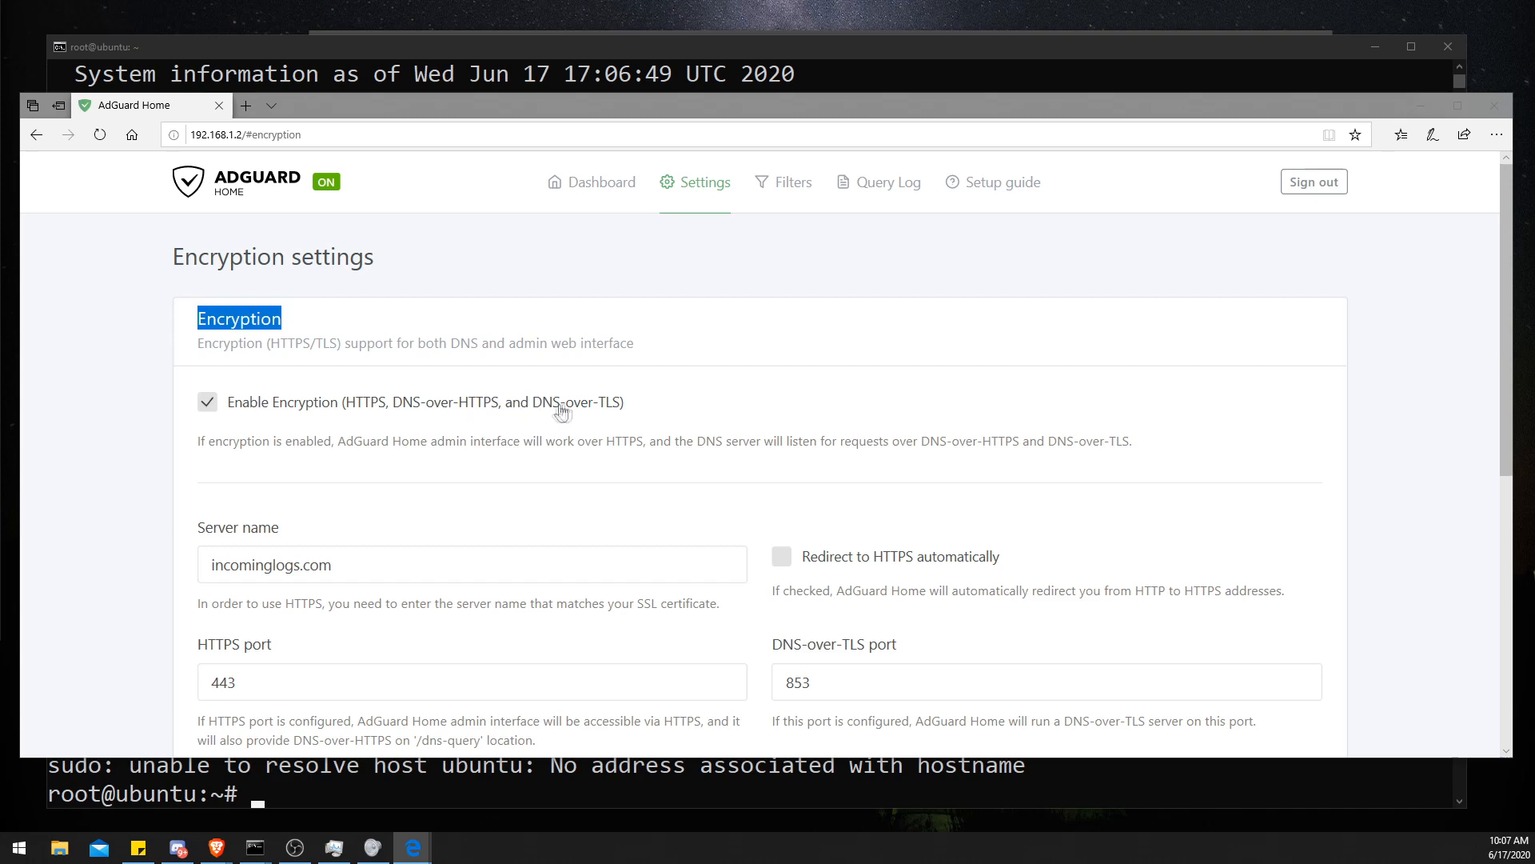
scroll(593, 411, "down", 1)
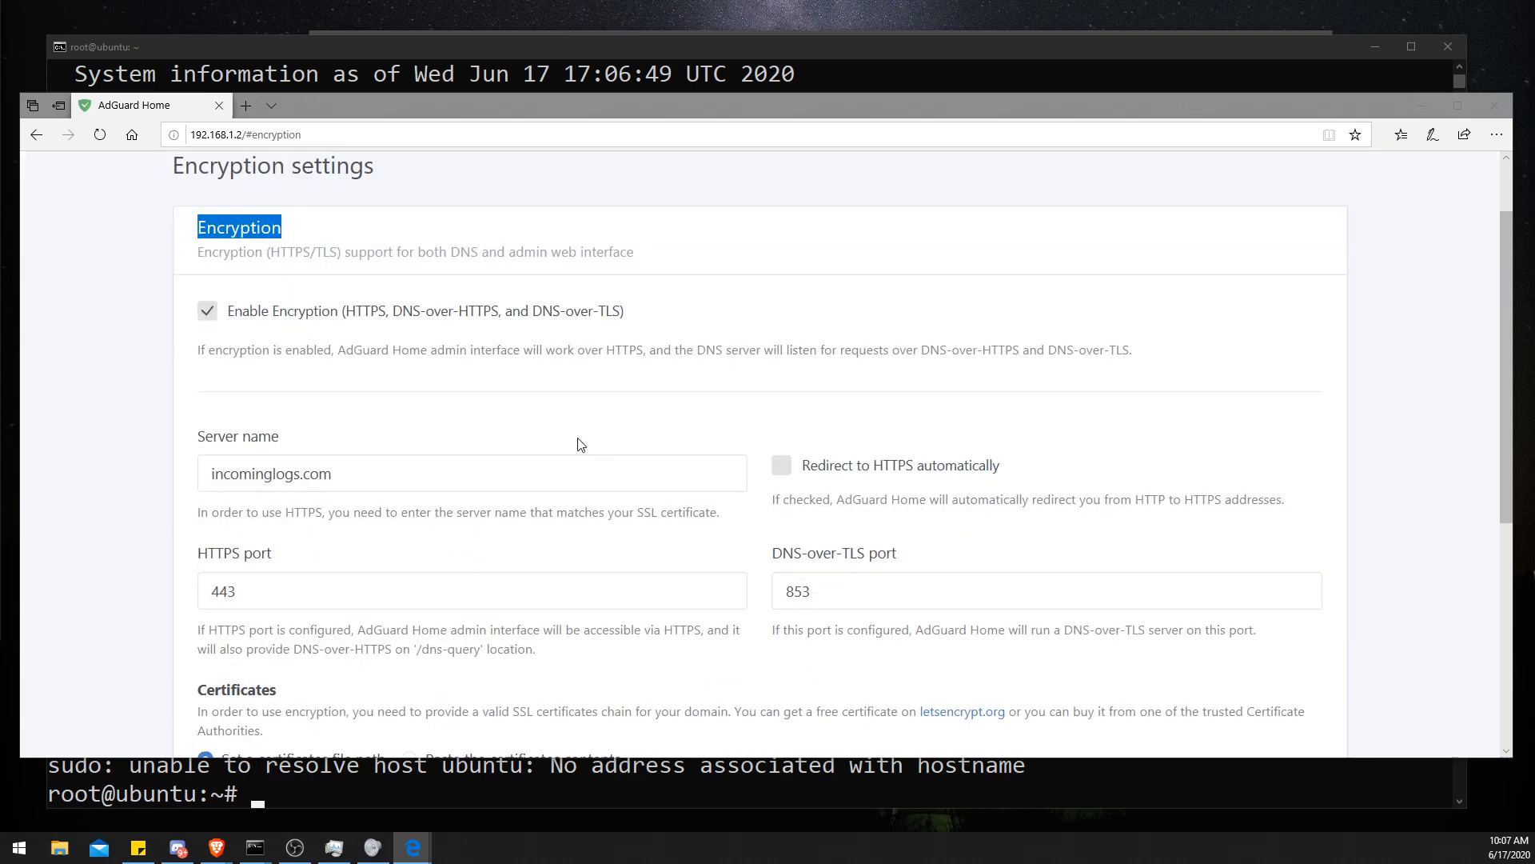
left_click_drag(421, 465, 134, 480)
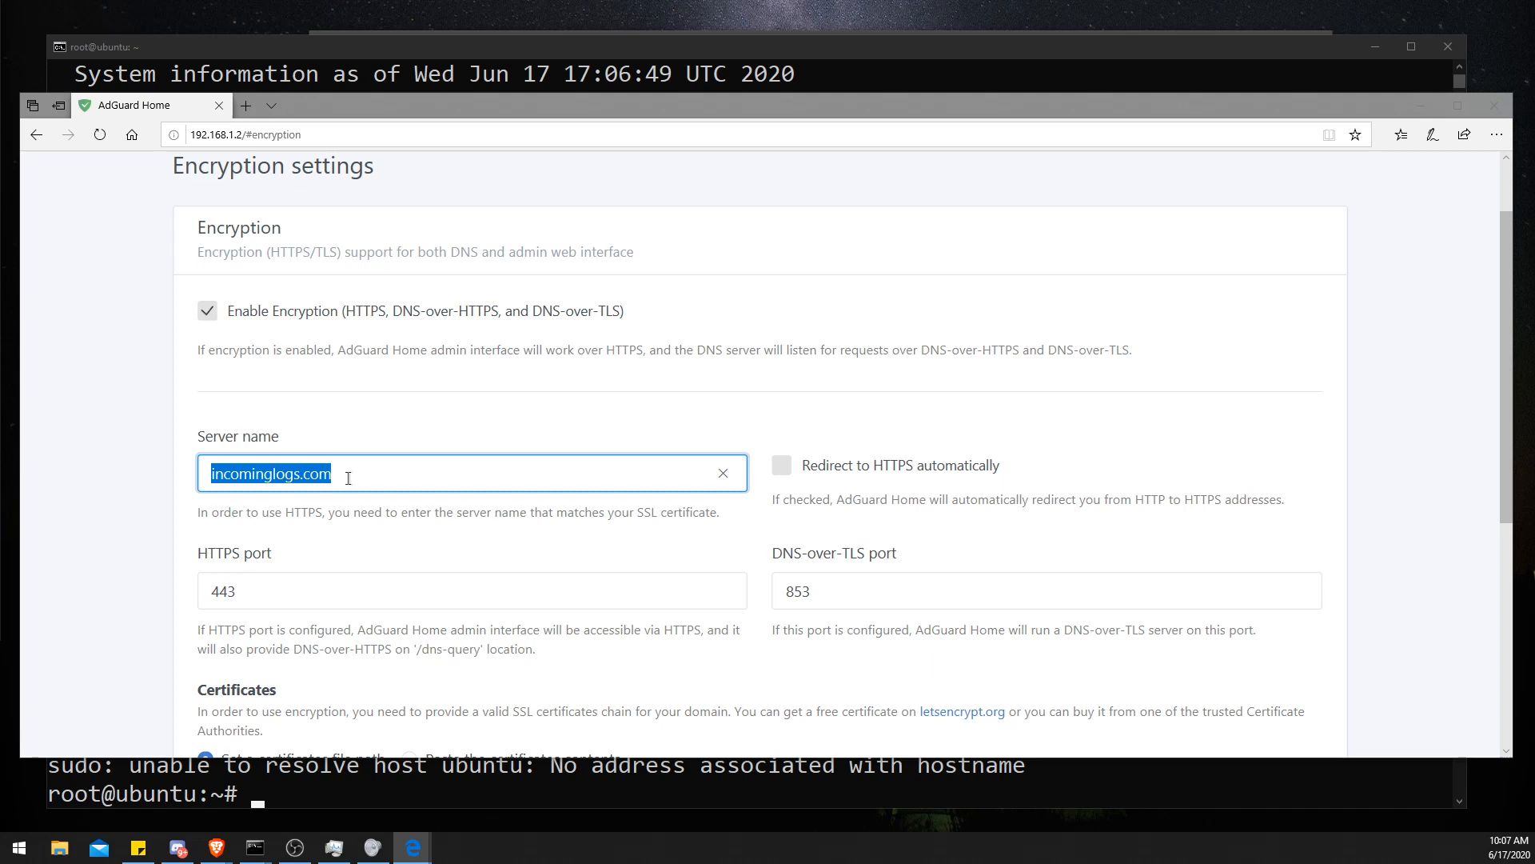
left_click(367, 392)
left_click_drag(347, 470, 209, 474)
left_click(170, 476)
double_click(251, 484)
left_click(333, 475)
scroll(340, 470, "down", 2)
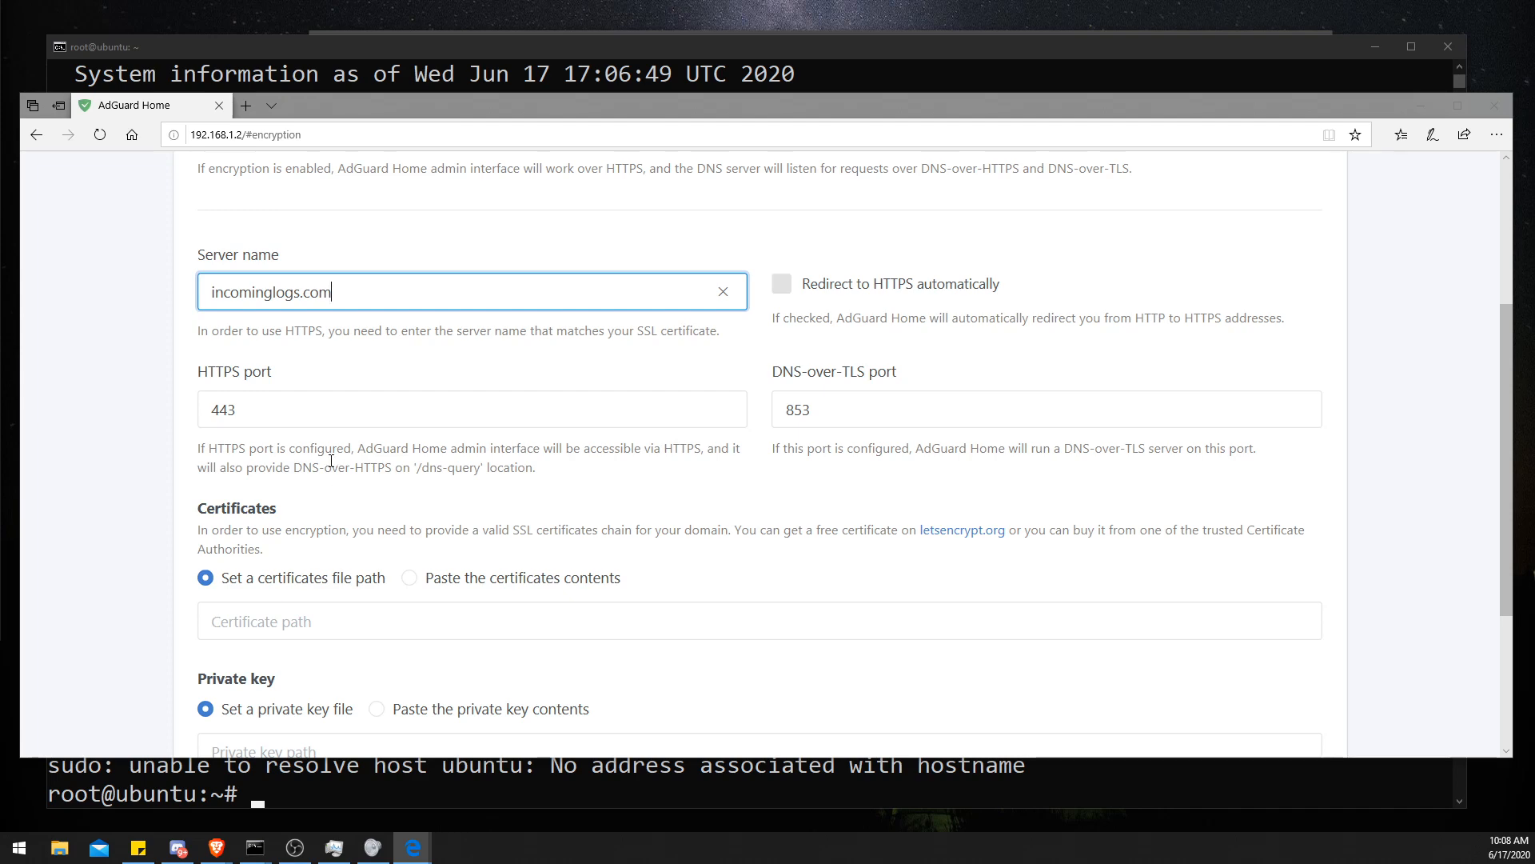
- Switch to the AdGuard Home Encryption wiki page in the other browser window
scroll(569, 243, "up", 3)
left_click_drag(669, 54, 679, 104)
left_click(612, 54)
scroll(534, 262, "up", 10)
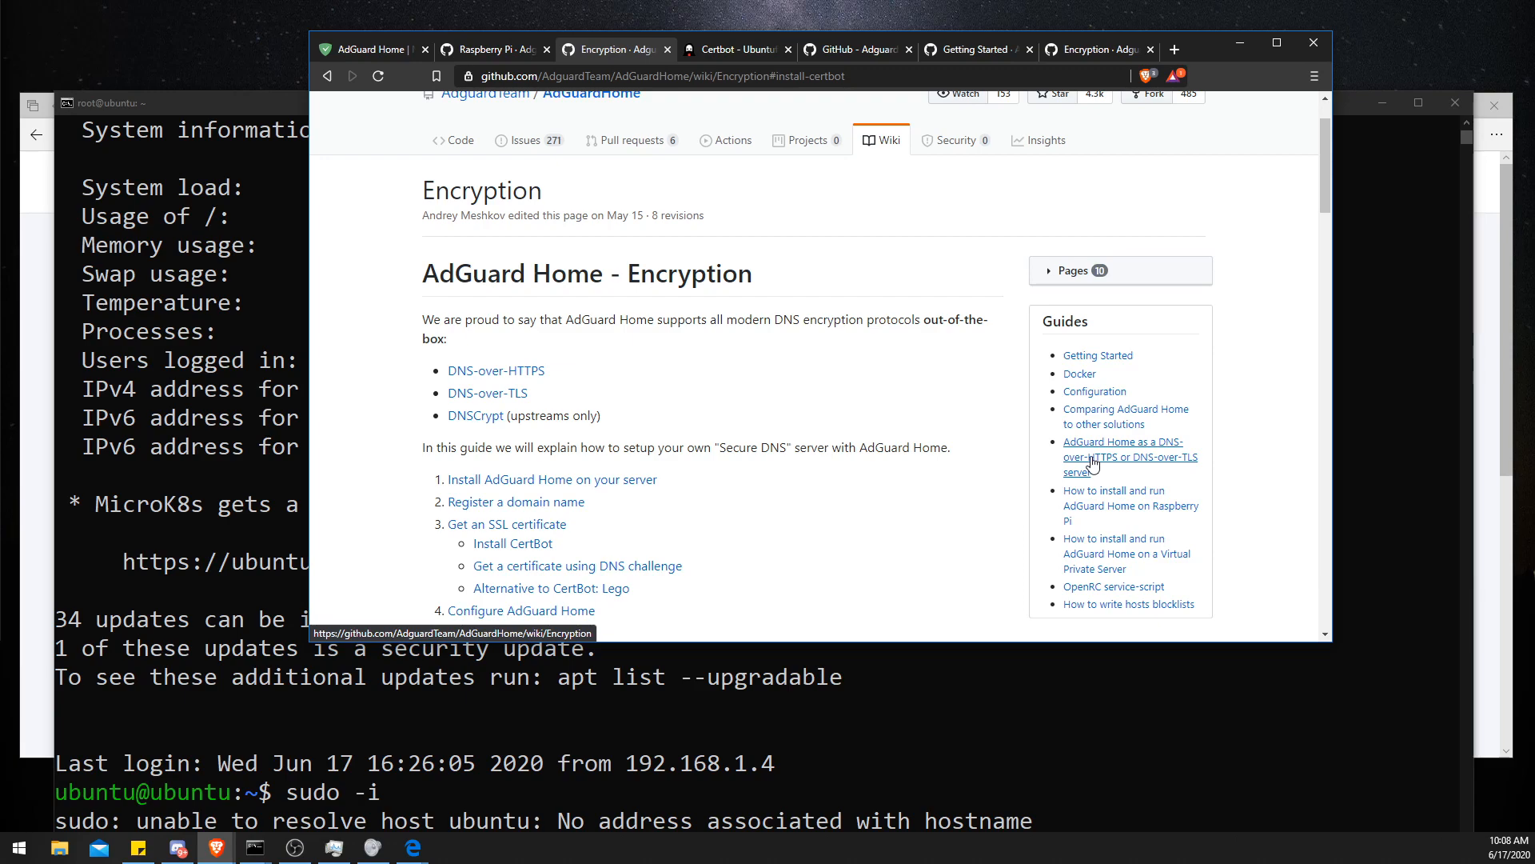
- Read the wiki's domain, SSL certificate and Install CertBot sections, and open the certbot.eff.org link
scroll(926, 430, "down", 3)
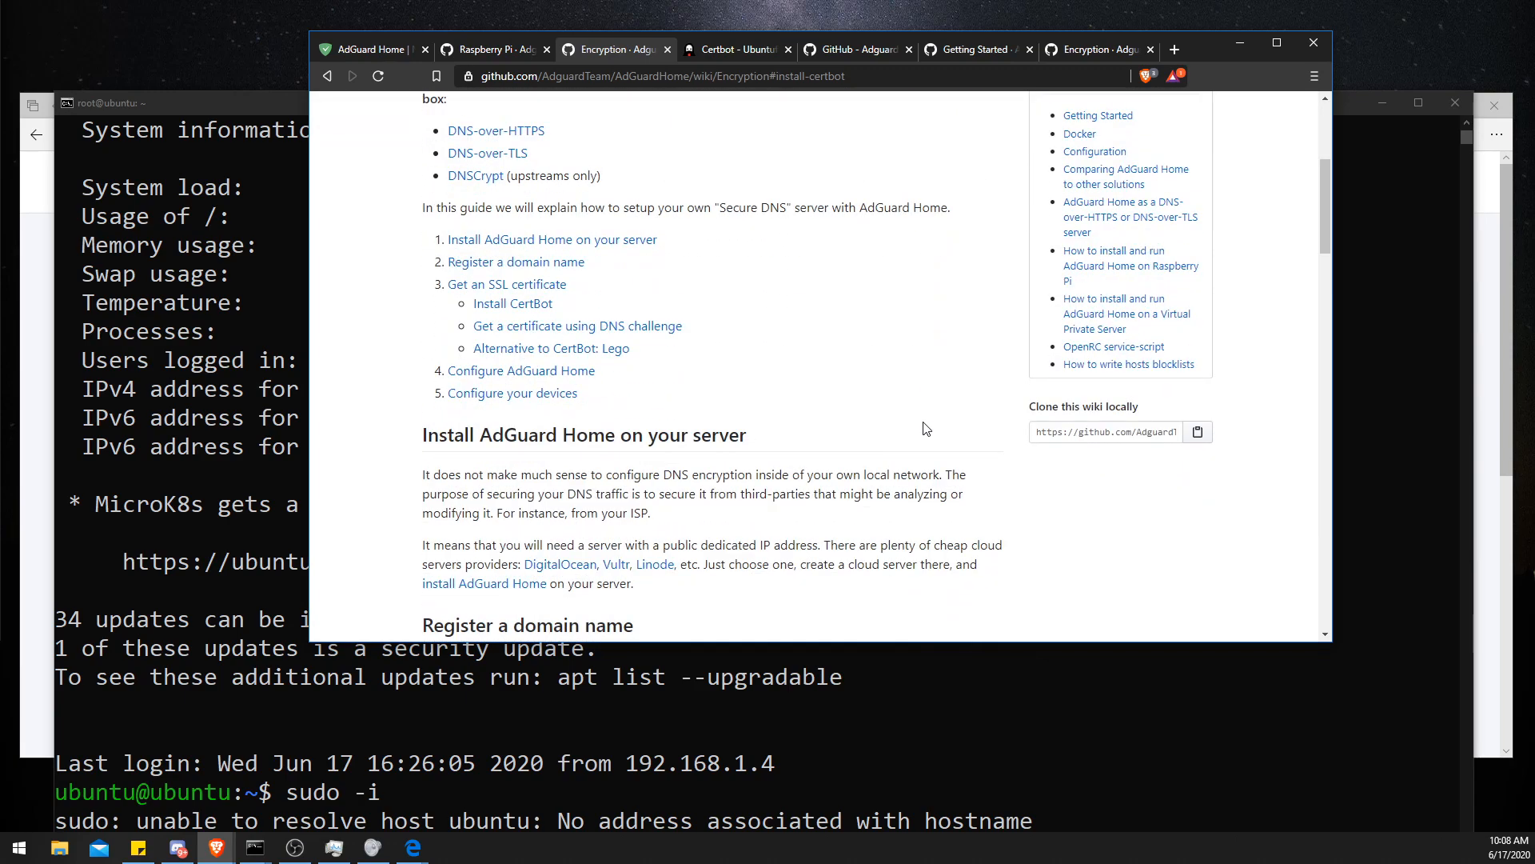
scroll(926, 430, "down", 4)
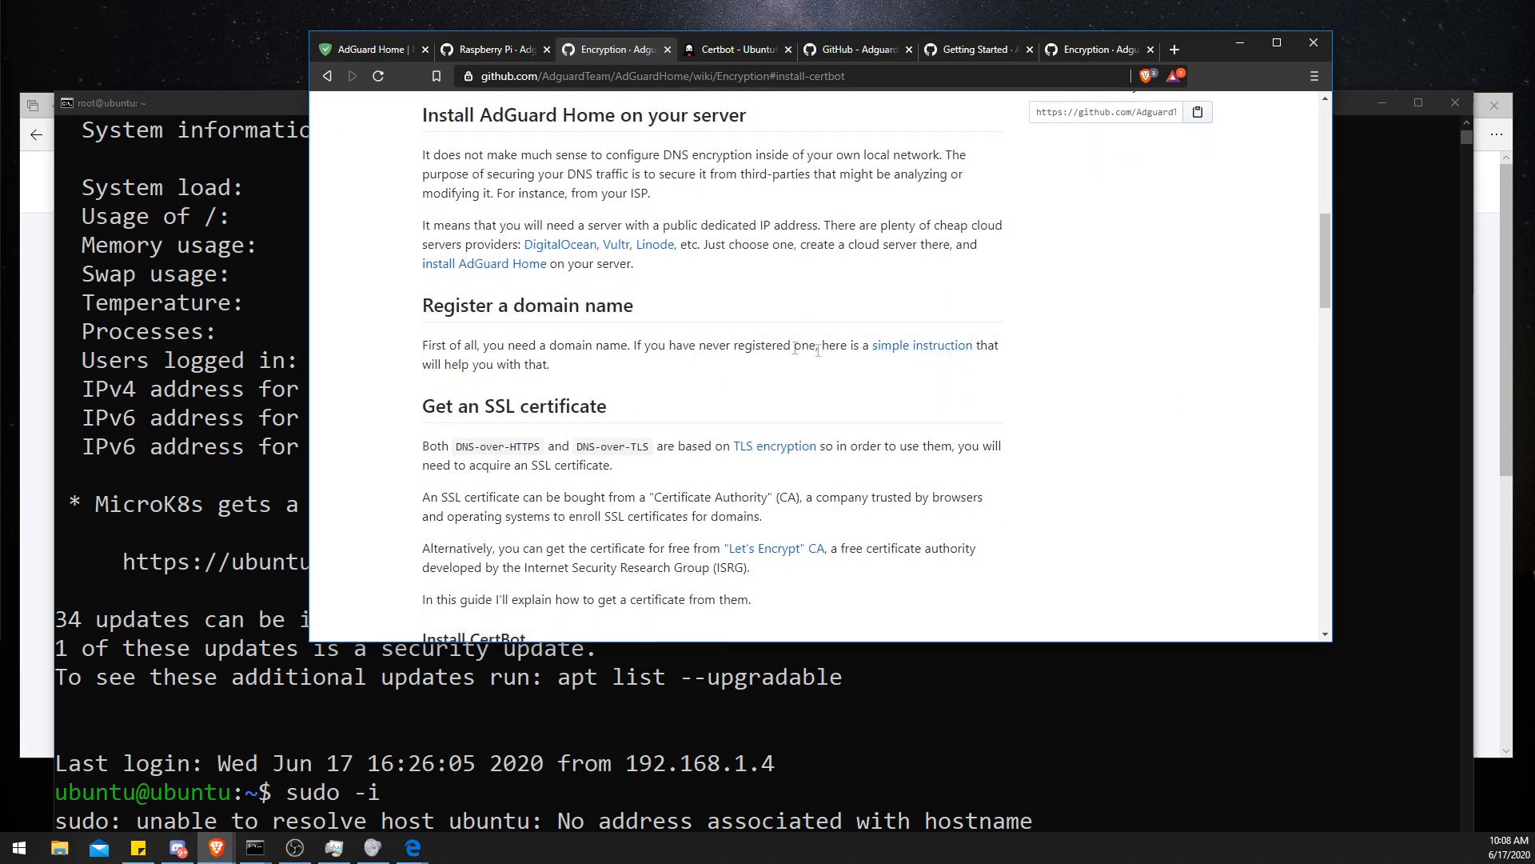
scroll(489, 320, "down", 1)
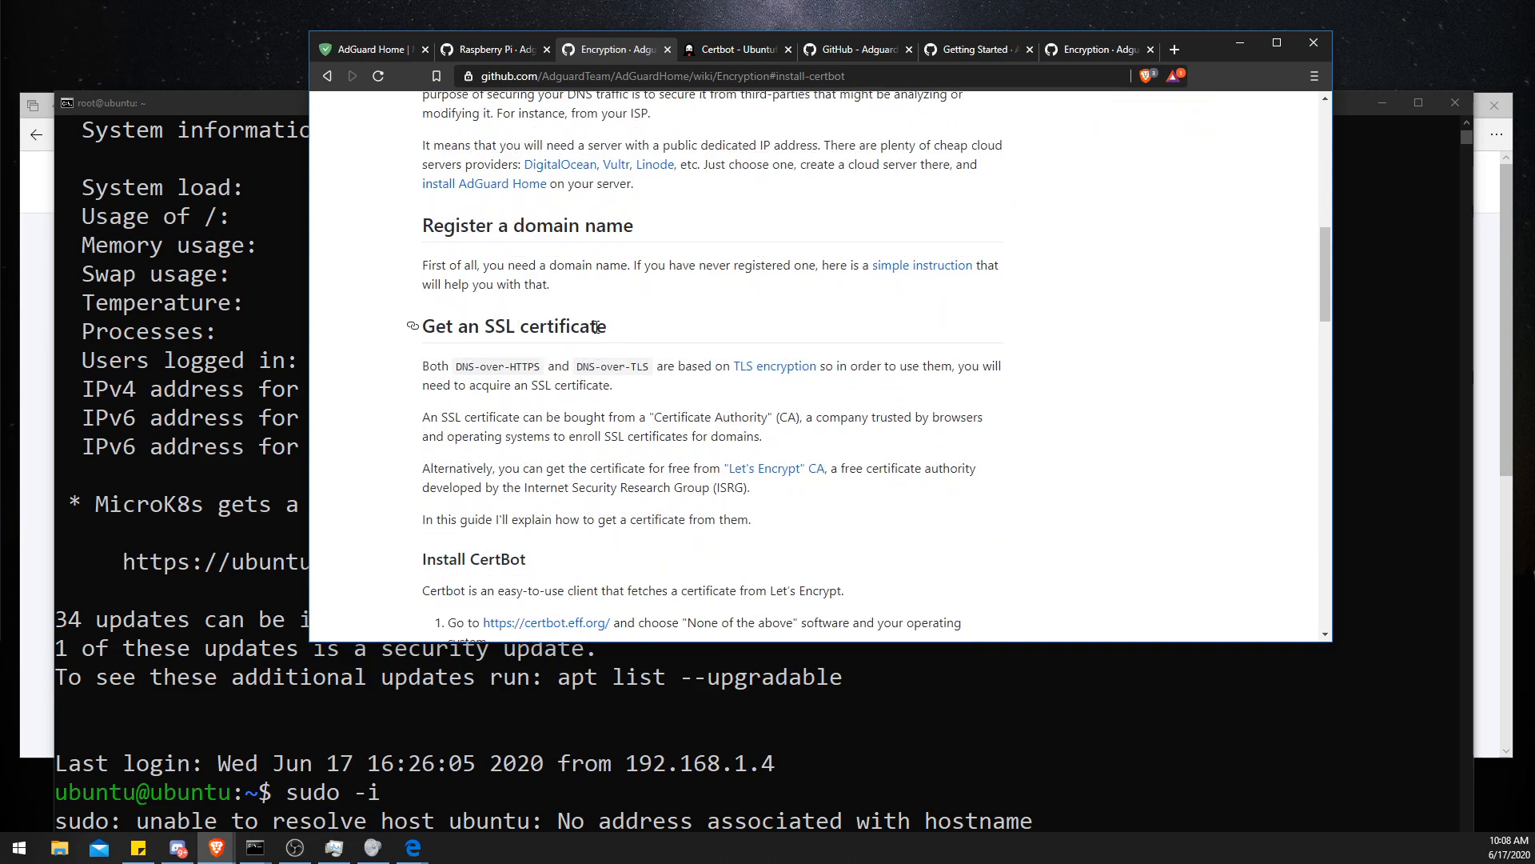
scroll(595, 326, "down", 4)
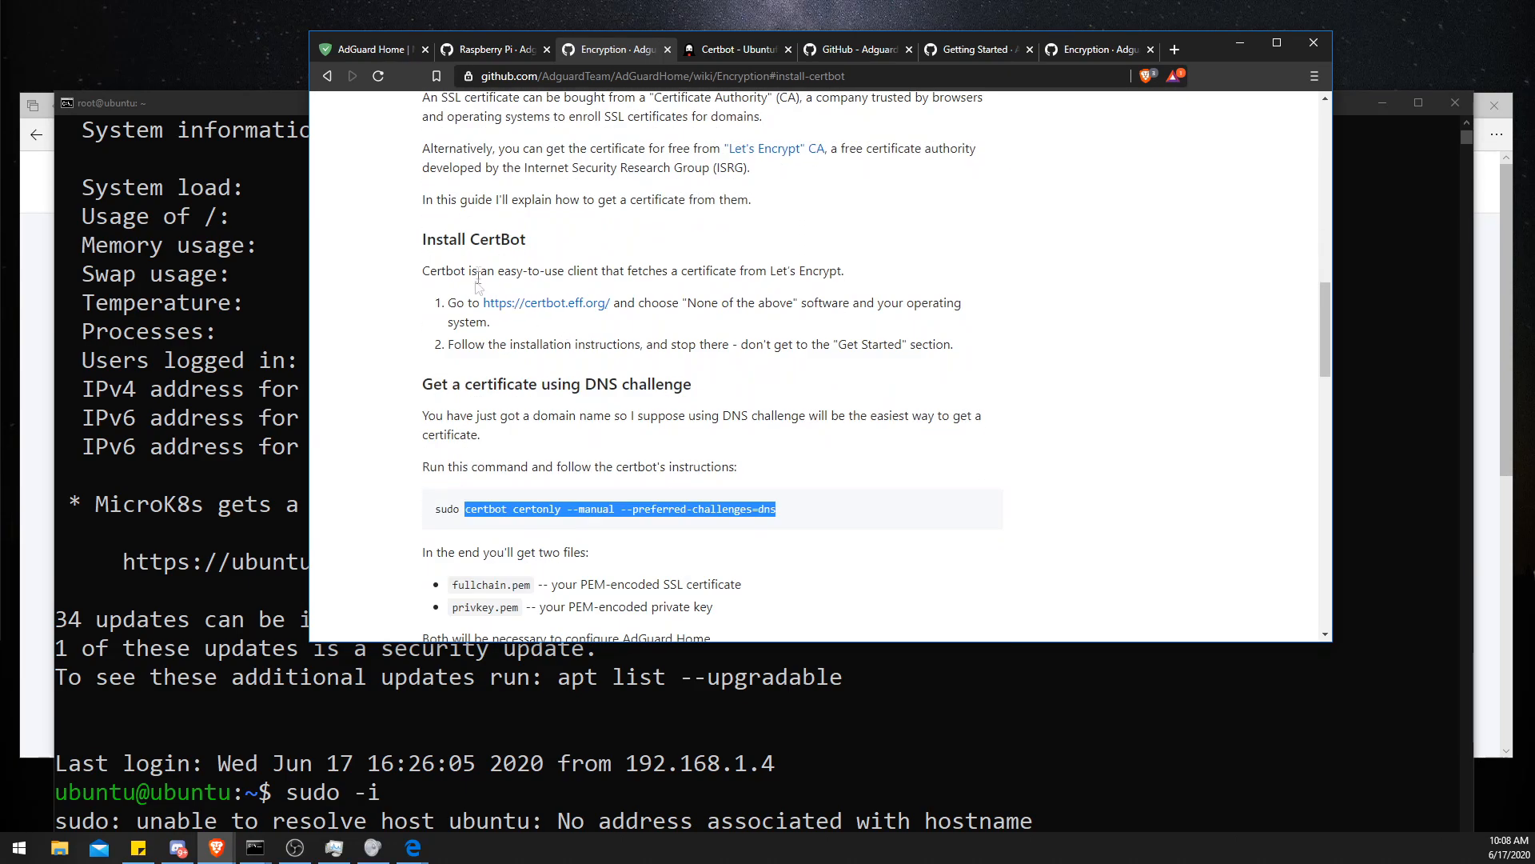
left_click_drag(429, 241, 524, 240)
left_click(492, 241)
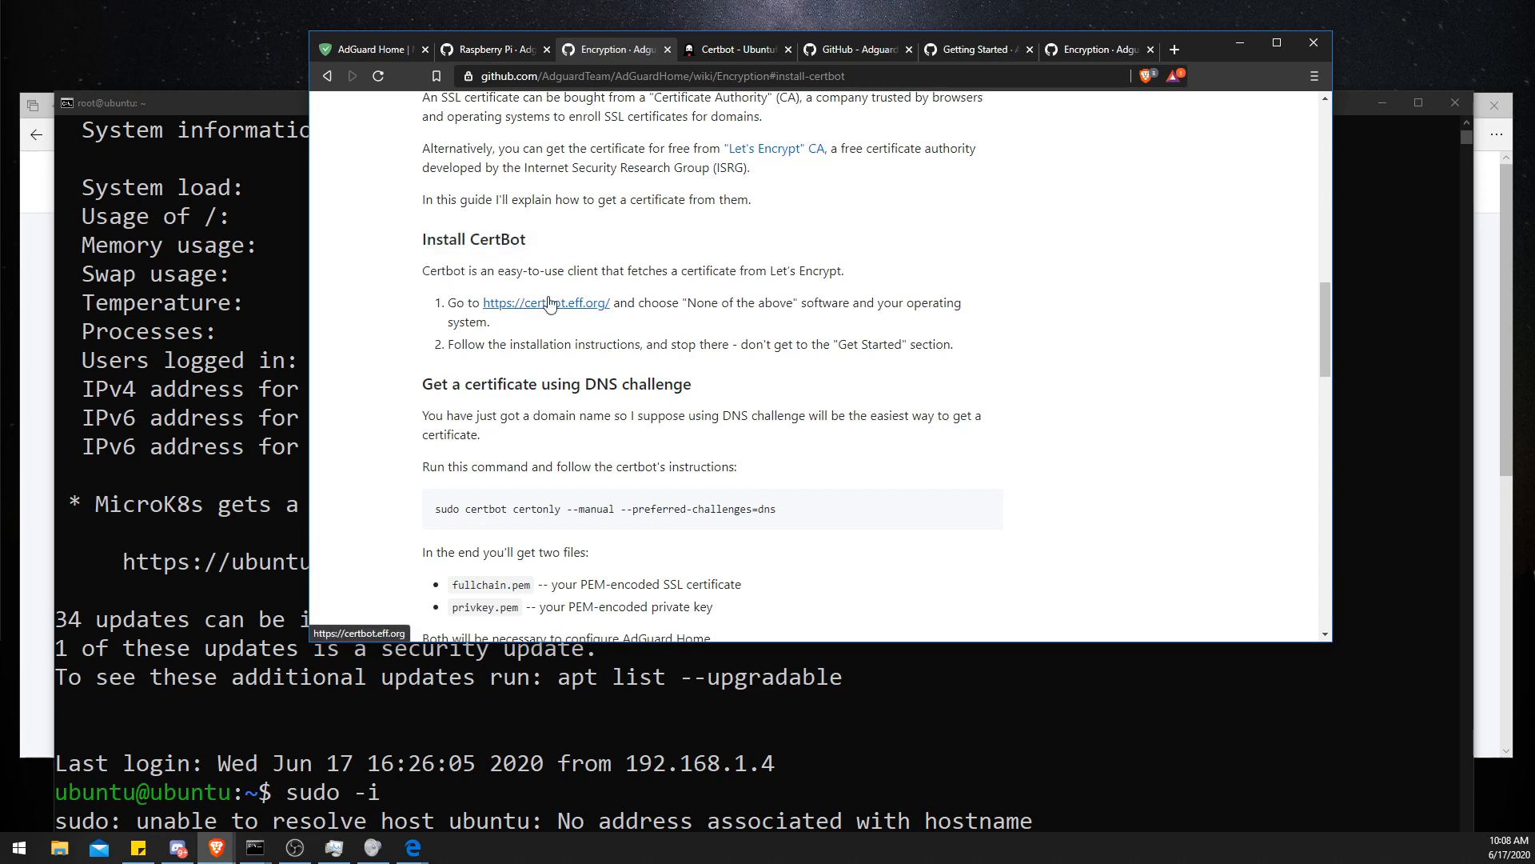
- On the Certbot instructions page, choose None of the above as the software and Ubuntu 20.04 as the system
left_click(703, 50)
scroll(560, 360, "up", 15)
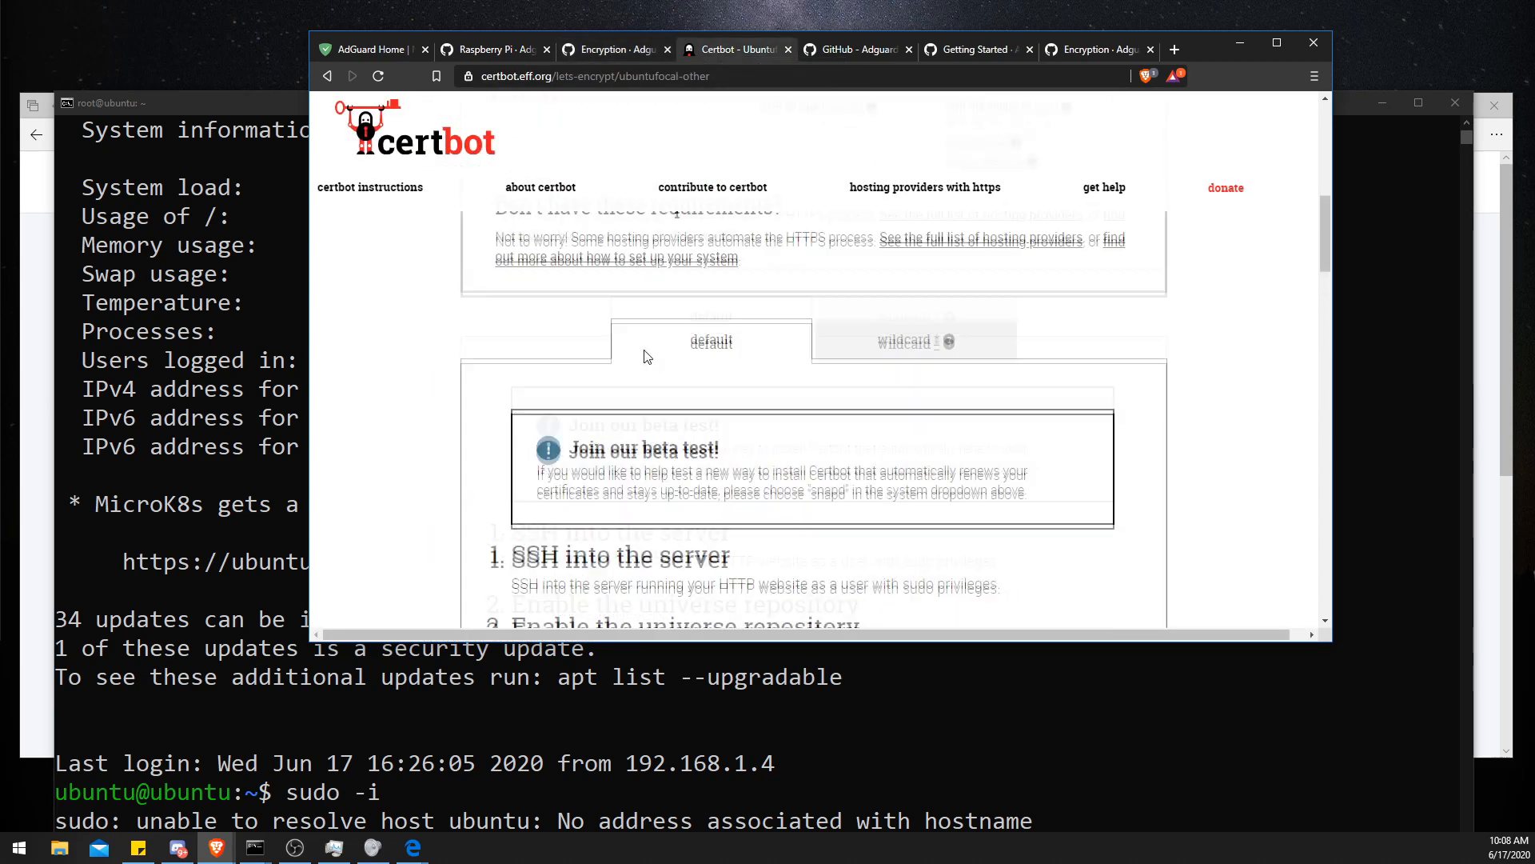
scroll(550, 330, "up", 2)
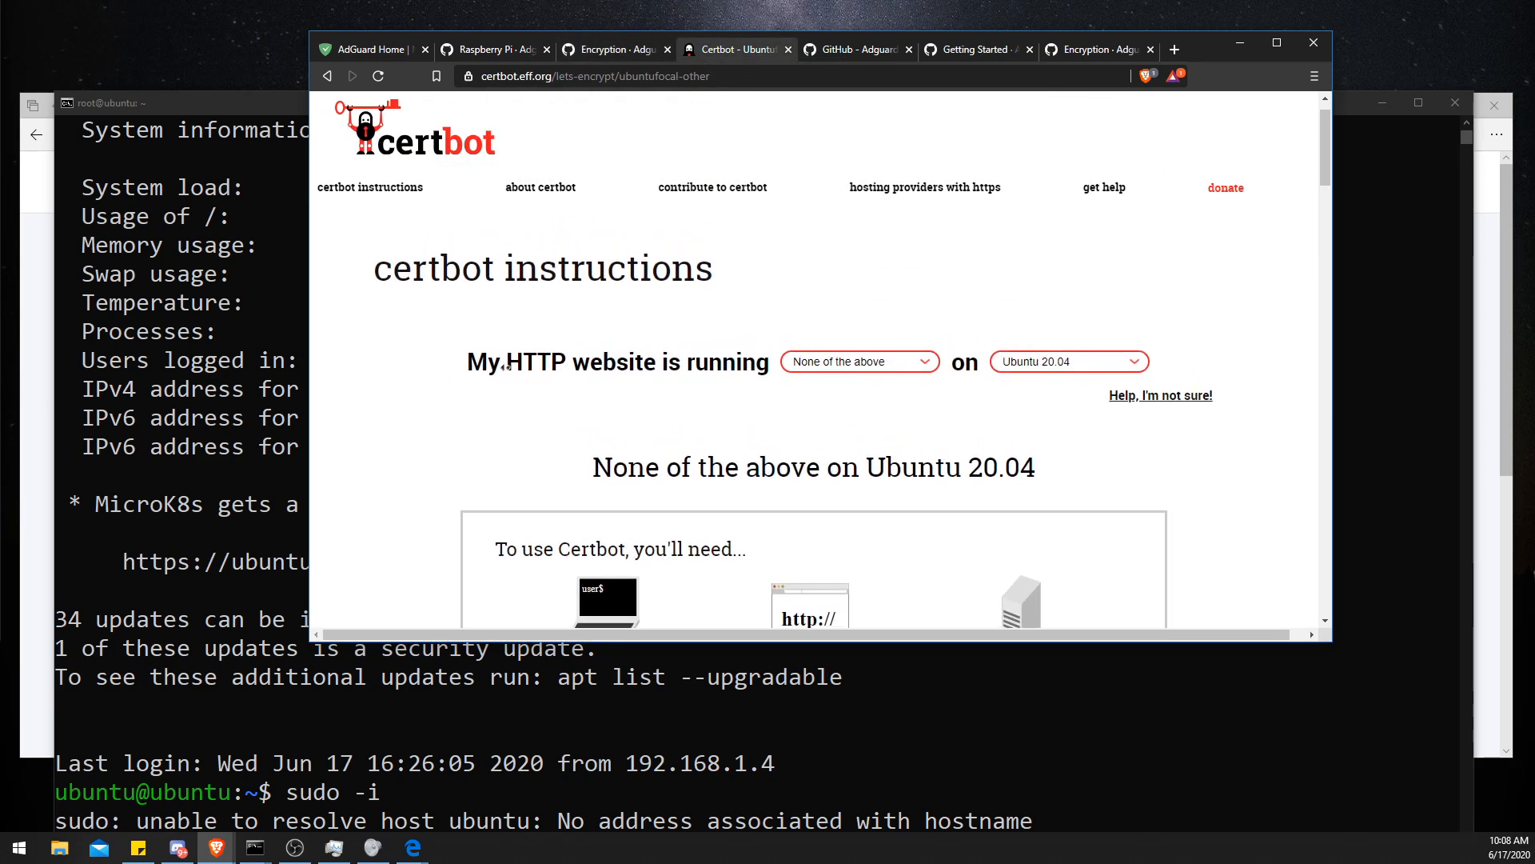
scroll(664, 368, "right", 1)
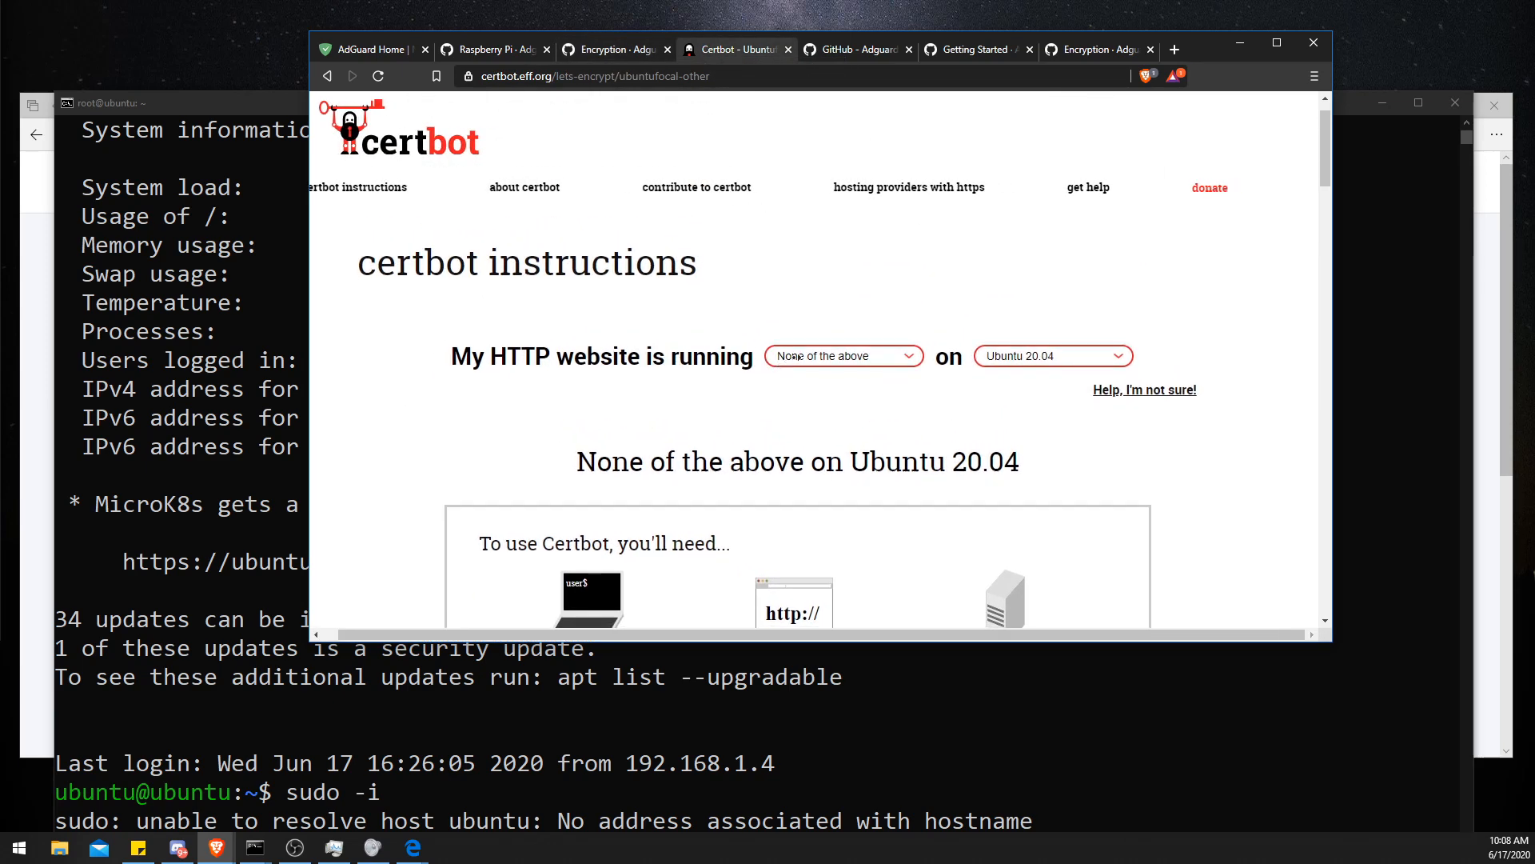
left_click(795, 362)
left_click(807, 475)
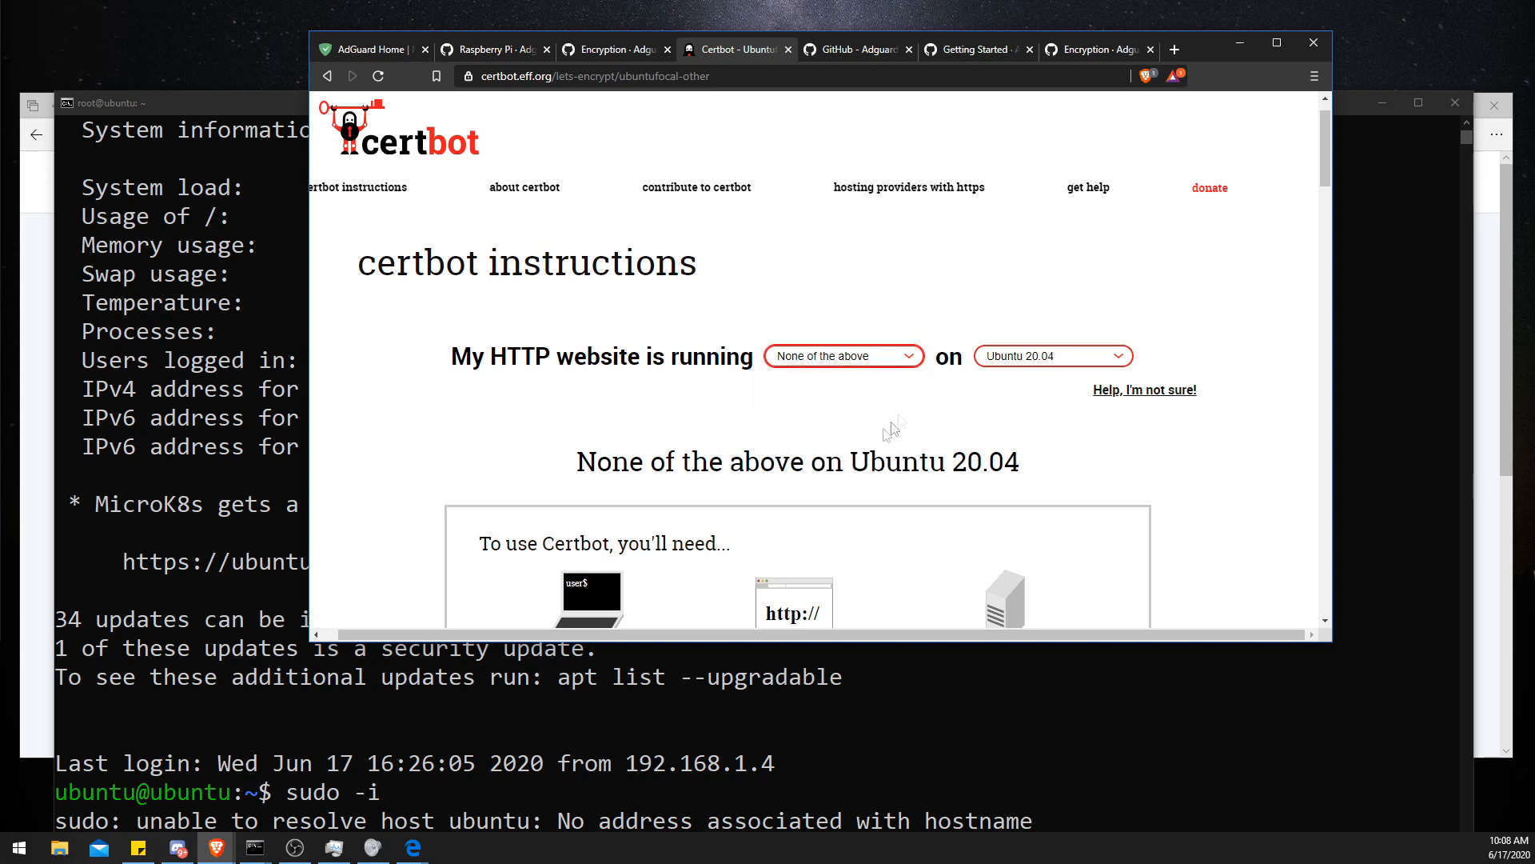
left_click(1002, 366)
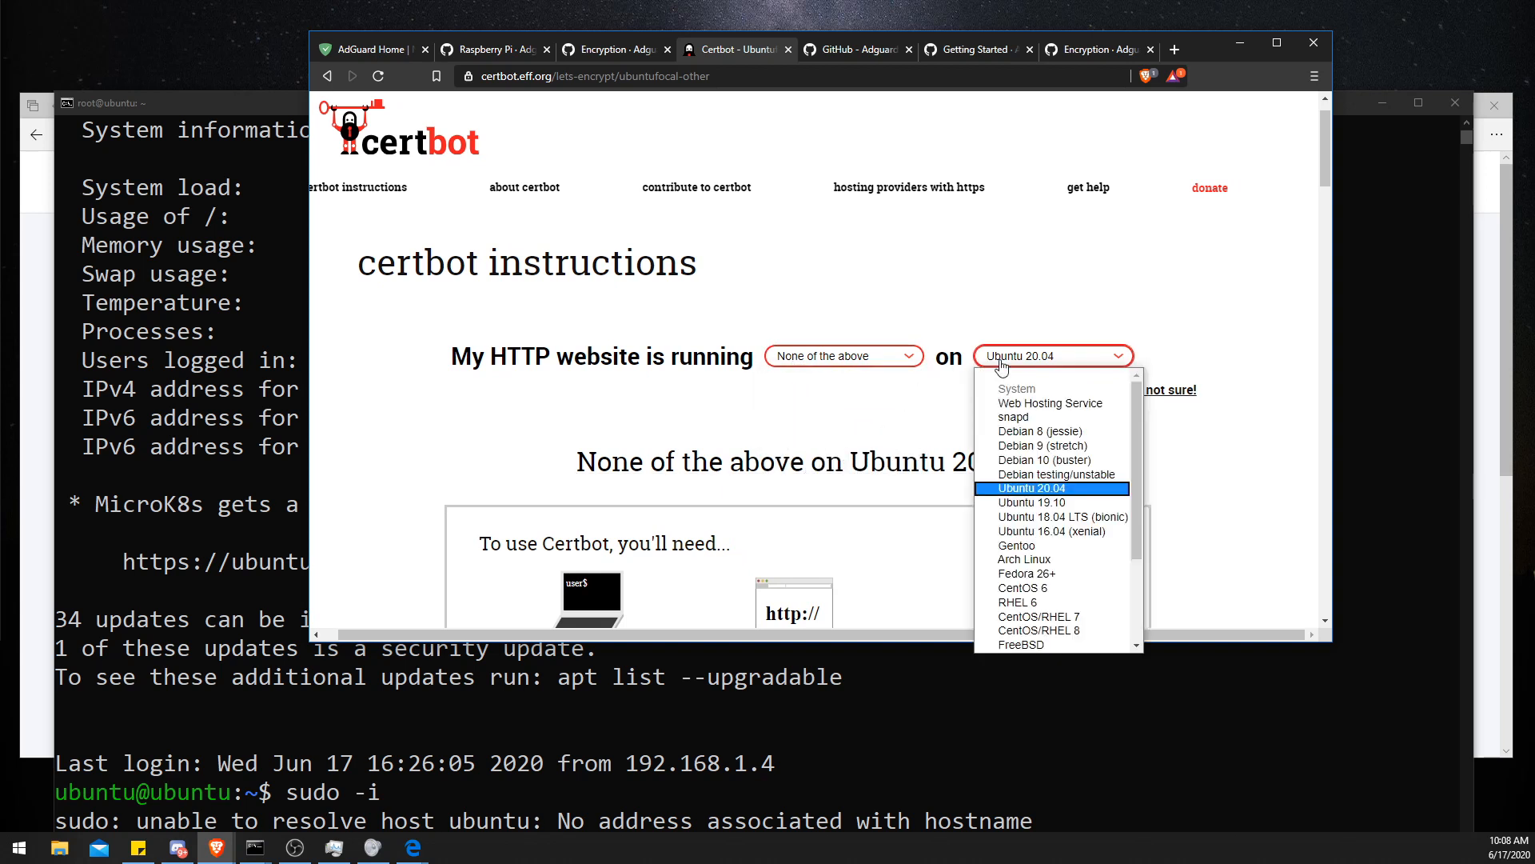
left_click(1032, 487)
- Review the Certbot commands for enabling the universe repository and installing Certbot
scroll(906, 420, "down", 10)
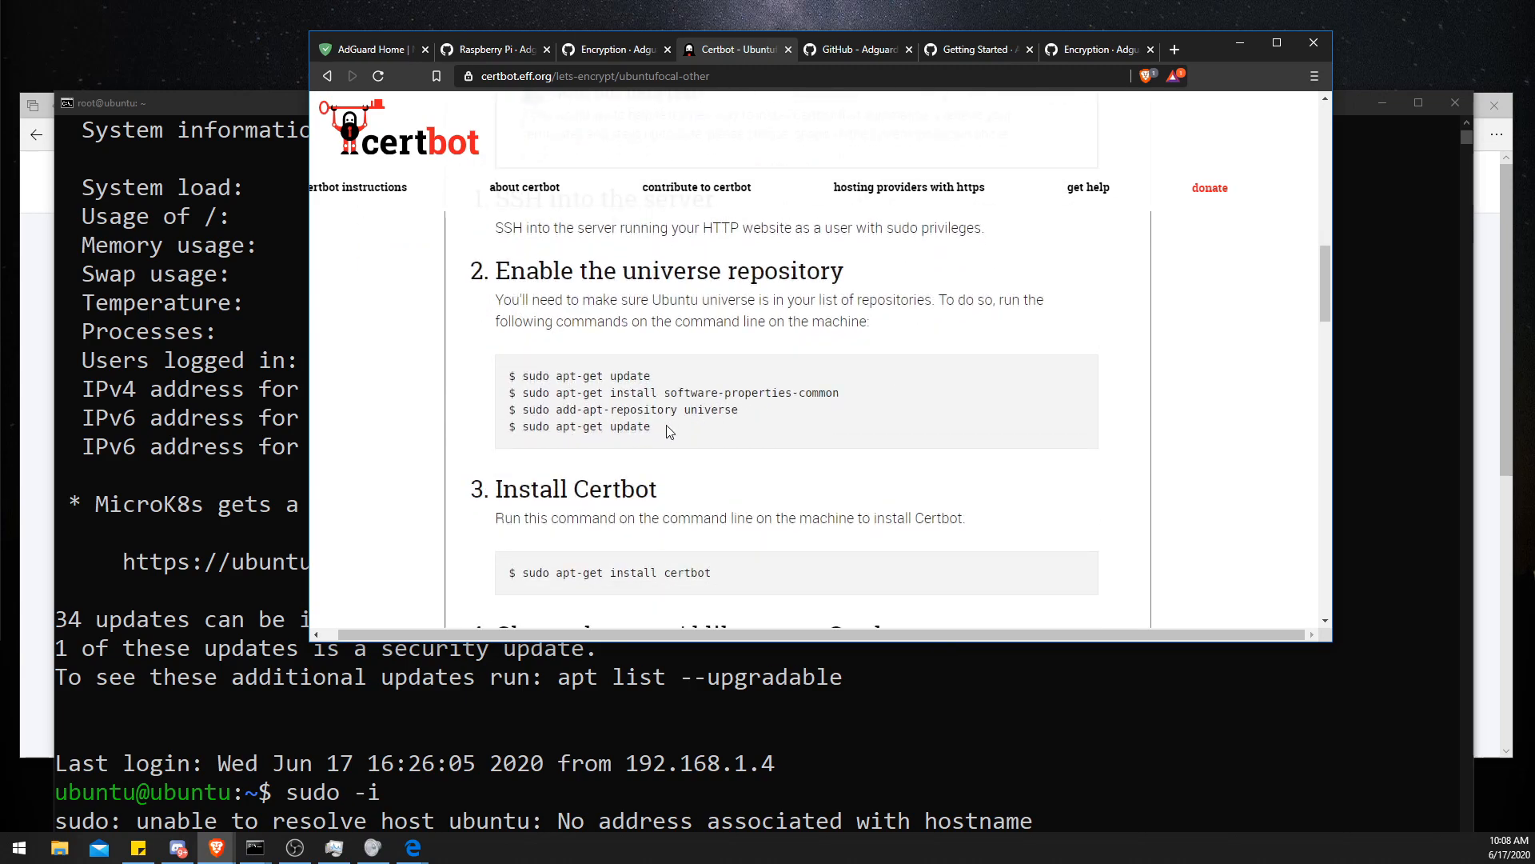
left_click_drag(665, 424, 518, 372)
scroll(652, 417, "down", 1)
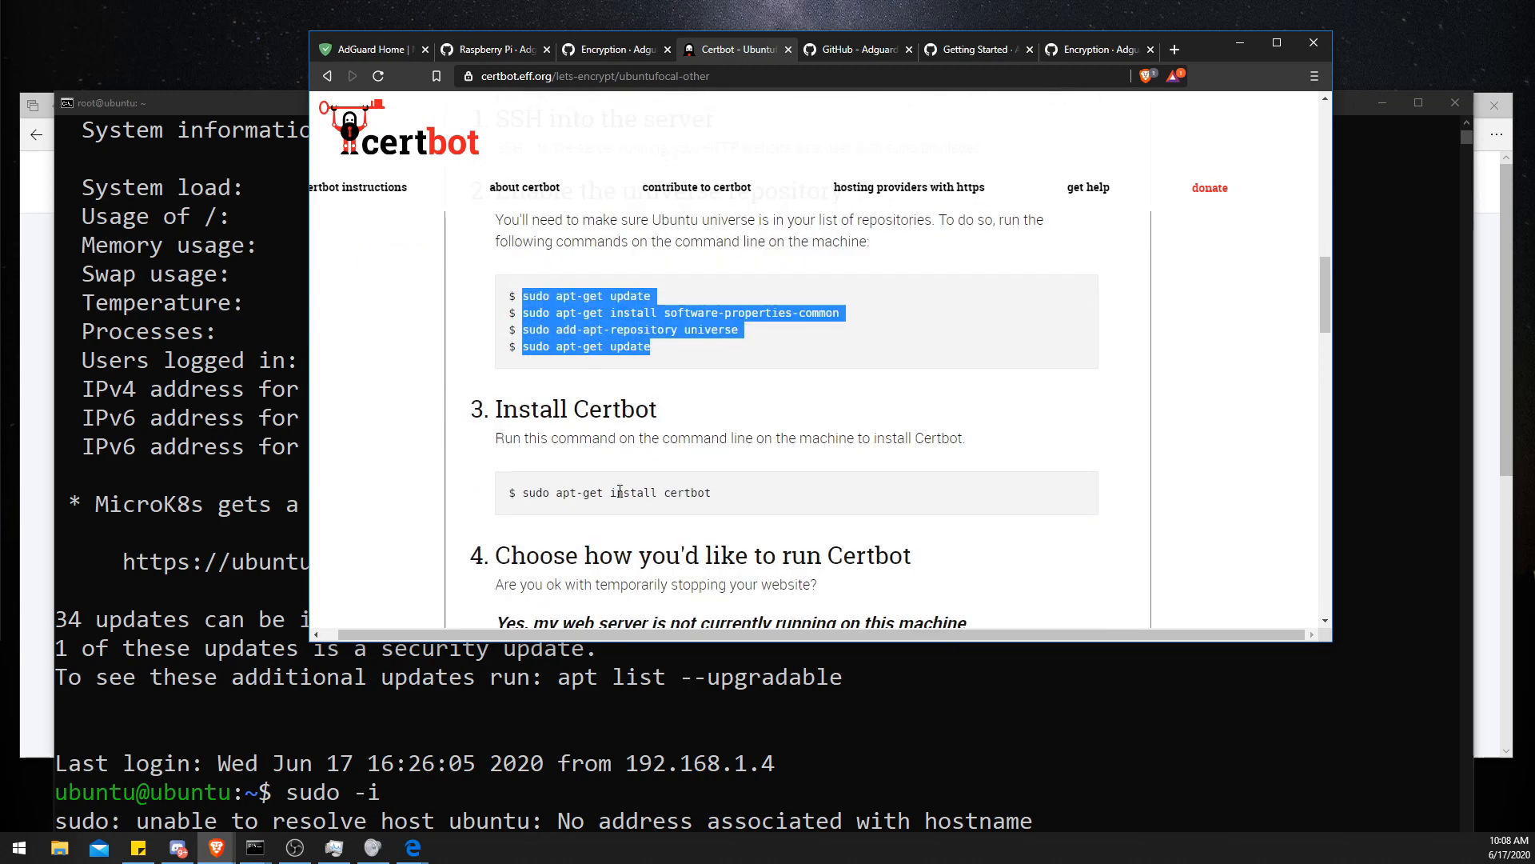
left_click_drag(524, 492, 761, 493)
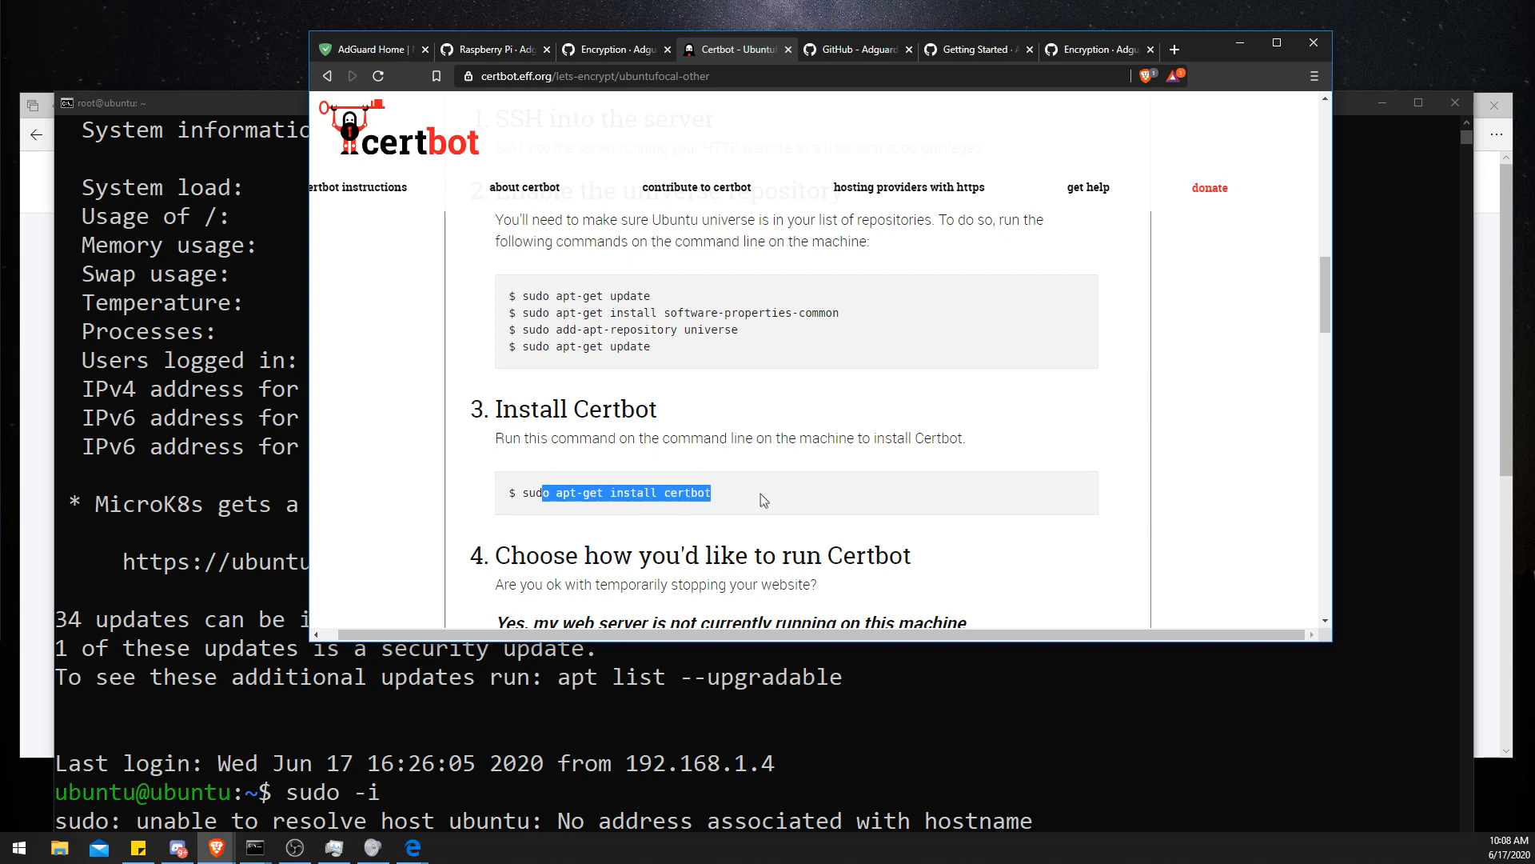
left_click(513, 414)
mouse_move(473, 405)
left_mouse_down()
mouse_move(517, 410)
mouse_move(480, 407)
left_mouse_up()
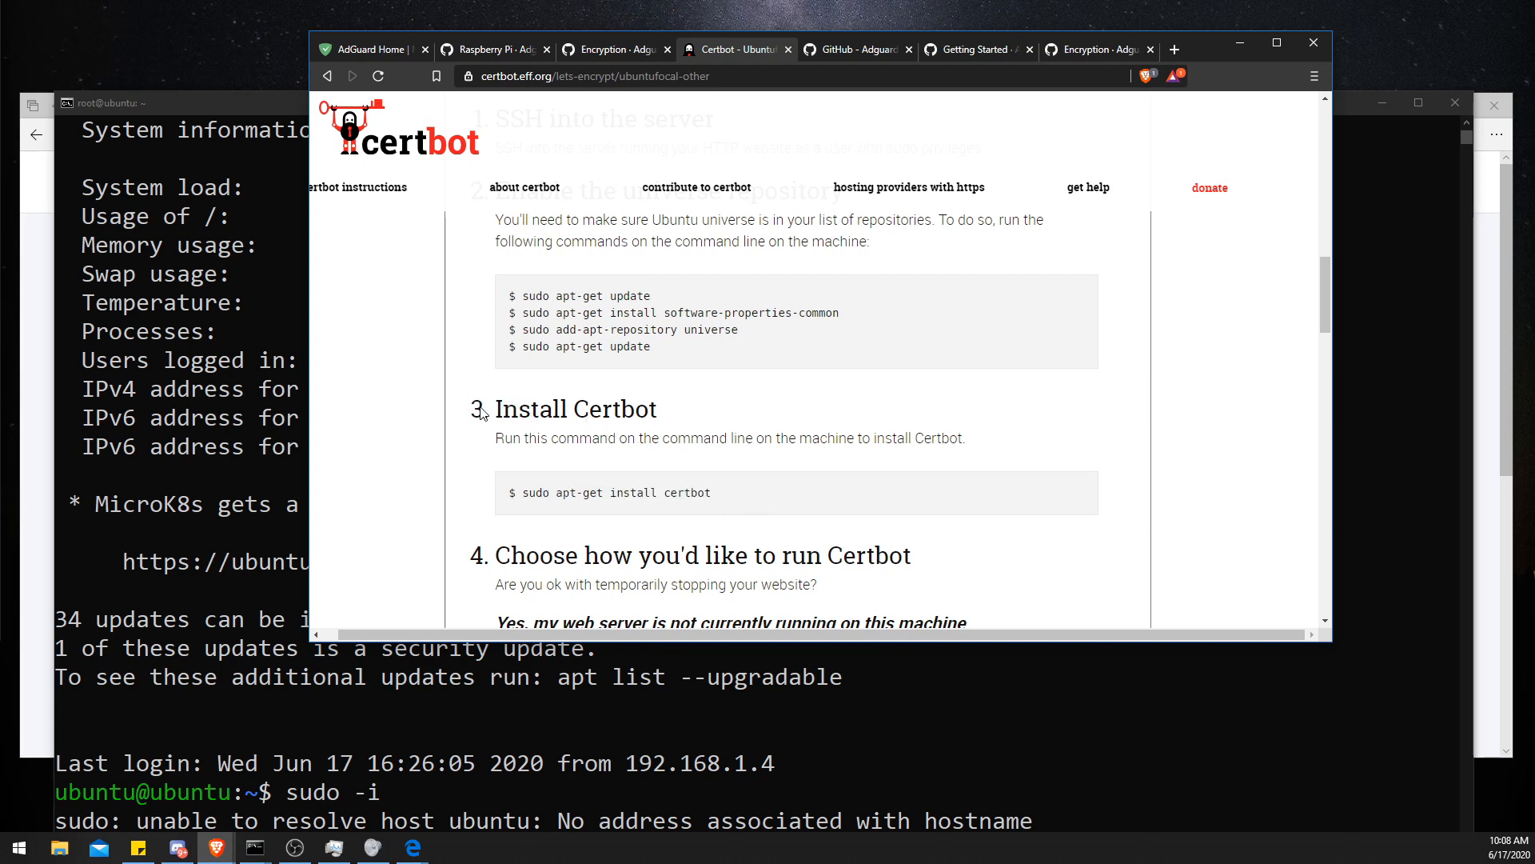
- Copy the wiki's certbot certonly --manual --preferred-challenges=dns command and run it as root in the terminal
left_click(615, 50)
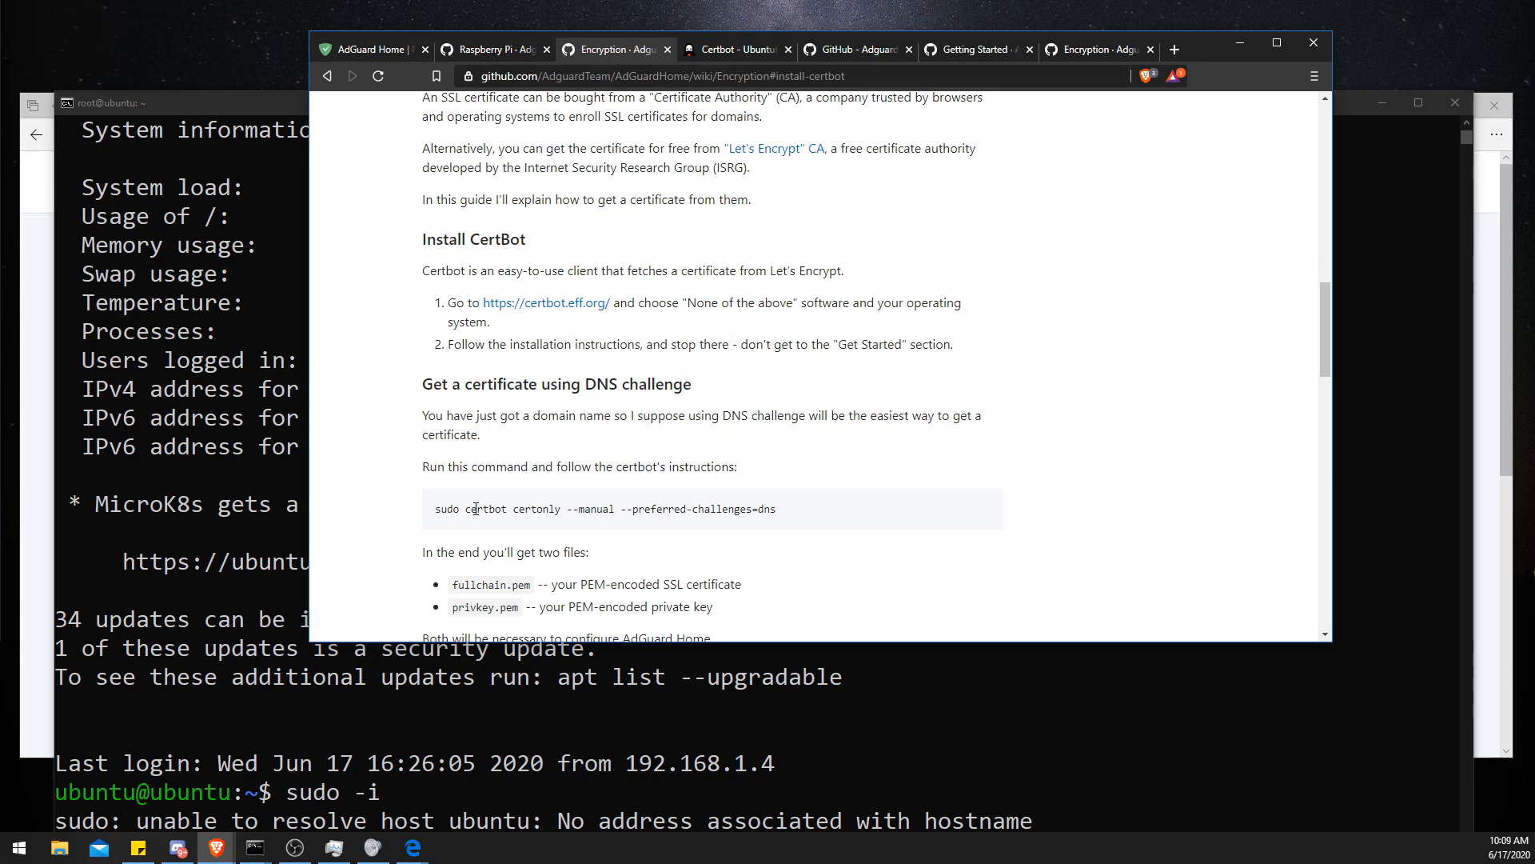
left_click_drag(468, 509, 777, 522)
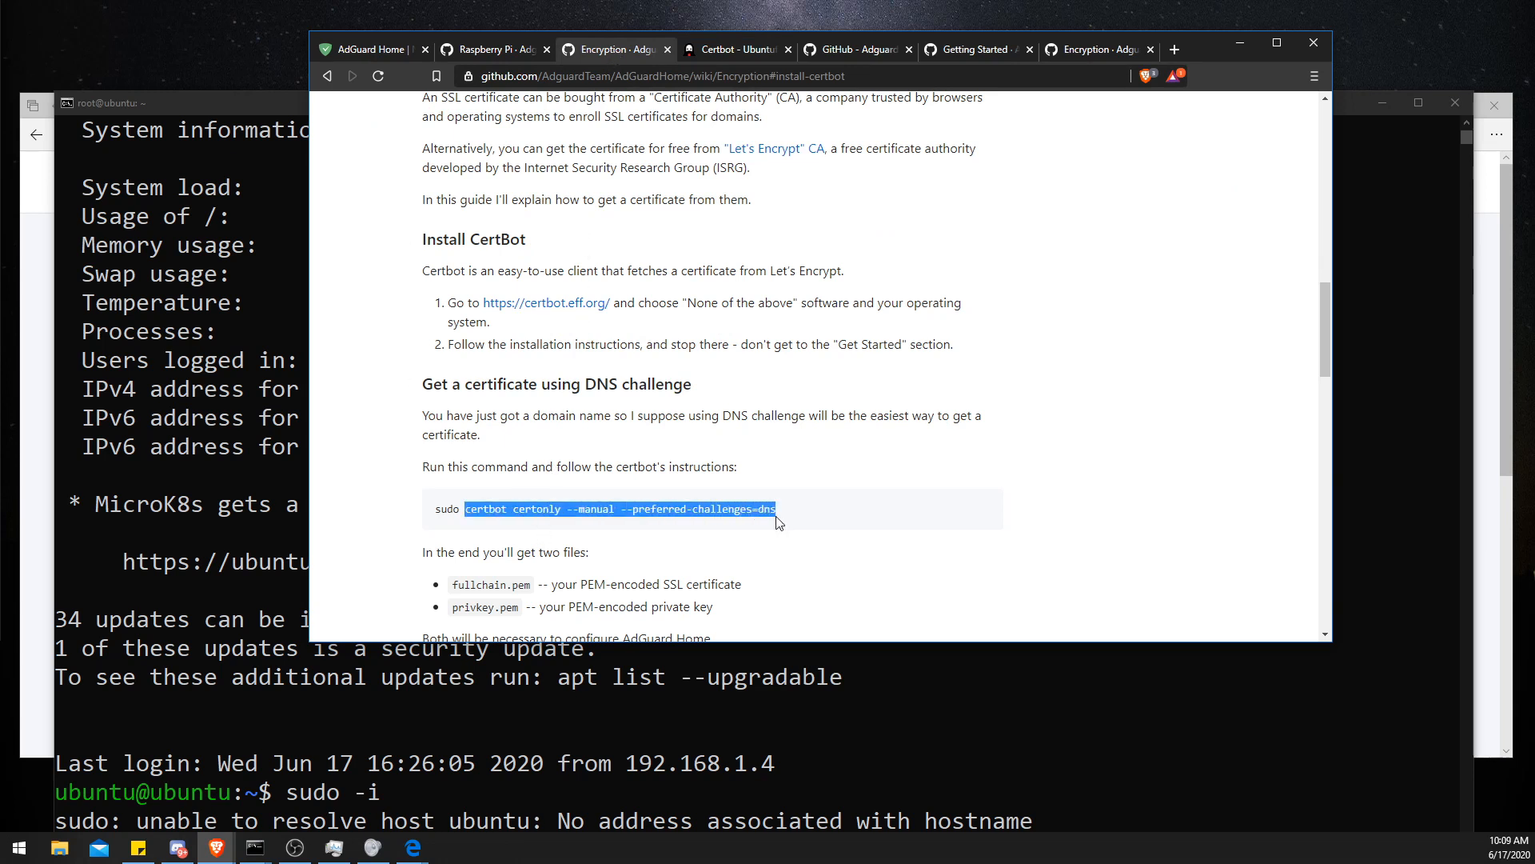
right_click(769, 510)
left_click(795, 512)
left_click_drag(239, 108, 238, 38)
right_click(596, 602)
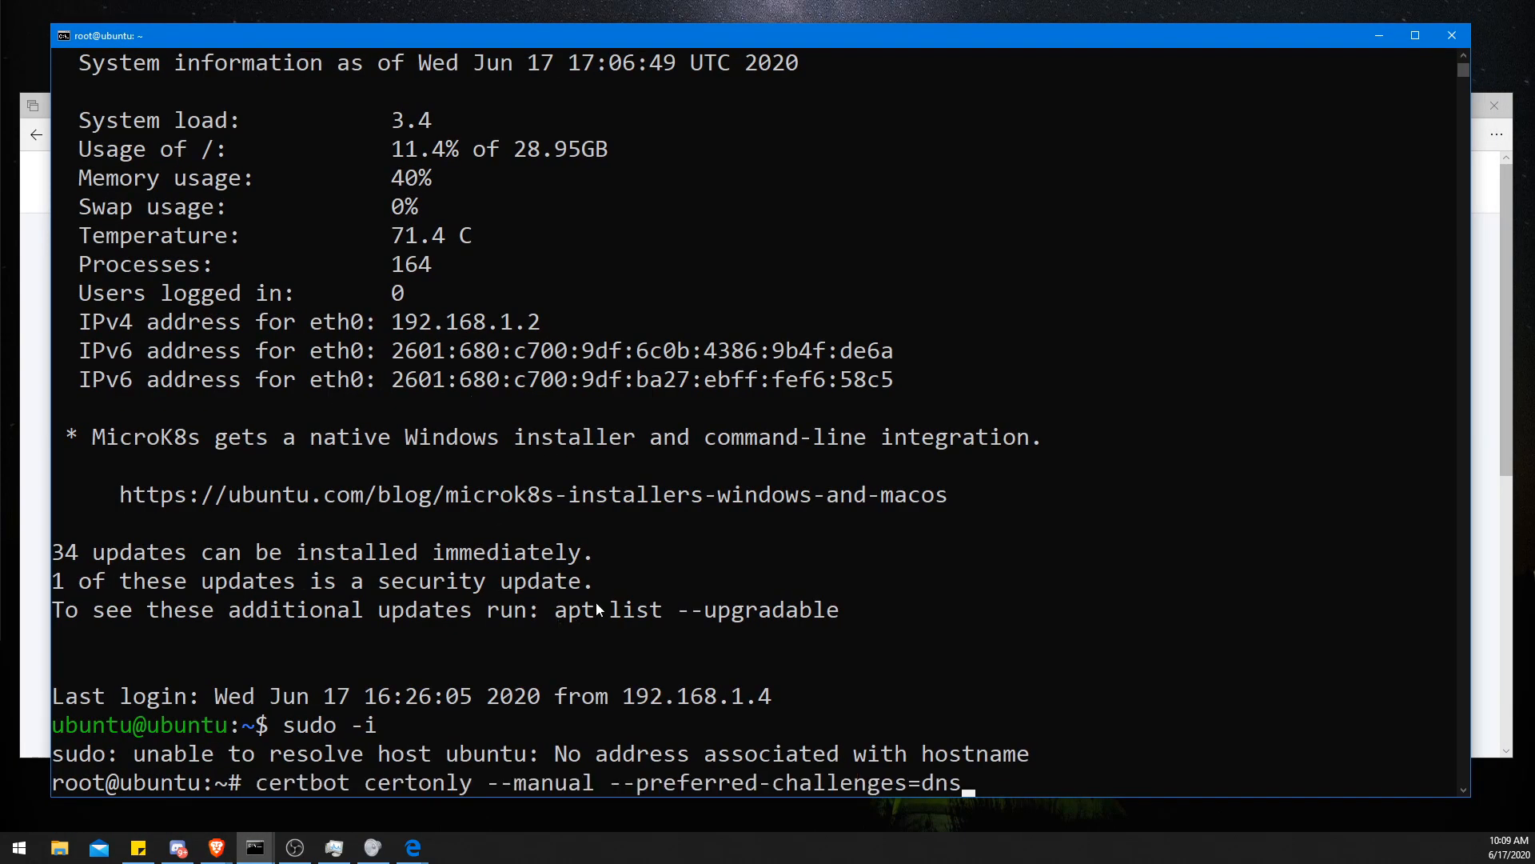
key("Return")
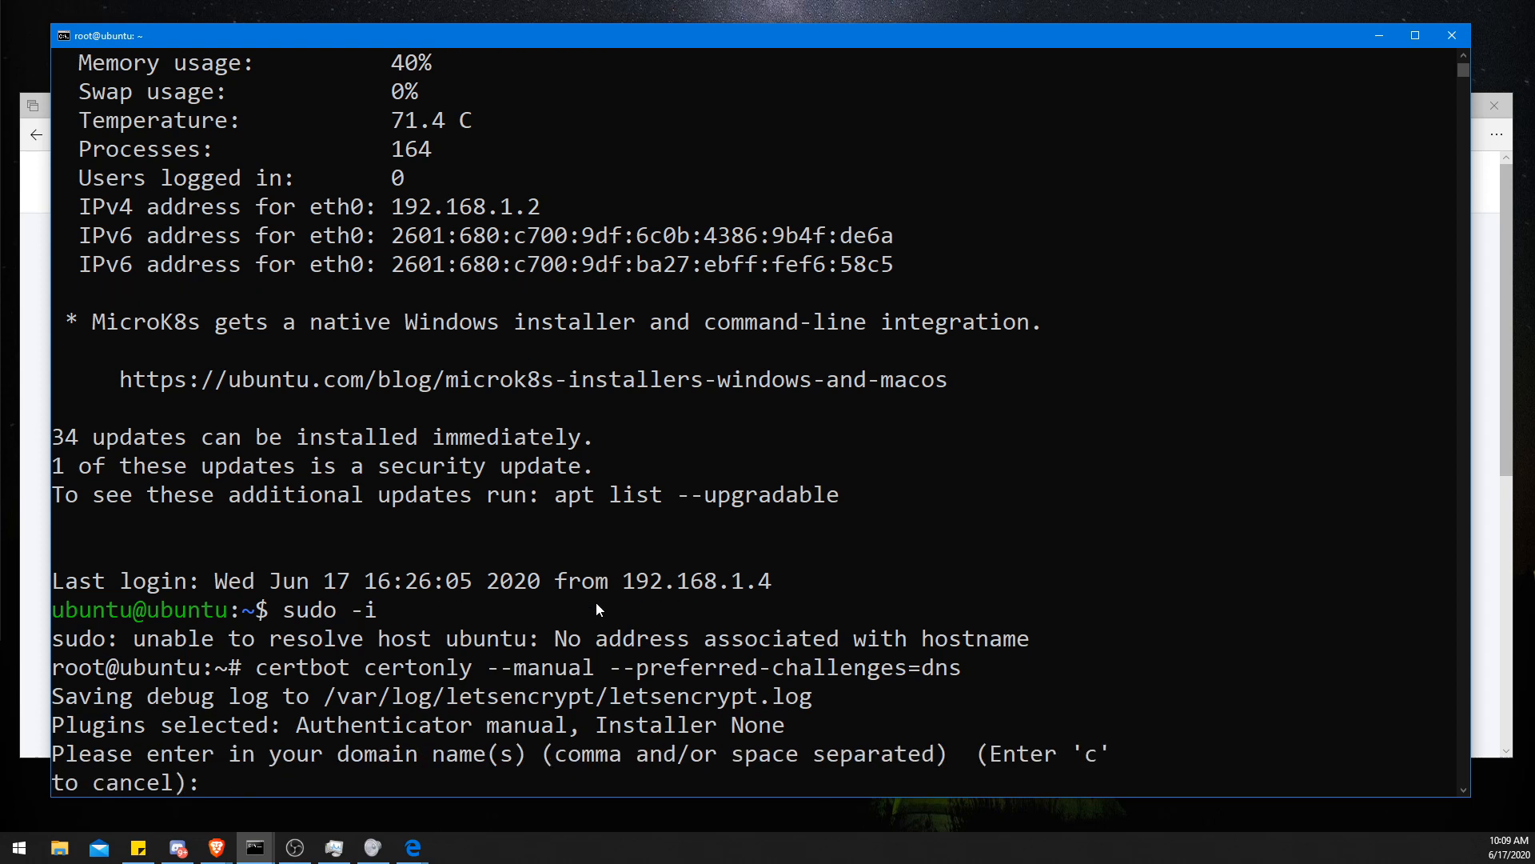
- Enter incominglogs.com as the certificate domain and answer Y to having the IP logged
type("incominglogs.com")
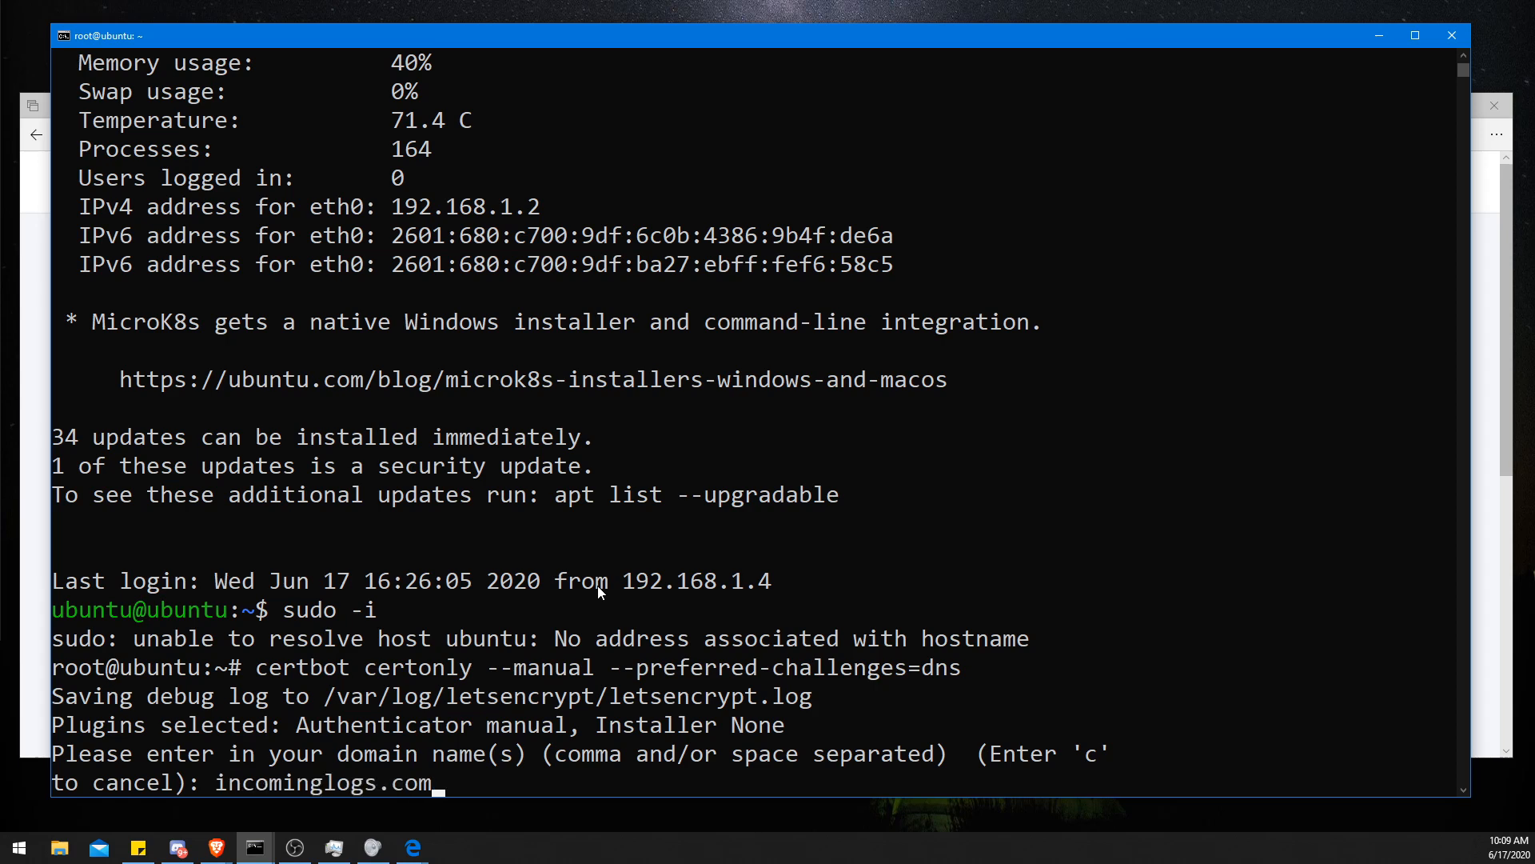
key("Return")
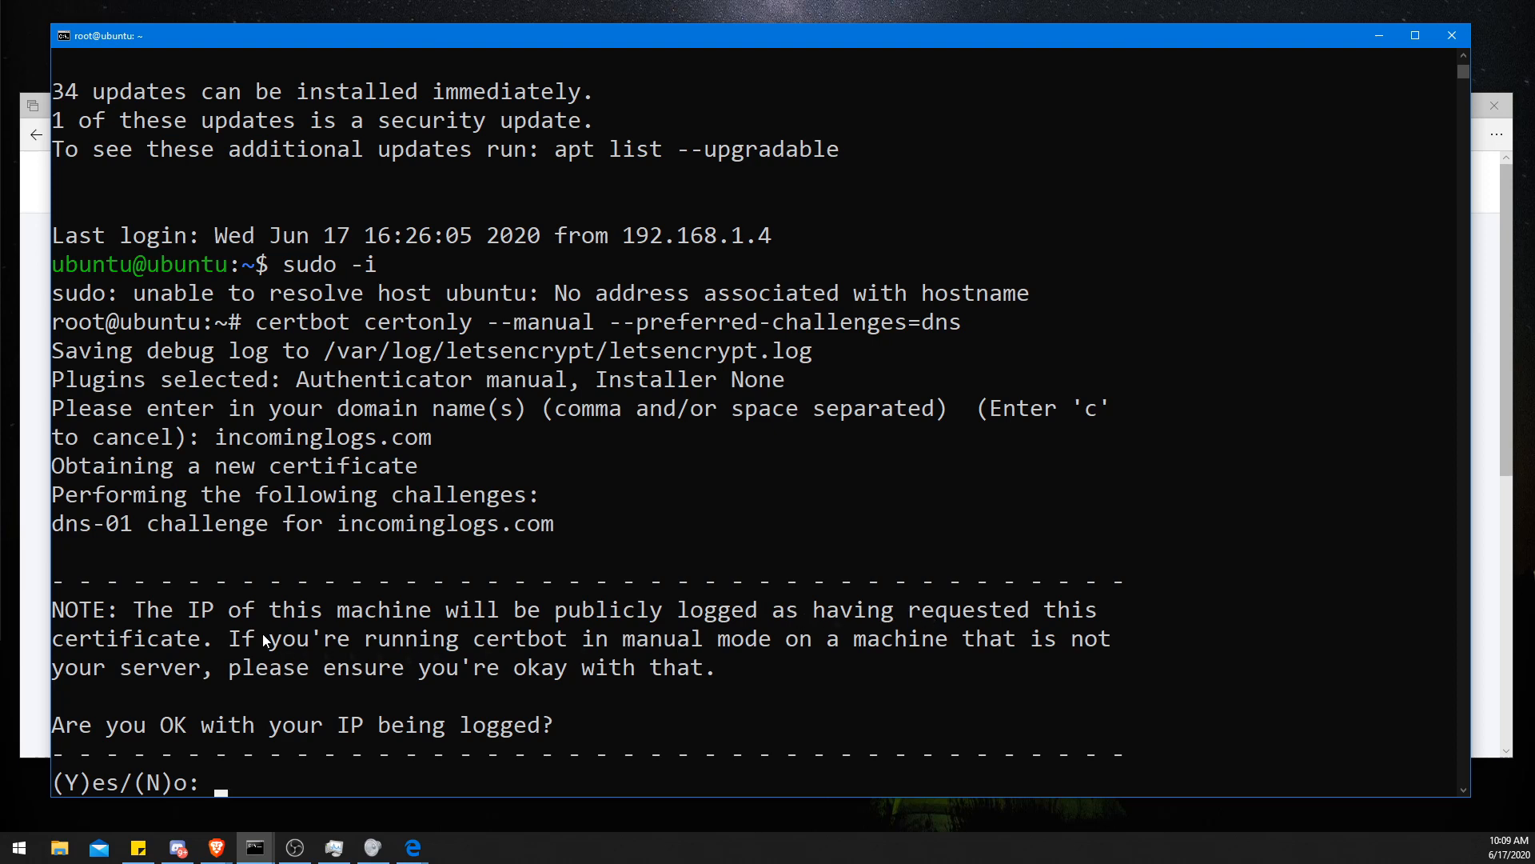
type("Y")
key("Return")
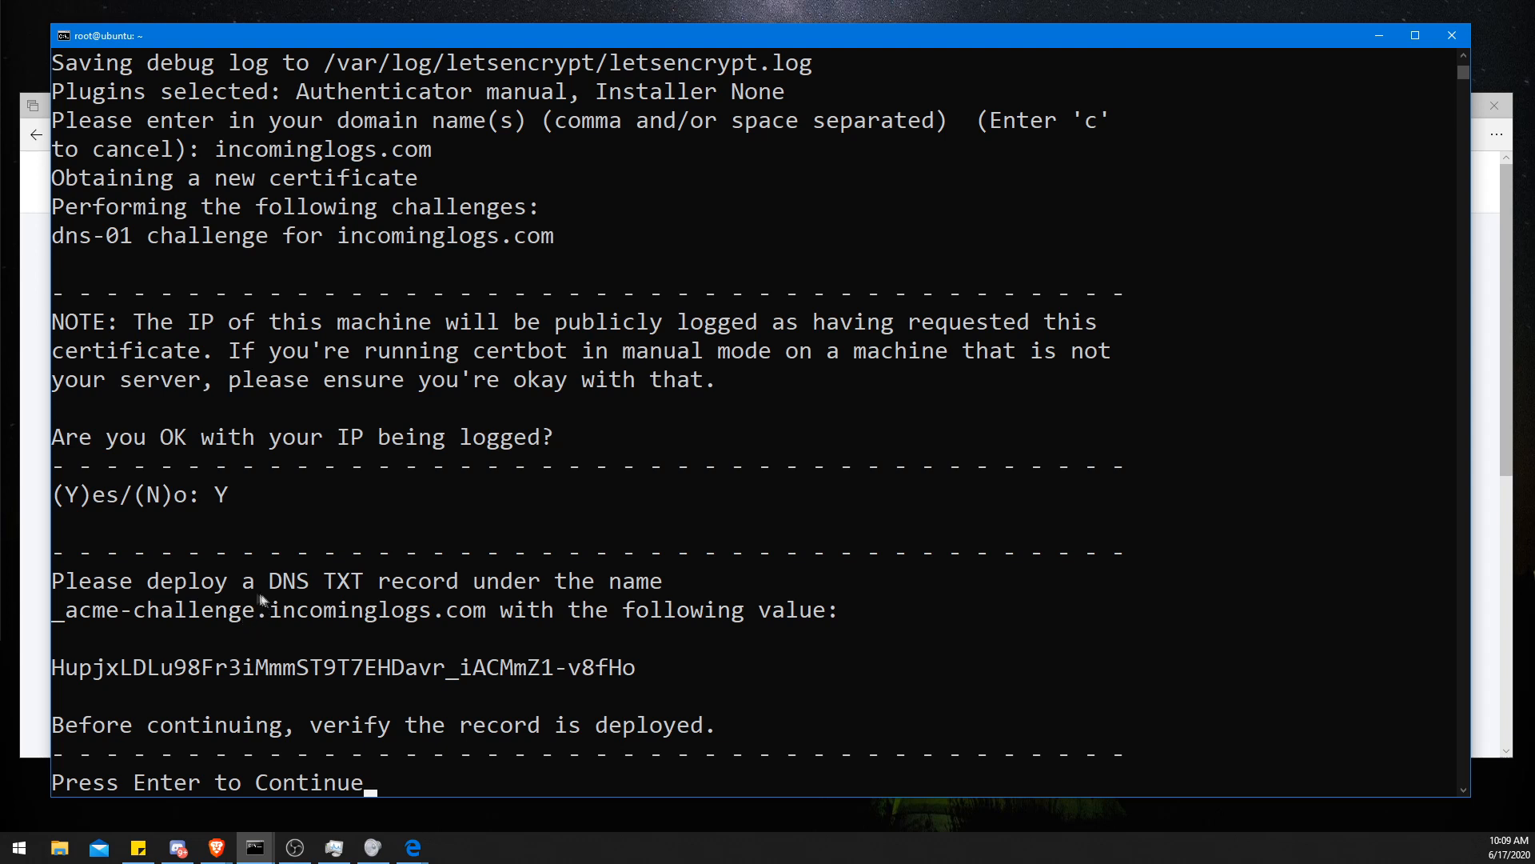
left_click_drag(262, 590, 456, 592)
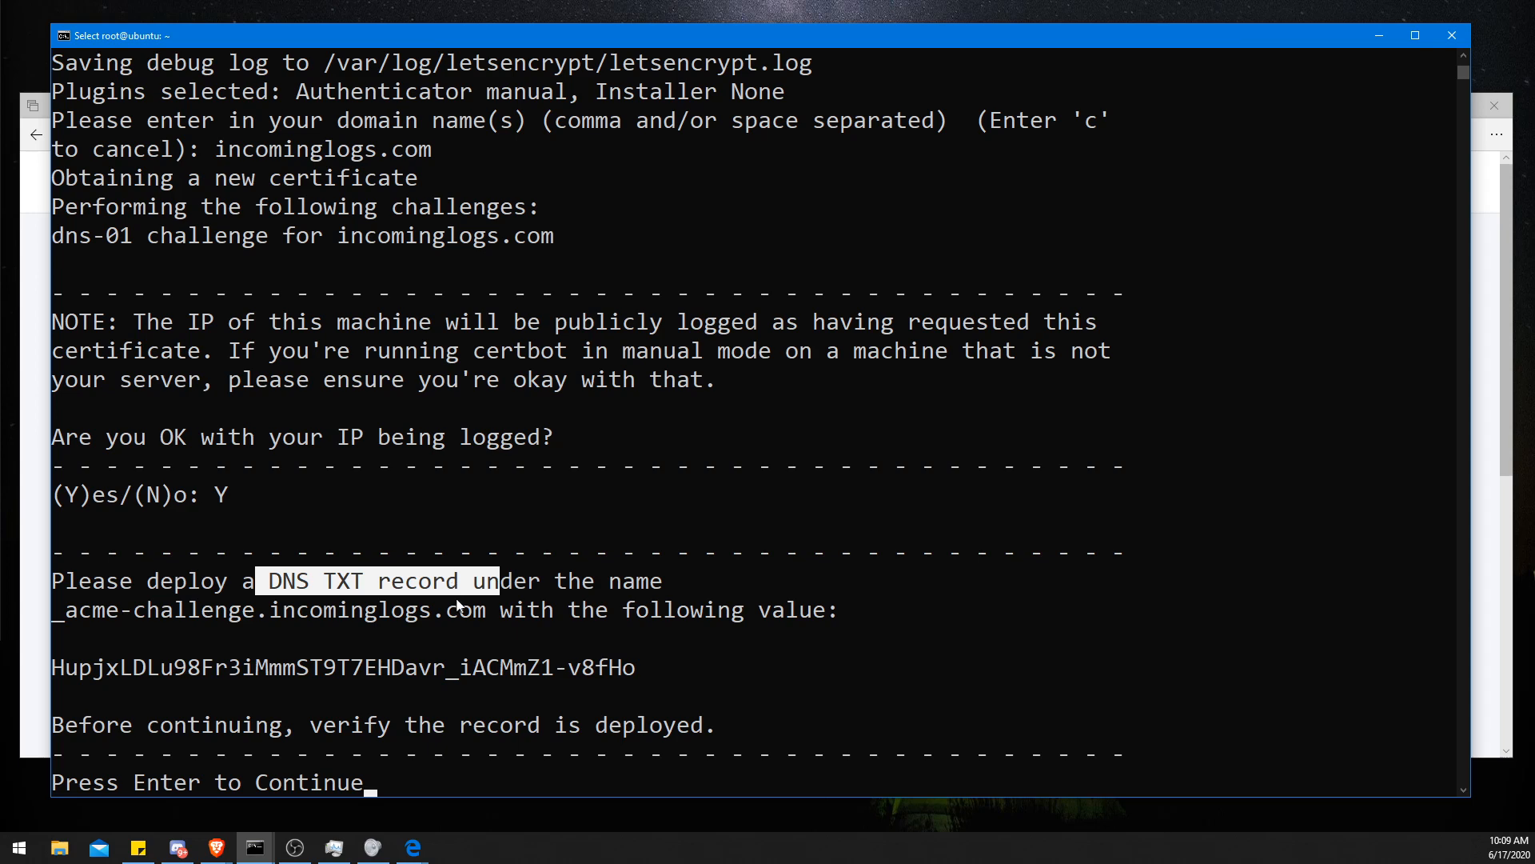
left_click(454, 608)
left_click(439, 609)
left_click(480, 583)
left_click(520, 582)
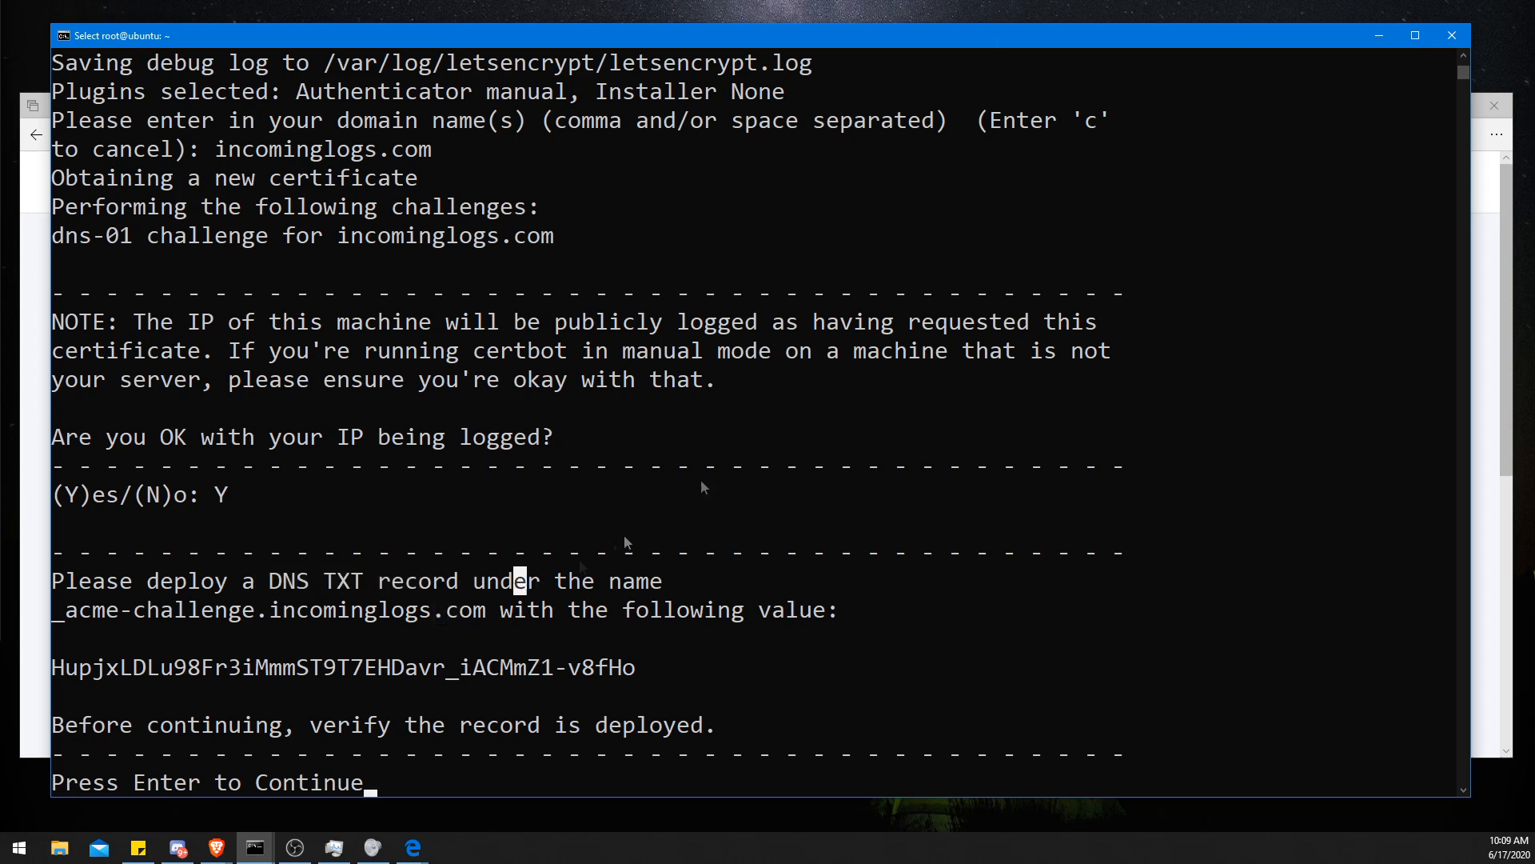
- In the Cloudflare DNS management for incominglogs.com, start adding a new record of type TXT
left_click_drag(639, 0, 607, 59)
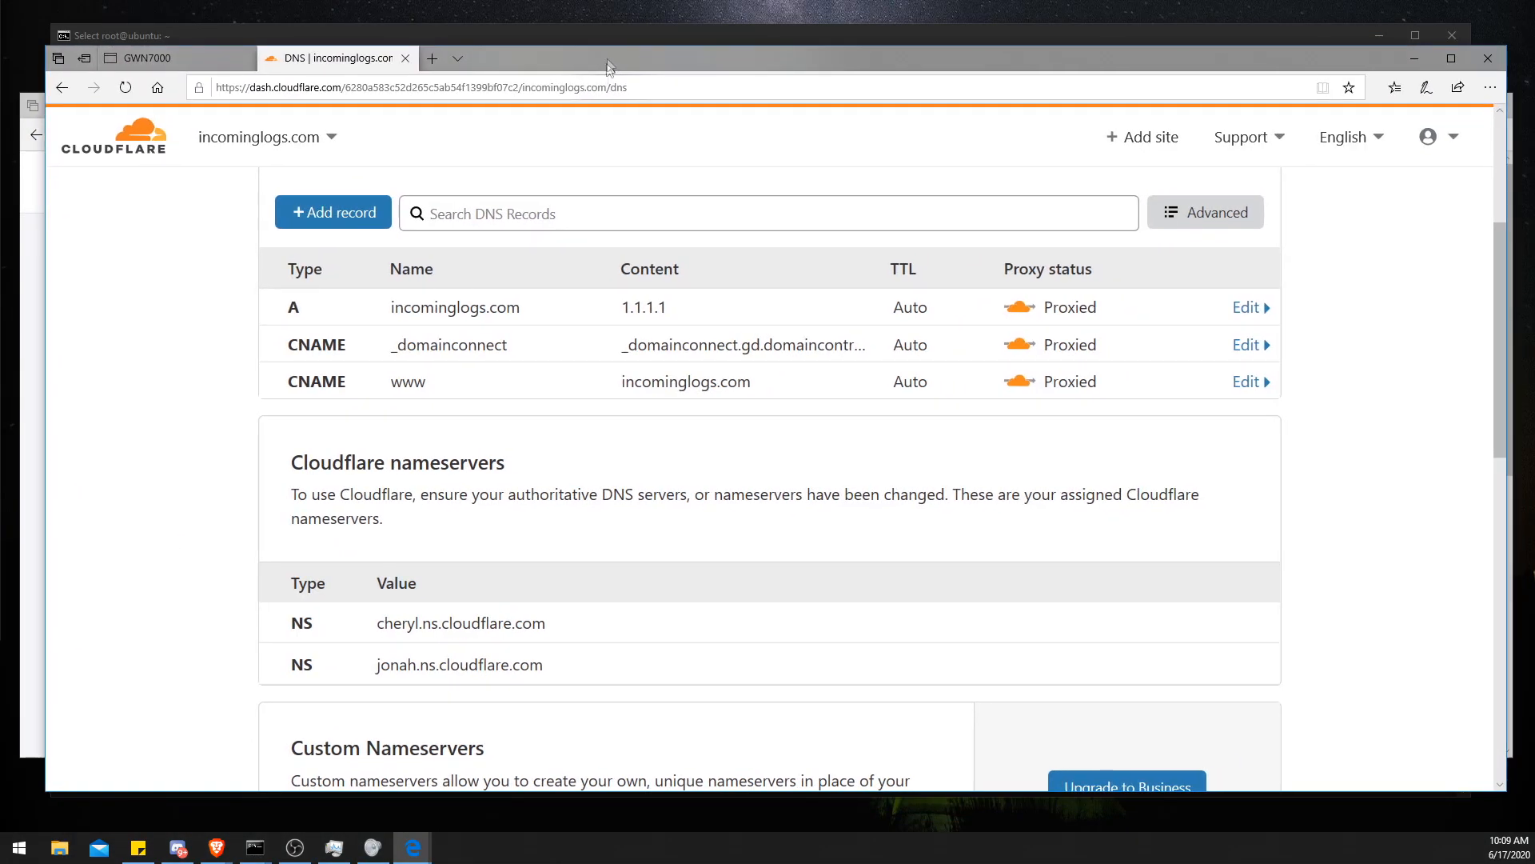
scroll(278, 507, "up", 1)
left_click(326, 319)
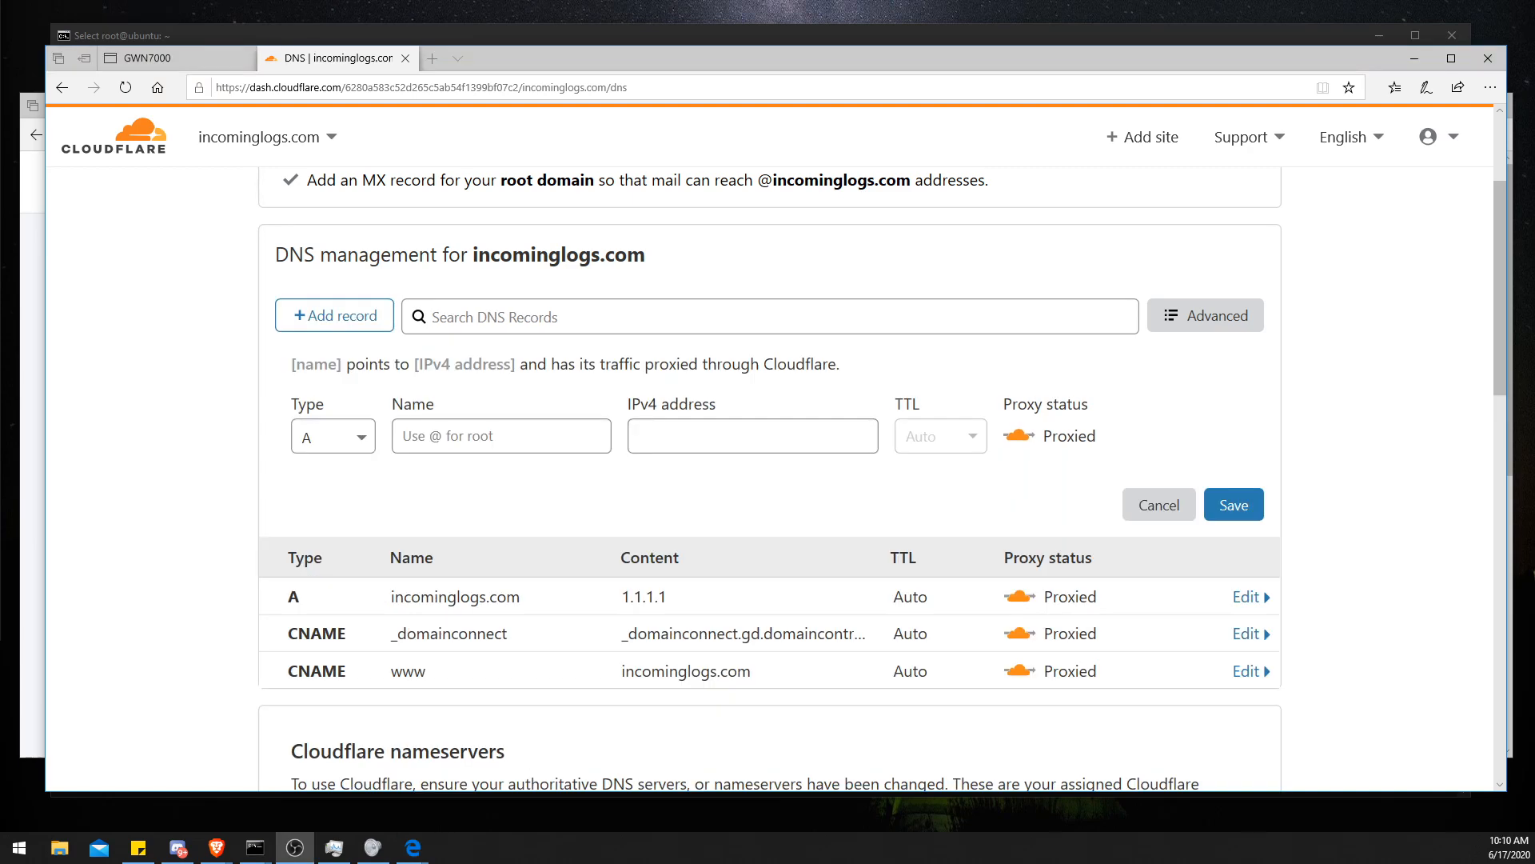
left_click(311, 430)
scroll(417, 552, "down", 3)
scroll(360, 488, "down", 3)
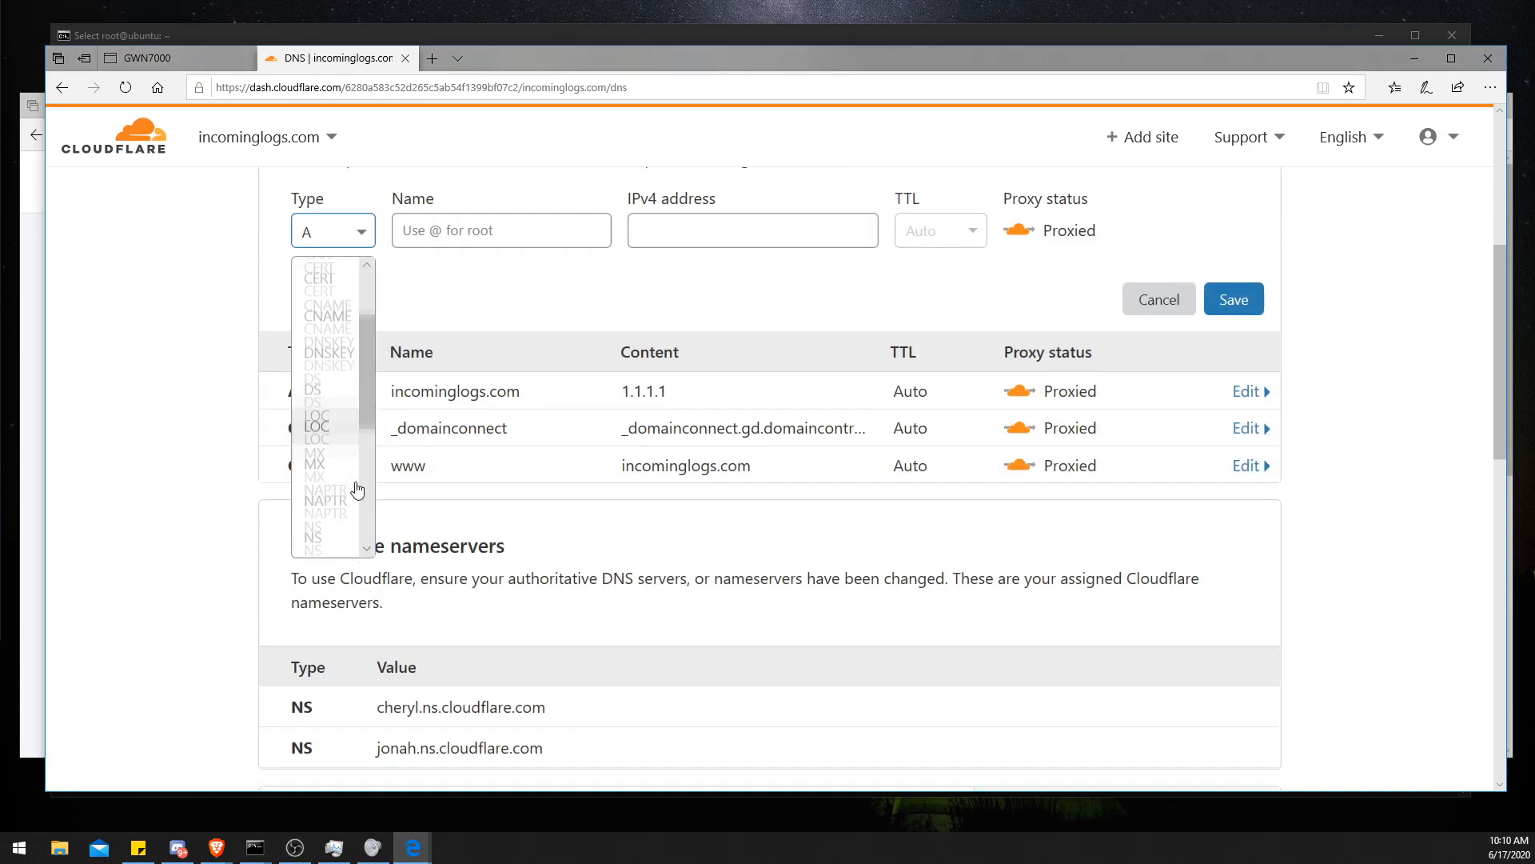
scroll(355, 488, "down", 3)
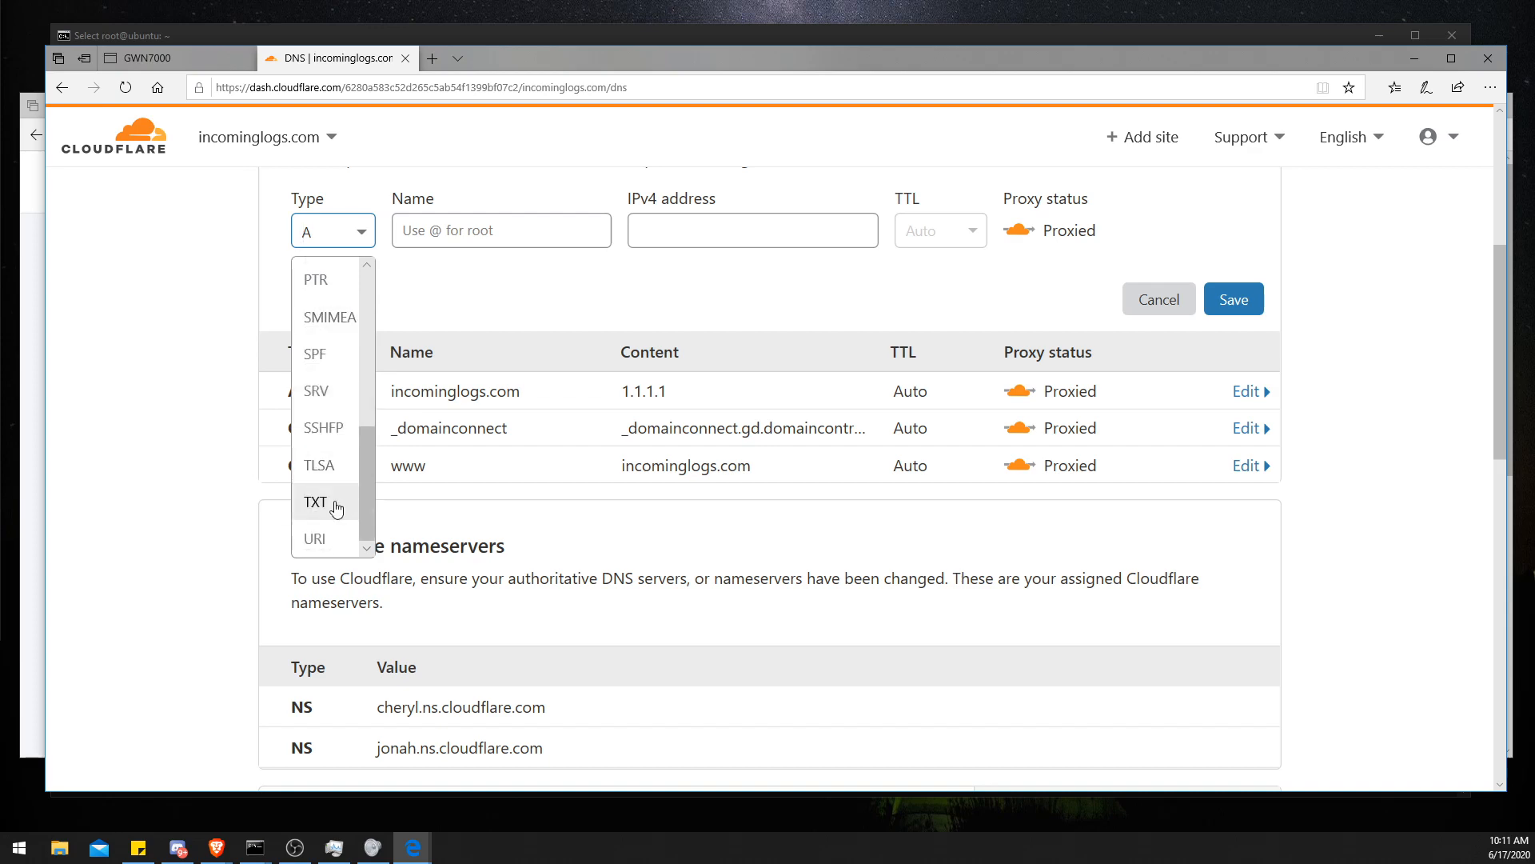
left_click(334, 500)
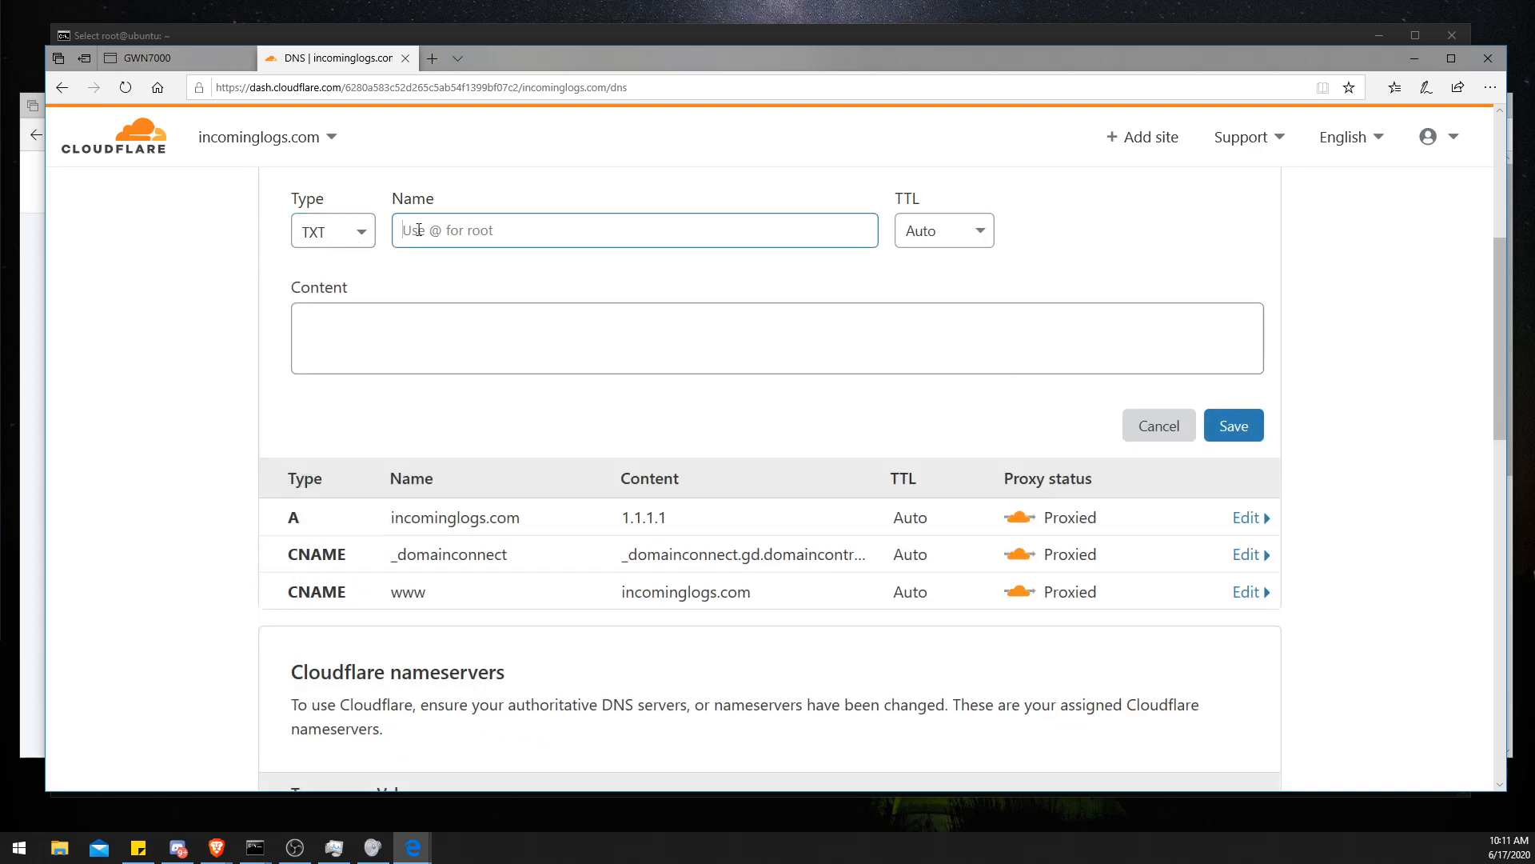
- Copy _acme-challenge from the terminal and paste it as the TXT record's name
left_click(397, 36)
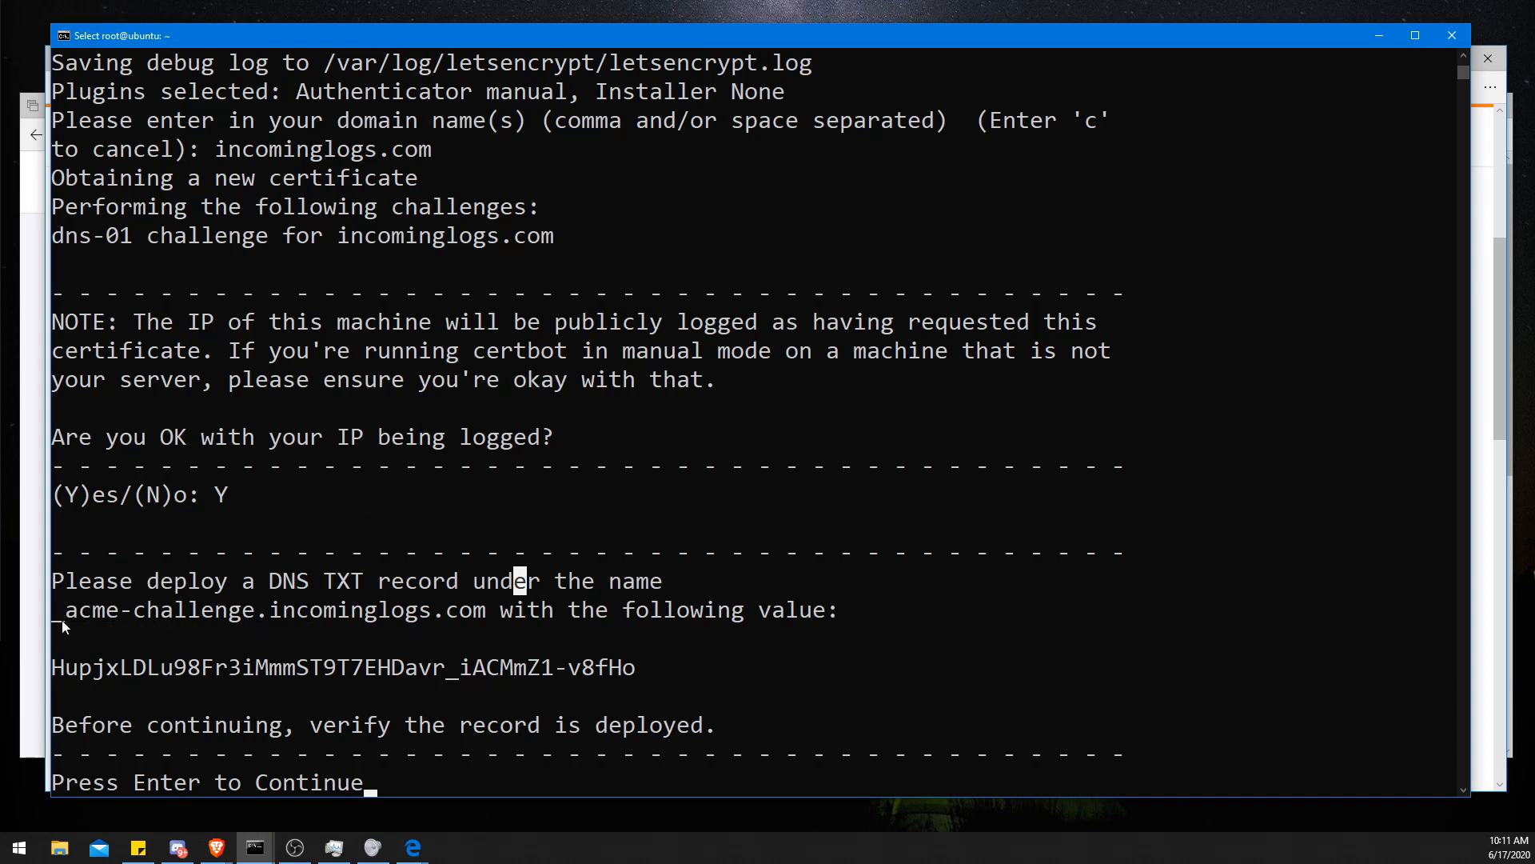
left_click(126, 616)
left_click_drag(255, 616, 62, 618)
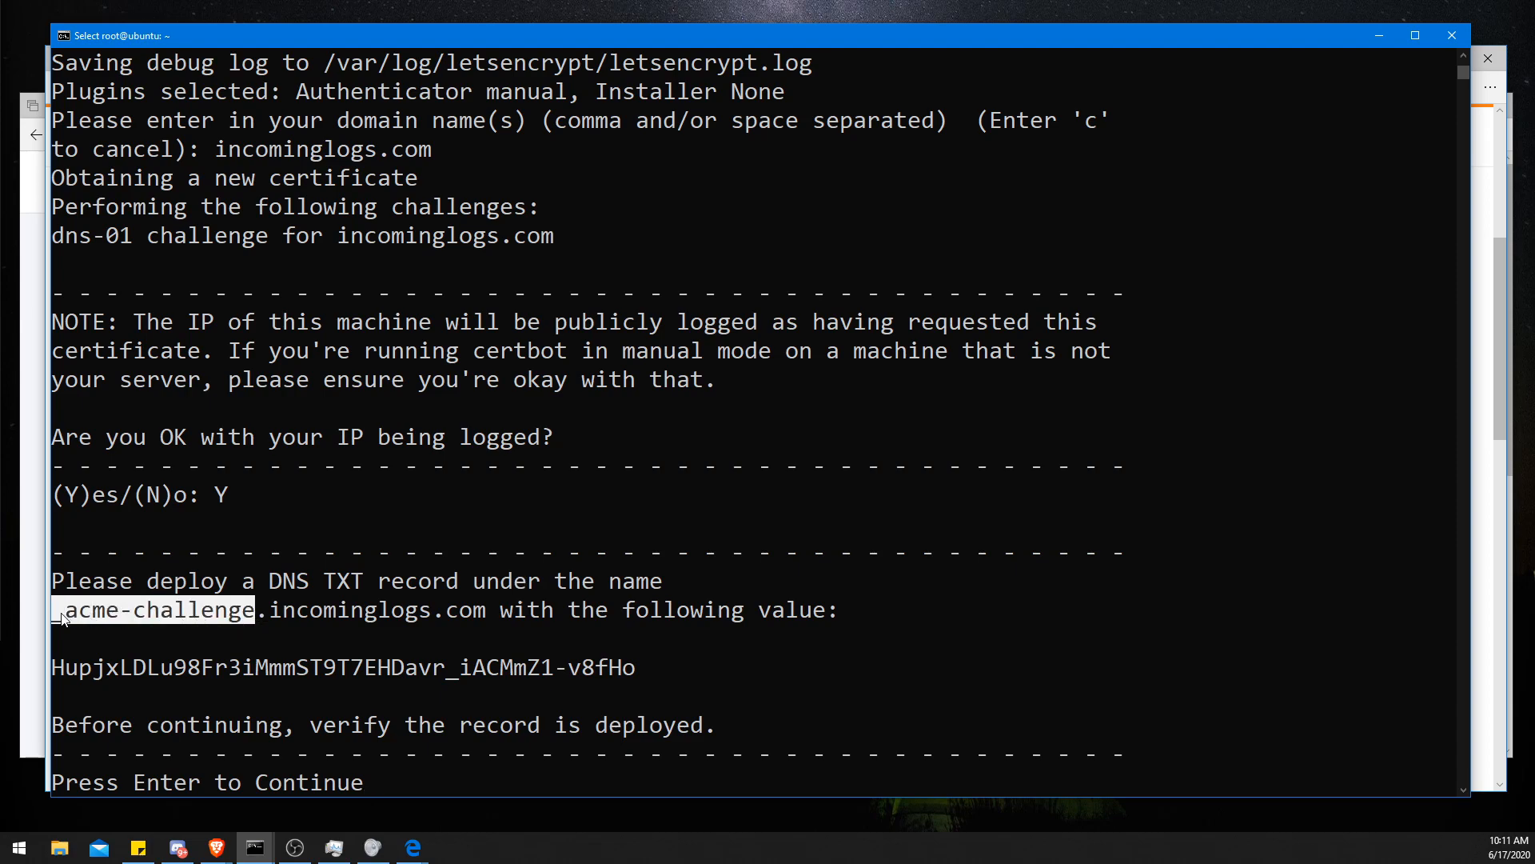
right_click(62, 614)
left_click_drag(1192, 40, 1196, 137)
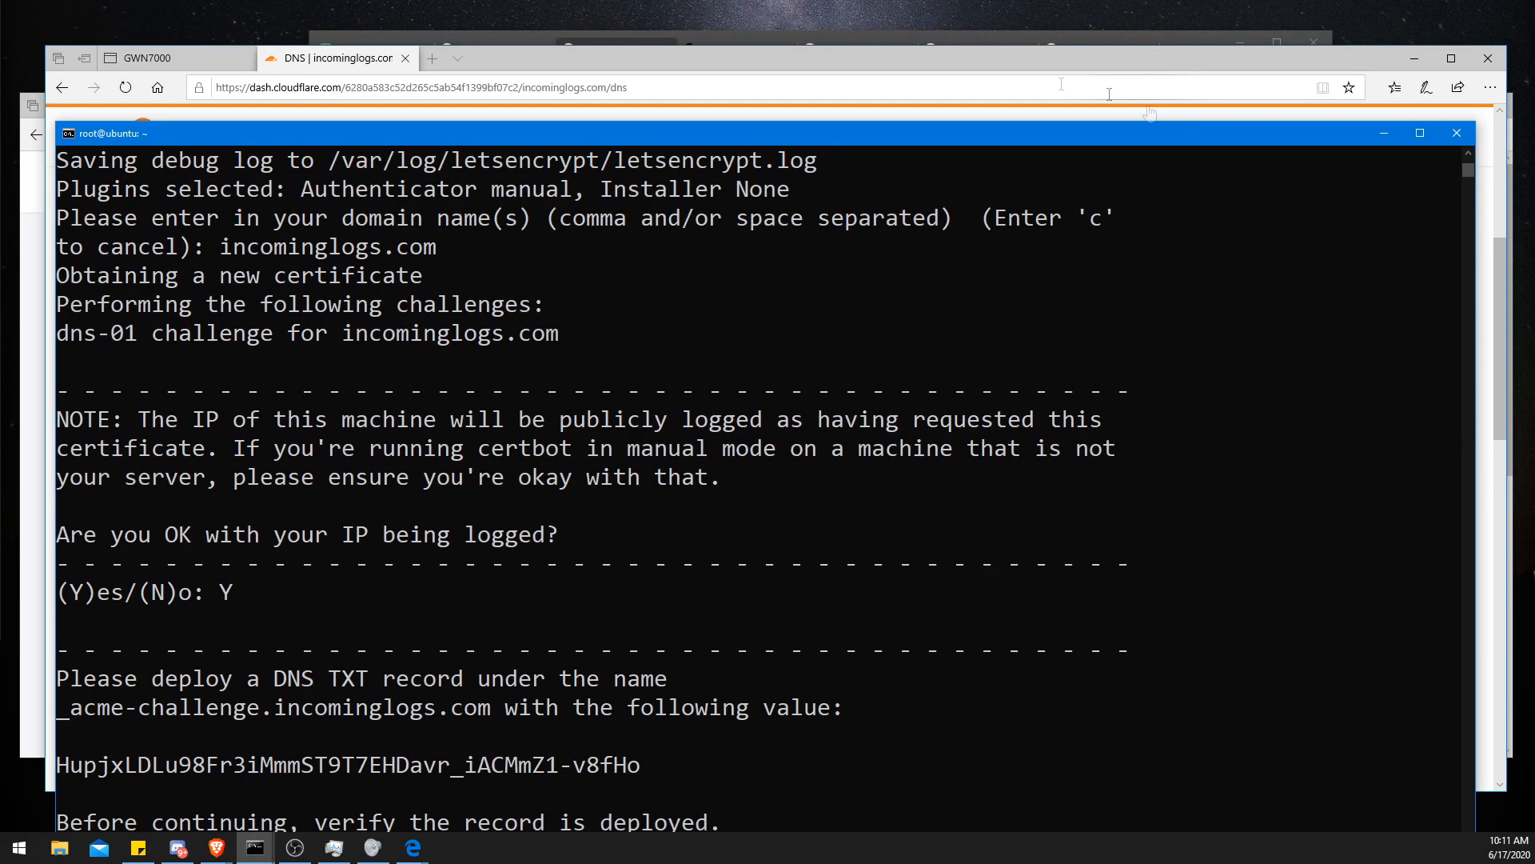
left_click(1049, 60)
left_click(445, 236)
key("ctrl+v")
left_click(473, 308)
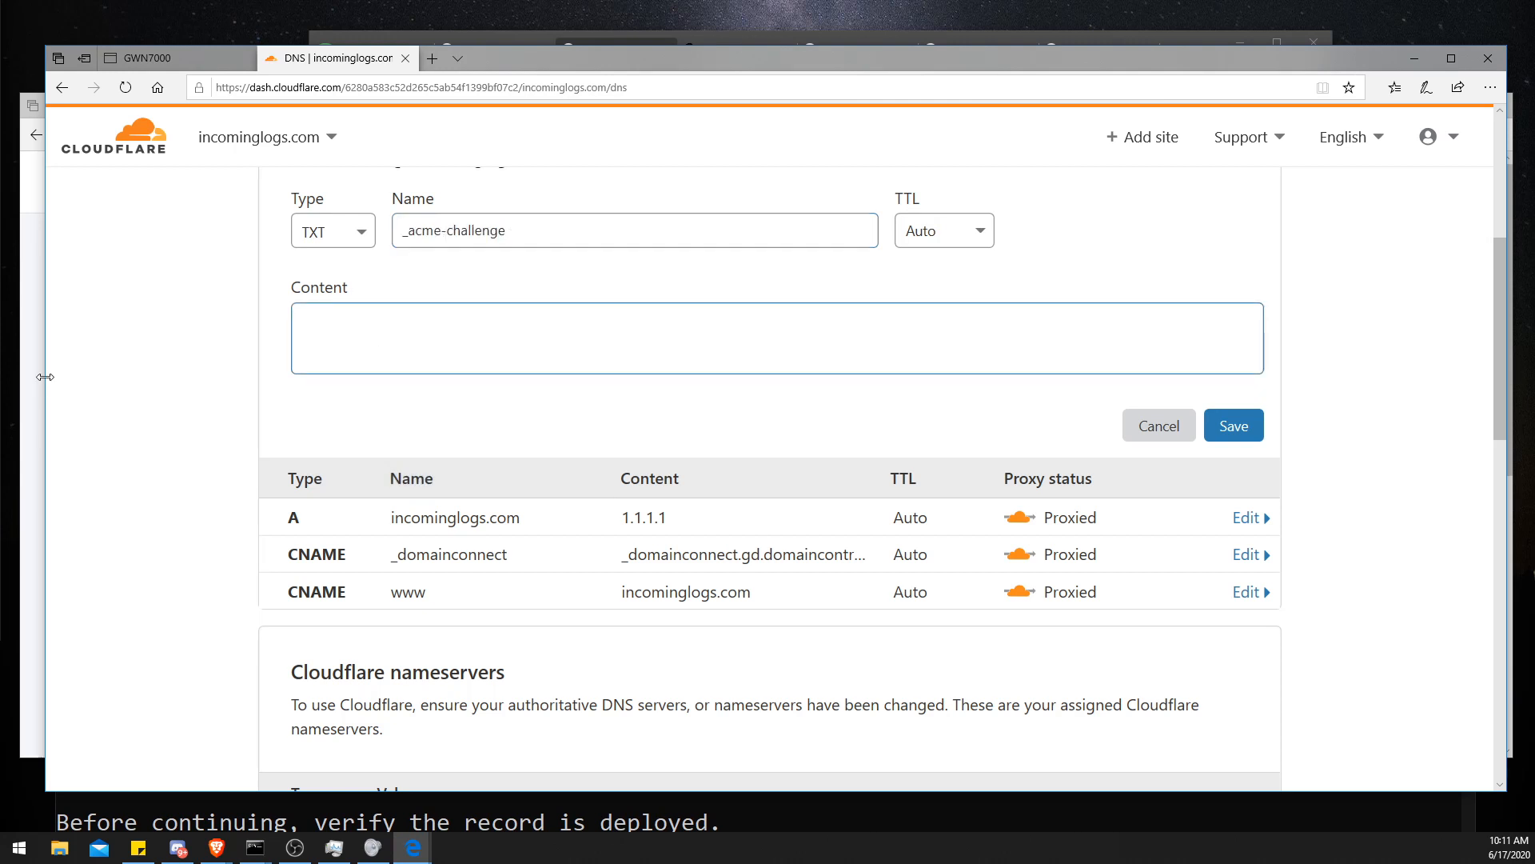
left_click(165, 825)
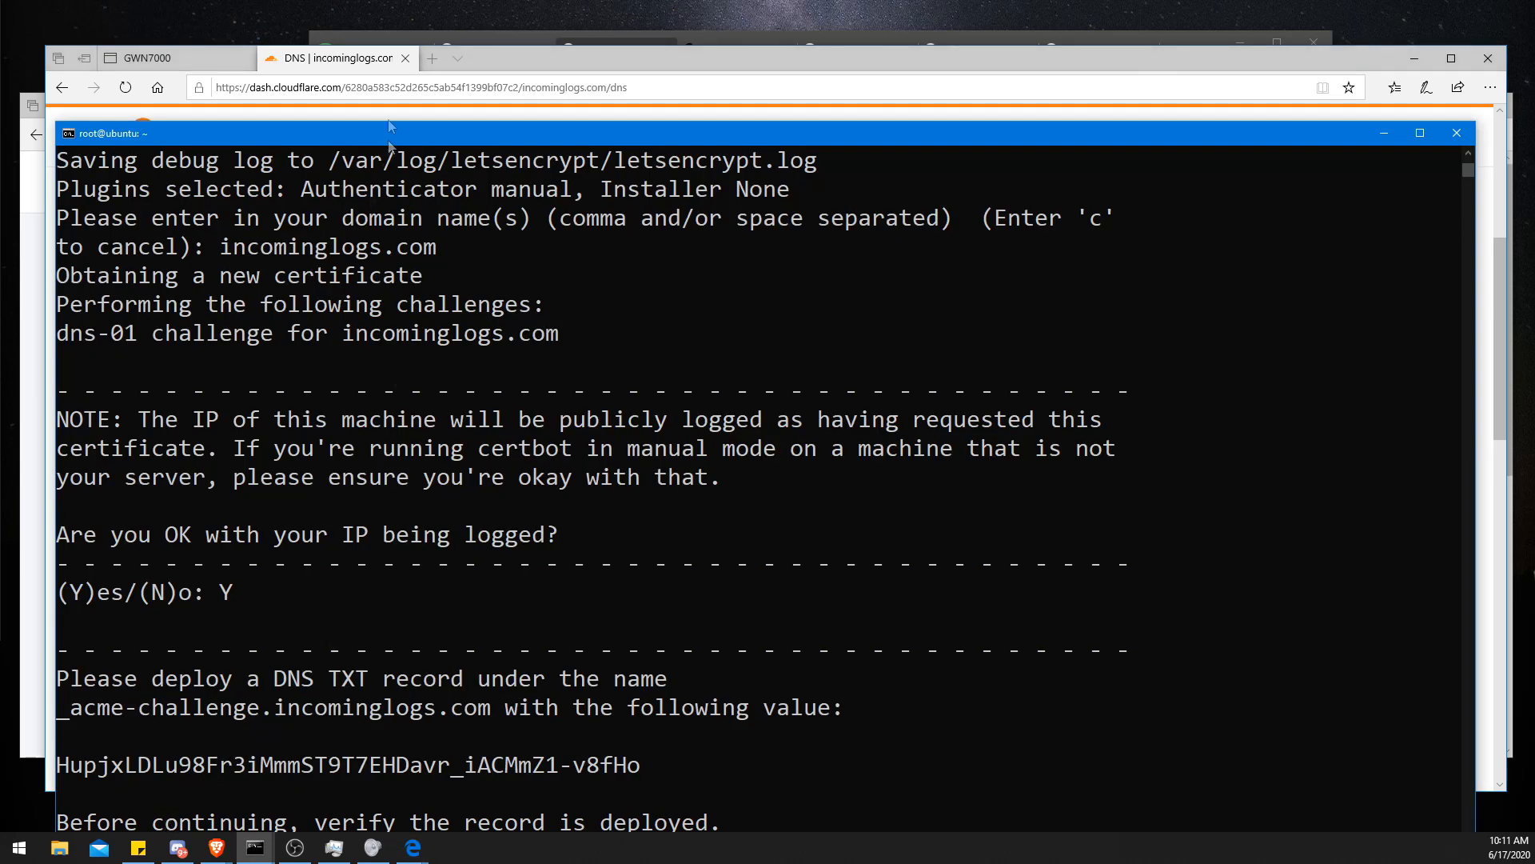
left_click(372, 77)
left_click(515, 221)
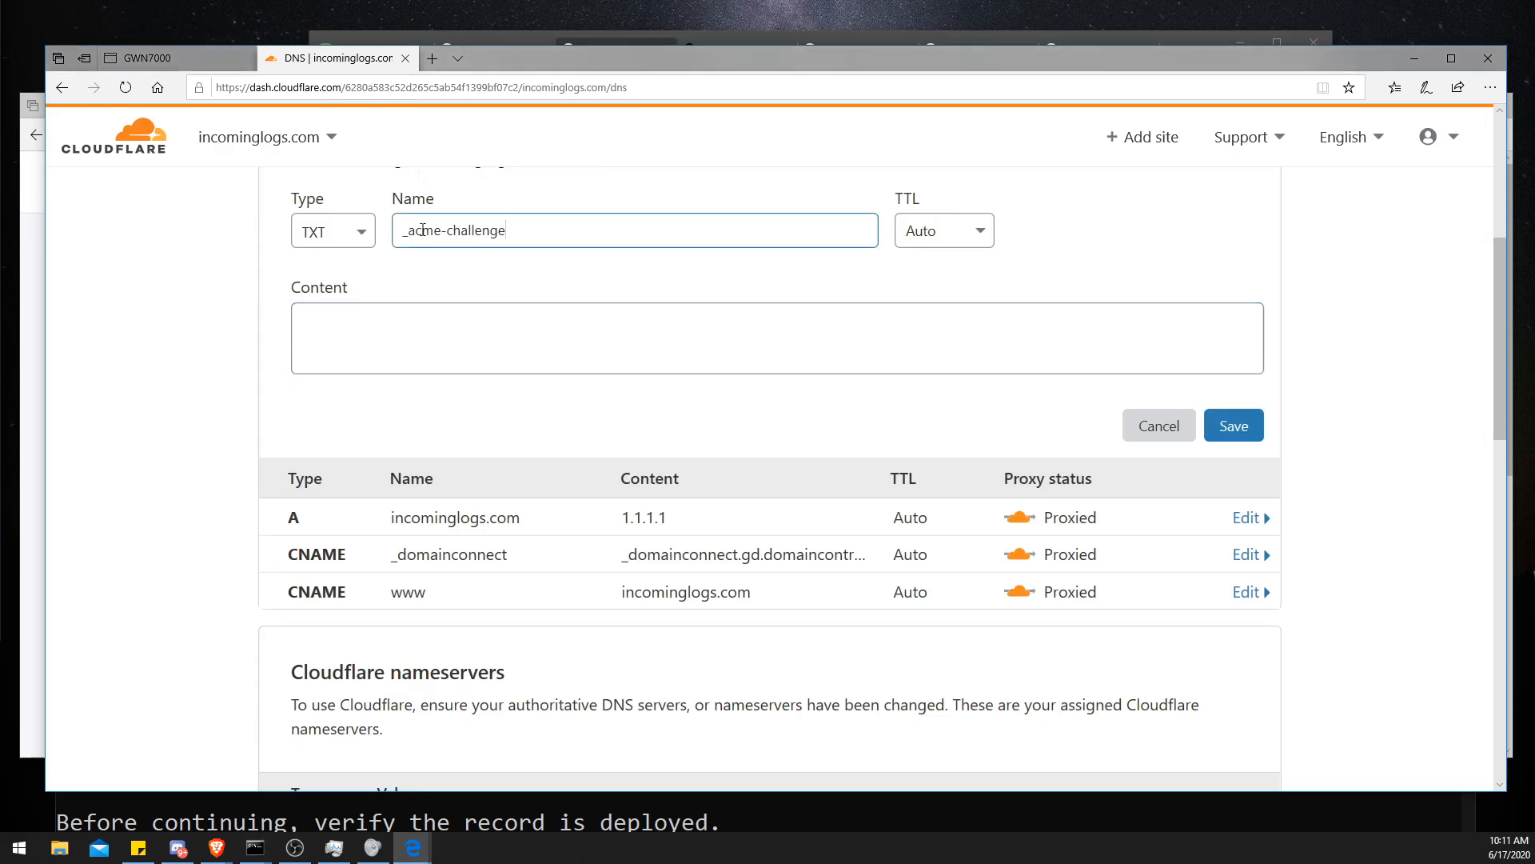
left_click_drag(509, 60, 563, 46)
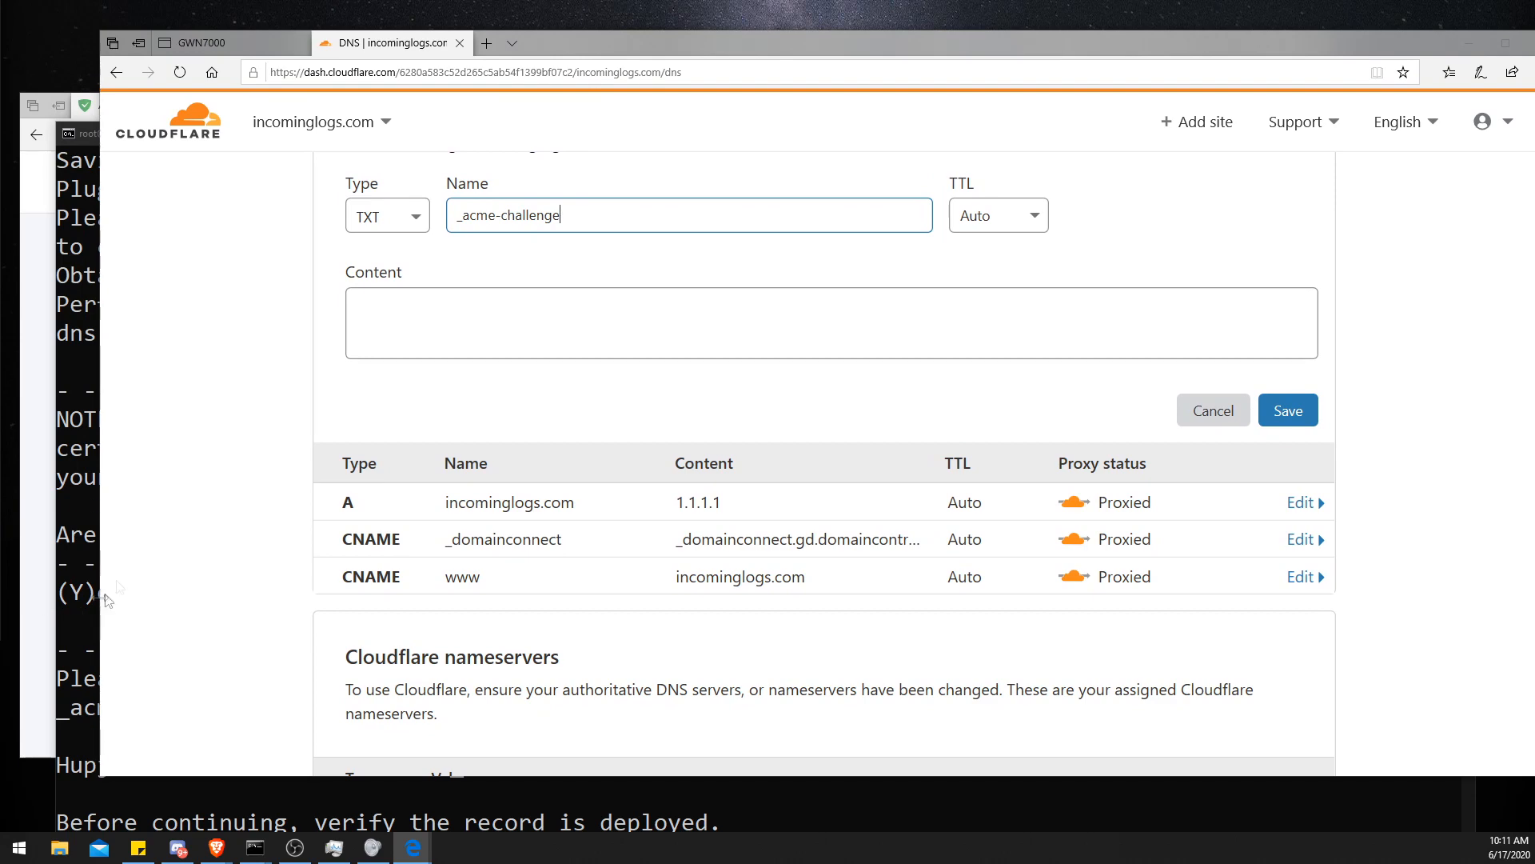
- Copy the challenge value shown in the terminal, paste it as the TXT record's content, and save the record
left_click(375, 333)
left_click(69, 536)
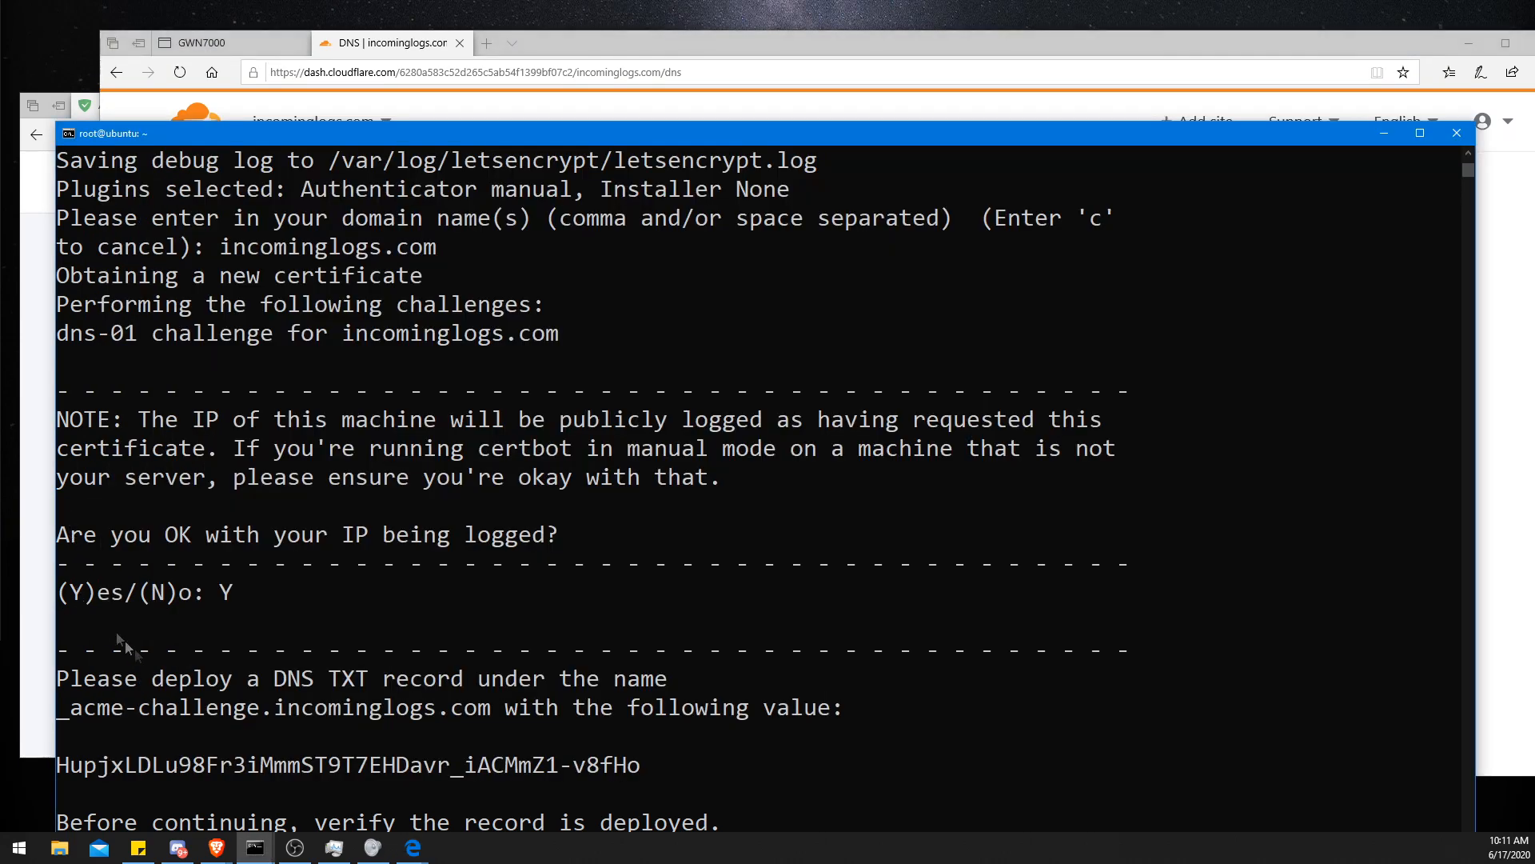
left_click_drag(64, 768, 640, 769)
right_click(639, 769)
left_click(640, 72)
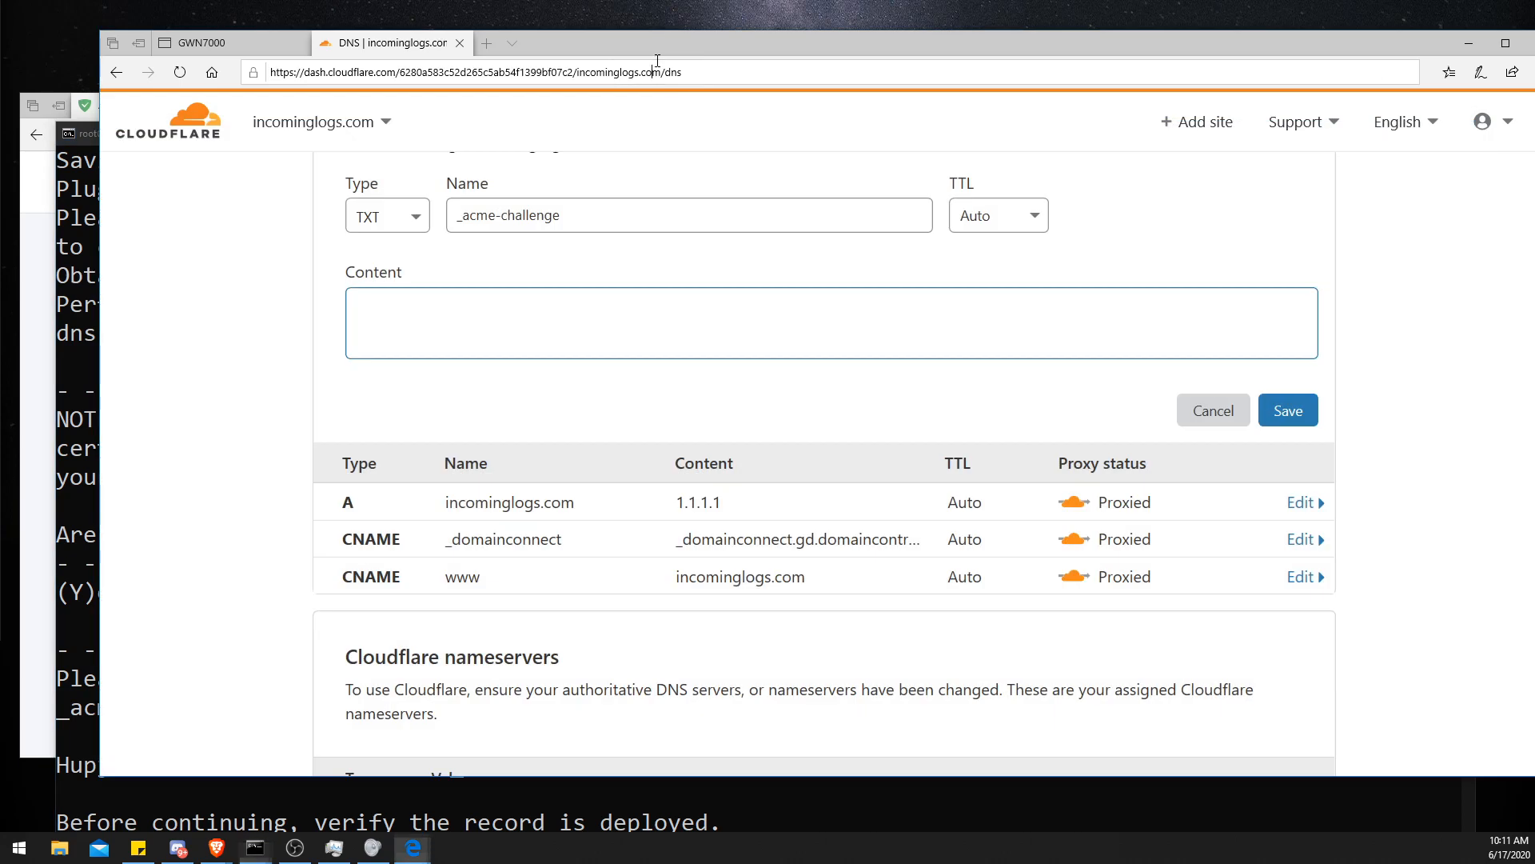
left_click(615, 305)
key("ctrl+v")
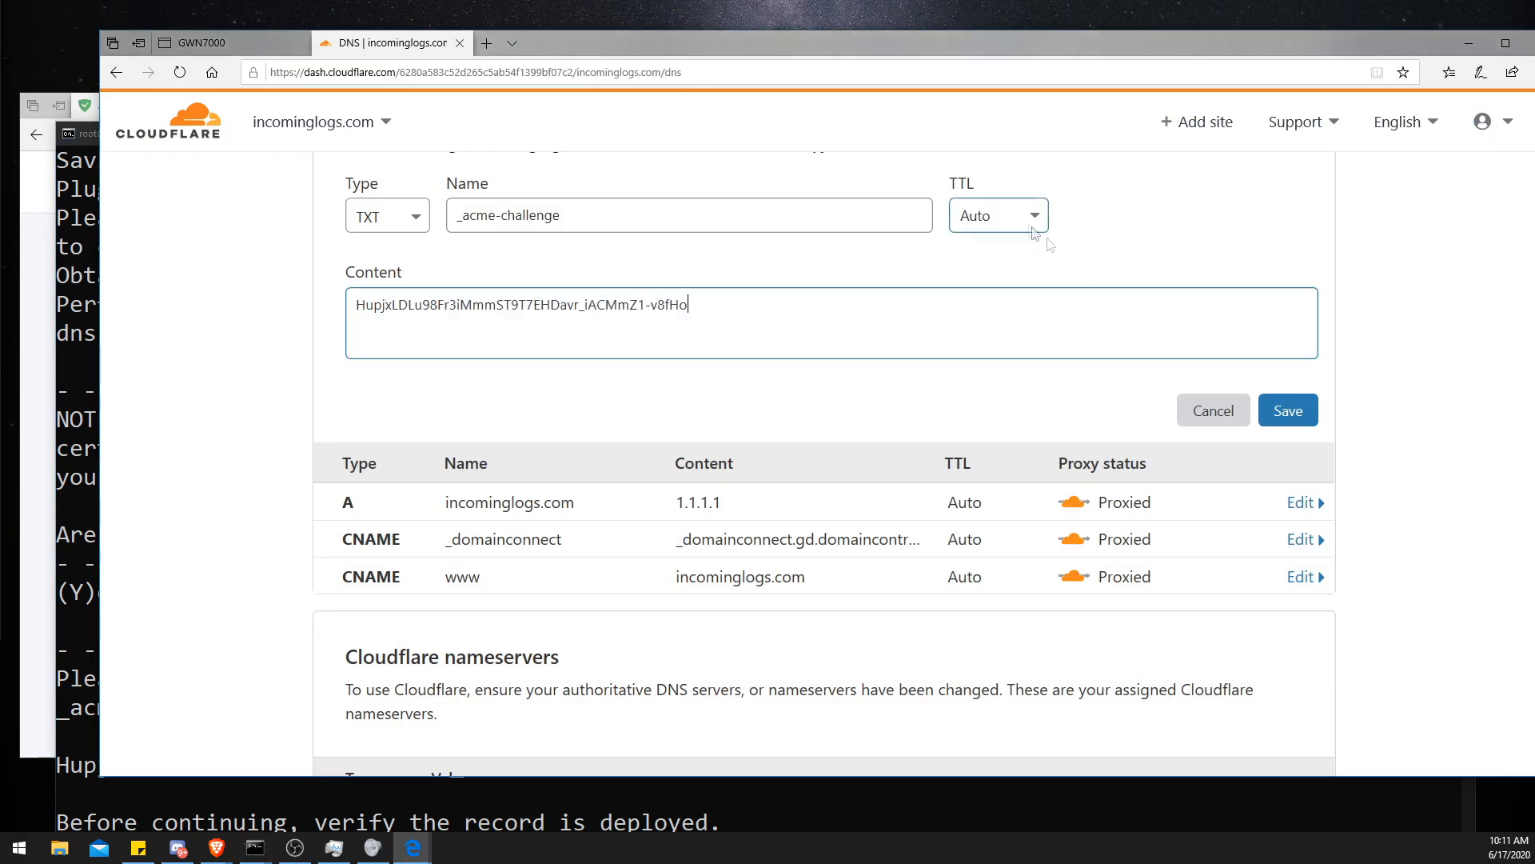
left_click(1284, 412)
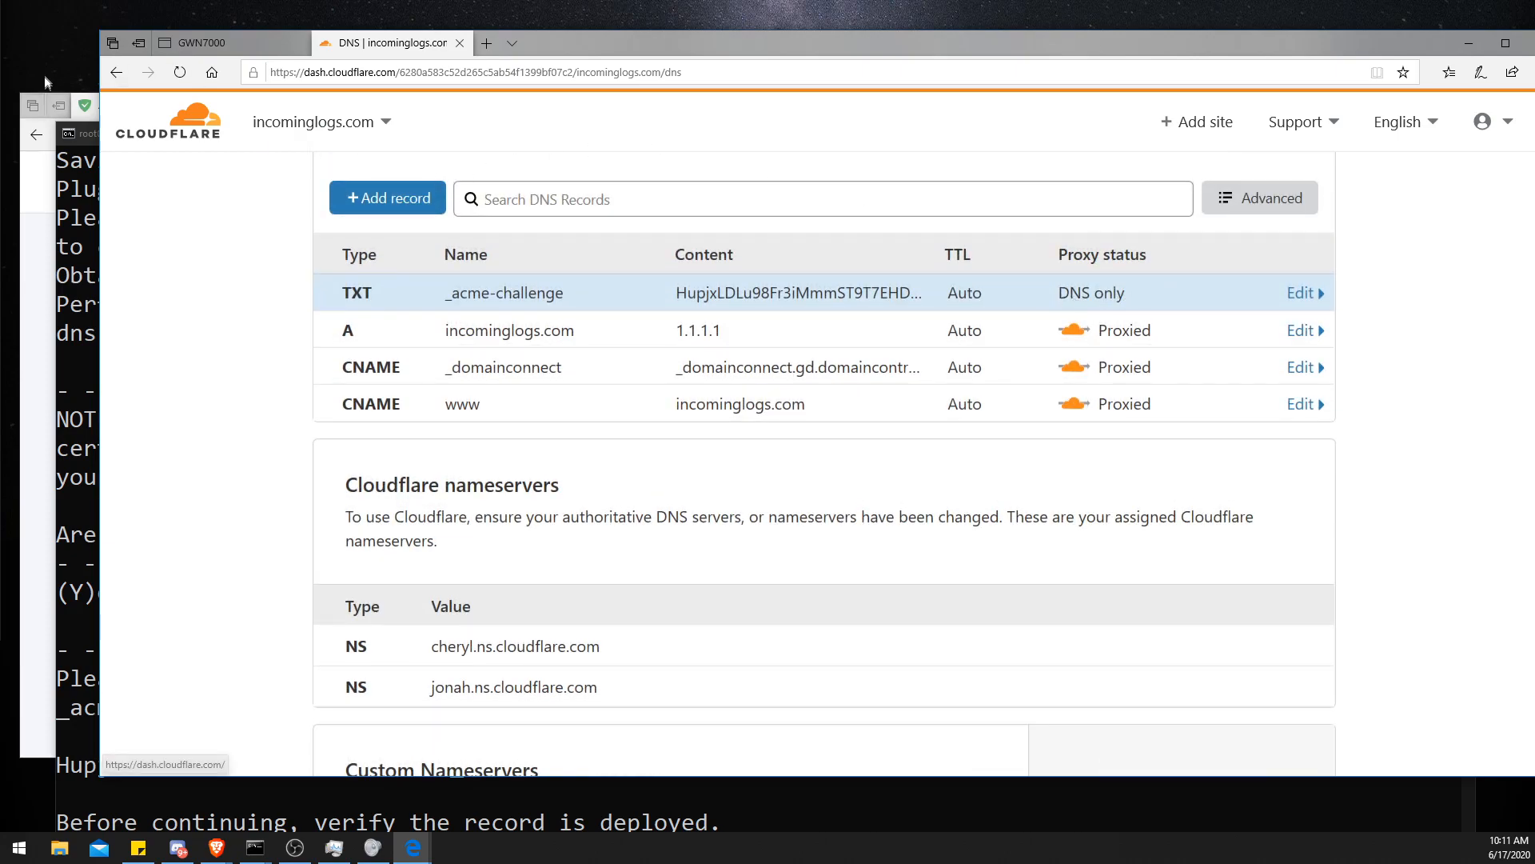
- Return to the terminal and continue the certbot run so it verifies the deployed TXT record
left_click(75, 175)
left_click_drag(173, 139, 186, 43)
scroll(357, 346, "down", 2)
scroll(360, 346, "up", 1)
scroll(361, 352, "up", 1)
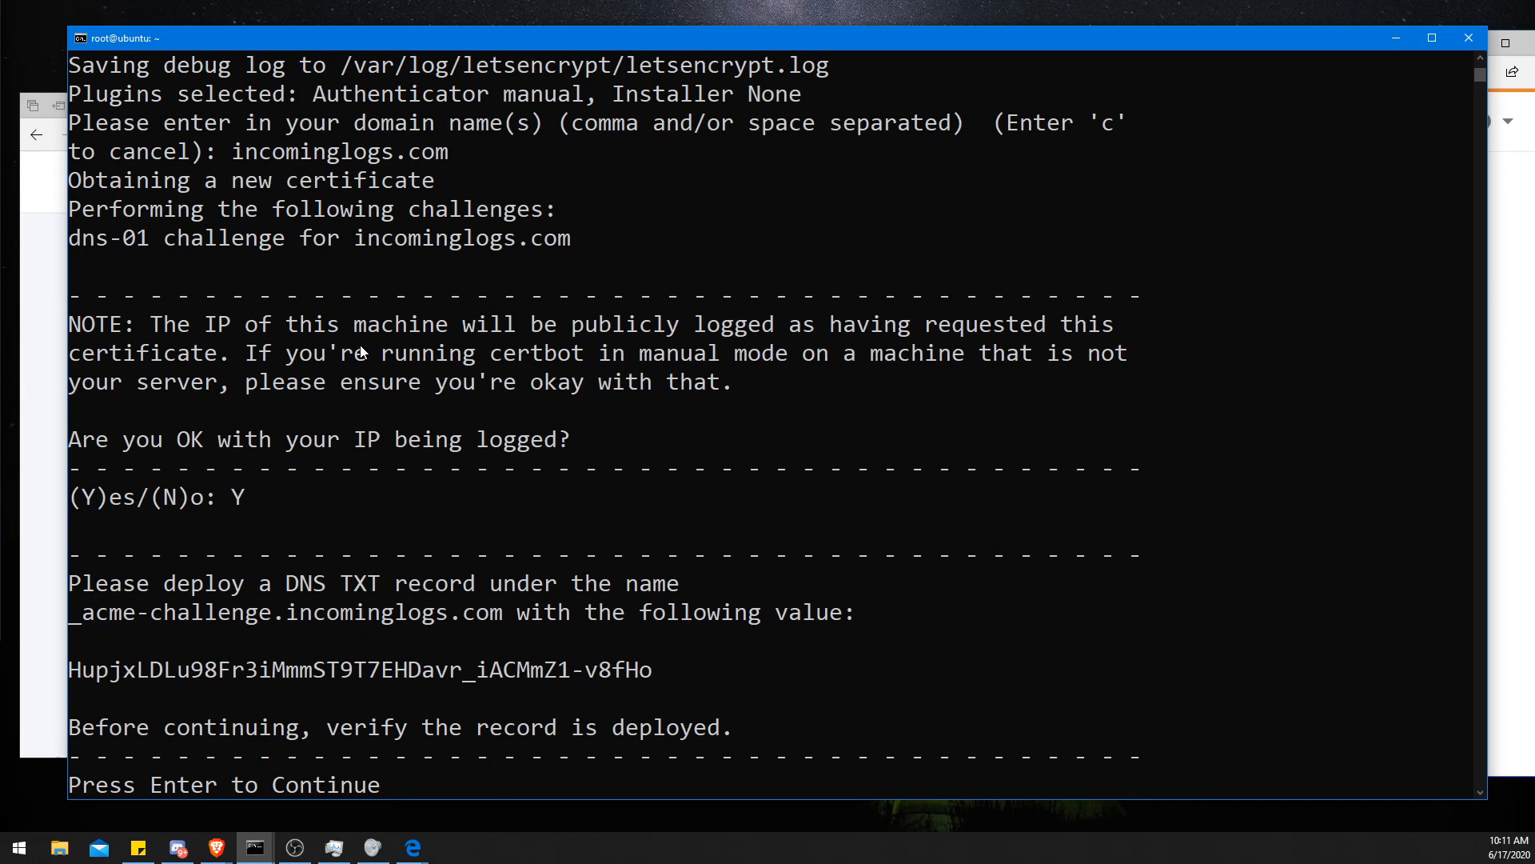
key("Return")
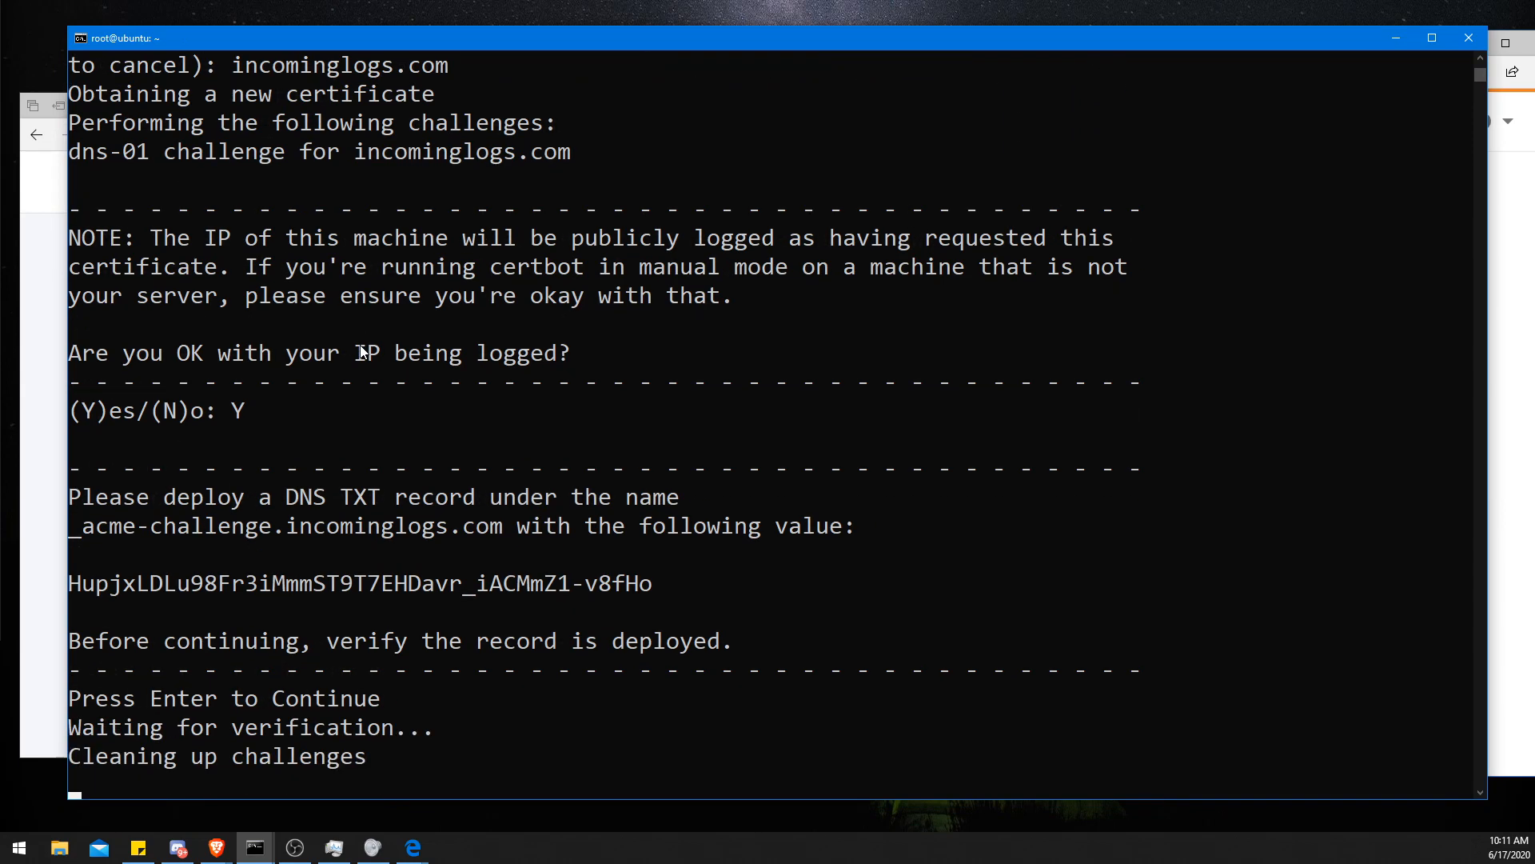
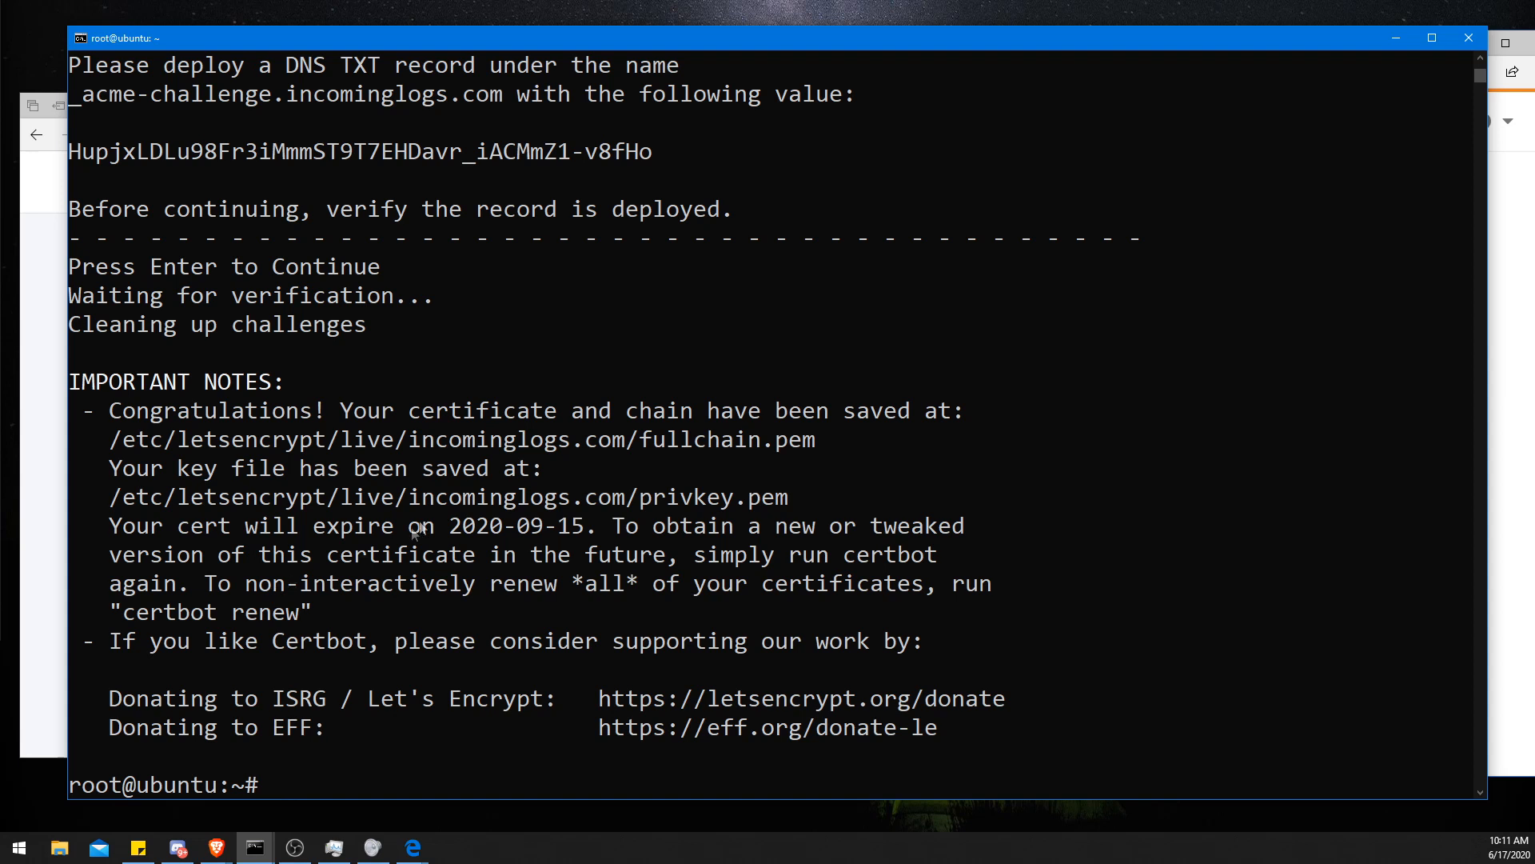
- Copy the fullchain.pem certificate path from the certbot output and paste it as the AdGuard certificate file path
left_click_drag(110, 440, 816, 441)
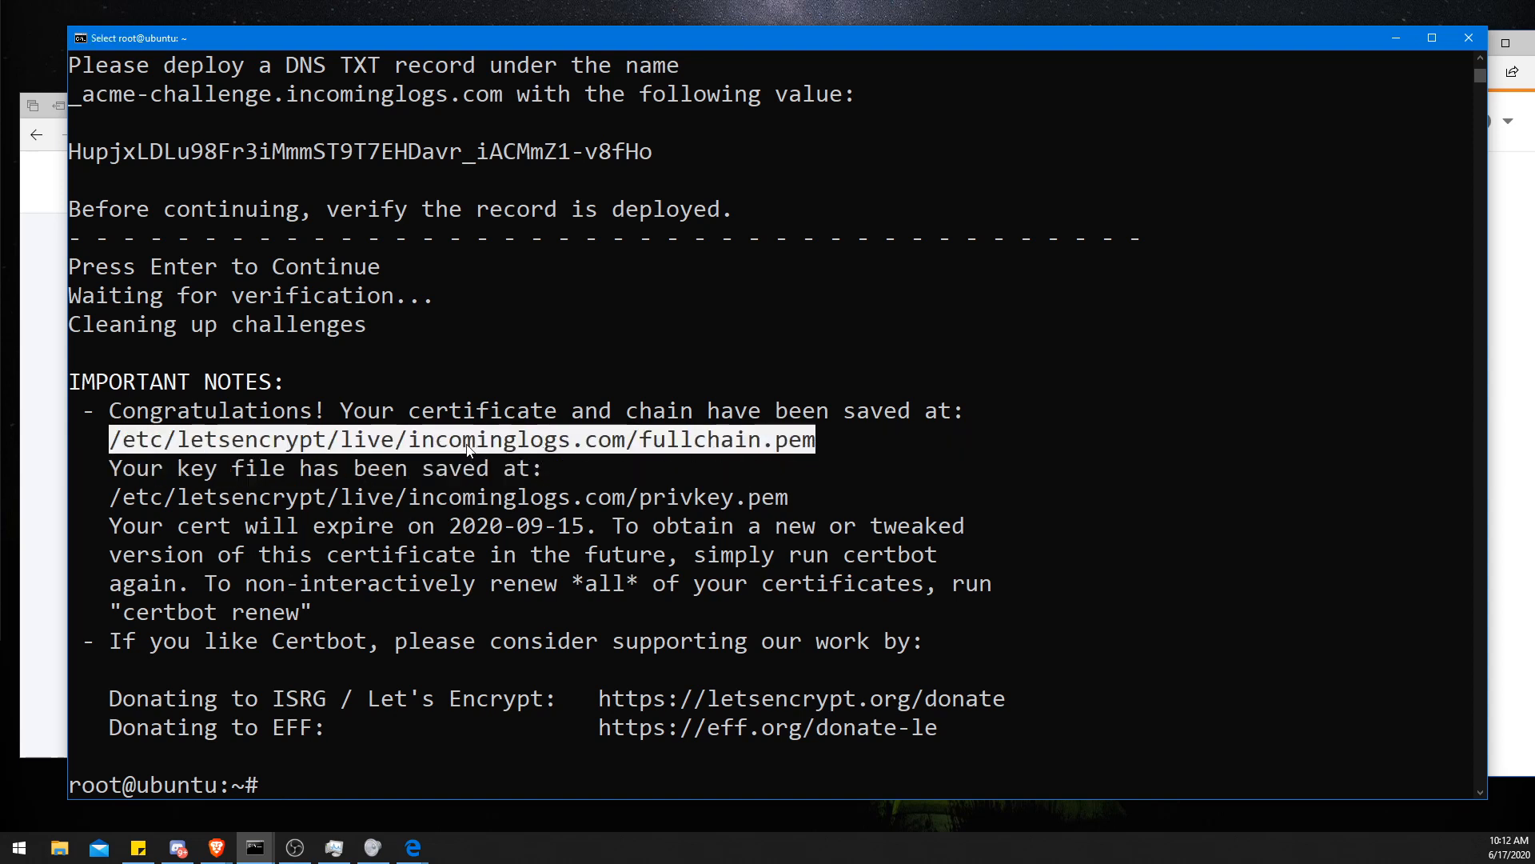
right_click(519, 444)
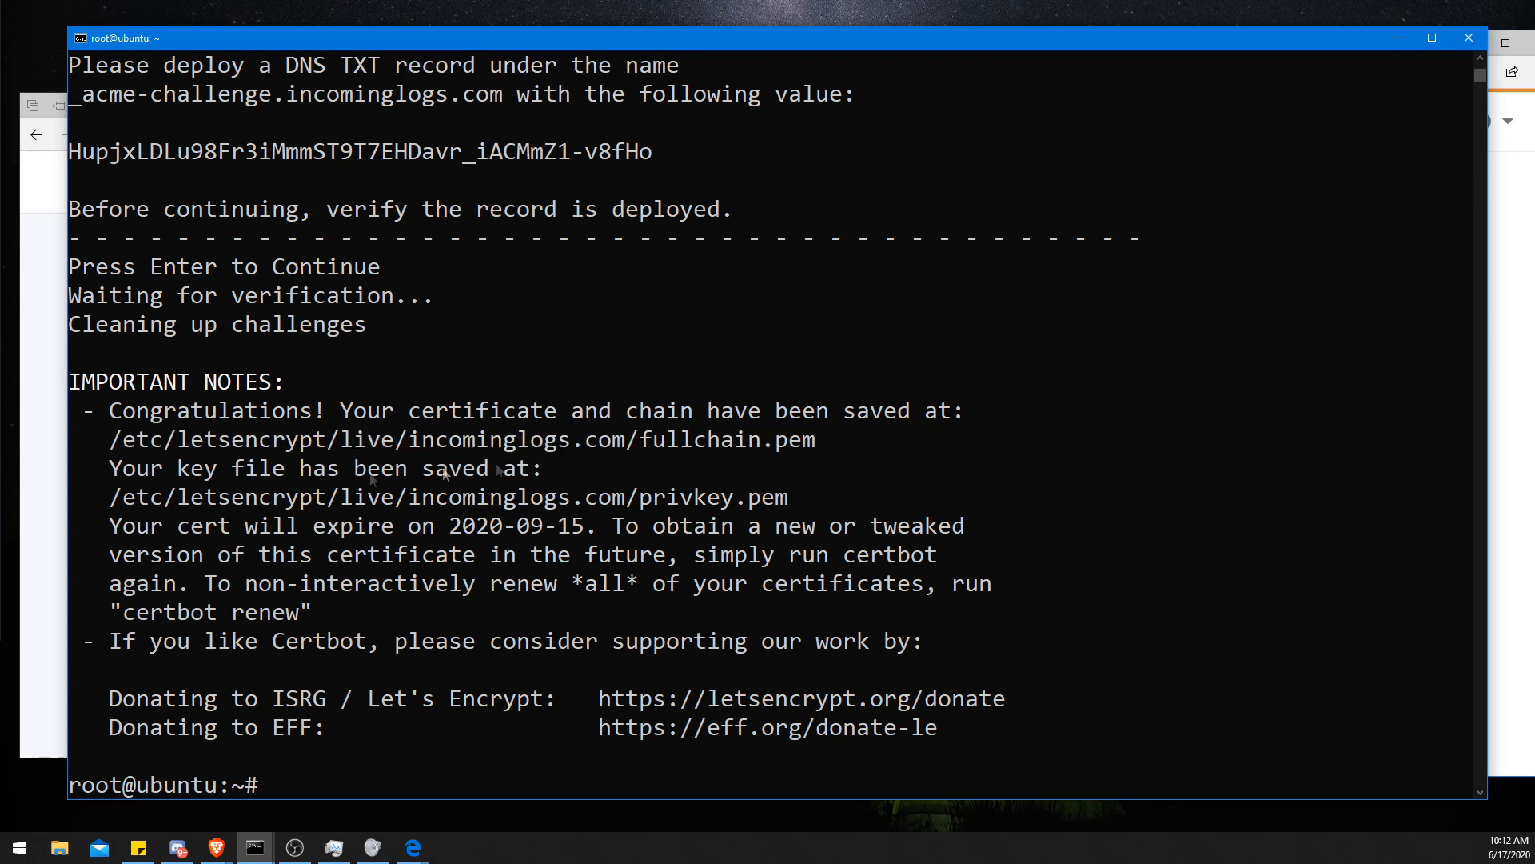
left_click(32, 500)
scroll(158, 591, "down", 5)
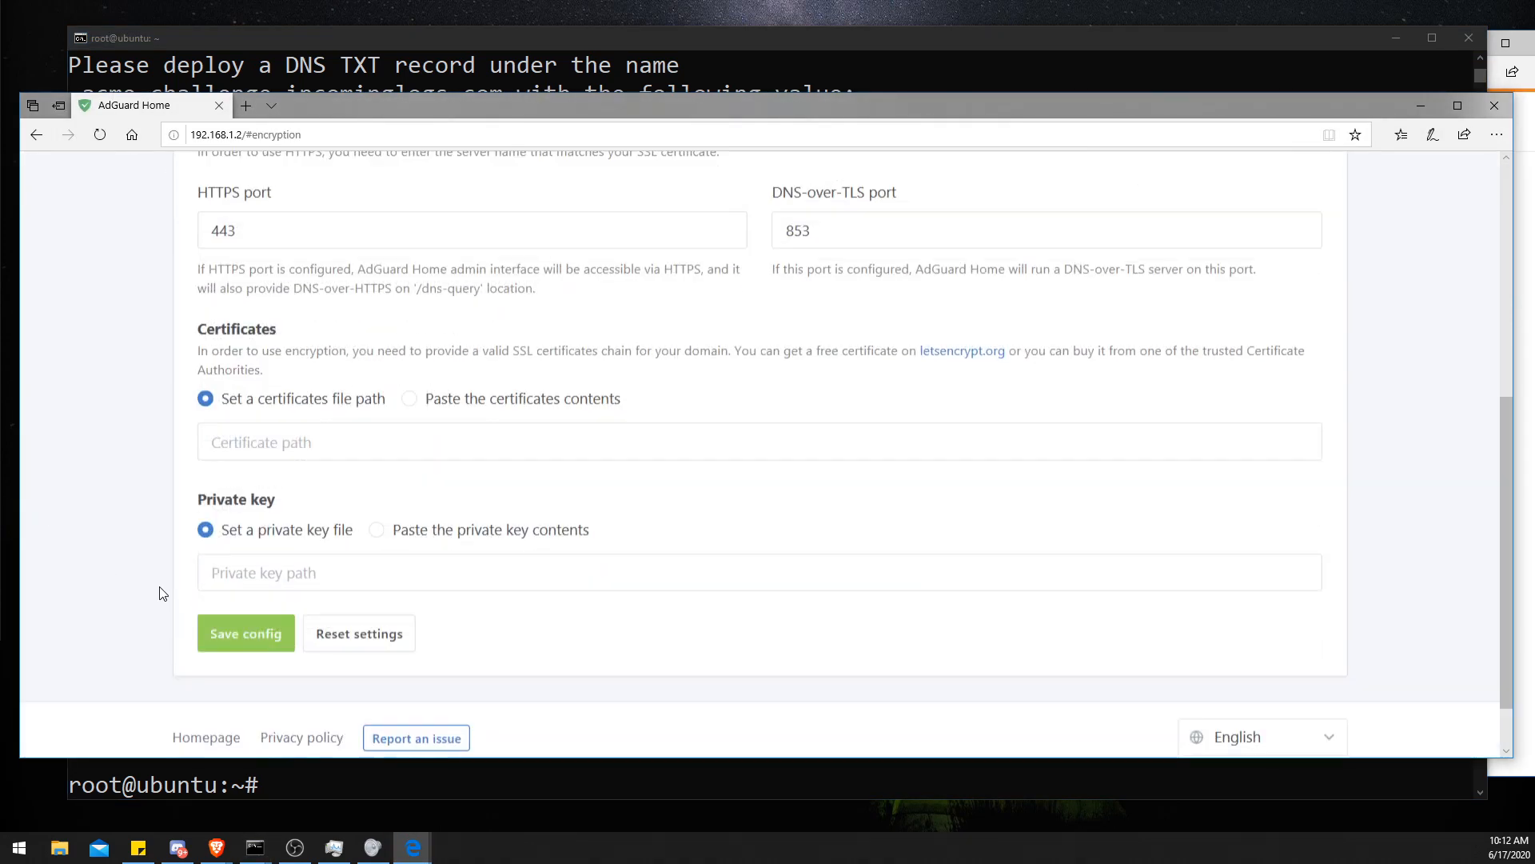
left_click(280, 368)
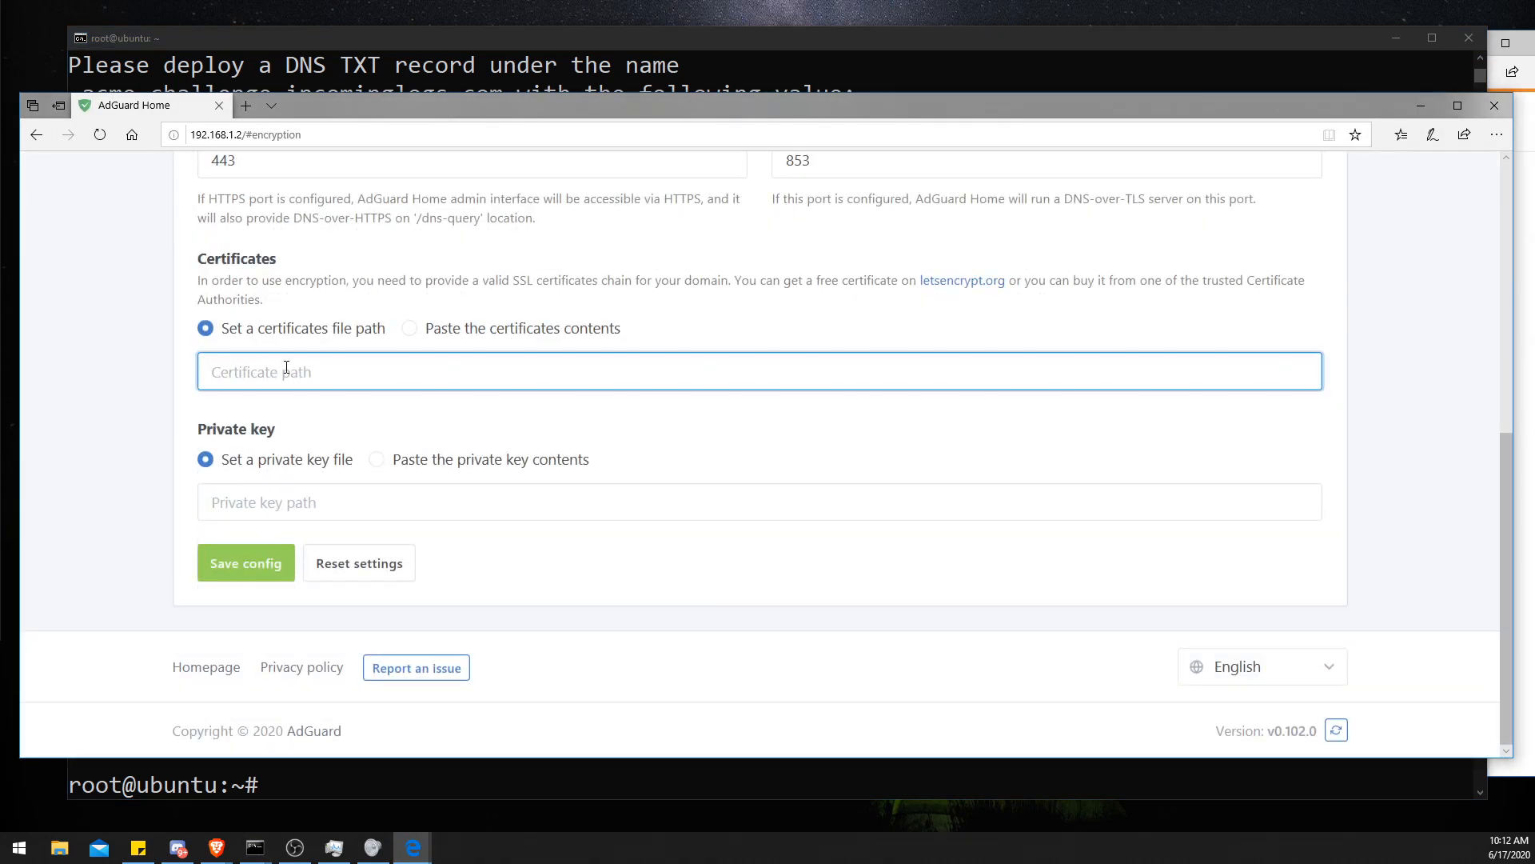
right_click(286, 367)
left_click(316, 384)
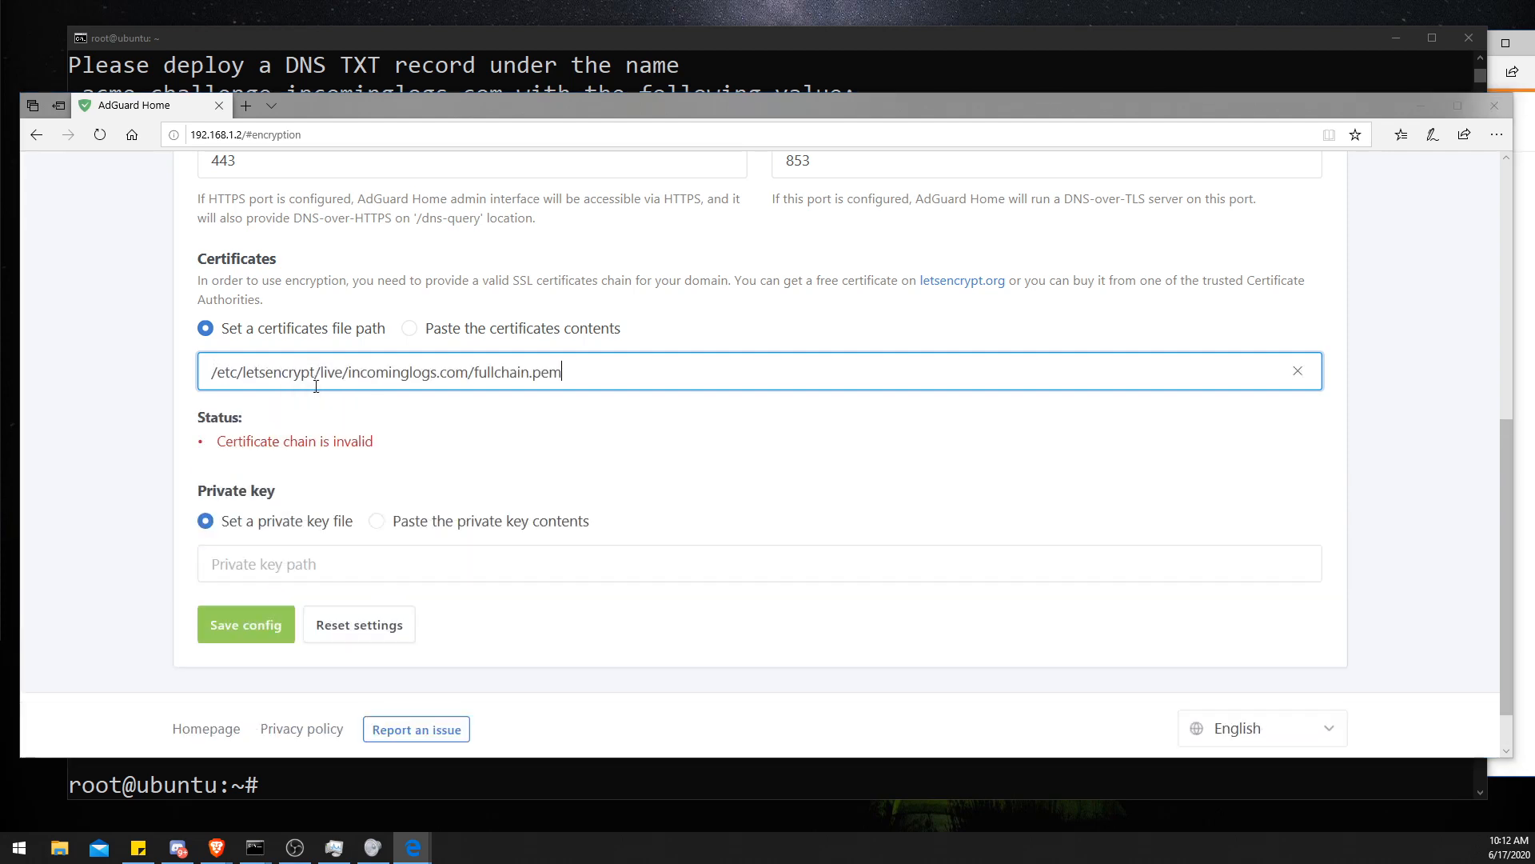
- Copy the privkey.pem path from the terminal and paste it as the private key file path
left_click_drag(232, 464, 439, 538)
left_click(436, 536)
scroll(353, 543, "down", 1)
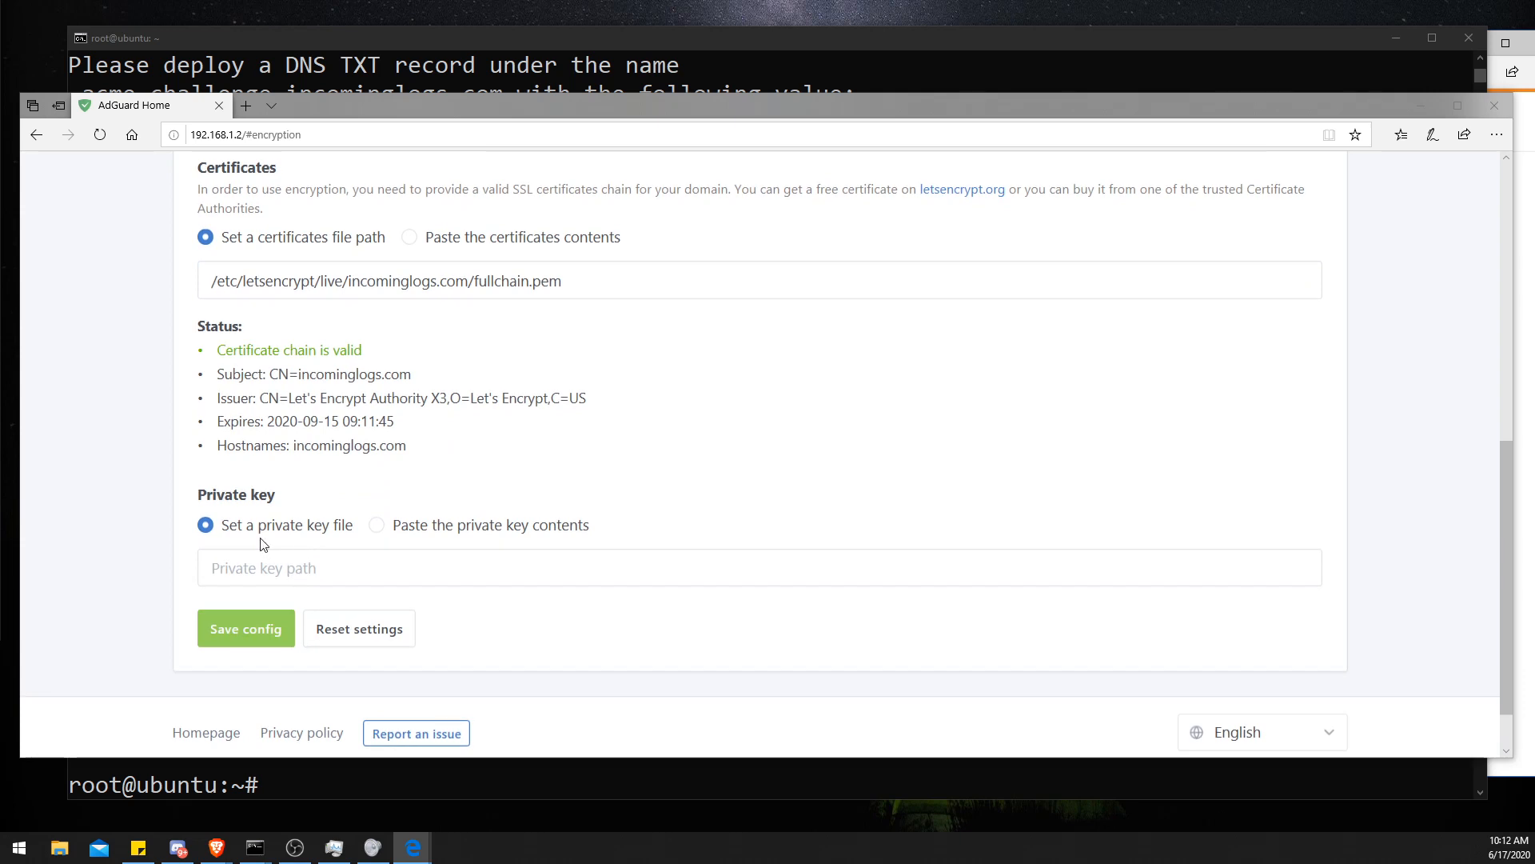
left_click(436, 61)
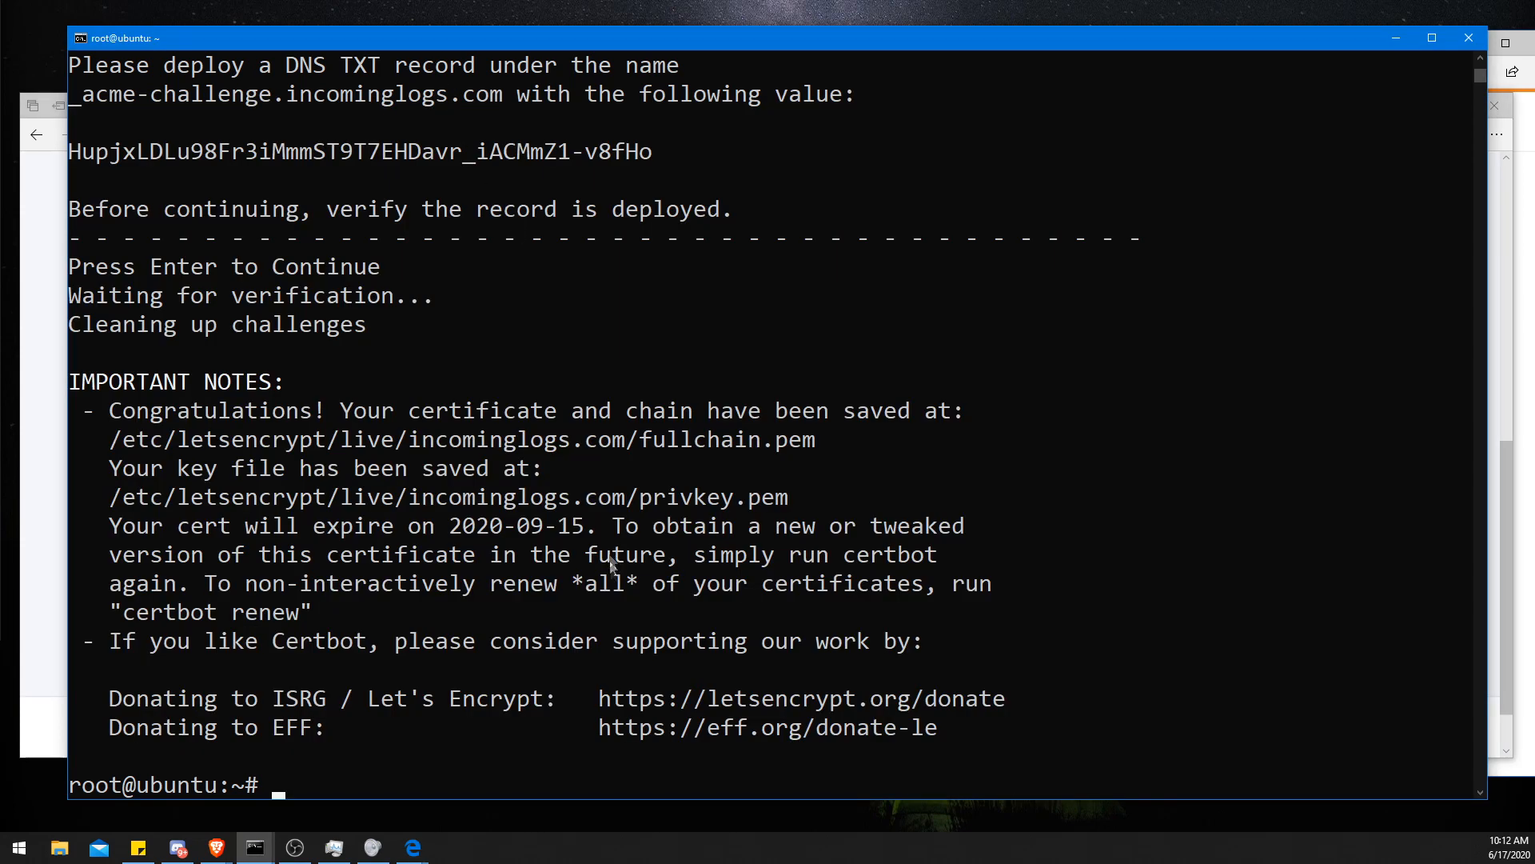
left_click_drag(789, 499, 116, 509)
right_click(118, 509)
left_click(42, 470)
left_click(237, 574)
right_click(237, 574)
left_click(249, 638)
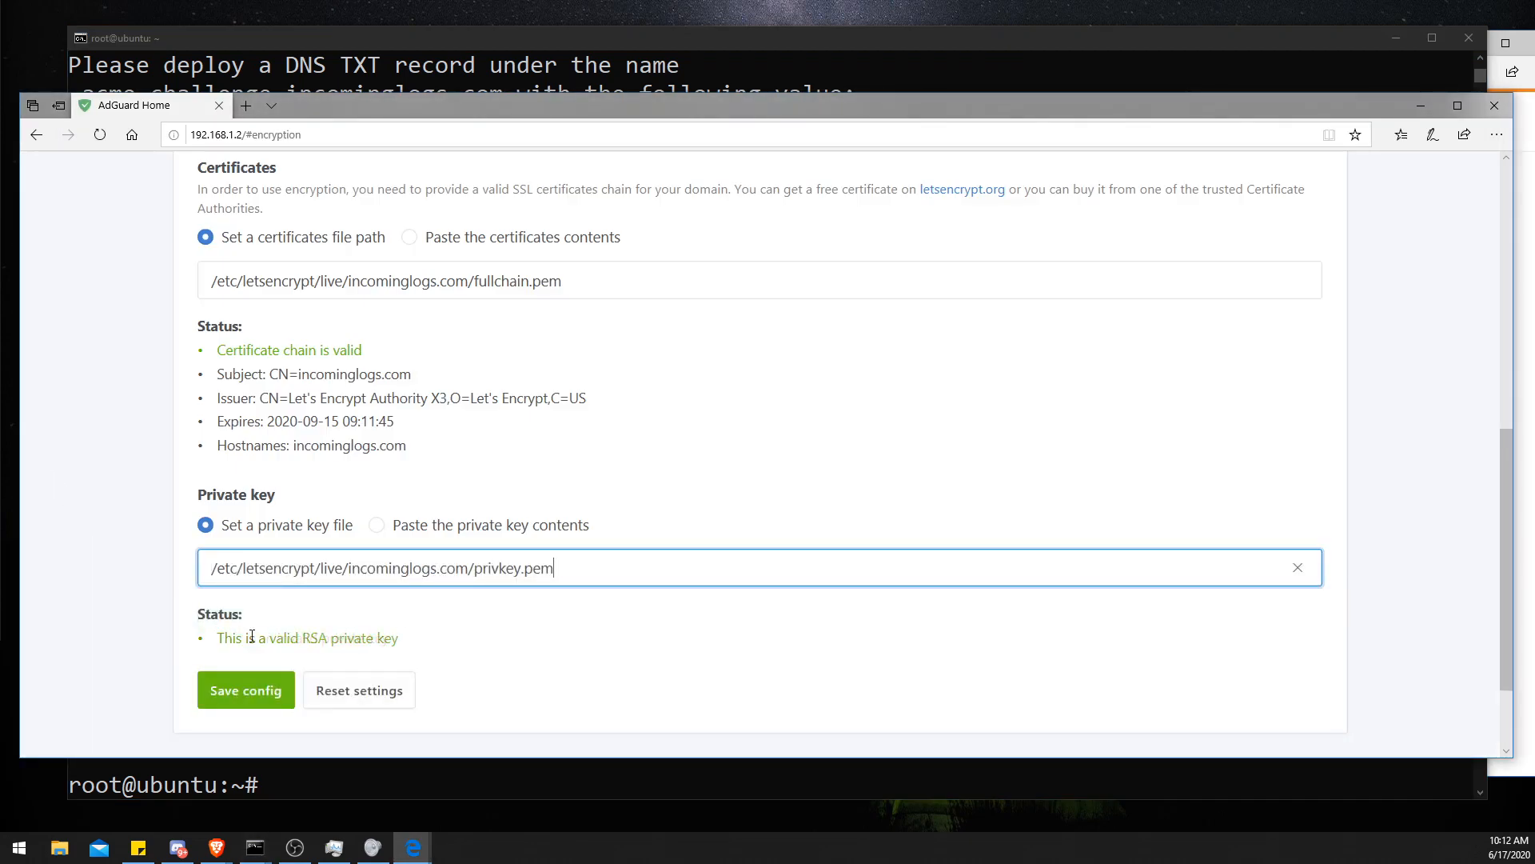
- Save the encryption configuration
left_click(256, 693)
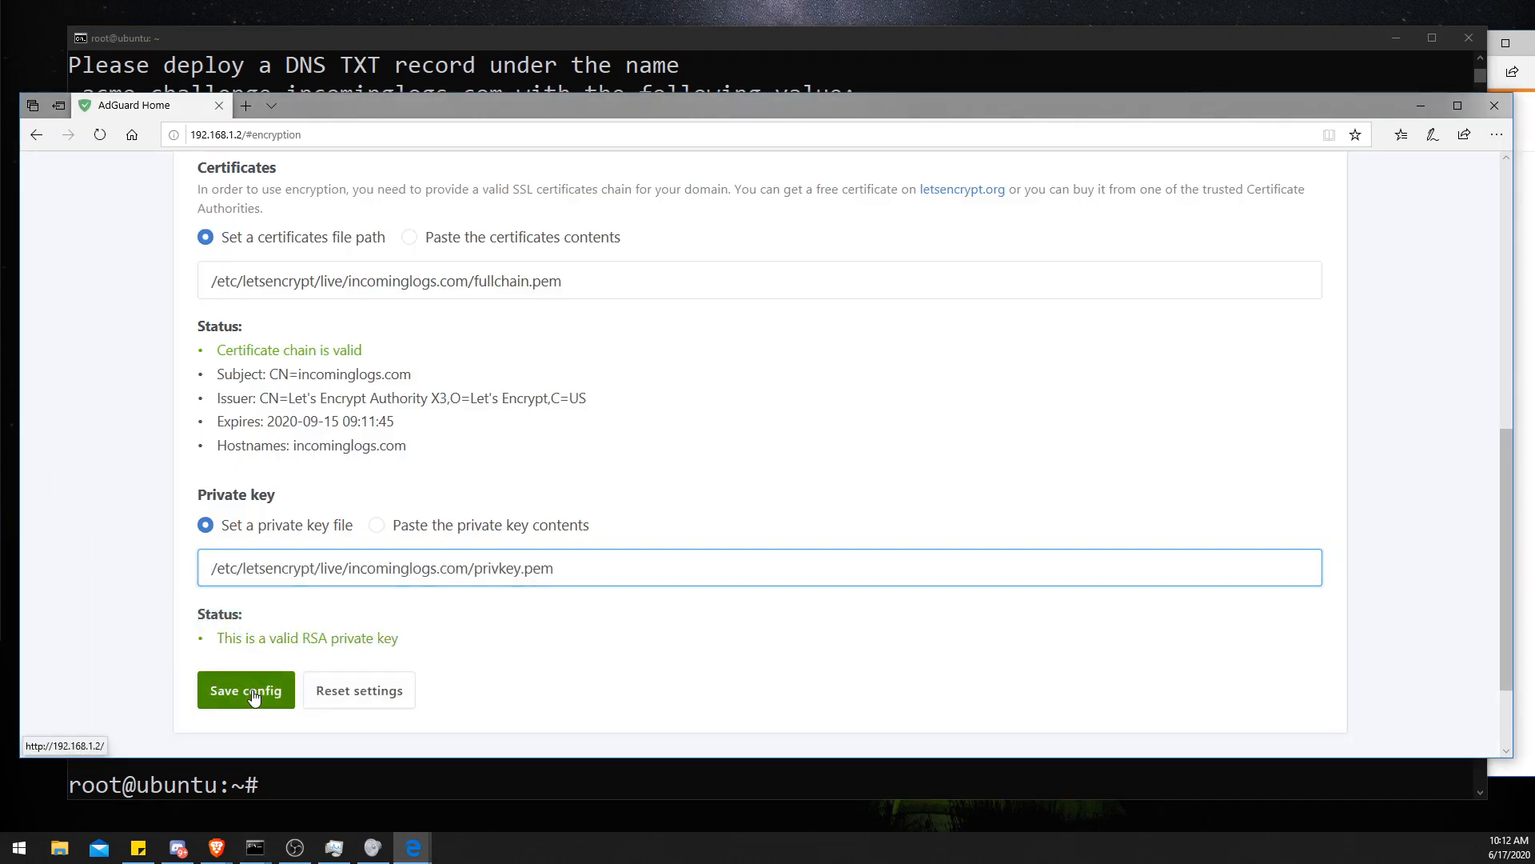
scroll(302, 641, "down", 2)
scroll(310, 627, "up", 5)
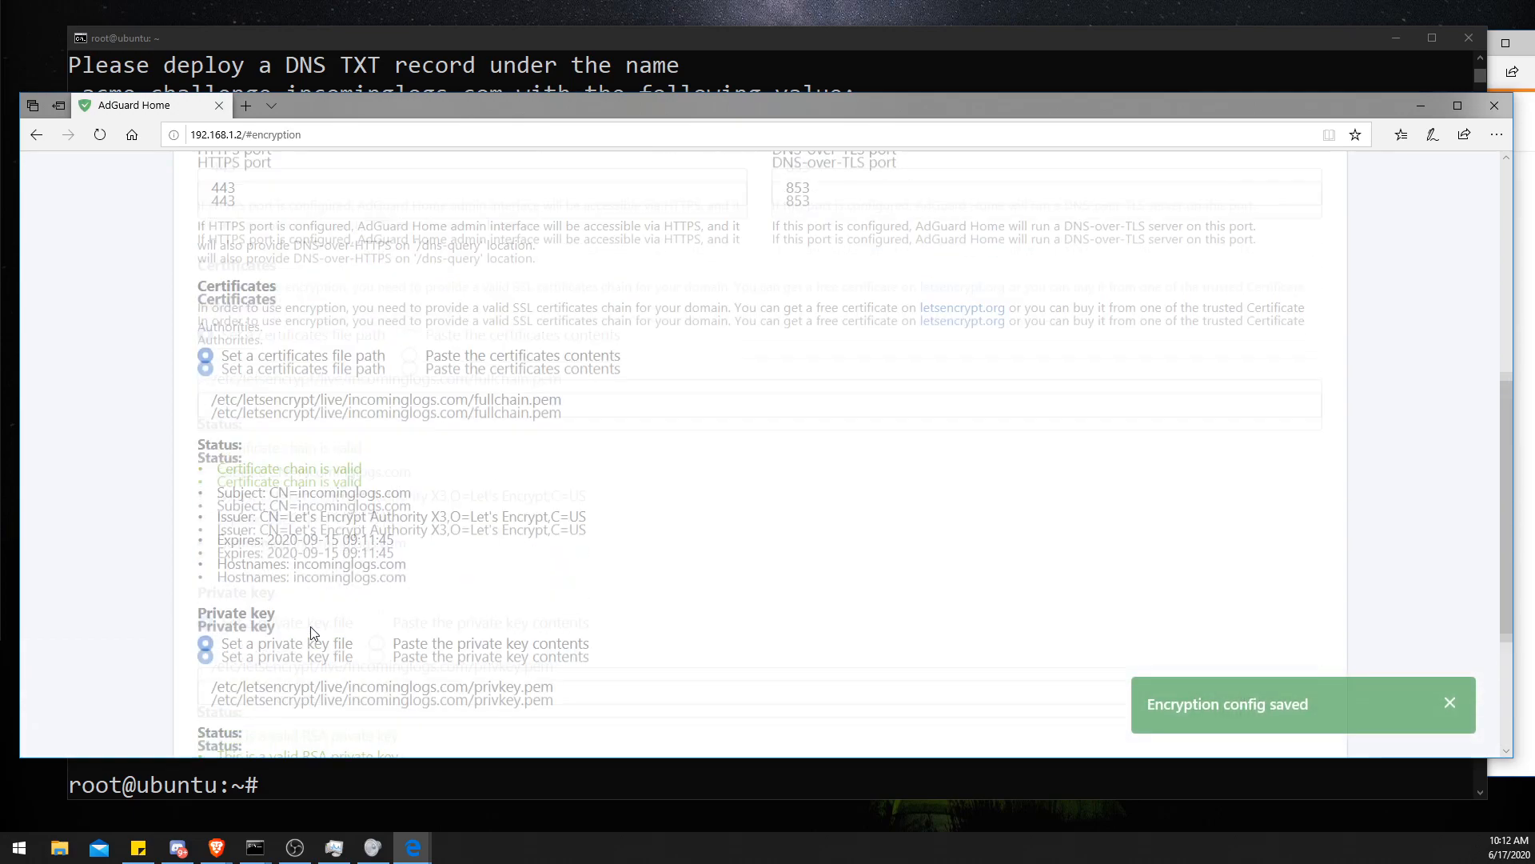
scroll(317, 632, "down", 3)
scroll(304, 559, "up", 10)
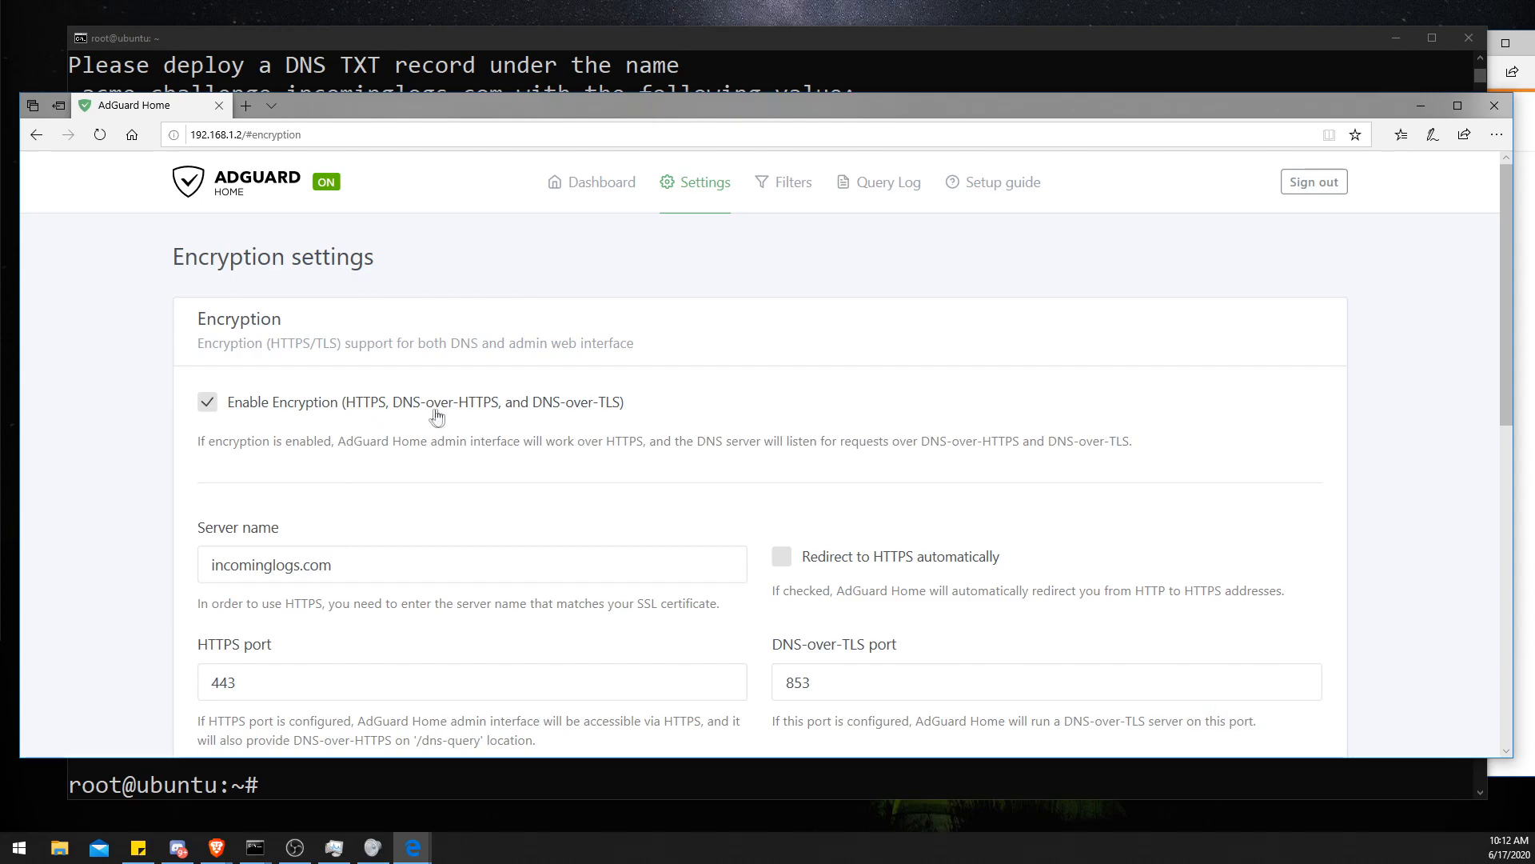
scroll(481, 402, "down", 5)
scroll(480, 402, "down", 3)
scroll(481, 403, "up", 10)
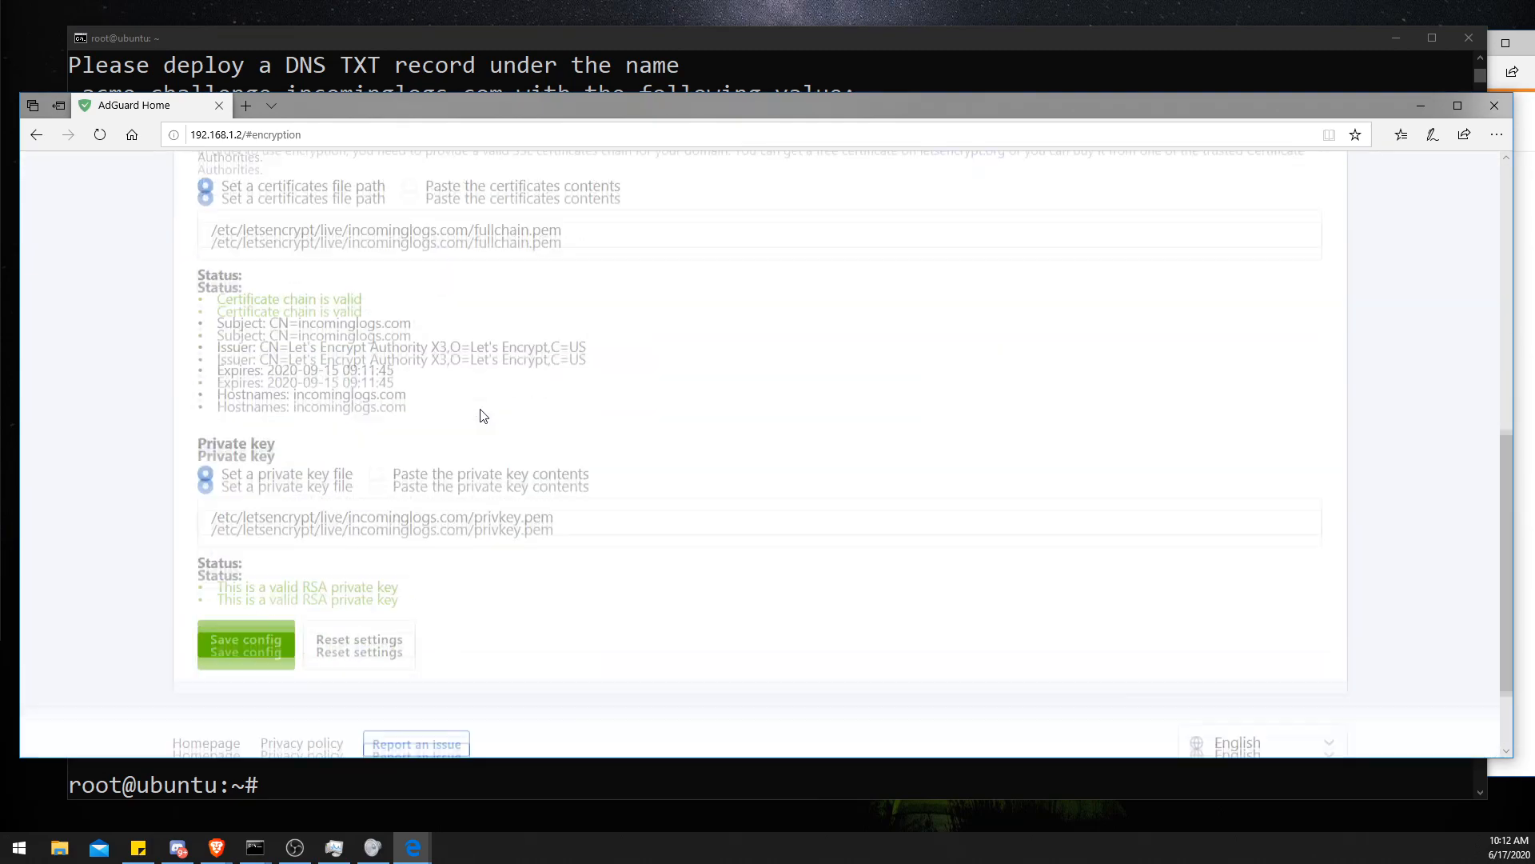
scroll(483, 415, "down", 8)
scroll(483, 415, "up", 10)
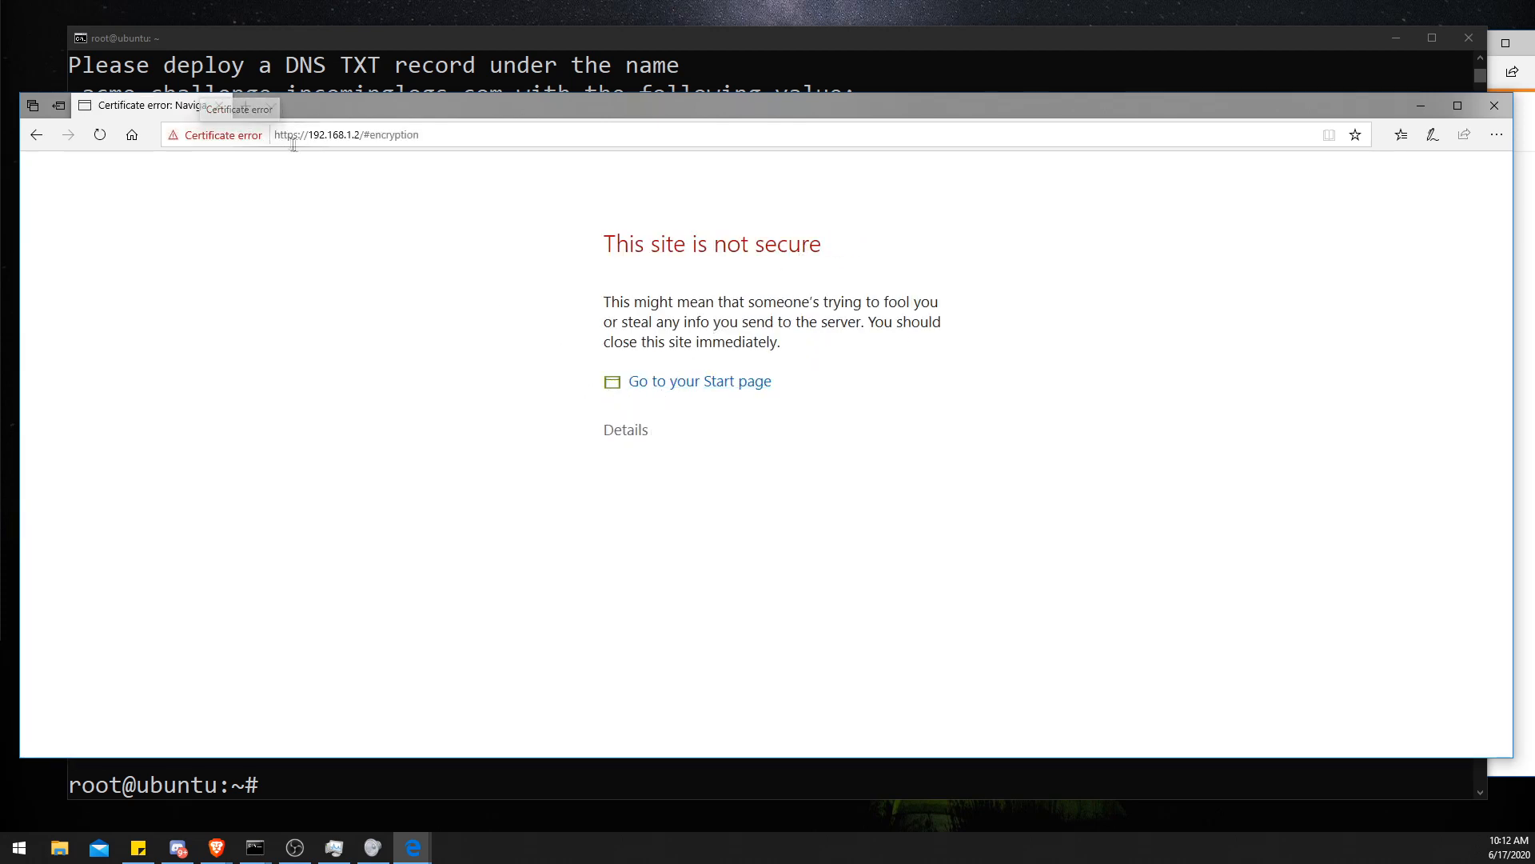
- Proceed past the certificate warning to reopen the admin interface over HTTPS at 192.168.1.2
left_click_drag(298, 138, 286, 139)
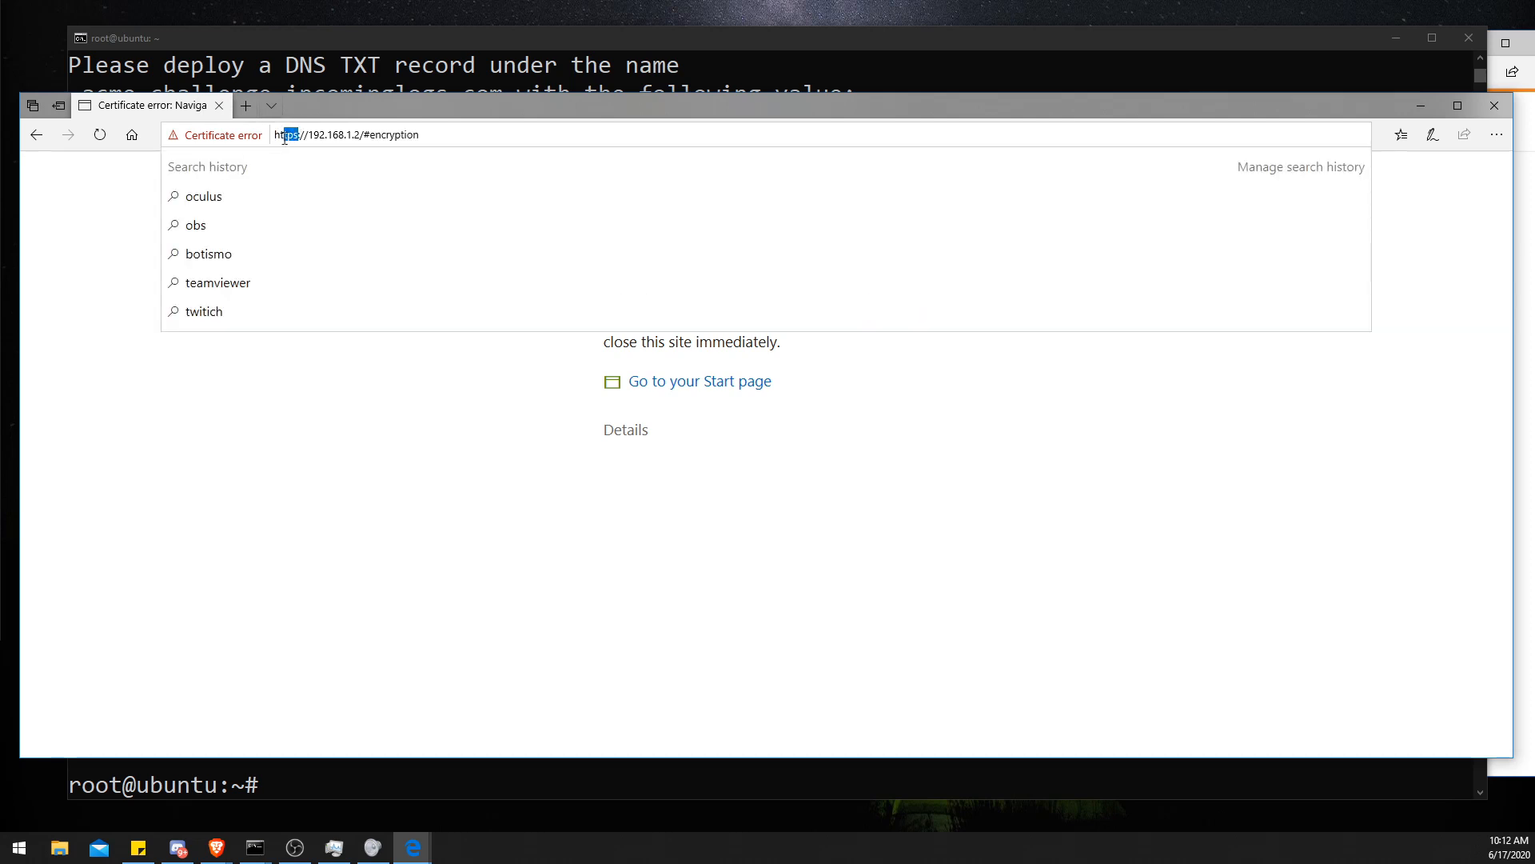
left_click(394, 524)
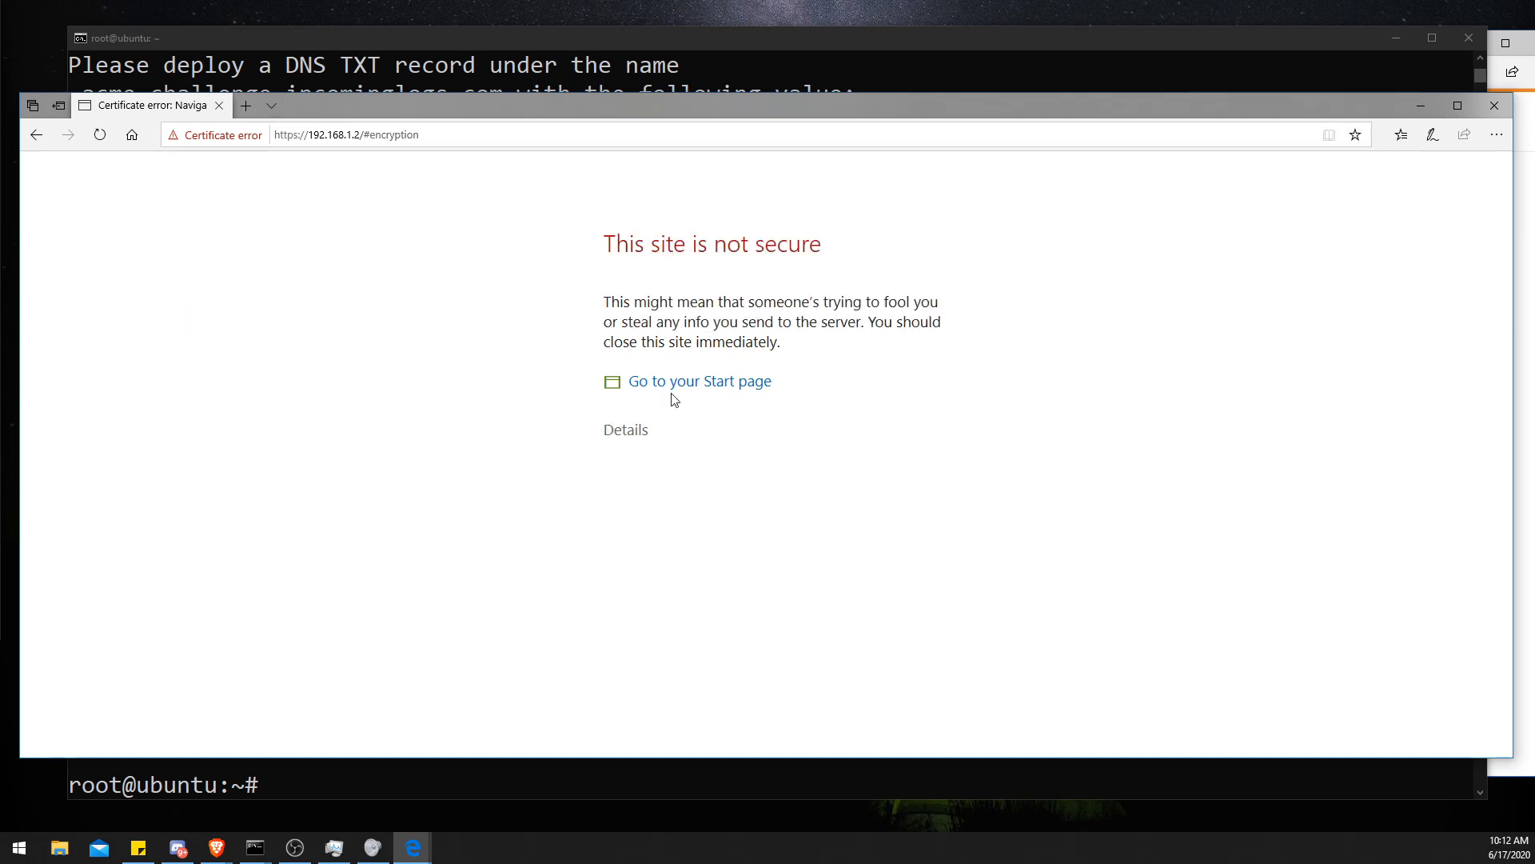
left_click(629, 430)
left_click(669, 581)
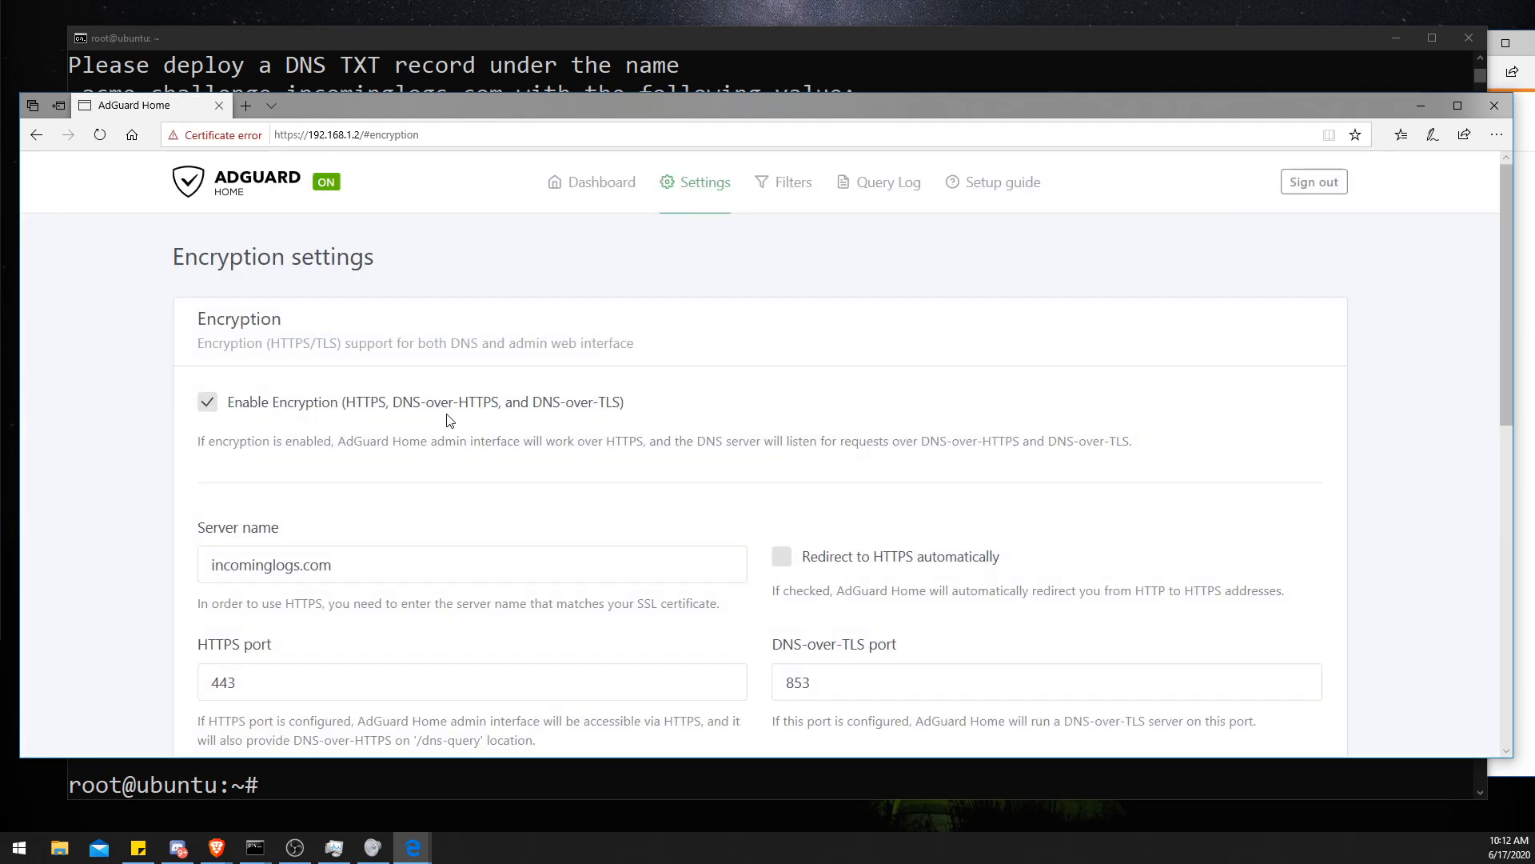
scroll(444, 411, "down", 6)
scroll(446, 420, "up", 5)
scroll(445, 421, "down", 12)
scroll(450, 422, "up", 12)
- Open the DNS blocklists page under Filters
mouse_move(798, 190)
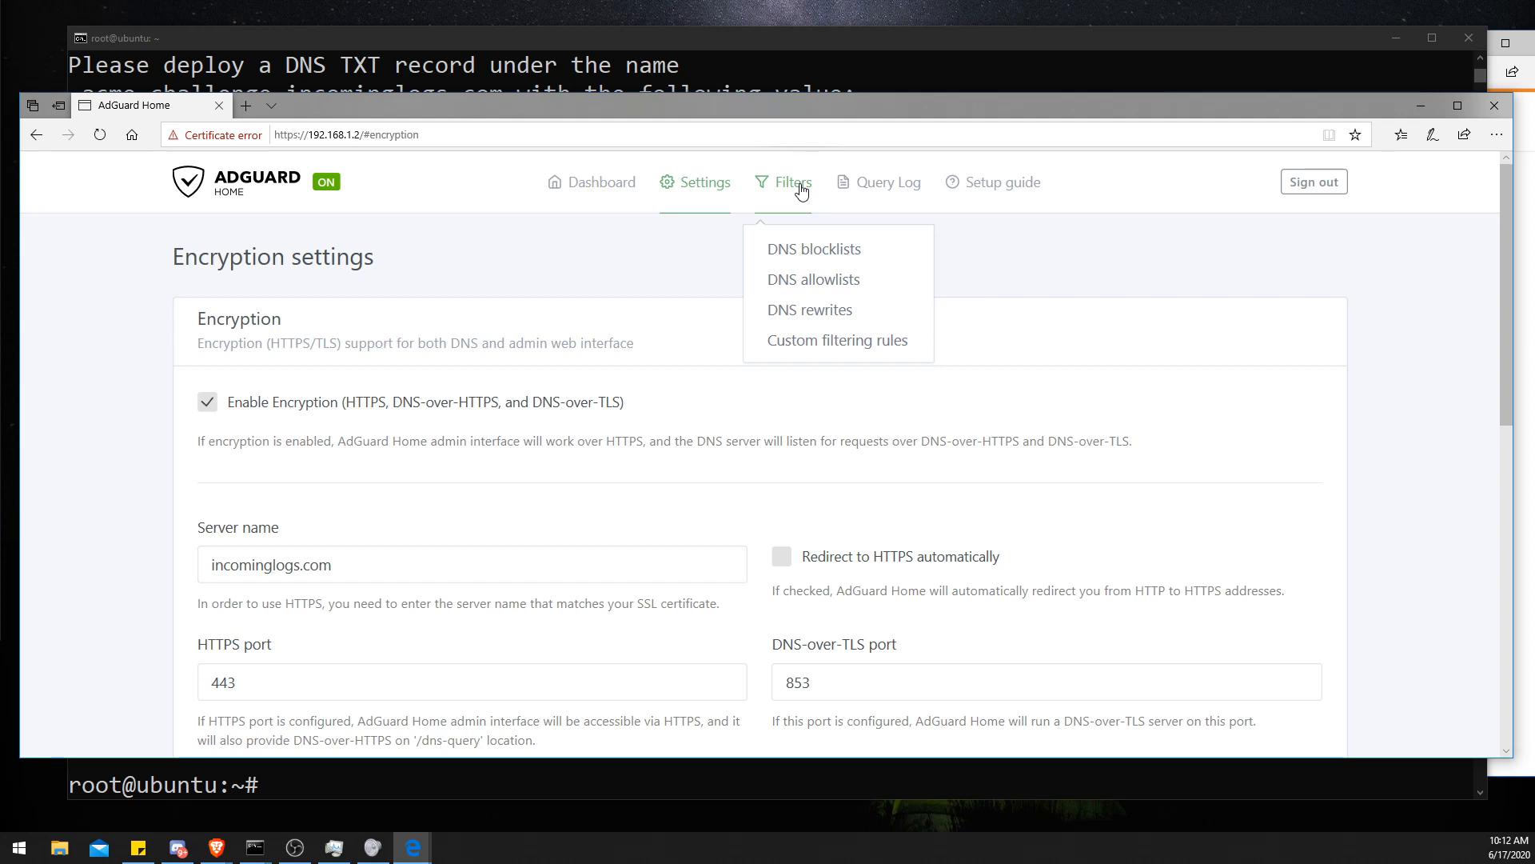
left_click(295, 134)
left_click_drag(304, 134, 363, 134)
left_click(455, 217)
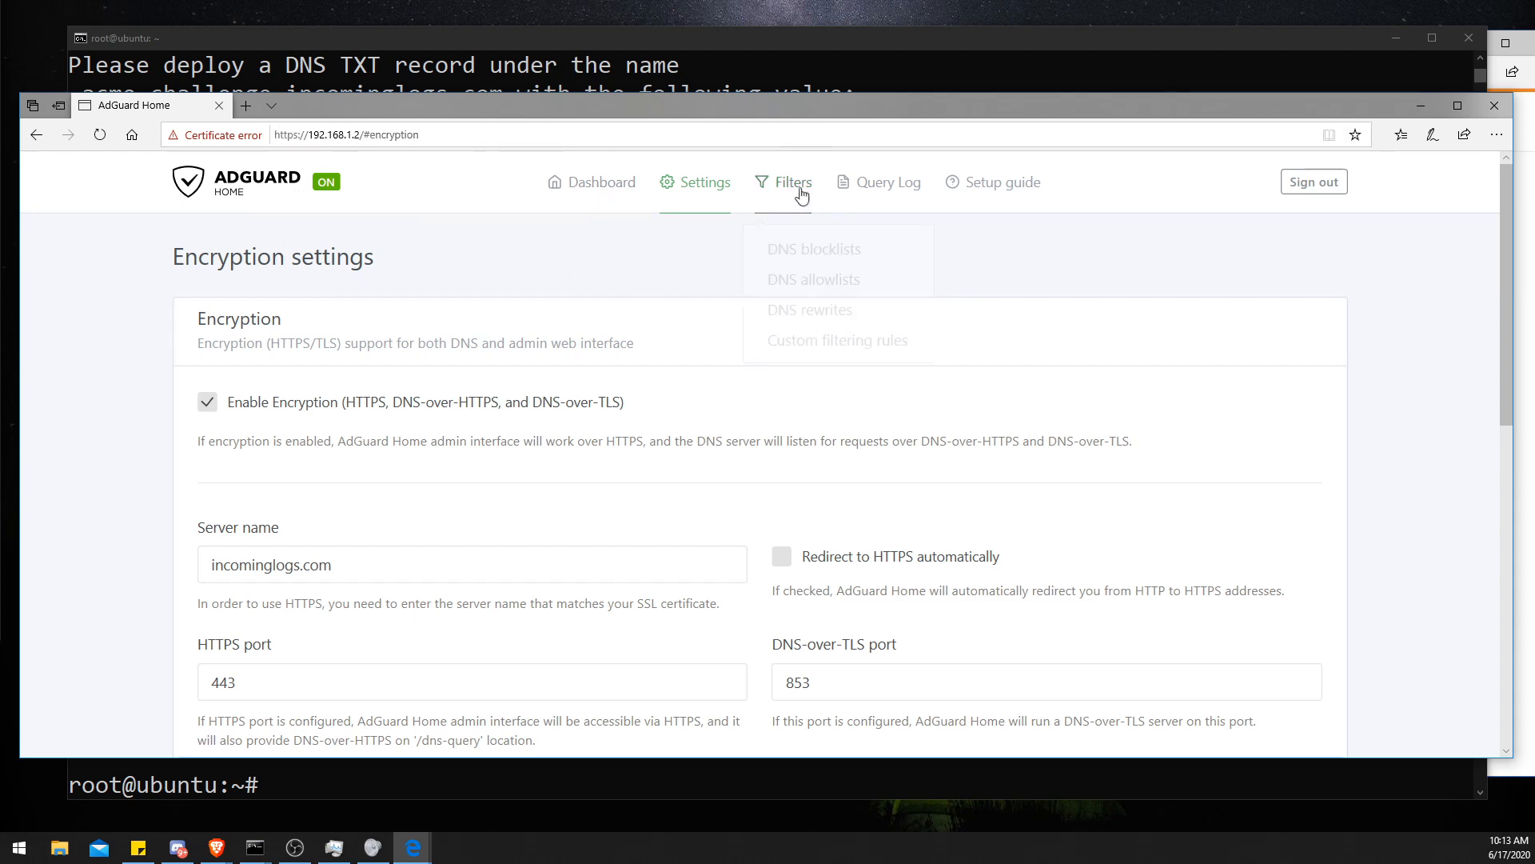
left_click(813, 251)
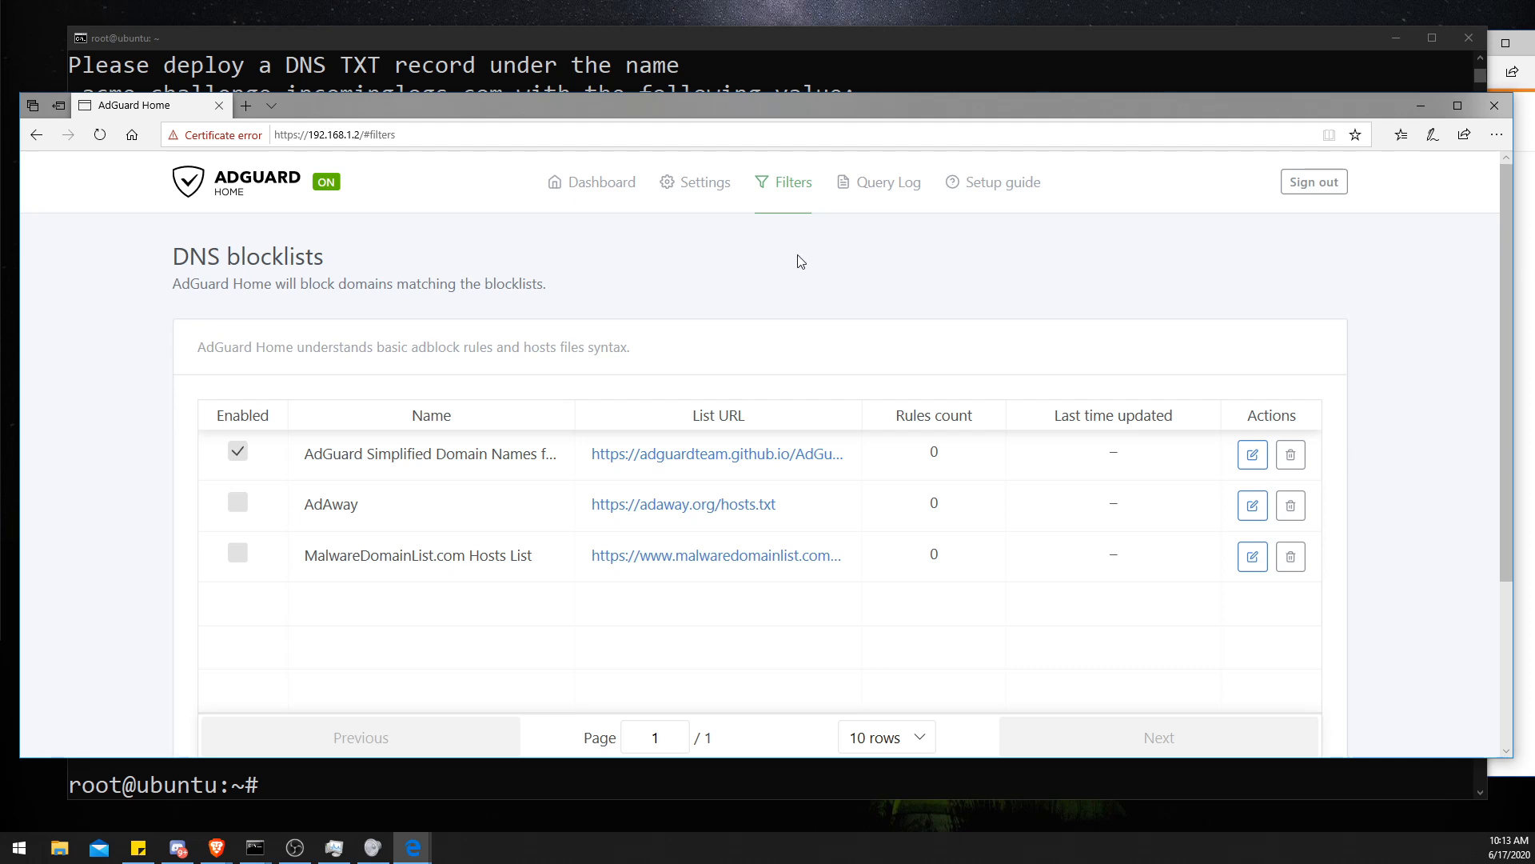
- Open the AdGuard Simplified Domain Names filter list in a new tab and read its description
middle_click(672, 455)
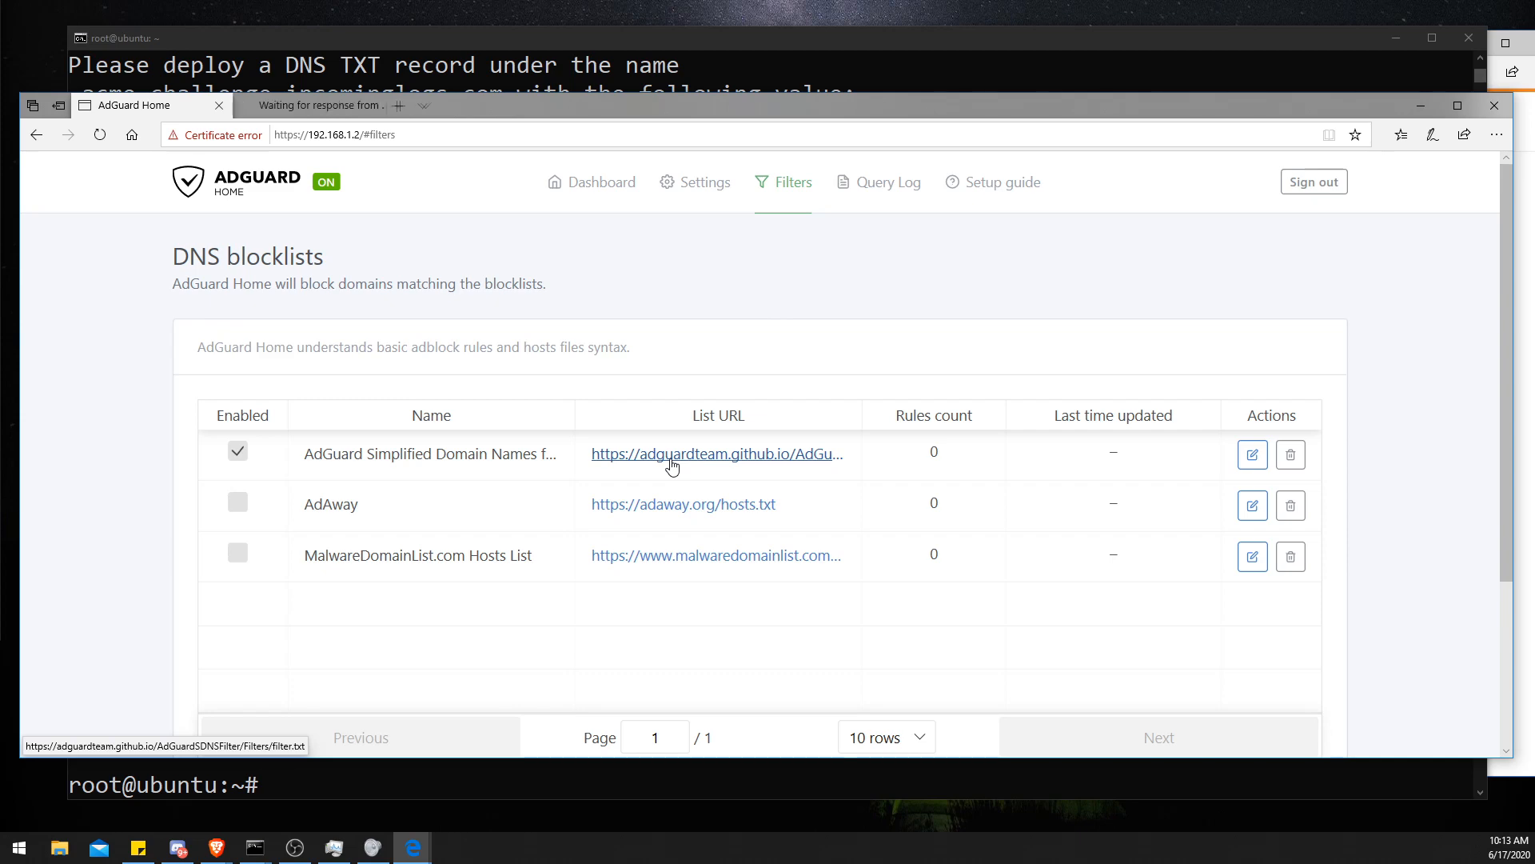
left_click(344, 109)
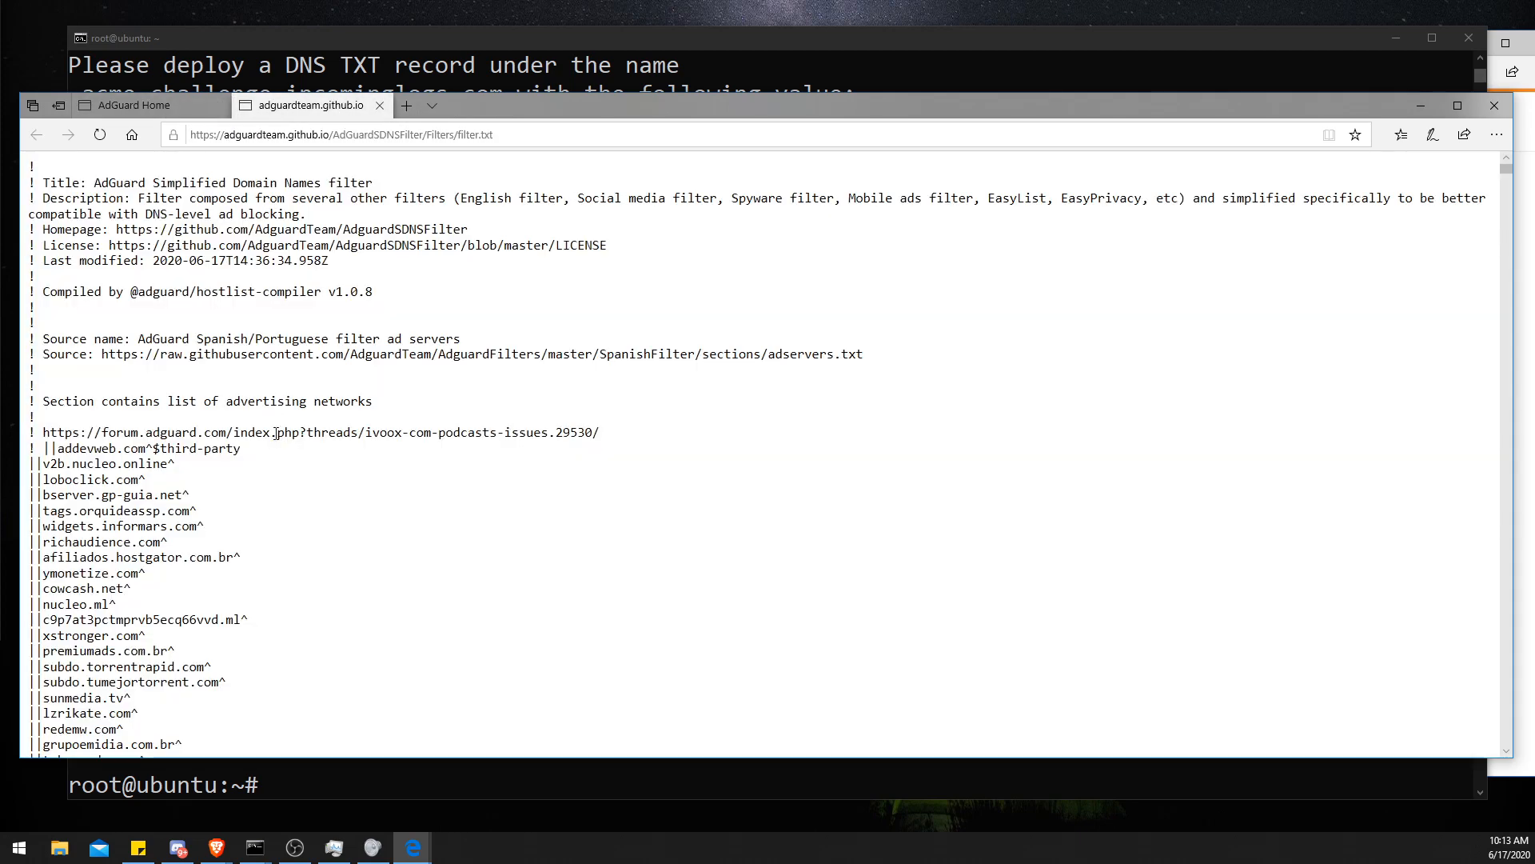
scroll(276, 432, "down", 3)
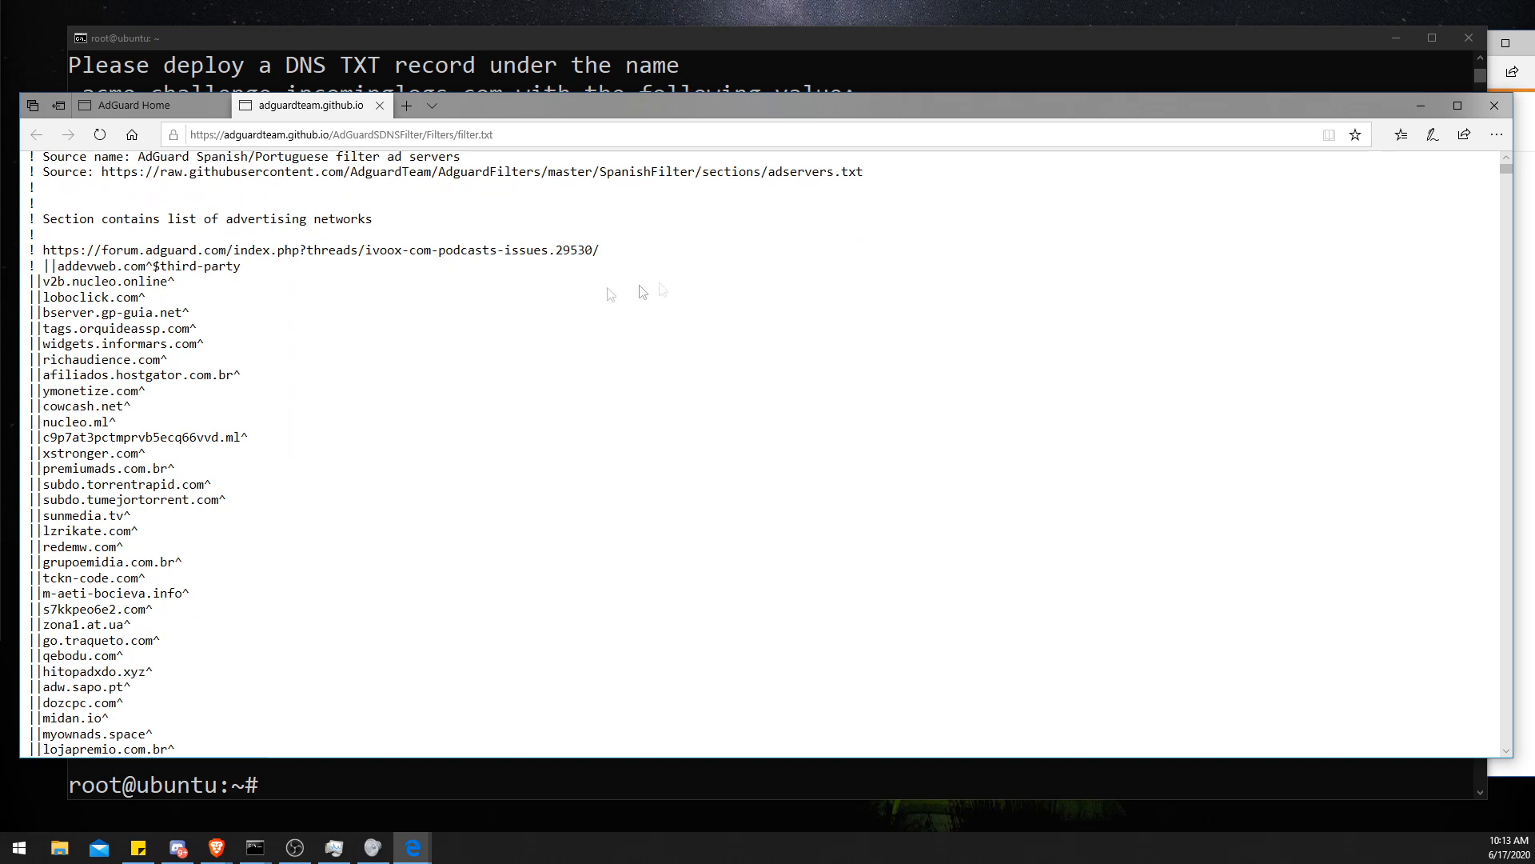
left_click_drag(246, 266, 28, 240)
left_click(109, 246)
scroll(271, 300, "up", 3)
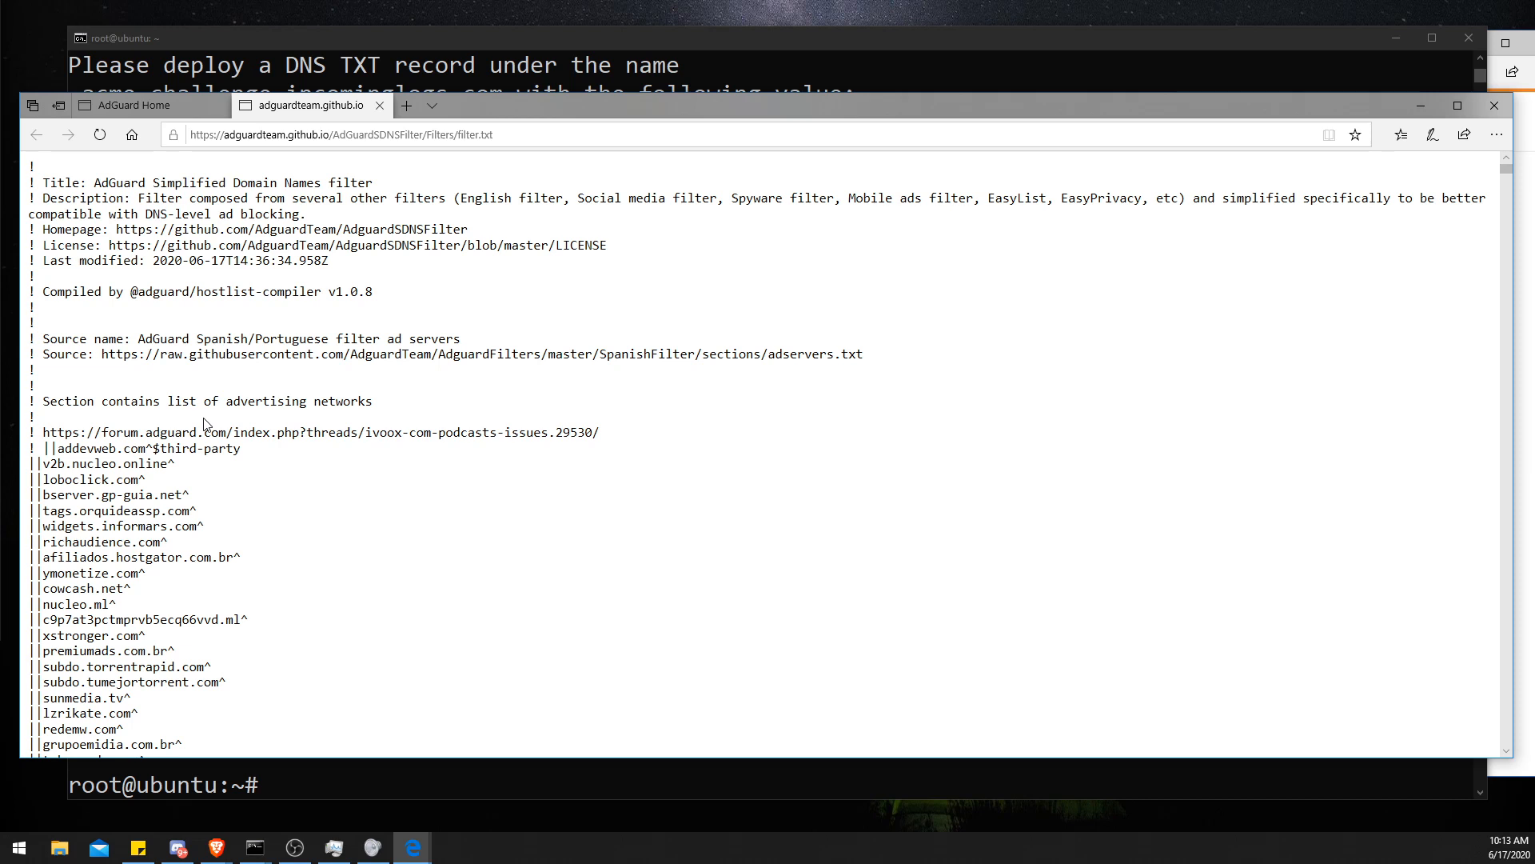
left_click_drag(577, 198, 985, 189)
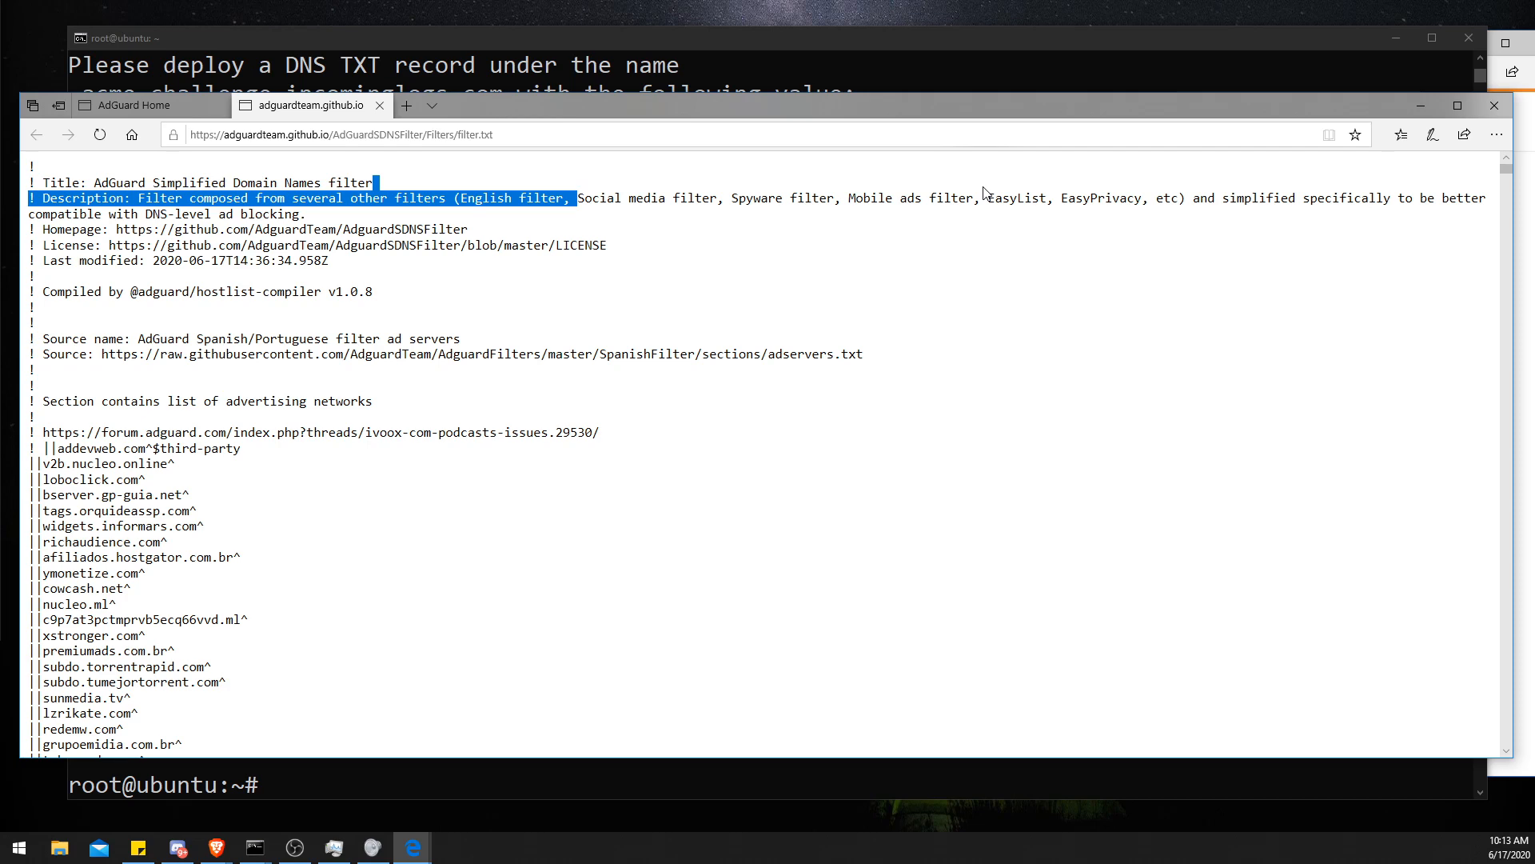
- Return to the blocklists page and enable the AdAway blocklist
left_click(156, 106)
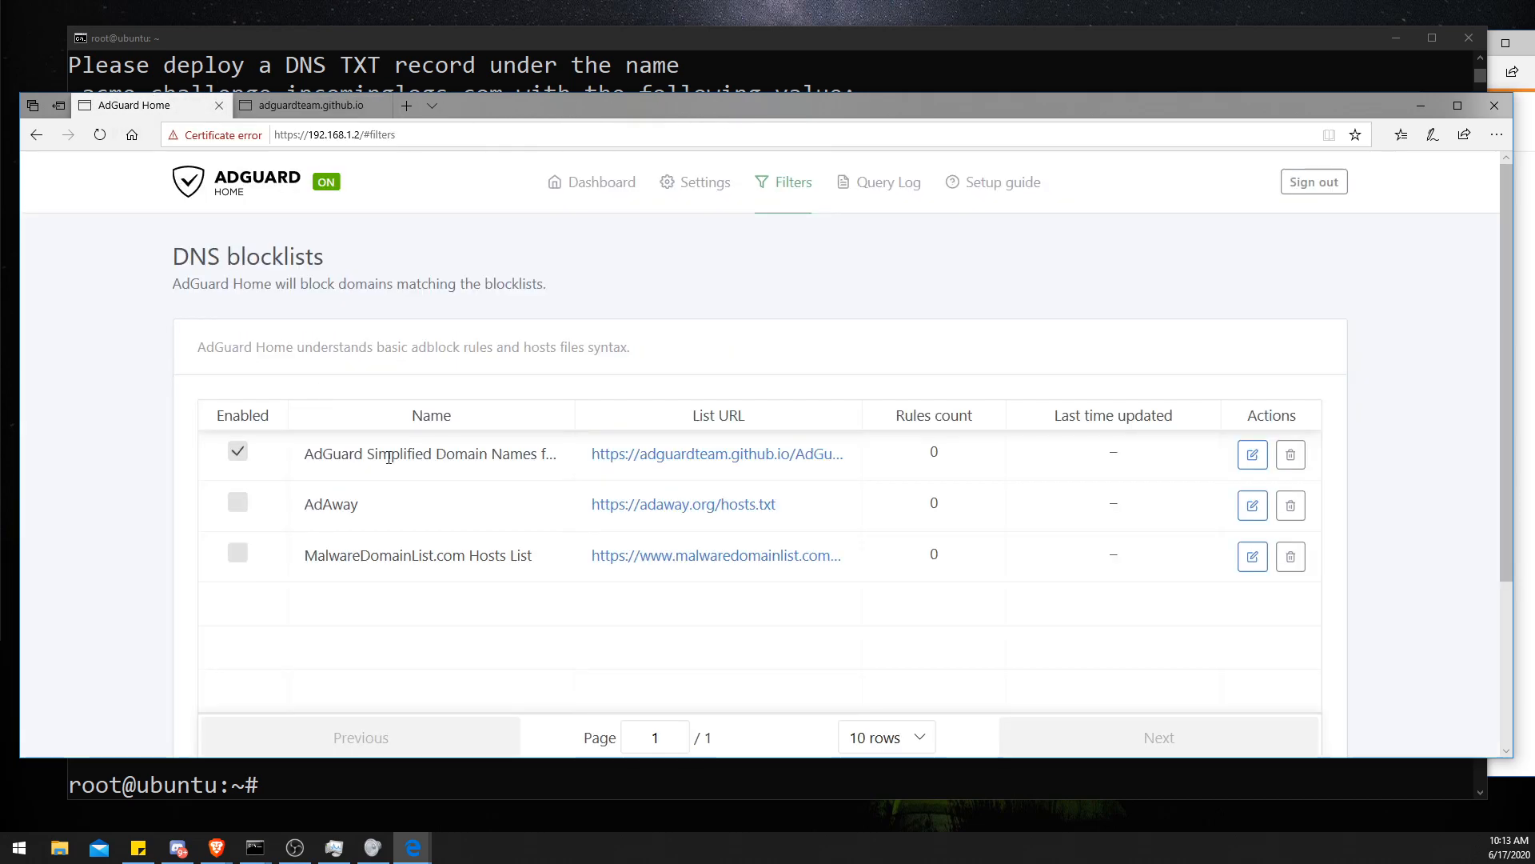
left_click(238, 504)
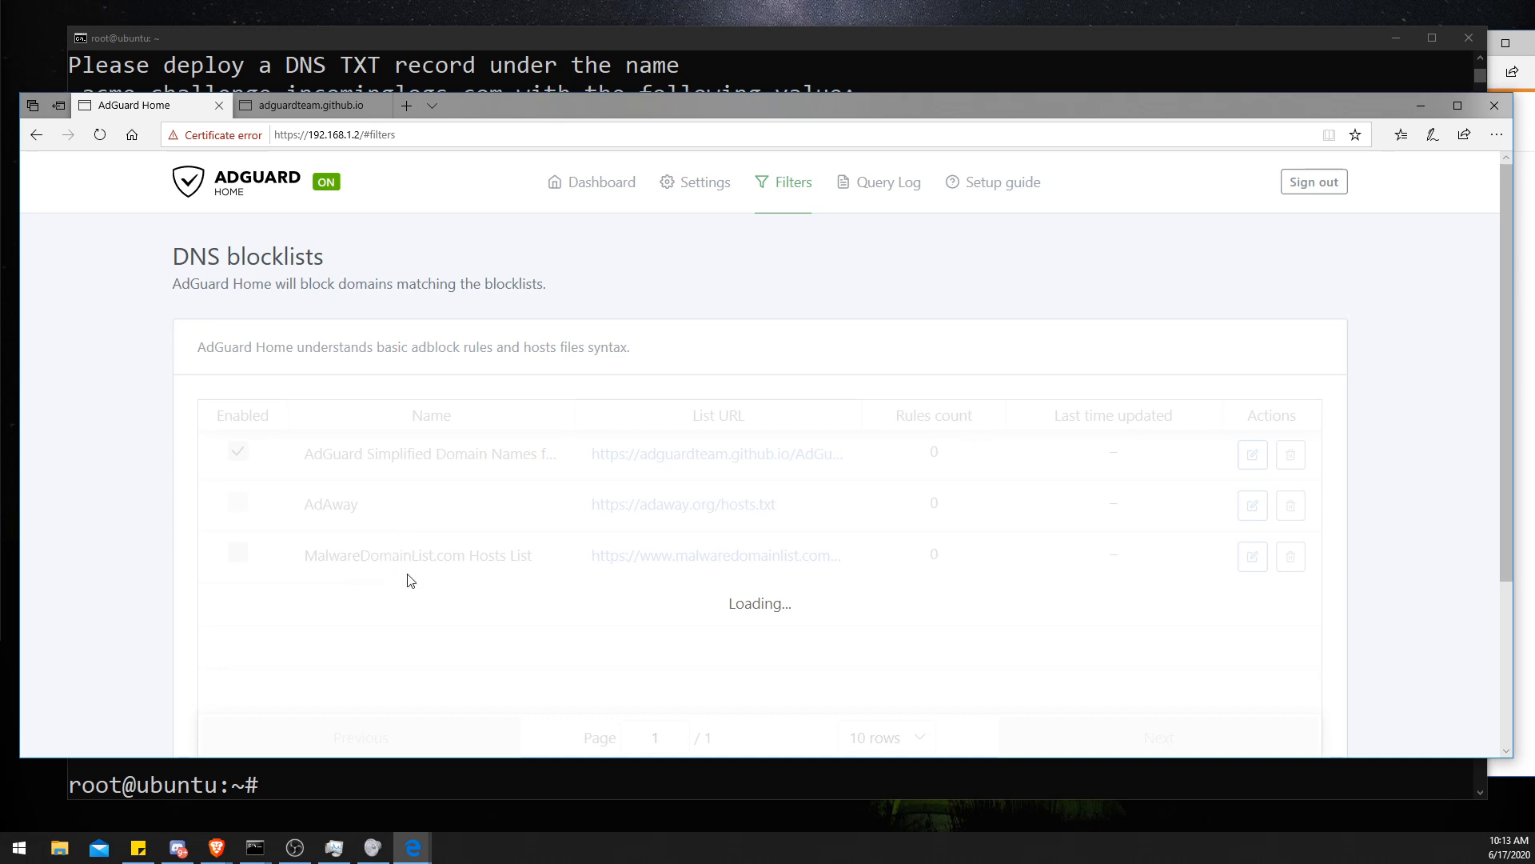
scroll(440, 564, "down", 3)
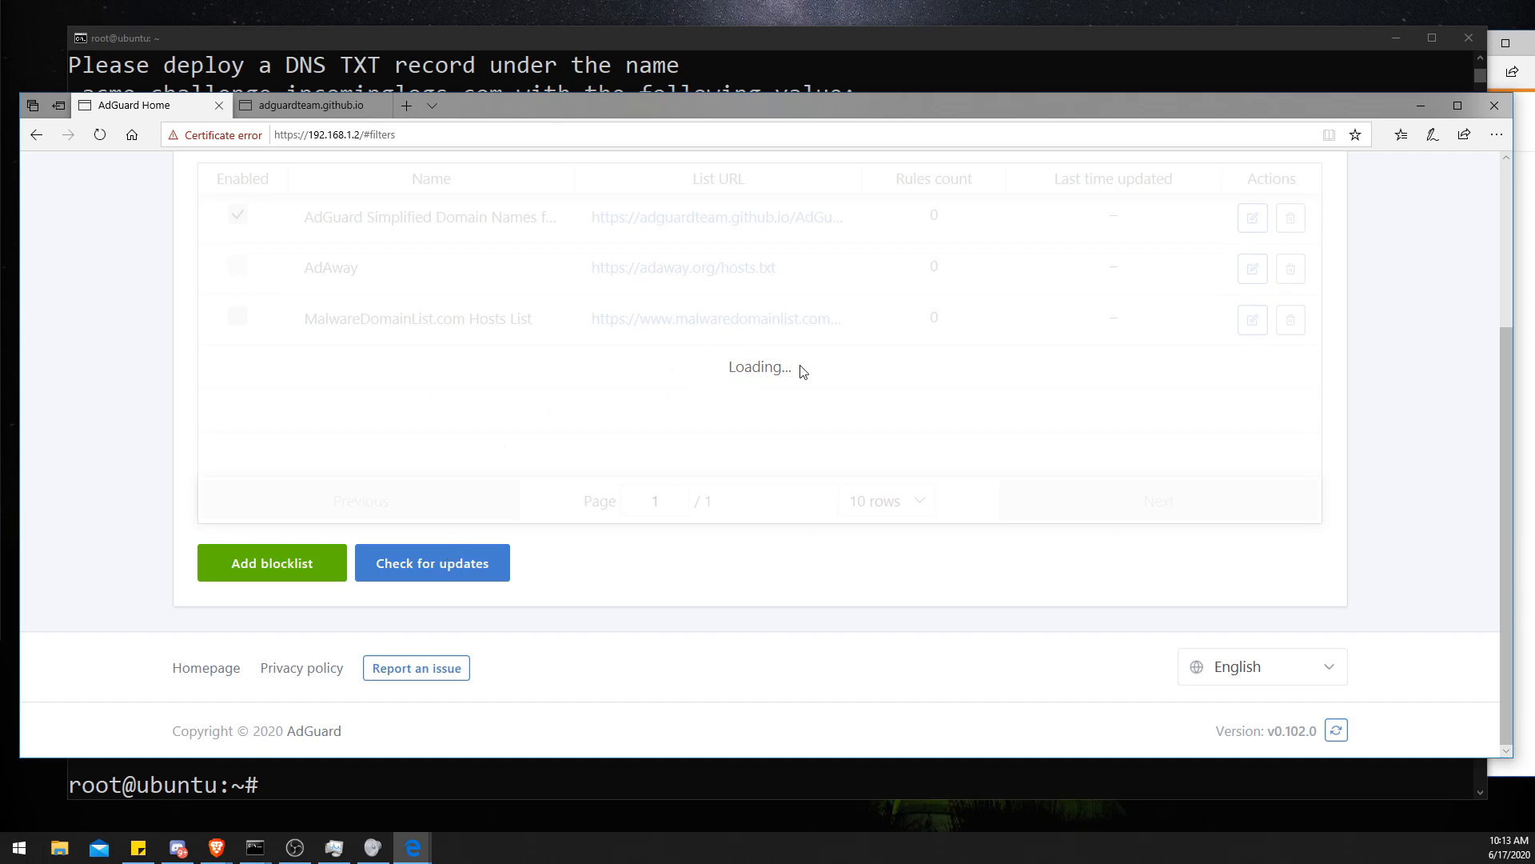
scroll(803, 370, "up", 1)
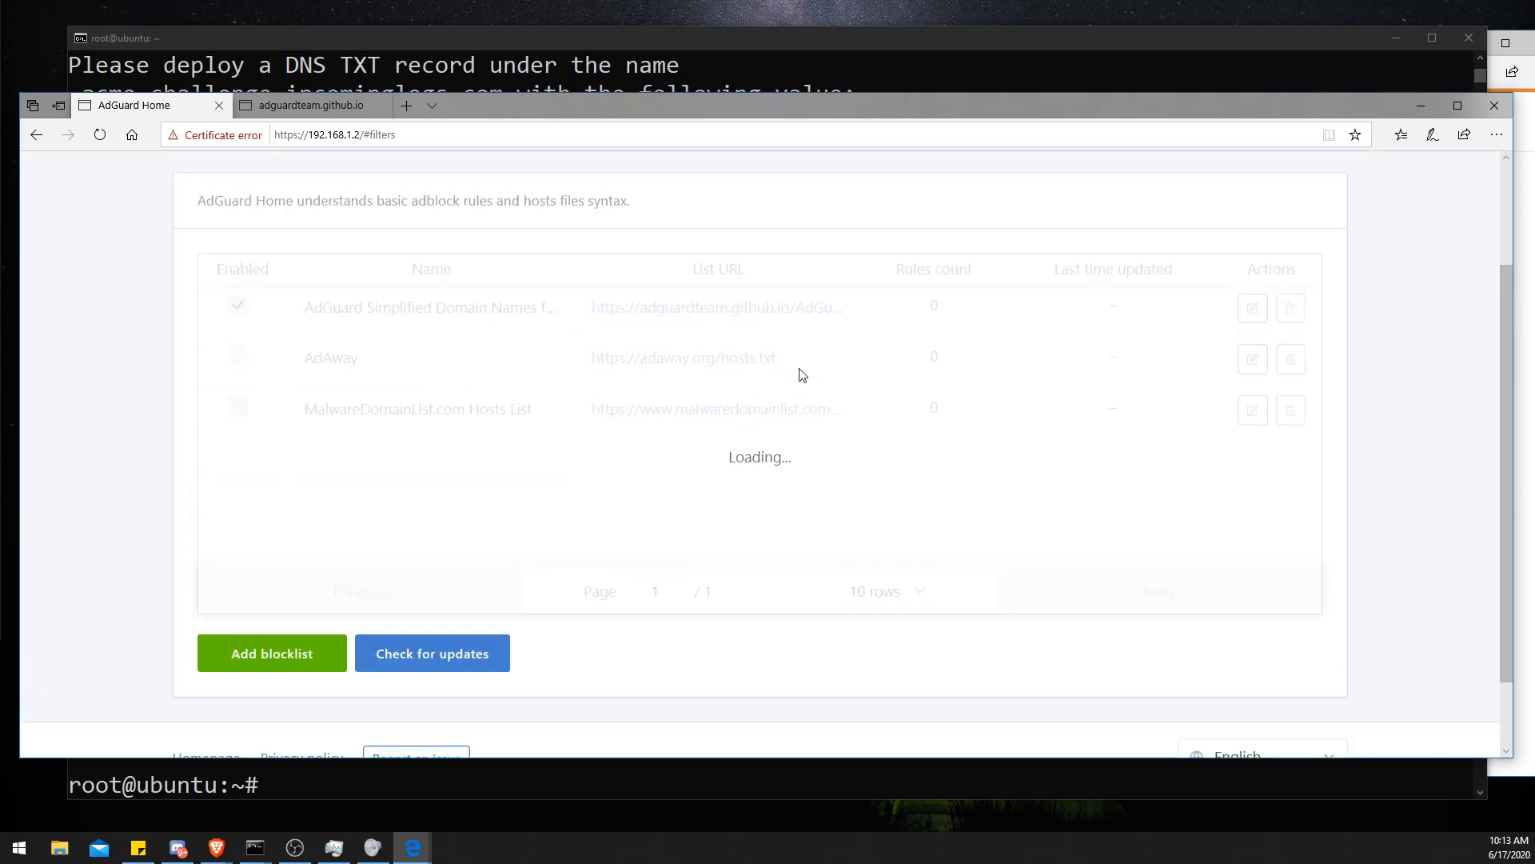
scroll(803, 374, "up", 2)
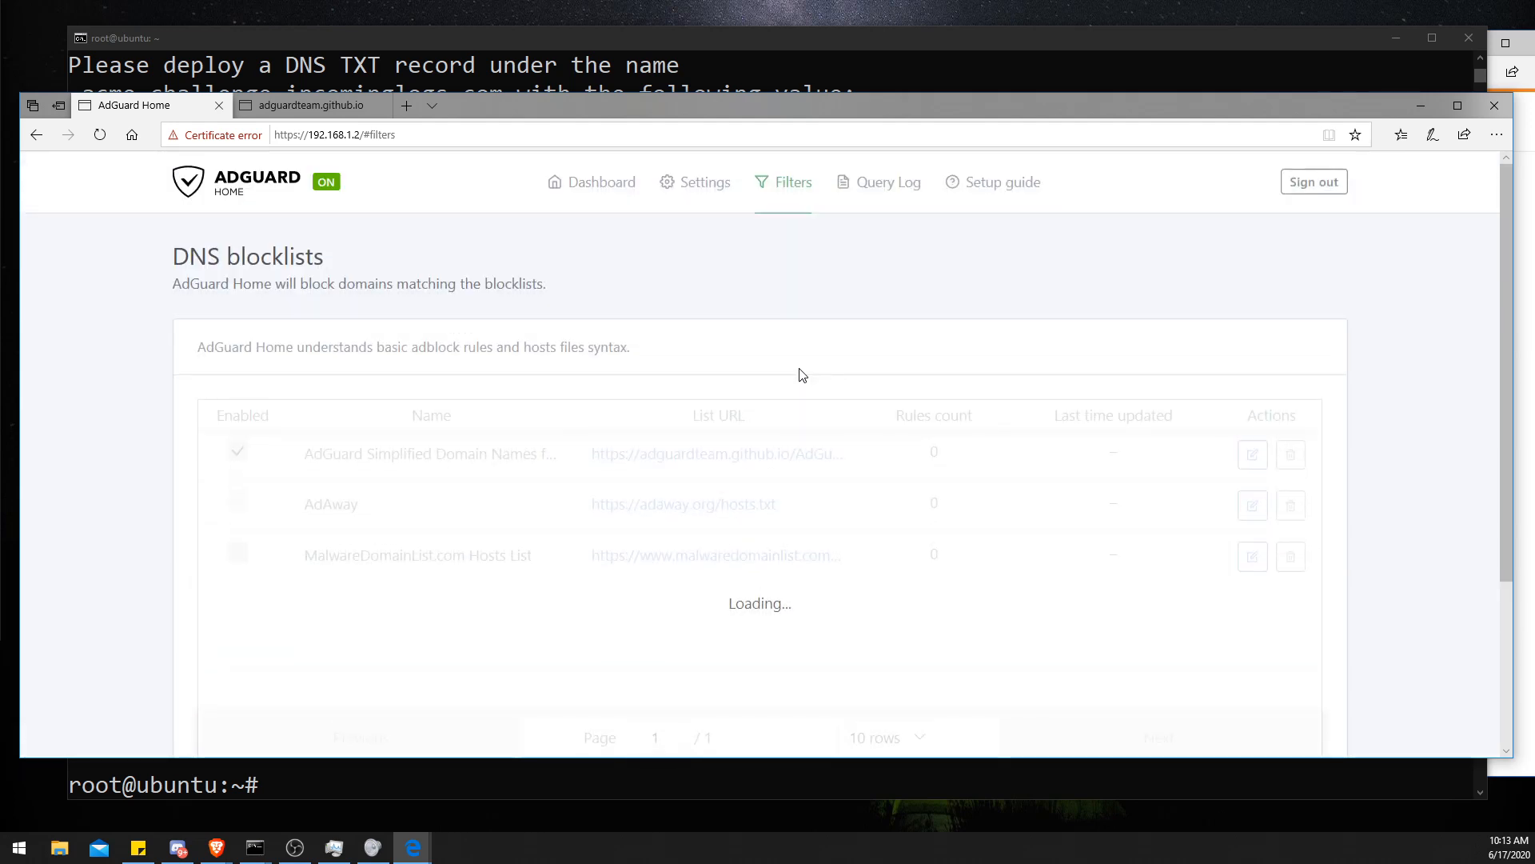
scroll(803, 375, "down", 1)
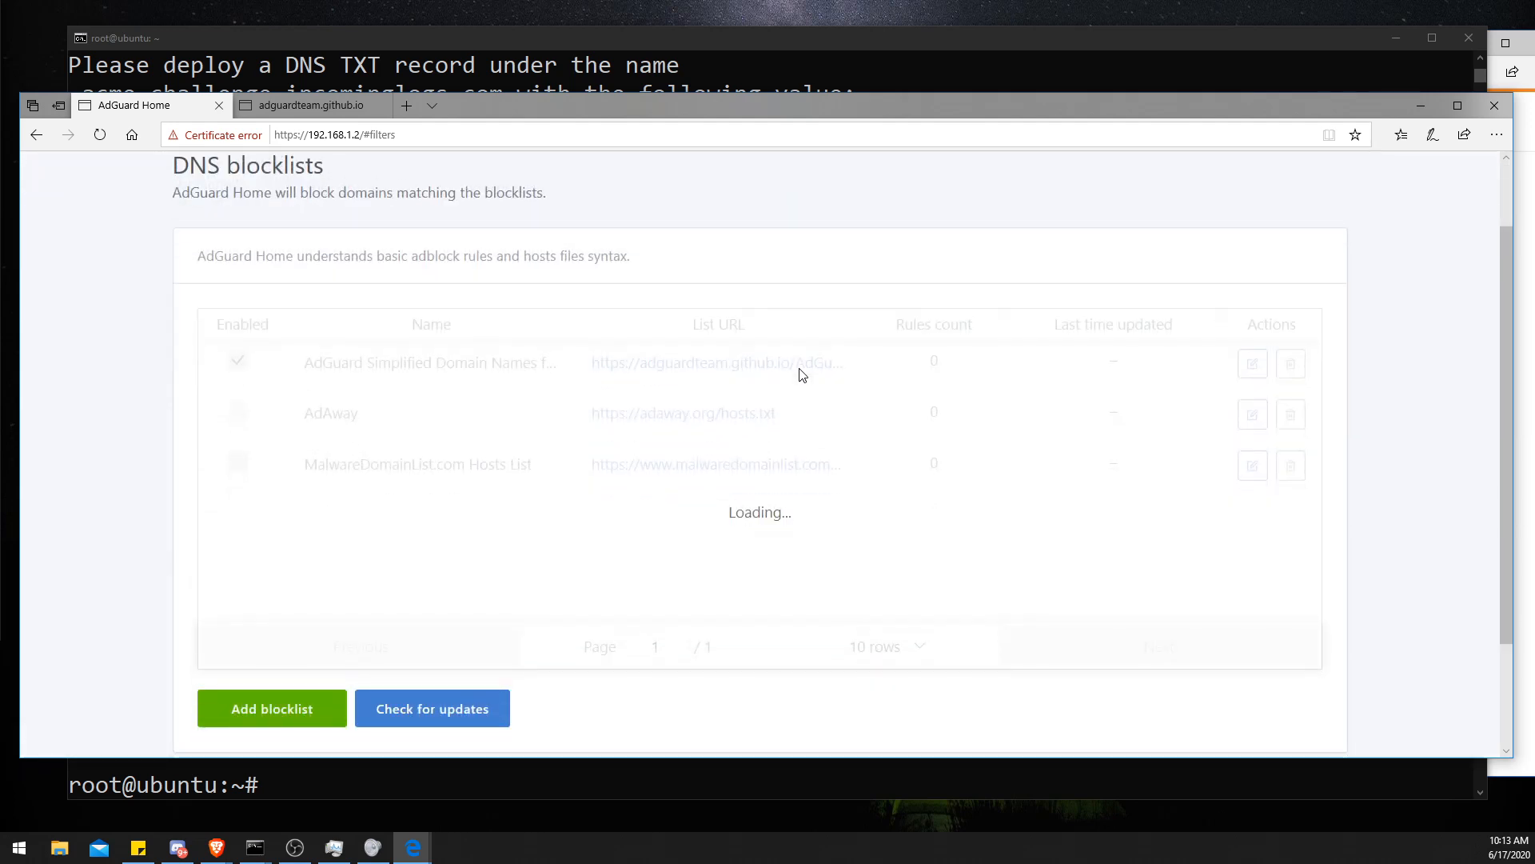
scroll(803, 374, "down", 1)
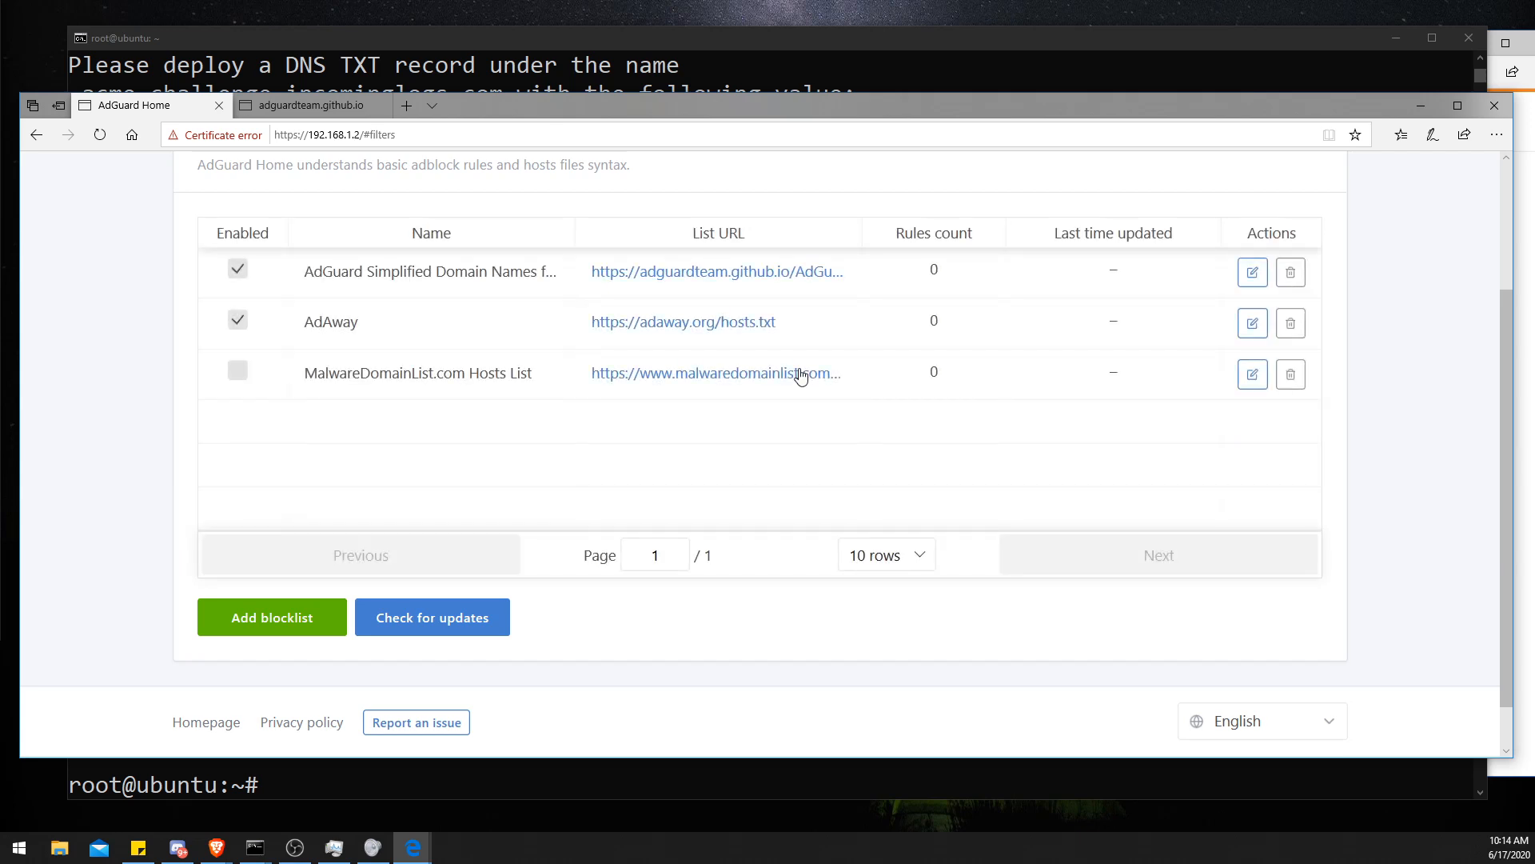
- Open the AdAway hosts list URL in a new tab and view it
middle_click(679, 327)
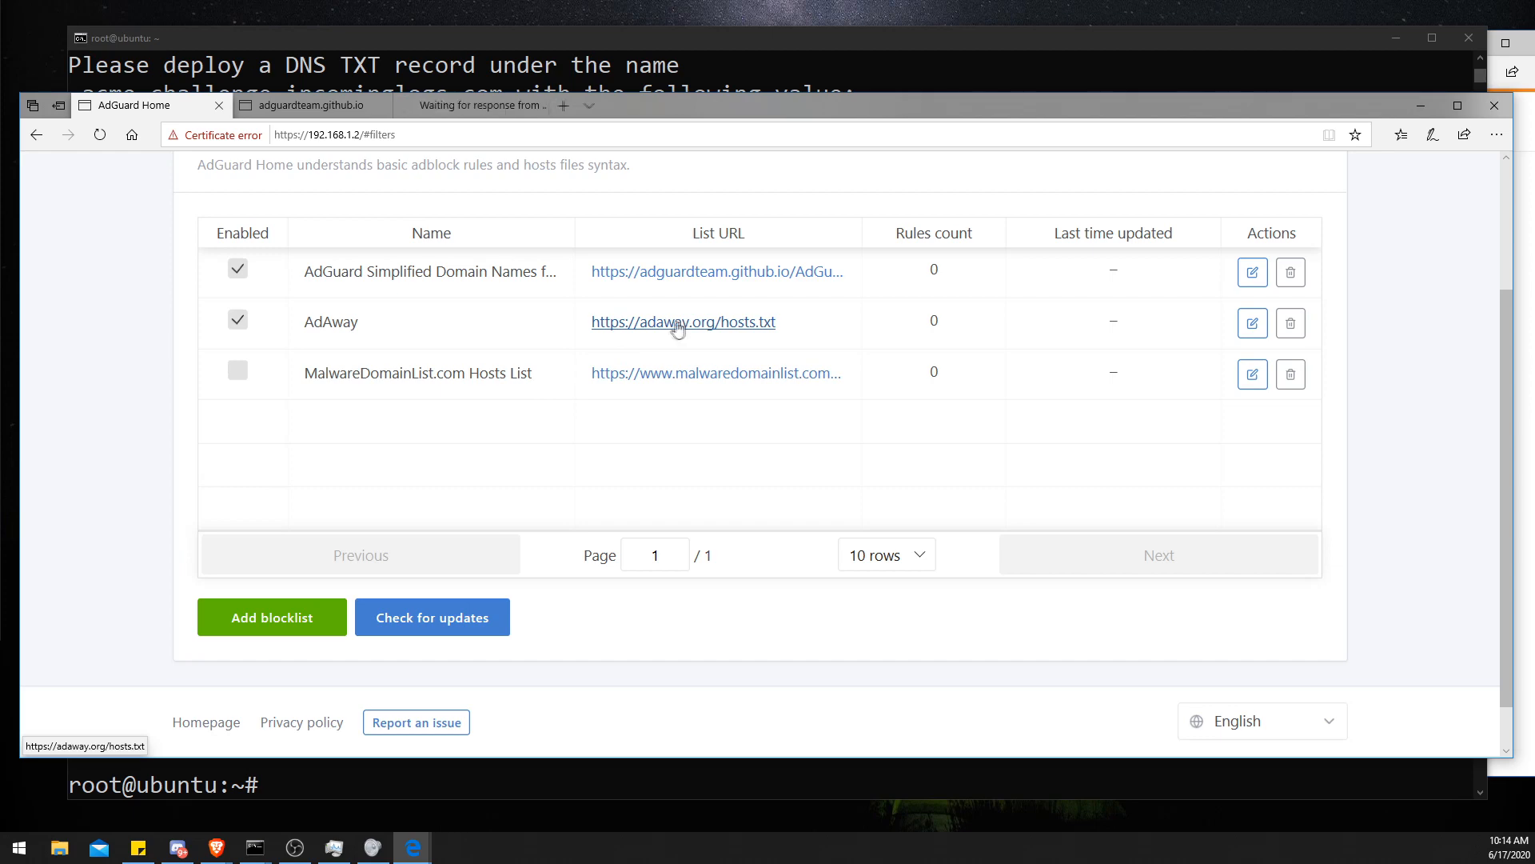
left_click(416, 116)
scroll(266, 593, "down", 2)
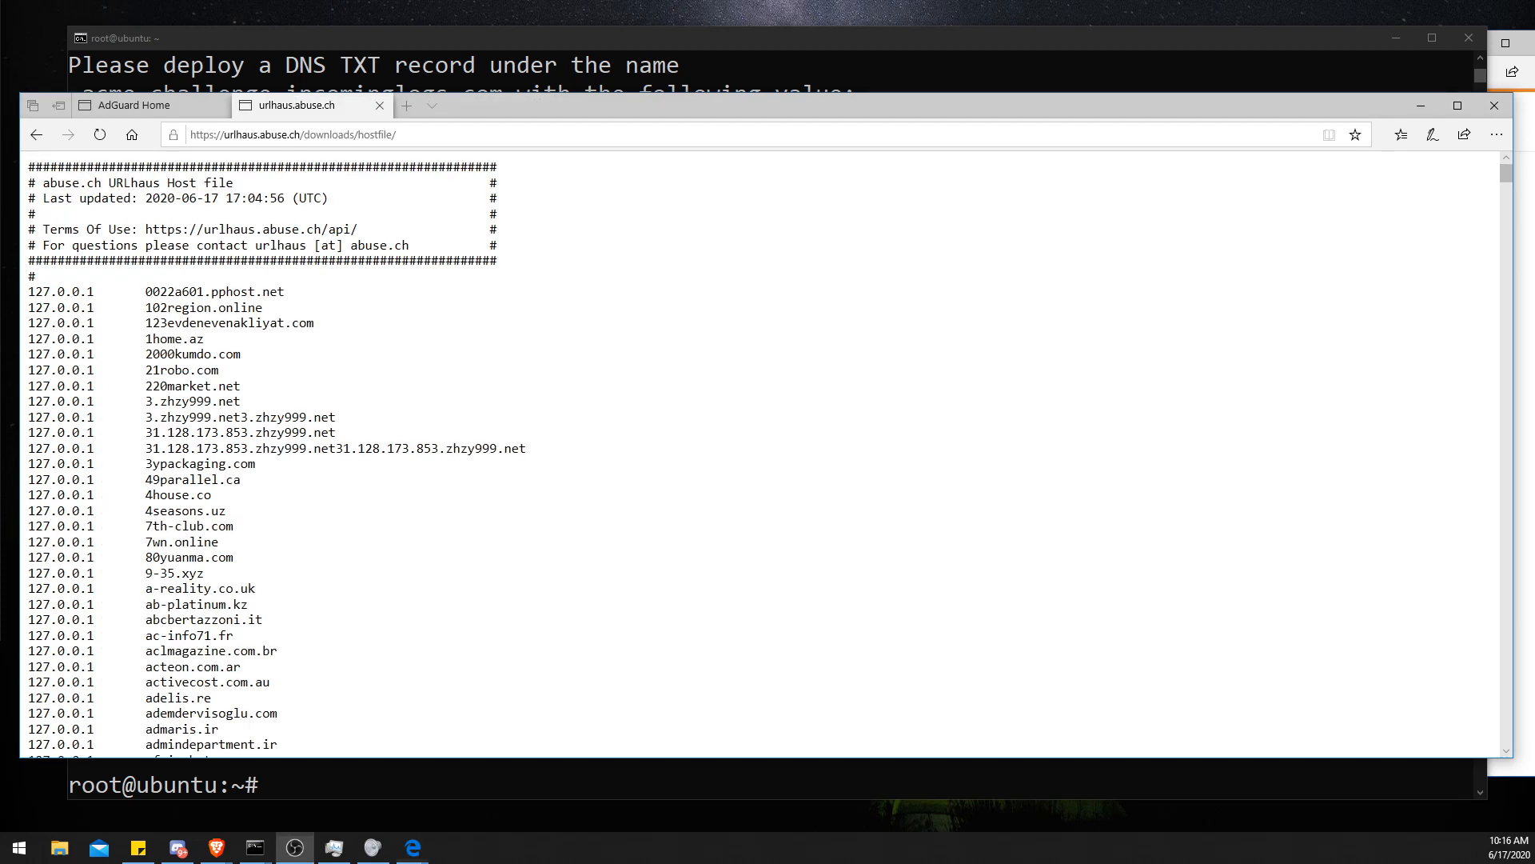
- Switch to the Reddit thread about good blocking lists and scroll through its suggested lists
key("alt+Tab")
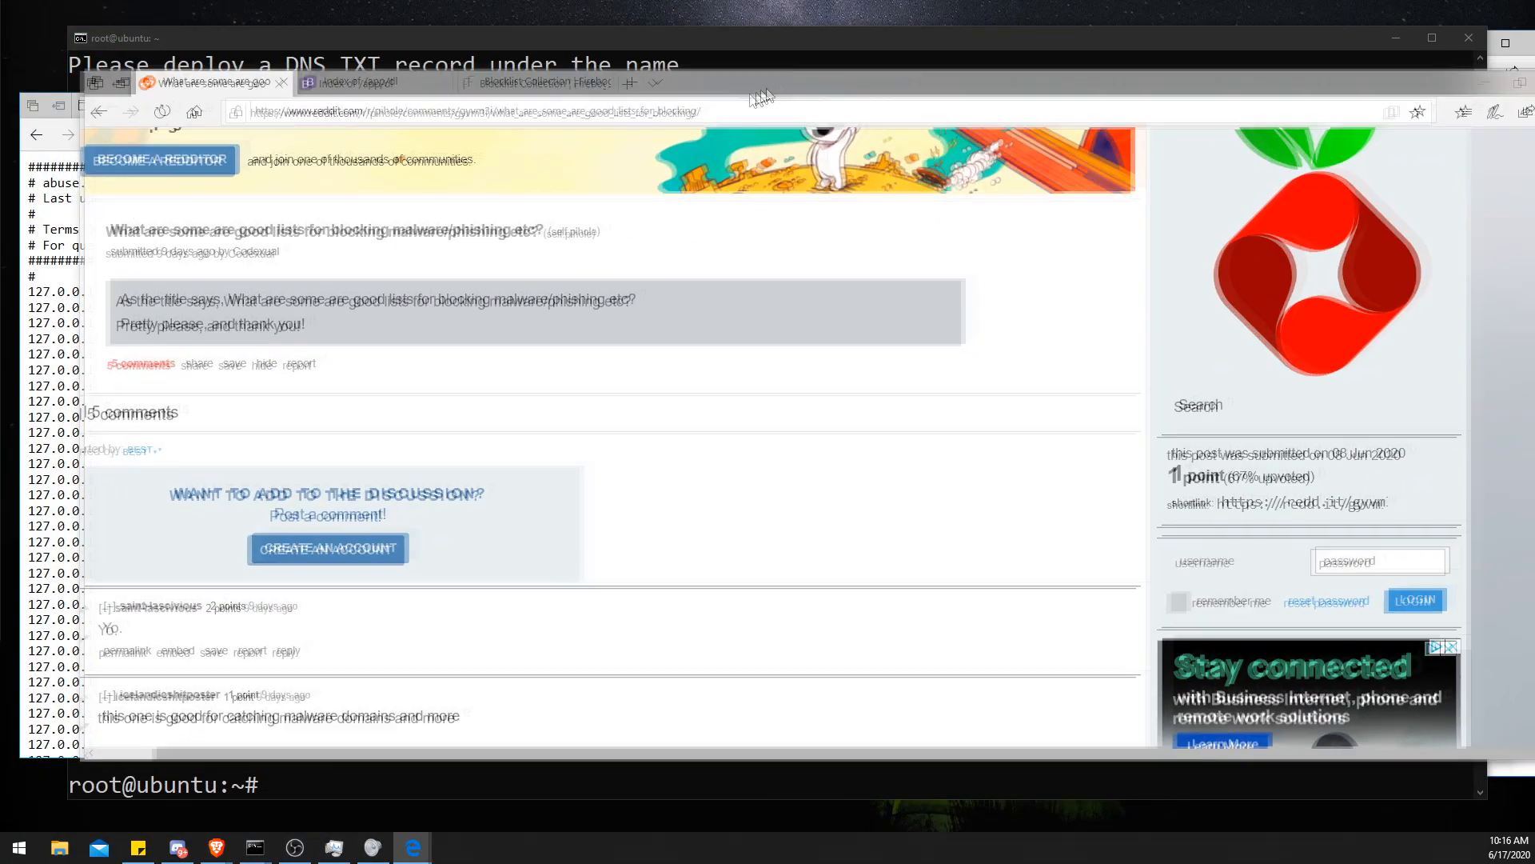
scroll(595, 320, "down", 3)
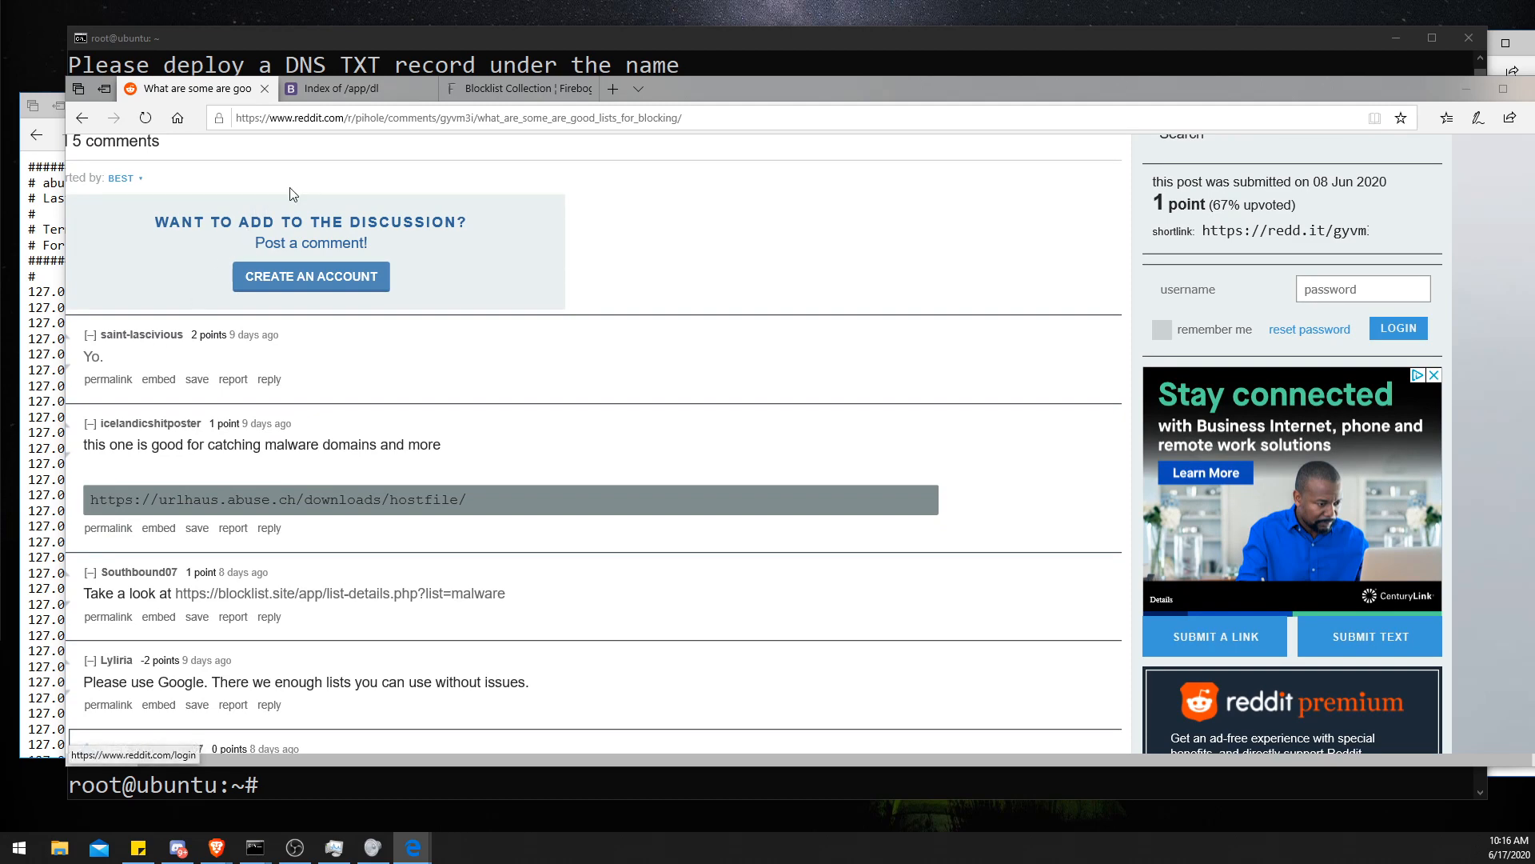
- Reread the Reddit post asking for malware and phishing blocking lists and its comments
scroll(336, 308, "up", 3)
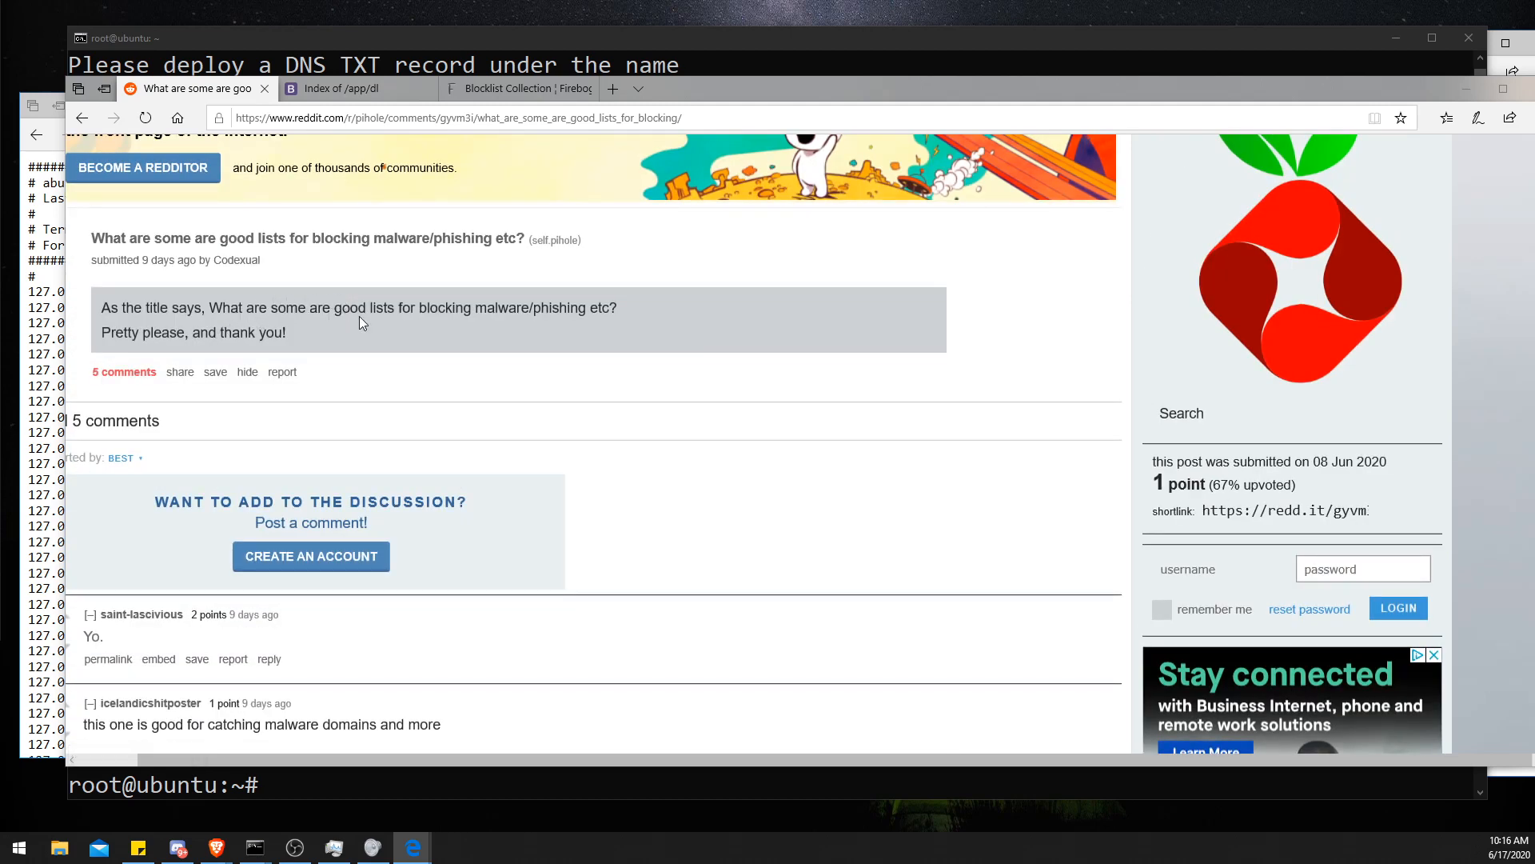
left_click_drag(413, 309, 546, 309)
left_click(547, 309)
scroll(563, 321, "down", 5)
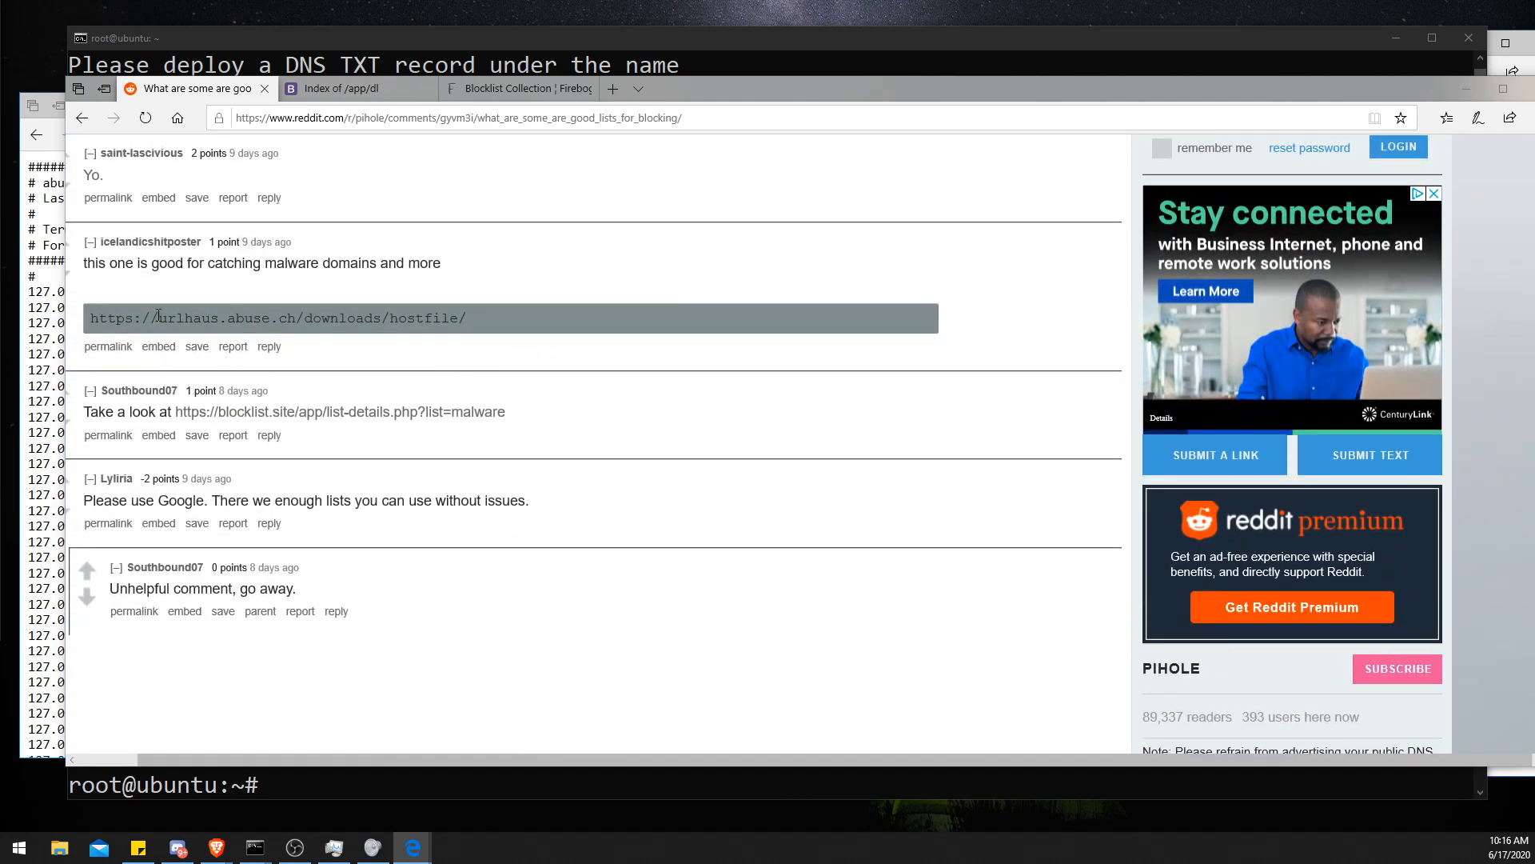
middle_click(90, 182)
- Browse the Firebog Big Blocklist Collection's suspicious, advertising, tracking and malicious list sections
left_click(520, 89)
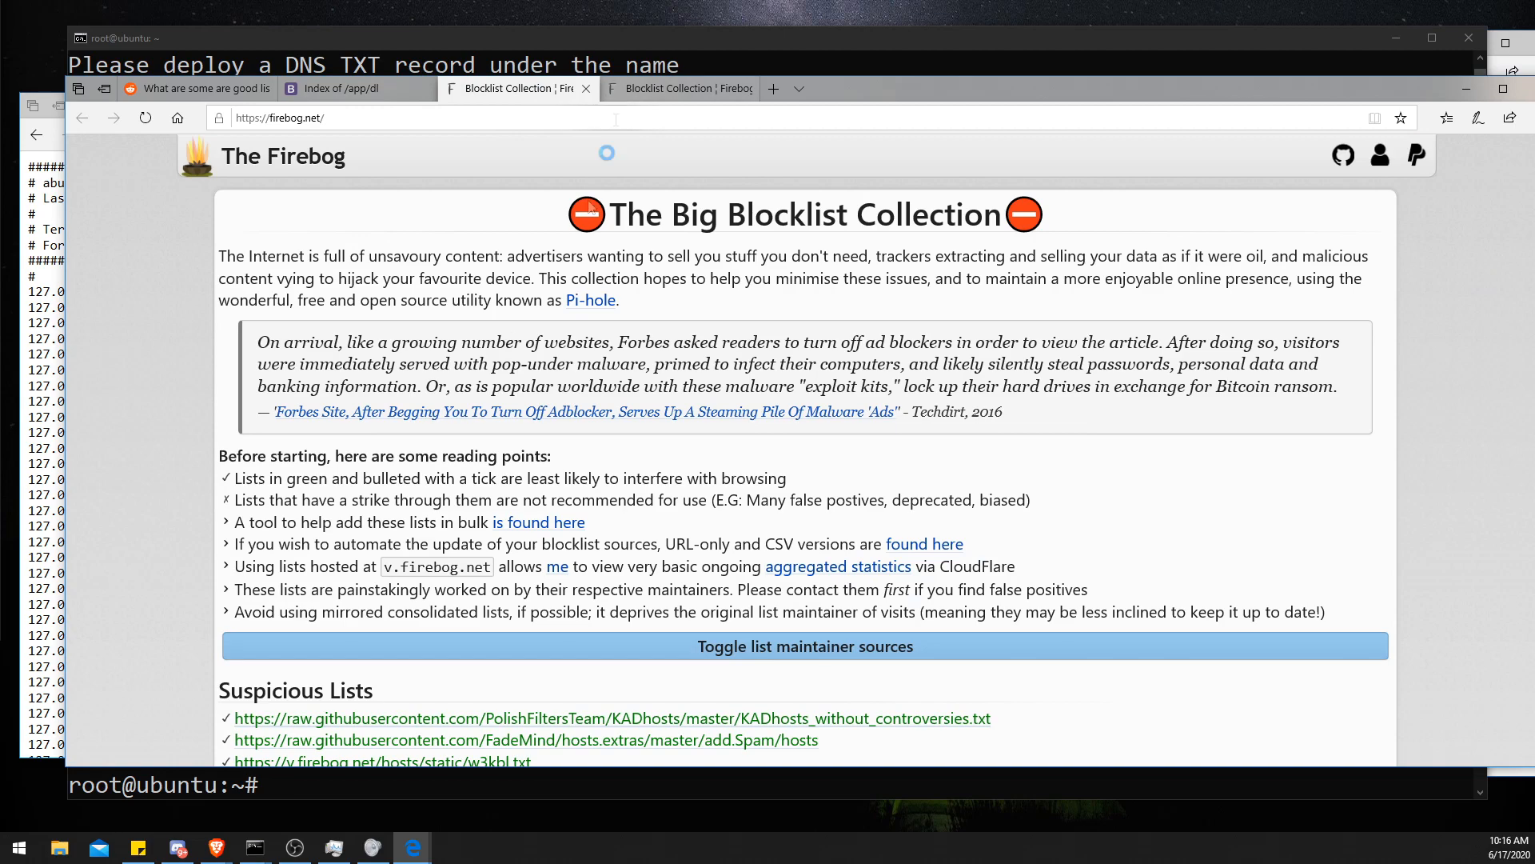
scroll(590, 206, "down", 3)
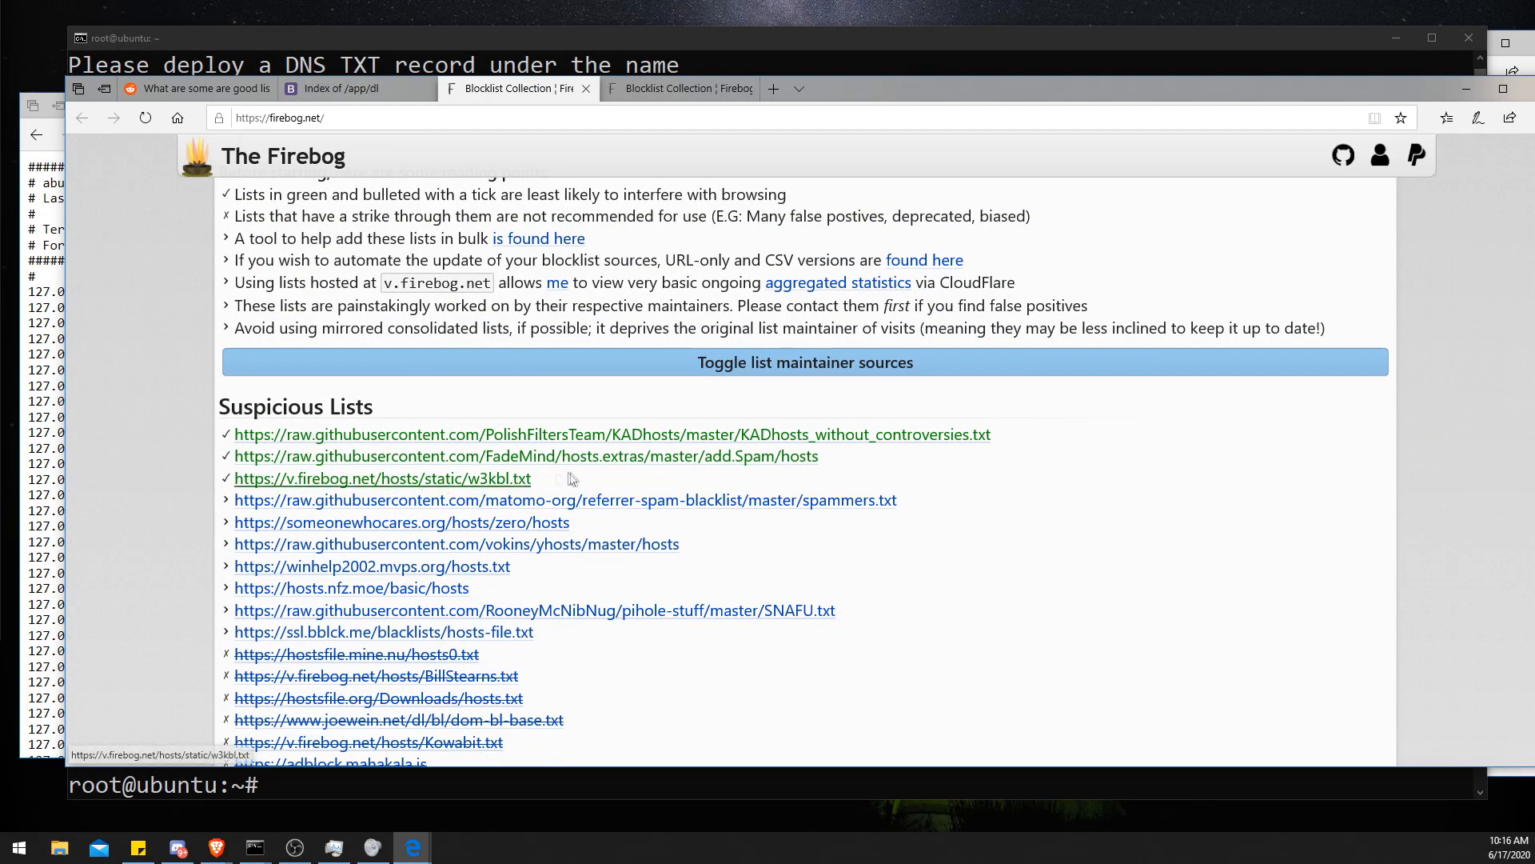
left_click_drag(572, 479, 237, 436)
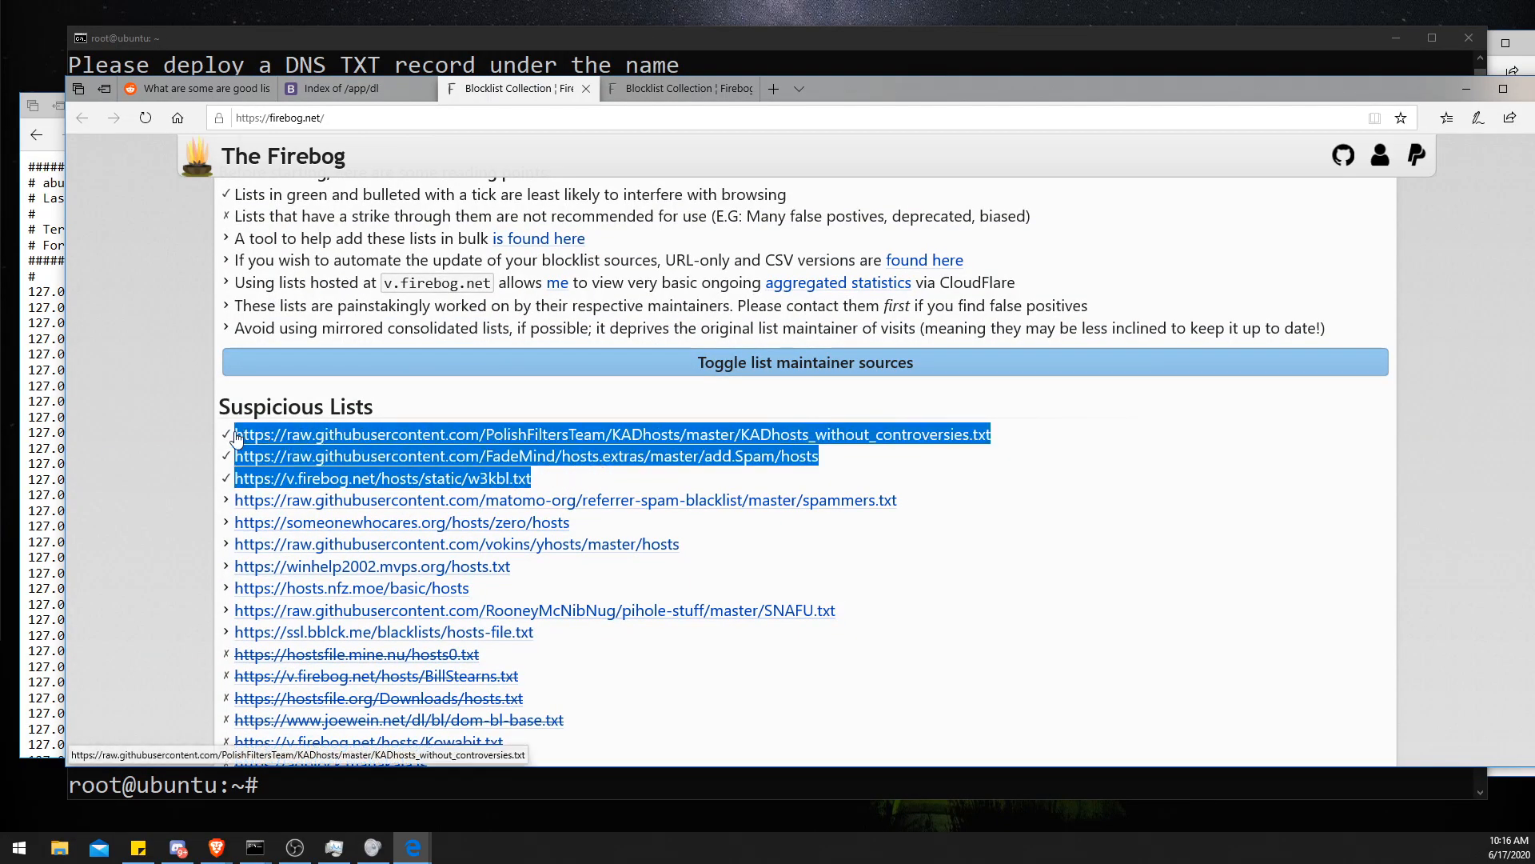
scroll(424, 503, "down", 3)
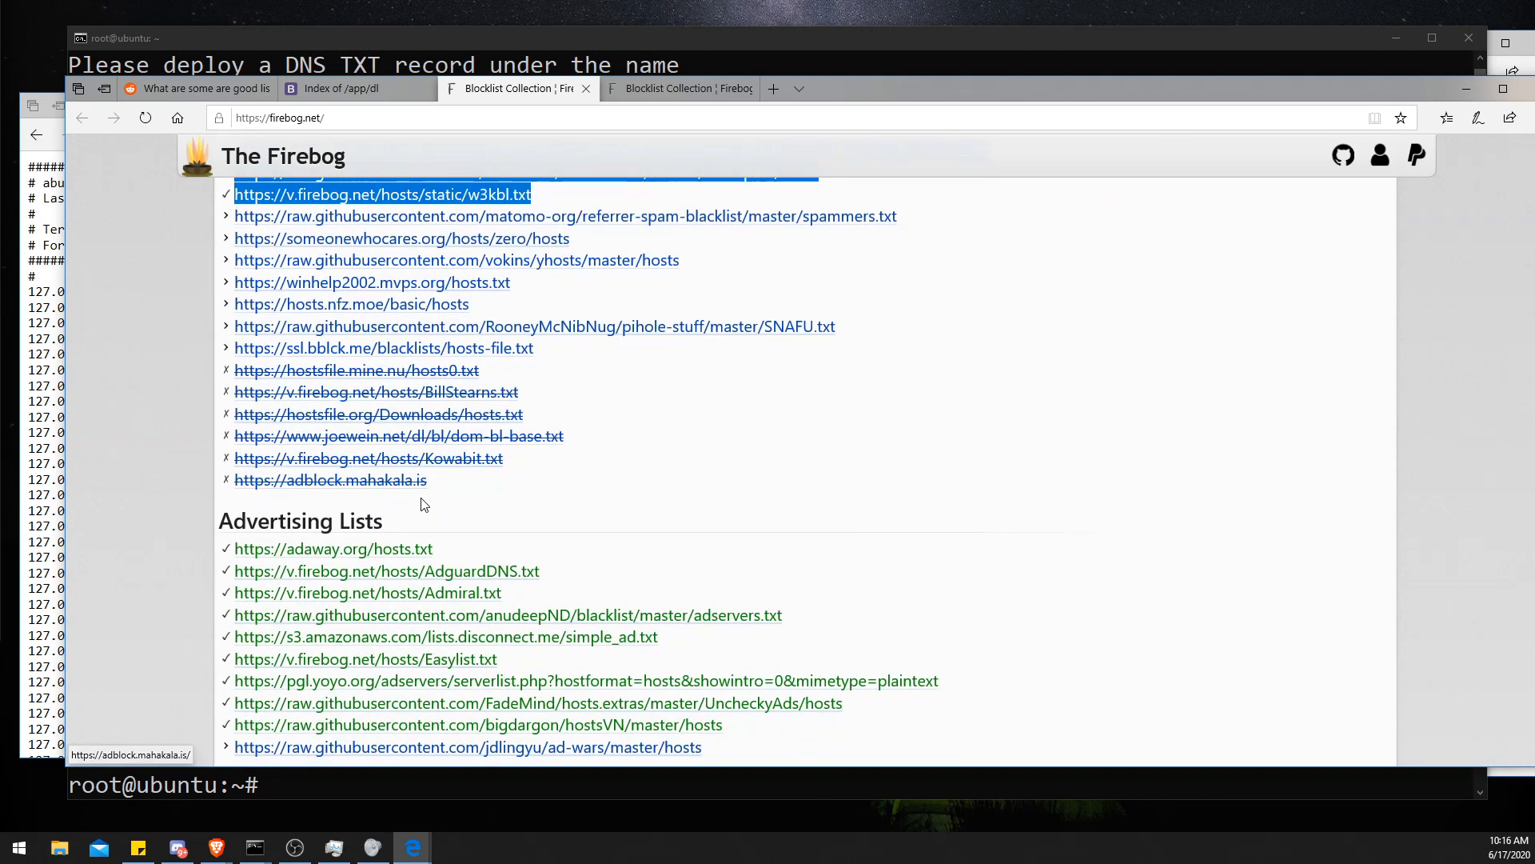
left_click_drag(542, 358, 340, 238)
scroll(181, 320, "down", 3)
left_click_drag(229, 504, 373, 505)
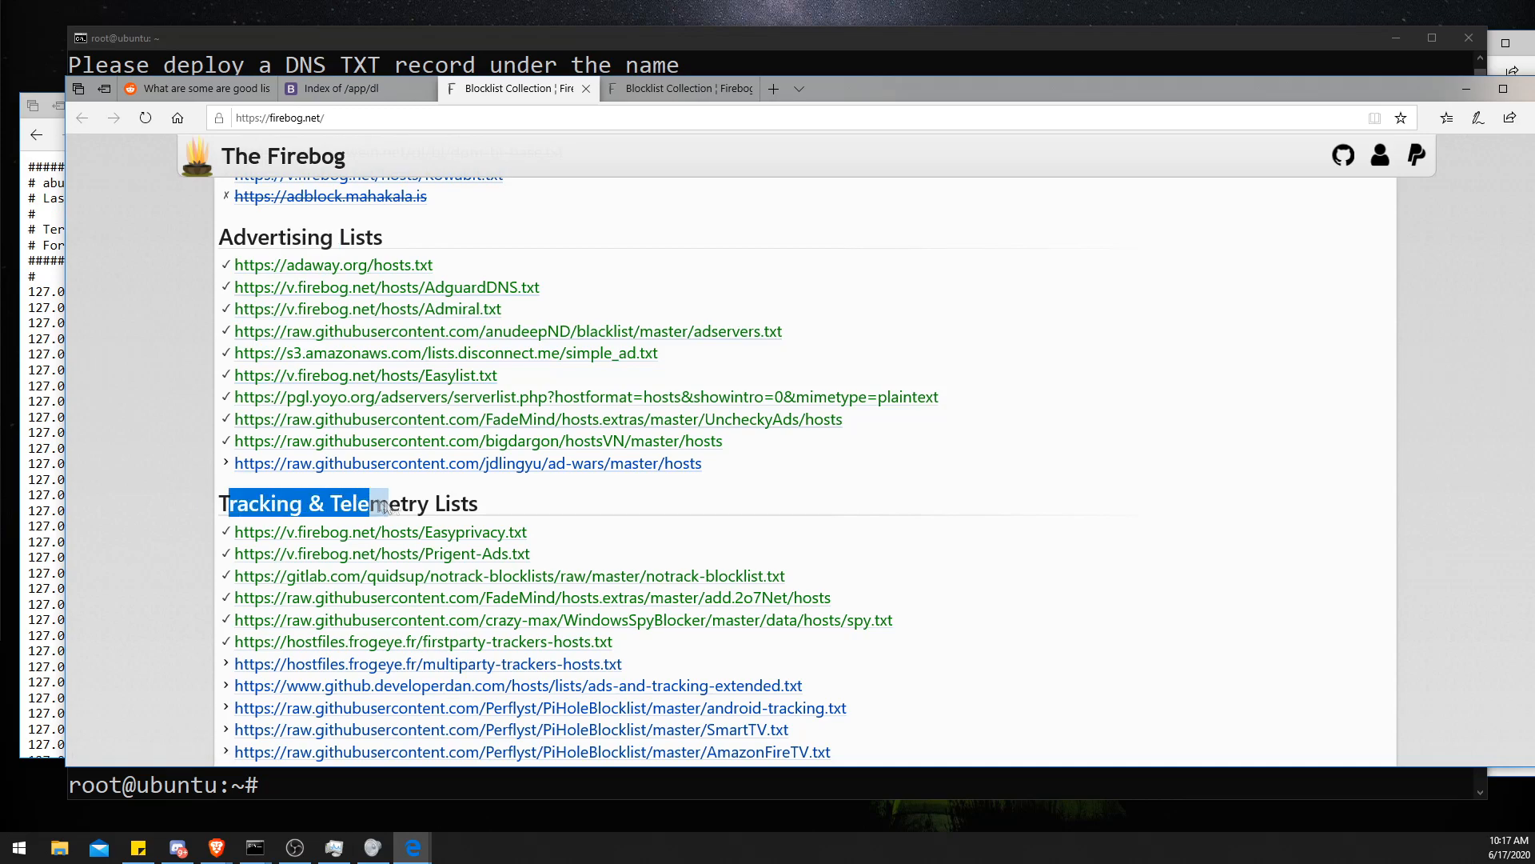
scroll(374, 505, "down", 4)
left_click_drag(212, 435, 371, 441)
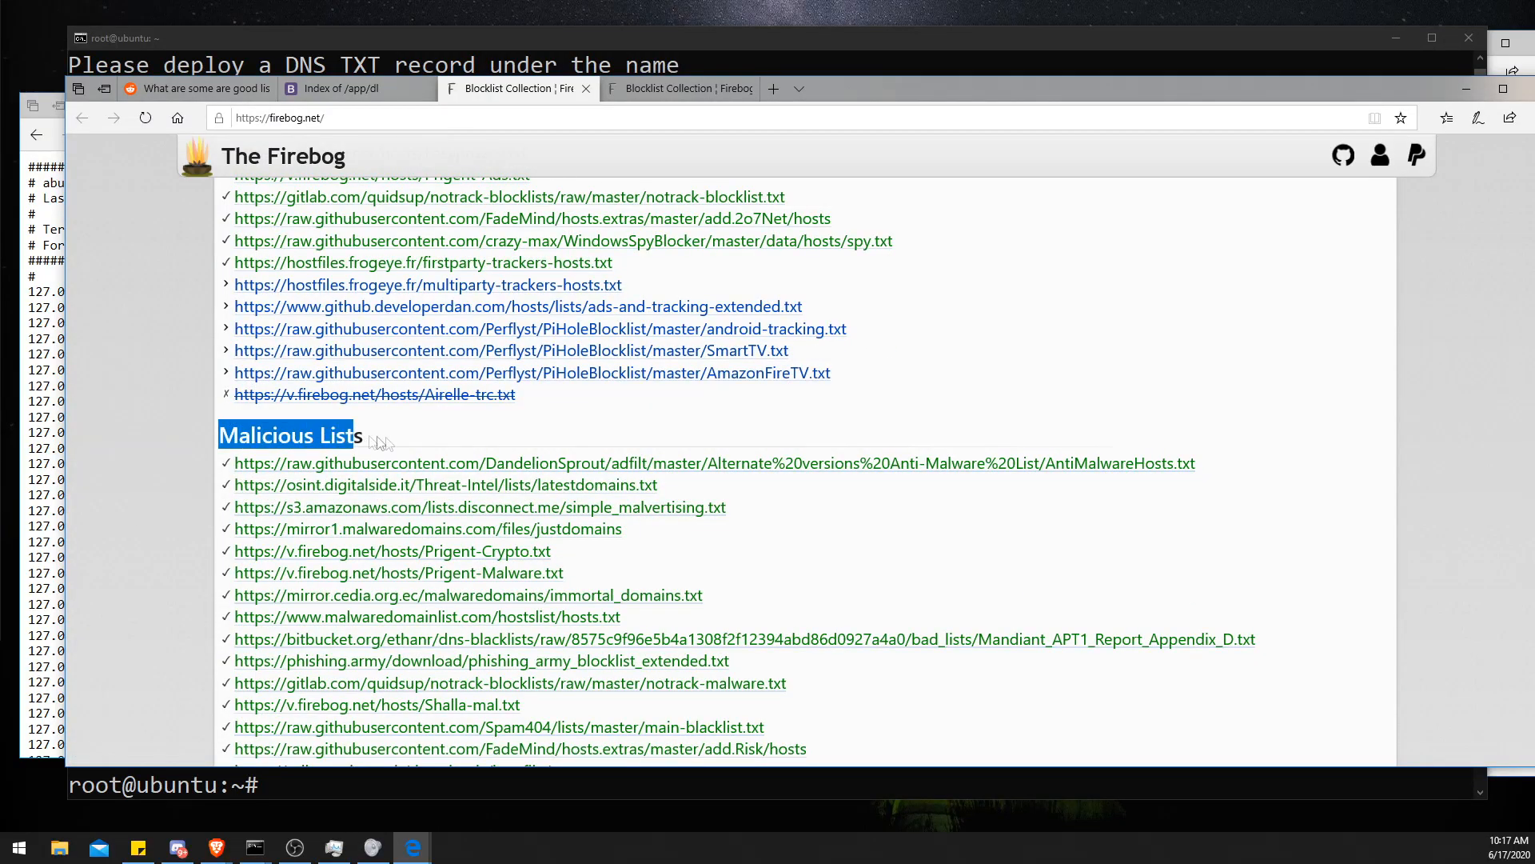
scroll(371, 442, "down", 5)
left_click_drag(268, 381, 352, 382)
scroll(336, 475, "down", 1)
scroll(337, 475, "up", 20)
scroll(334, 462, "down", 4)
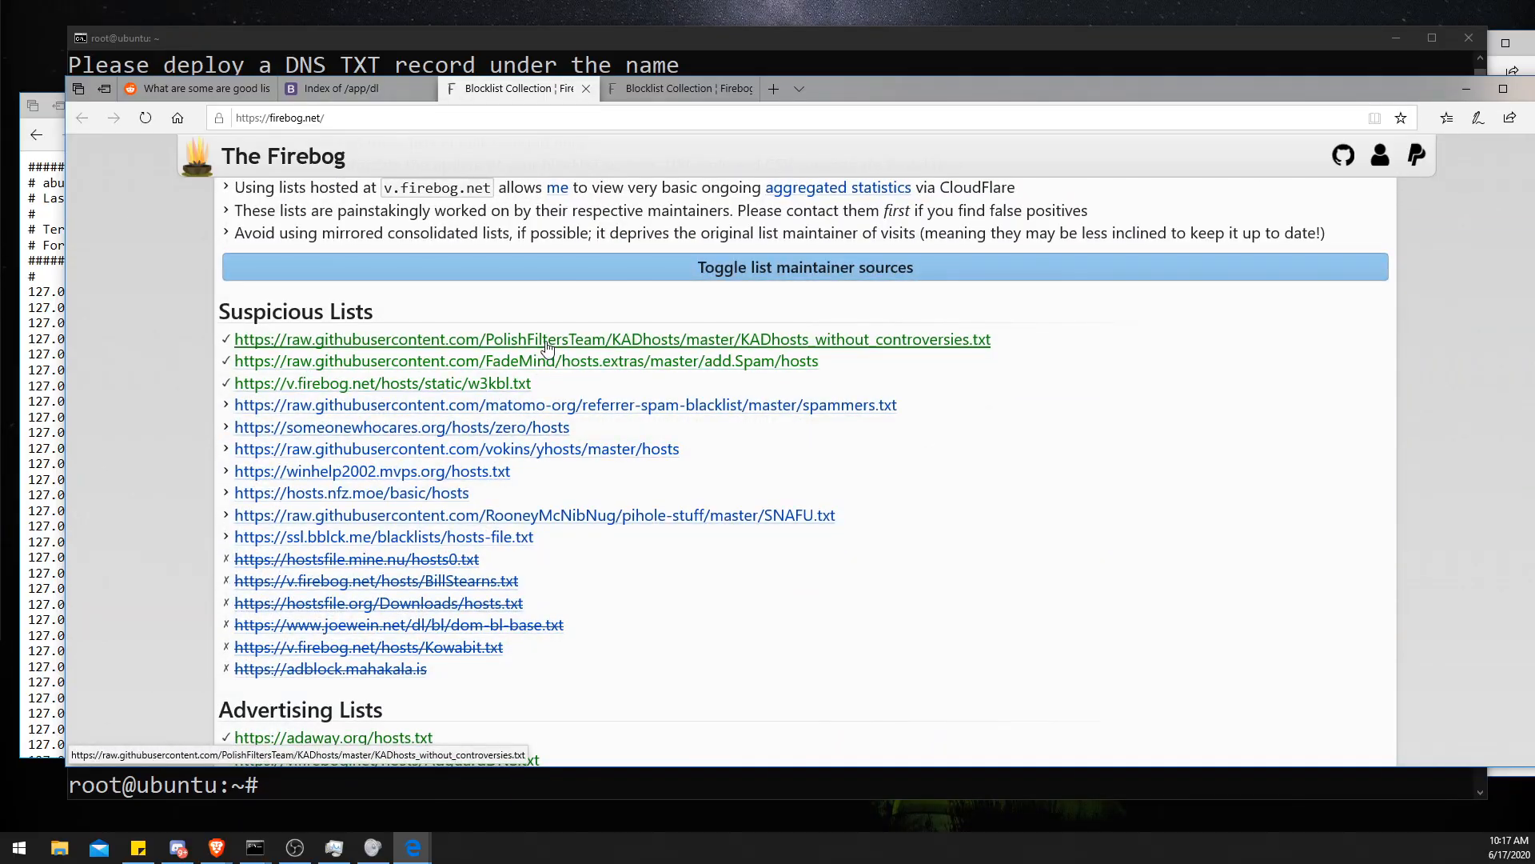
scroll(547, 346, "down", 4)
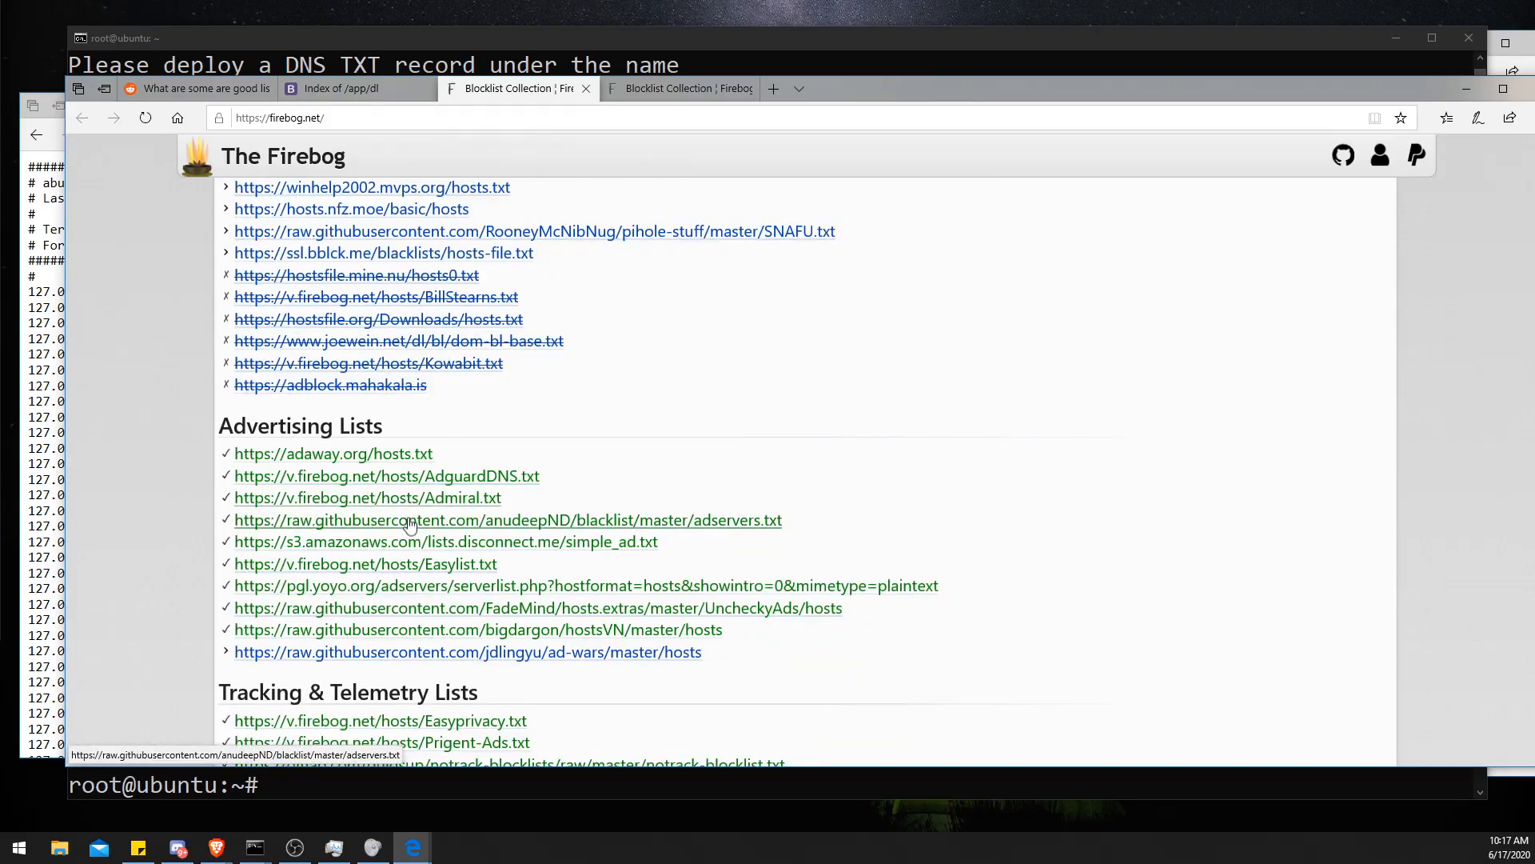
scroll(422, 513, "down", 1)
scroll(421, 513, "down", 4)
scroll(403, 544, "down", 4)
scroll(415, 646, "up", 5)
scroll(415, 646, "up", 10)
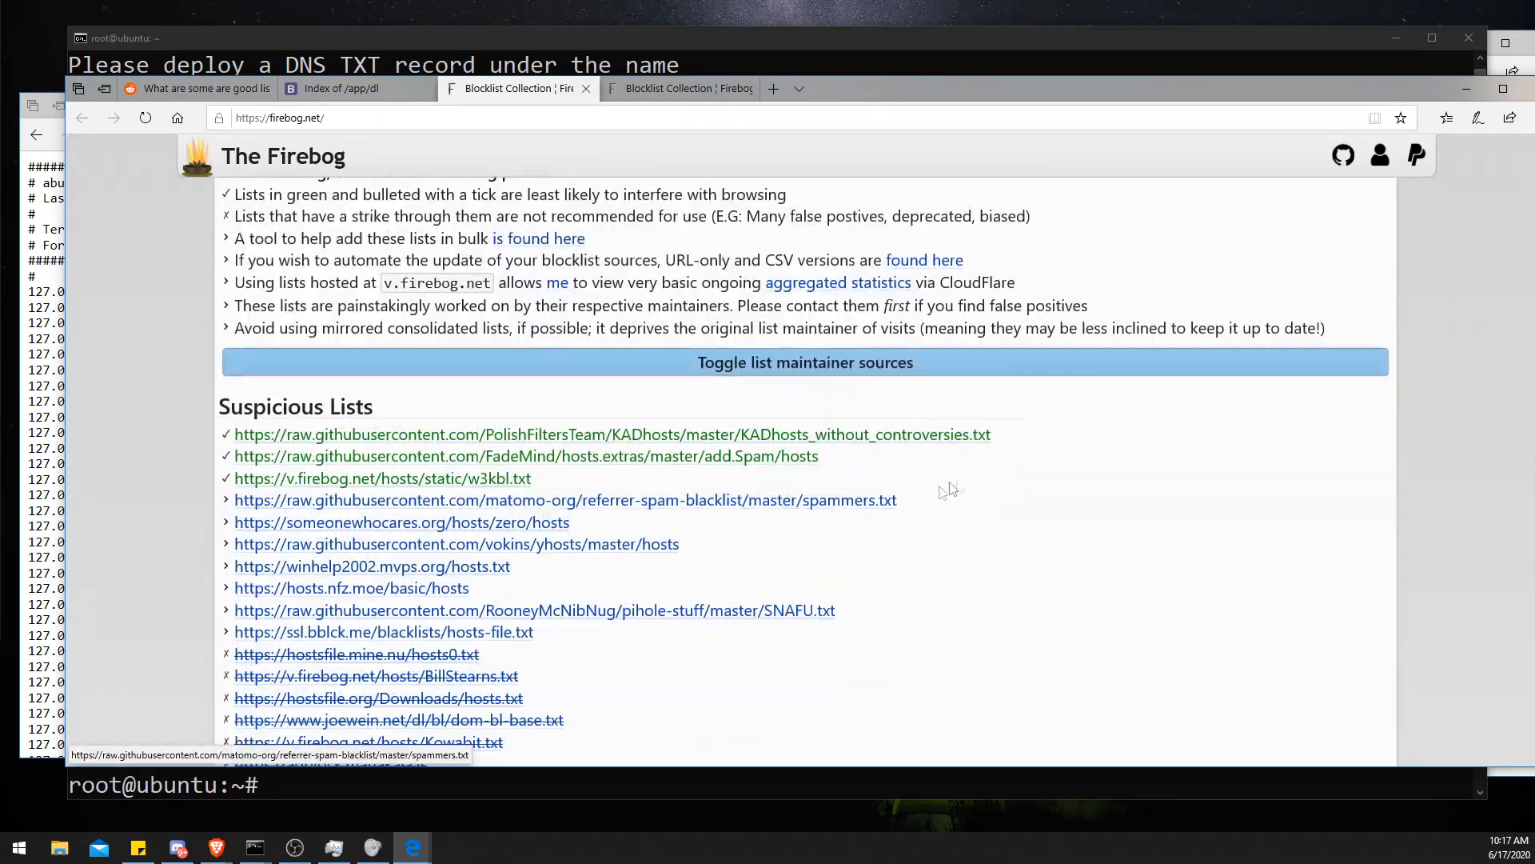
- Try to add a blocklist named Firebot Sus 1 using the copied KADhosts without controversies URL from Firebog
left_click_drag(988, 439, 253, 440)
key("ctrl+c")
left_click_drag(829, 95, 982, 171)
left_click(134, 105)
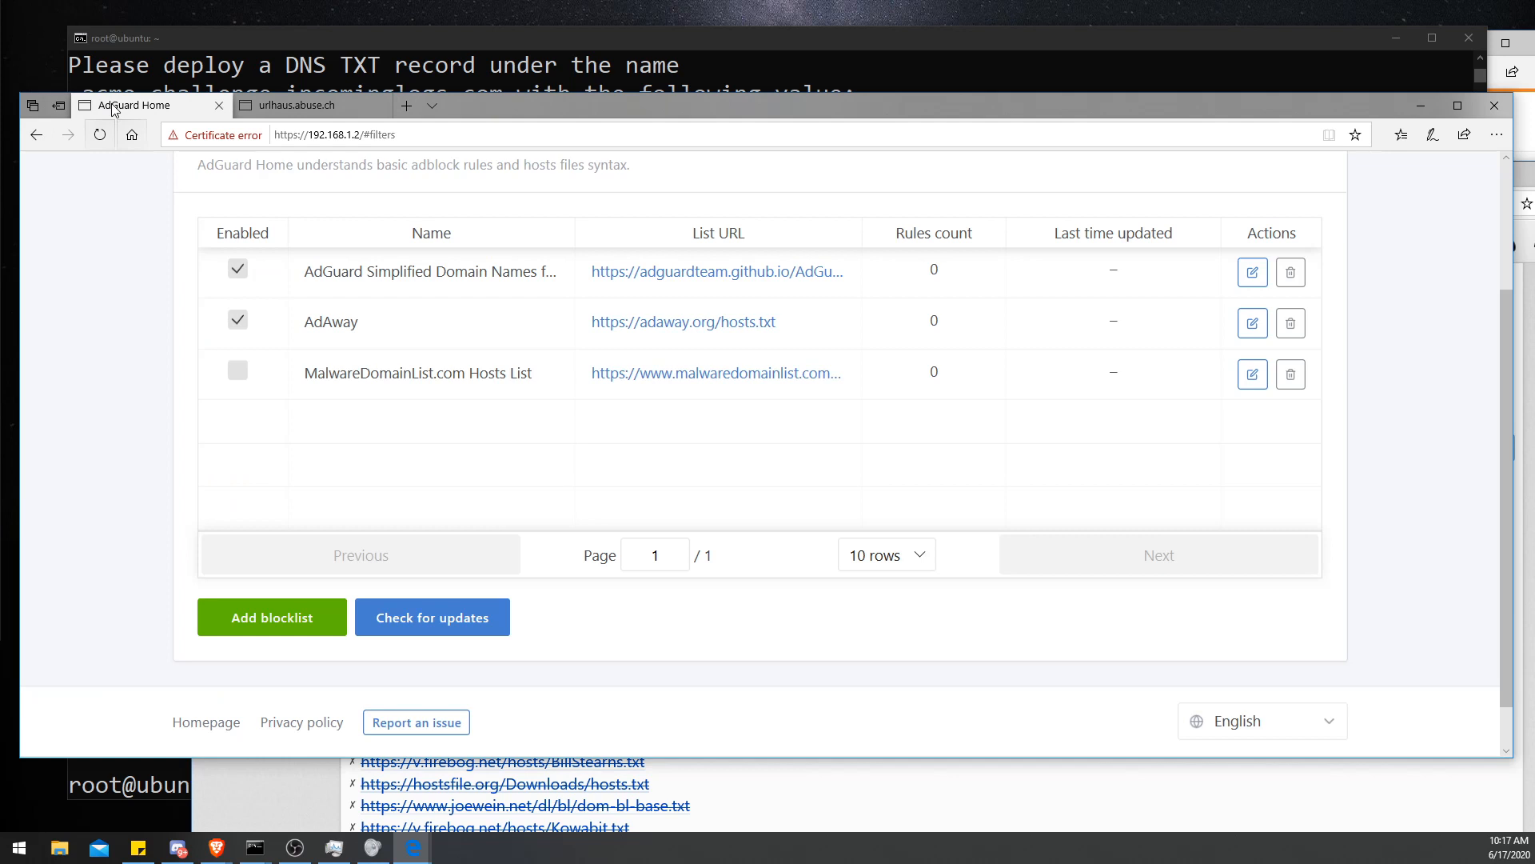
left_click(281, 616)
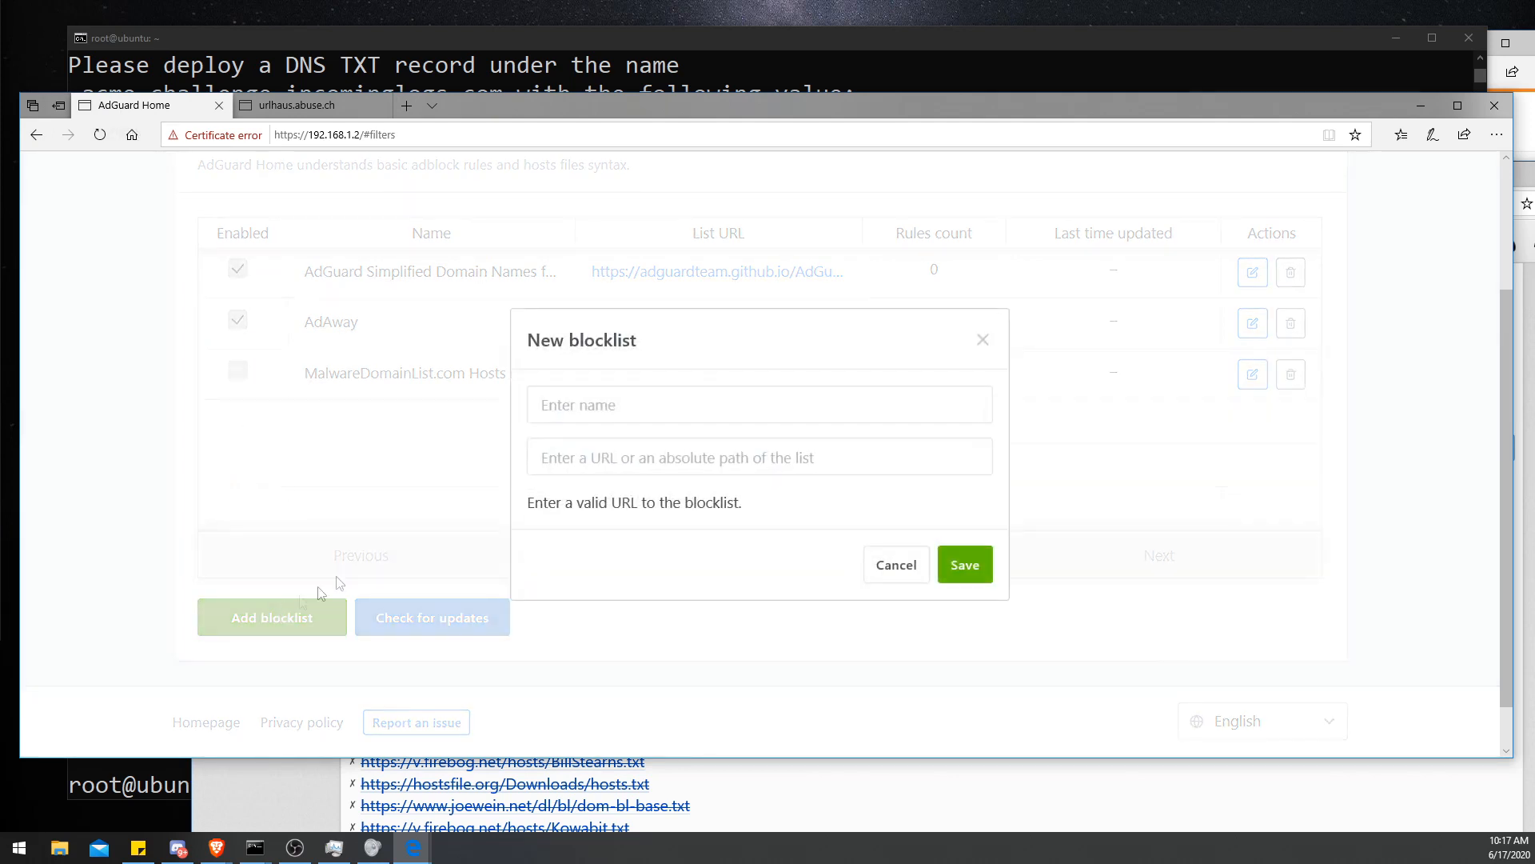
left_click(580, 406)
left_click(582, 453)
key("ctrl+v")
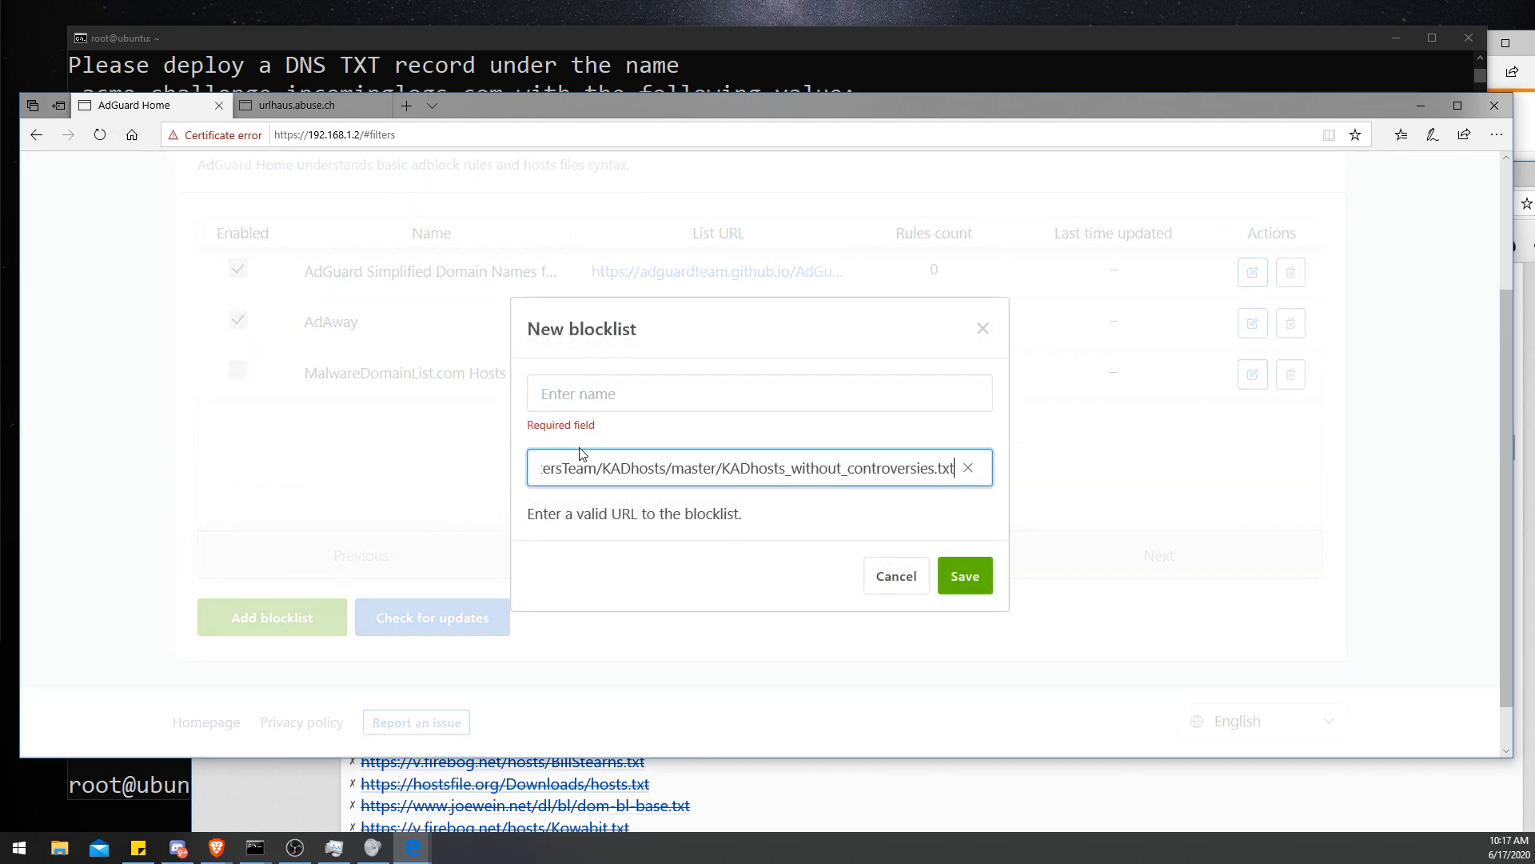
mouse_move(614, 463)
left_mouse_down()
mouse_move(372, 444)
mouse_move(609, 445)
left_mouse_up()
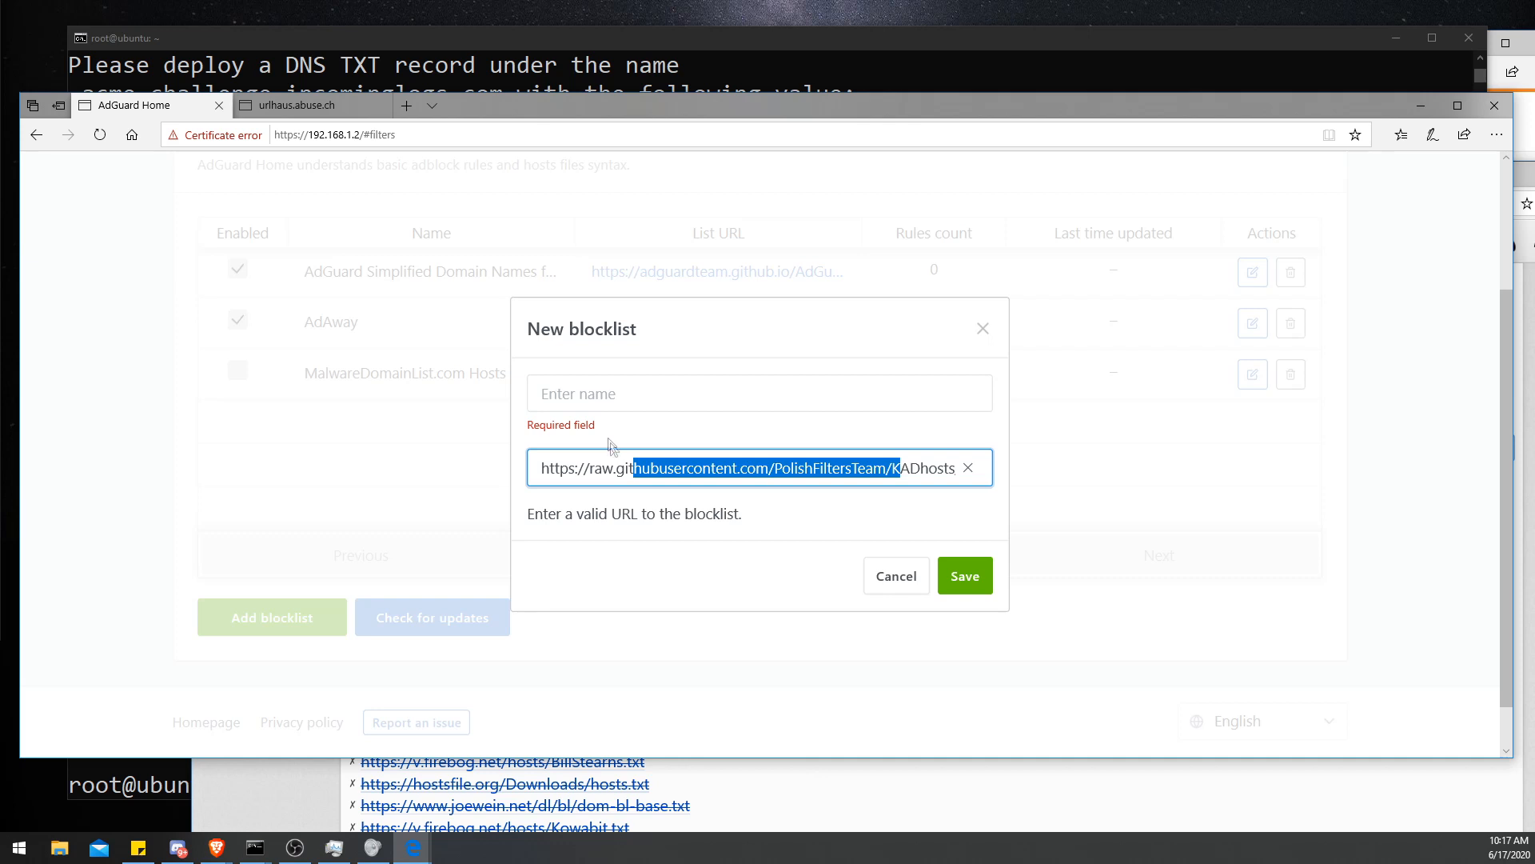
left_click(628, 390)
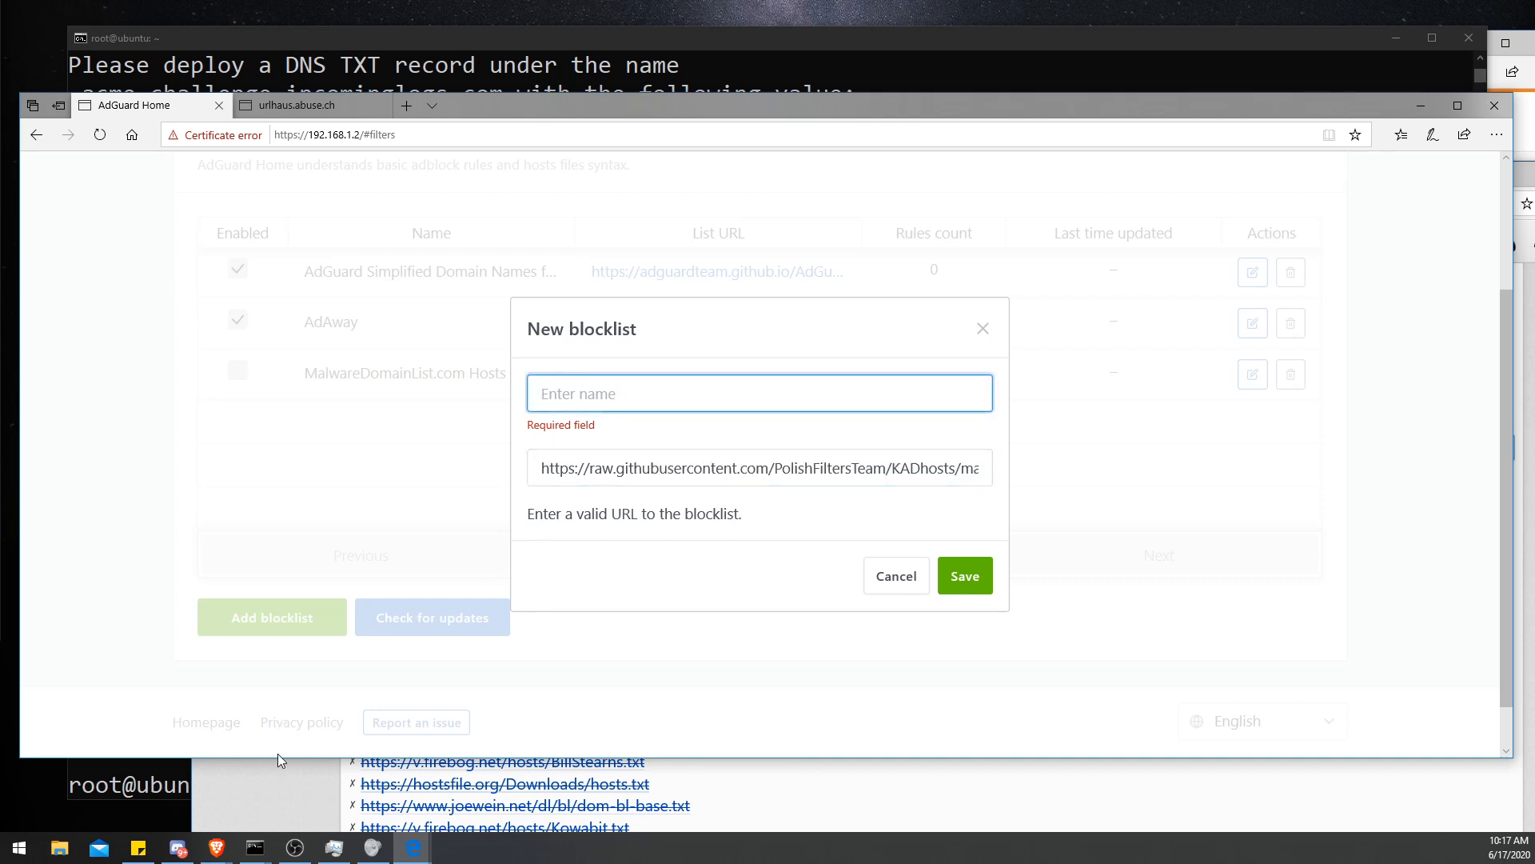
type("F")
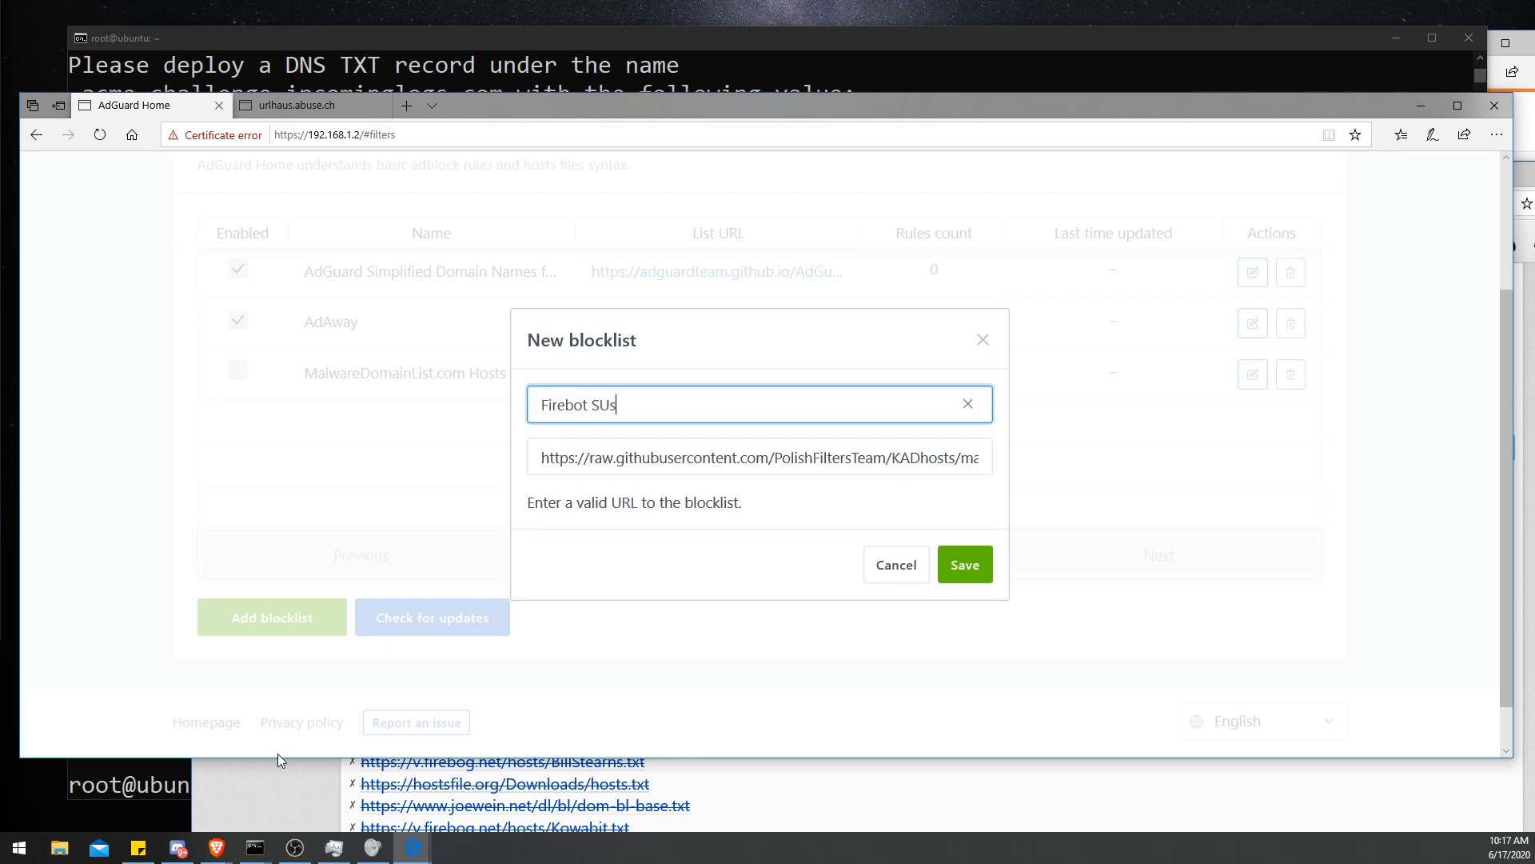
type("irebot Sus 1")
left_click(961, 566)
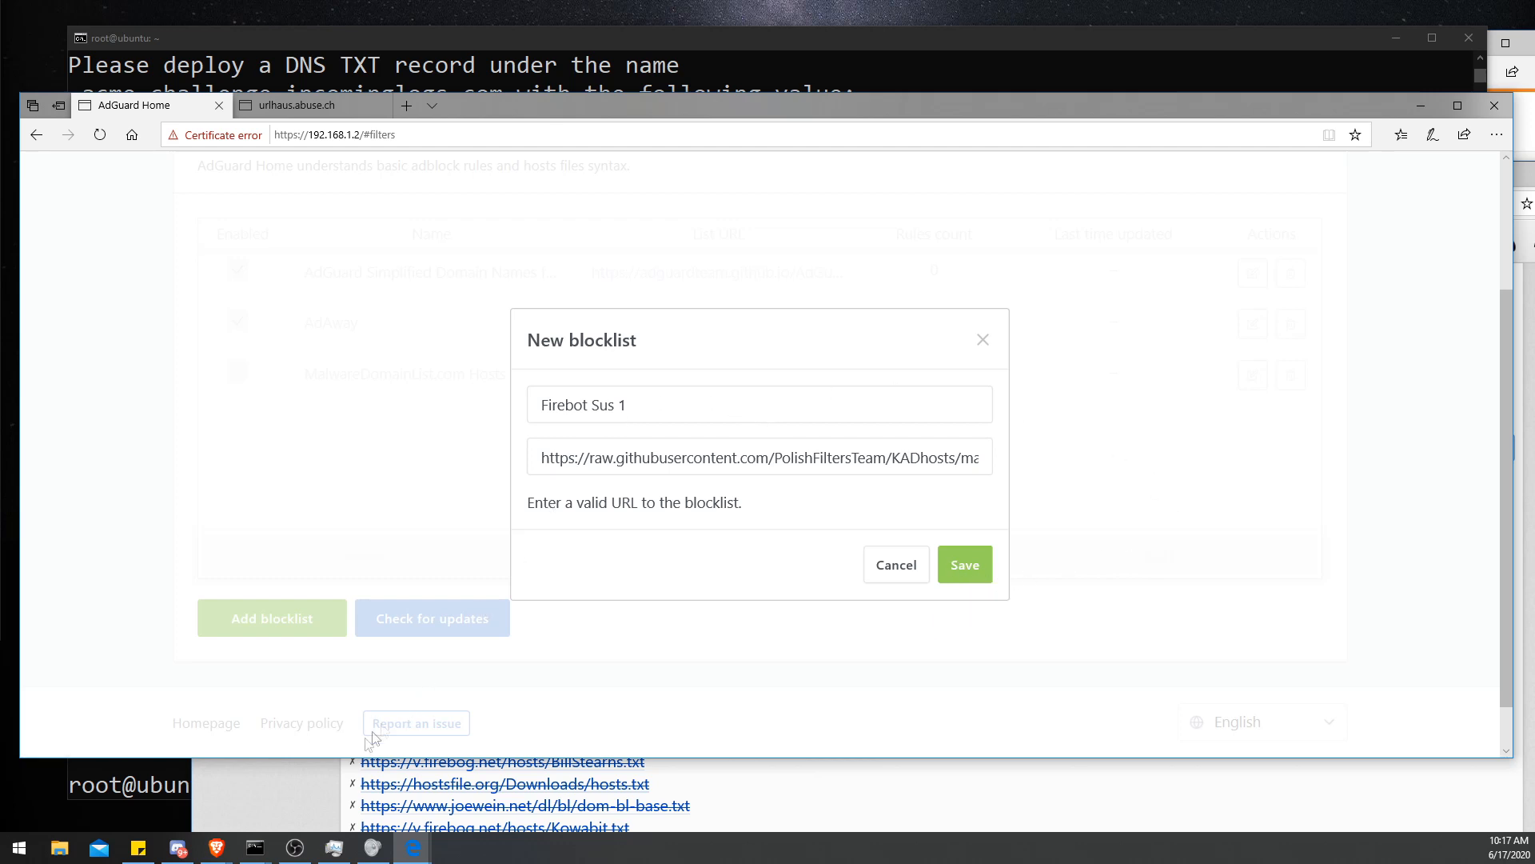
- Close the duplicate Firebog tab and open the KADhosts without controversies list to view its contents
left_click(318, 809)
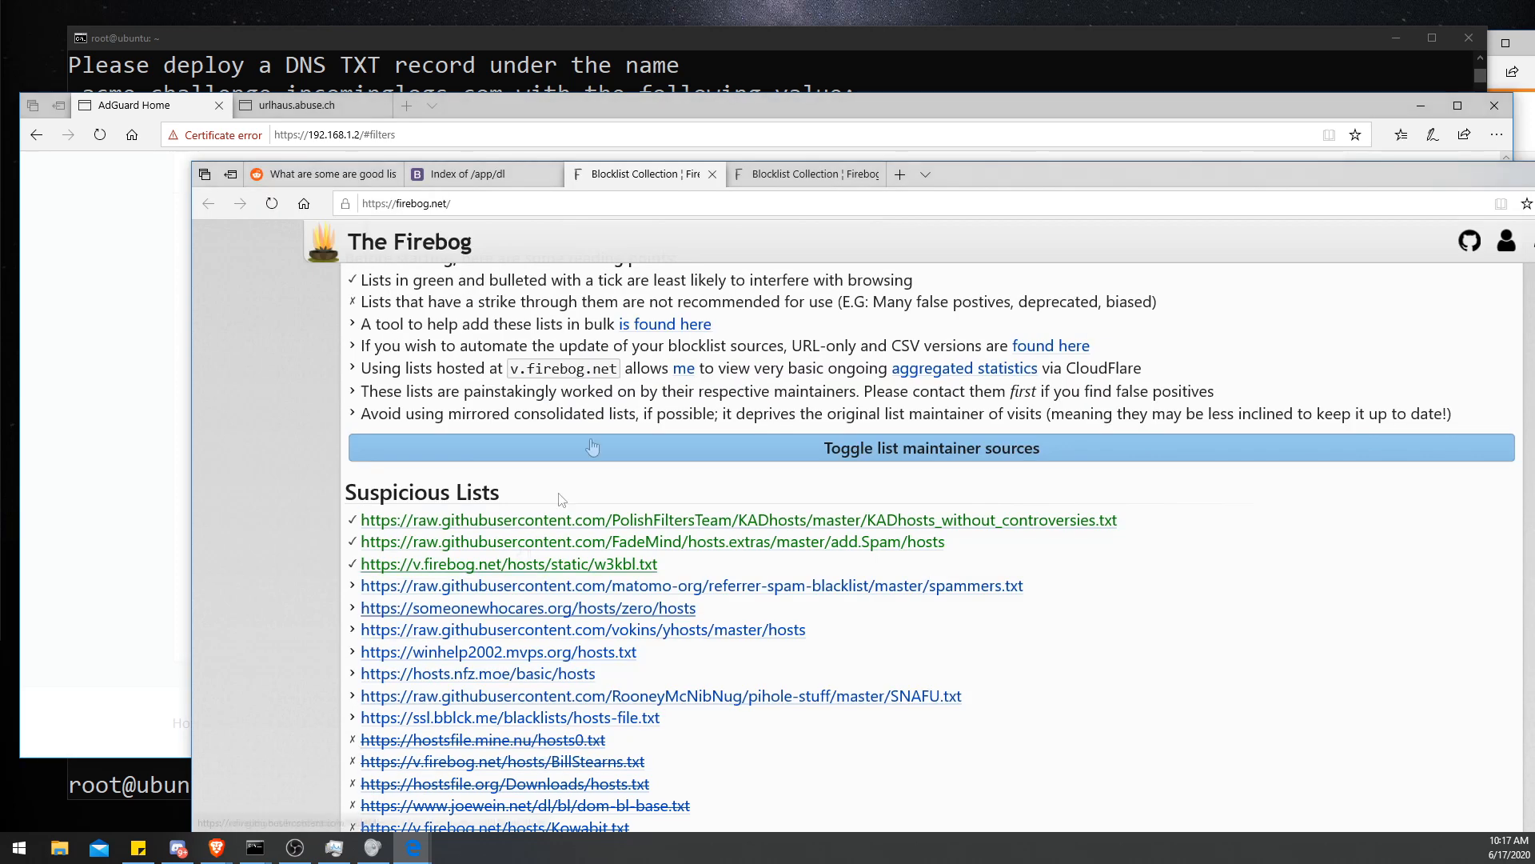
key("ctrl+Tab")
scroll(523, 376, "down", 5)
scroll(525, 374, "down", 3)
scroll(552, 332, "up", 3)
middle_click(810, 176)
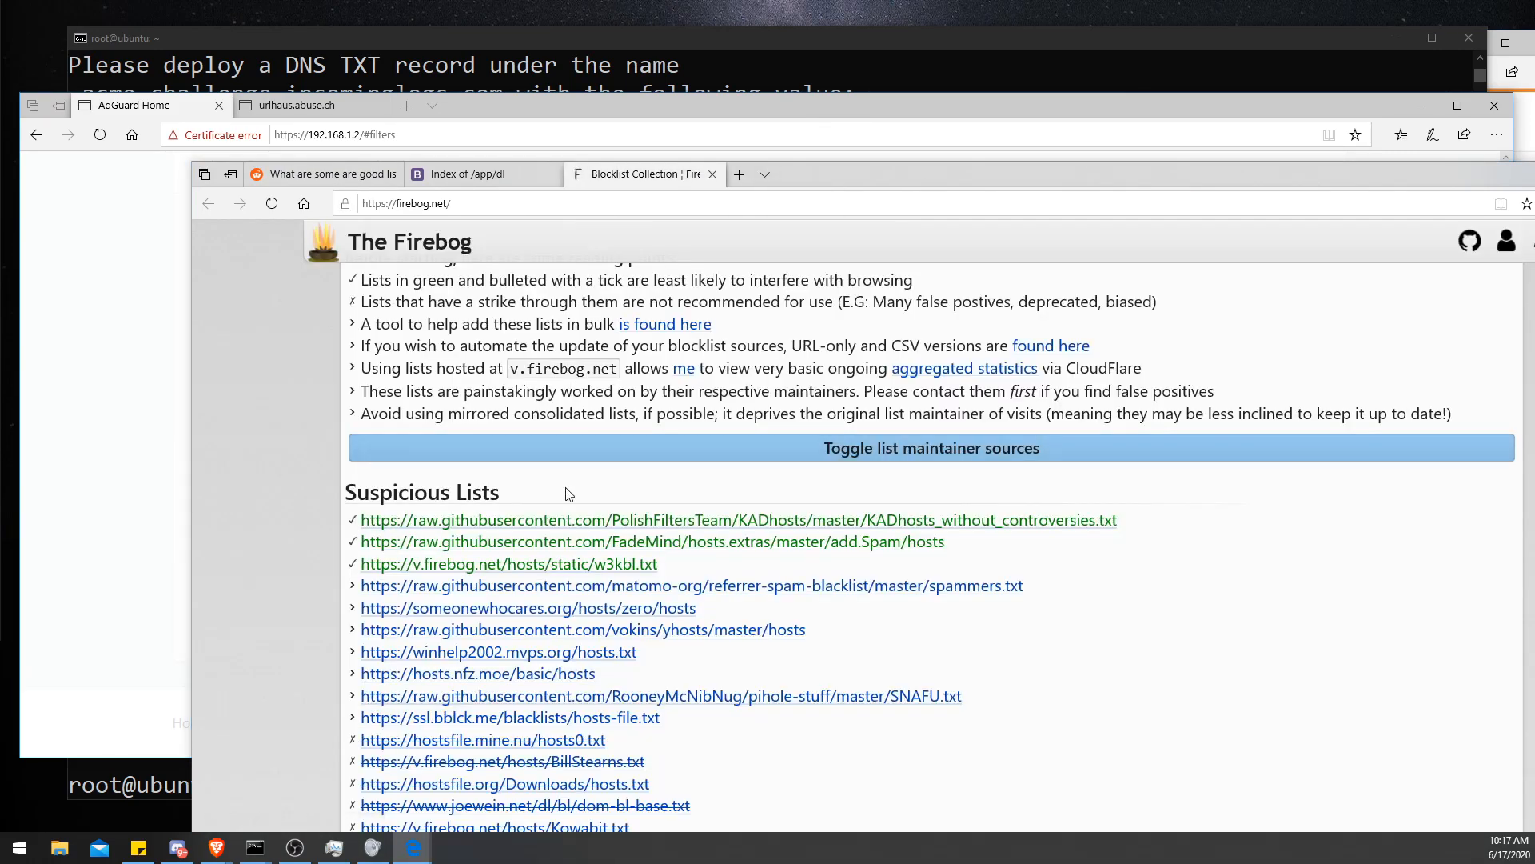
left_click(580, 520)
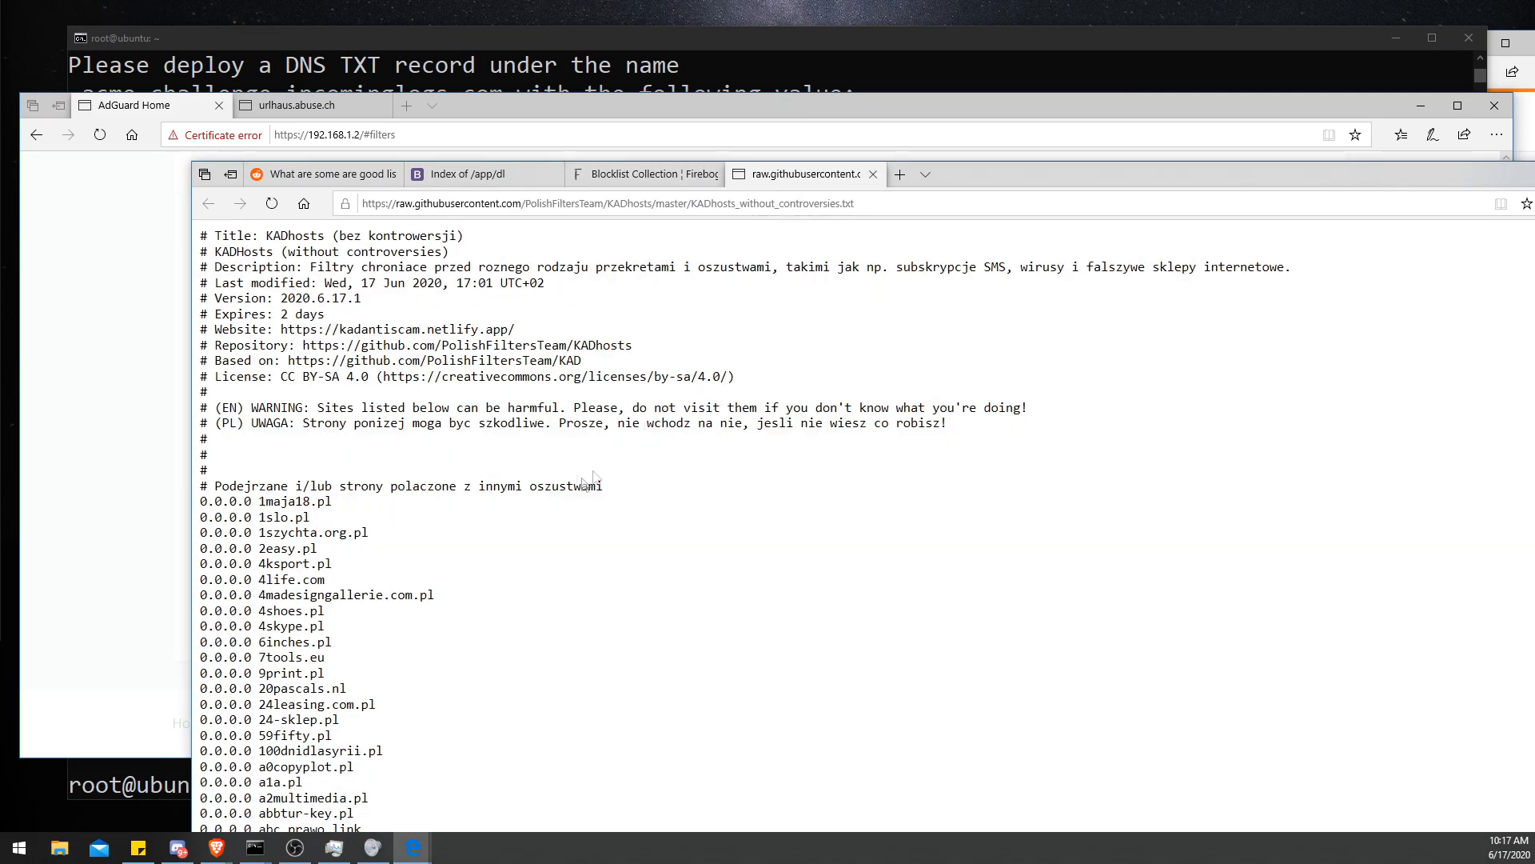
left_click_drag(1068, 185, 1111, 117)
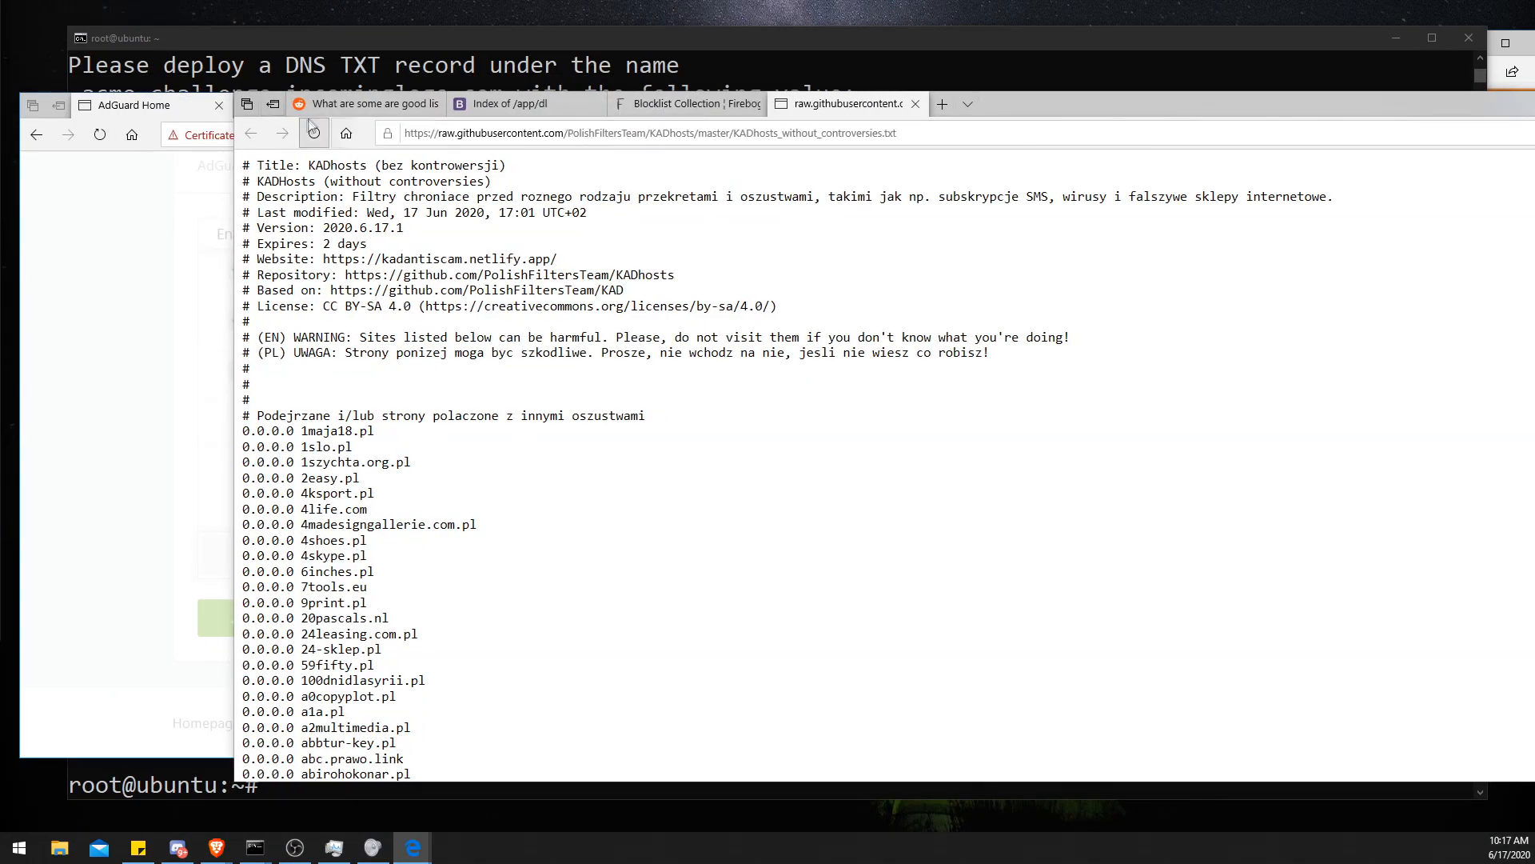
- Retry adding the Firebot Sus 1 blocklist with the pasted KADhosts URL
left_click(111, 294)
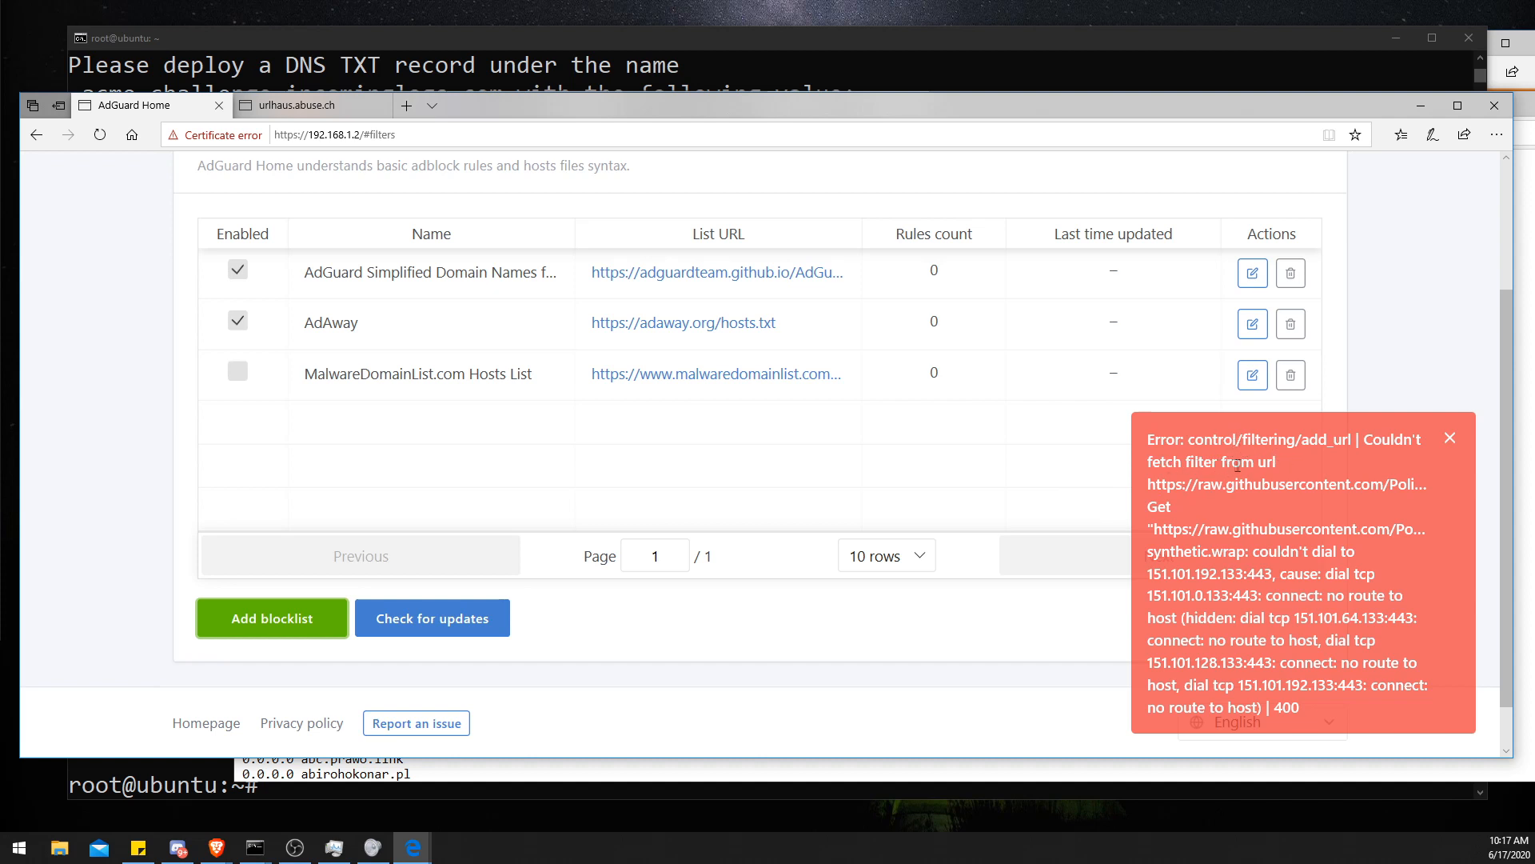
left_click_drag(1268, 569, 1334, 663)
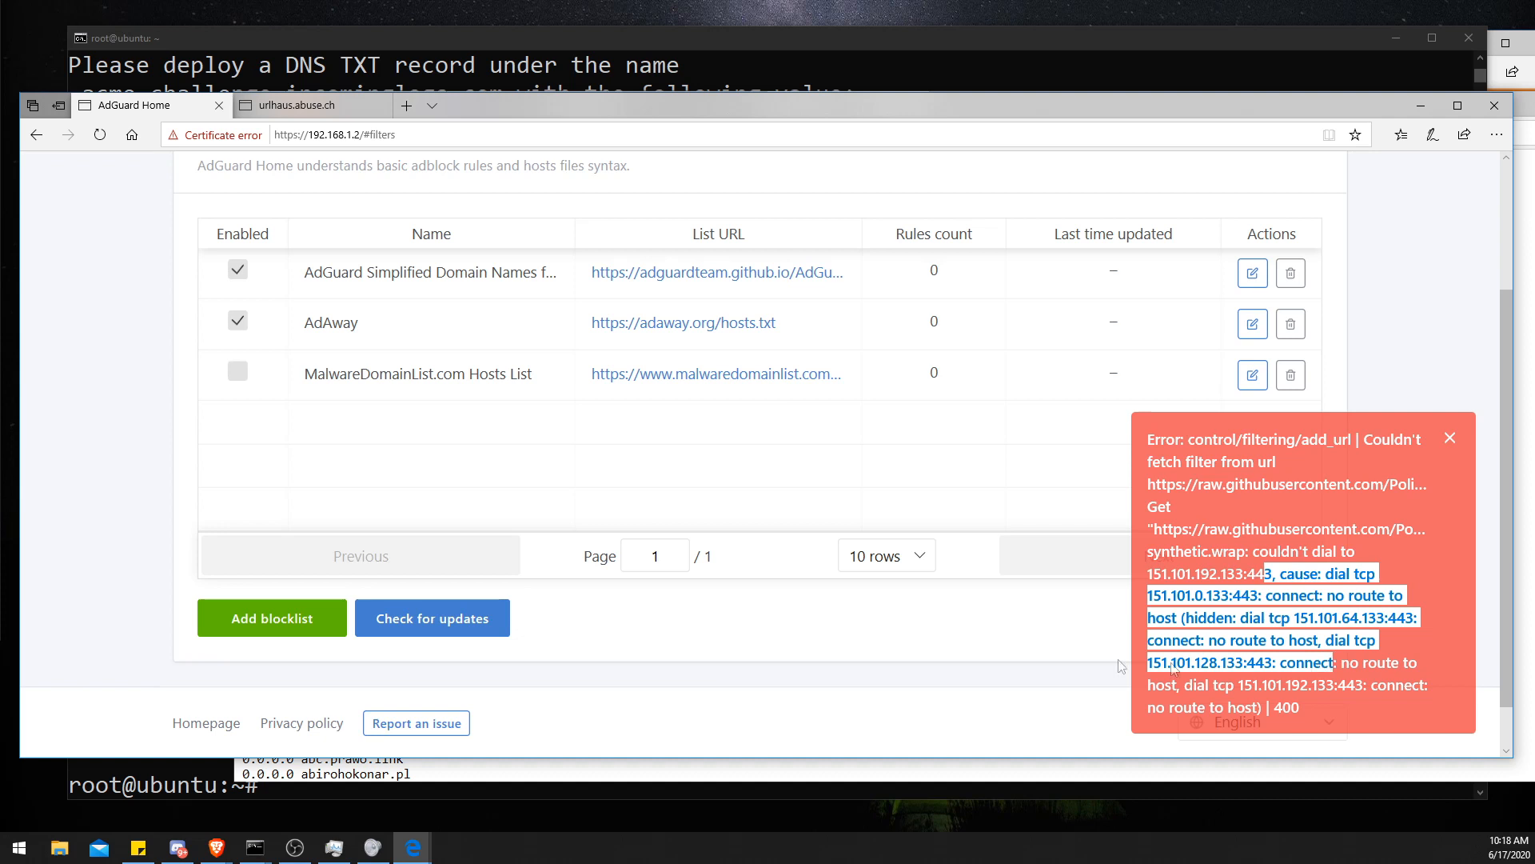
left_click(342, 619)
left_click(656, 456)
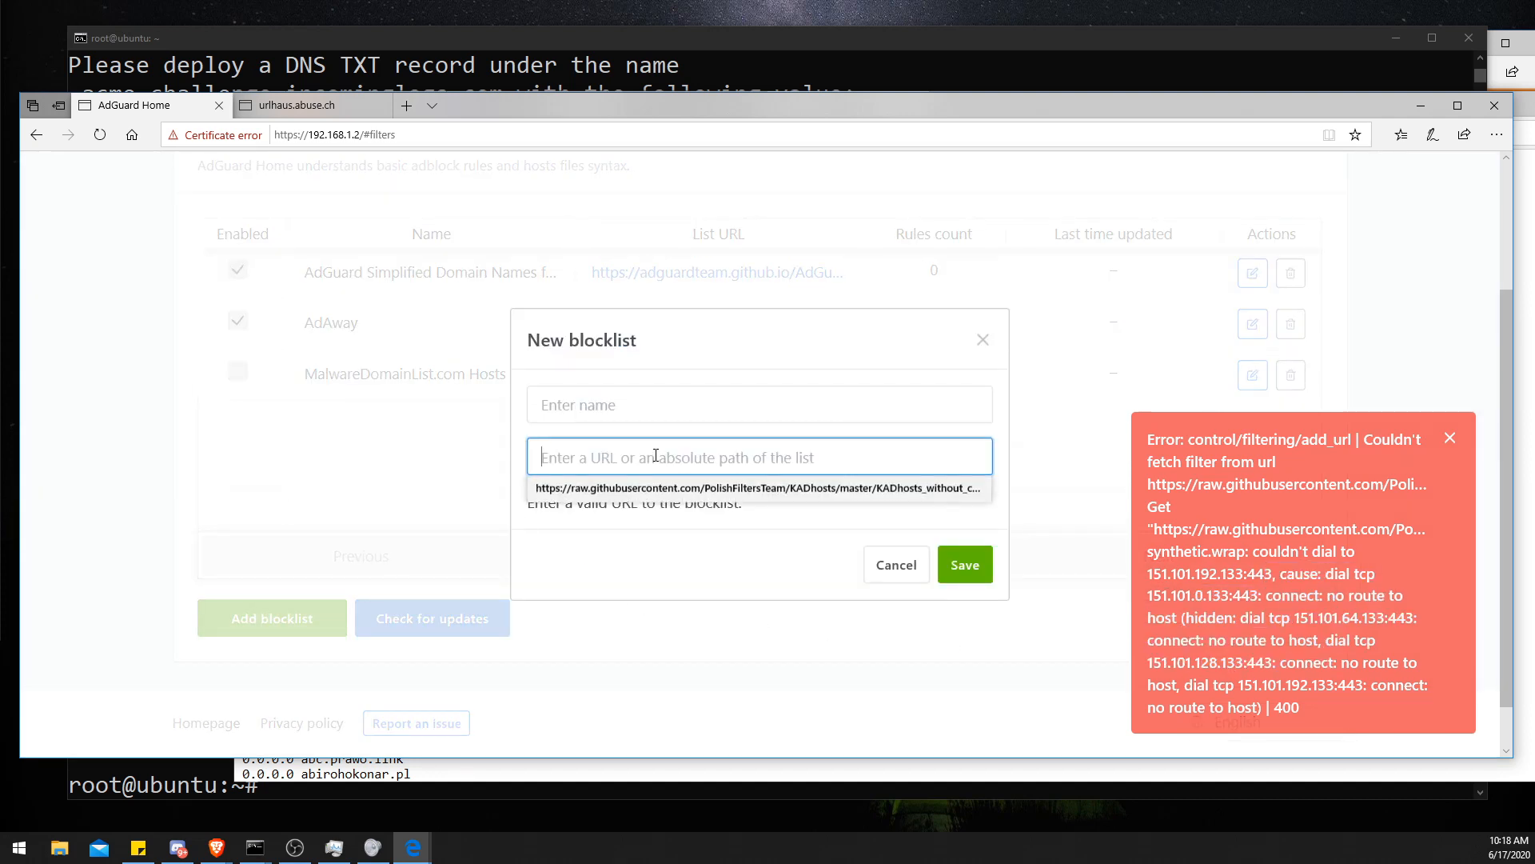
key("ctrl+v")
left_click_drag(829, 464, 442, 475)
left_click(565, 452)
left_click(623, 410)
left_click(617, 434)
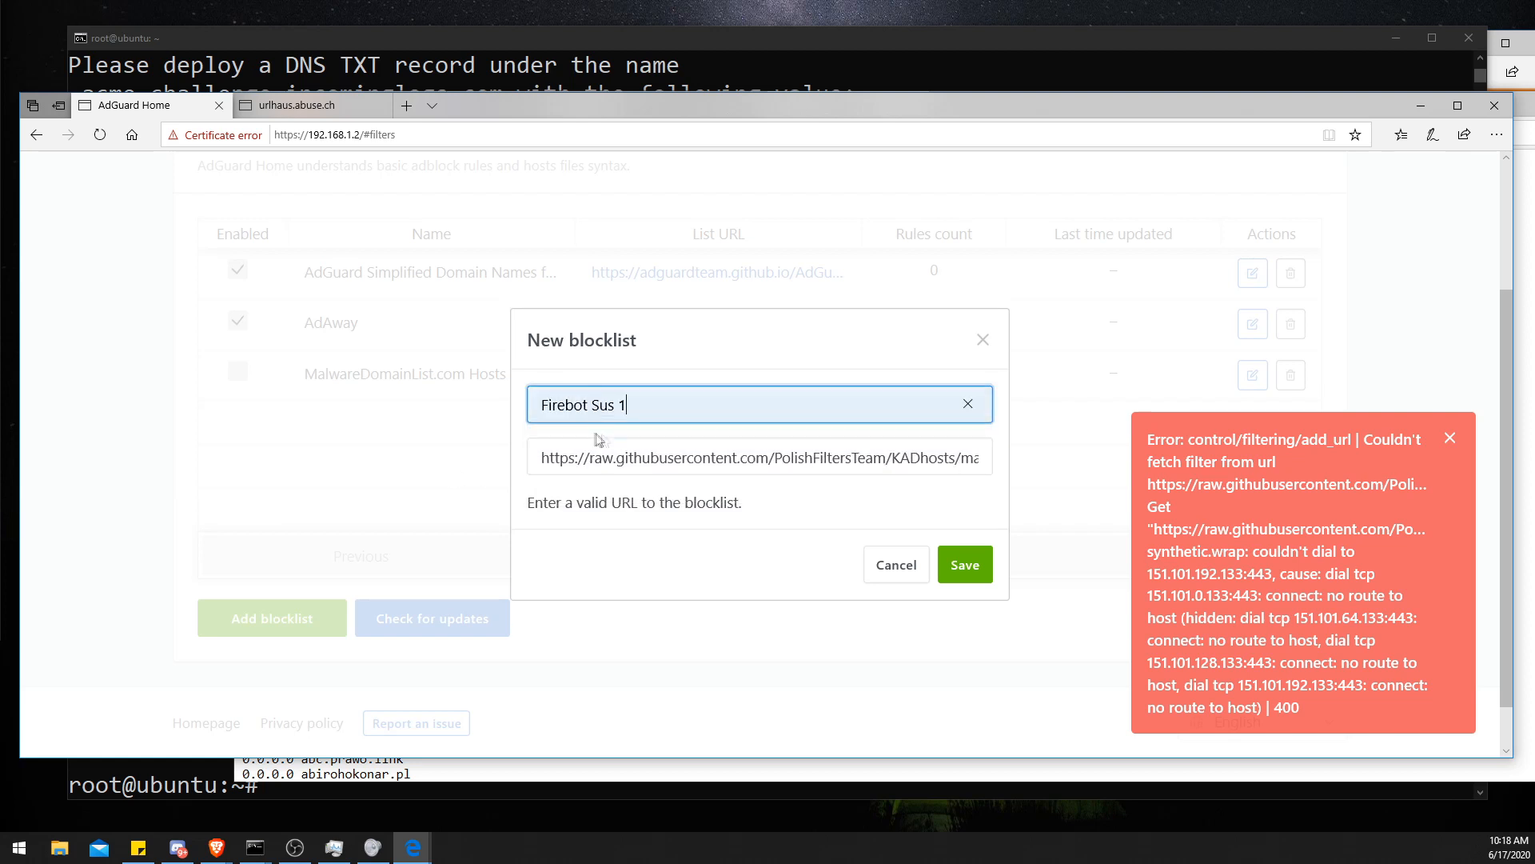
left_click(957, 565)
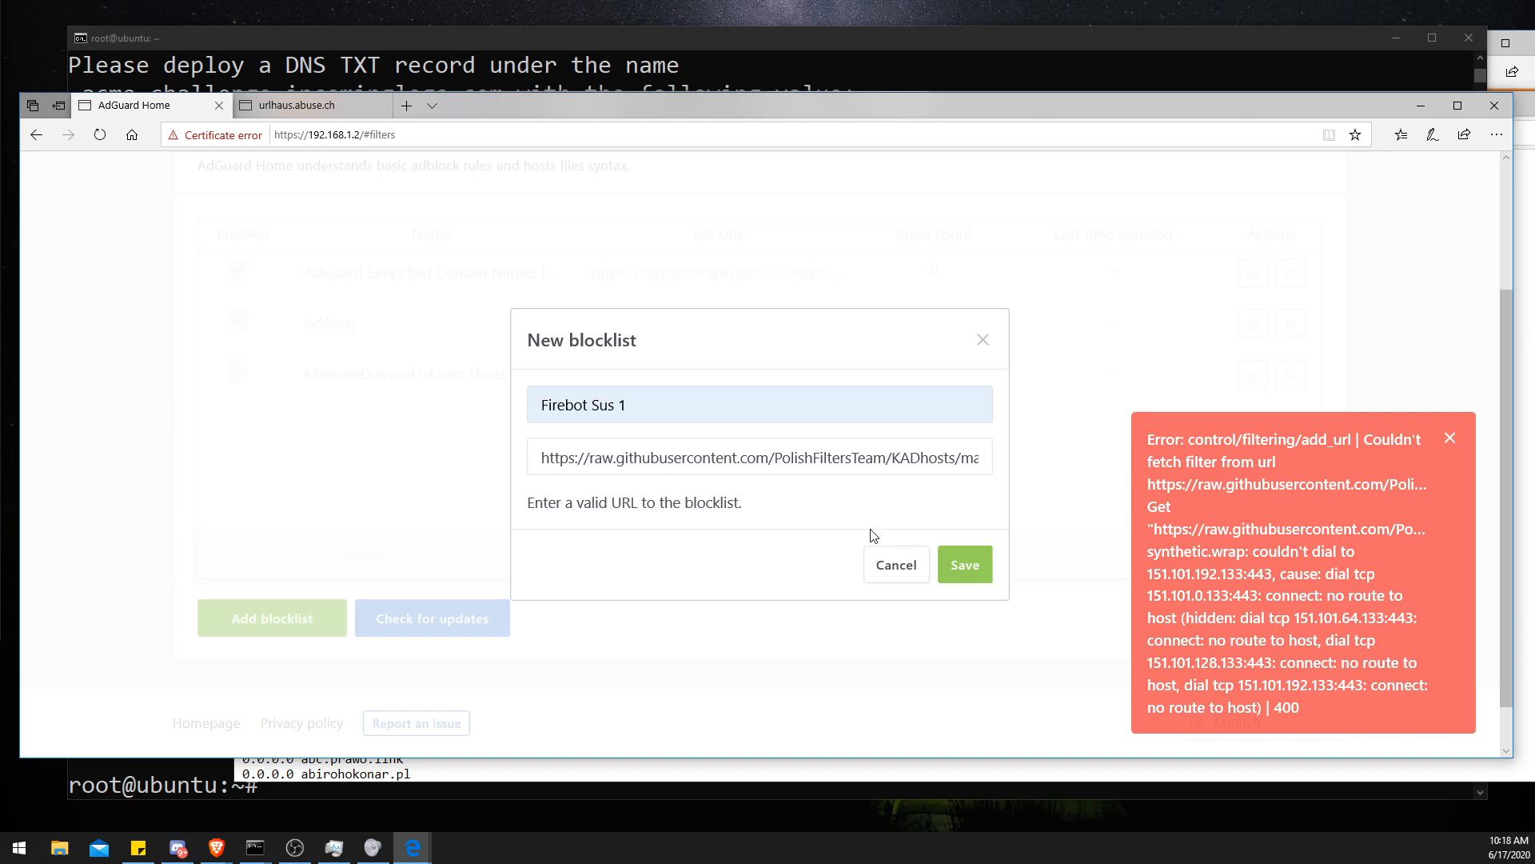
- Check the full KADhosts URL in the blocklist field and try saving the blocklist again
left_click_drag(924, 460, 1128, 472)
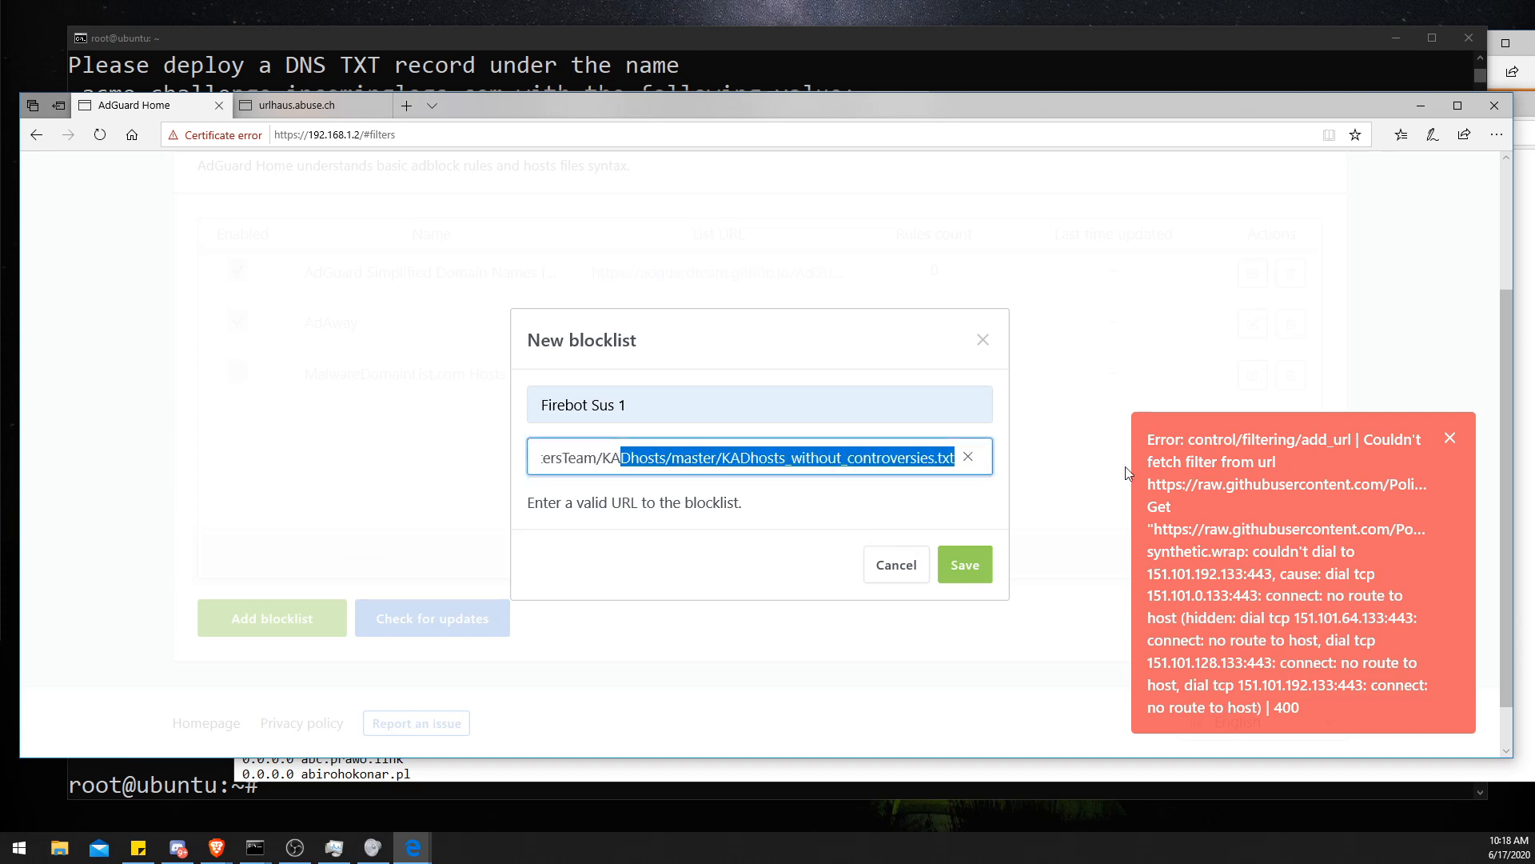
left_click(954, 464)
left_click_drag(620, 459, 399, 449)
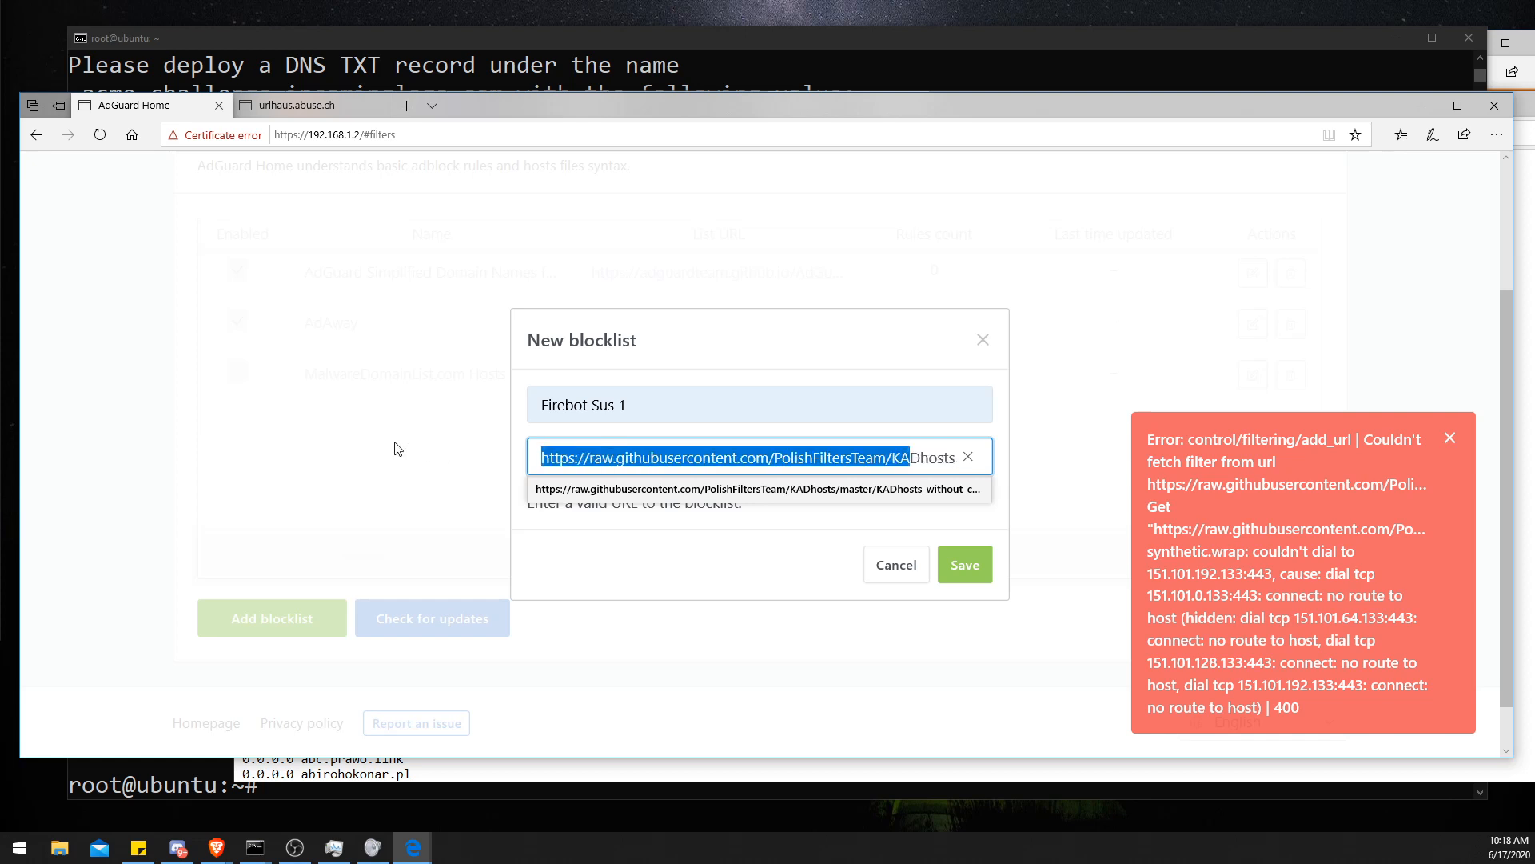
left_click(531, 460)
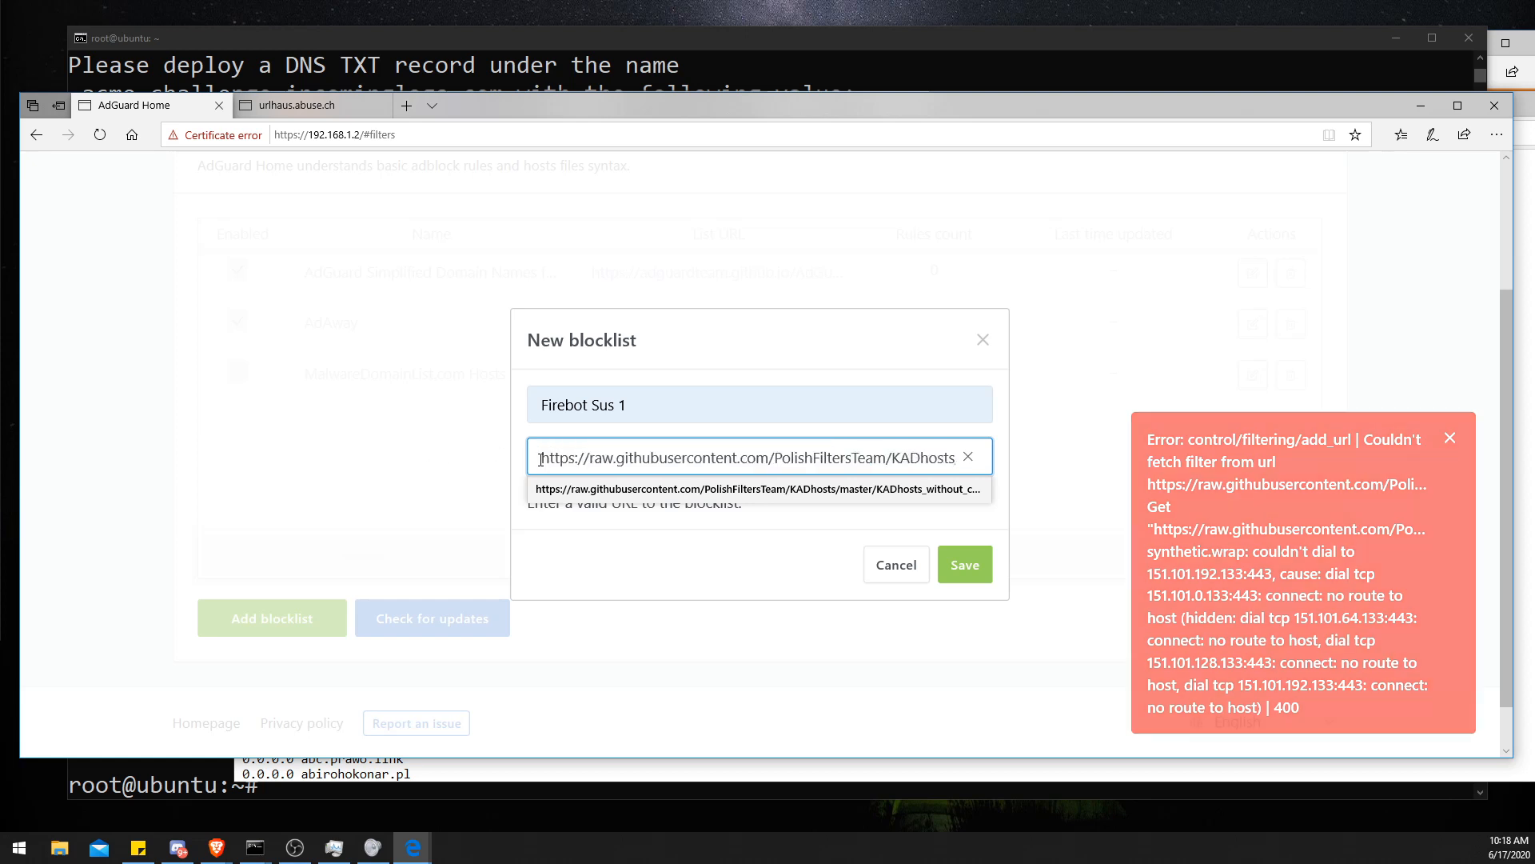
left_click(694, 572)
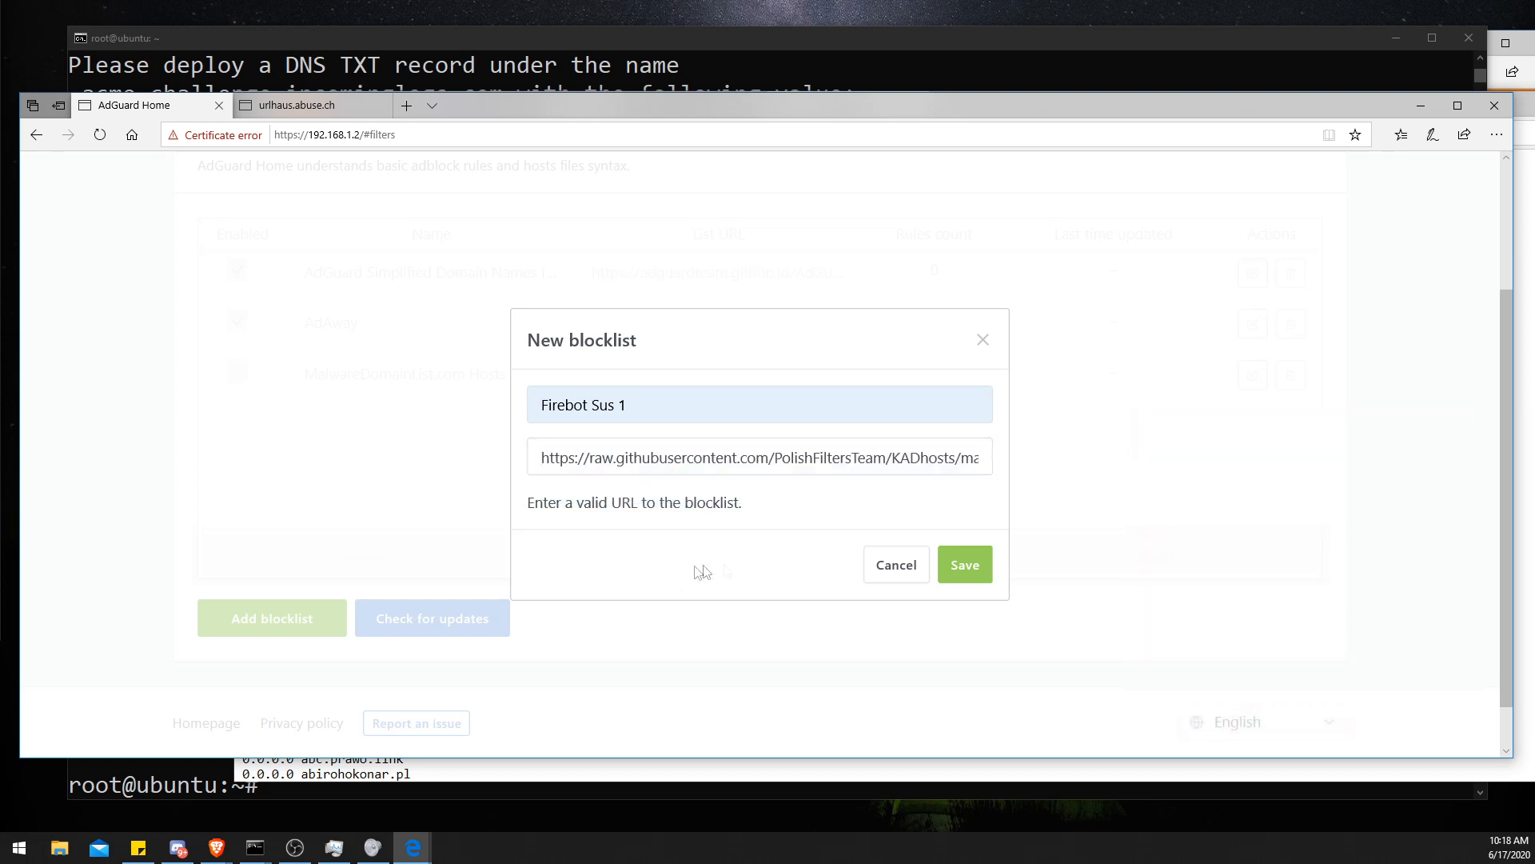
left_click(969, 582)
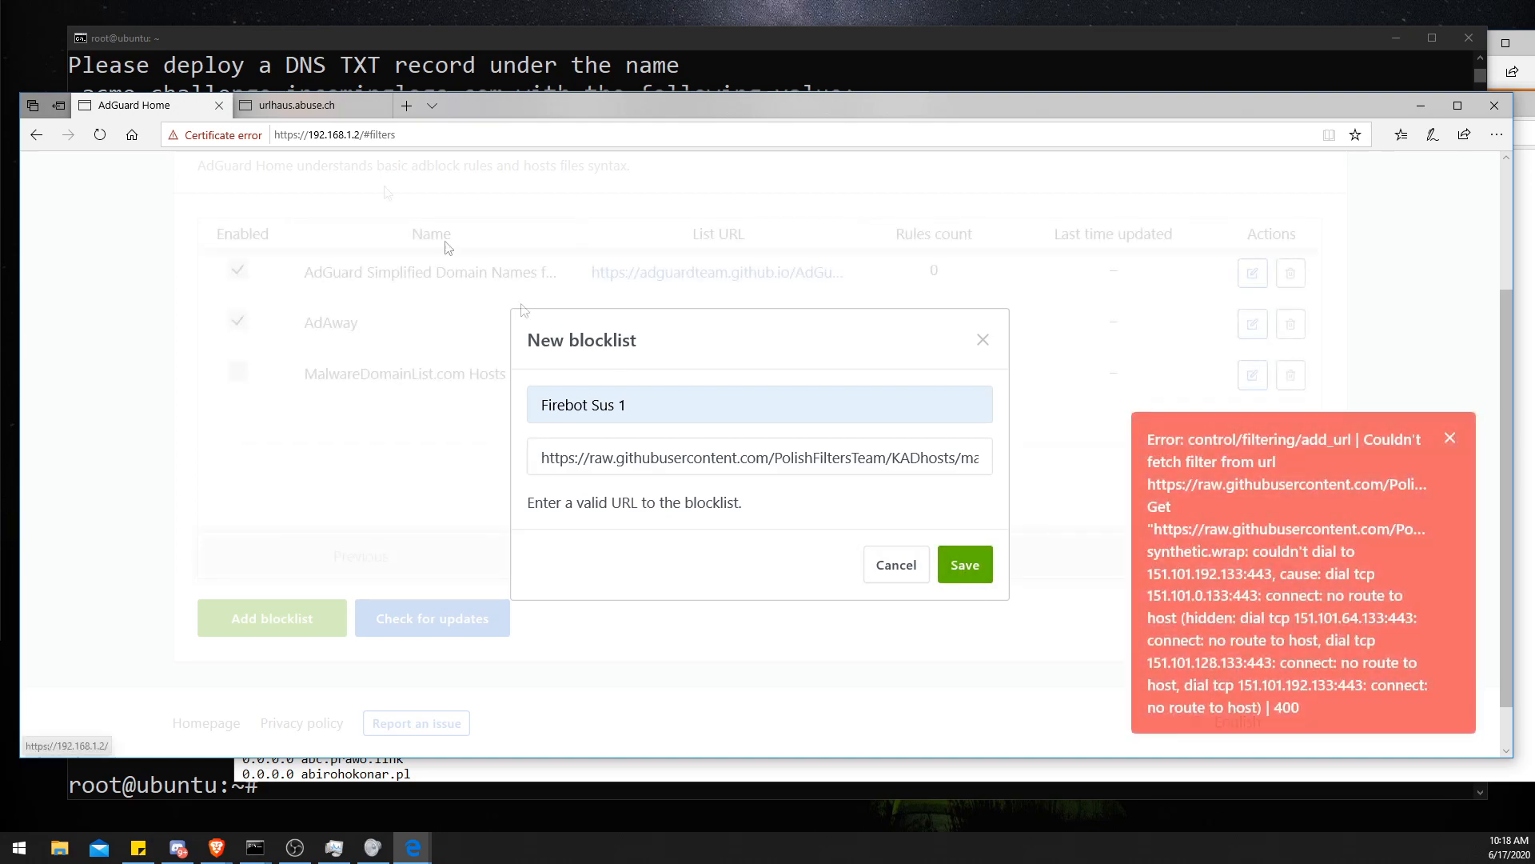
- Copy the v.firebog.net w3kbl.txt URL from Firebog's suspicious lists and return to the new blocklist dialog
left_click_drag(492, 98, 472, 164)
left_click(640, 103)
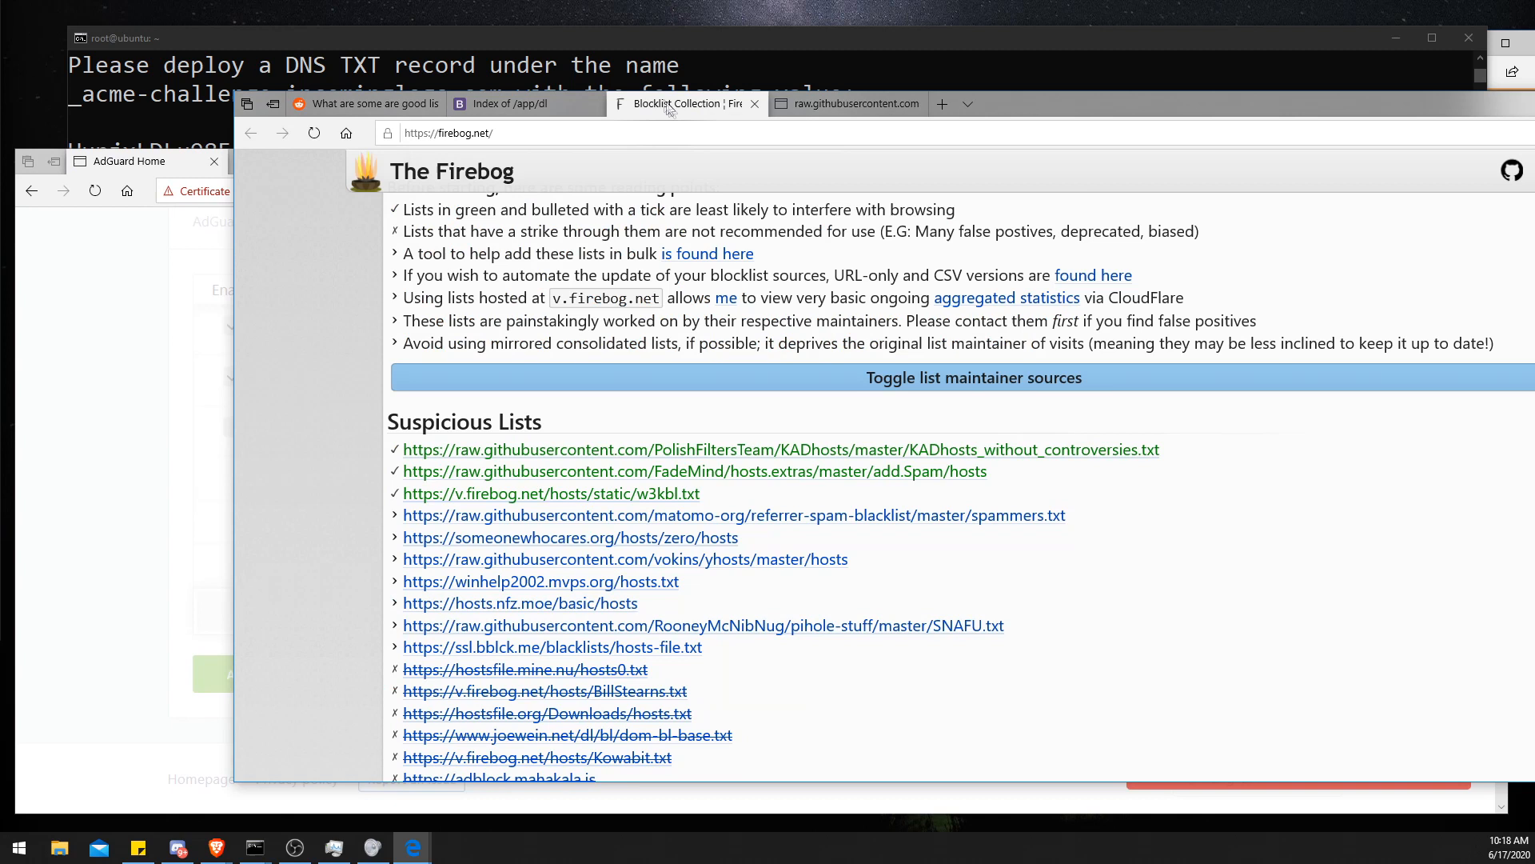
left_click_drag(703, 494, 402, 497)
key("ctrl+c")
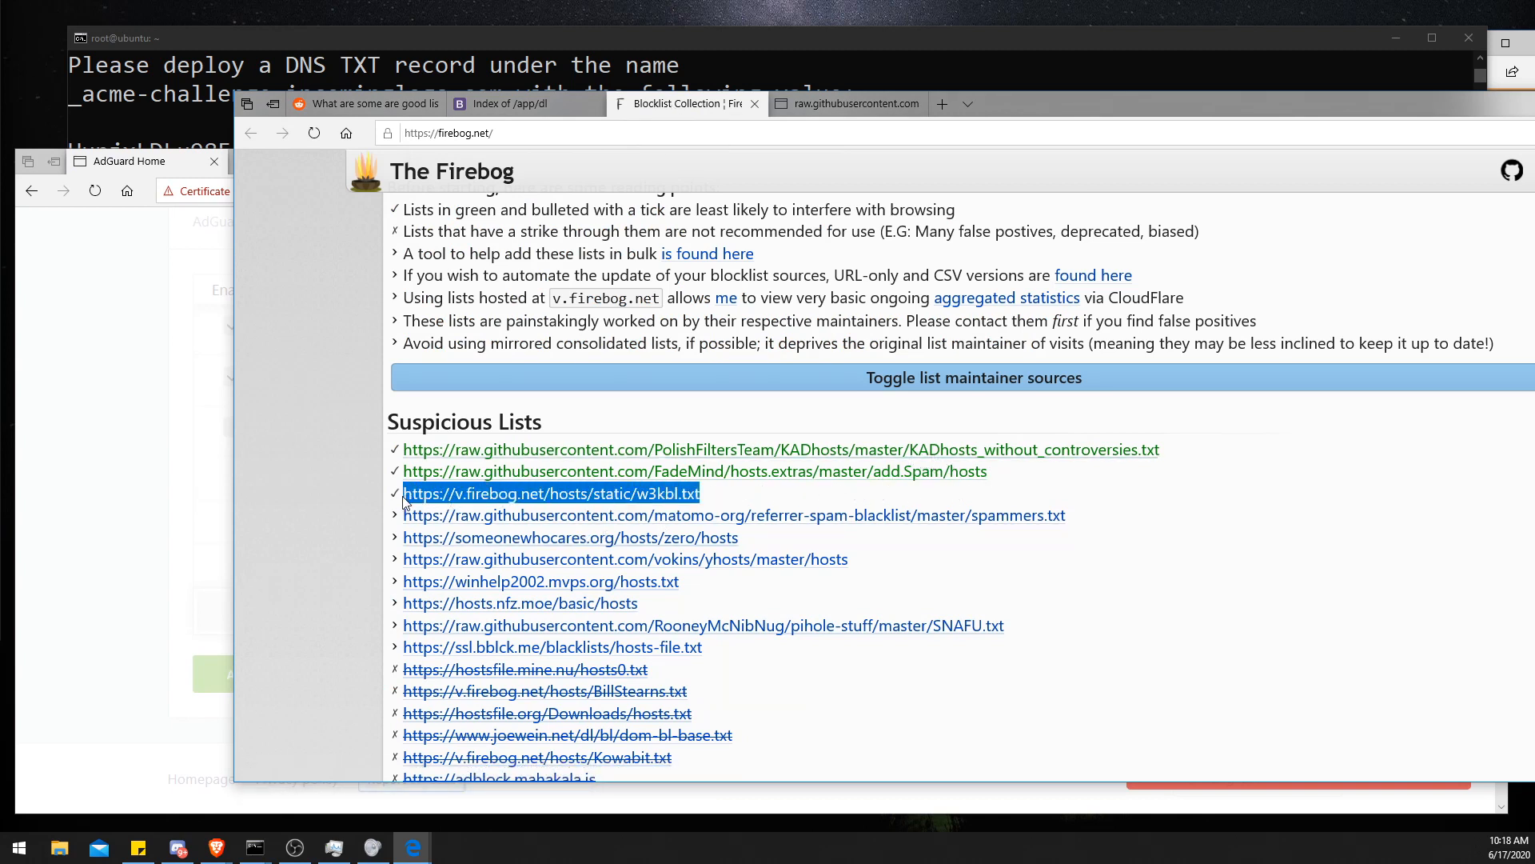
left_click(216, 496)
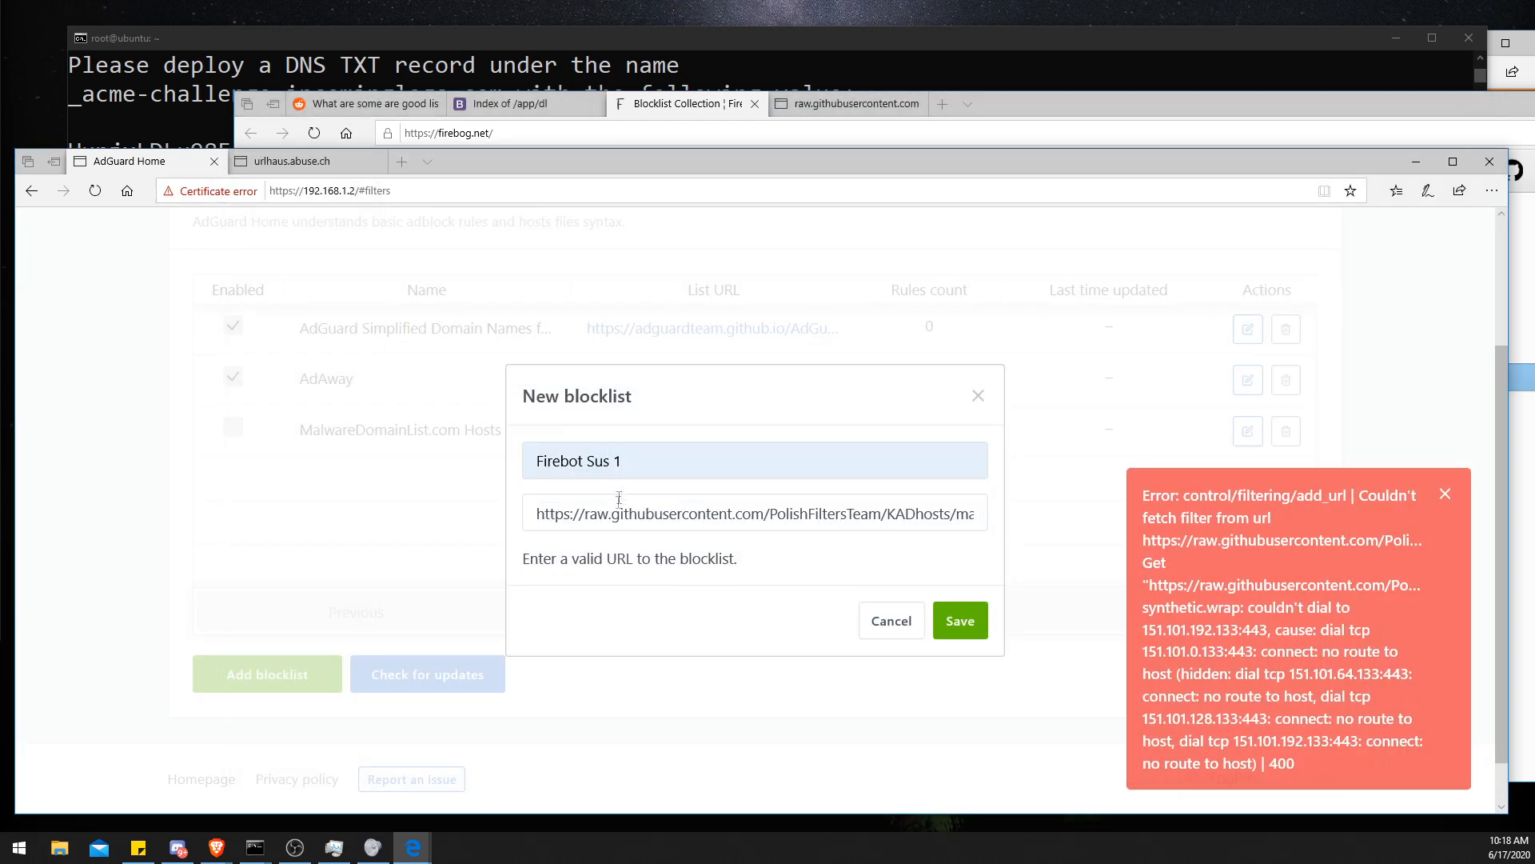
- Replace the blocklist URL with the v.firebog.net w3kbl.txt URL, save the Firebot Sus 1 blocklist and dismiss the notifications
triple_click(617, 517)
key("ctrl+v")
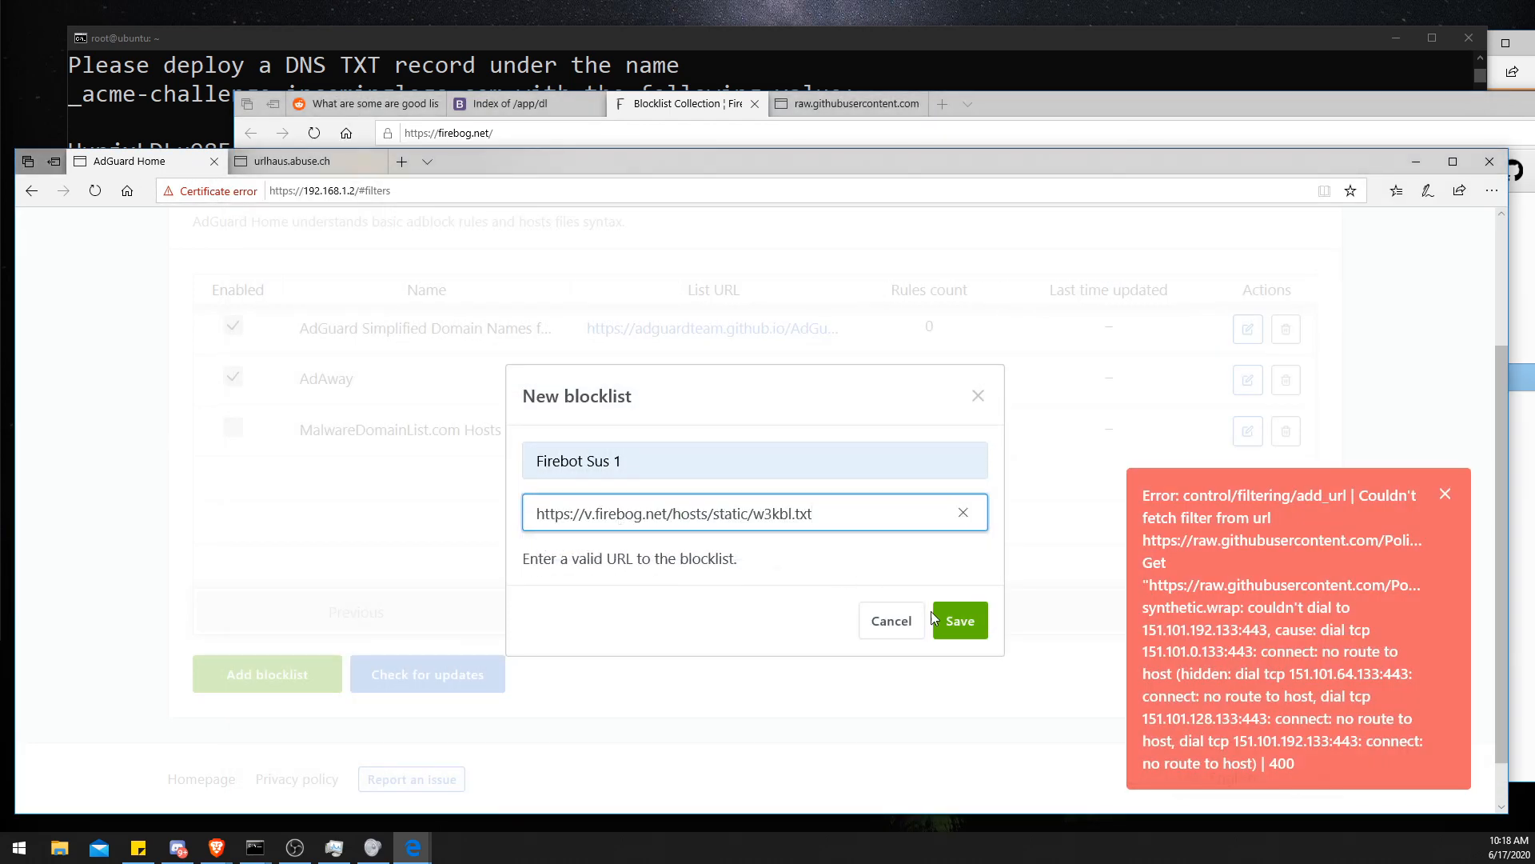
left_click(527, 510)
left_click(960, 619)
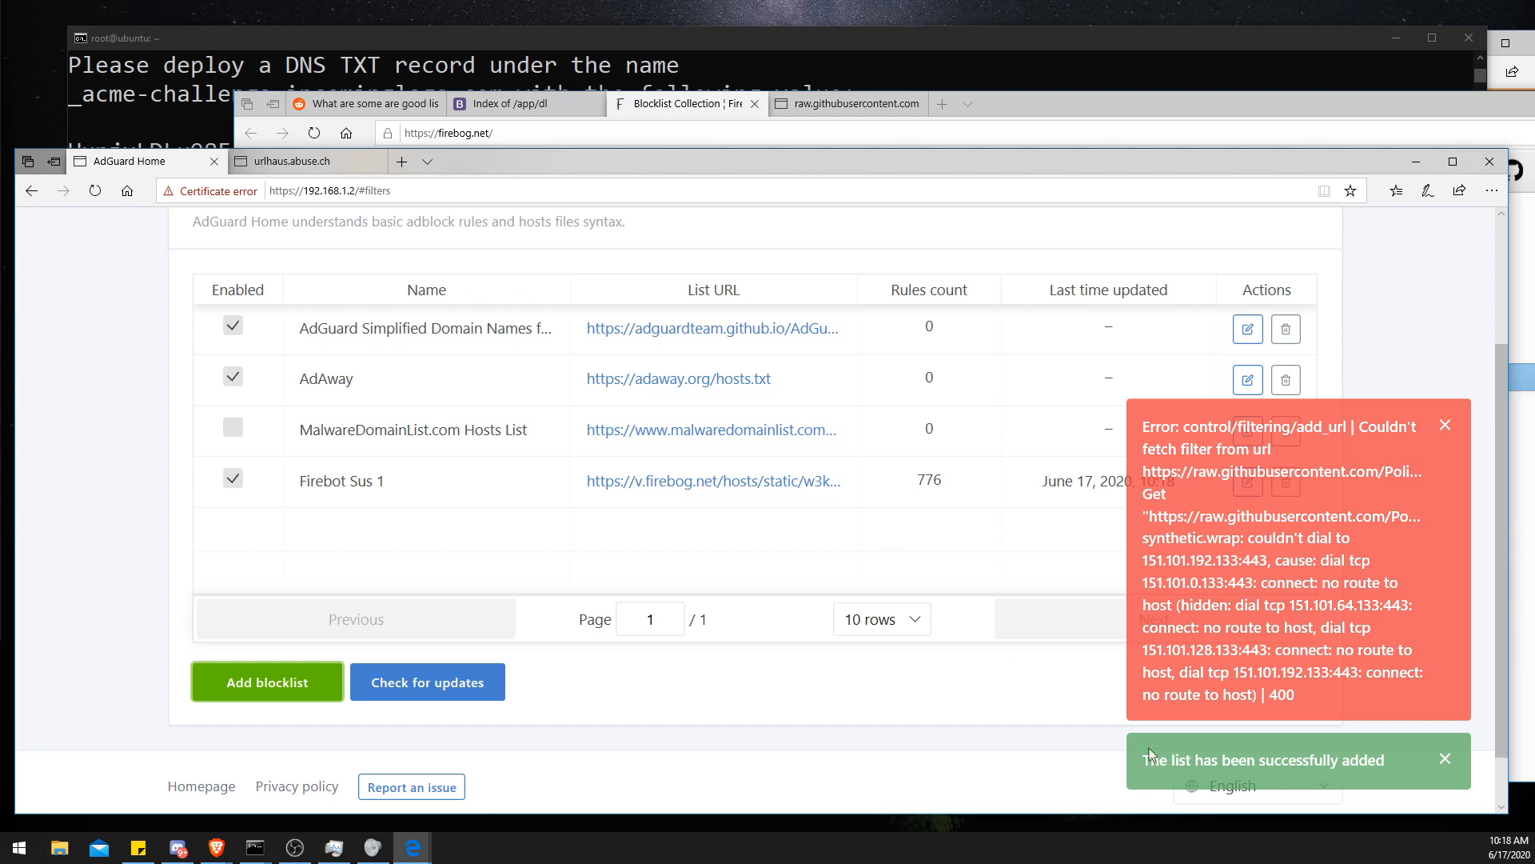
left_click(1445, 424)
left_click(1445, 758)
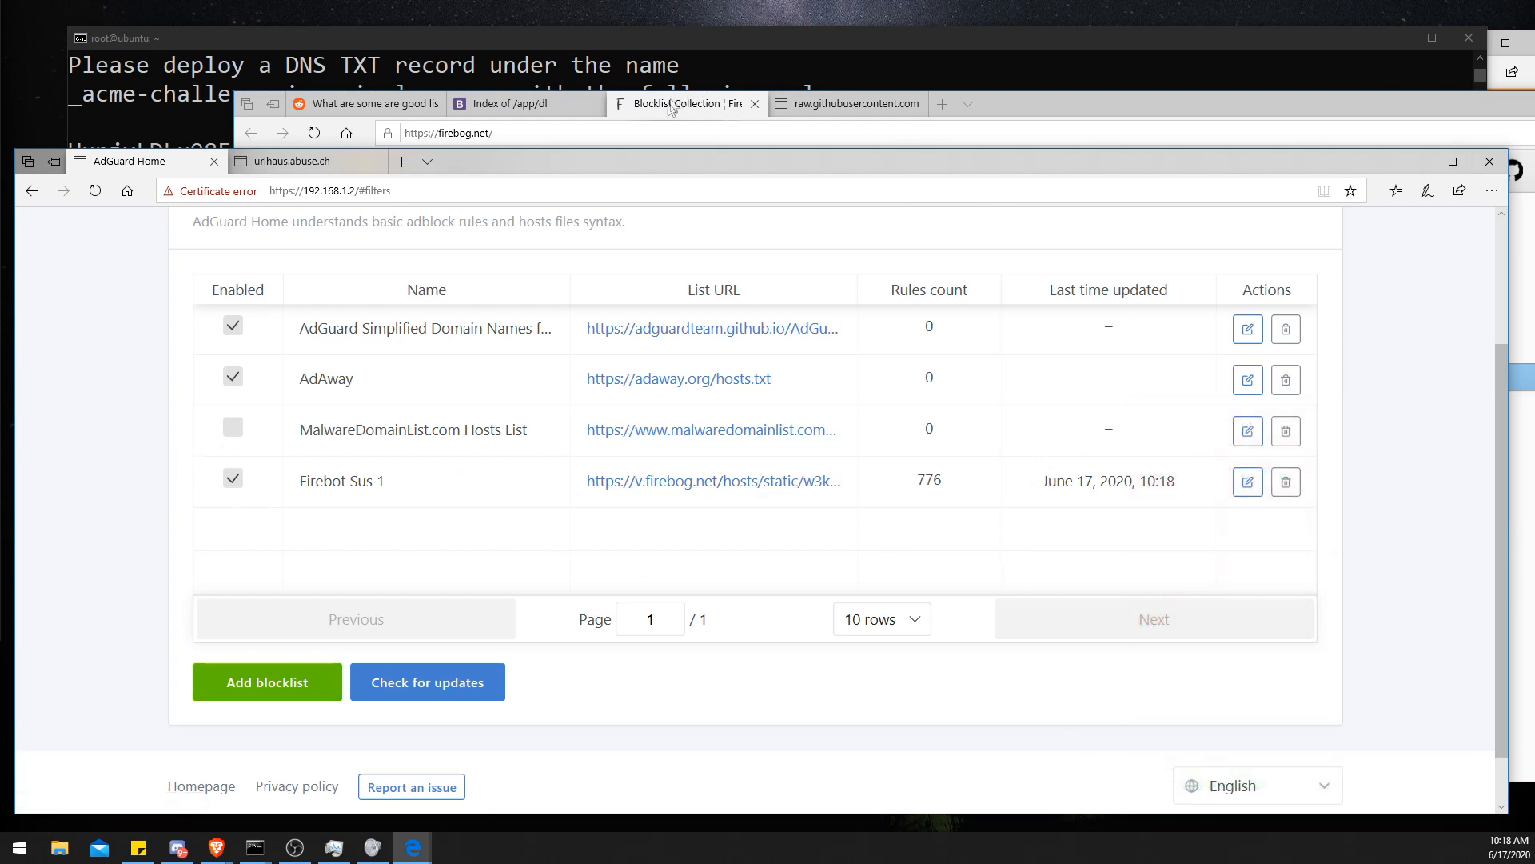
- Browse Firebog's Advertising, Tracking & Telemetry and Malicious list sections, then return to AdGuard Home
left_click(674, 107)
scroll(539, 408, "down", 7)
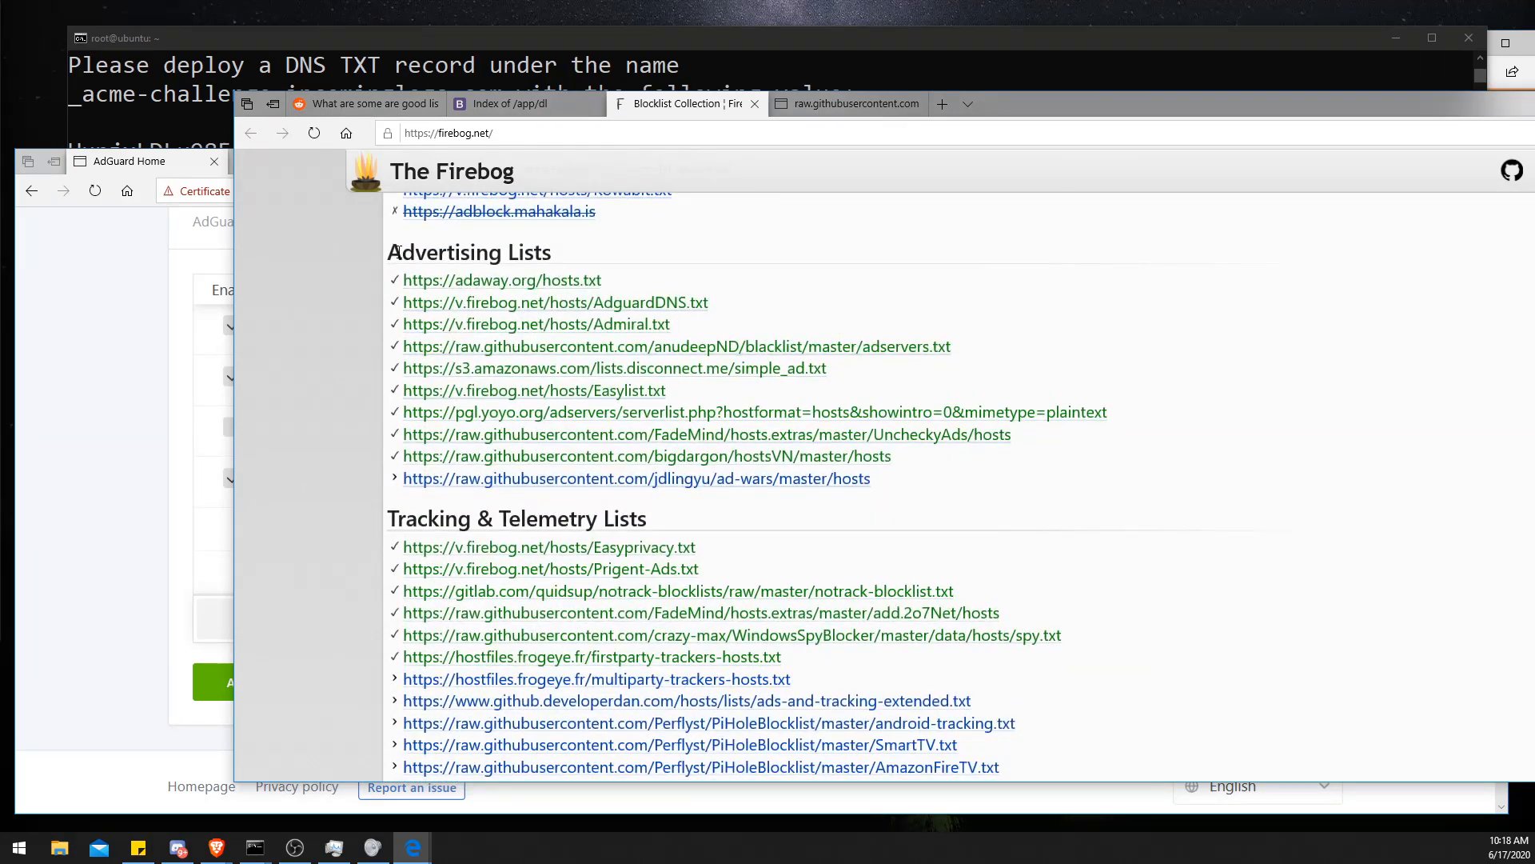
left_click_drag(402, 253, 504, 256)
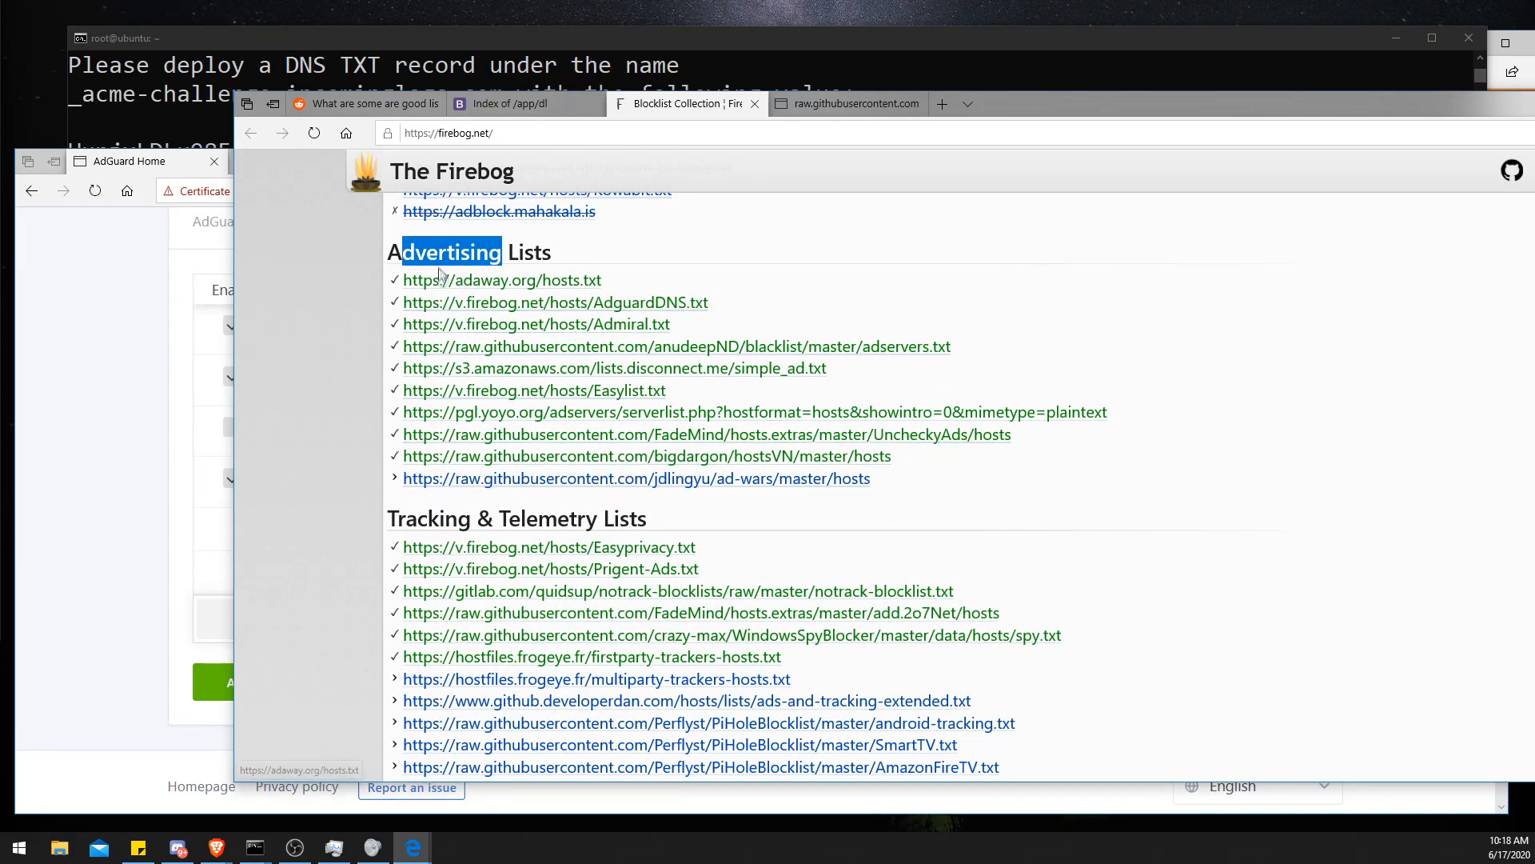
left_click_drag(397, 518, 495, 519)
left_click(494, 518)
scroll(495, 518, "down", 6)
left_click_drag(434, 357, 627, 385)
left_click(275, 513)
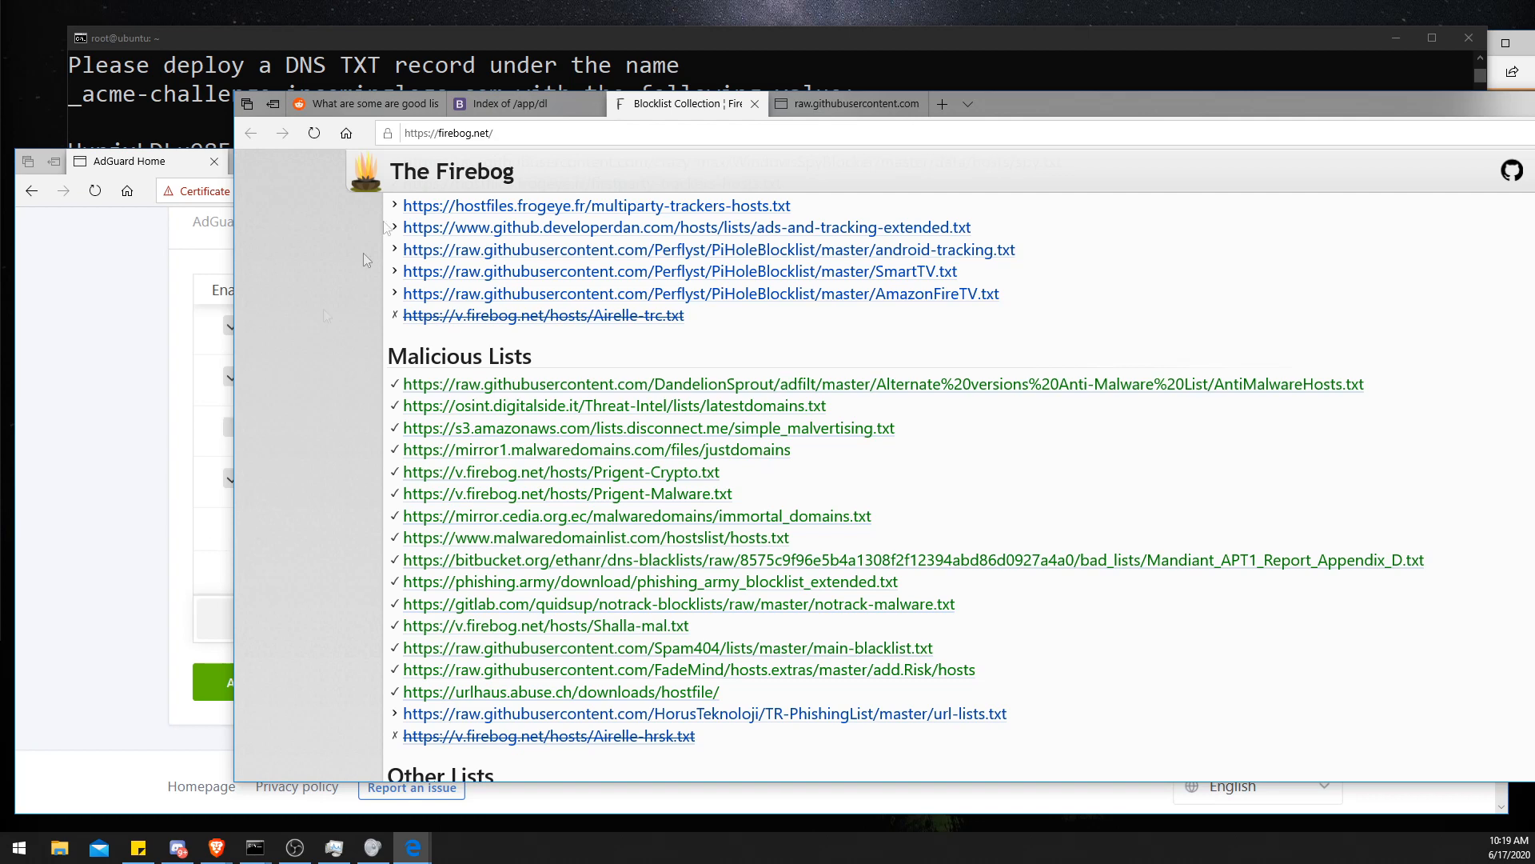
left_click(114, 377)
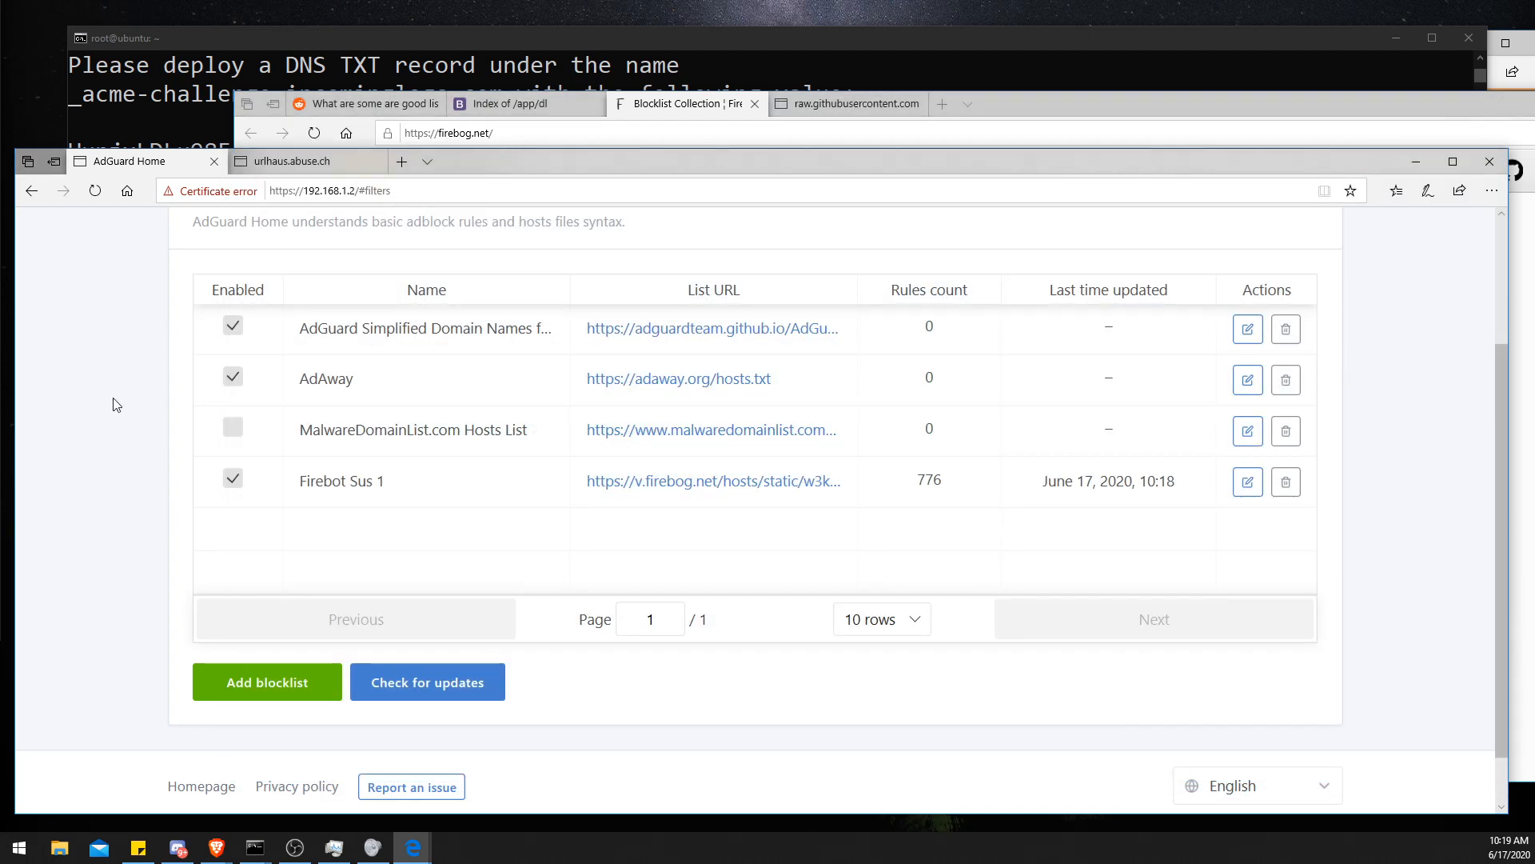
- Check all the DNS blocklists for updates
scroll(117, 406, "down", 2)
scroll(116, 407, "up", 3)
scroll(116, 407, "down", 3)
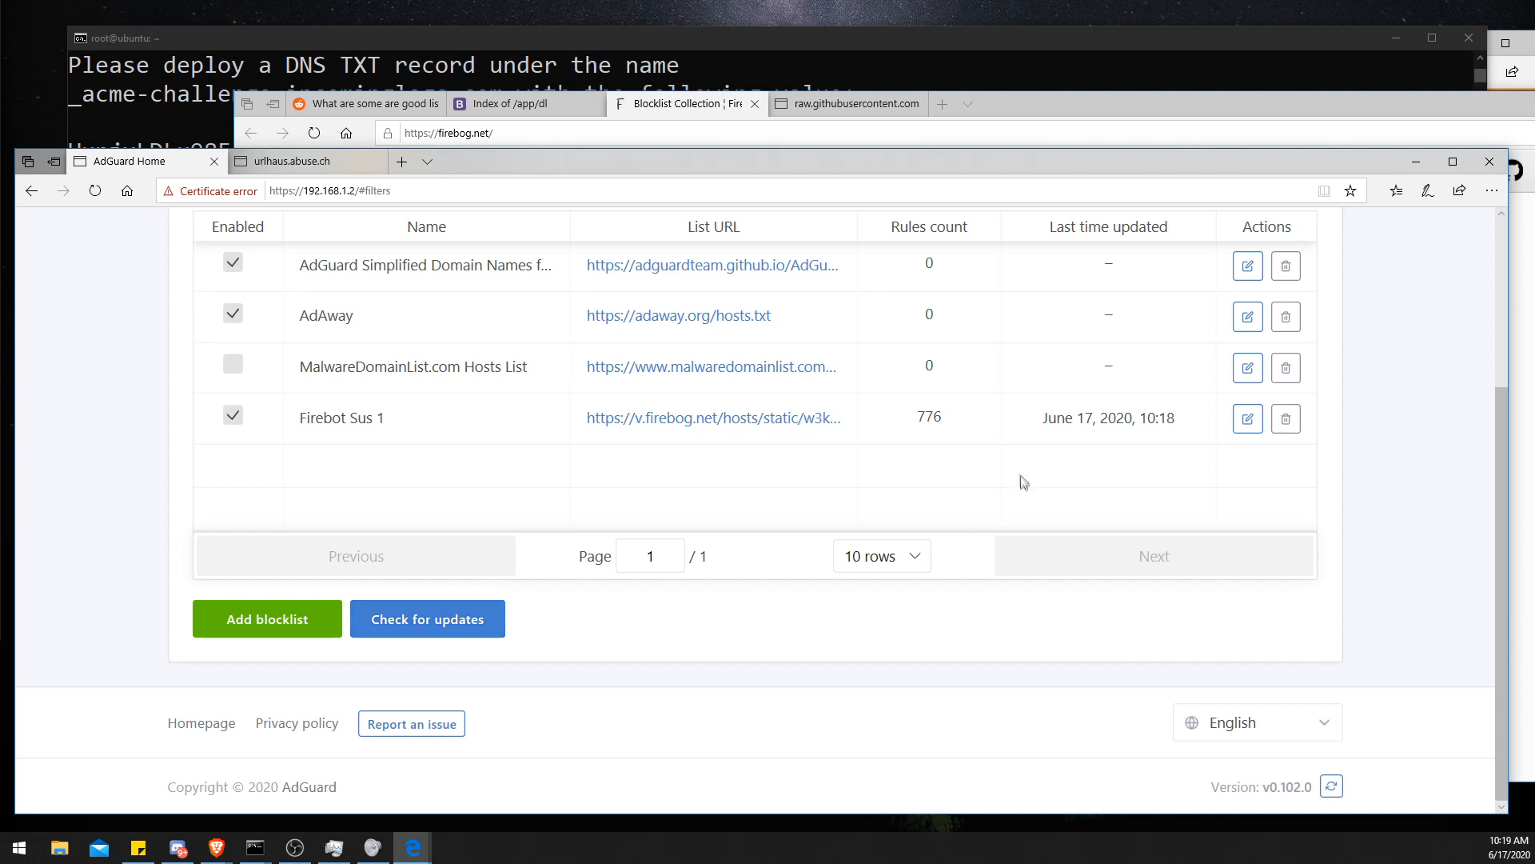
double_click(929, 417)
left_click(960, 231)
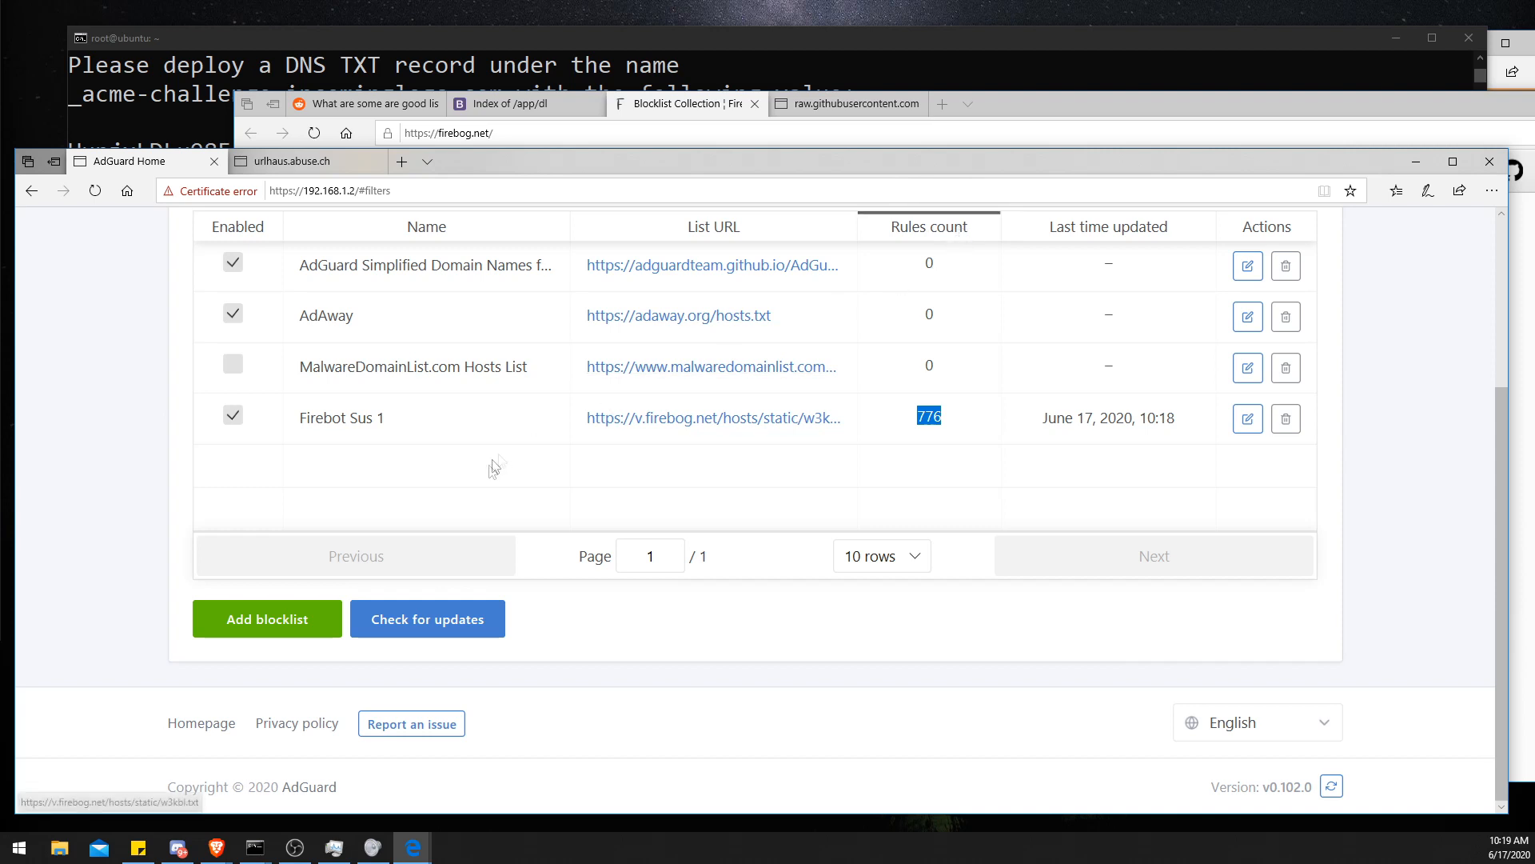
left_click(437, 622)
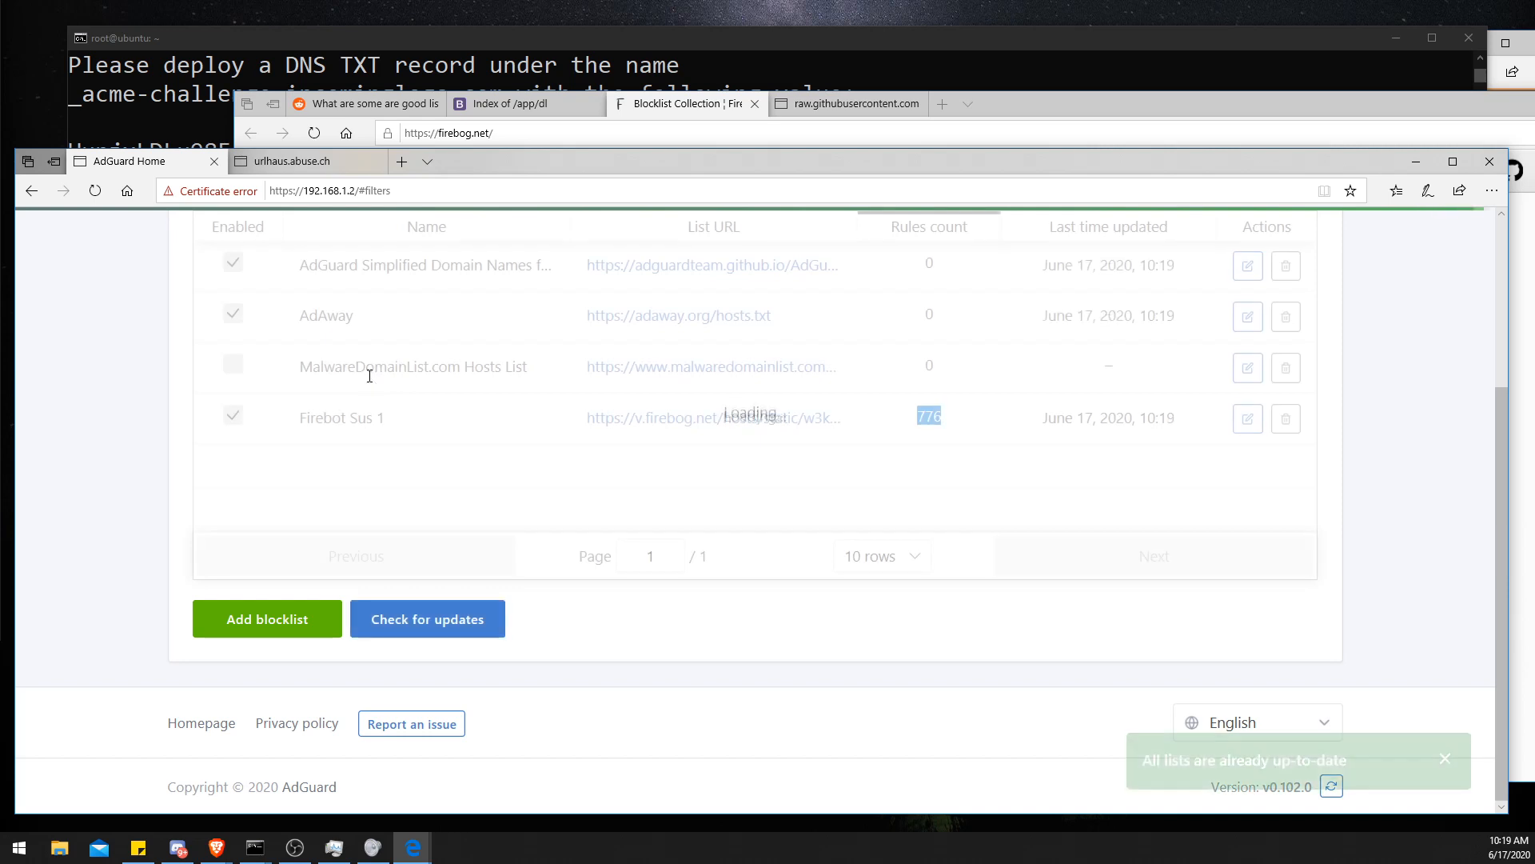
- Open the AdGuard Simplified Domain Names list URL to view its domains, then close that tab
left_click_drag(919, 268, 1000, 318)
left_click(1032, 316)
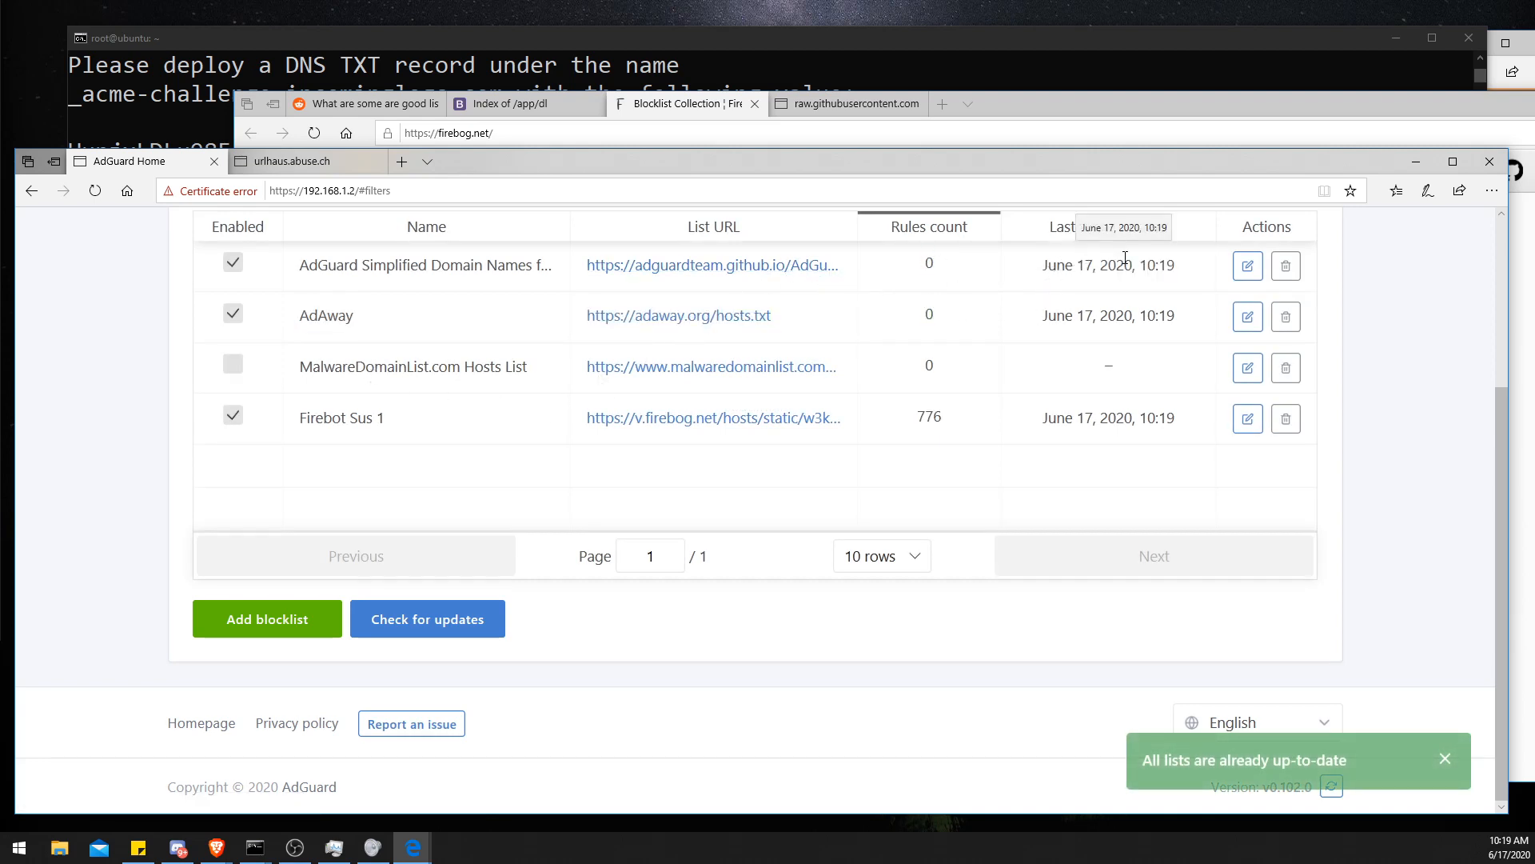
left_click_drag(880, 265, 973, 262)
left_click(792, 265)
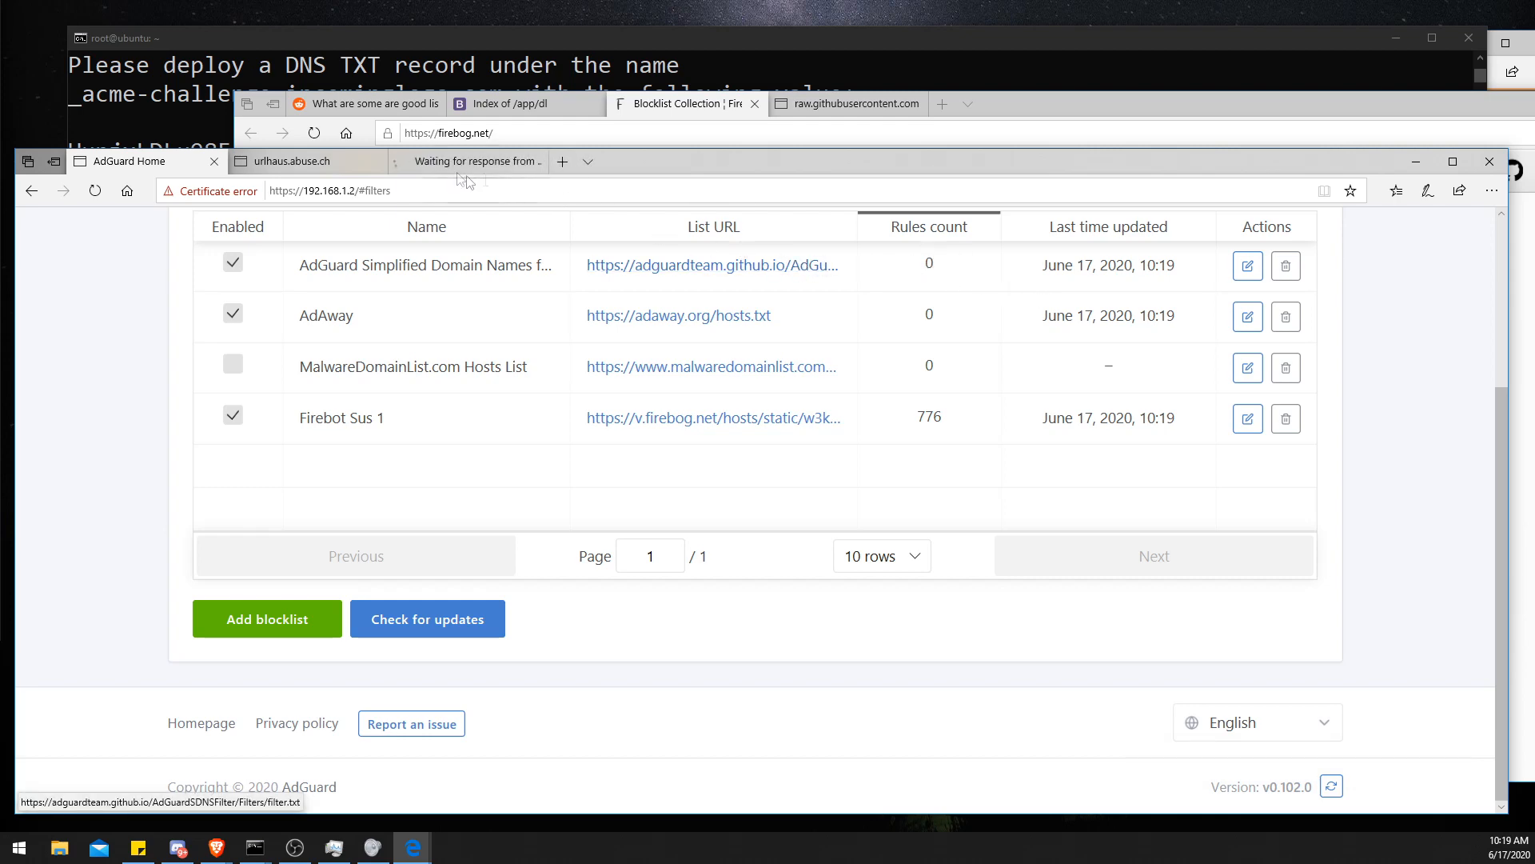
scroll(272, 504, "down", 2)
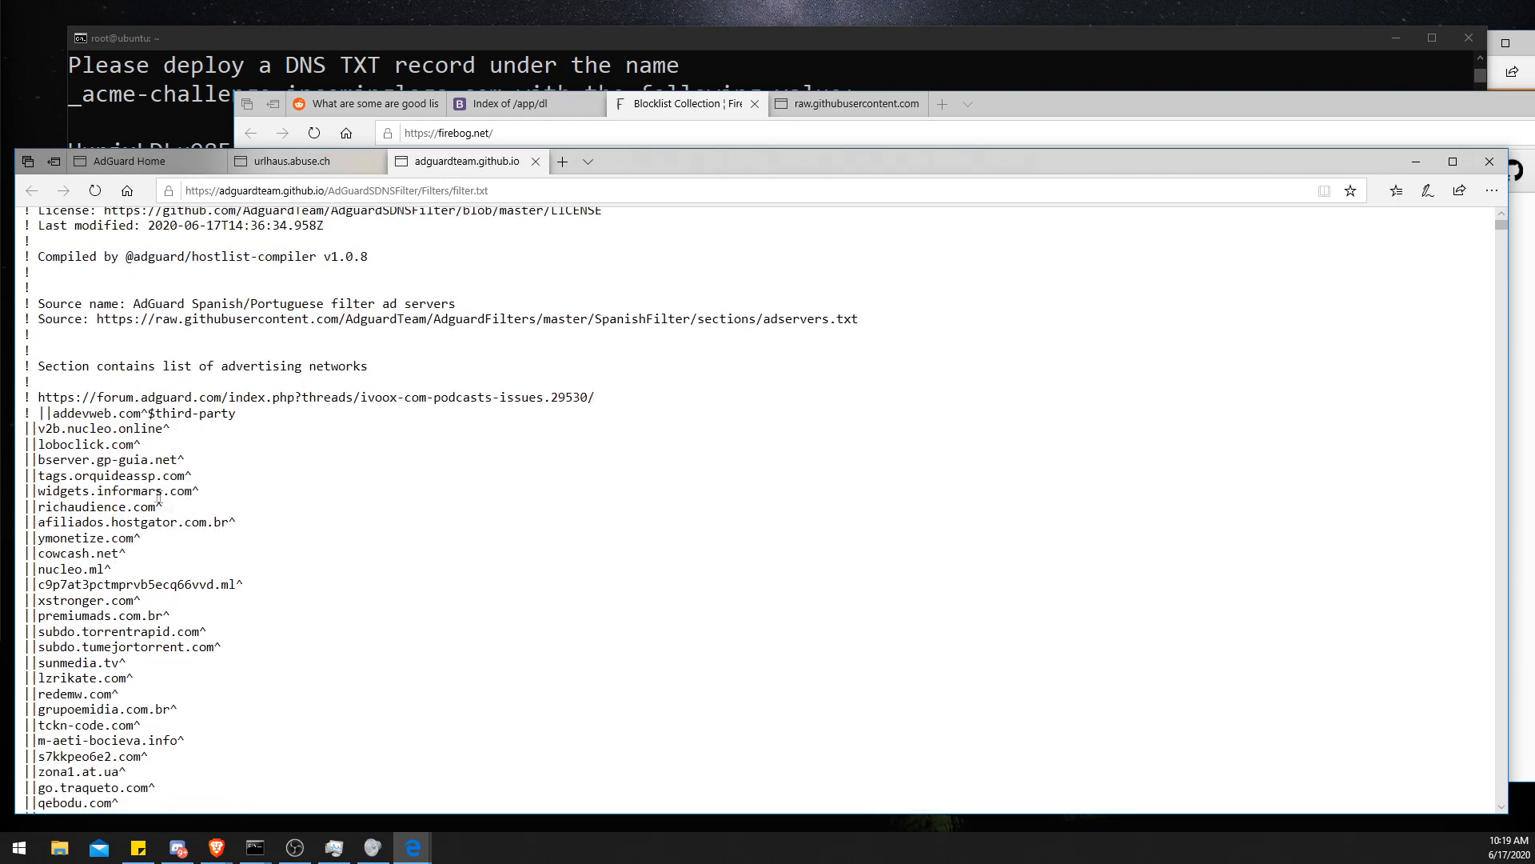
left_click_drag(37, 444, 136, 452)
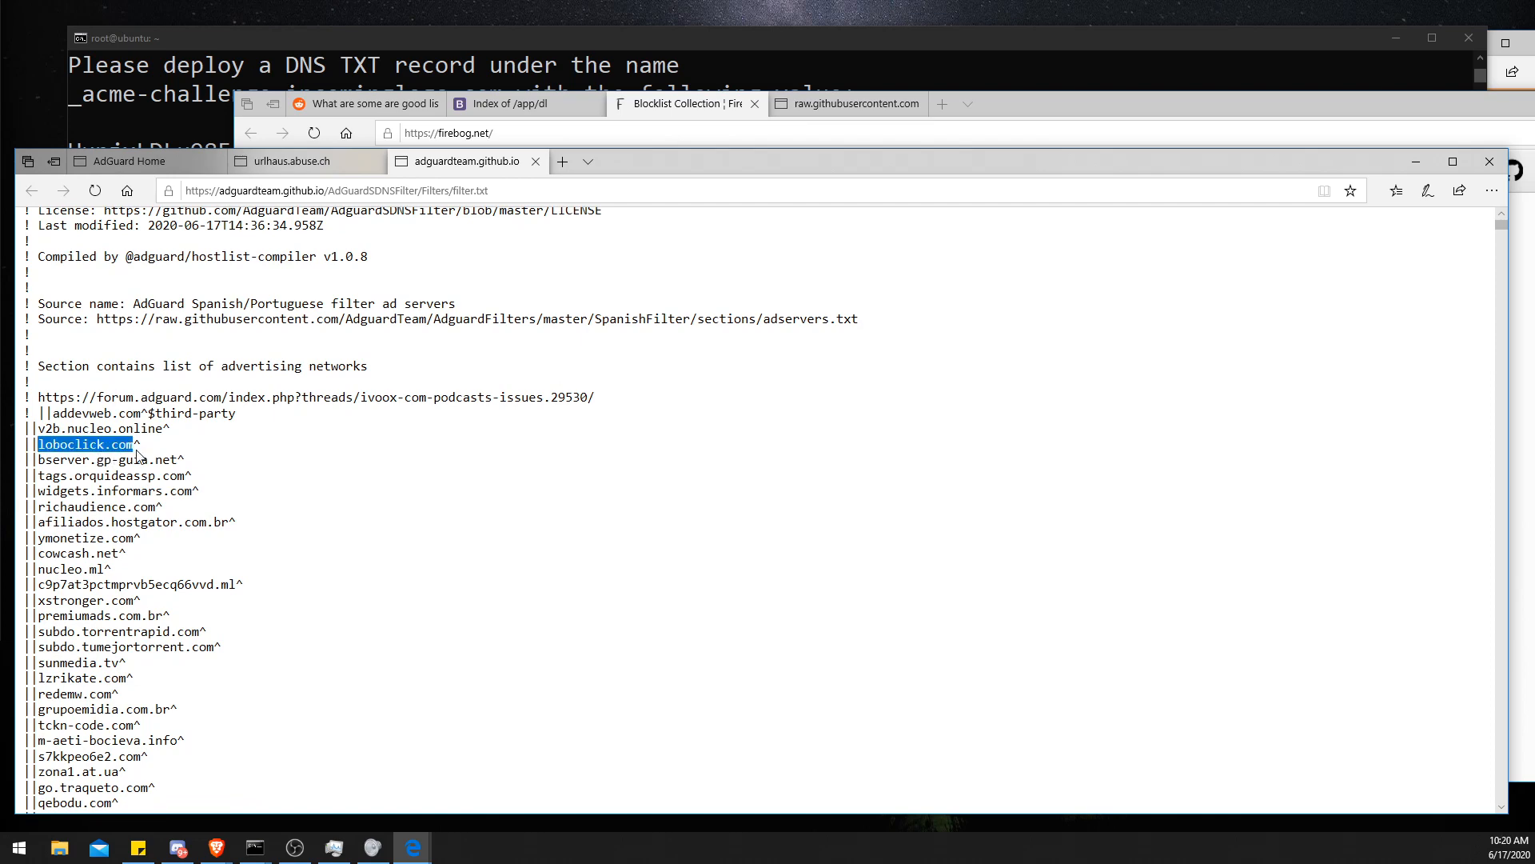
middle_click(448, 164)
left_click(194, 166)
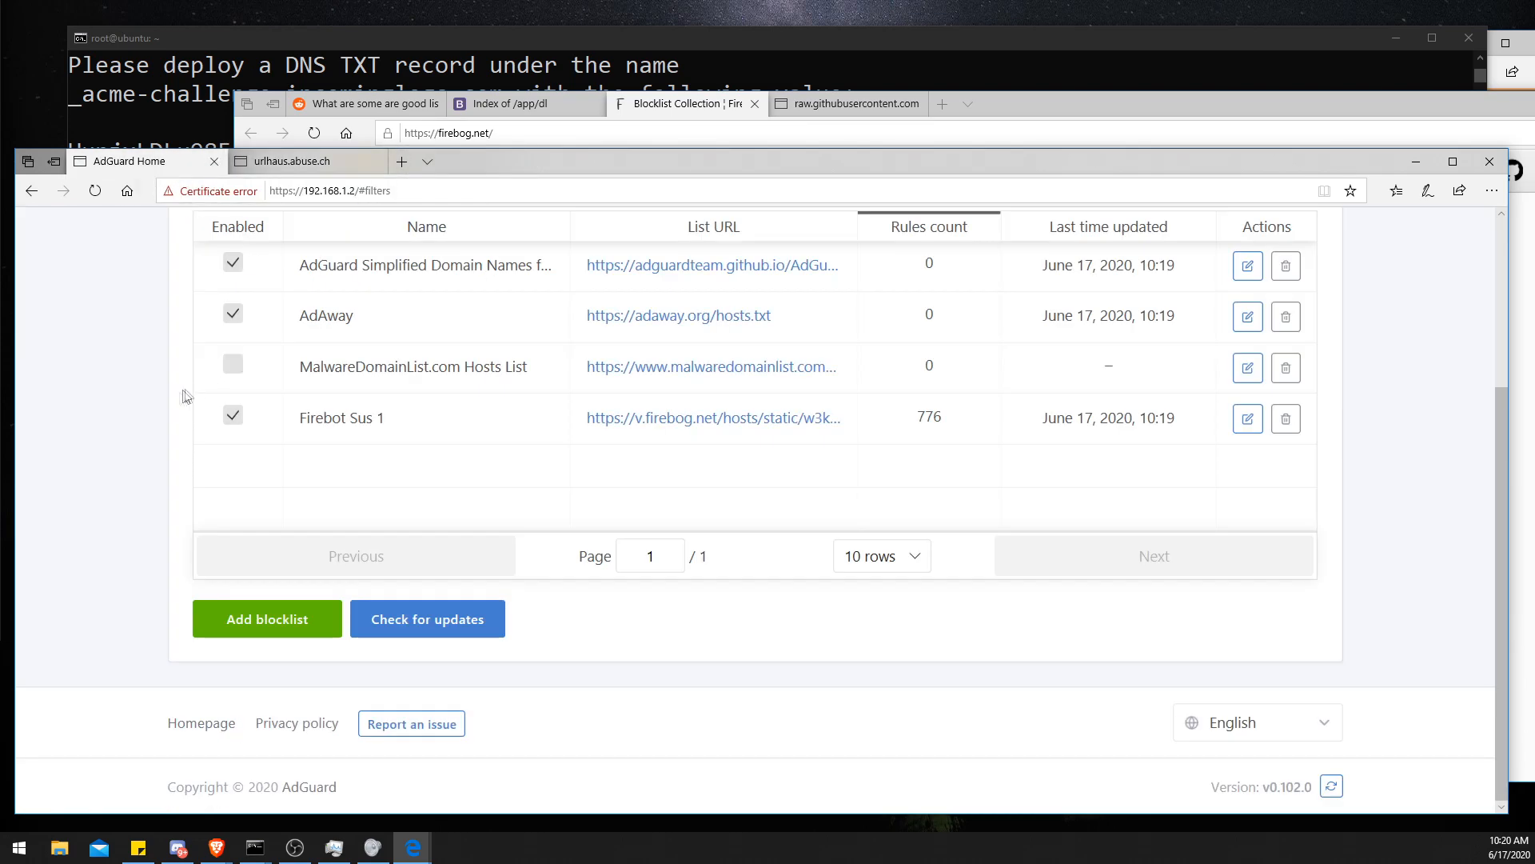
- Highlight the Regex 1 list's local file path in the blocklist table
scroll(184, 400, "up", 3)
left_click(786, 241)
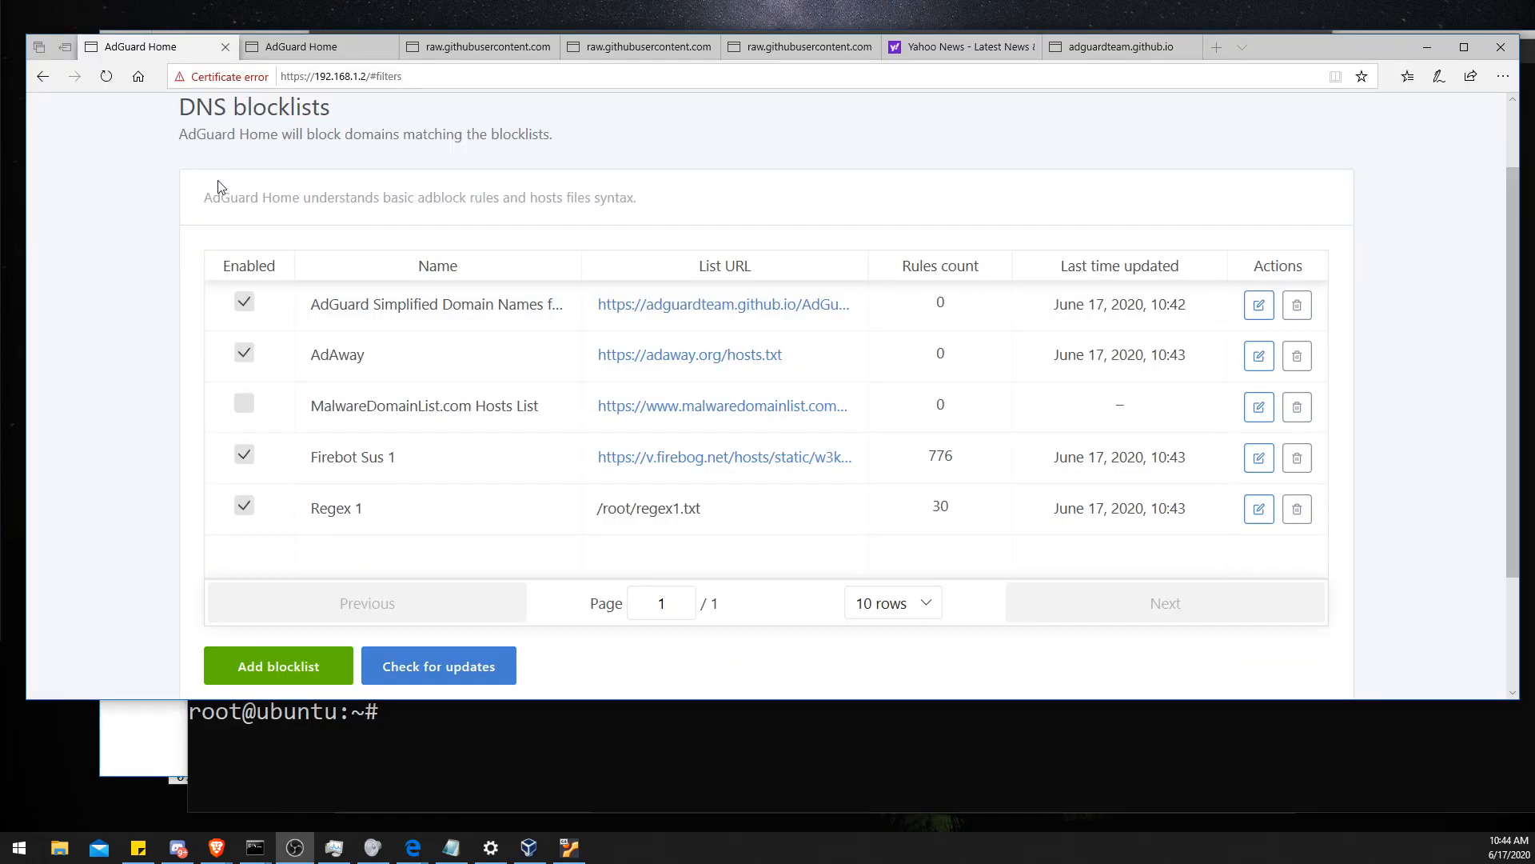
left_click_drag(593, 509, 710, 512)
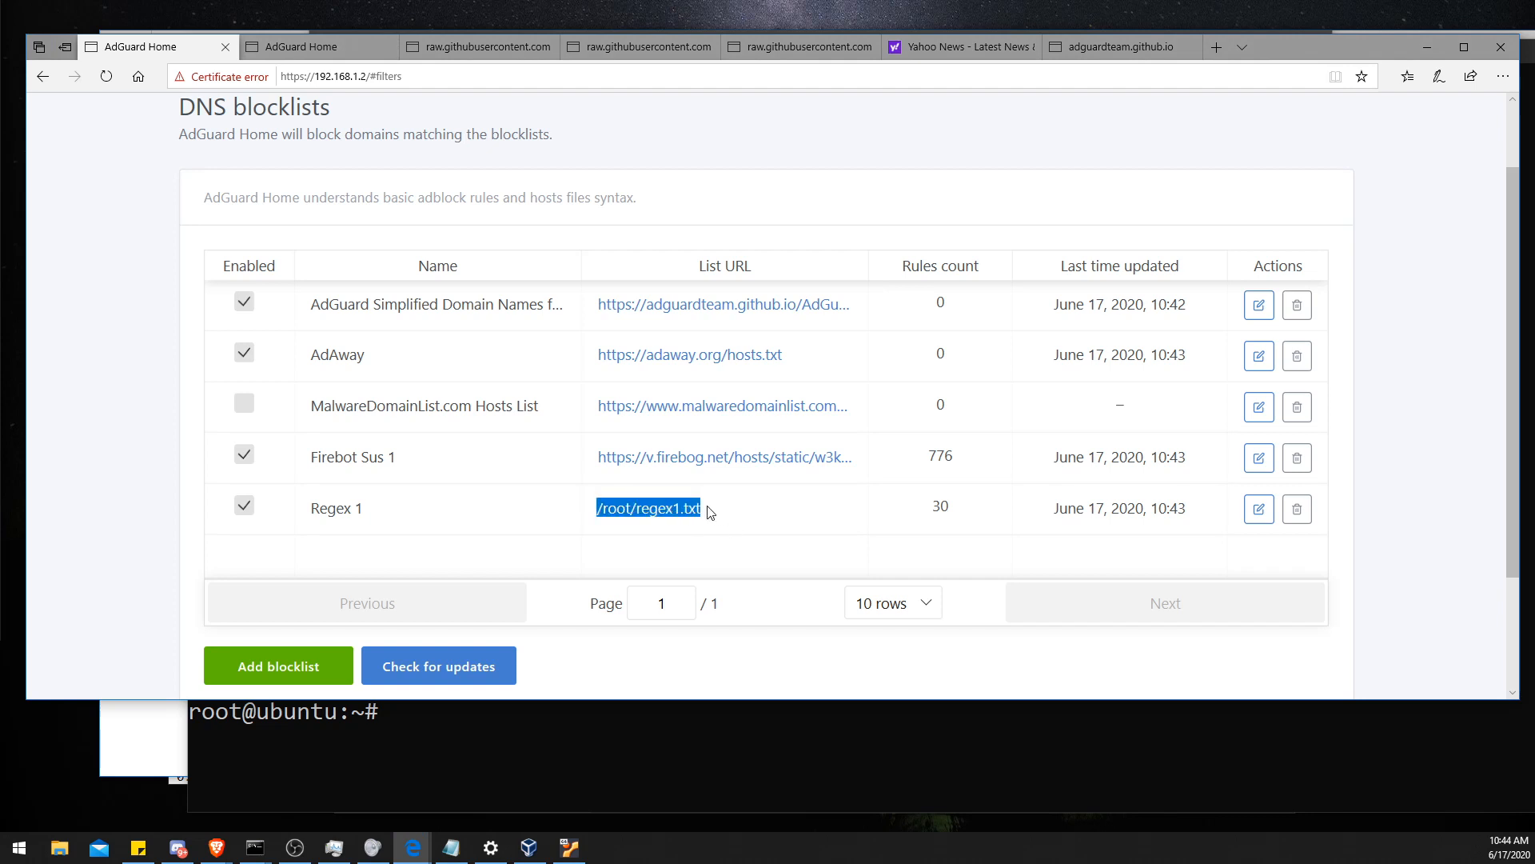
left_click(704, 510)
- Examine the regex rules in the mmotti adguard-home-filters regex.txt list
left_click(472, 47)
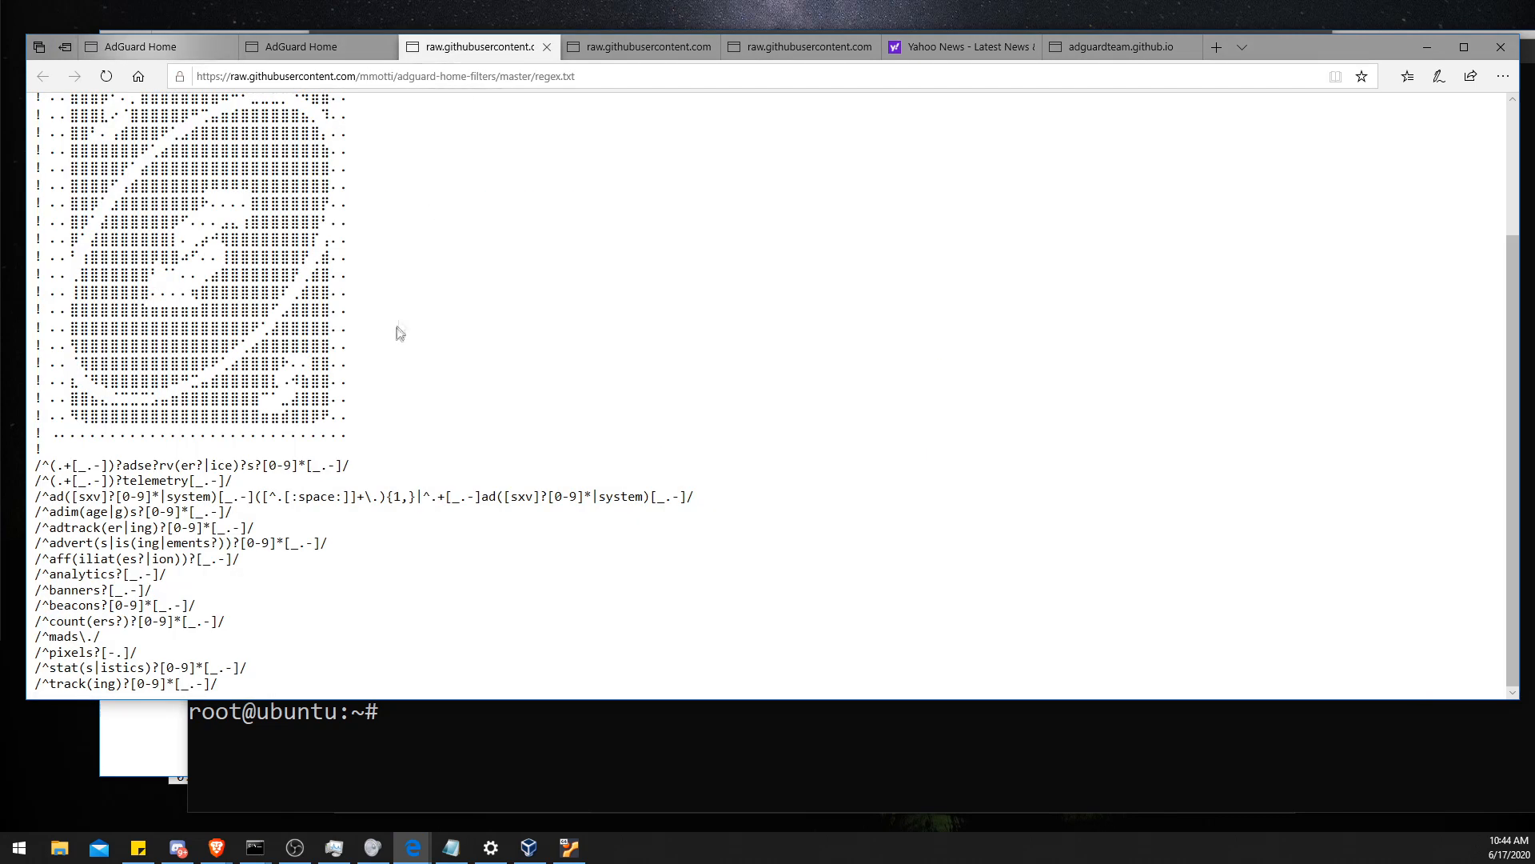
left_click_drag(42, 466, 400, 461)
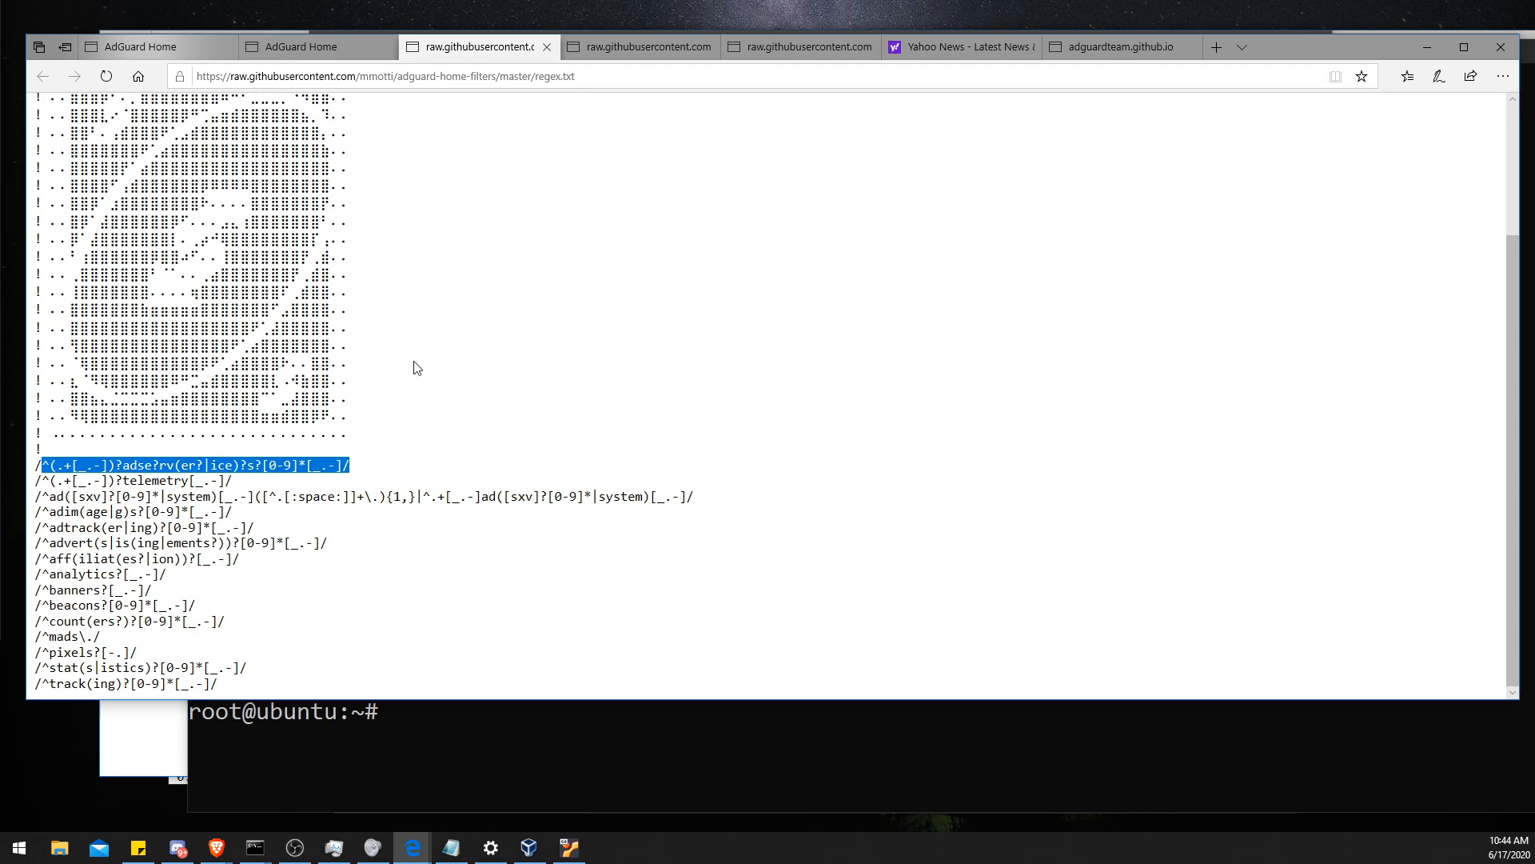
left_click_drag(136, 482, 173, 482)
left_click(118, 462)
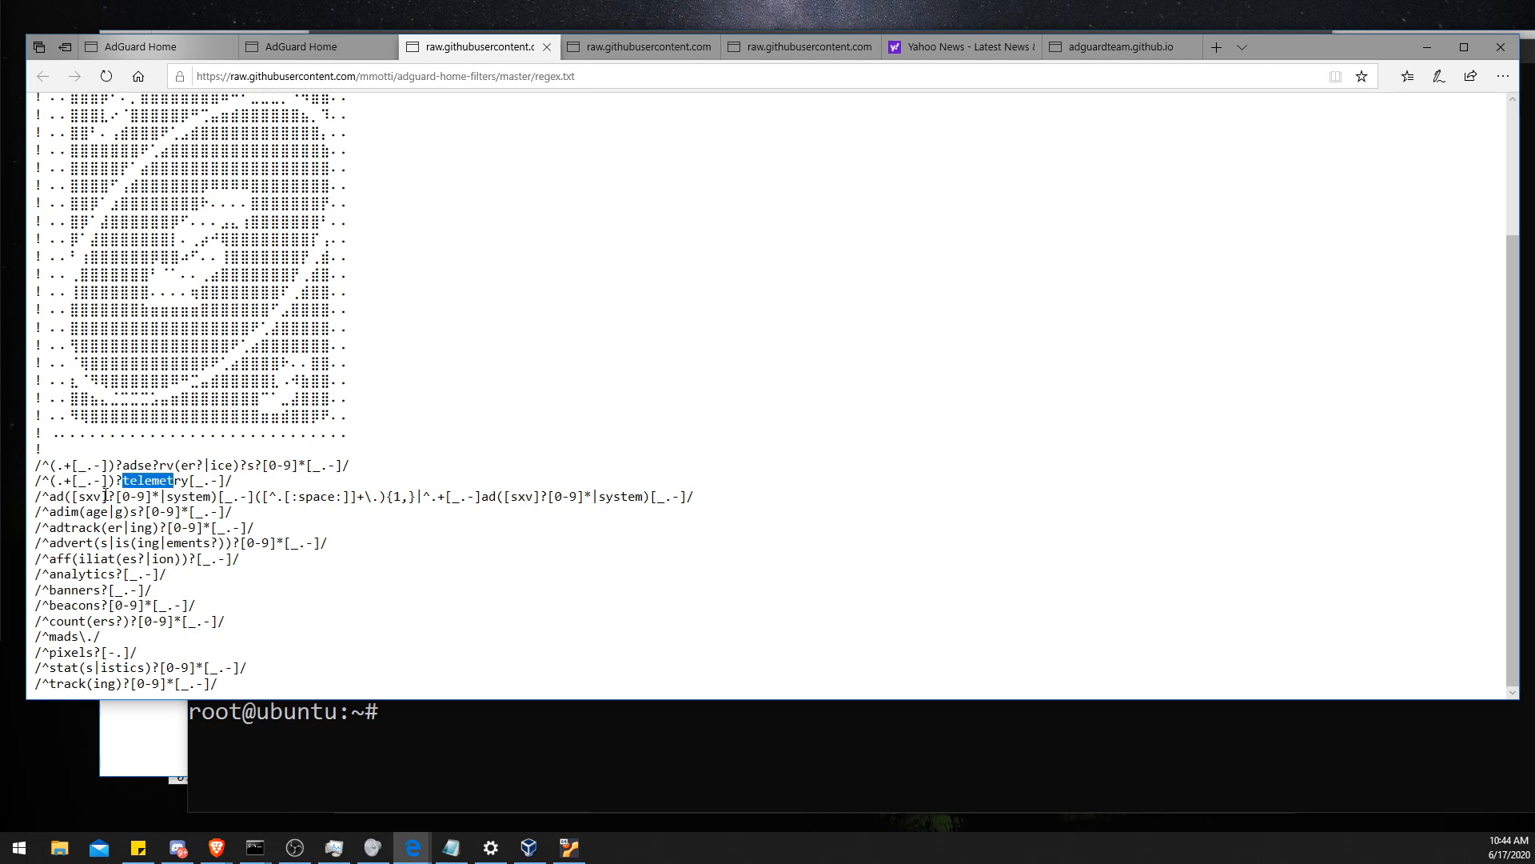
left_click_drag(240, 483, 42, 464)
left_click(48, 472)
left_click_drag(50, 544, 317, 545)
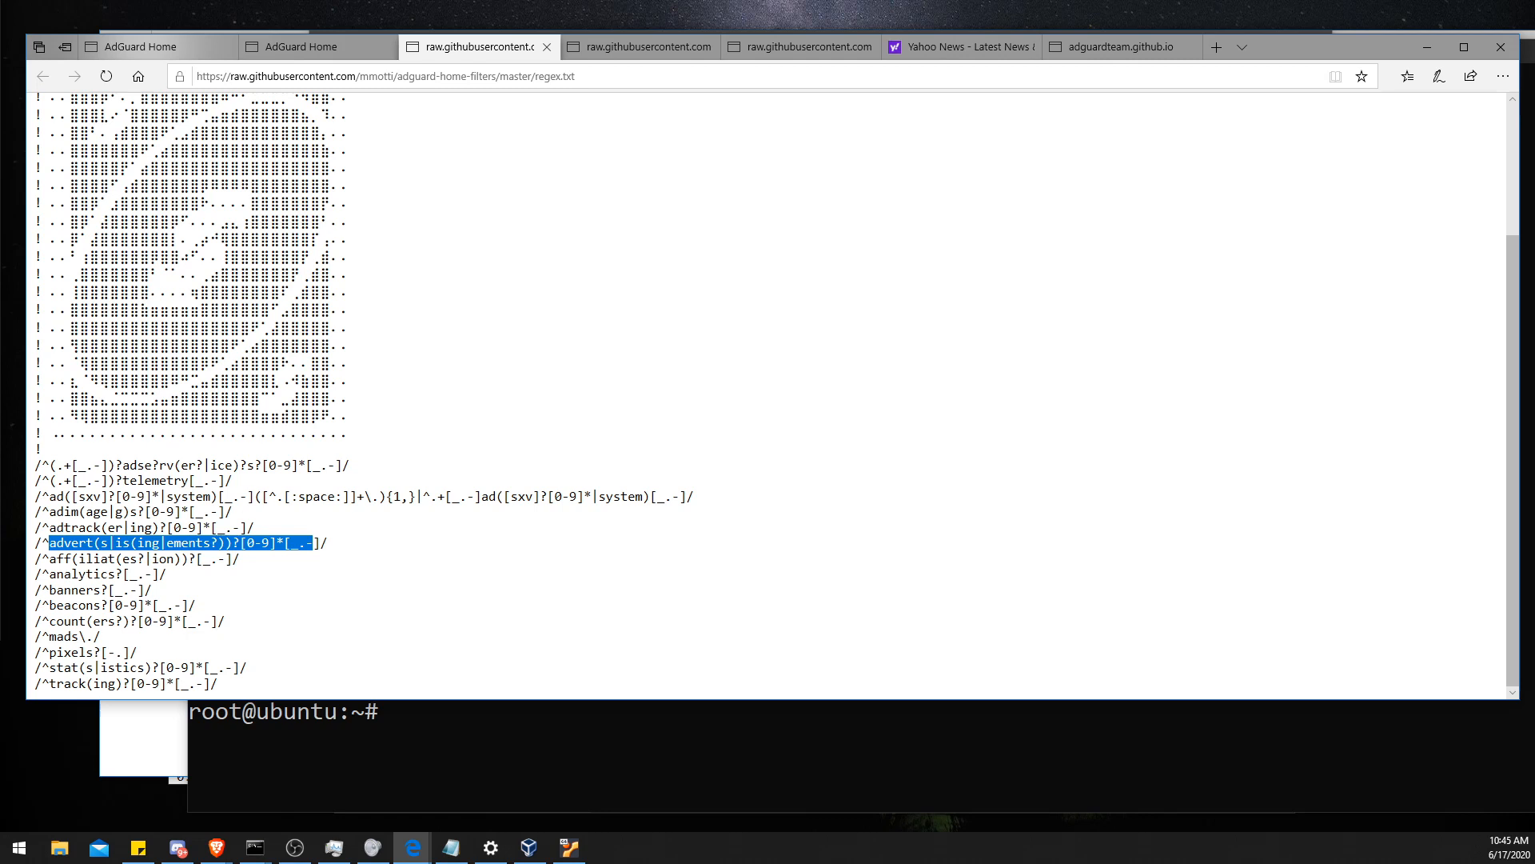
left_click(116, 549)
left_click_drag(73, 560, 191, 607)
left_click(191, 608)
mouse_move(93, 638)
left_mouse_down()
mouse_move(74, 559)
mouse_move(126, 620)
mouse_move(118, 649)
left_mouse_up()
left_click(264, 676)
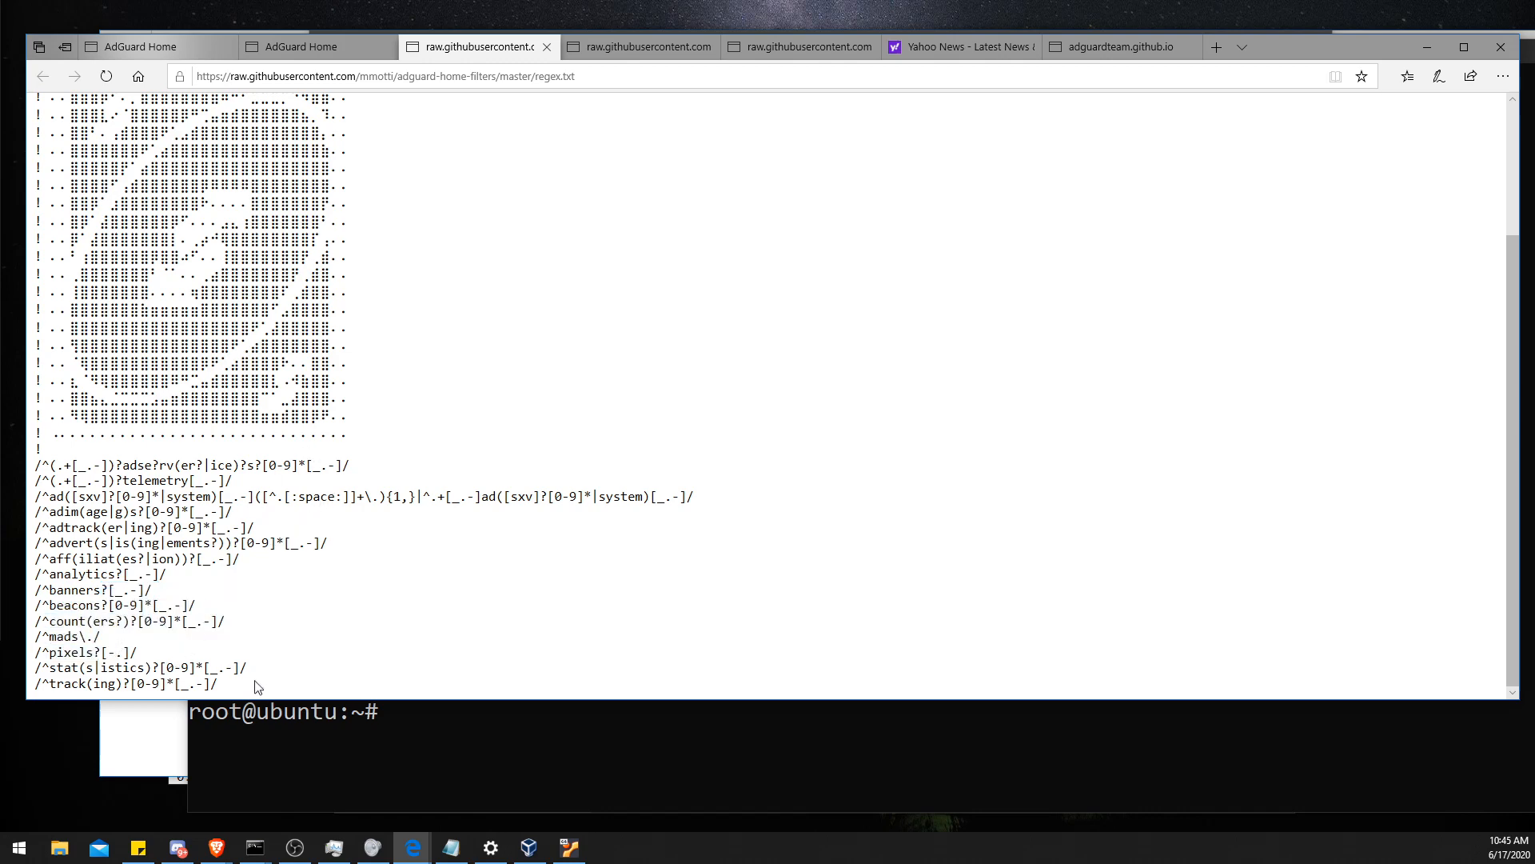
scroll(242, 689, "up", 10)
left_click(327, 50)
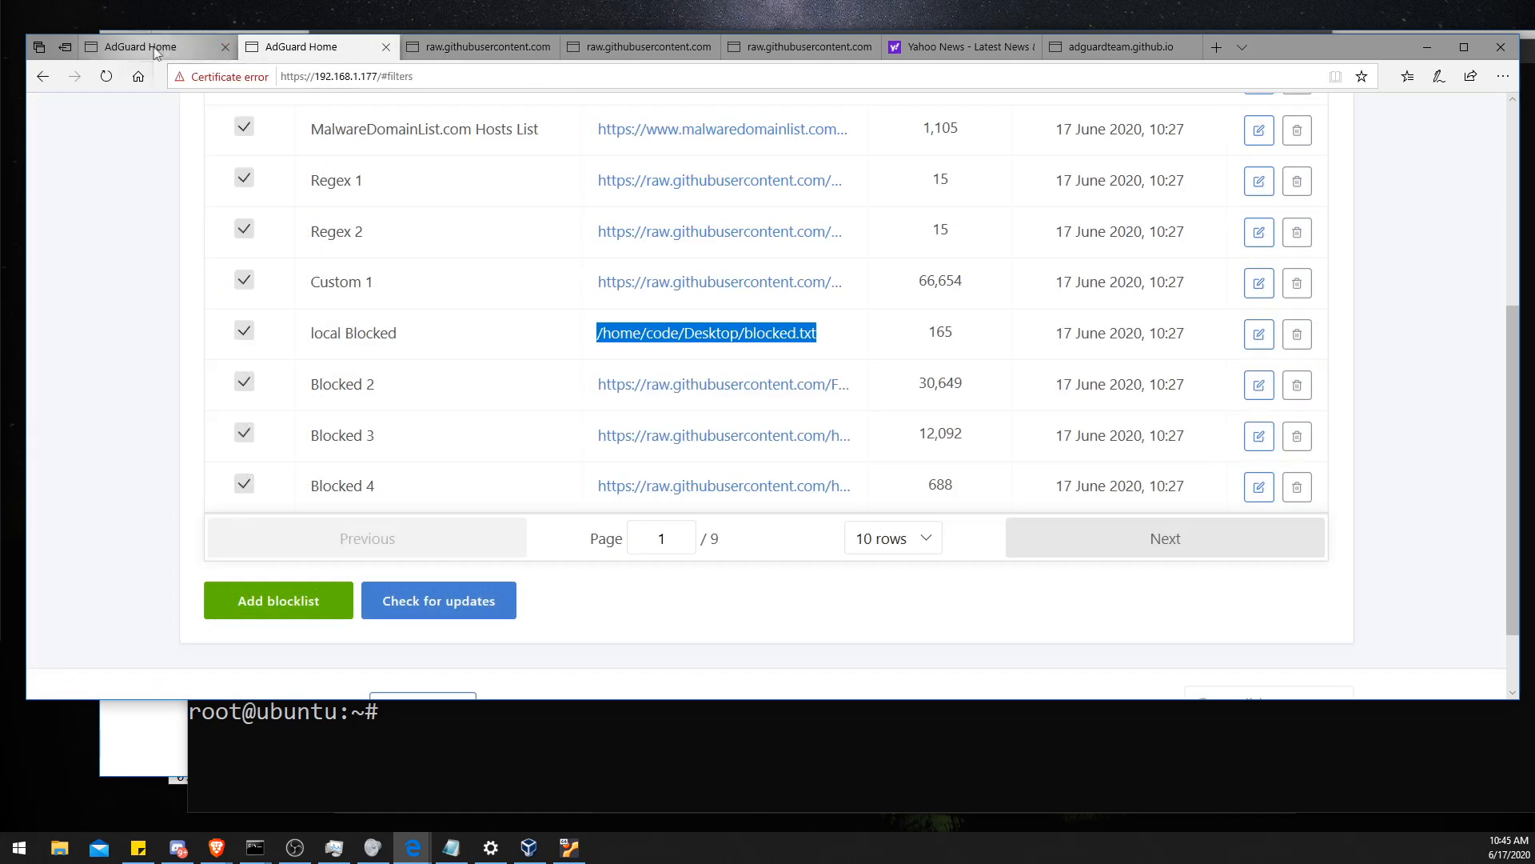
- Copy the regex.txt list URL from the browser address bar
left_click(461, 50)
left_click(420, 76)
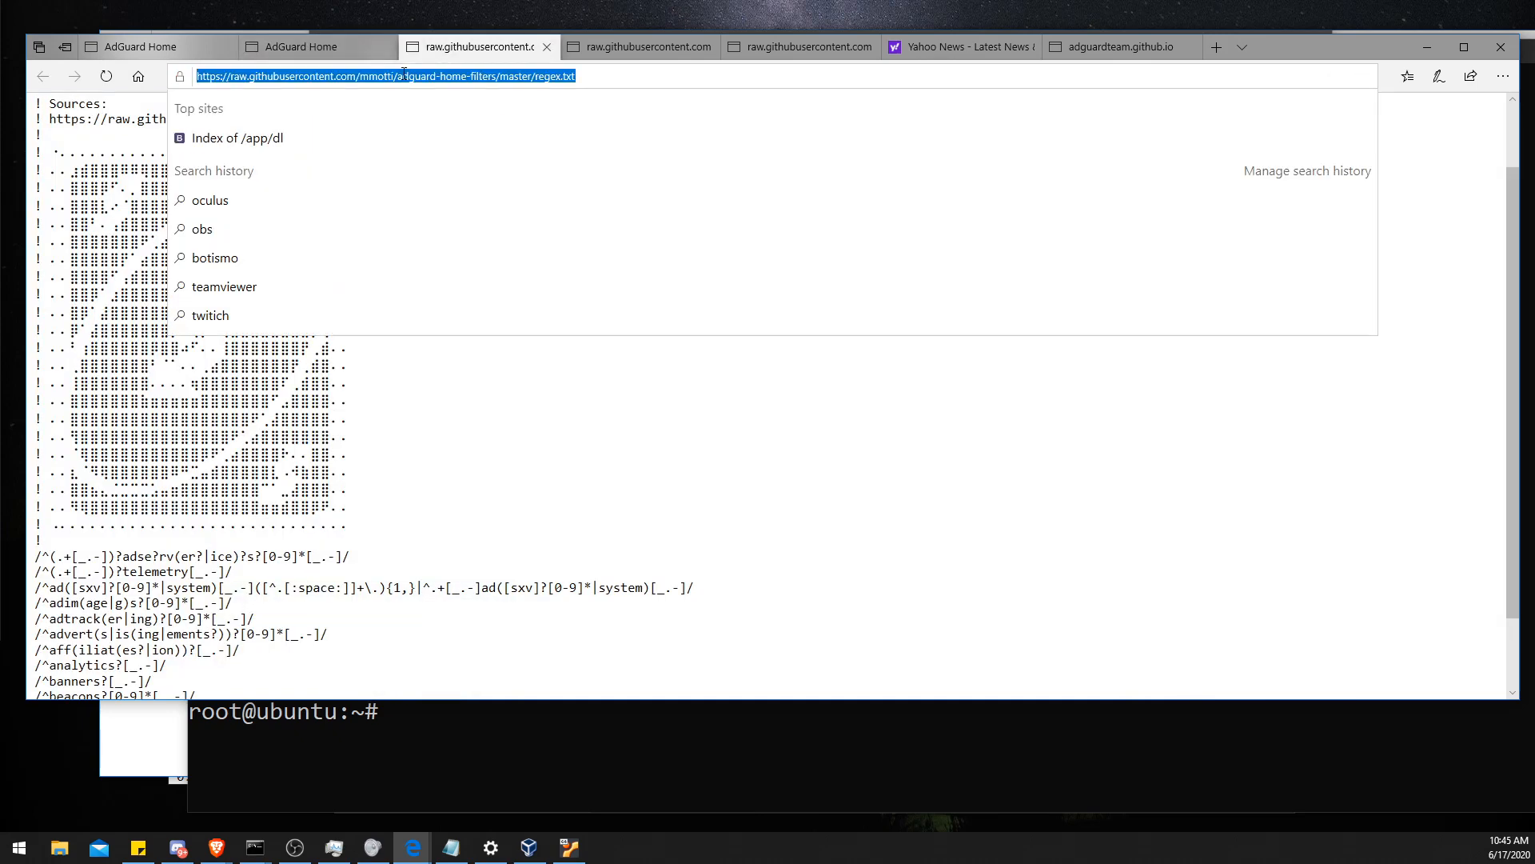
right_click(405, 78)
left_click(400, 120)
- Try to add the regex.txt URL as blocklist Regex 2 on the 192.168.1.177 AdGuard Home instance
left_click(333, 46)
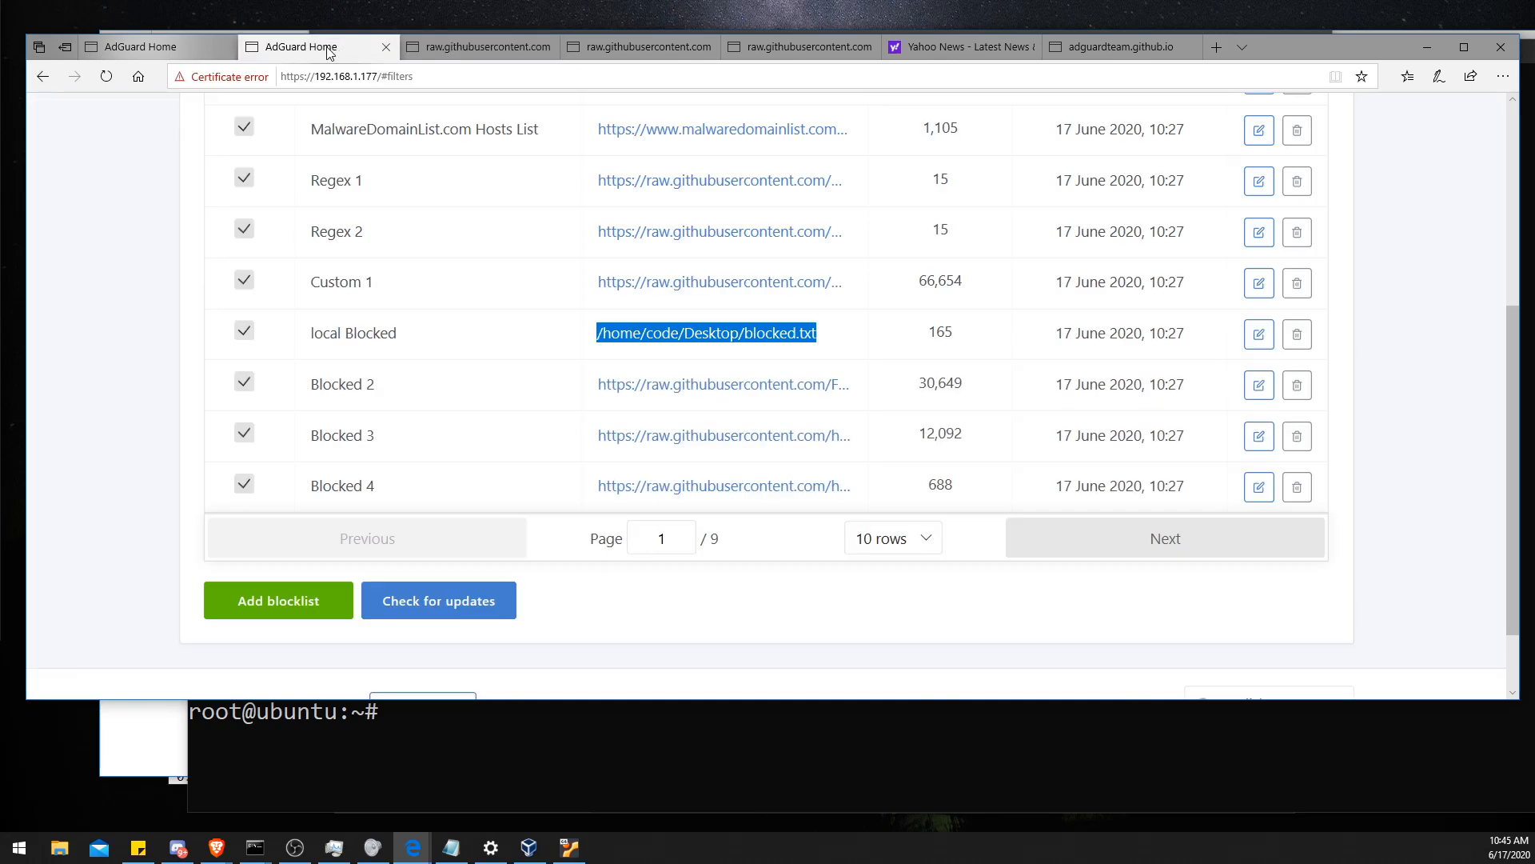
left_click(232, 602)
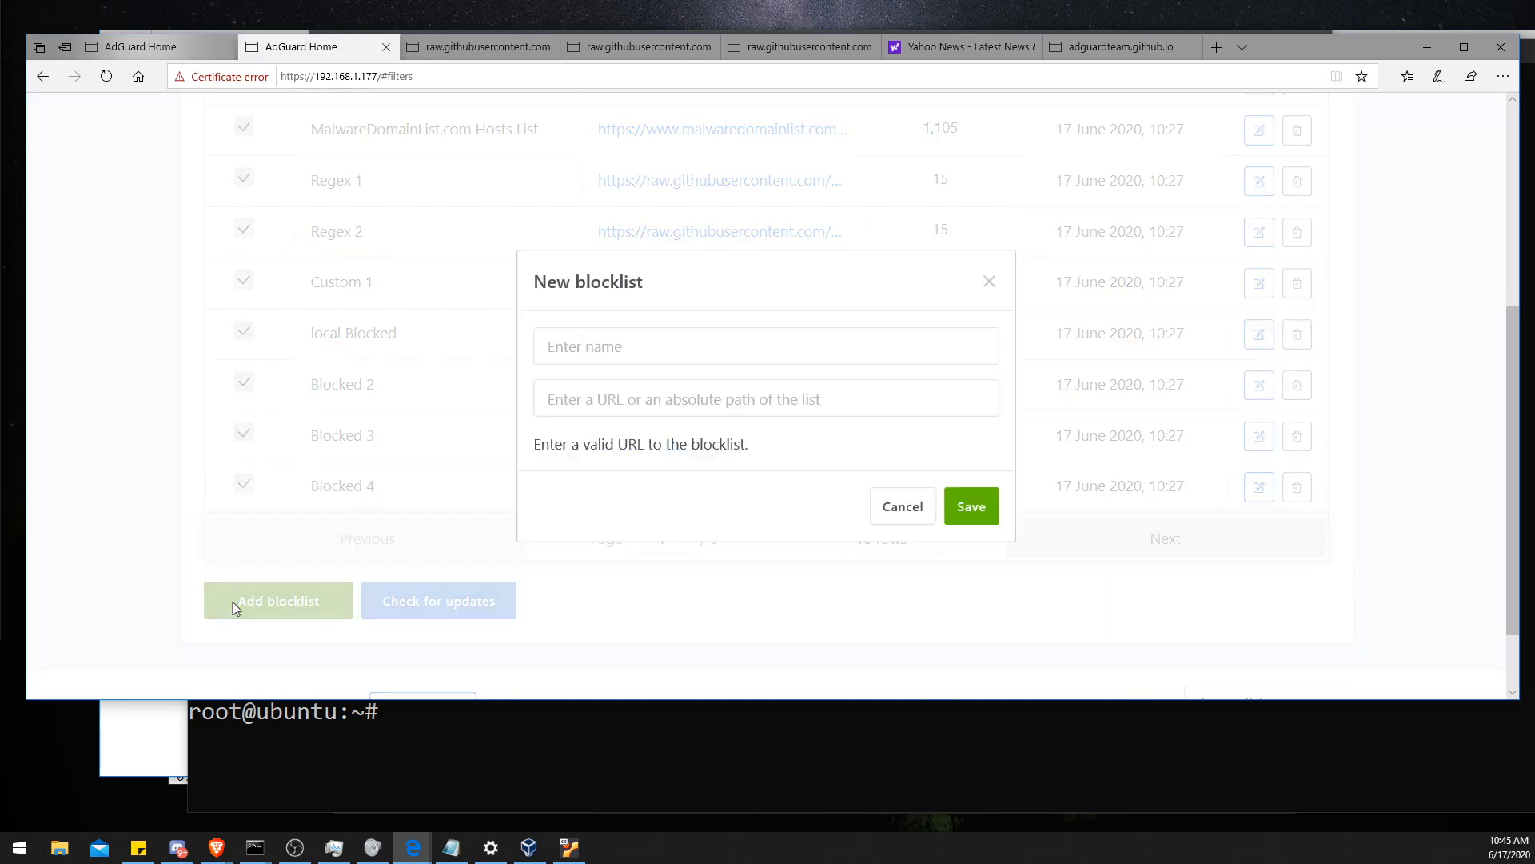
left_click(608, 400)
key("ctrl+v")
left_click(631, 355)
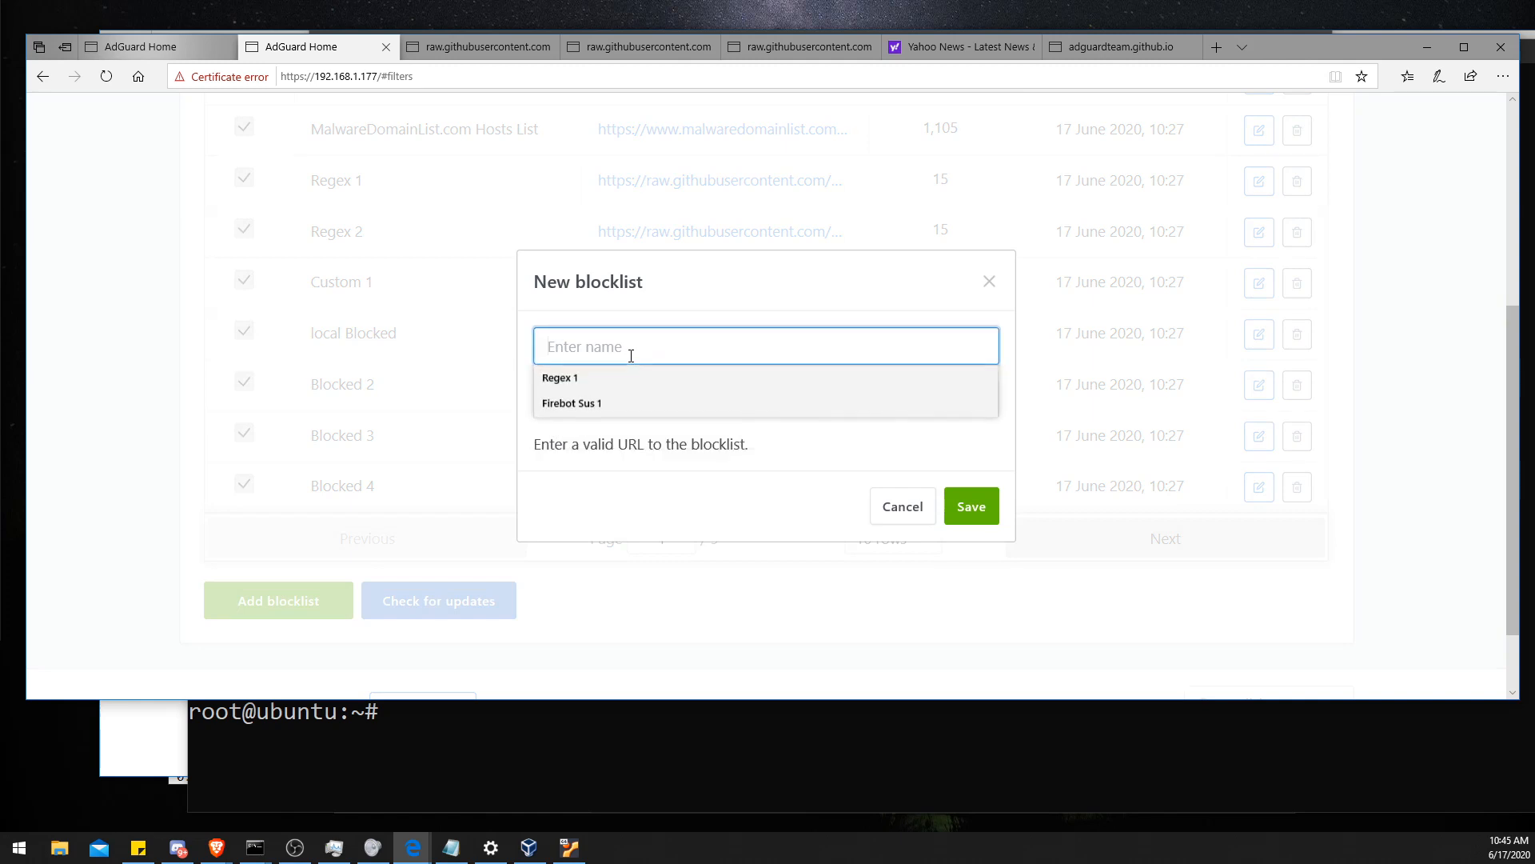
left_click(599, 376)
left_click_drag(609, 345, 593, 346)
type("2")
left_click(970, 508)
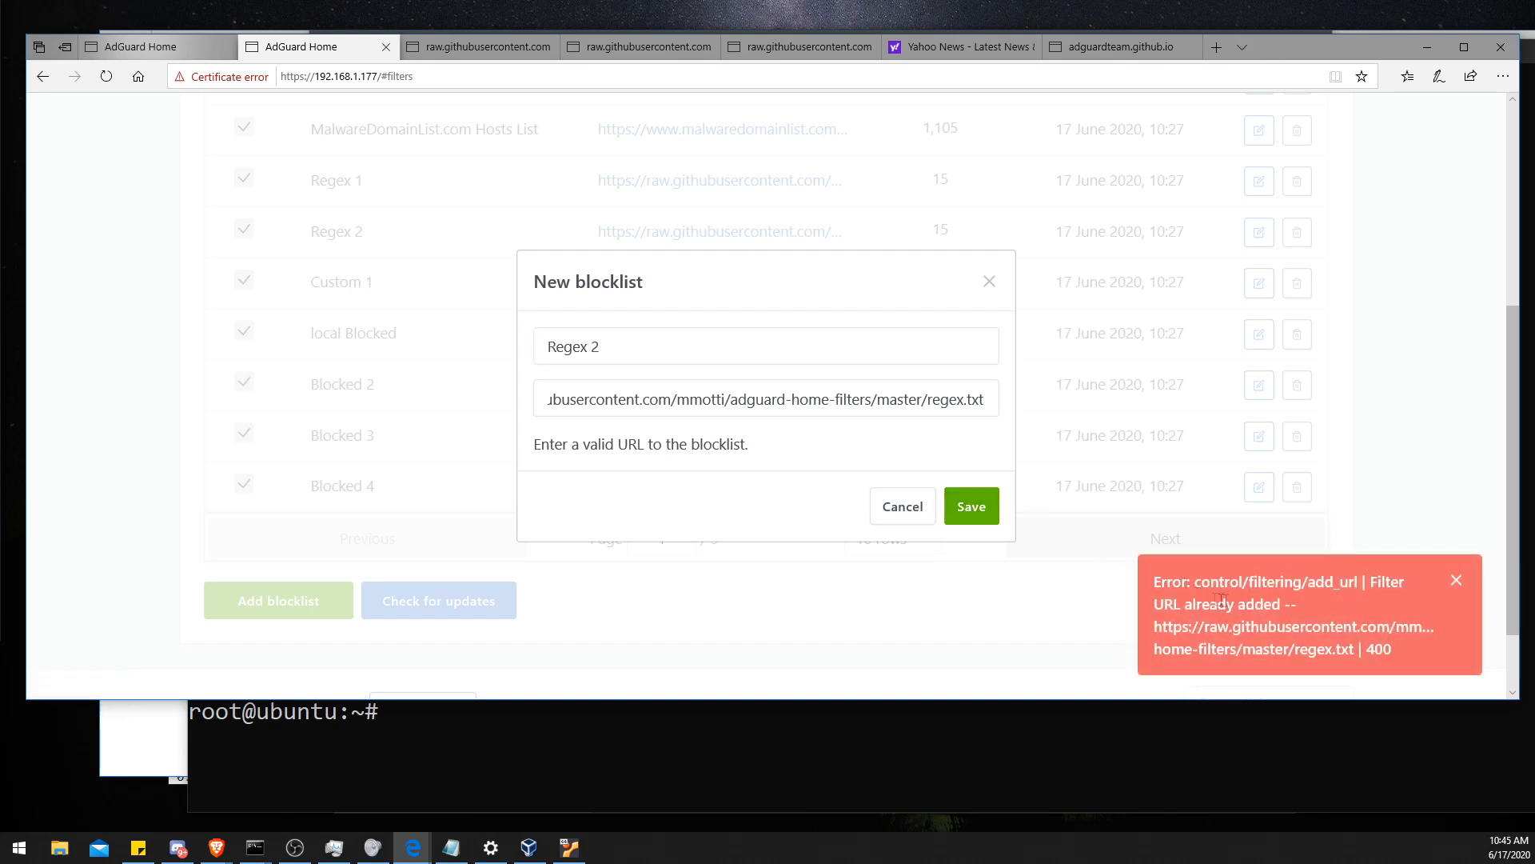
left_click(590, 346)
left_click(990, 280)
- Try to add the regex.txt URL as blocklist Regex 2 on the 192.168.1.2 AdGuard Home instance
left_click(140, 46)
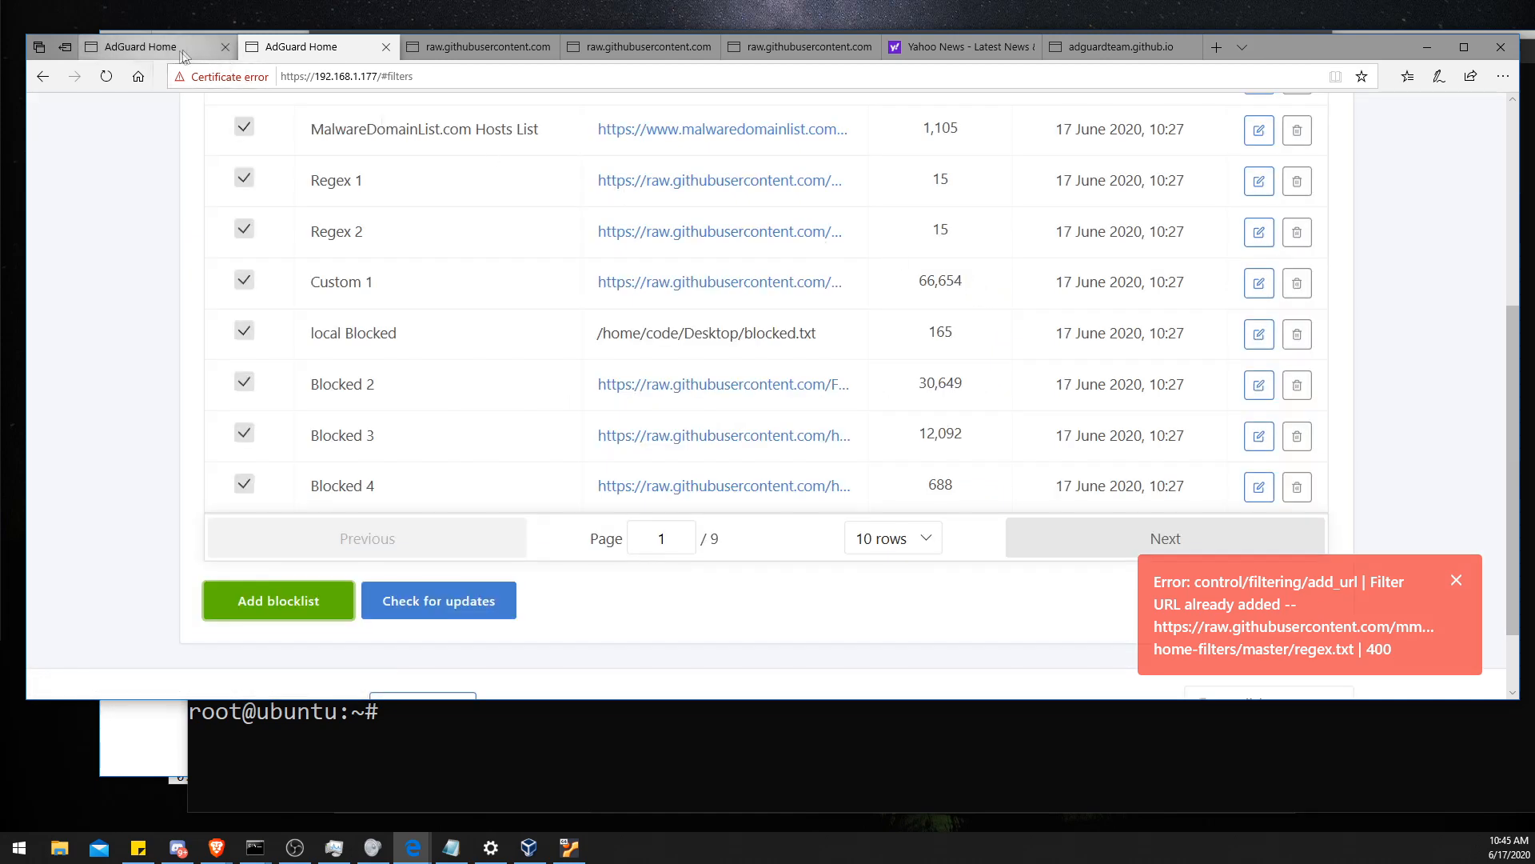
scroll(714, 592, "down", 2)
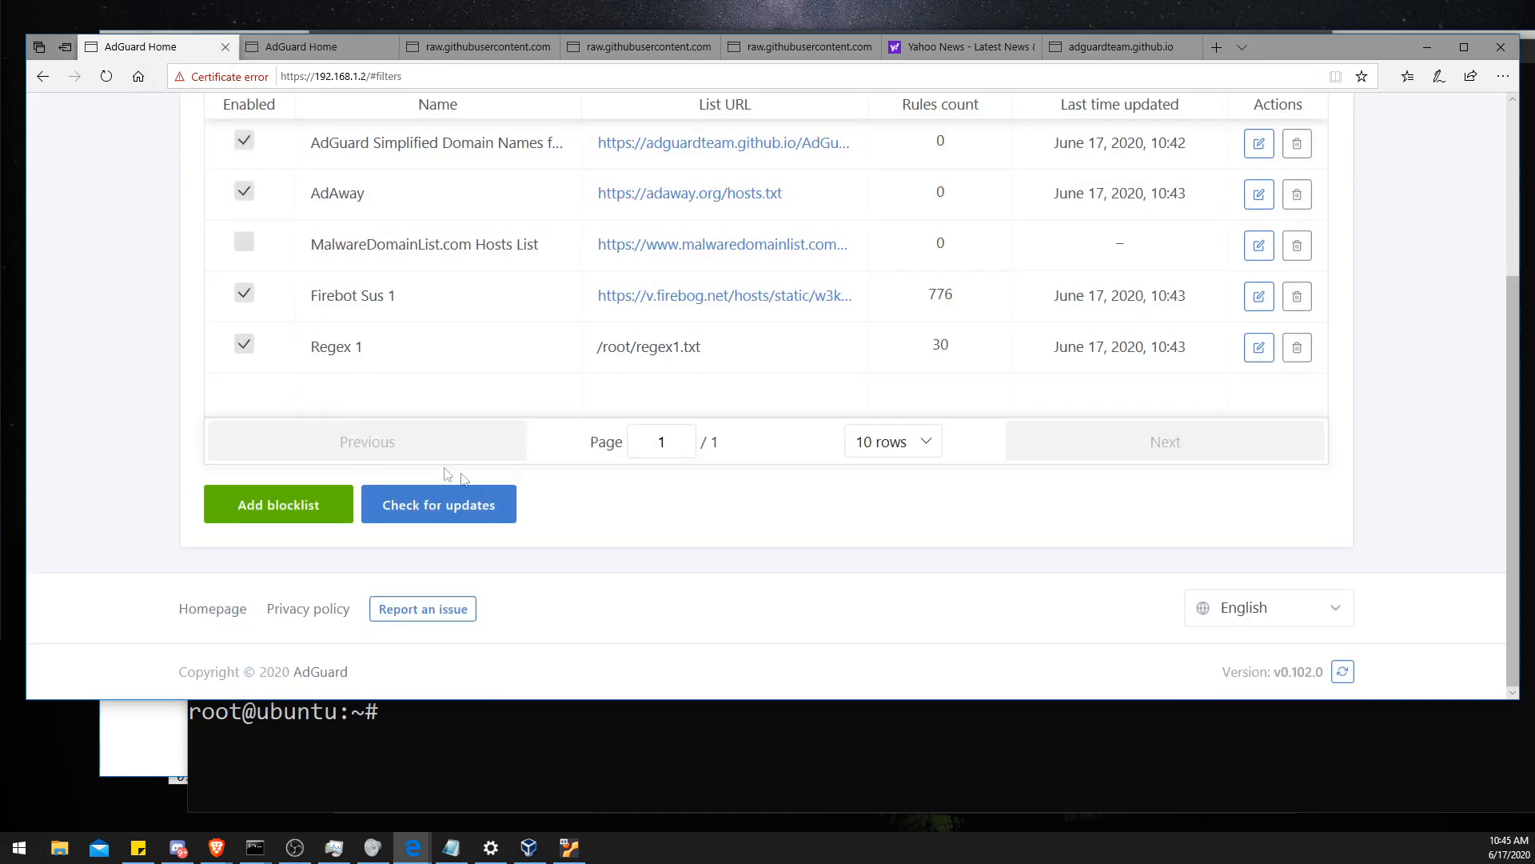
left_click(313, 505)
left_click(652, 405)
left_click(652, 426)
left_click(648, 350)
type("Regex 2")
left_click(968, 512)
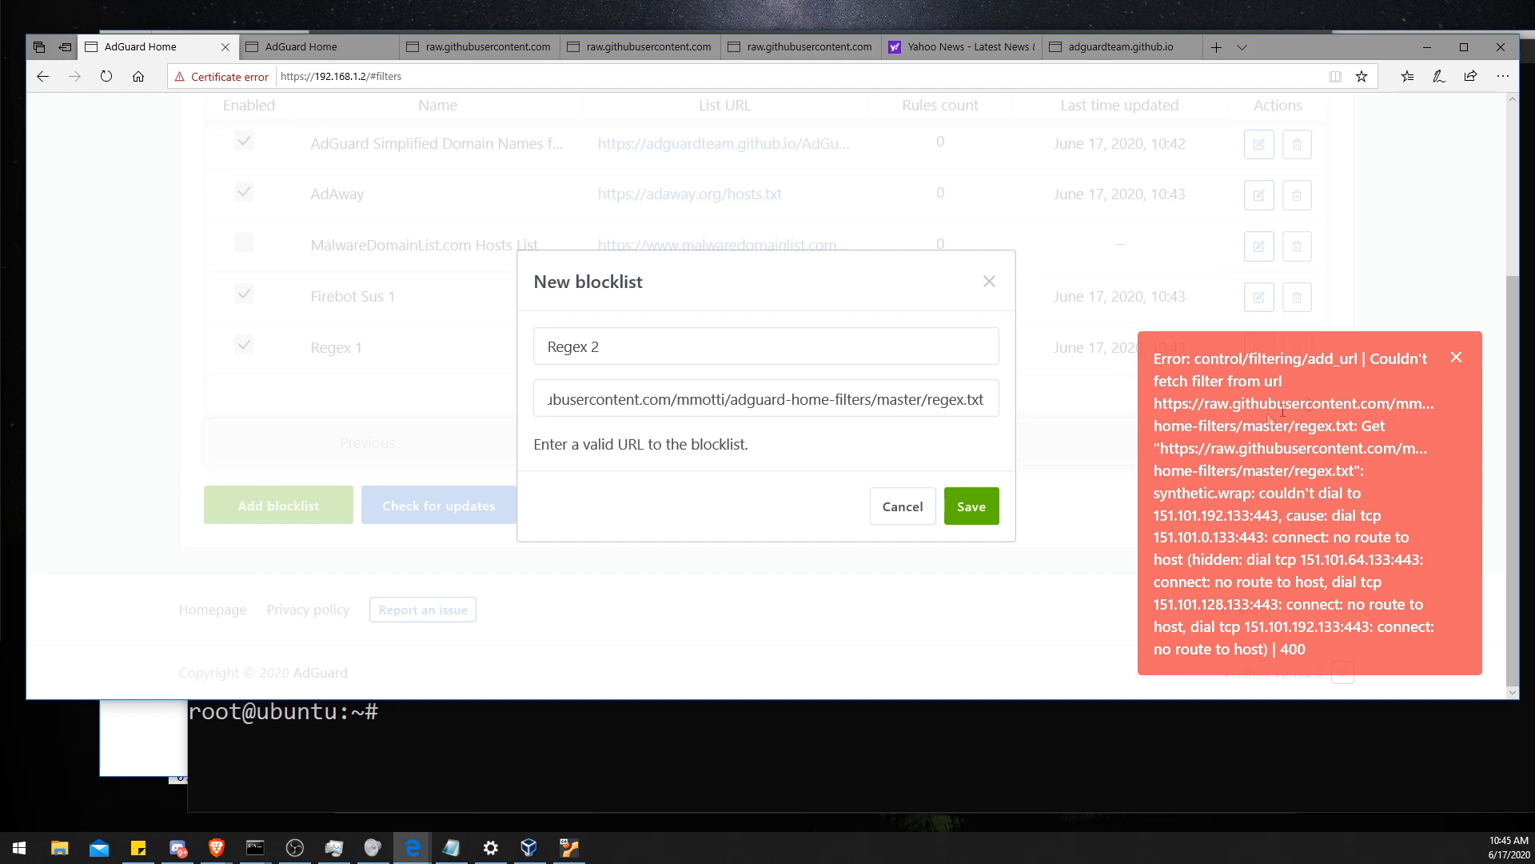
left_click(1465, 357)
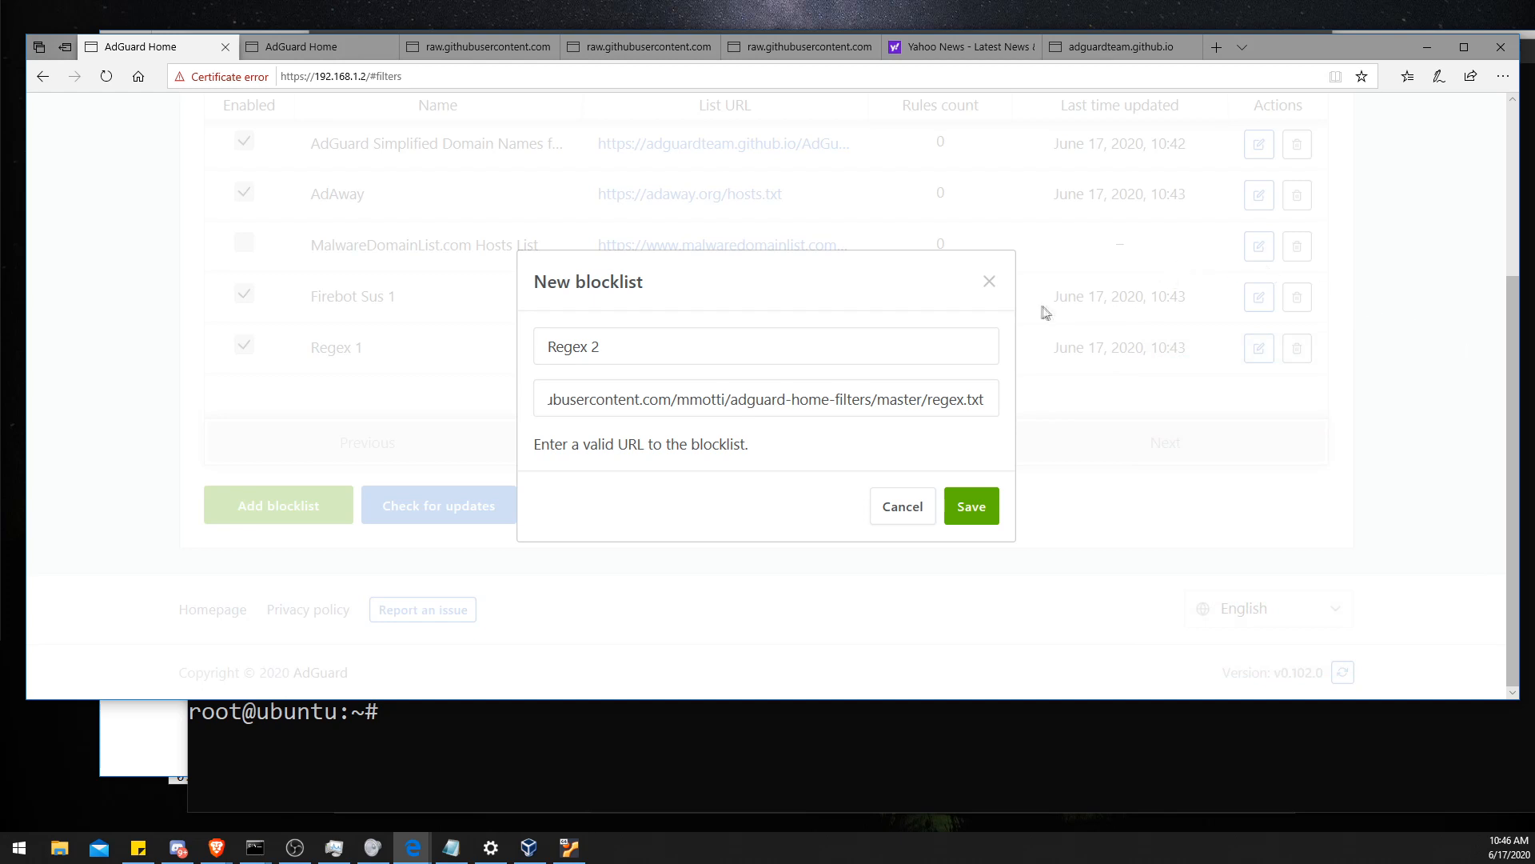
left_click(989, 284)
- Select the /root/regex1.txt path of the Regex 1 blocklist
left_click_drag(704, 349, 577, 350)
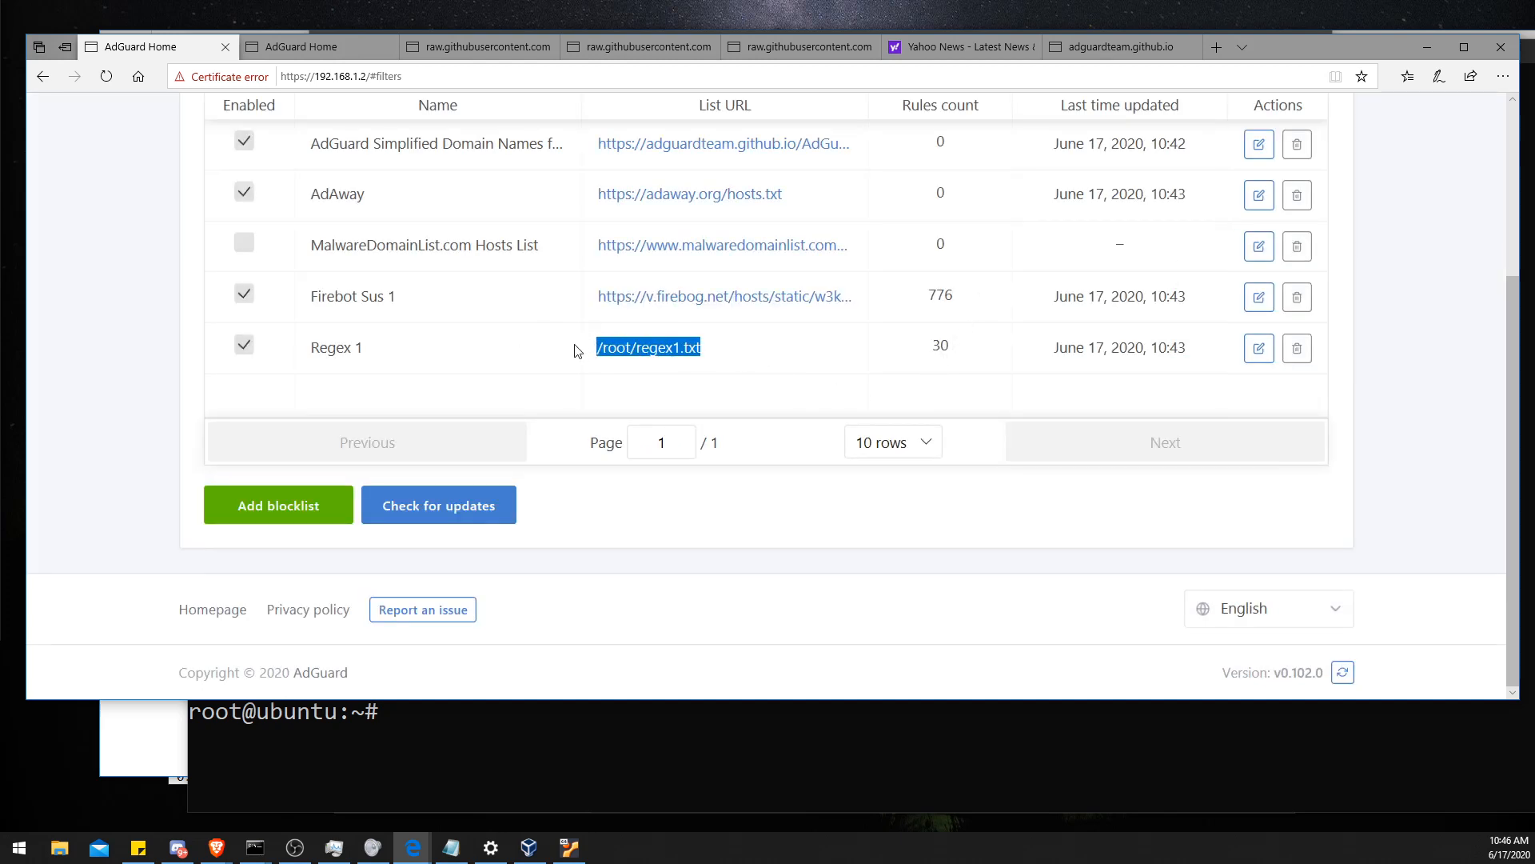
left_click(630, 375)
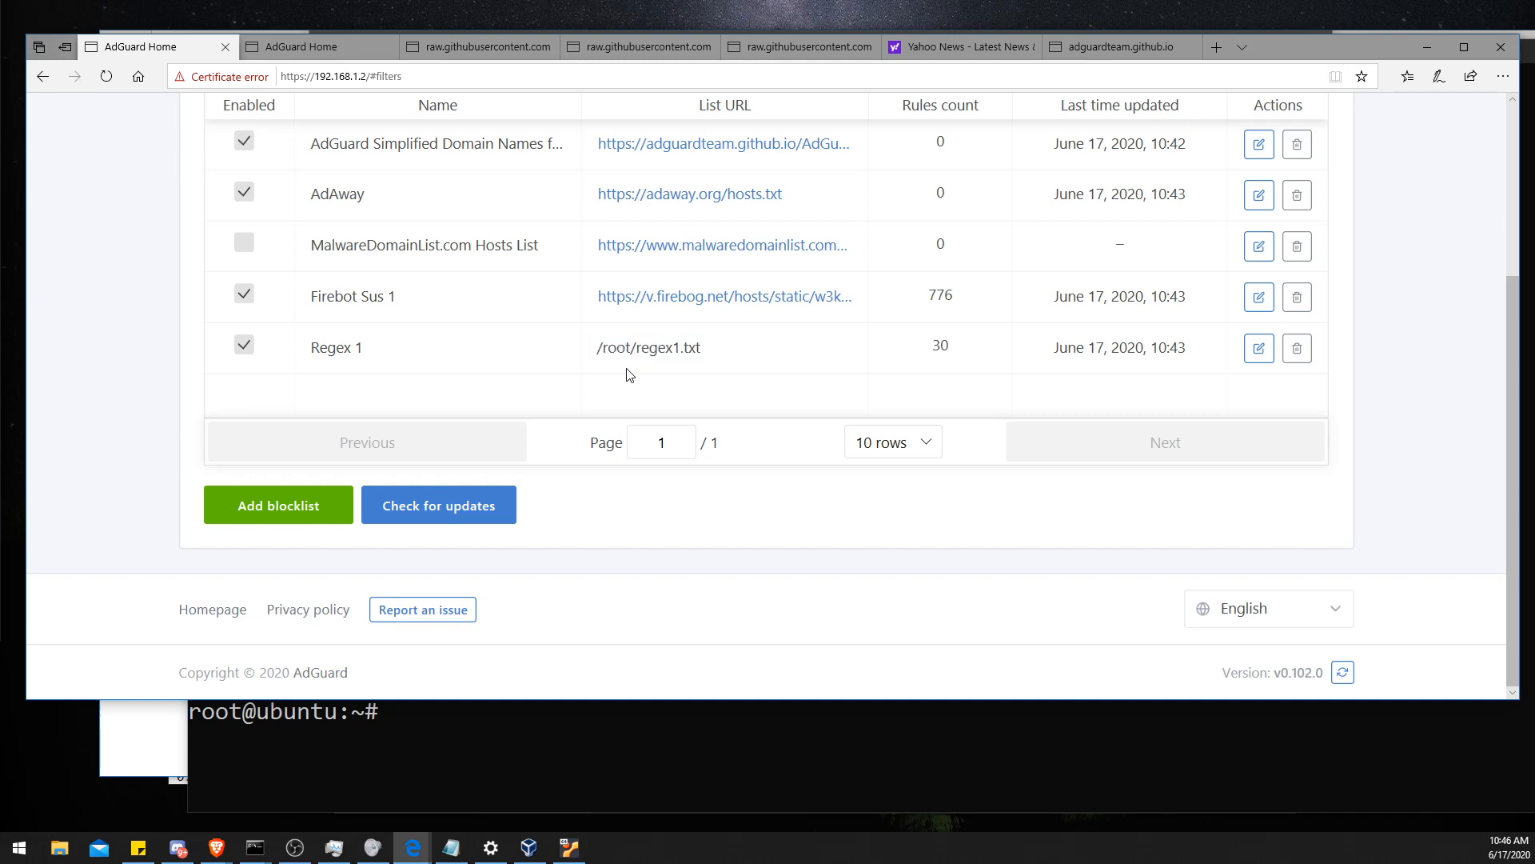
triple_click(636, 349)
left_click(636, 349)
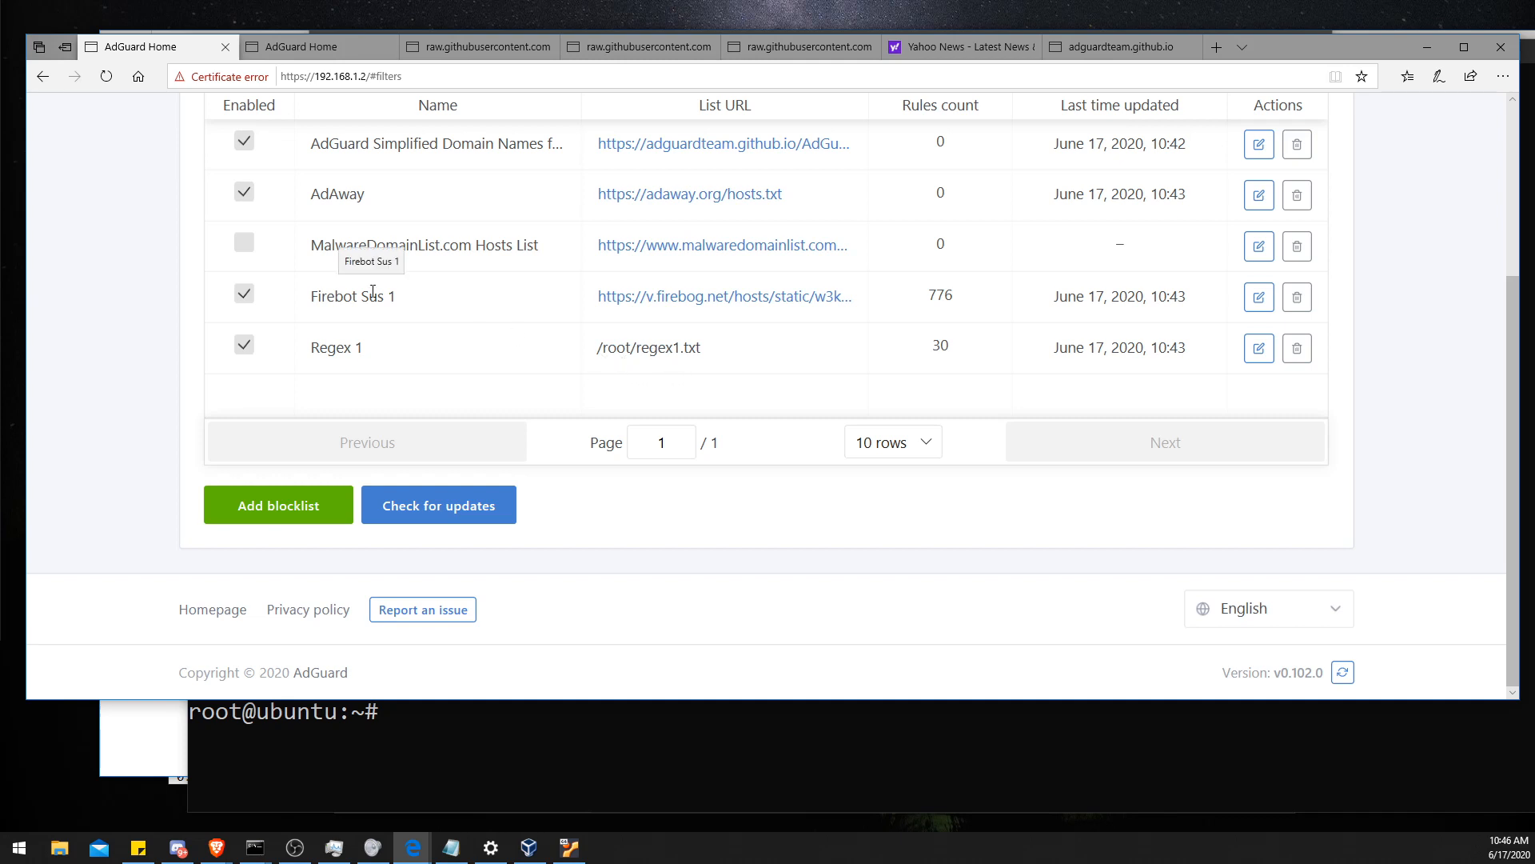
- Scroll through the Yahoo News page to check which ads appear, then close its tab
left_click(960, 47)
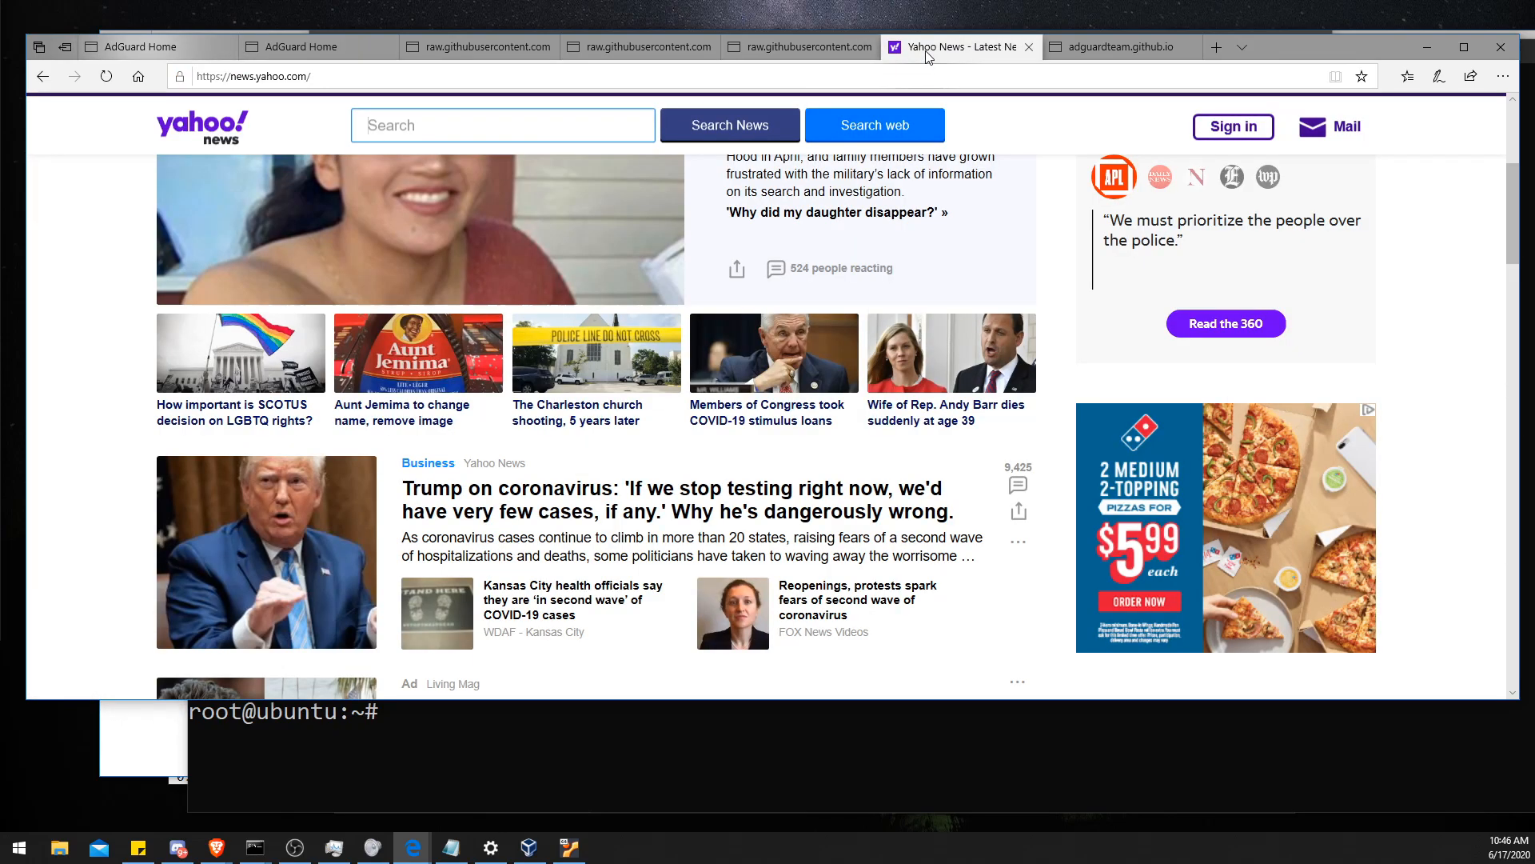
scroll(1156, 304, "down", 5)
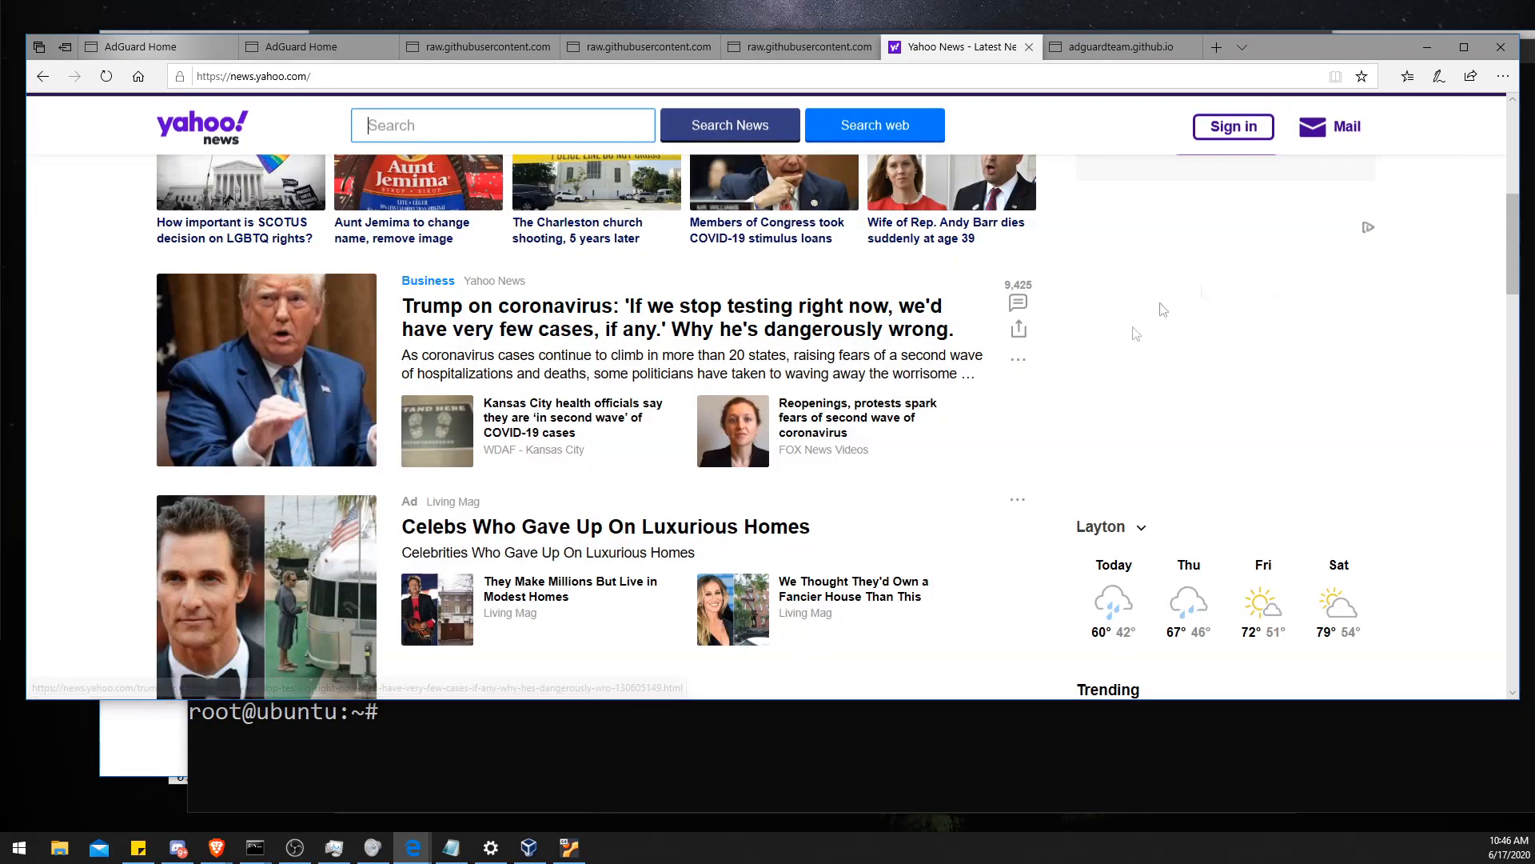
scroll(1199, 333, "down", 3)
scroll(1210, 319, "up", 7)
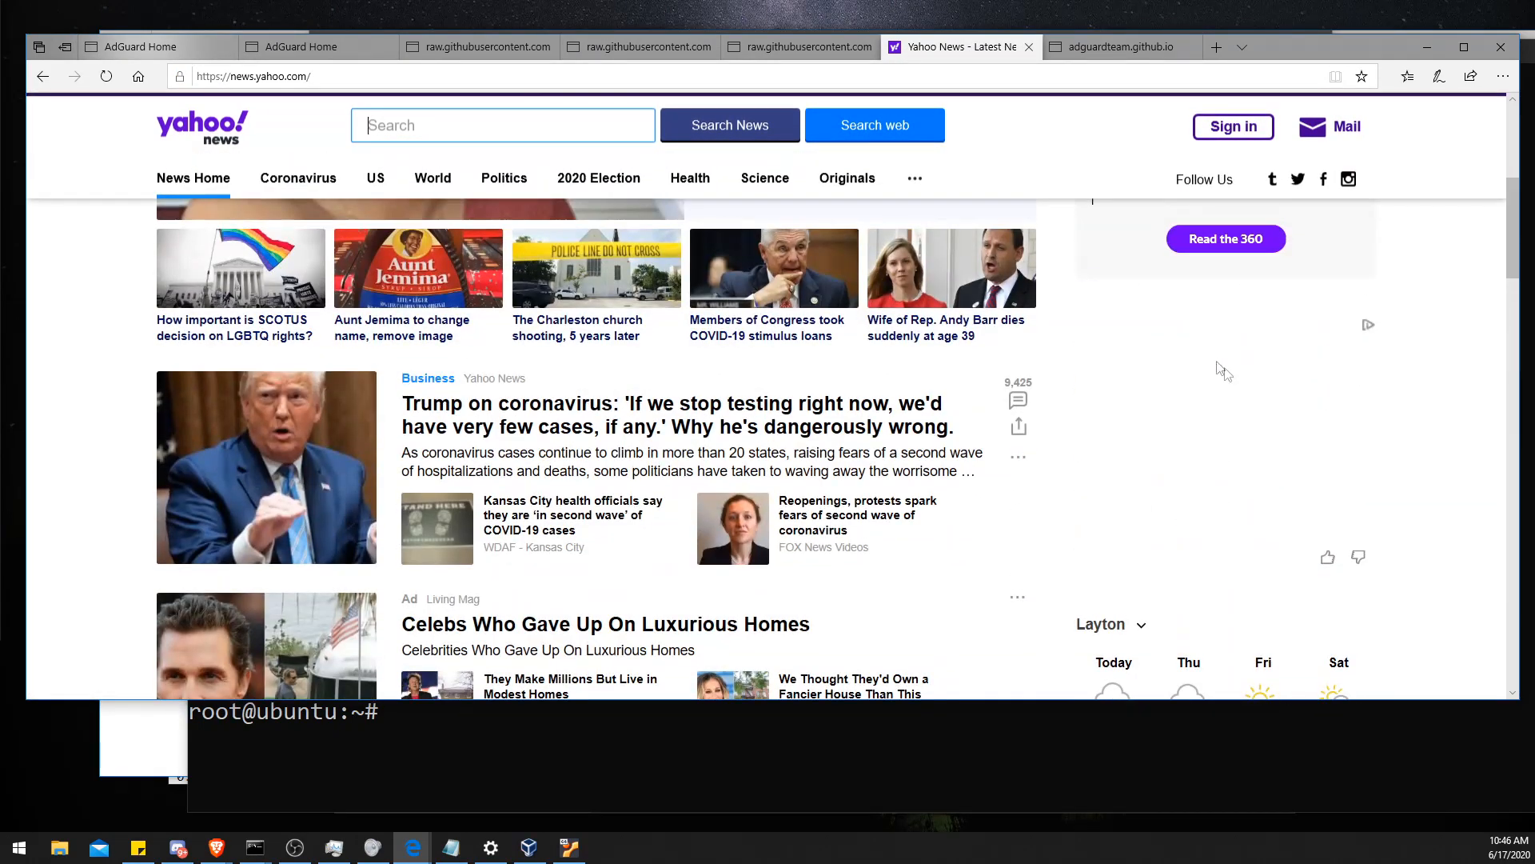
scroll(1254, 392, "down", 15)
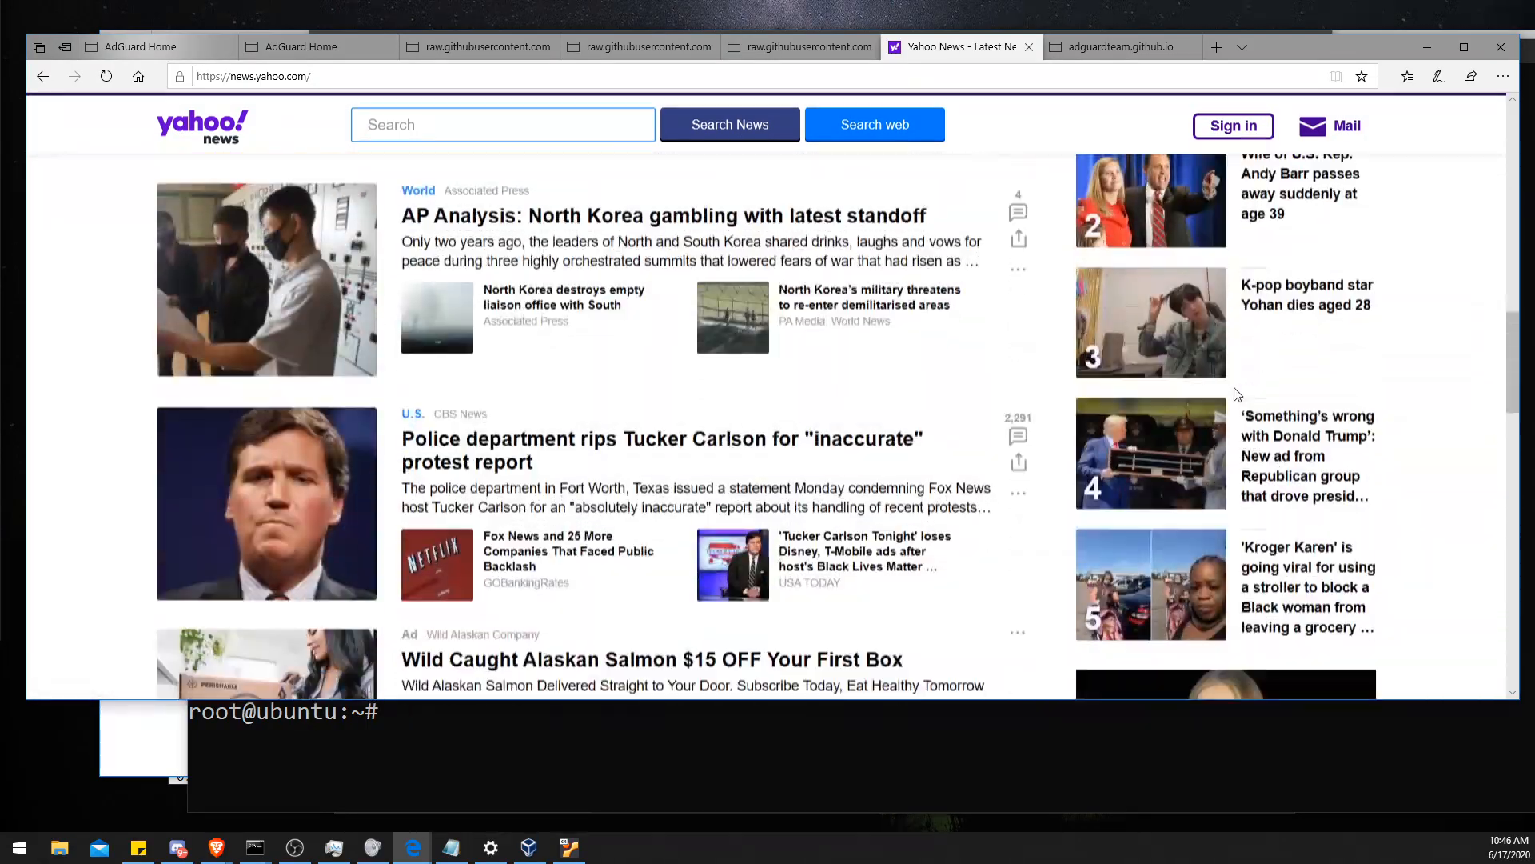
scroll(1119, 384, "up", 15)
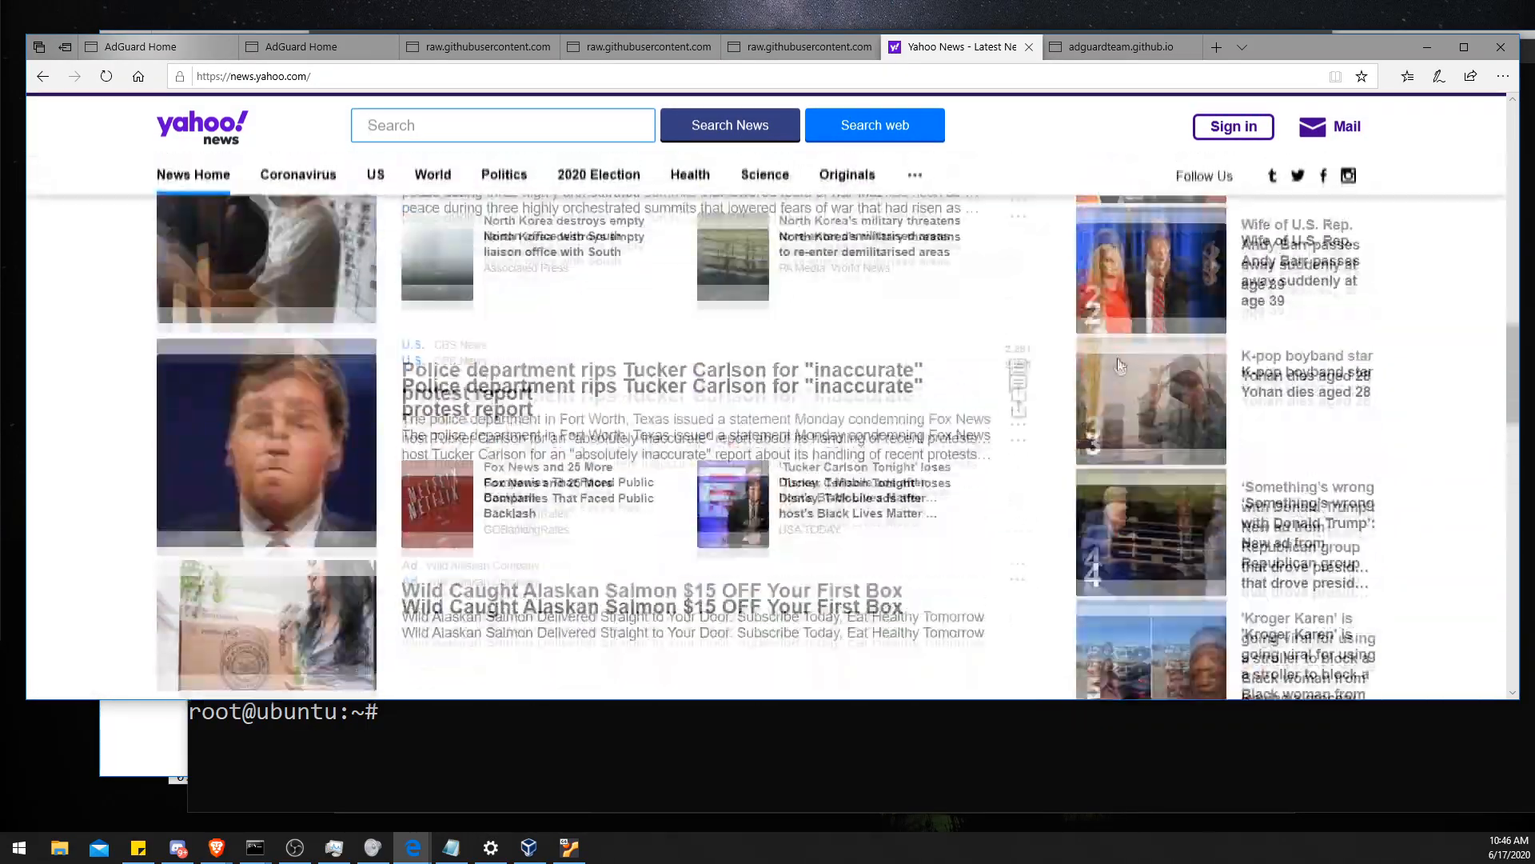
scroll(1129, 386, "down", 10)
scroll(1129, 386, "up", 10)
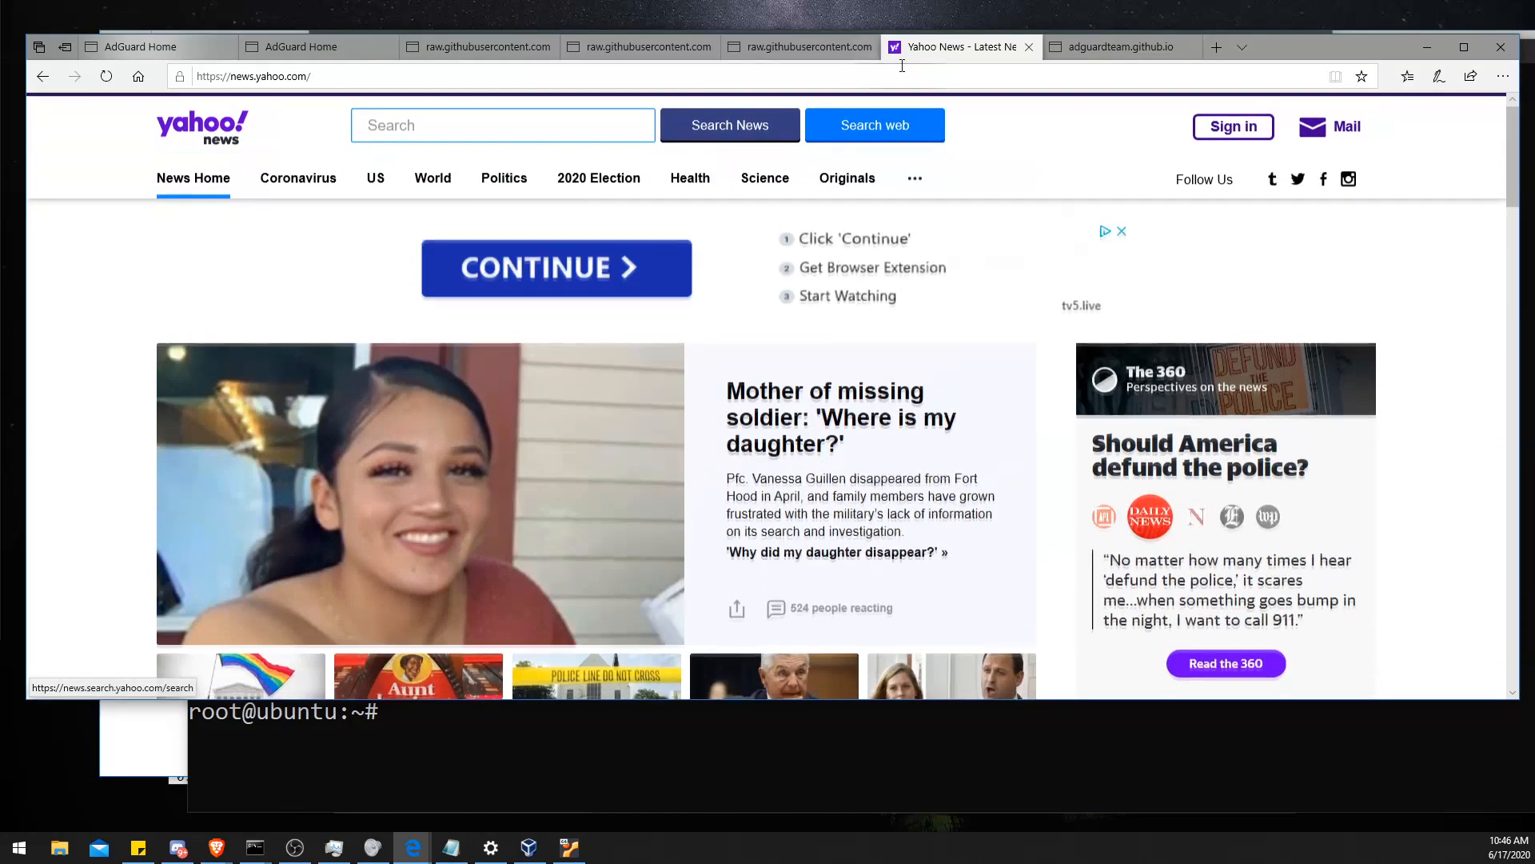
middle_click(912, 56)
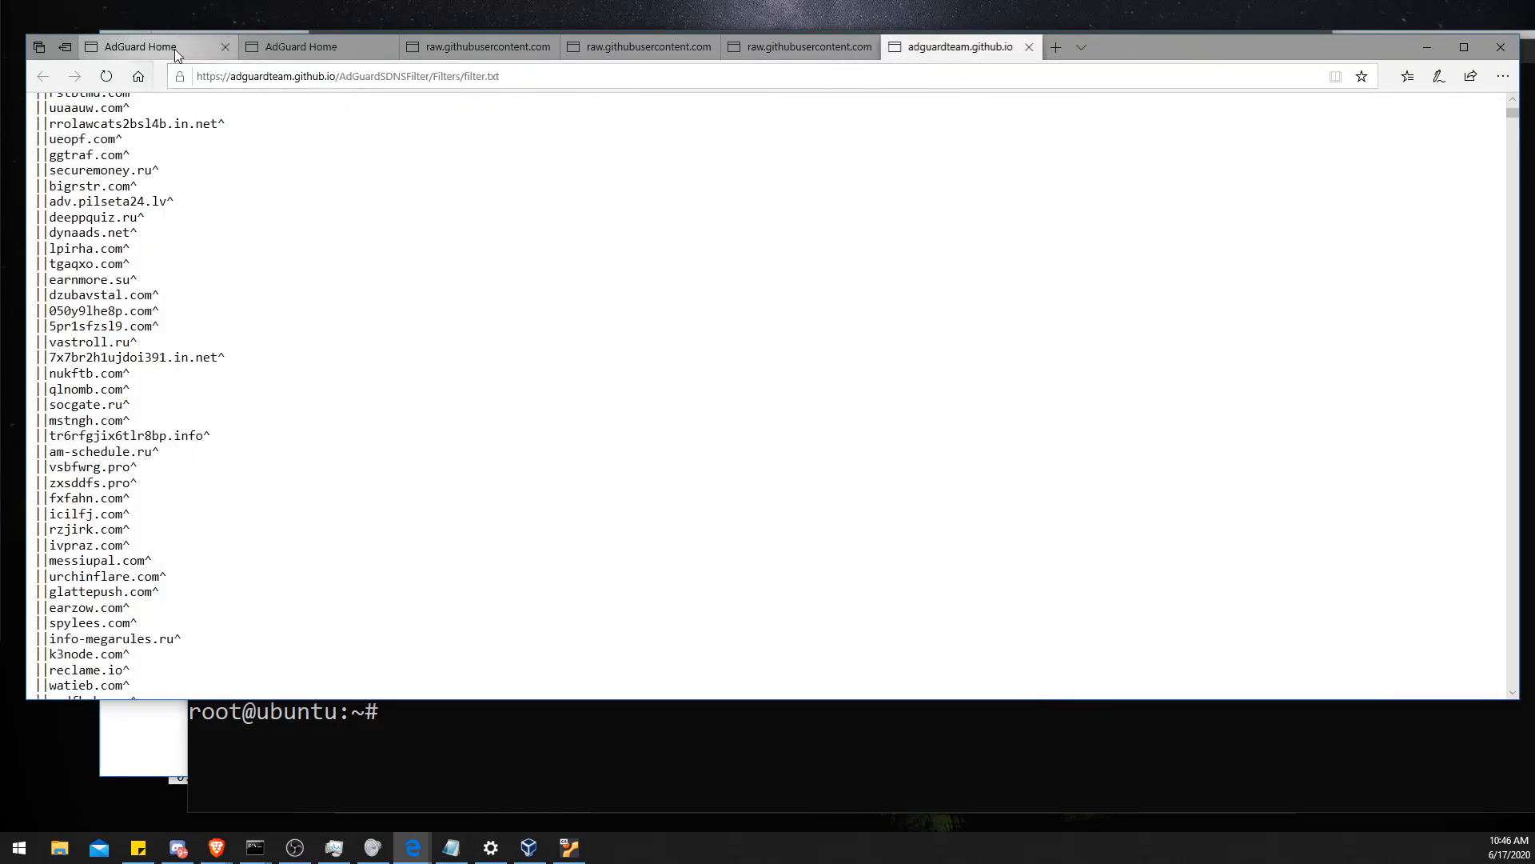
- Return to the DNS blocklists of the 192.168.1.2 AdGuard Home instance and open the Filters menu
left_click(140, 46)
scroll(296, 288, "up", 1)
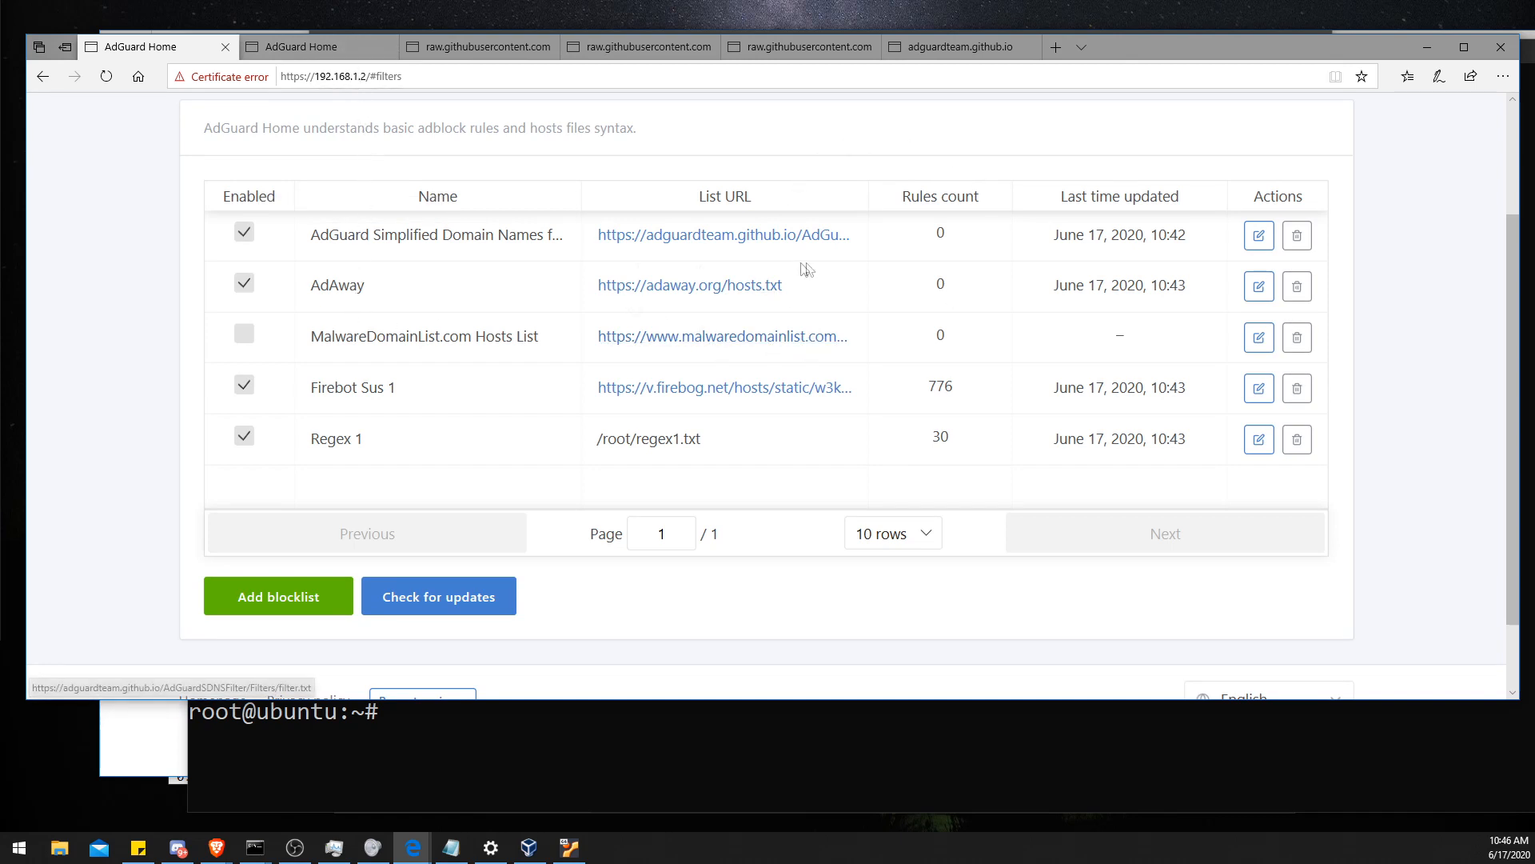
scroll(809, 269, "up", 2)
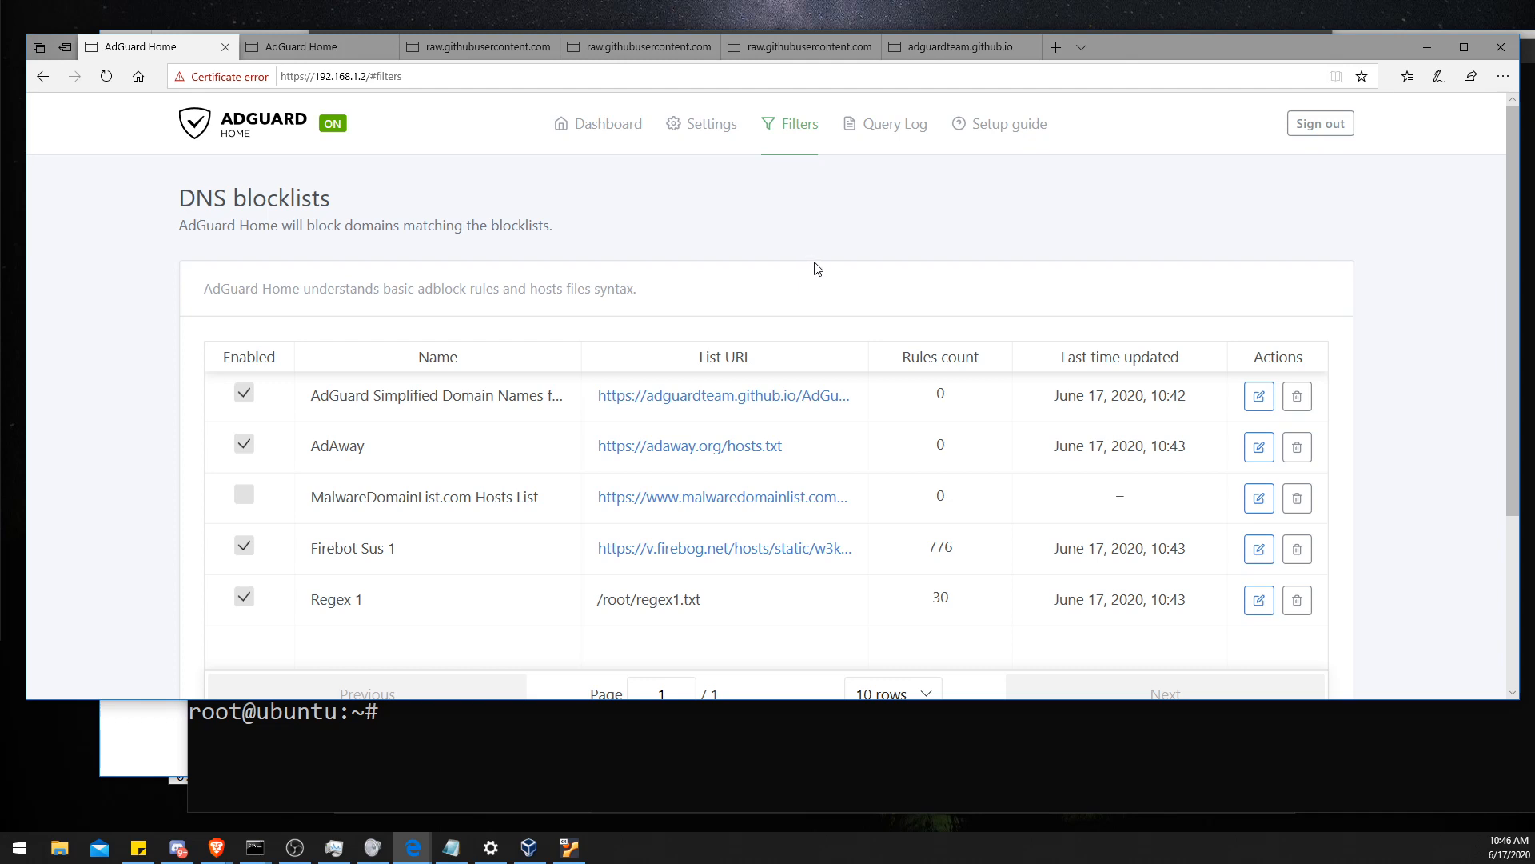
scroll(818, 268, "down", 3)
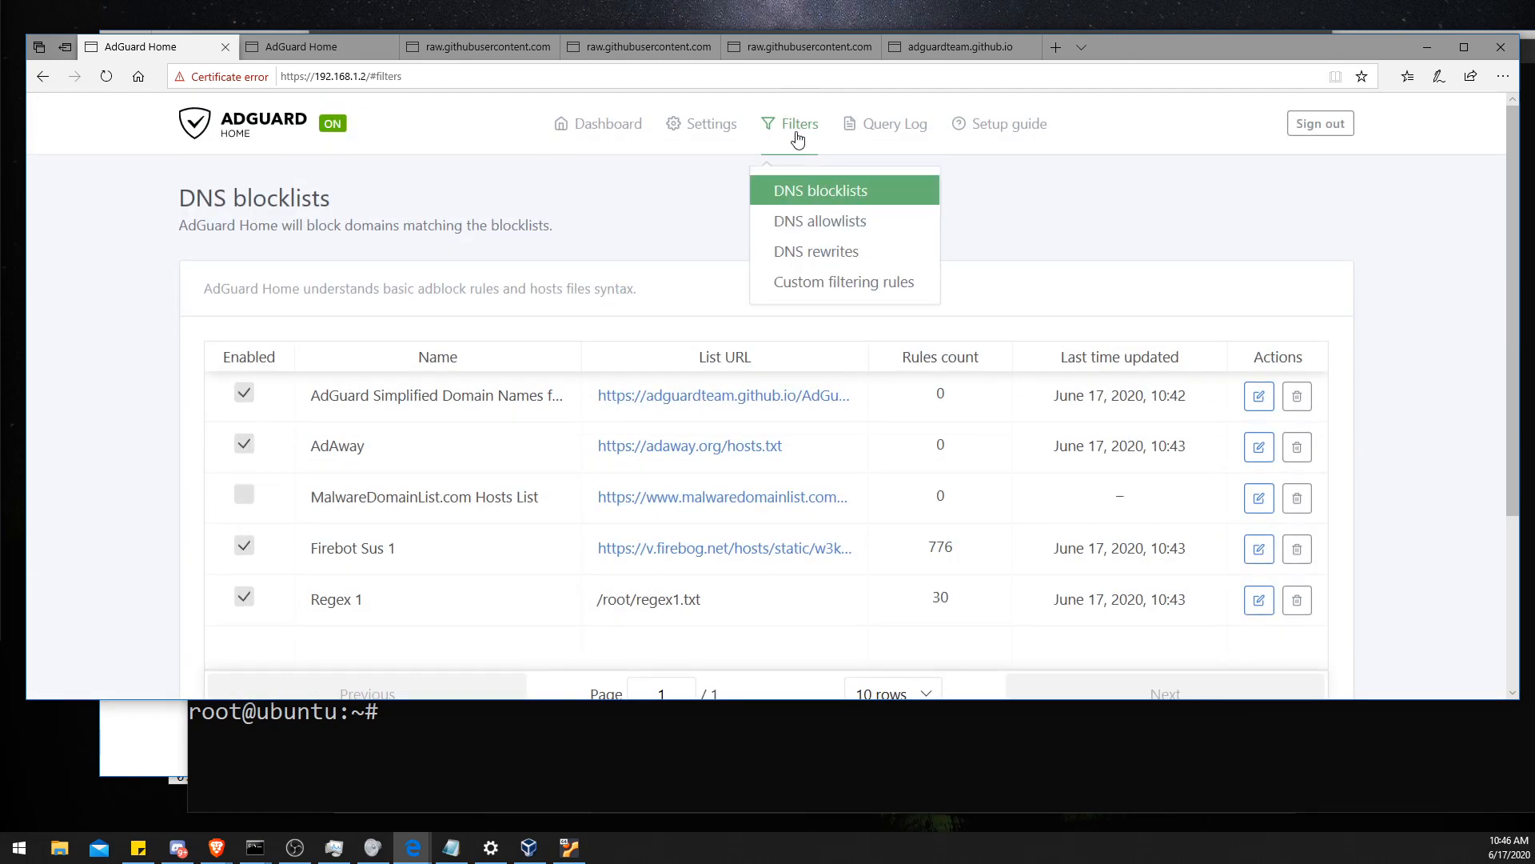
- Open the Blocked services page of the 192.168.1.177 AdGuard Home instance and scroll through the services
left_click(292, 46)
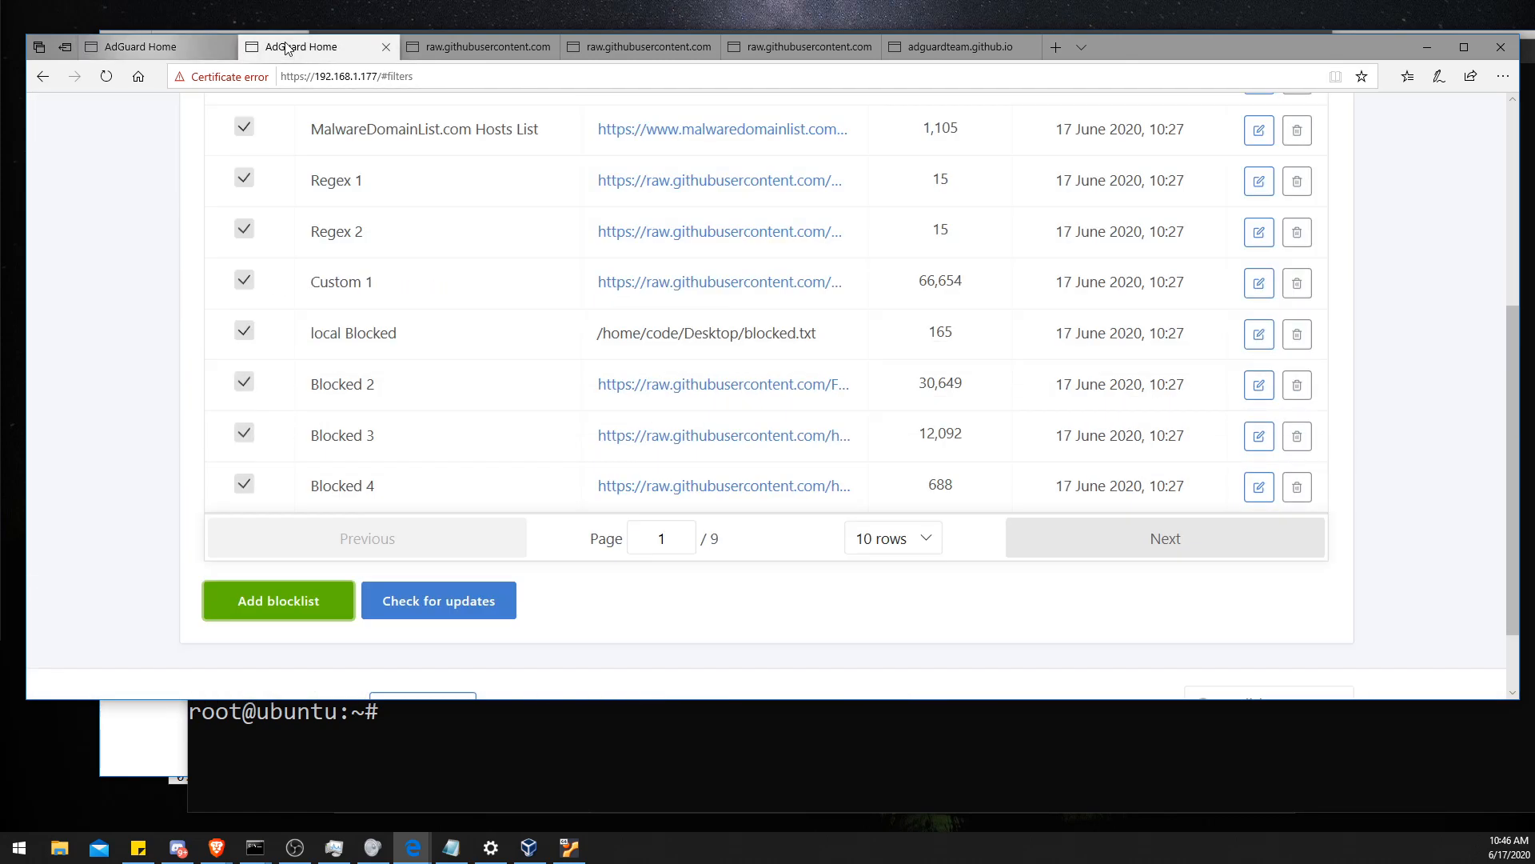
scroll(483, 312, "up", 5)
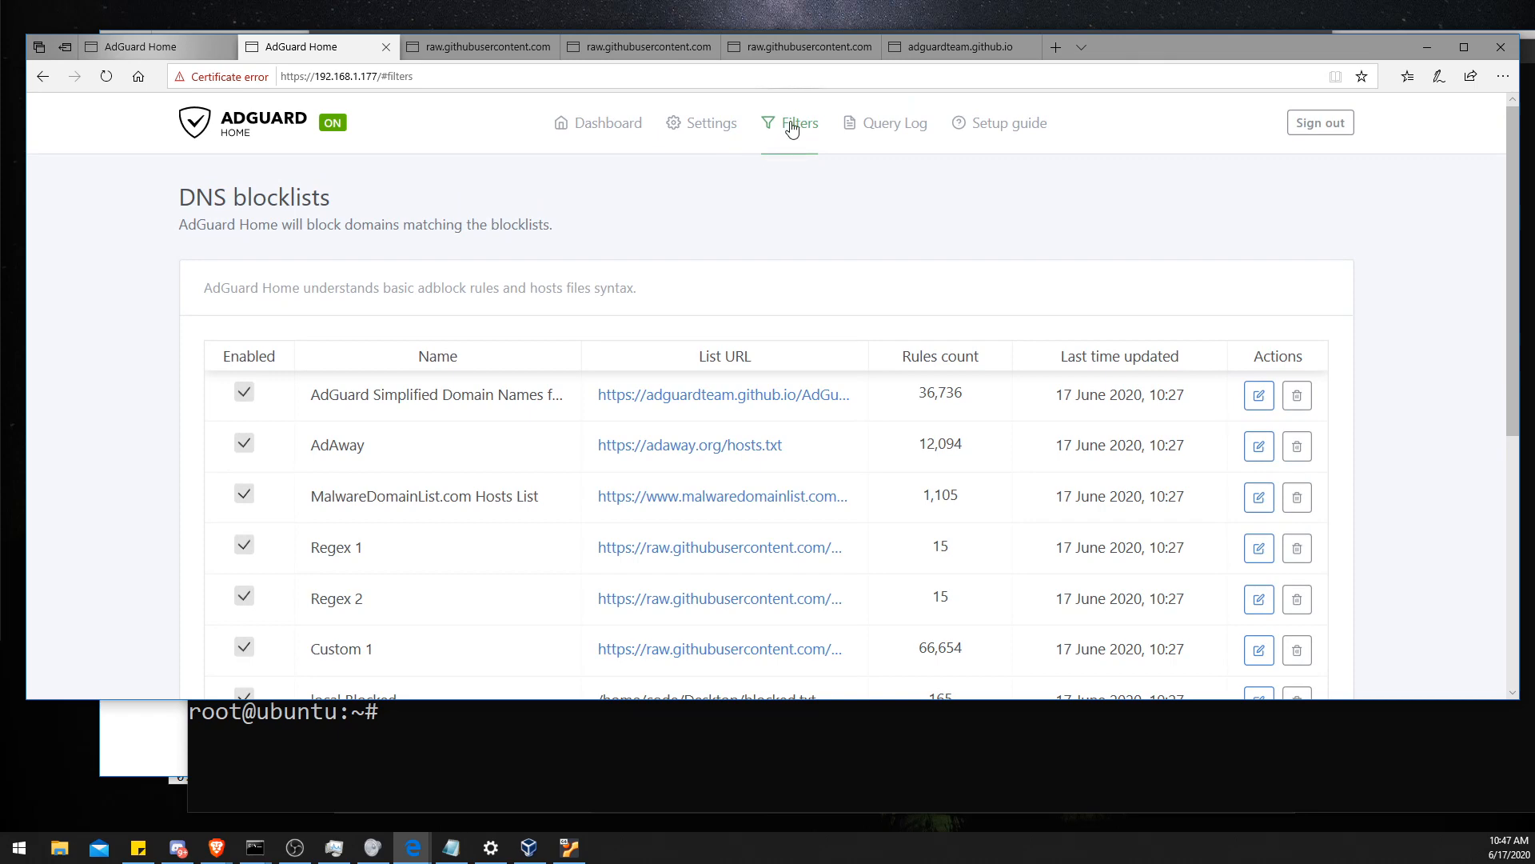
mouse_move(792, 122)
left_click(808, 310)
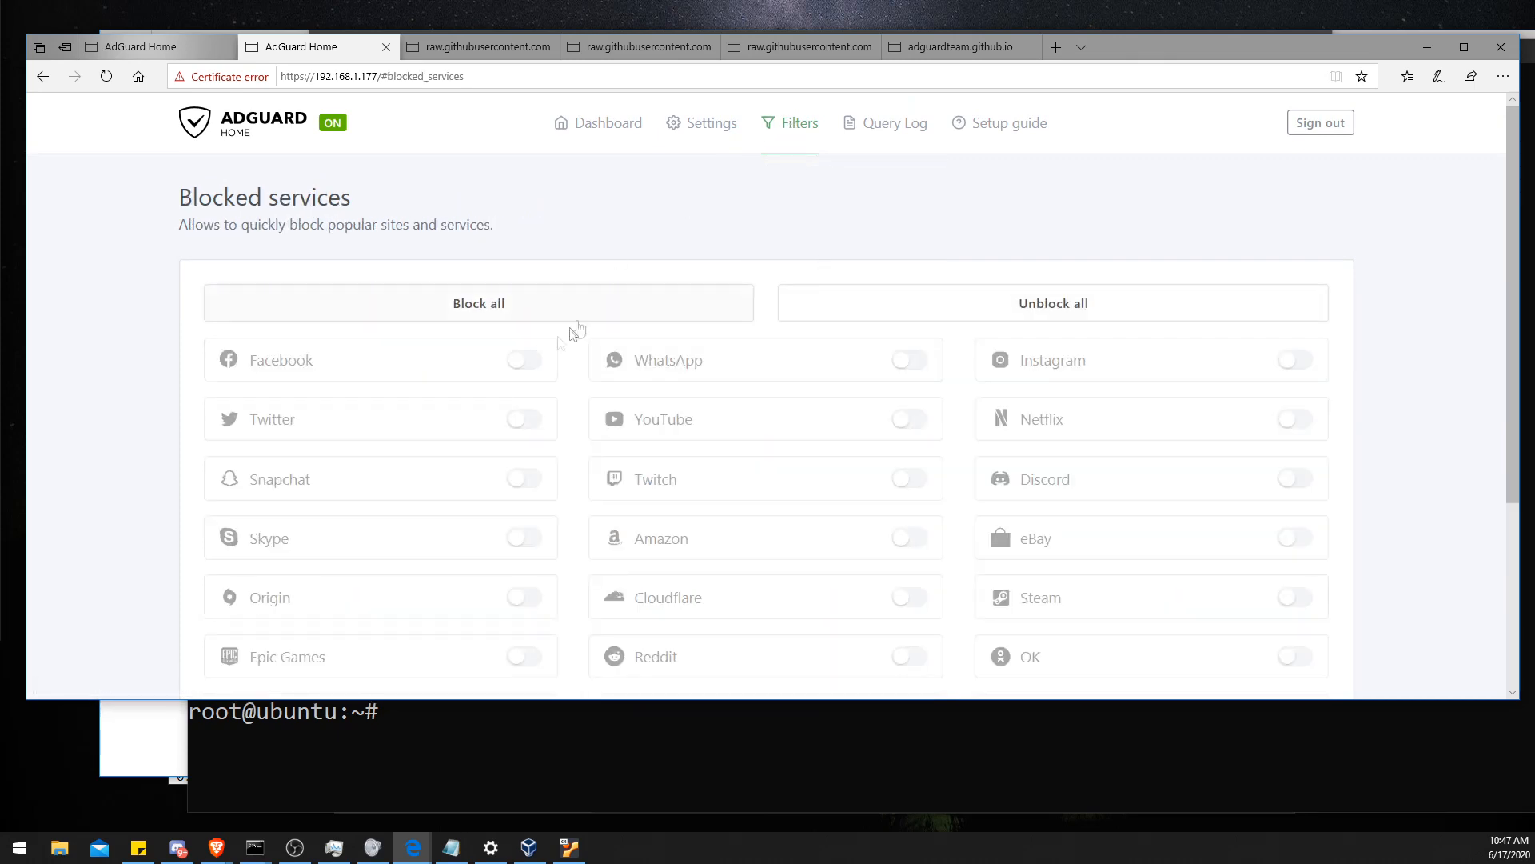
scroll(316, 401, "down", 1)
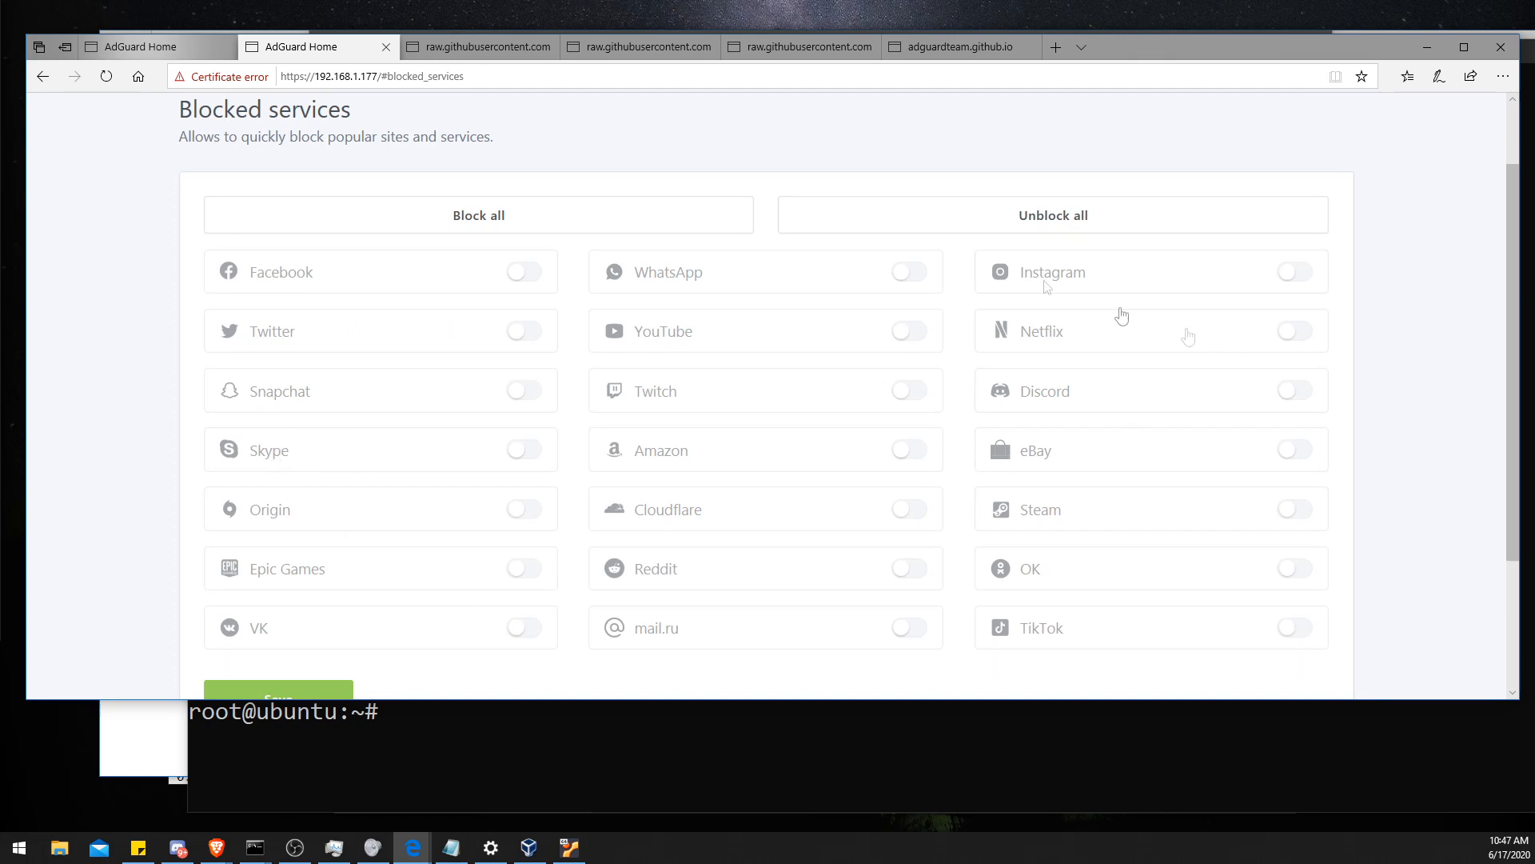
scroll(1018, 463, "down", 2)
scroll(1077, 399, "up", 2)
left_click(140, 46)
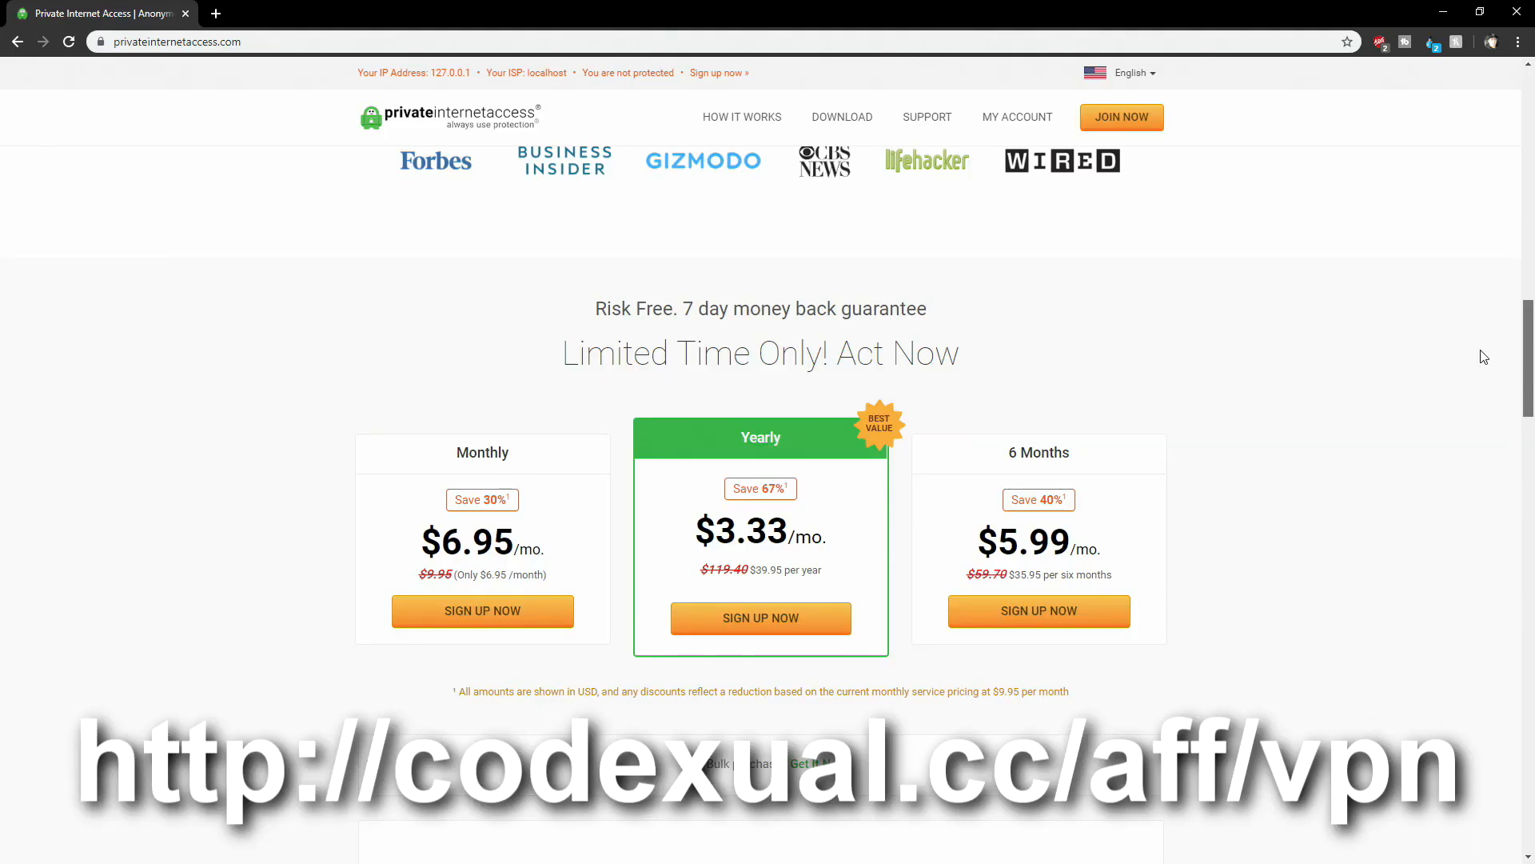
scroll(1483, 357, "down", 1)
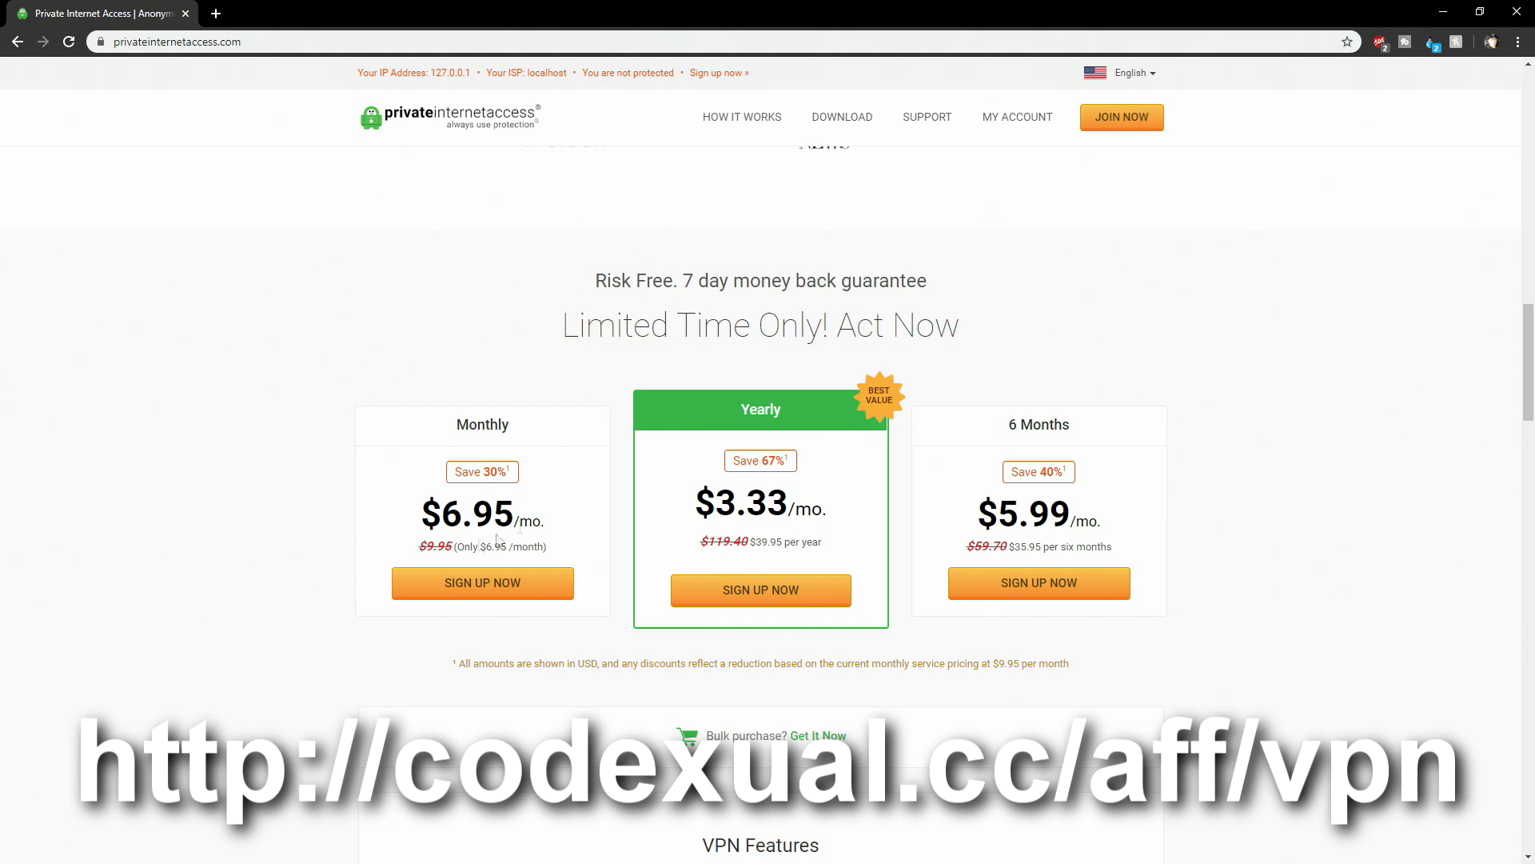
left_click_drag(1521, 340, 1505, 428)
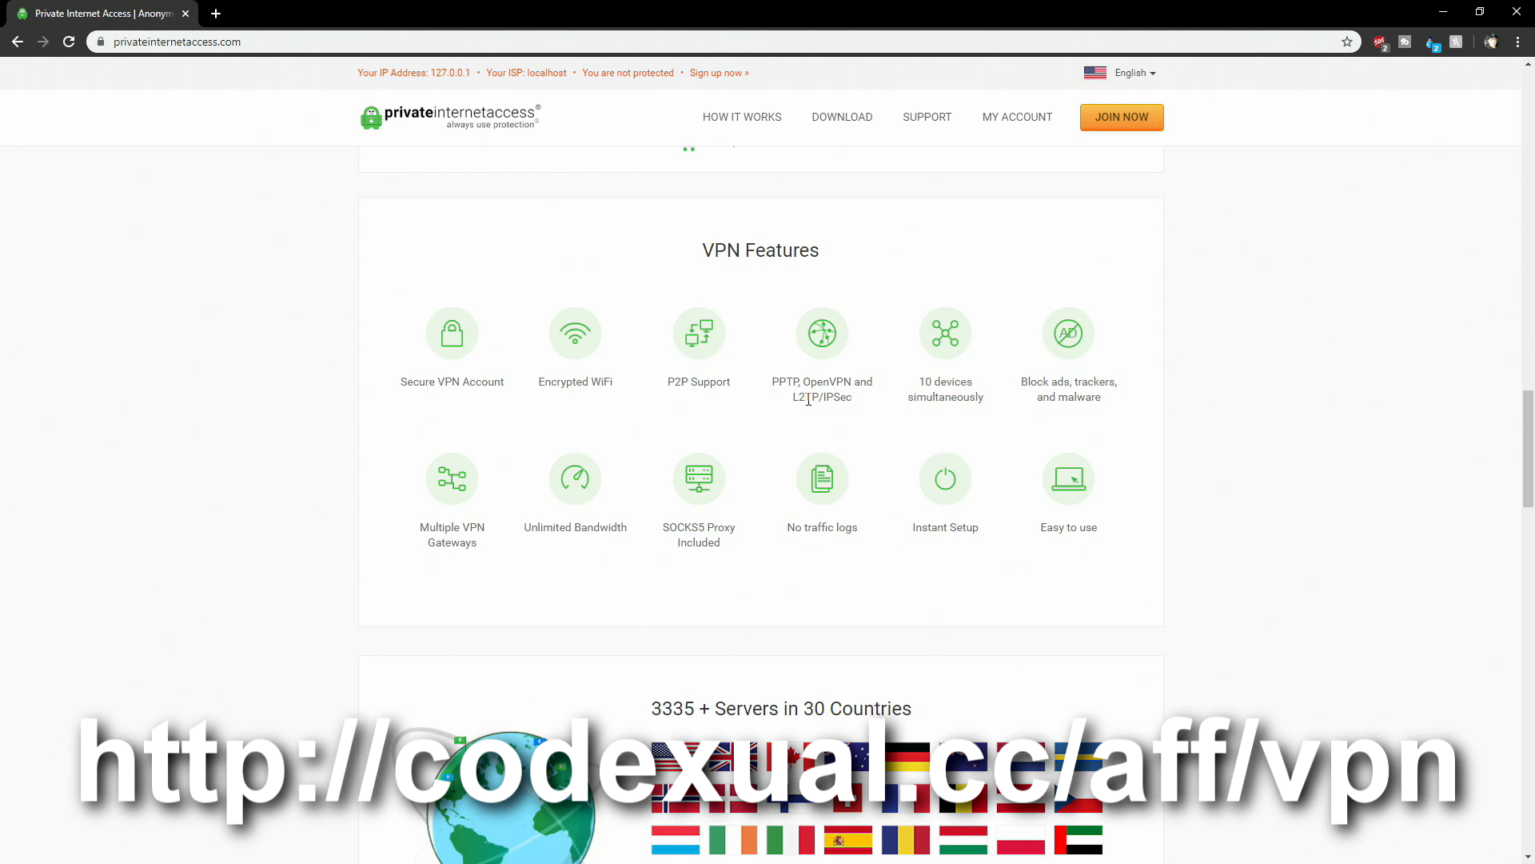
left_click_drag(919, 382, 972, 383)
scroll(656, 601, "down", 1)
left_click_drag(650, 627, 919, 625)
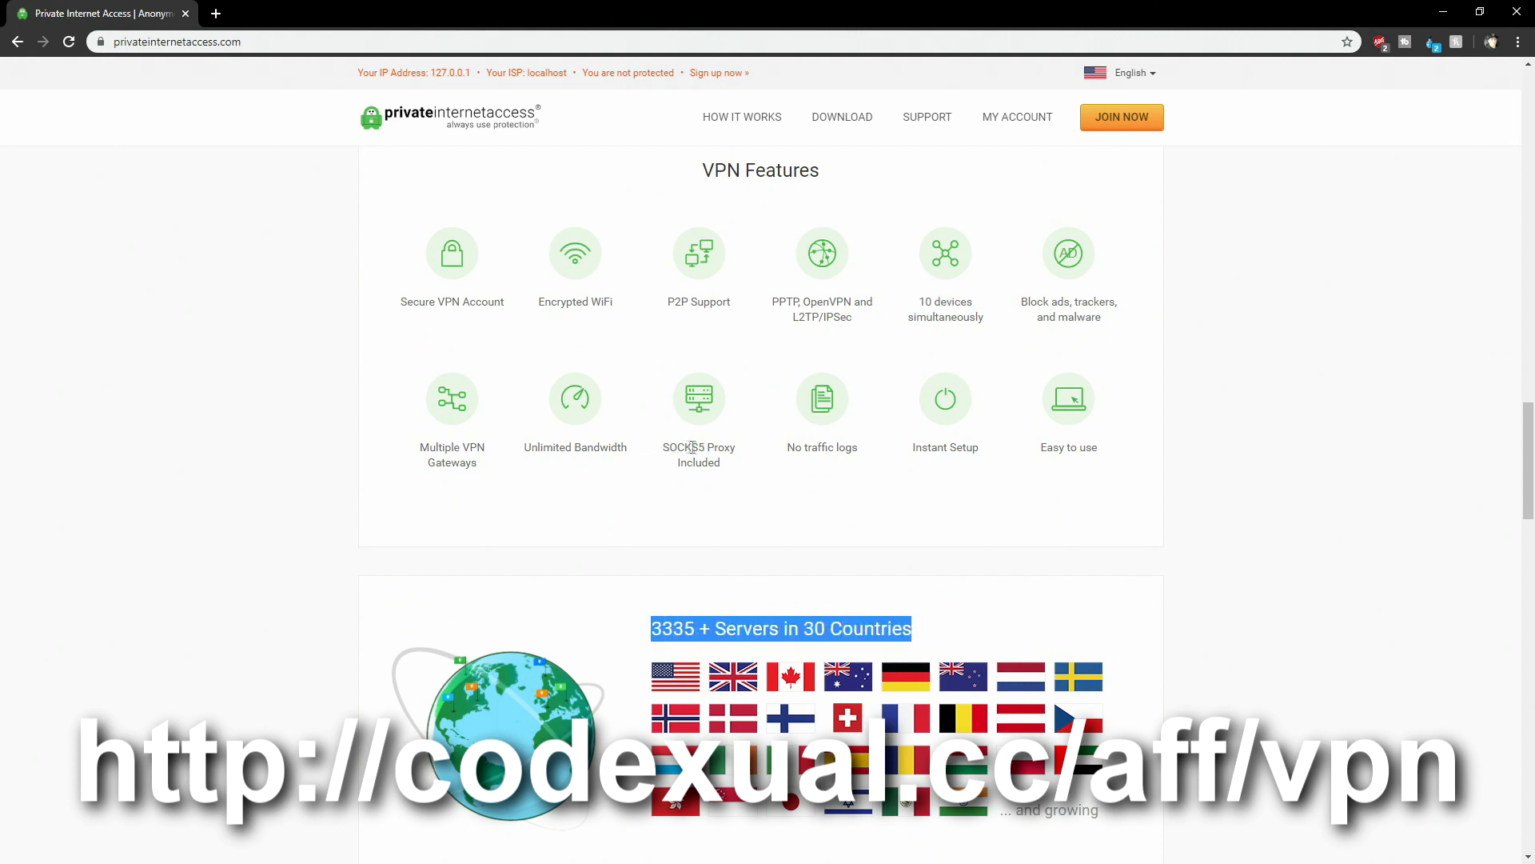
left_click_drag(792, 447, 1041, 460)
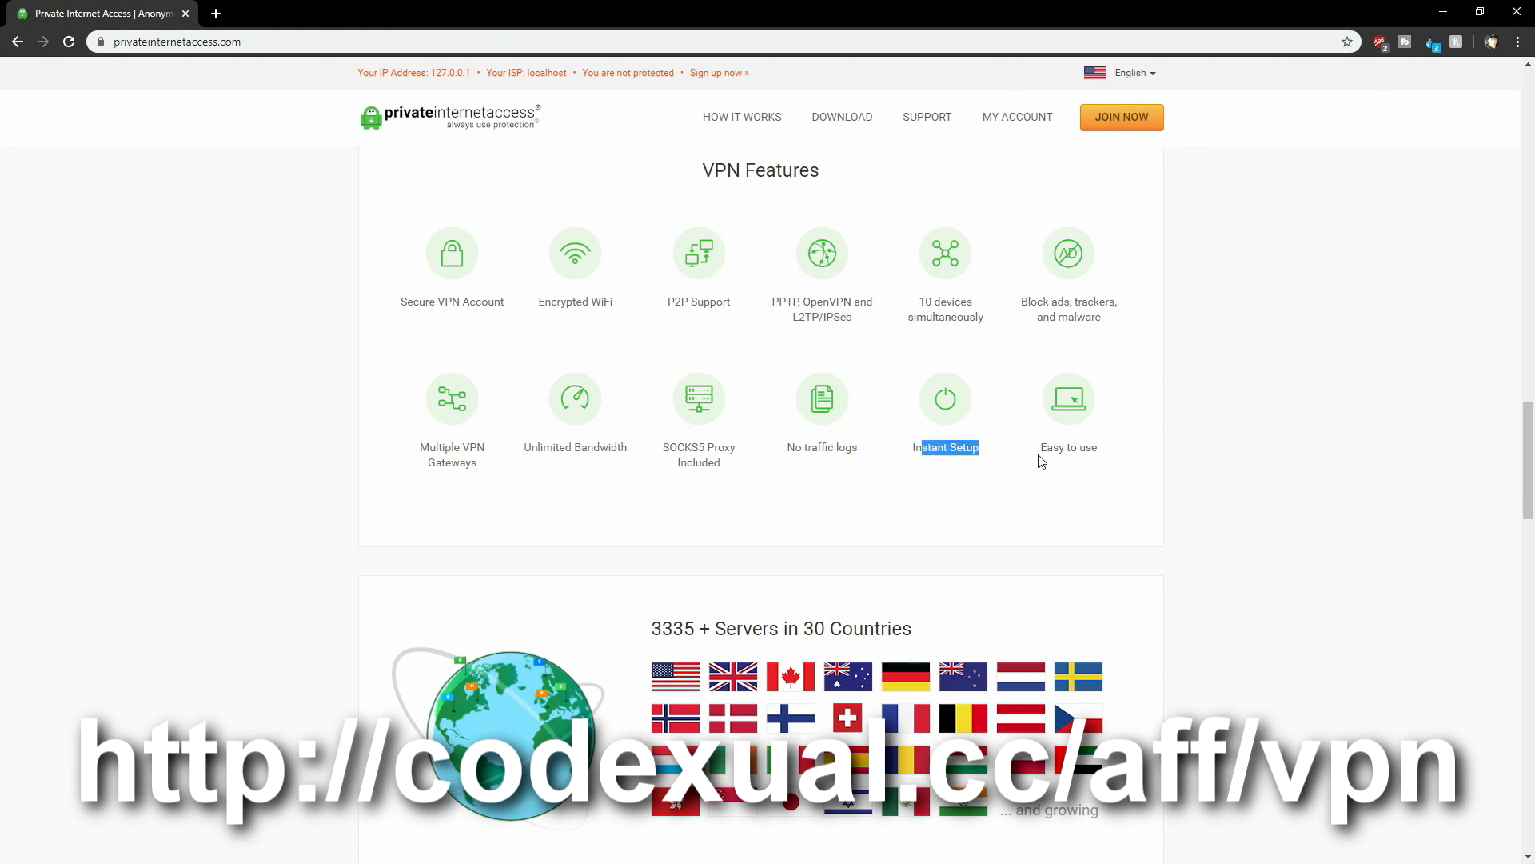
scroll(1041, 461, "down", 2)
scroll(1043, 462, "up", 2)
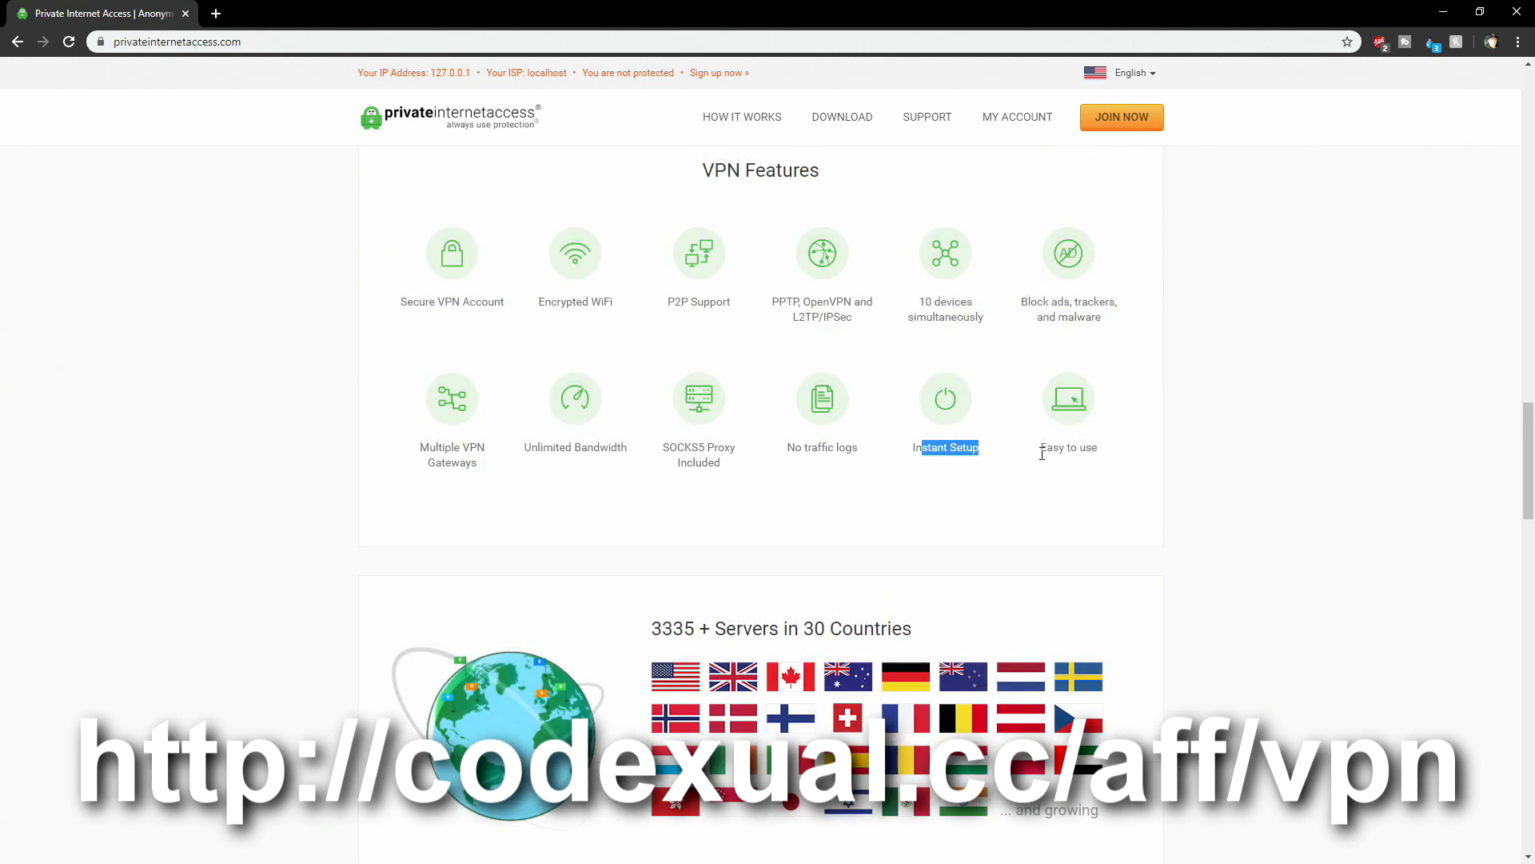